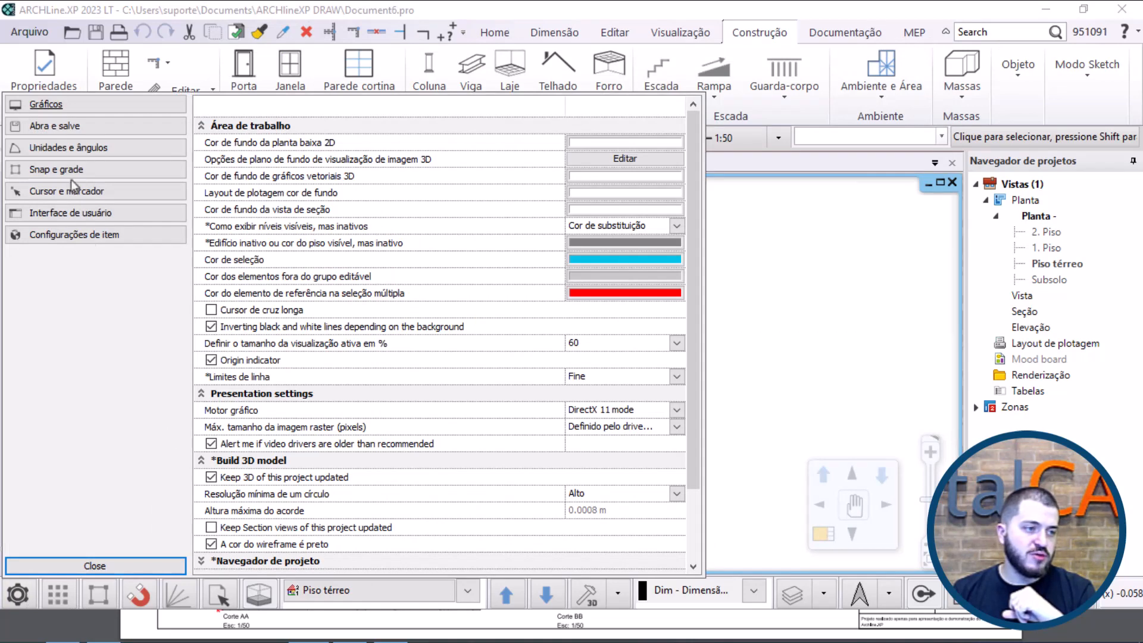
Step: Examine the program's units and angles settings for length, area, decimal rounding and angle direction
left_click(68, 147)
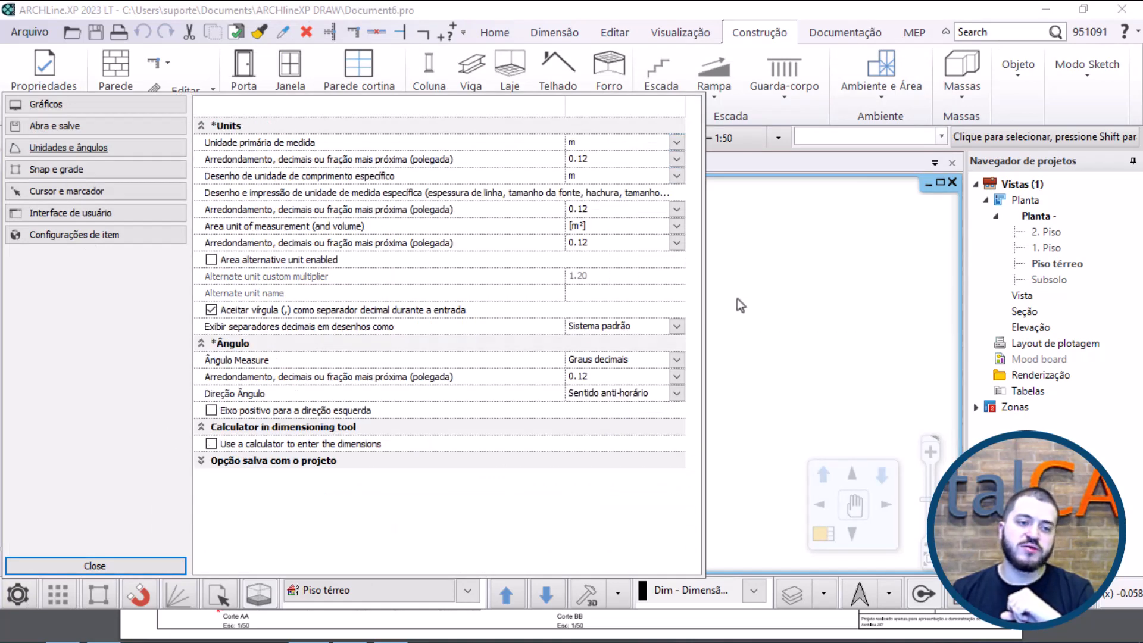
left_click(138, 567)
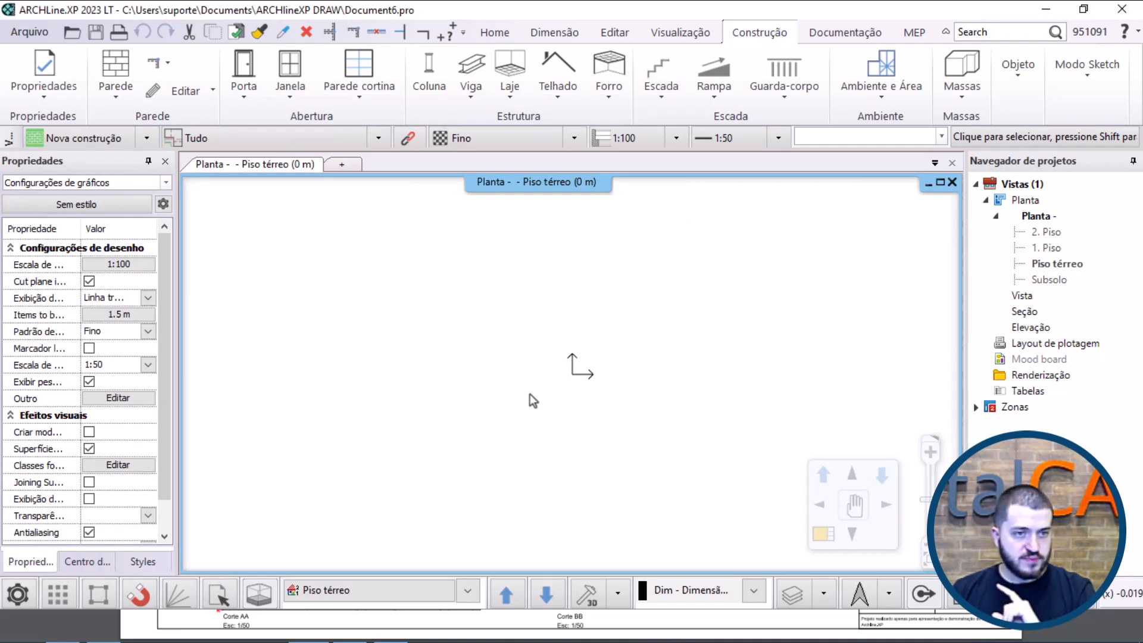
middle_click_drag(673, 373, 624, 391)
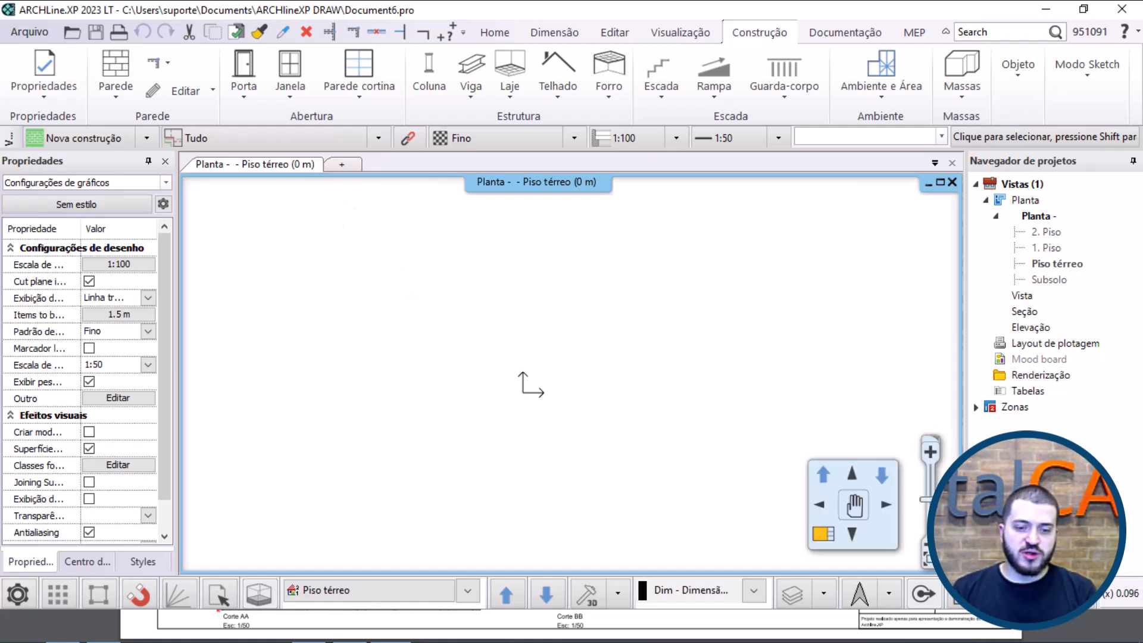
Step: Examine the general wall properties and the wall styles available in the TotalCAD group
right_click(119, 70)
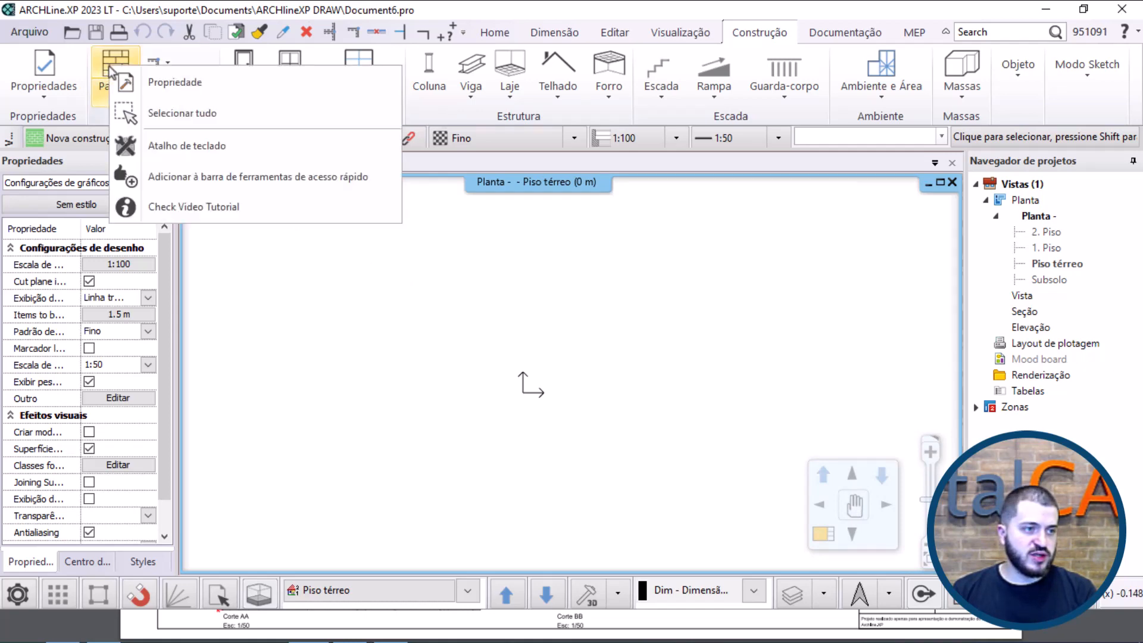
left_click(152, 76)
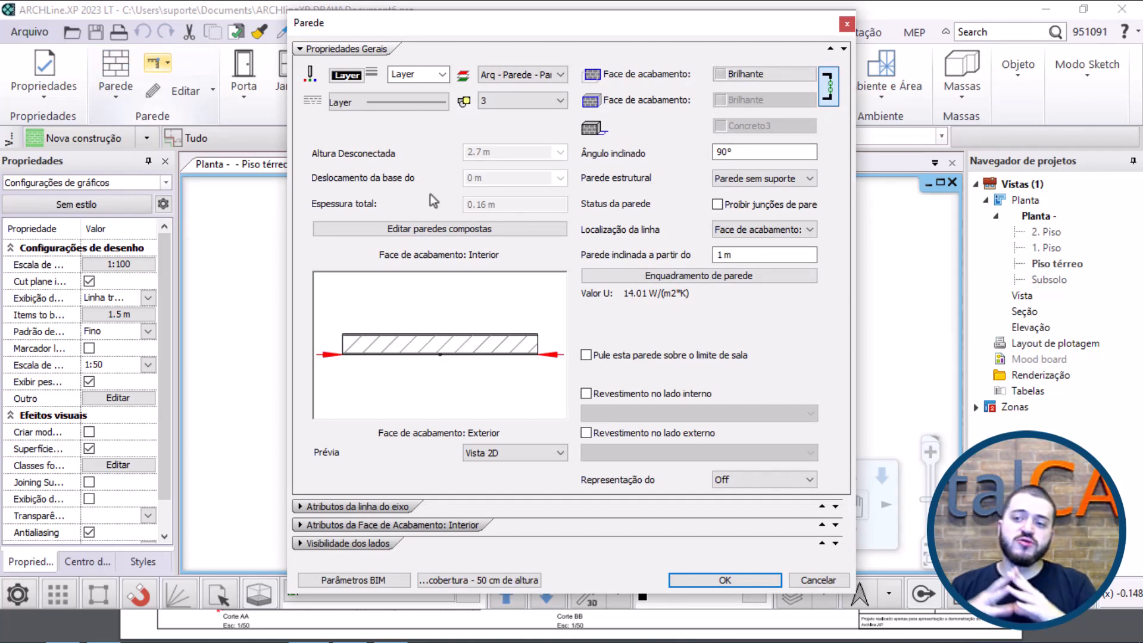
left_click(524, 582)
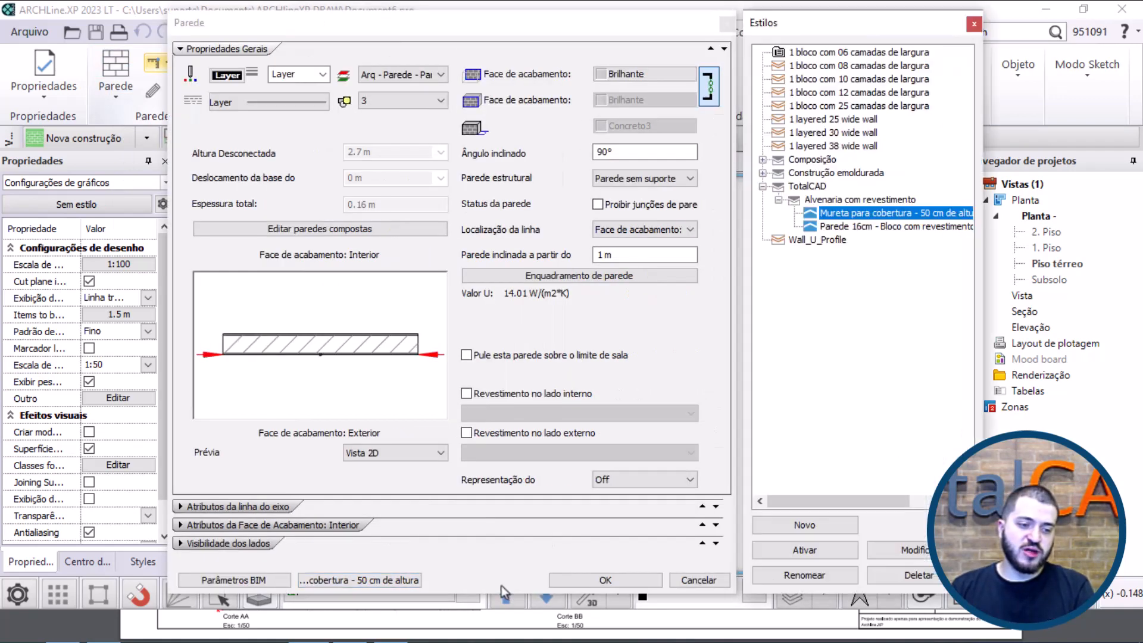
left_click(858, 214)
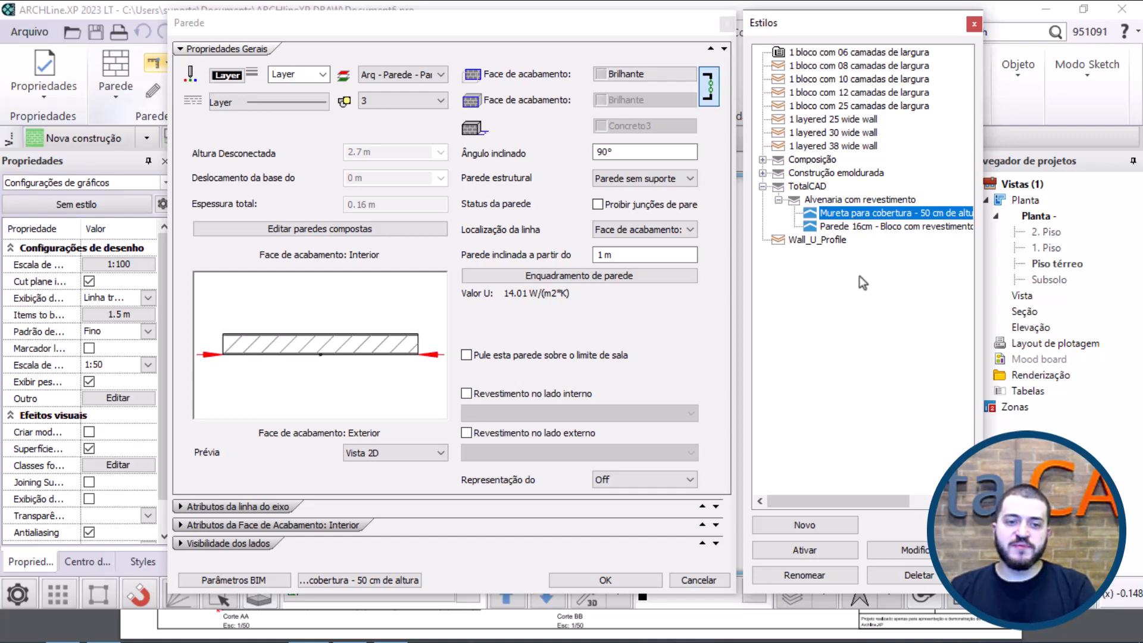
key("Escape")
key("Escape")
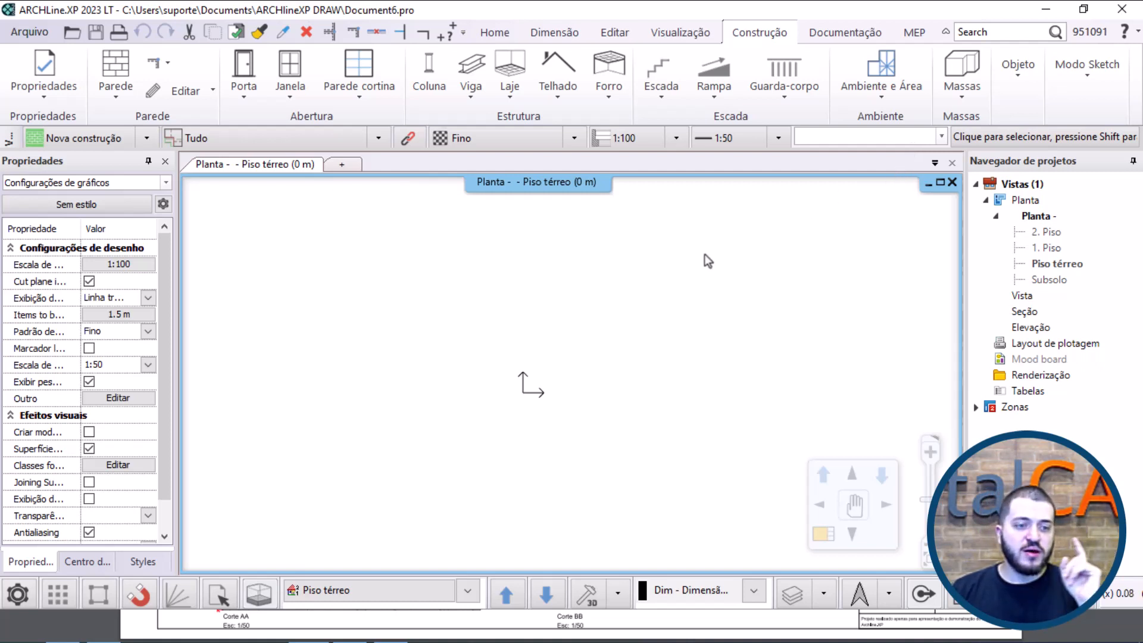
Step: Draw a 5 m vertical wall upward from the origin in the "Mureta para cobertura" style
middle_click_drag(705, 255, 645, 275)
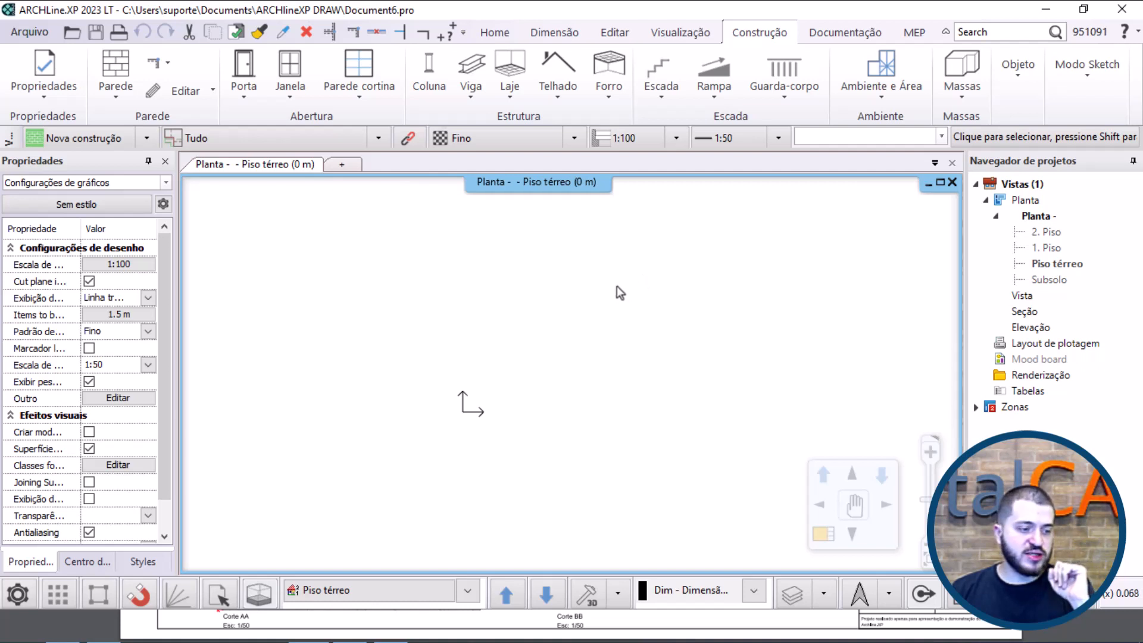
middle_click_drag(566, 305, 524, 304)
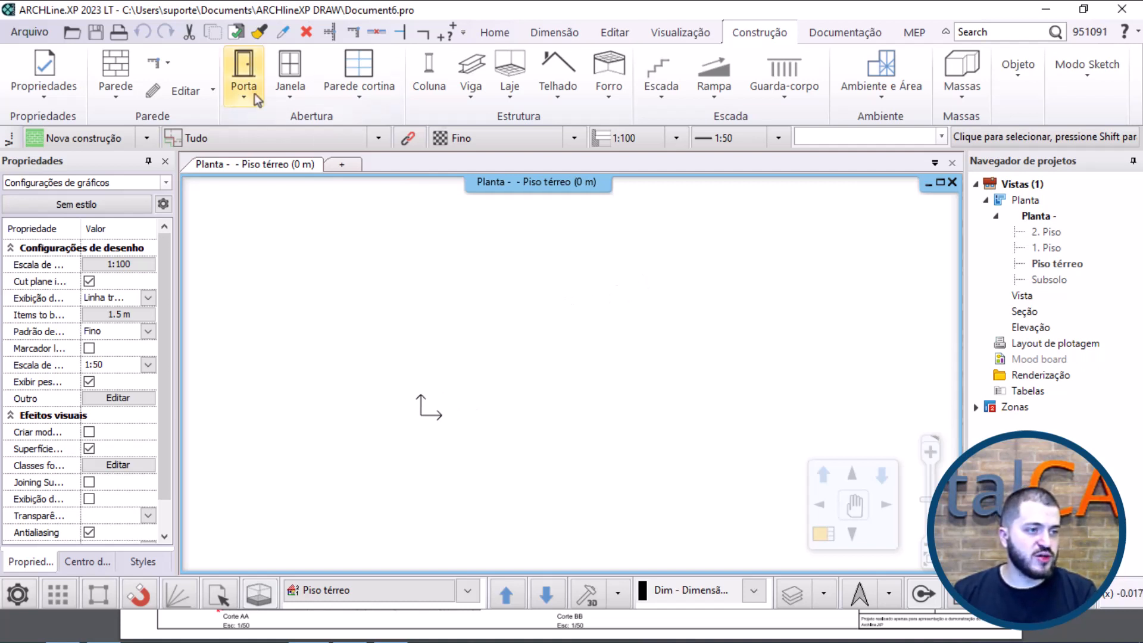
left_click(117, 66)
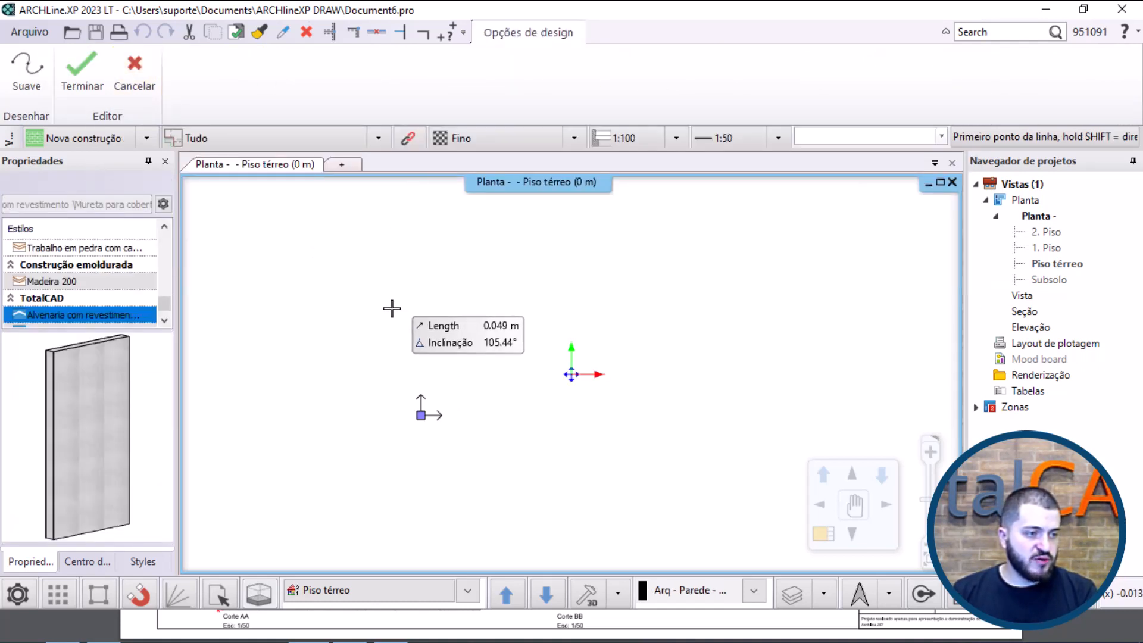
scroll(107, 291, "down", 1)
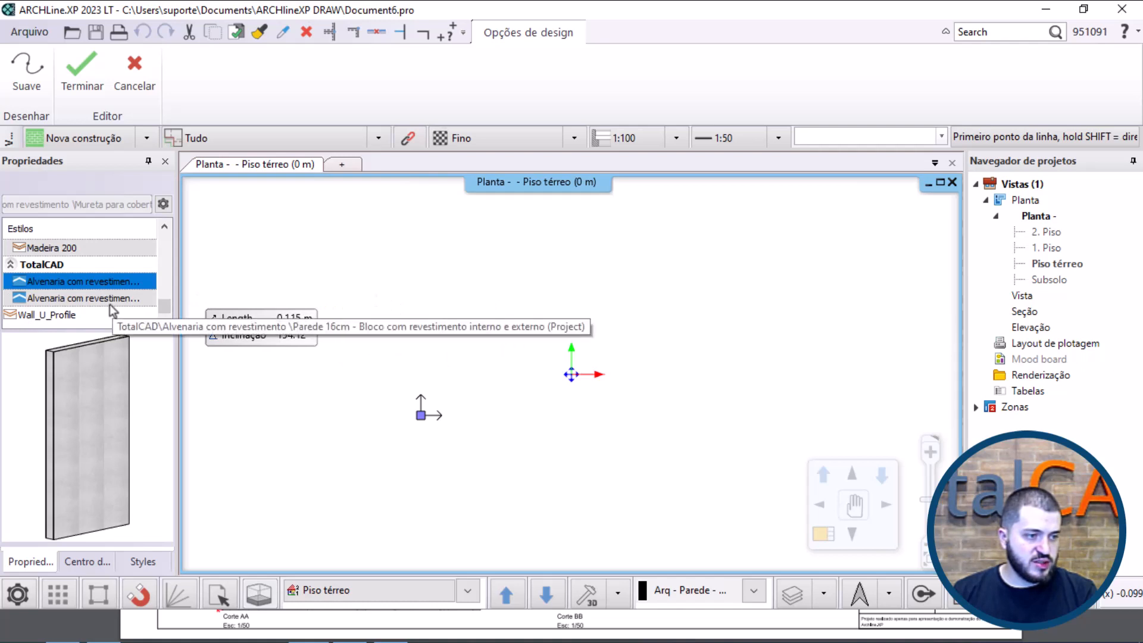
left_click(463, 374)
scroll(470, 268, "down", 10)
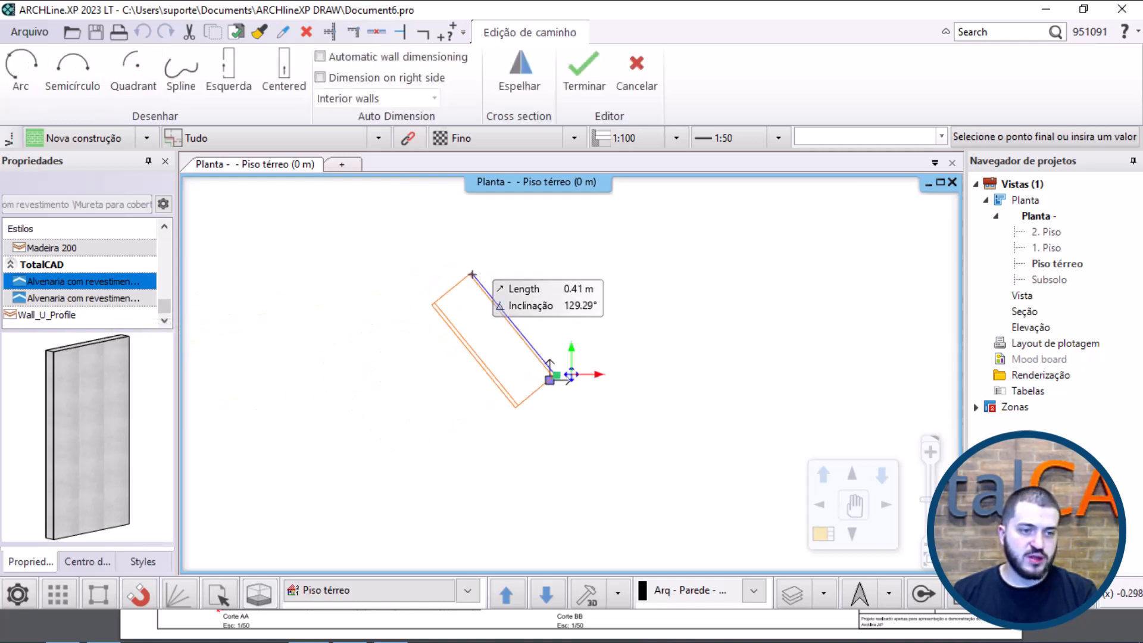
middle_click_drag(547, 245, 436, 303)
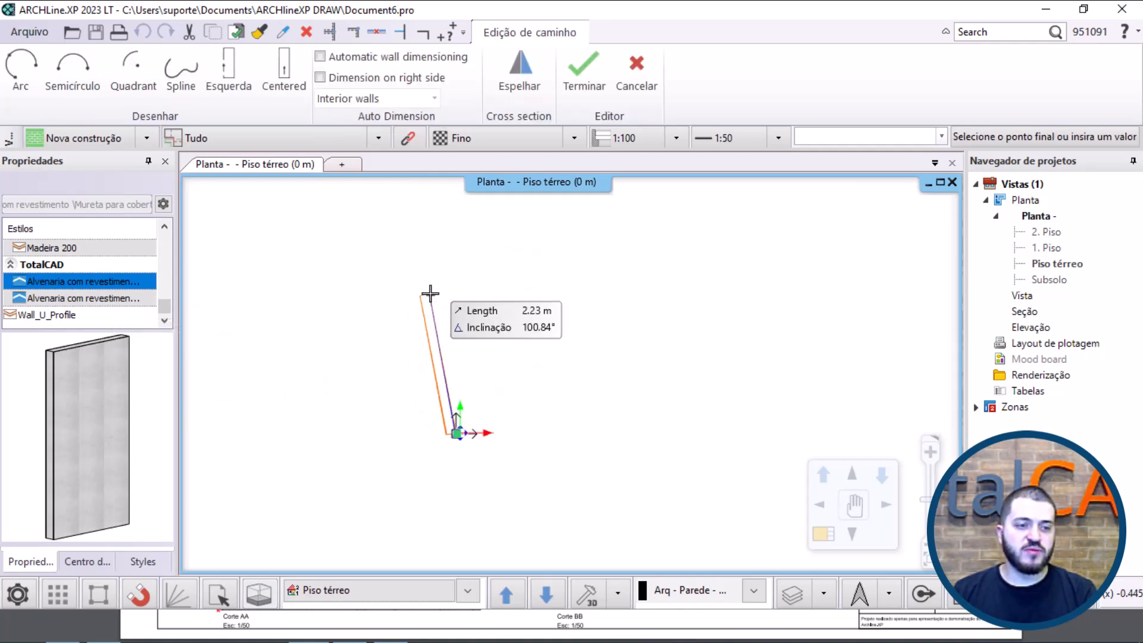
left_click(461, 249)
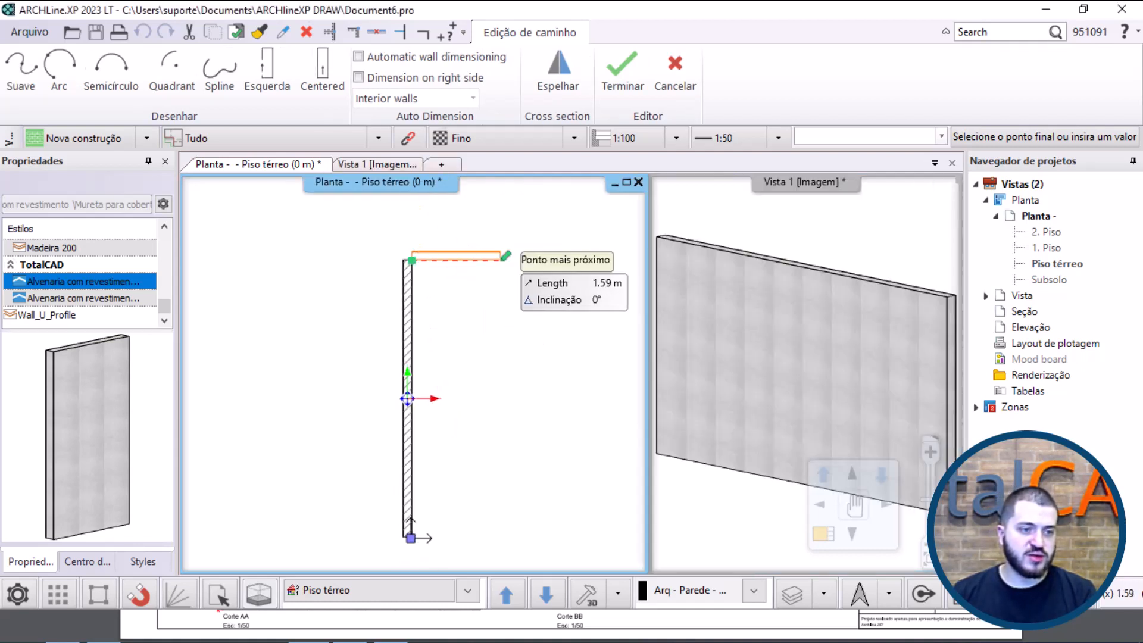
Step: Continue with a 5 m horizontal upper wall and close the square room with the right and lower walls
type("5")
key("Return")
scroll(504, 262, "down", 3)
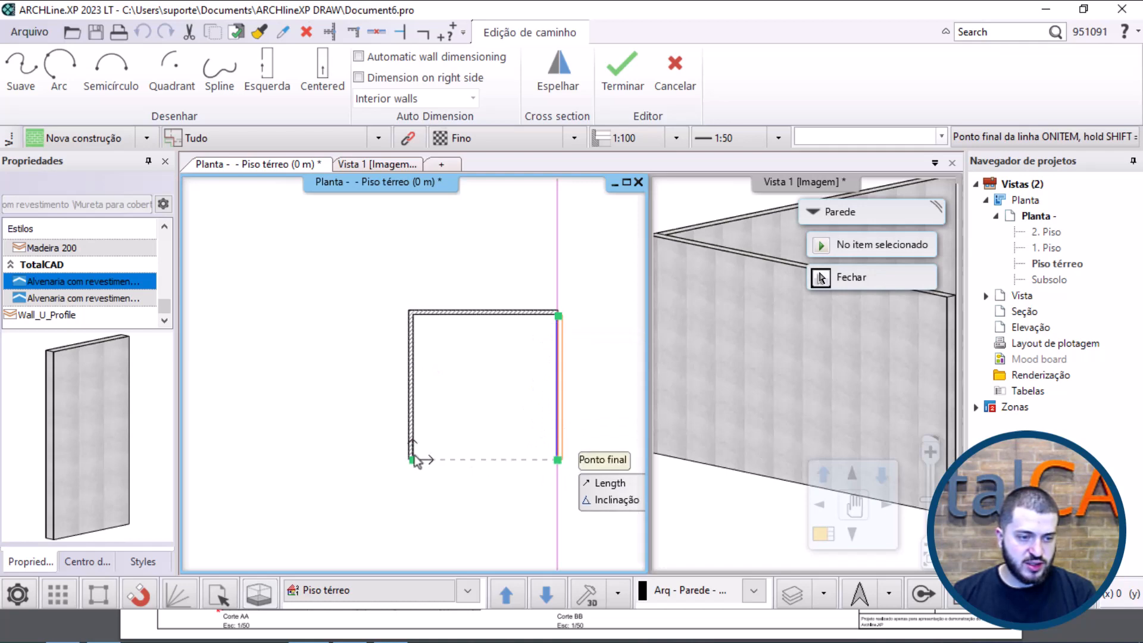
left_click(557, 459)
scroll(423, 467, "up", 5)
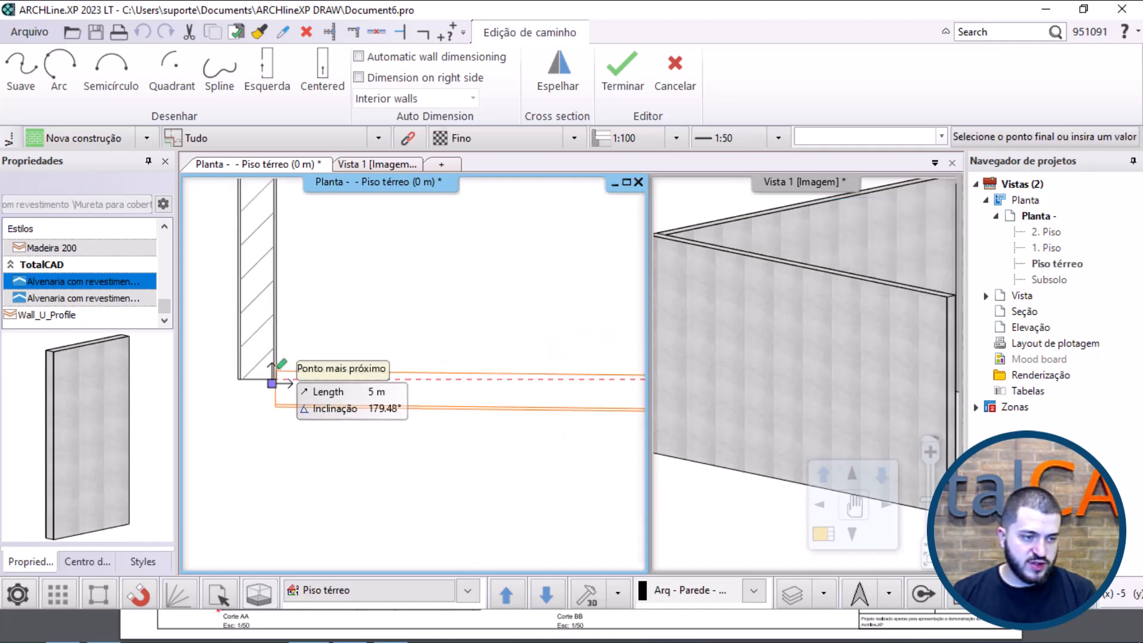
left_click(276, 379)
key("Escape")
scroll(414, 373, "down", 5)
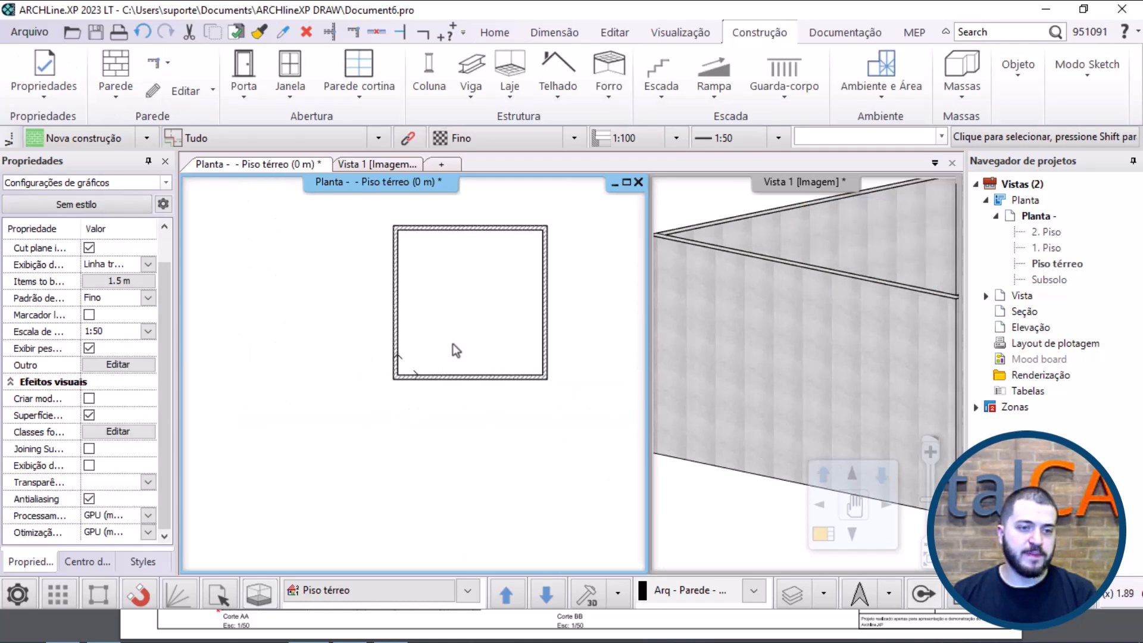
Step: Fit the room in the plan view and inspect its four walls from above in the 3D view
middle_click(452, 344)
middle_click(452, 344)
left_click(737, 320)
scroll(737, 320, "down", 5)
middle_click_drag(773, 316, 777, 340)
scroll(831, 316, "up", 3)
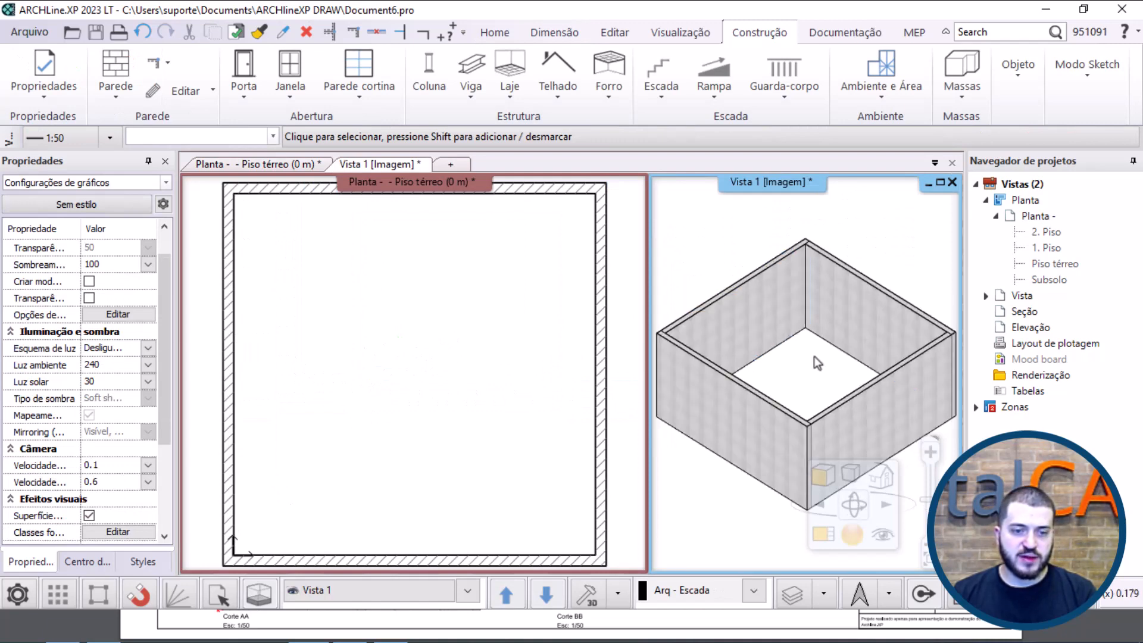
middle_click_drag(759, 384, 752, 365)
left_click(711, 268)
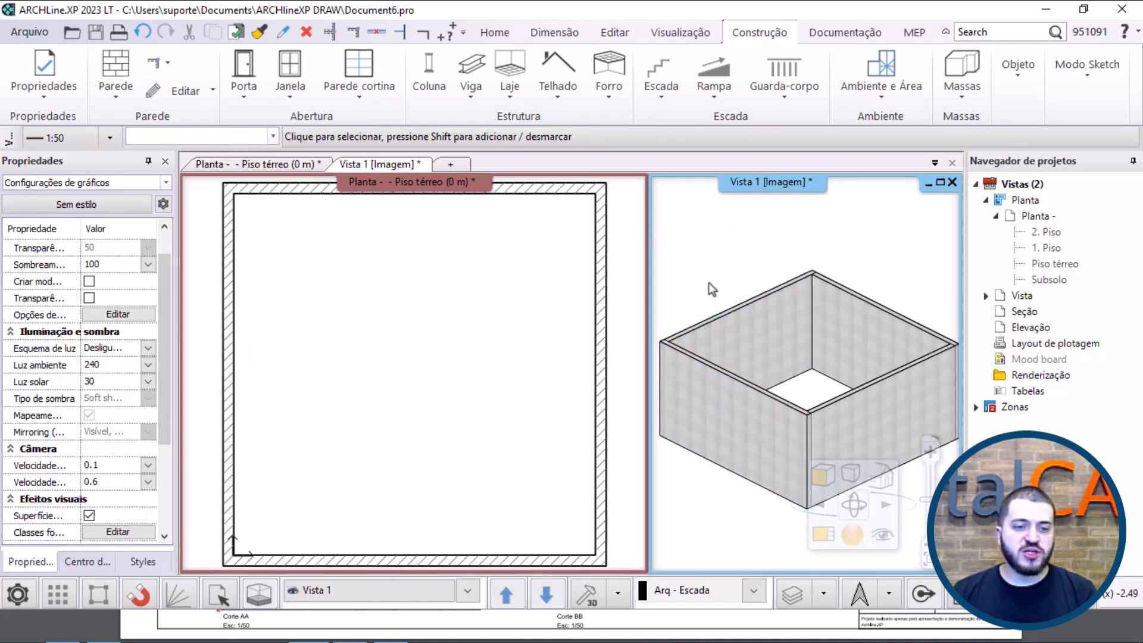
left_click(718, 420)
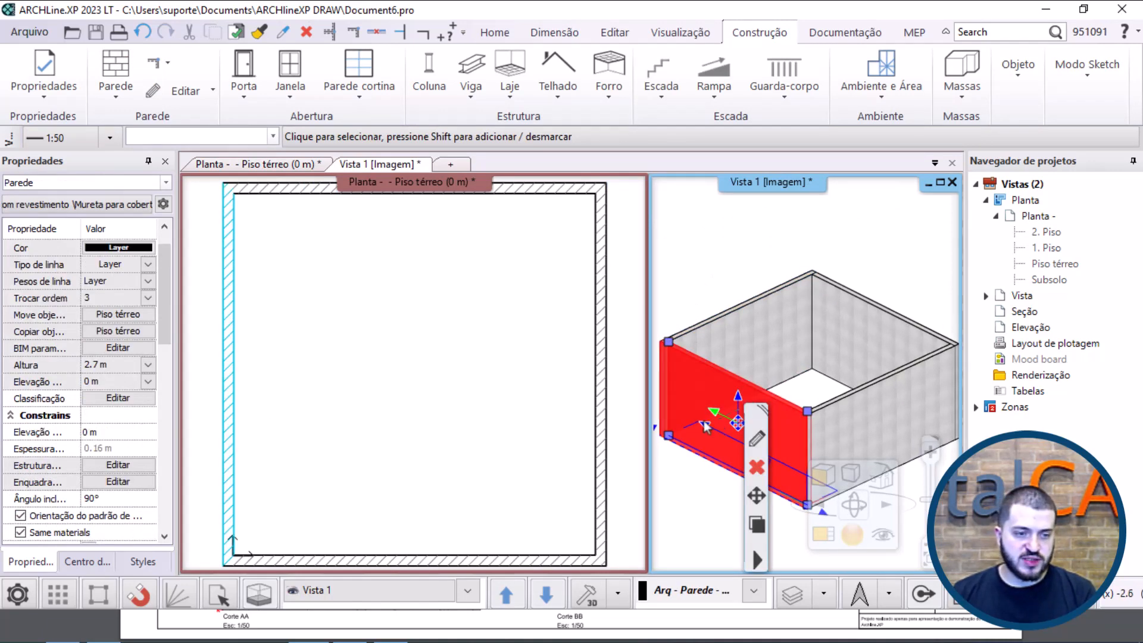
left_click(459, 188)
left_click(290, 66)
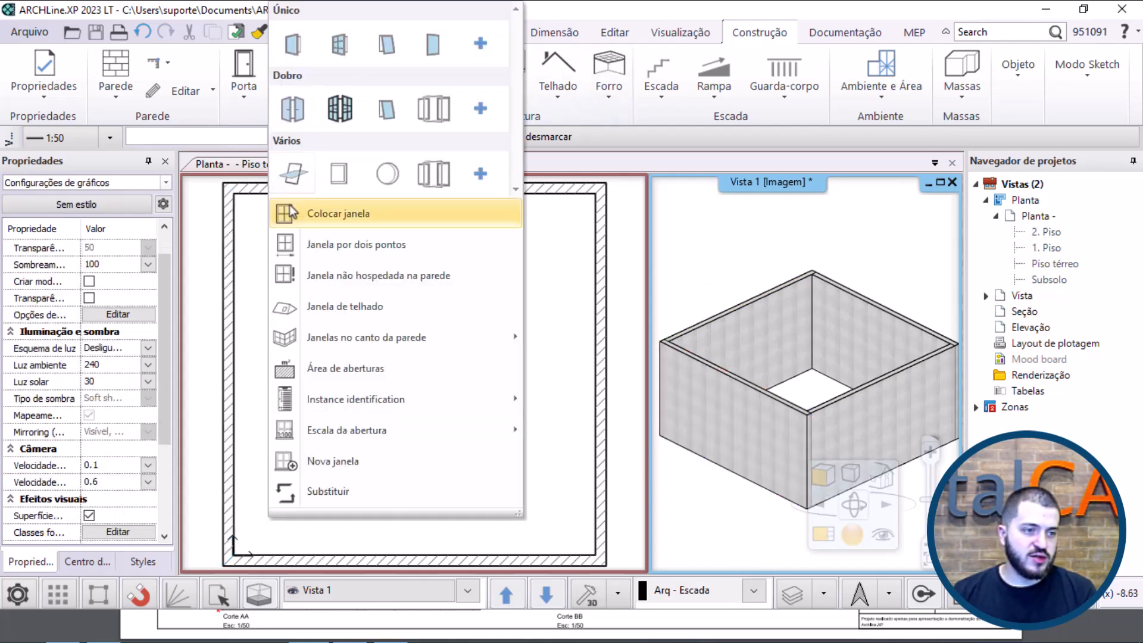
left_click(338, 213)
key("Escape")
Step: Place a 1.2 m by 1.5 m window in the plan's left wall, about 0.8 m from the lower corner
left_click(444, 343)
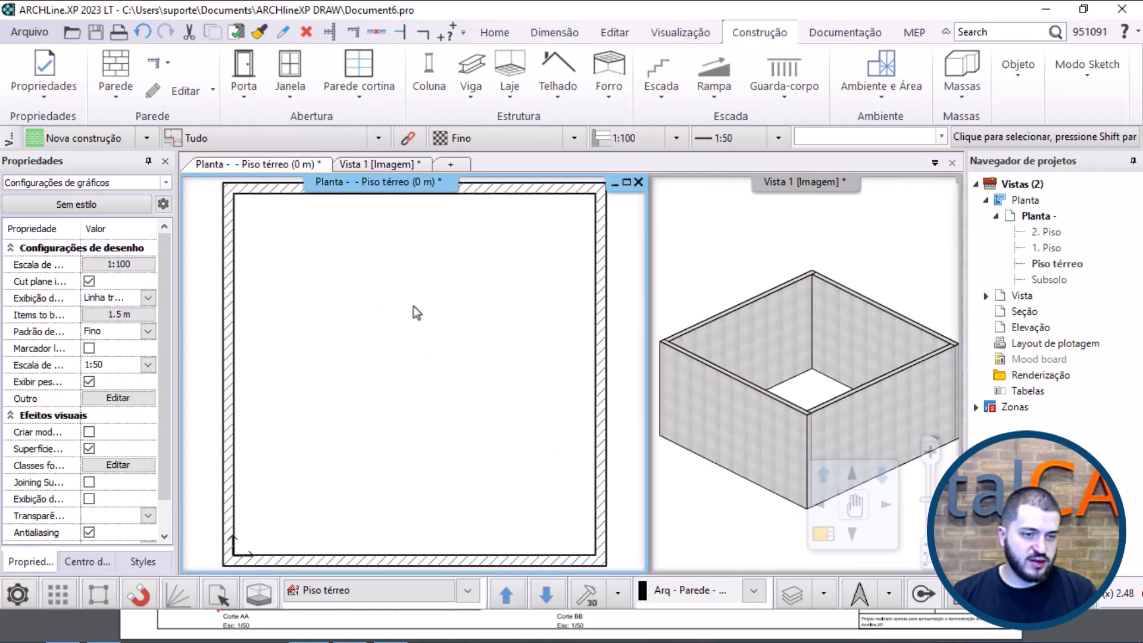
left_click(290, 83)
left_click(337, 212)
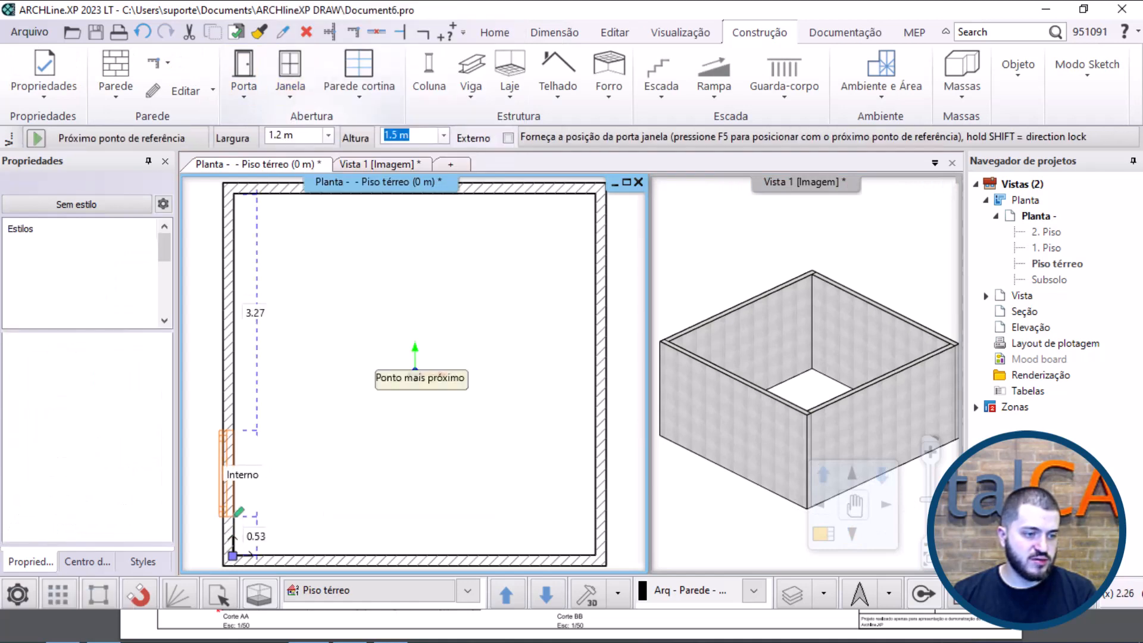
left_click(291, 462)
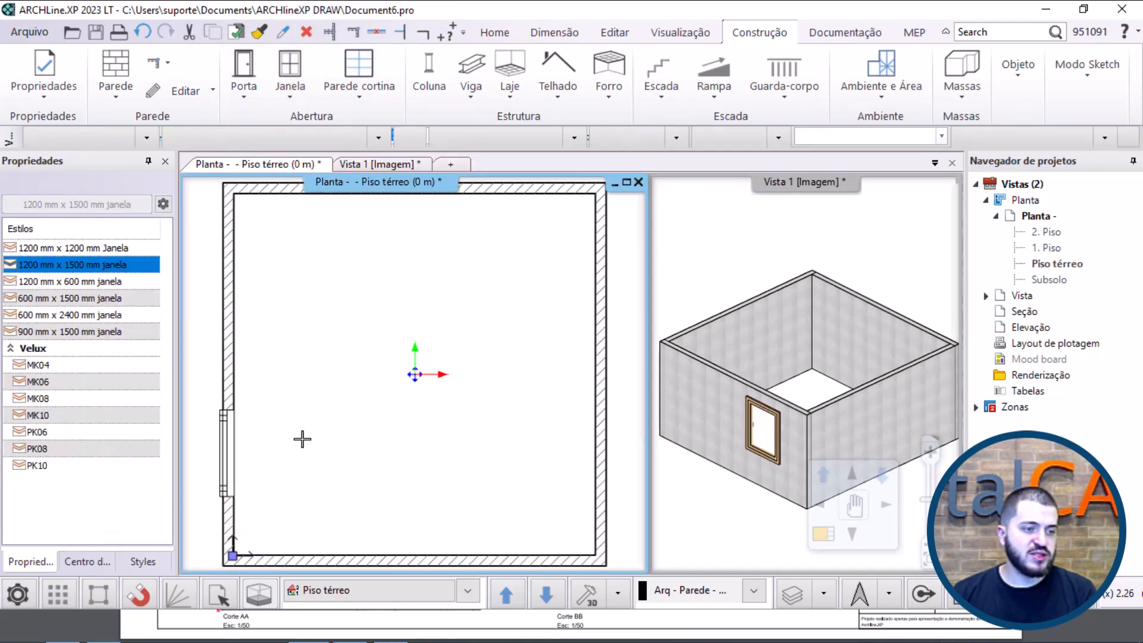
key("Escape")
Step: Place a 0.9 m by 2.1 m "Porta normal" door in the left wall, opening inward, about 0.4 m from the upper corner
left_click(243, 78)
left_click(322, 205)
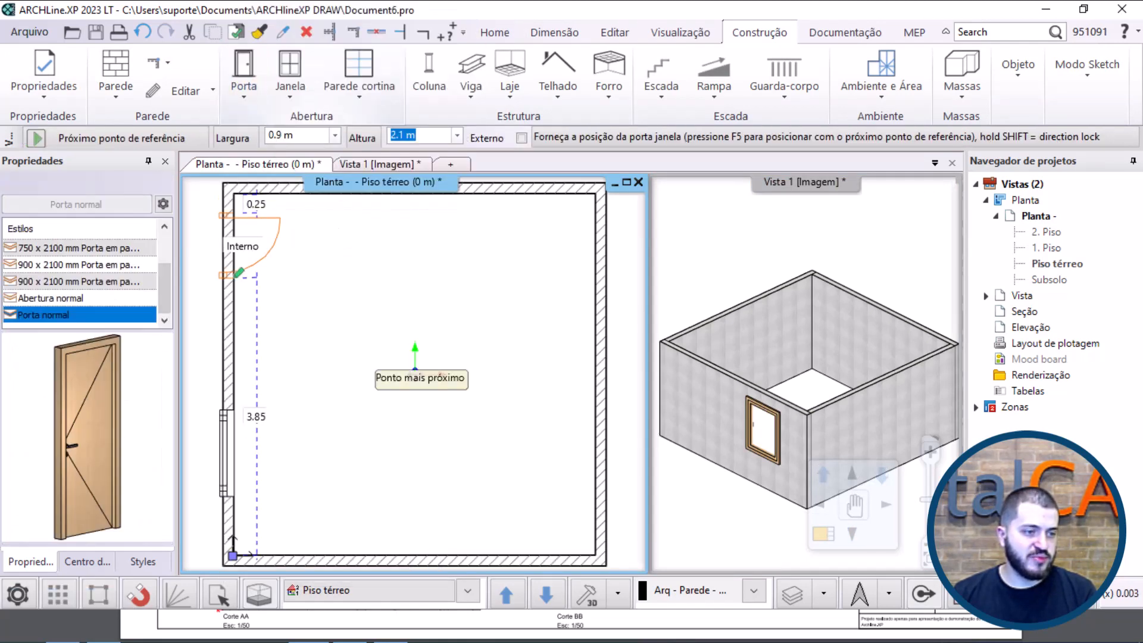
left_click(234, 289)
left_click(307, 245)
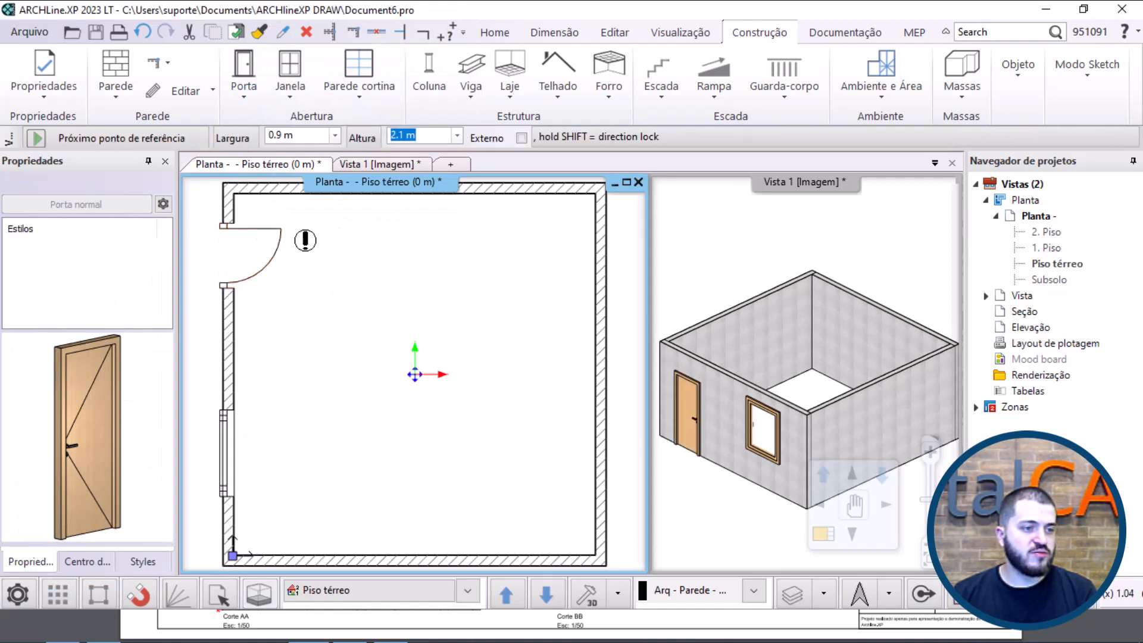
key("Escape")
Step: Set the door's offset from the wall face to 0 m
left_click(272, 242)
scroll(227, 222, "up", 3)
middle_click_drag(227, 222, 344, 320)
scroll(432, 369, "up", 2)
middle_click_drag(260, 389, 224, 256)
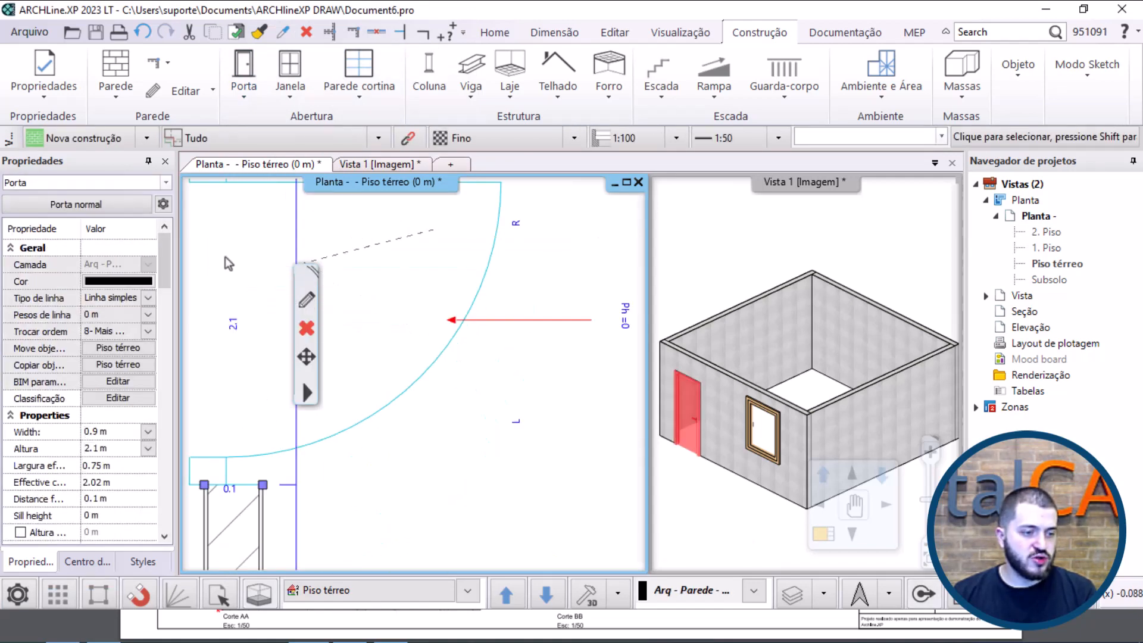
left_click(229, 493)
type("0")
key("Return")
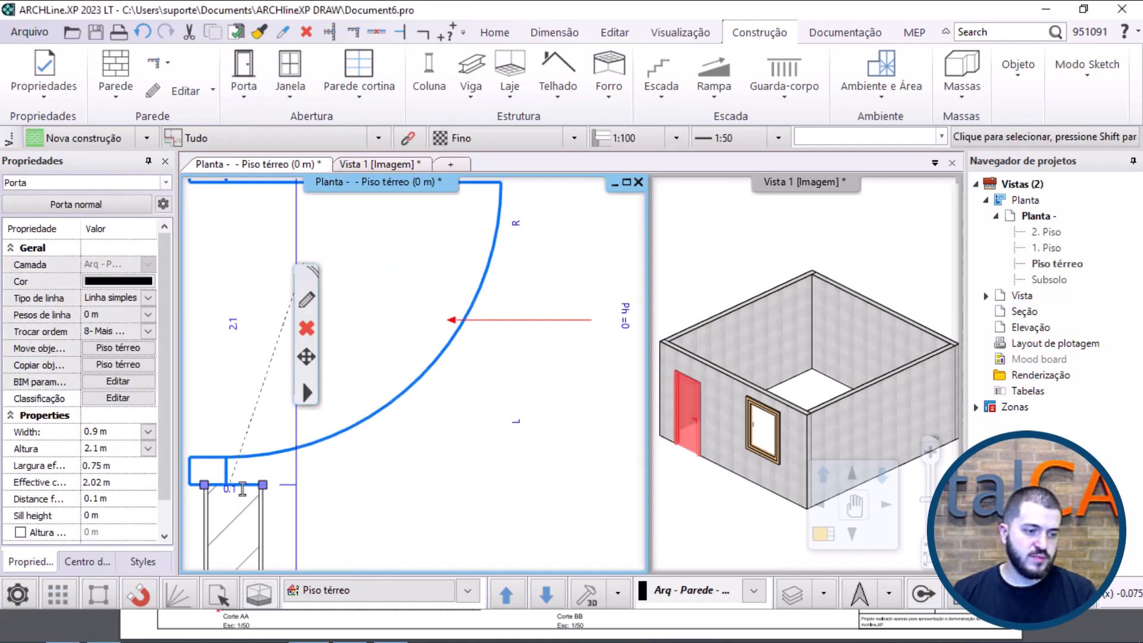
Step: Set the distance between the door and the room's upper inner corner to 0.1 m
middle_click_drag(292, 184, 259, 393)
left_click(260, 298)
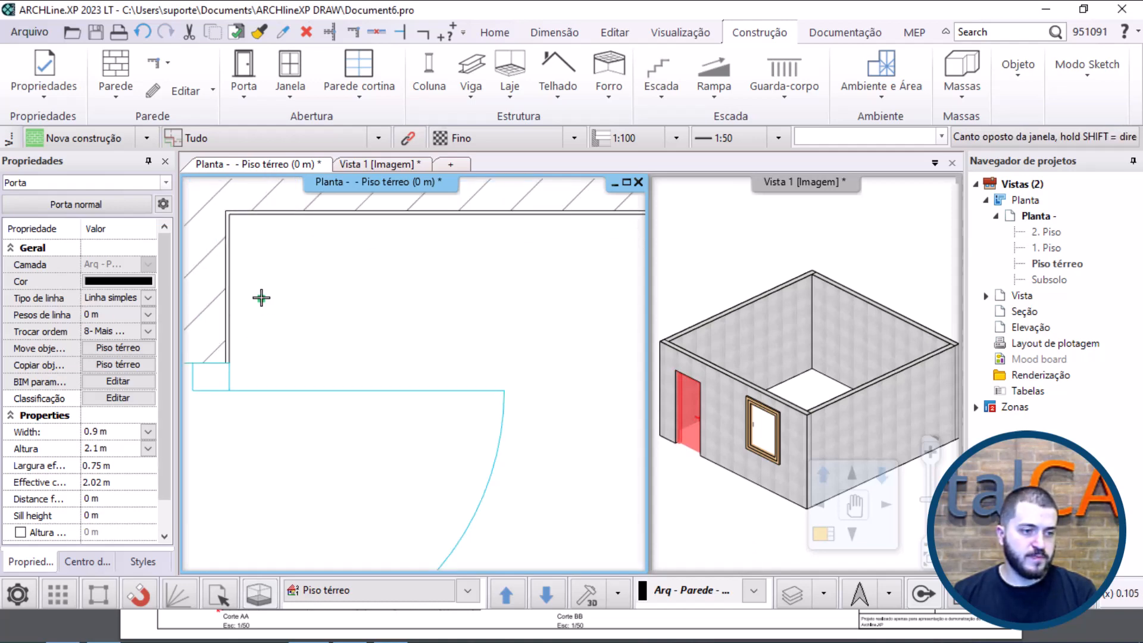
left_click(274, 379)
left_click(276, 388)
left_click(274, 297)
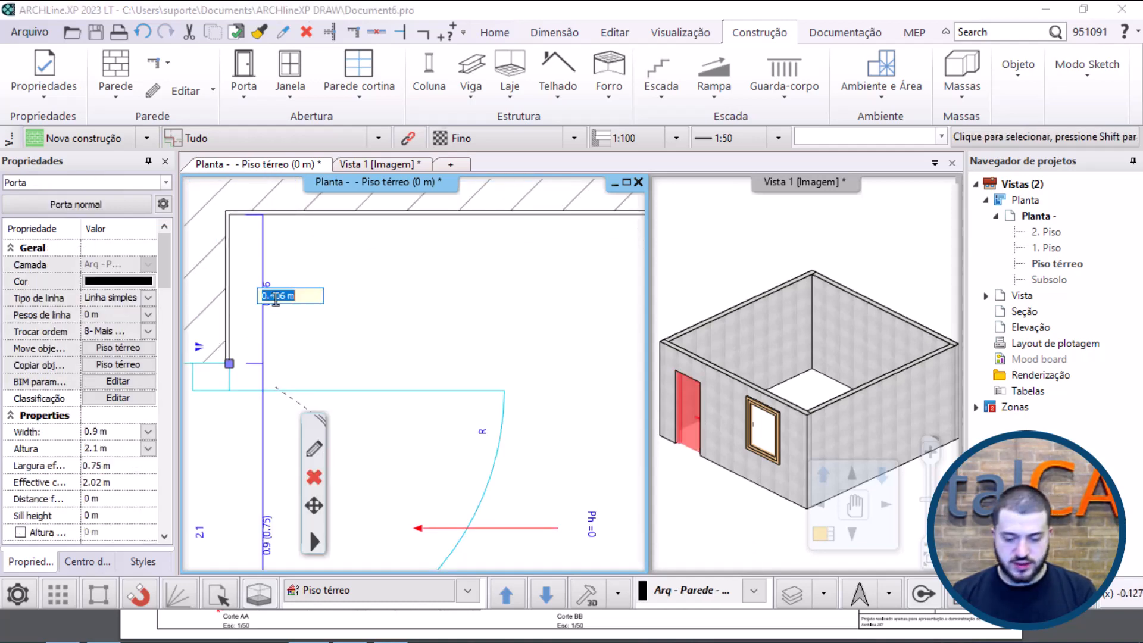
type(".1")
key("Return")
left_click(341, 305)
scroll(414, 357, "down", 2)
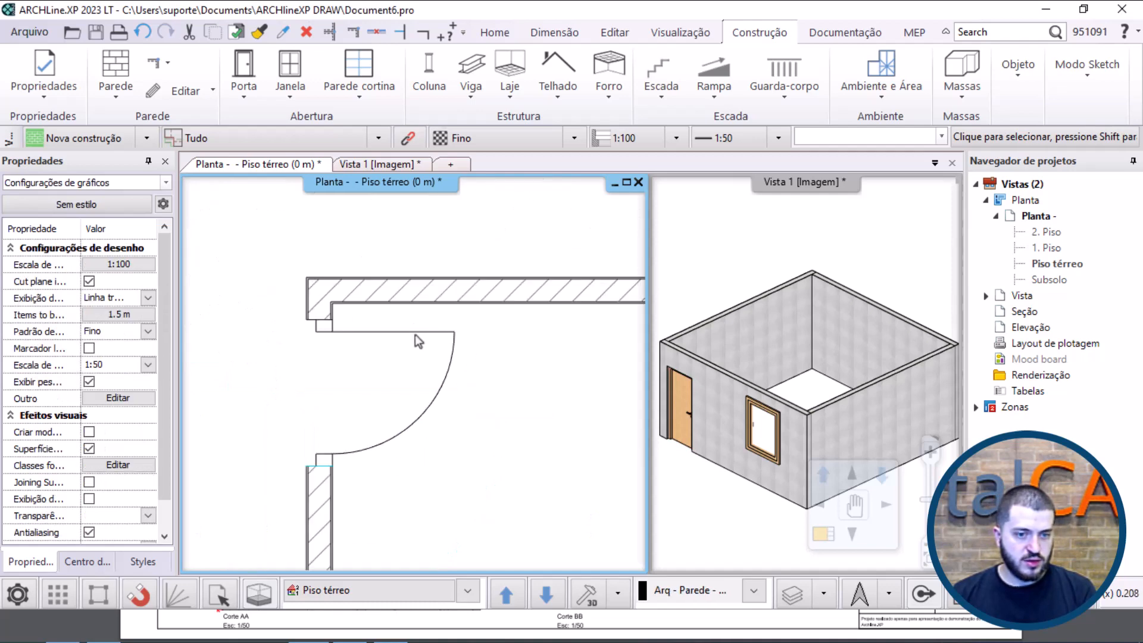
Step: Remove the window's offset from the wall face, matching the door
middle_click_drag(387, 461, 391, 314)
scroll(392, 314, "down", 3)
scroll(388, 429, "up", 2)
middle_click_drag(372, 417, 391, 255)
left_click(343, 431)
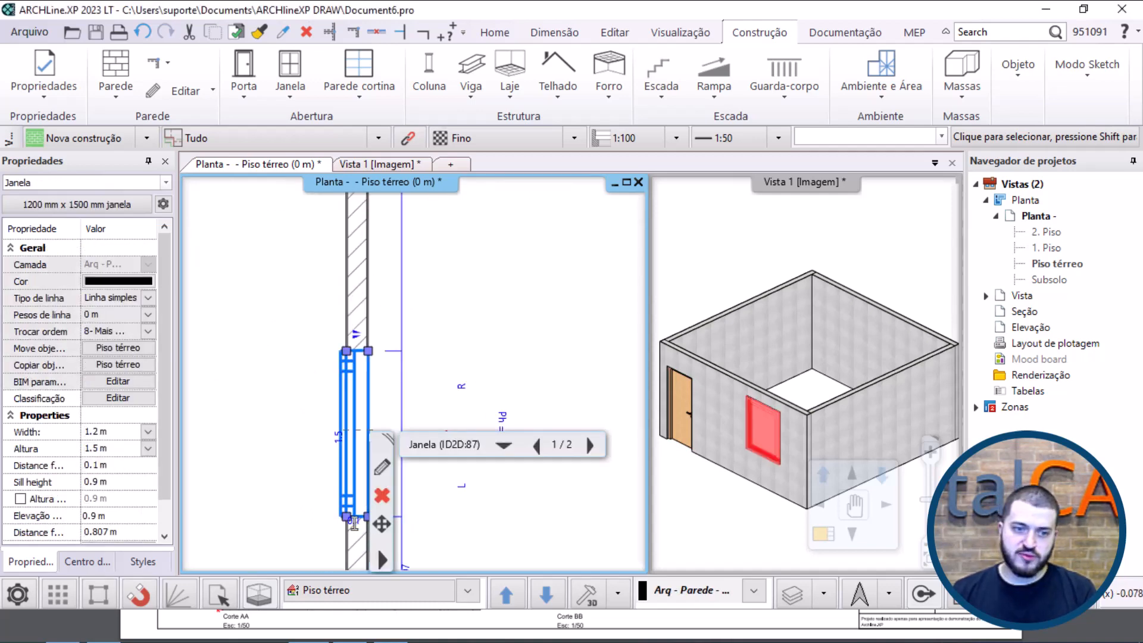
left_click(474, 312)
scroll(494, 301, "down", 3)
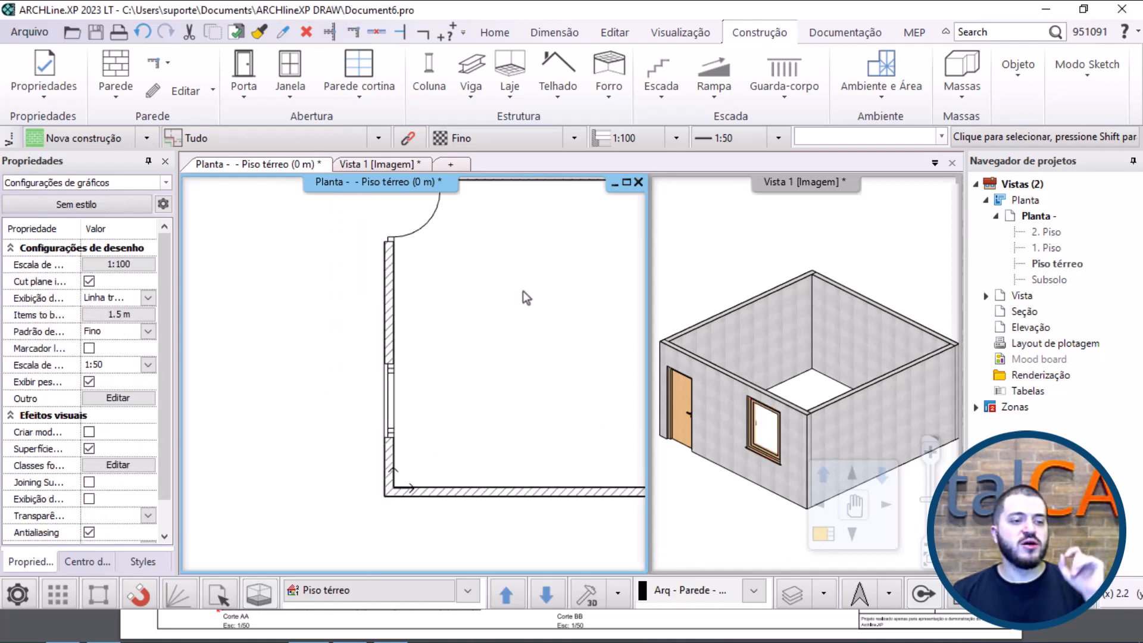
Step: Change the material of the 0.14 m core layer to Aço in the composite structure of the wall with the openings
left_click(390, 278)
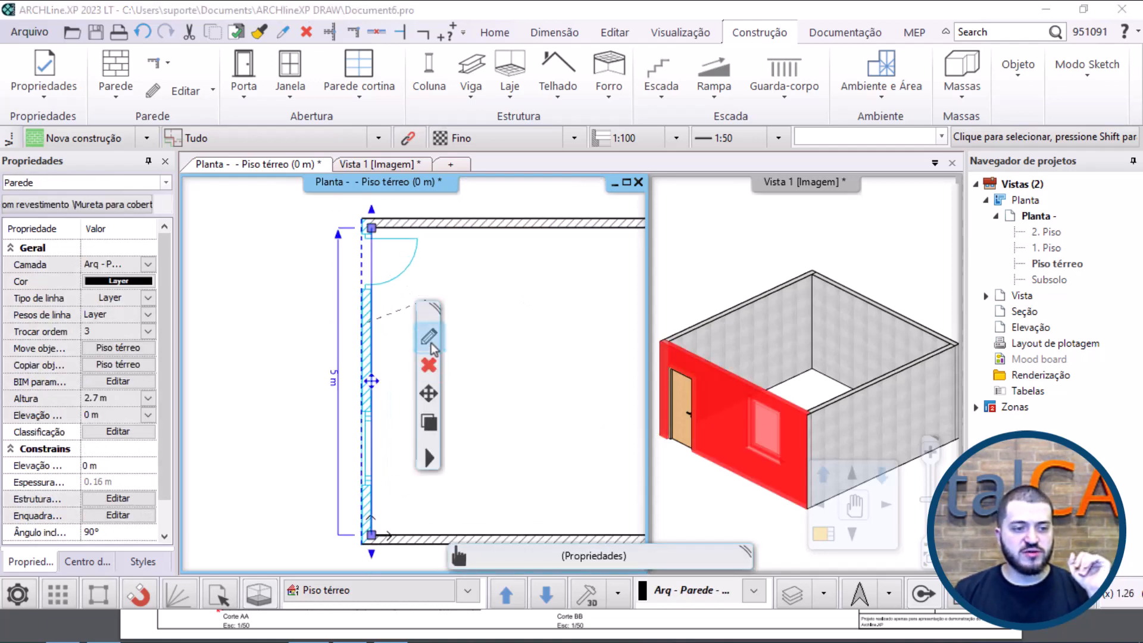
left_click(429, 338)
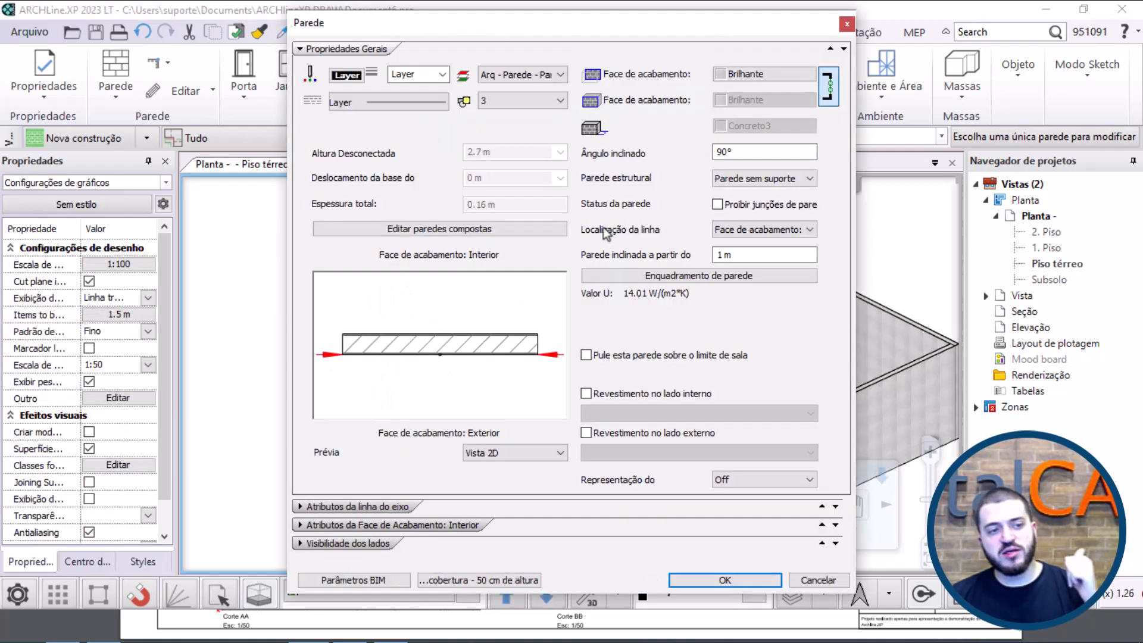
left_click(485, 234)
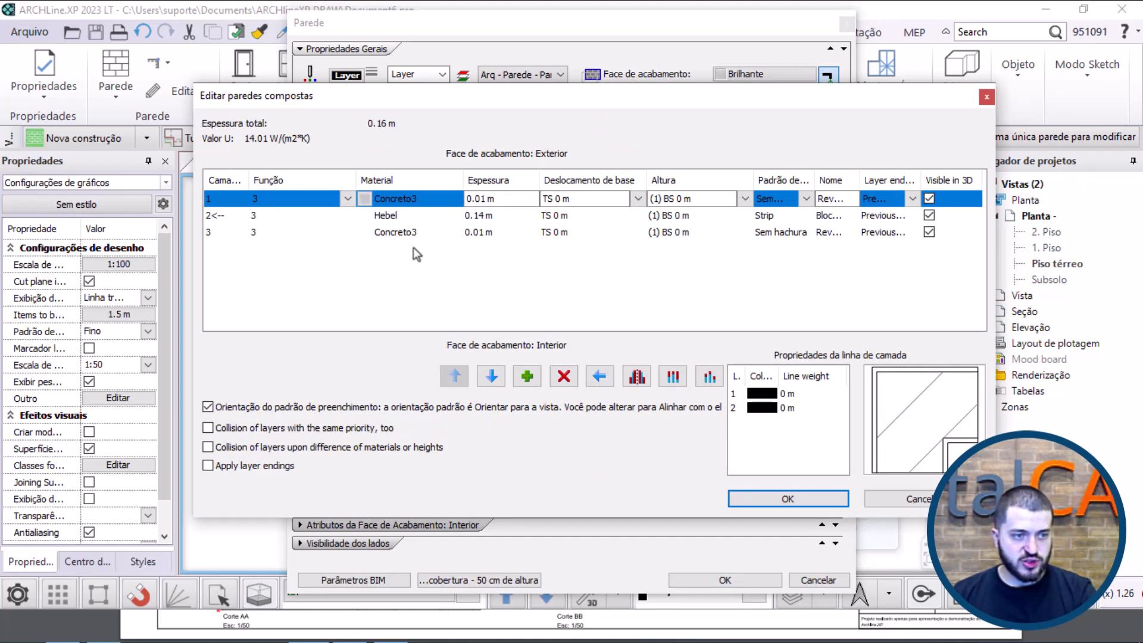
left_click(405, 218)
left_click(407, 216)
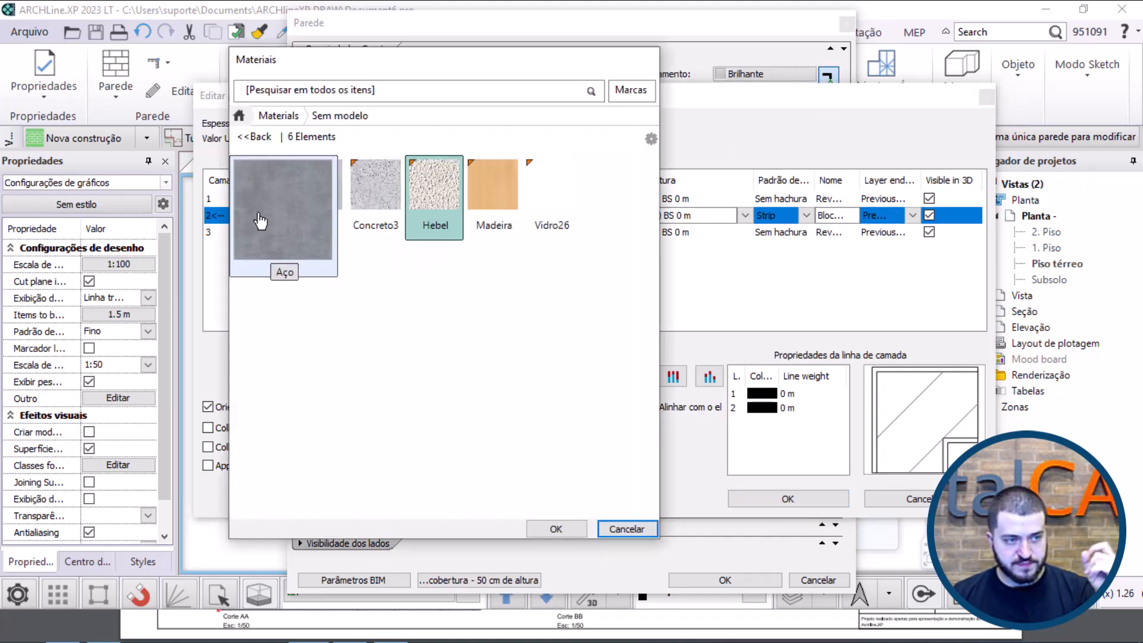
left_click(556, 529)
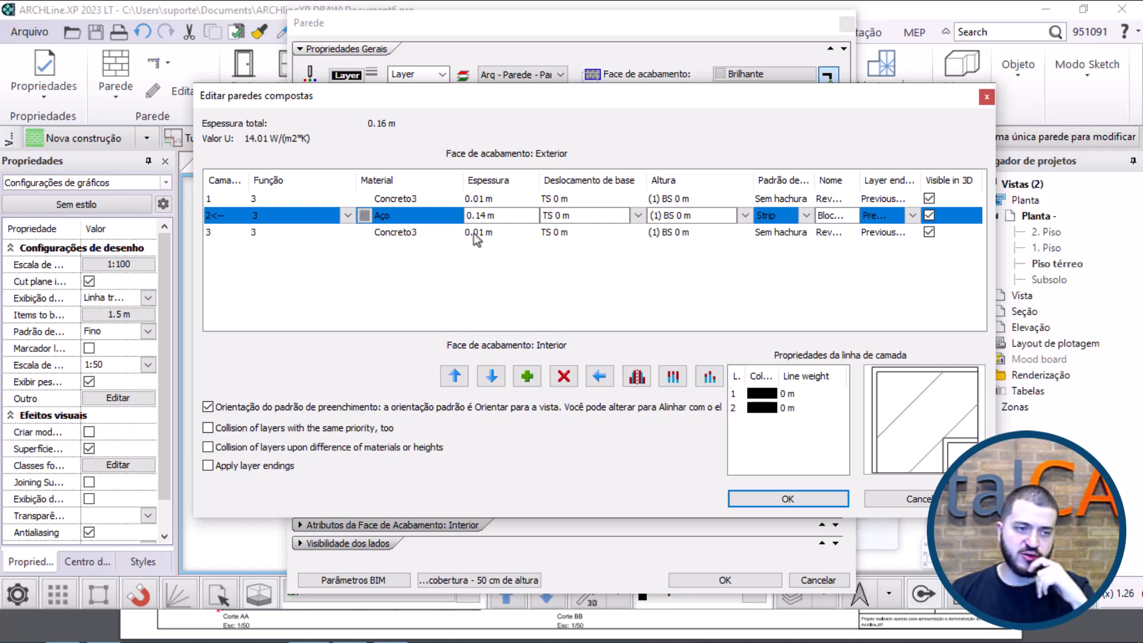
double_click(508, 215)
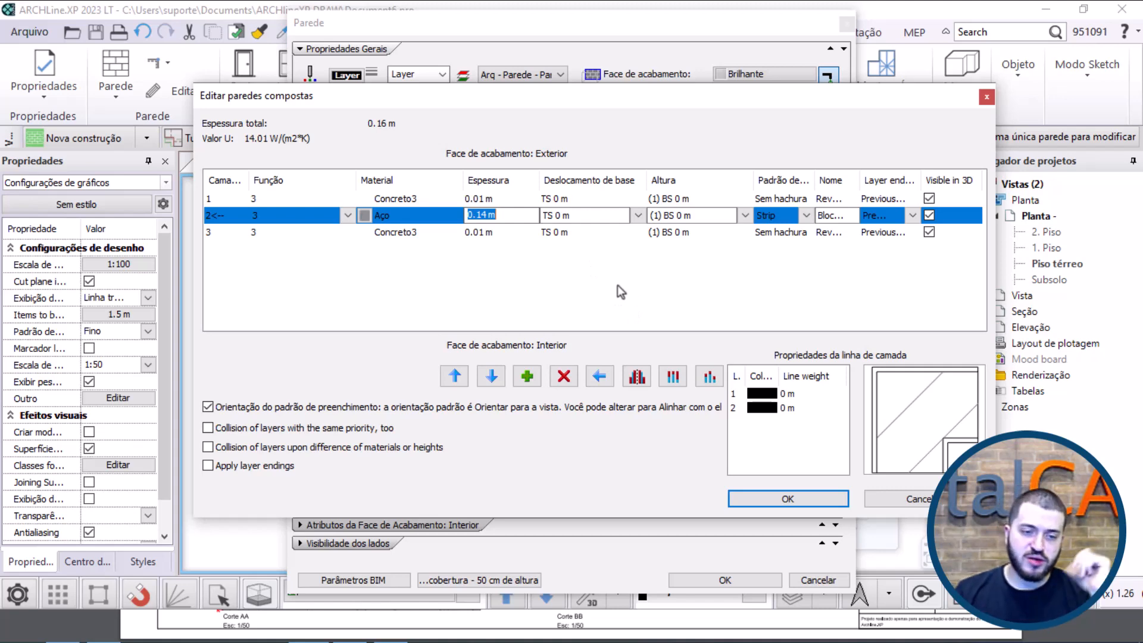
left_click(792, 501)
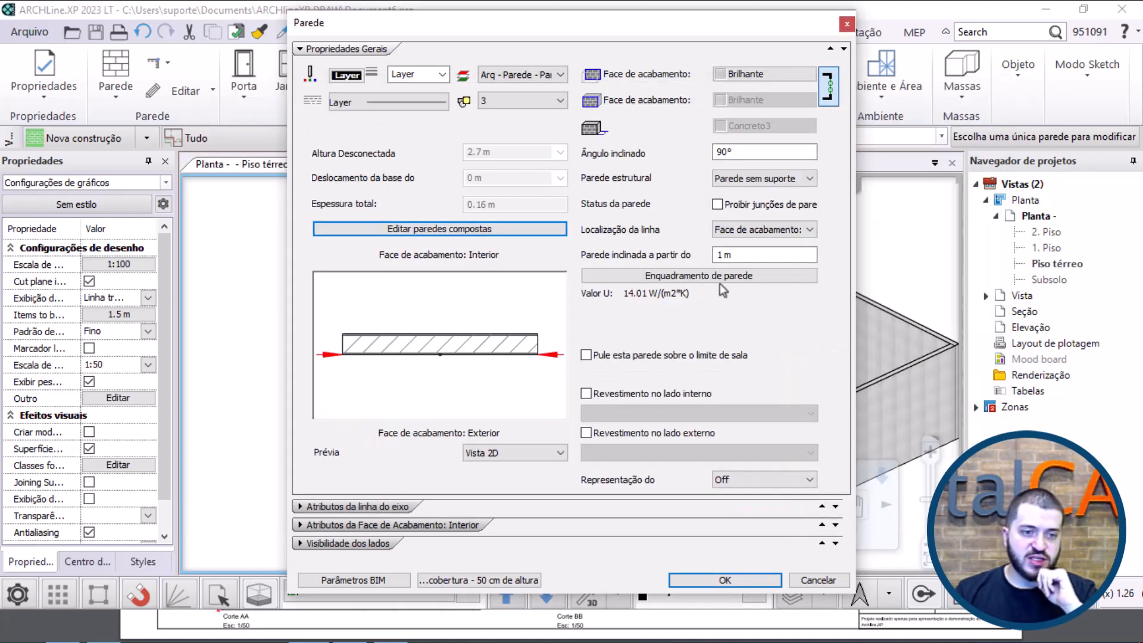
Step: Open the wall's framing settings, enable the Floor plate and check it in the preview
left_click(682, 276)
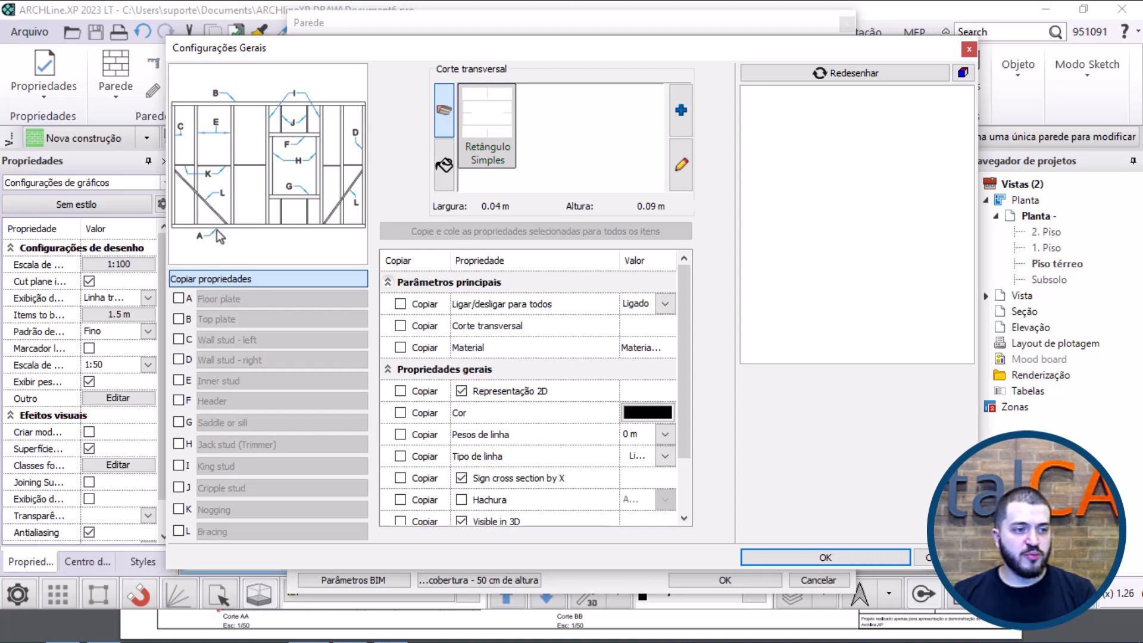
scroll(216, 231, "up", 5)
scroll(231, 151, "down", 5)
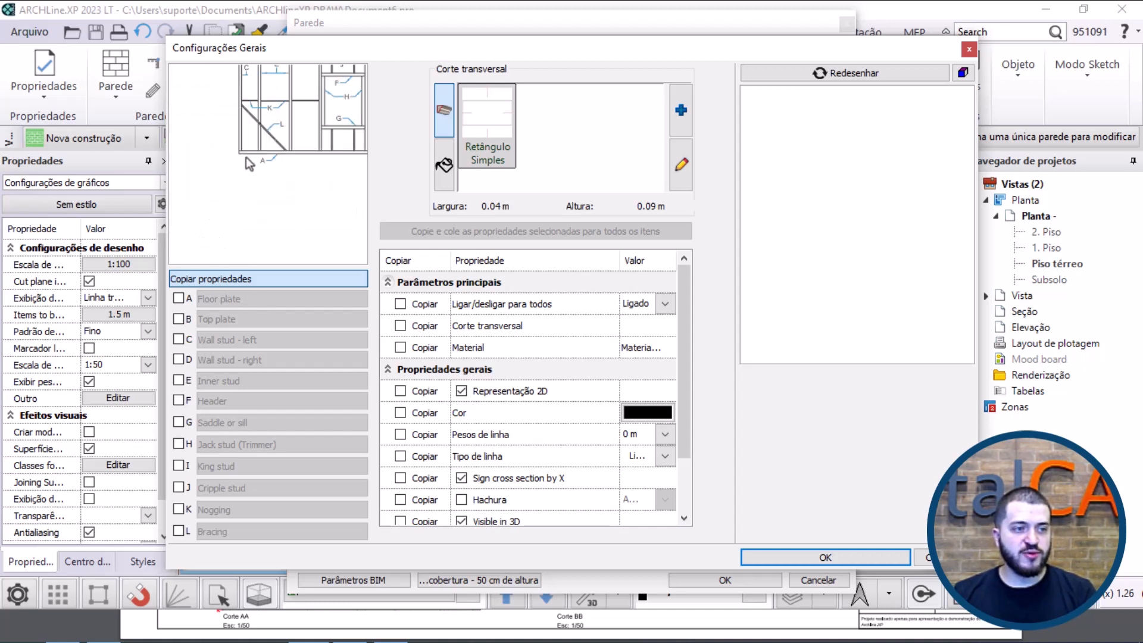
left_click(178, 299)
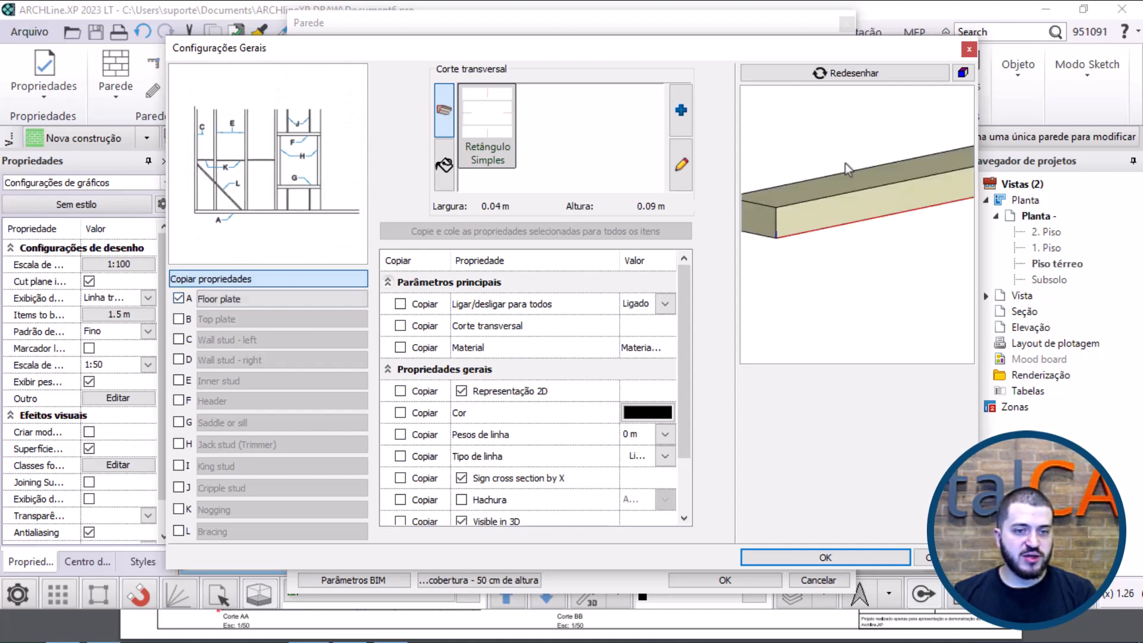
scroll(845, 173, "down", 5)
middle_click_drag(895, 215, 866, 233)
scroll(866, 233, "up", 1)
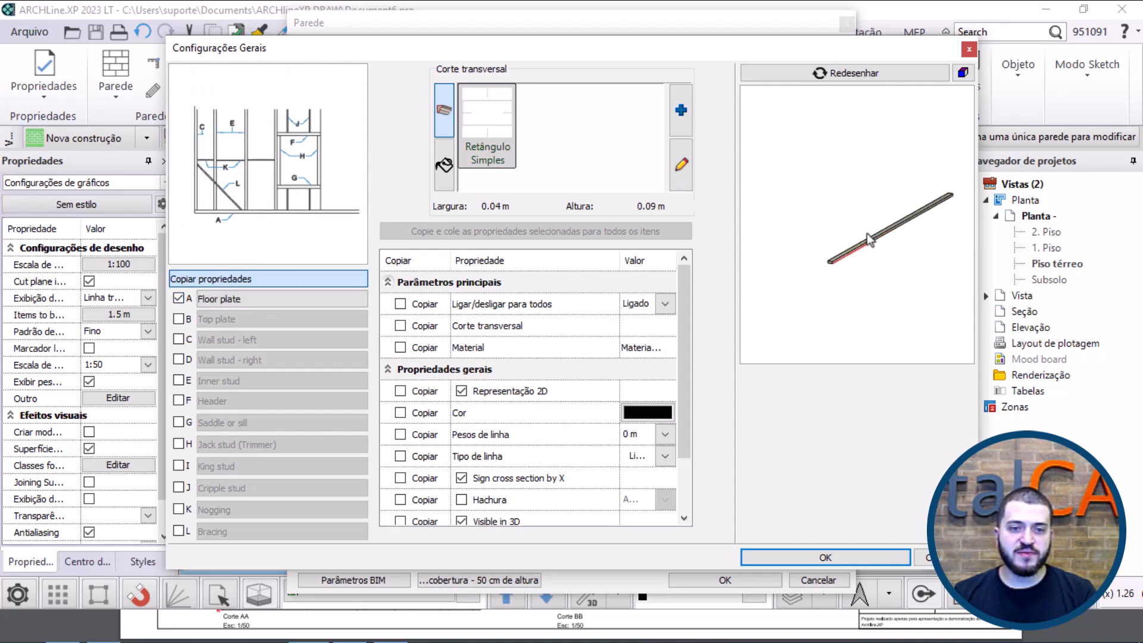
scroll(900, 222, "down", 2)
scroll(901, 223, "up", 1)
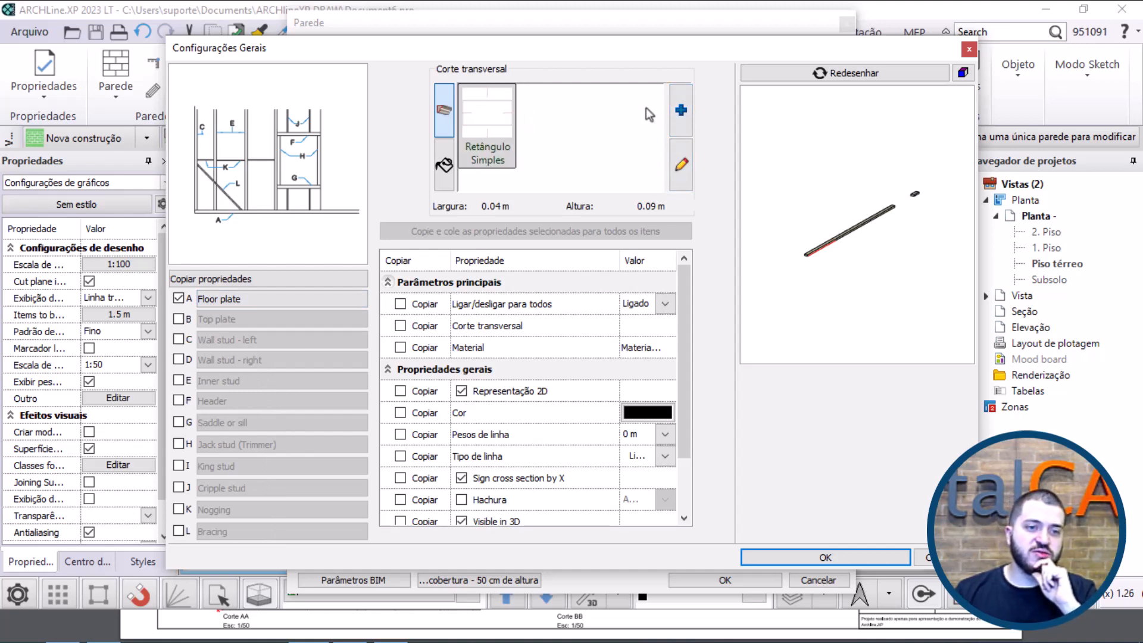
Step: Give the framing the I profile cross-section from the General profiles and the Aço material, and redraw the preview
left_click(681, 110)
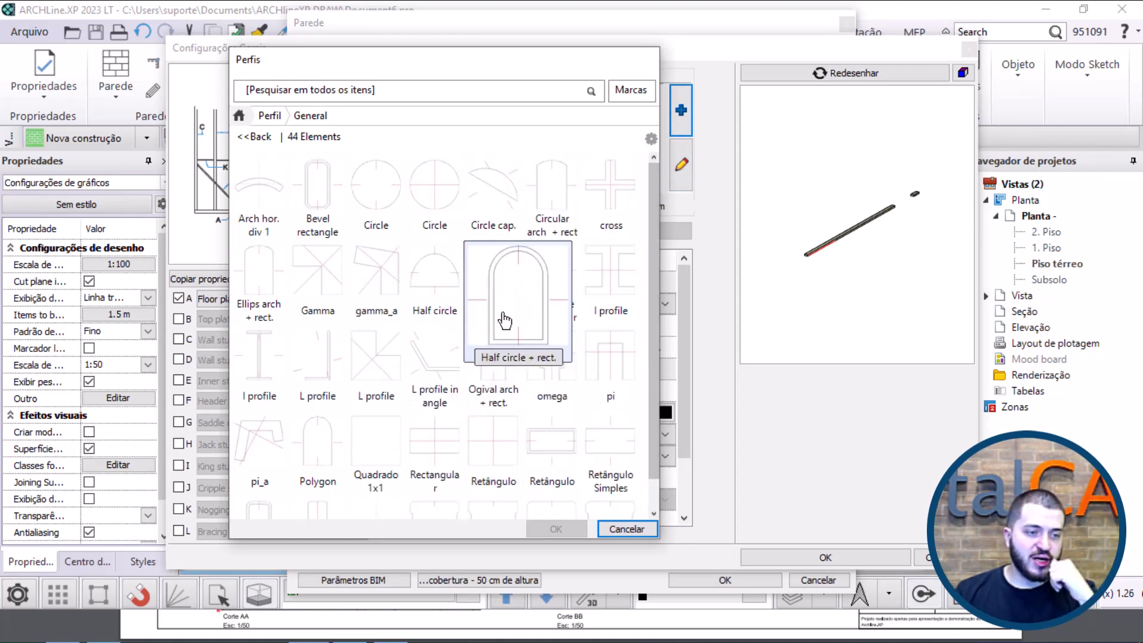
scroll(530, 292, "down", 3)
scroll(571, 363, "up", 3)
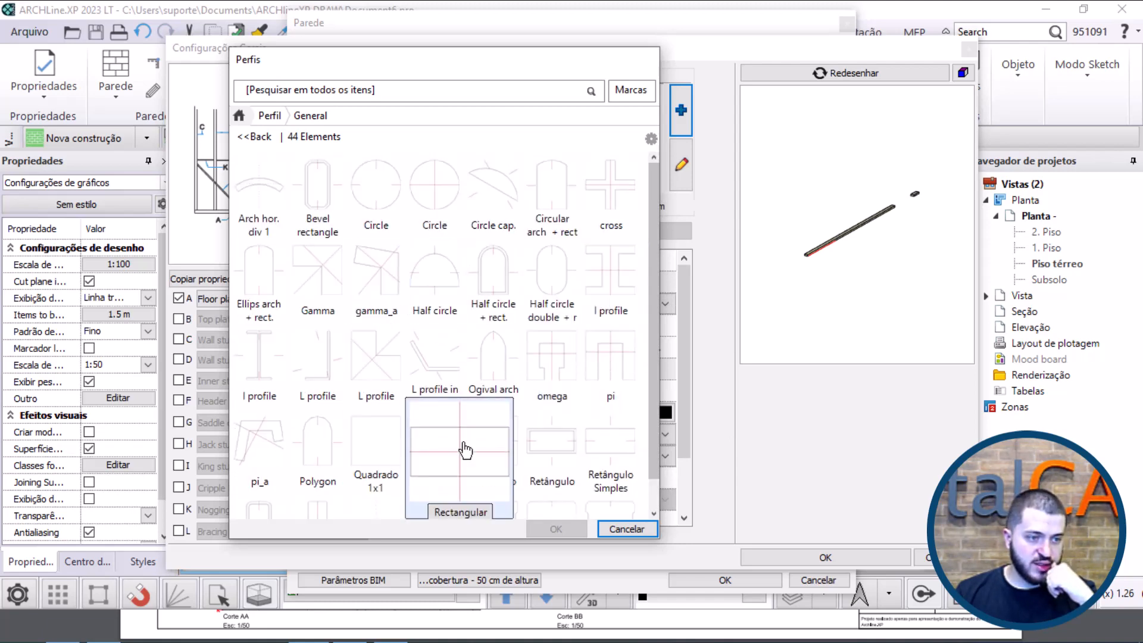
left_click(265, 375)
left_click(571, 528)
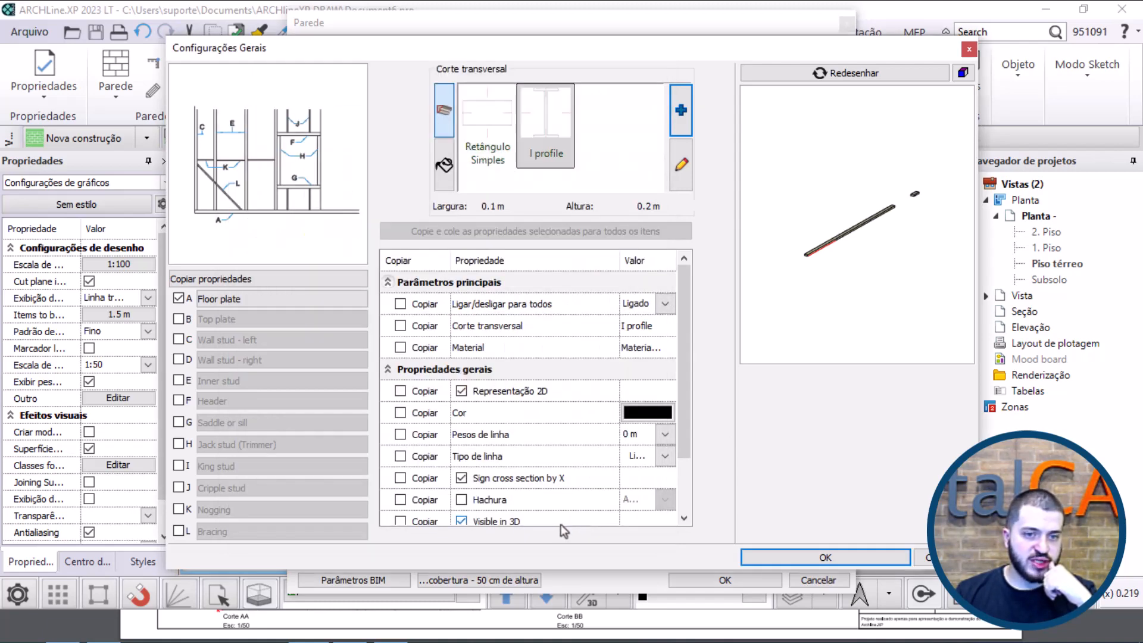
left_click(443, 165)
left_click(498, 132)
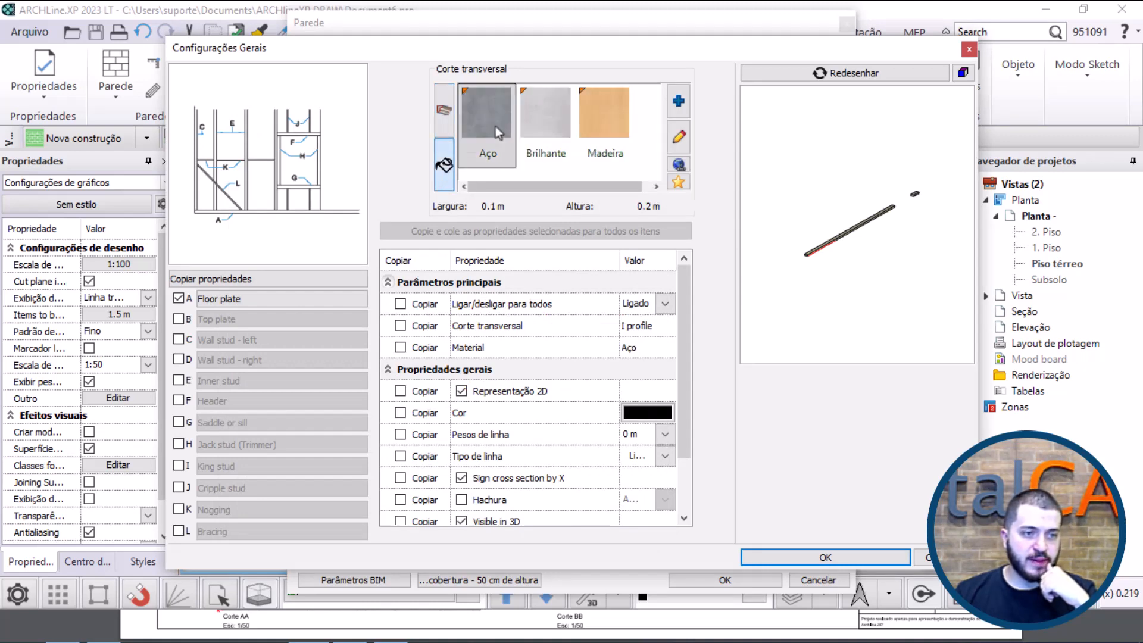
left_click(786, 74)
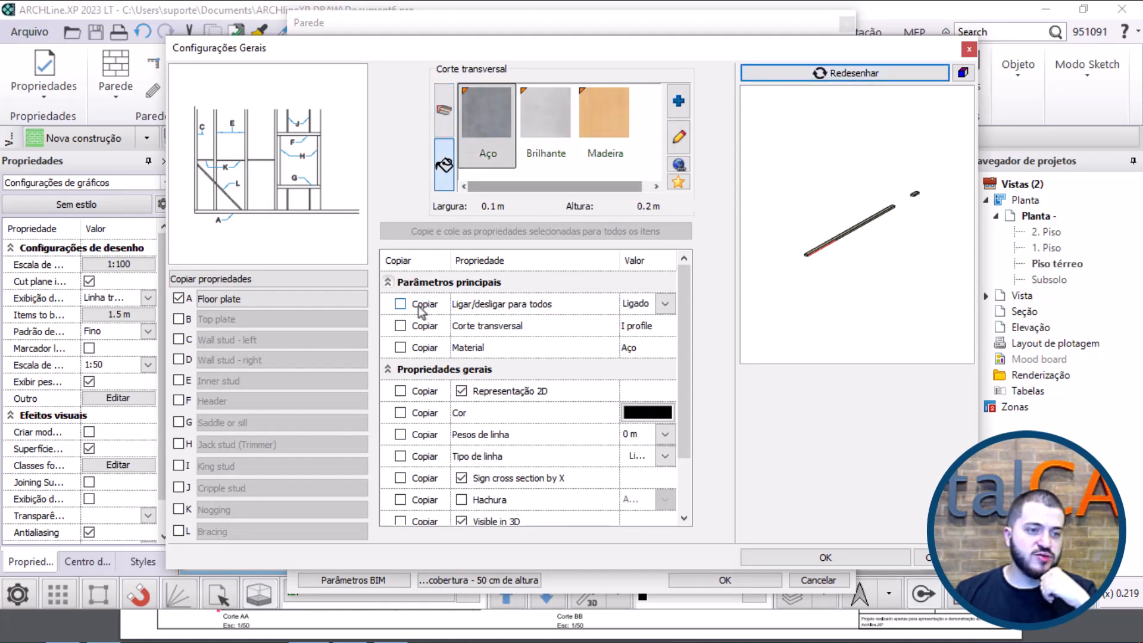
Step: Copy the on/off state, cross-section and material settings to all framing items
left_click(400, 304)
left_click(400, 325)
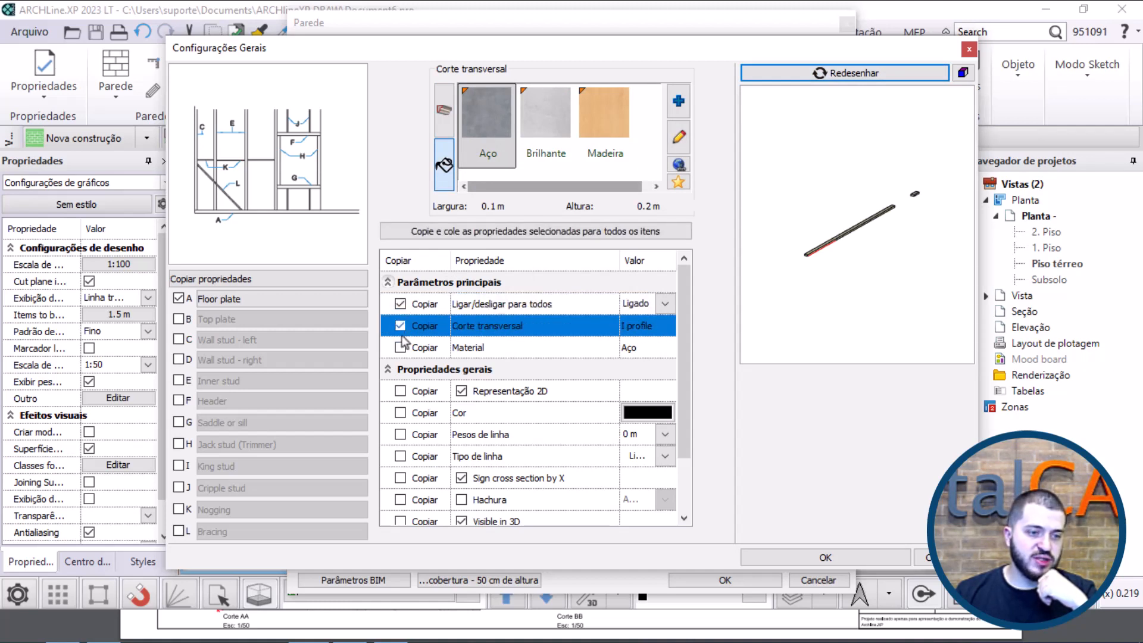
left_click(400, 347)
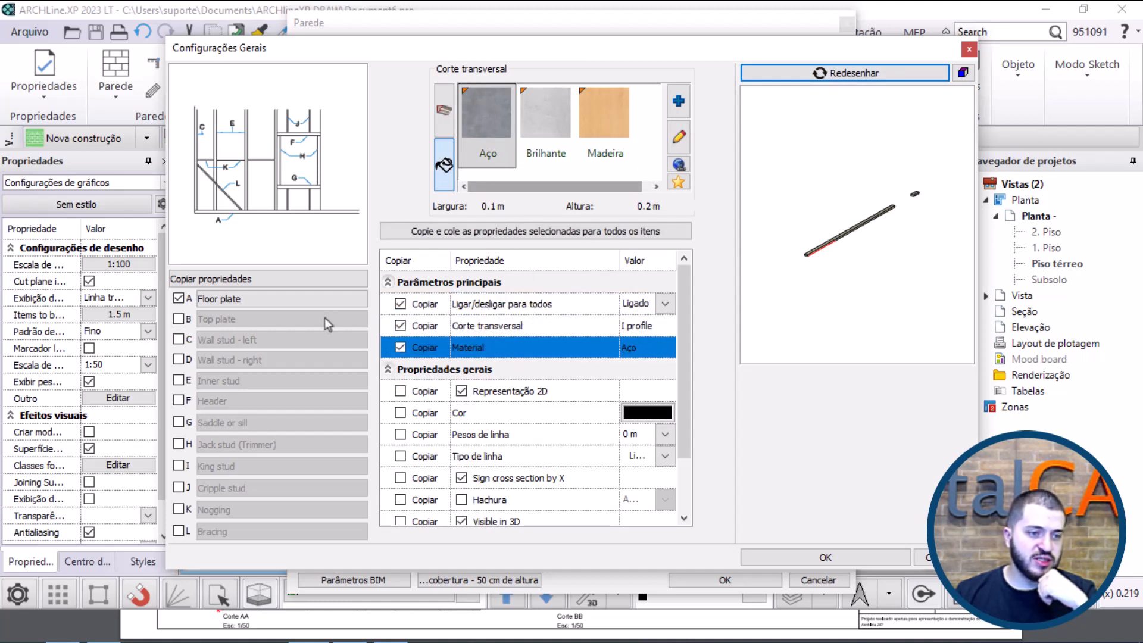
left_click(445, 231)
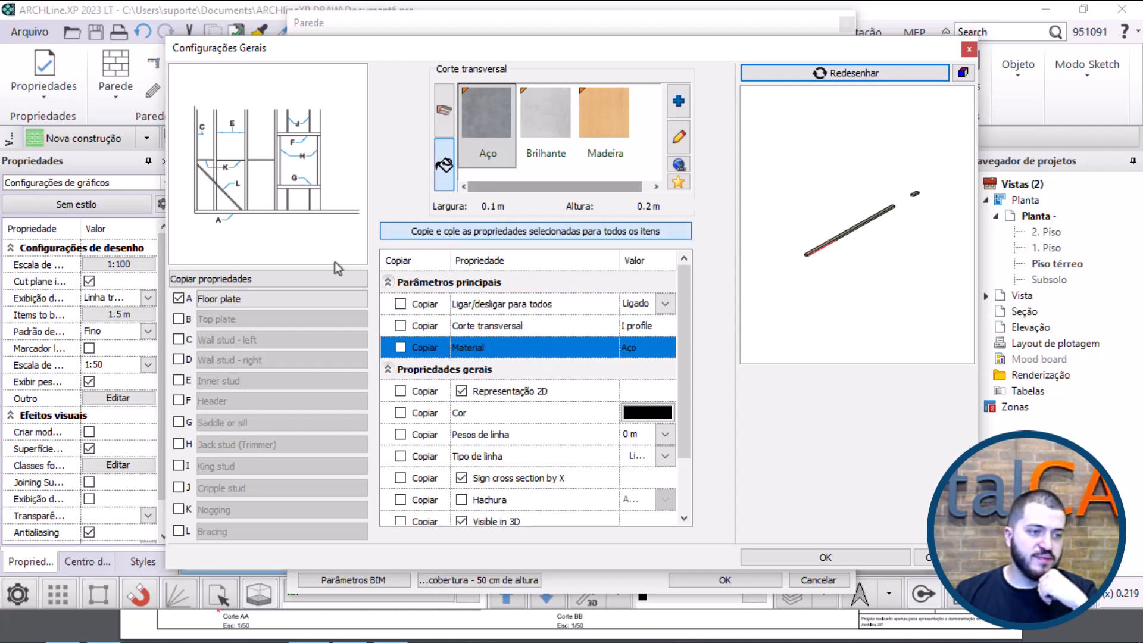
Step: Examine the framing members around the window and door openings in the preview and compare them with the lettered reference diagram
left_click_drag(865, 196, 857, 246)
scroll(902, 191, "up", 5)
scroll(857, 246, "down", 5)
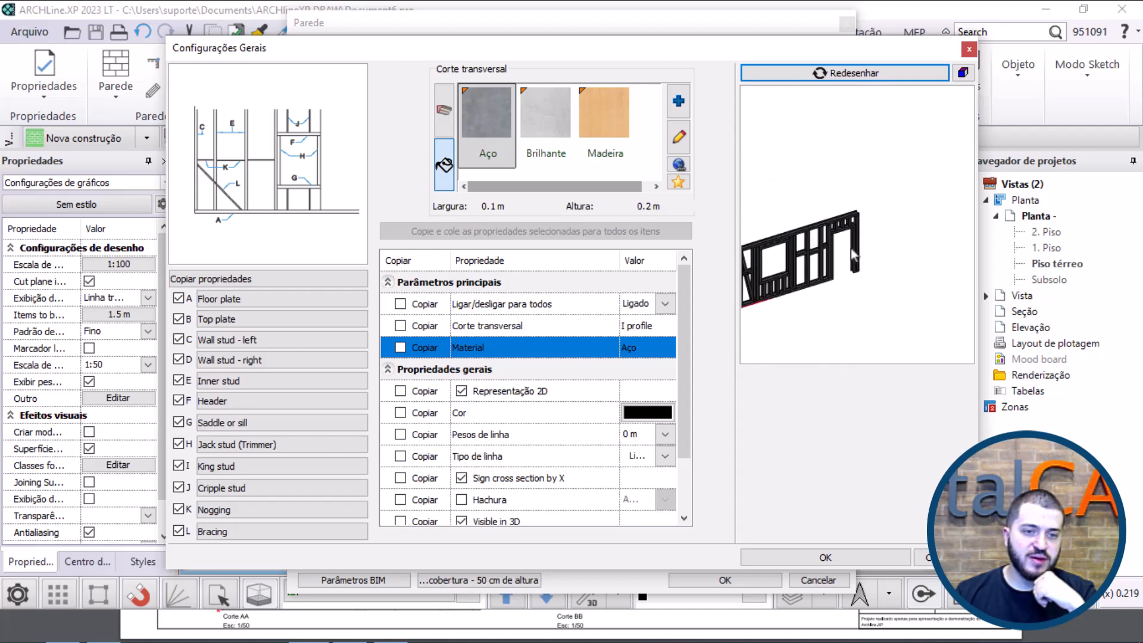
scroll(867, 244, "up", 5)
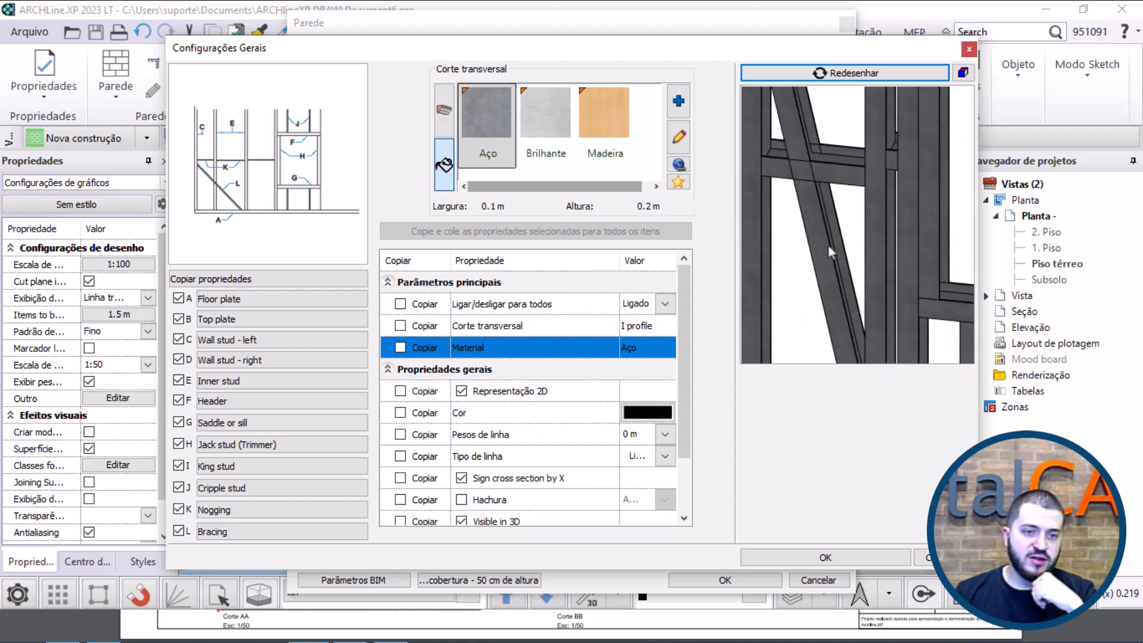
scroll(892, 249, "down", 2)
scroll(896, 249, "down", 4)
left_click_drag(863, 246, 929, 191)
scroll(885, 233, "up", 3)
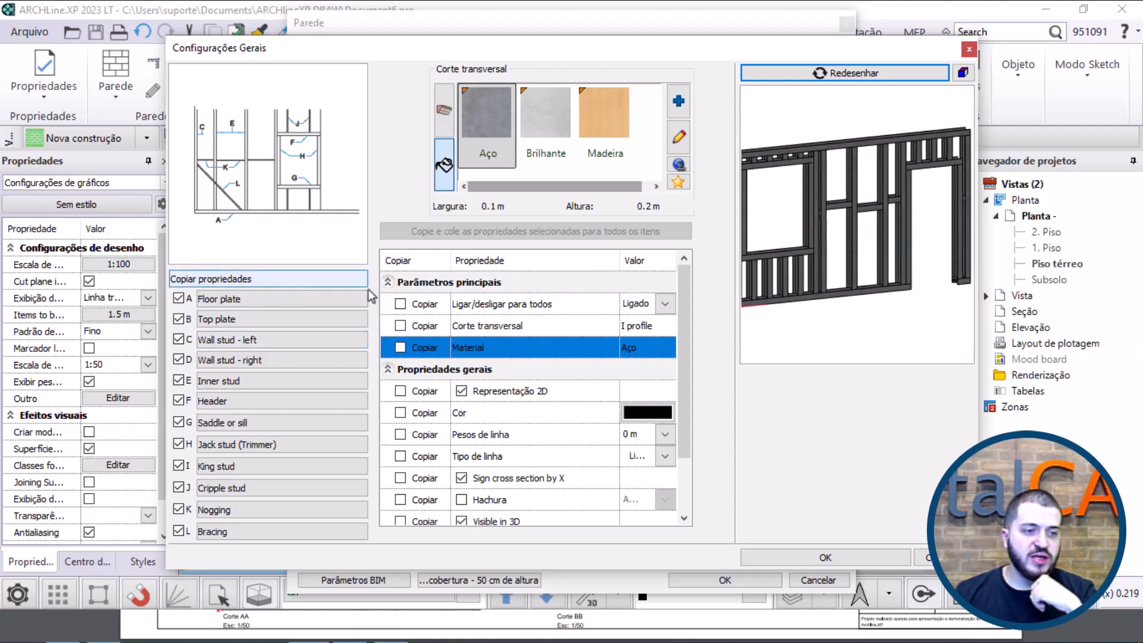
scroll(820, 178, "up", 5)
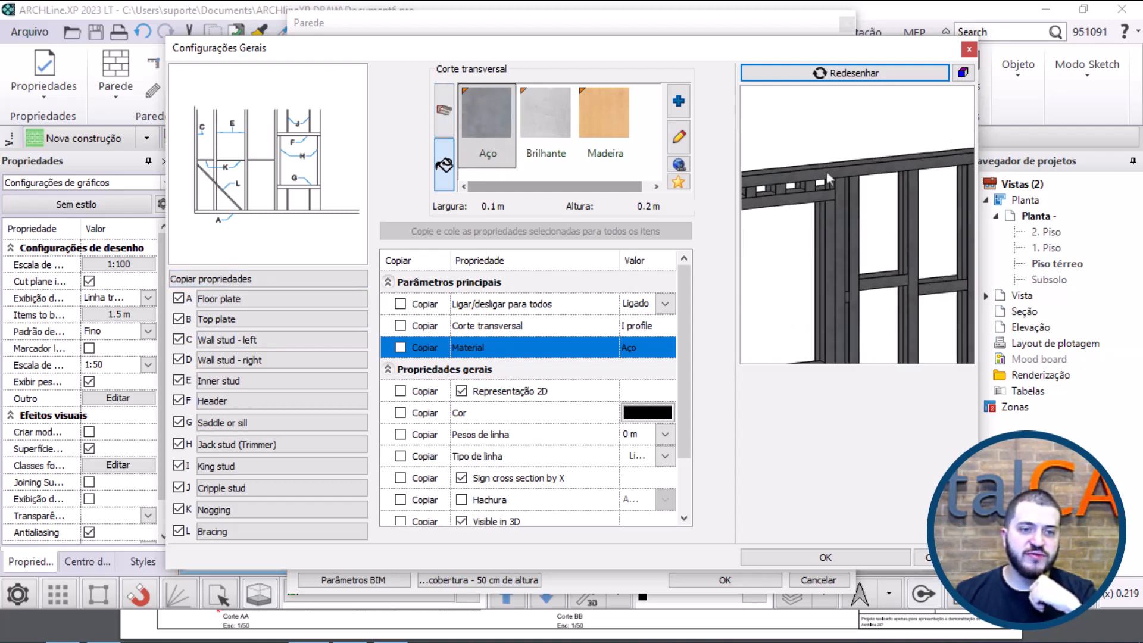
scroll(834, 215, "down", 5)
left_click_drag(835, 217, 911, 235)
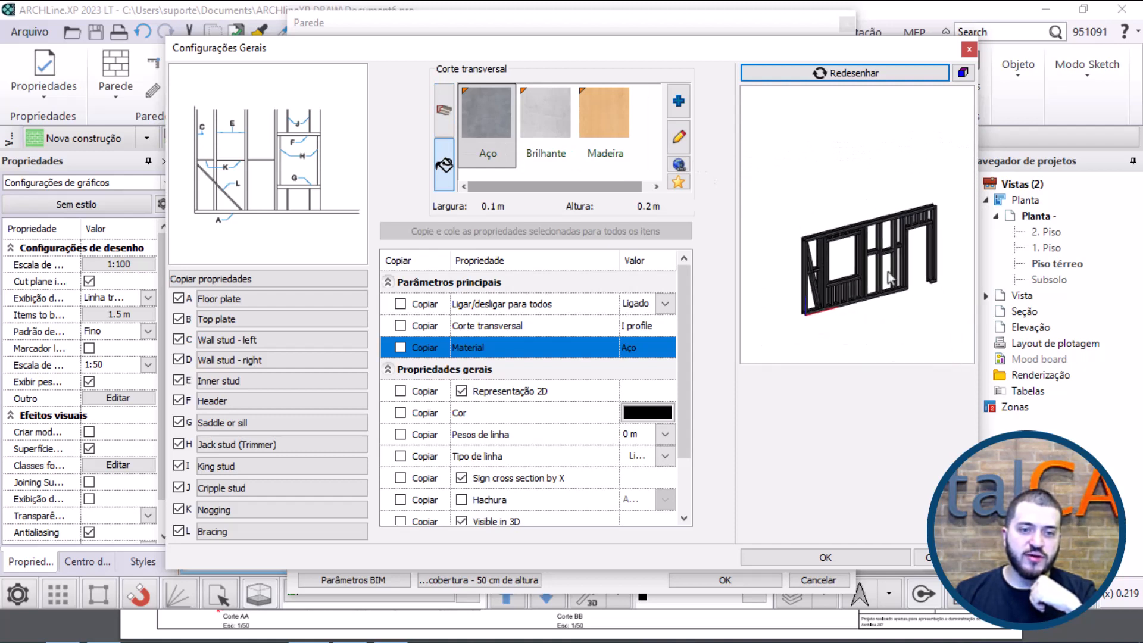
scroll(937, 238, "up", 6)
scroll(930, 231, "down", 5)
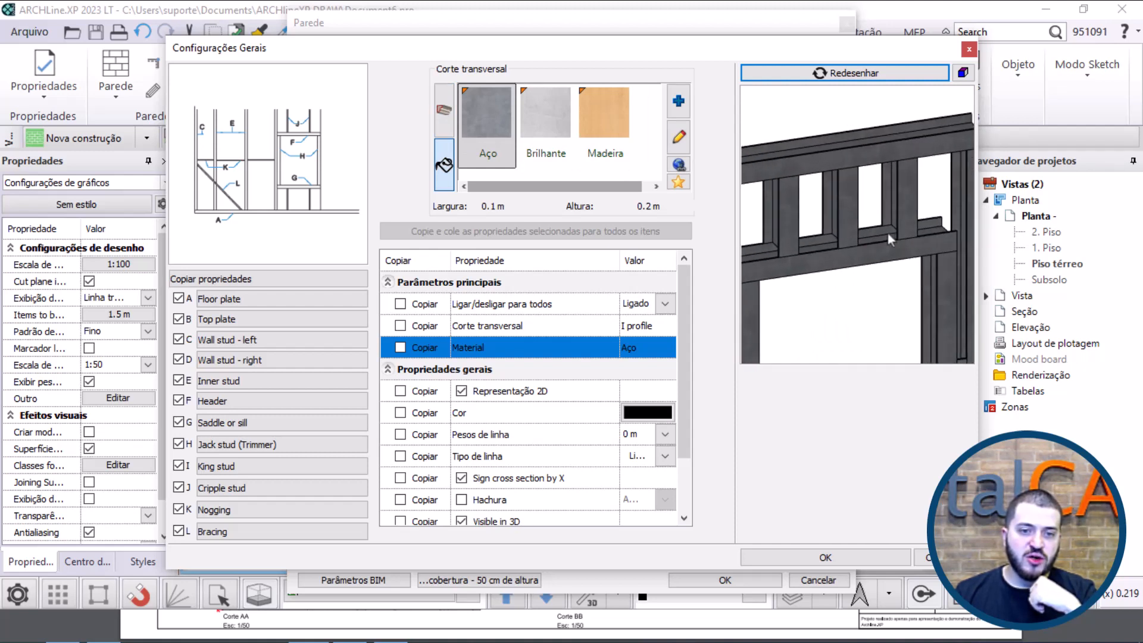
middle_click_drag(835, 273, 874, 181)
scroll(875, 180, "down", 2)
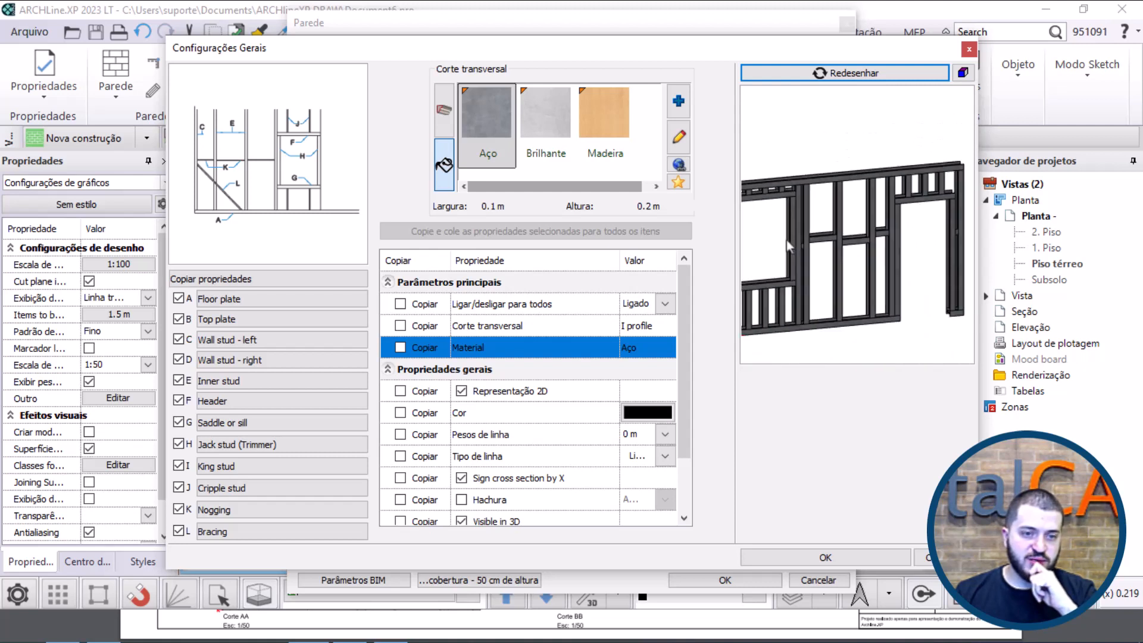
middle_click_drag(758, 256, 828, 222)
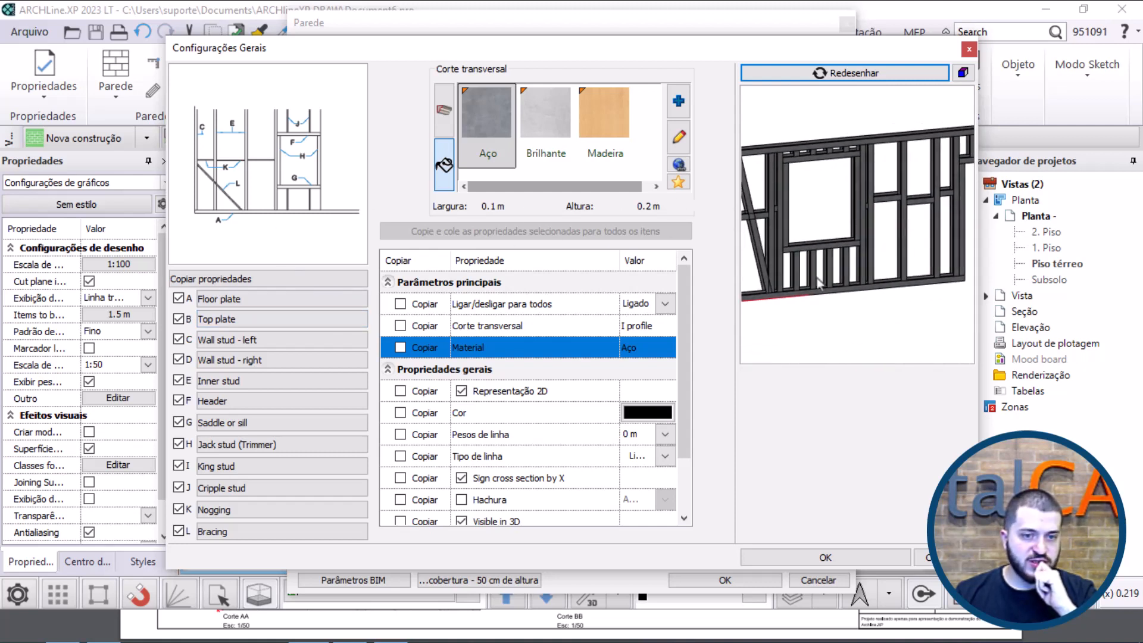
scroll(309, 204, "up", 5)
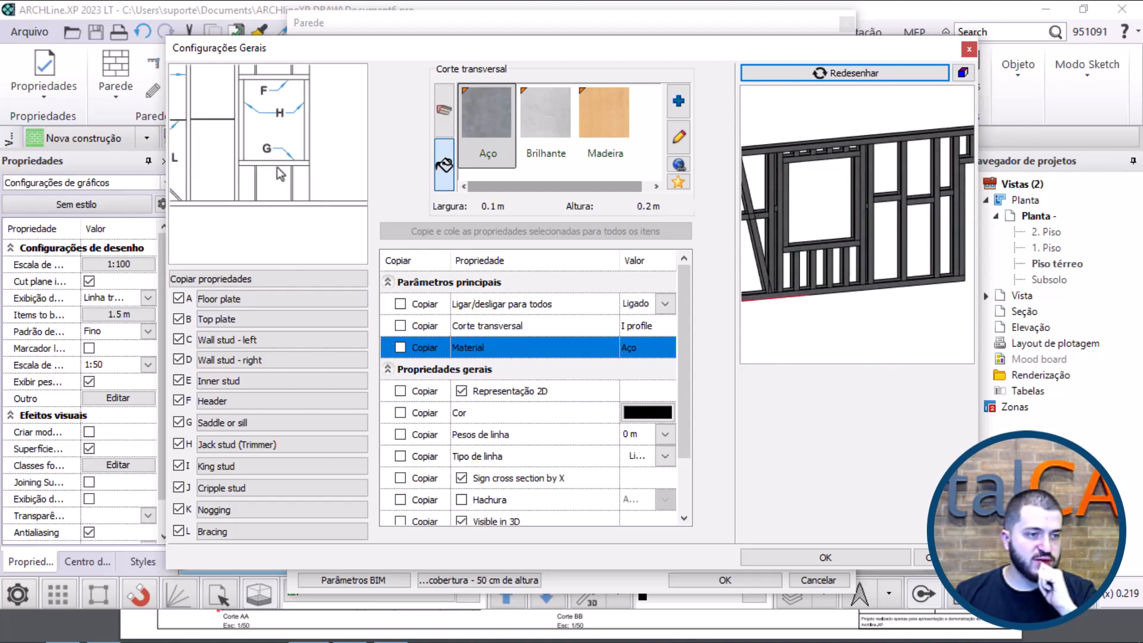
scroll(283, 188, "down", 3)
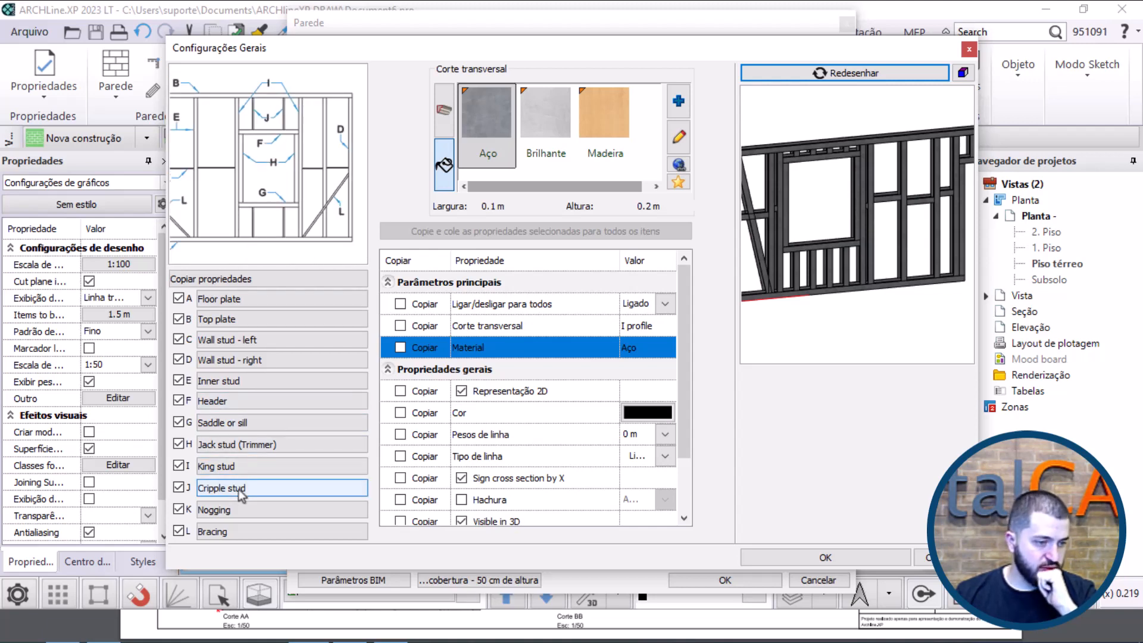
Step: Keep the Cripple stud item enabled and set its distribution to a clear spacing of 0.3 m between items
left_click(211, 492)
left_click(178, 488)
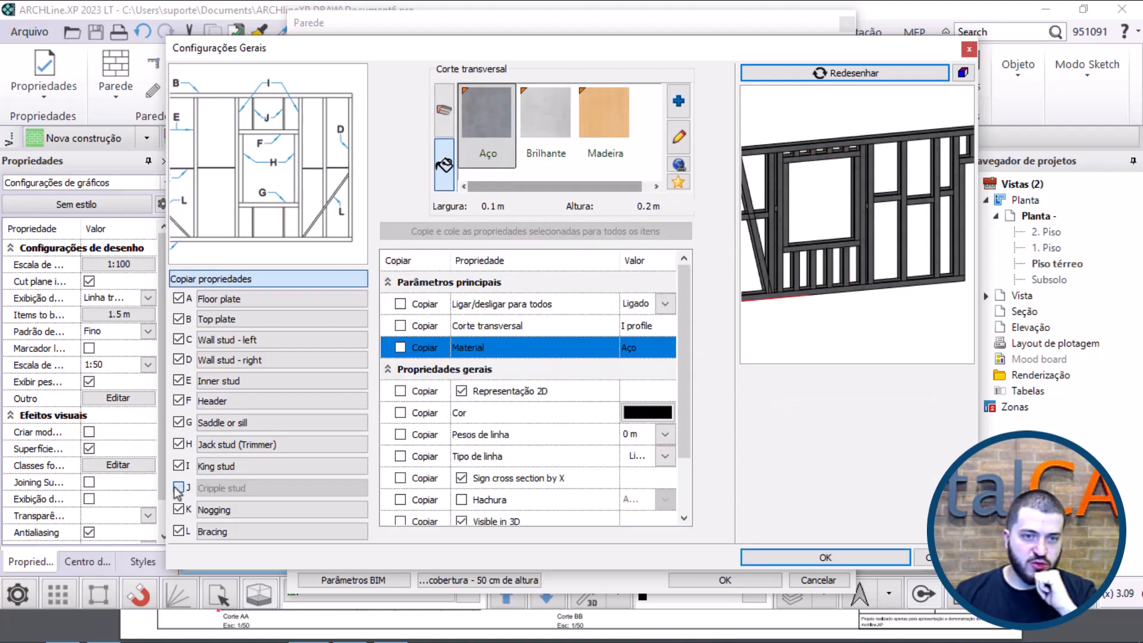
left_click(178, 489)
left_click(215, 490)
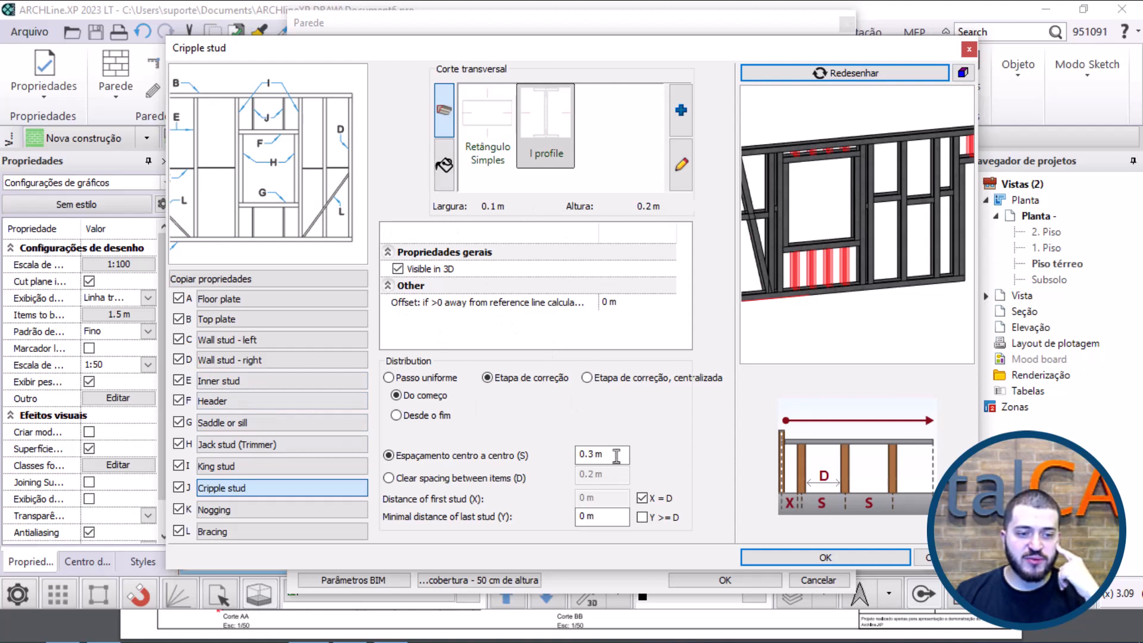
left_click_drag(616, 456, 574, 455)
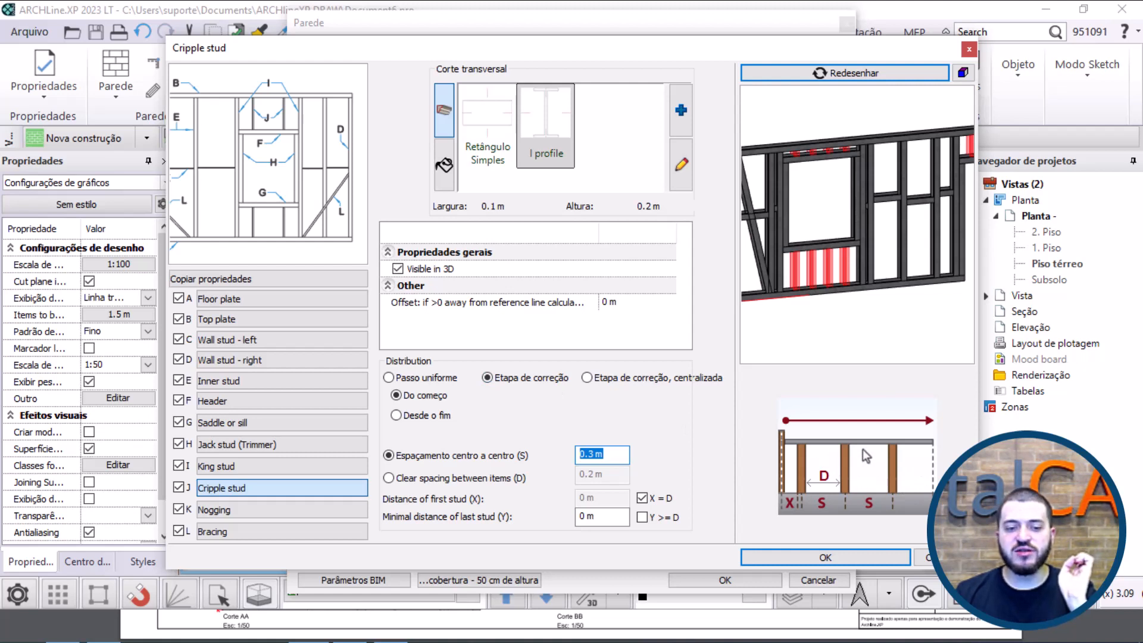
left_click(458, 477)
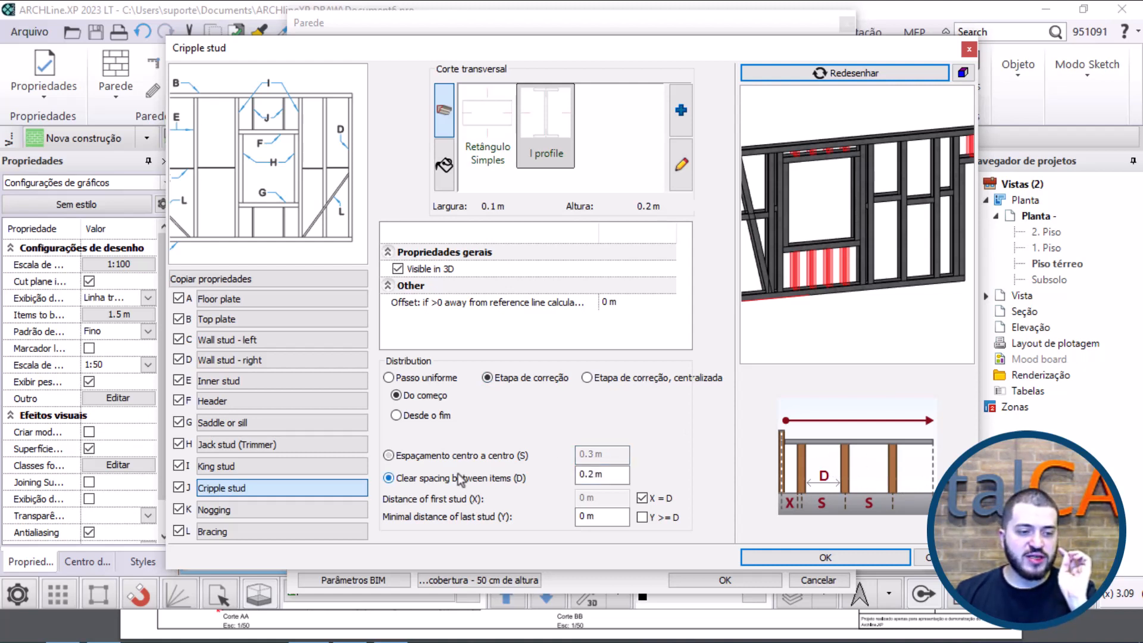
left_click_drag(619, 474, 577, 474)
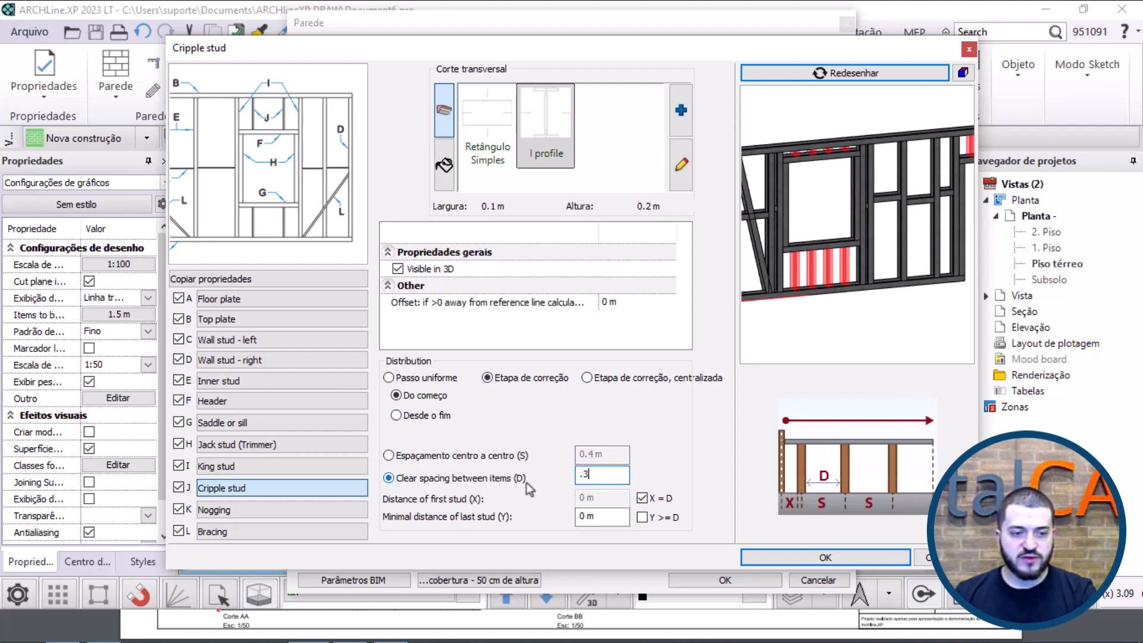
Step: Try cripple stud clear spacings of 0.3 m, 0.2 m and 0.5 m, comparing their effect in the preview
key("Return")
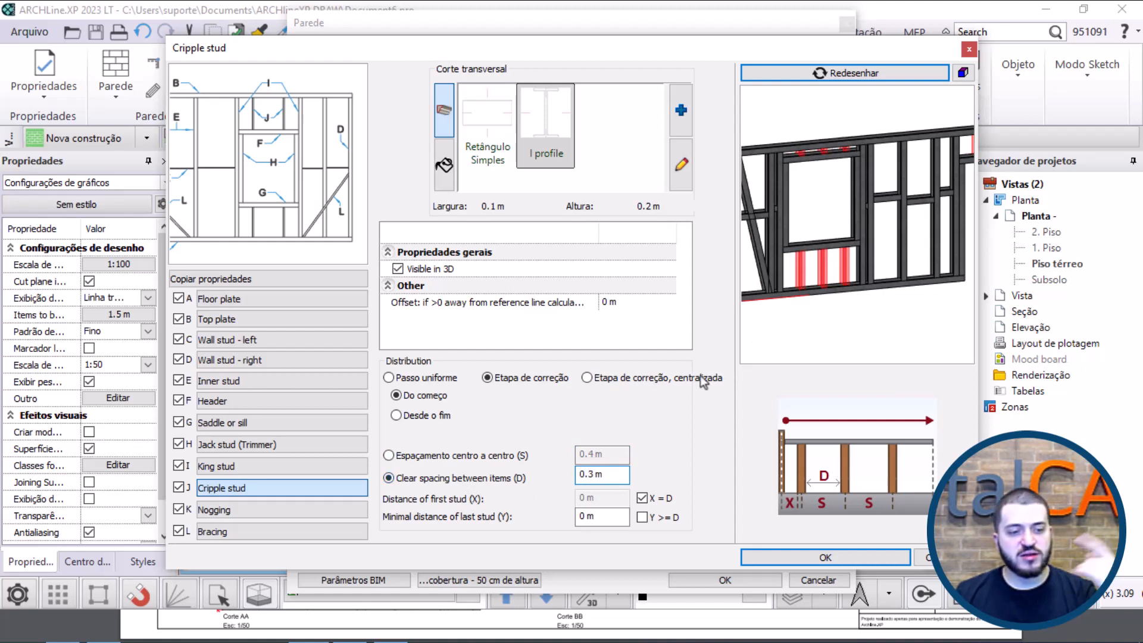
left_click_drag(616, 475, 533, 476)
type(".")
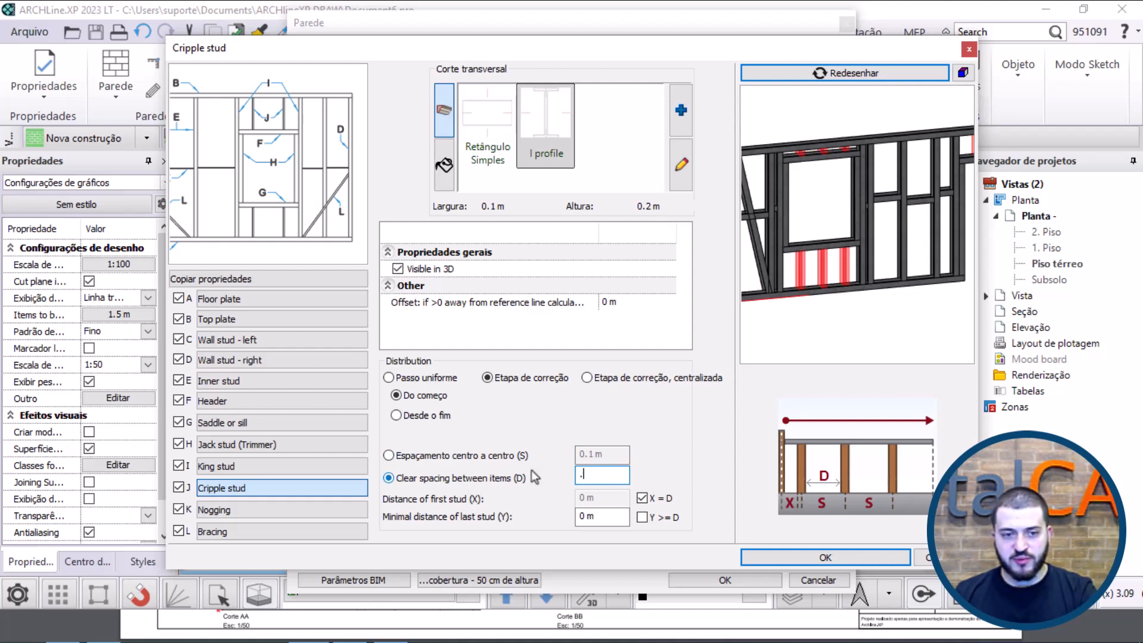
type("2")
key("Return")
left_click_drag(607, 480, 582, 474)
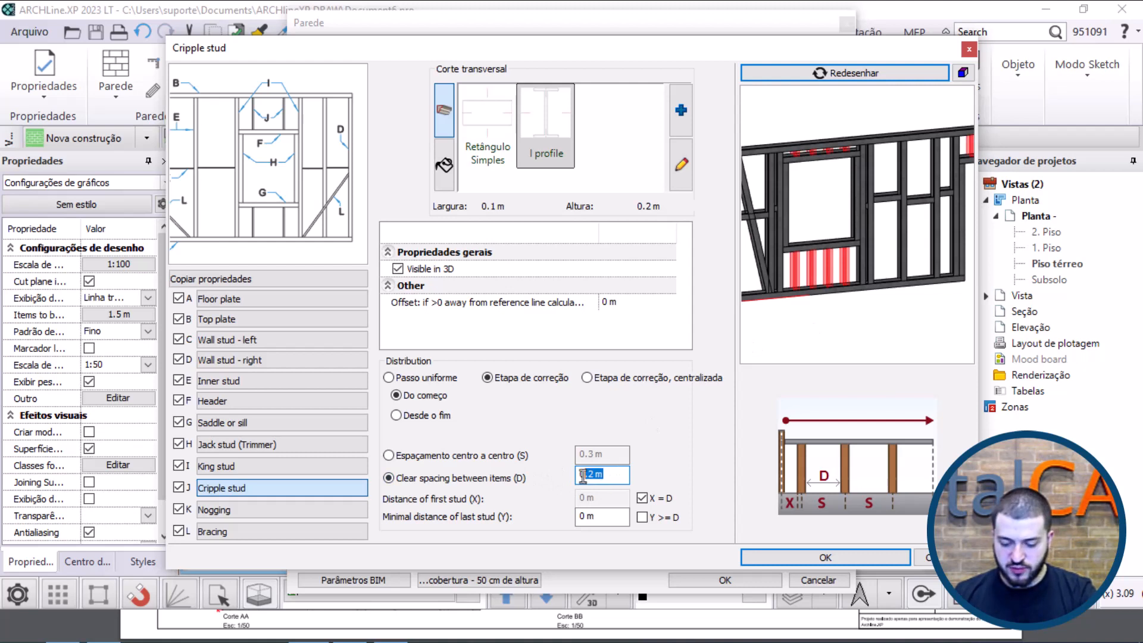
key("Return")
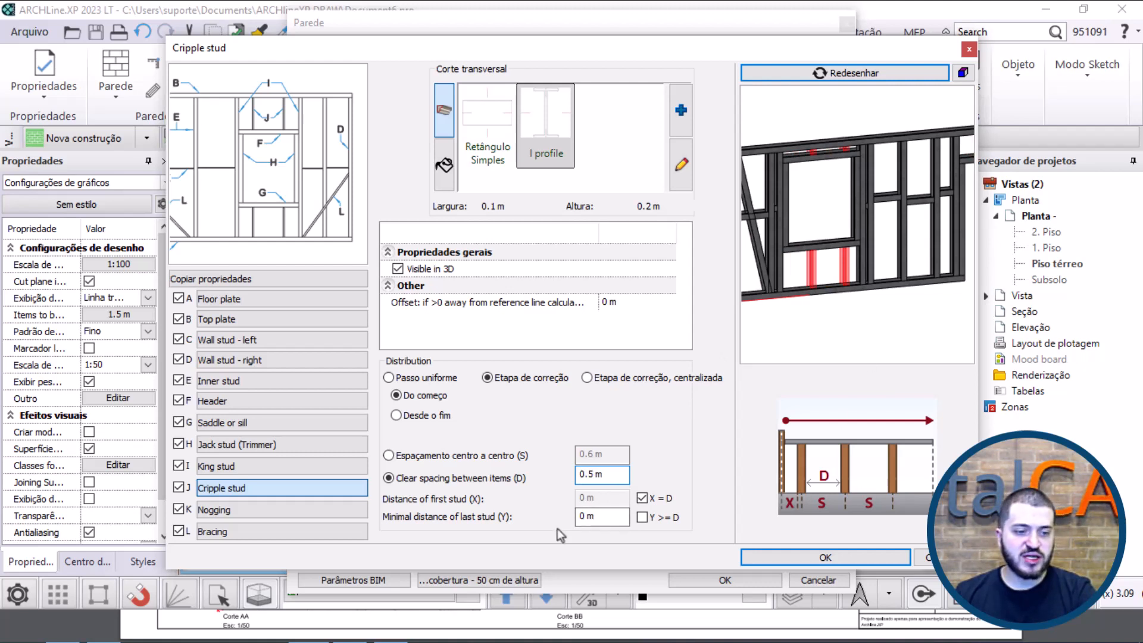
Step: Set the cripple studs' clear spacing to 0.2 m and apply the framing to the wall
left_click_drag(603, 477, 586, 481)
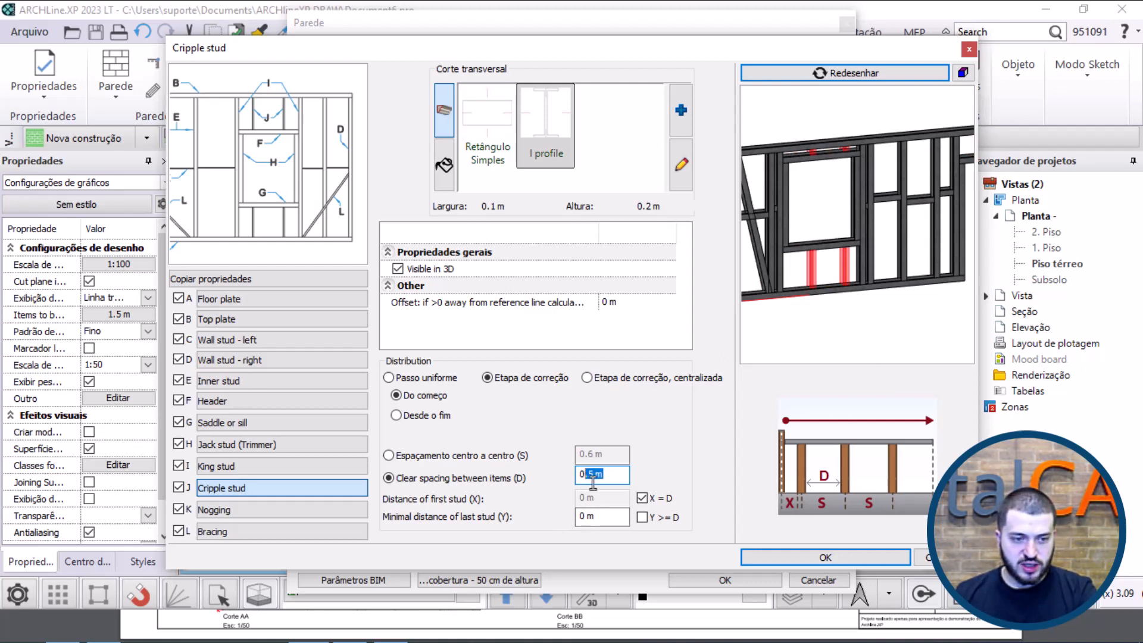
type(".2")
scroll(823, 291, "down", 5)
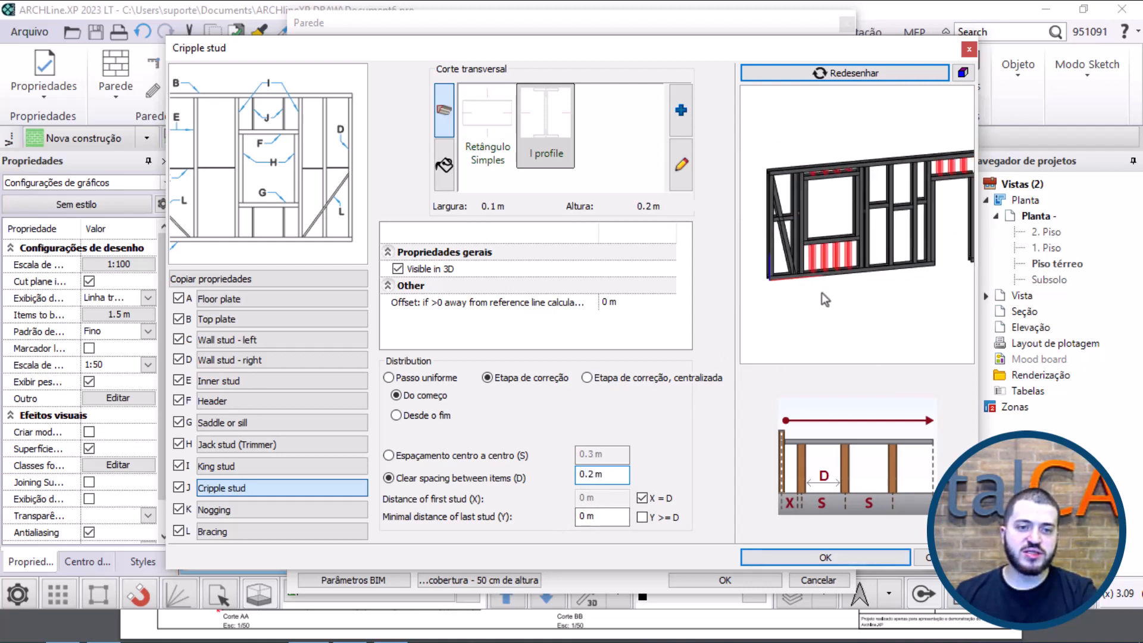
left_click(851, 559)
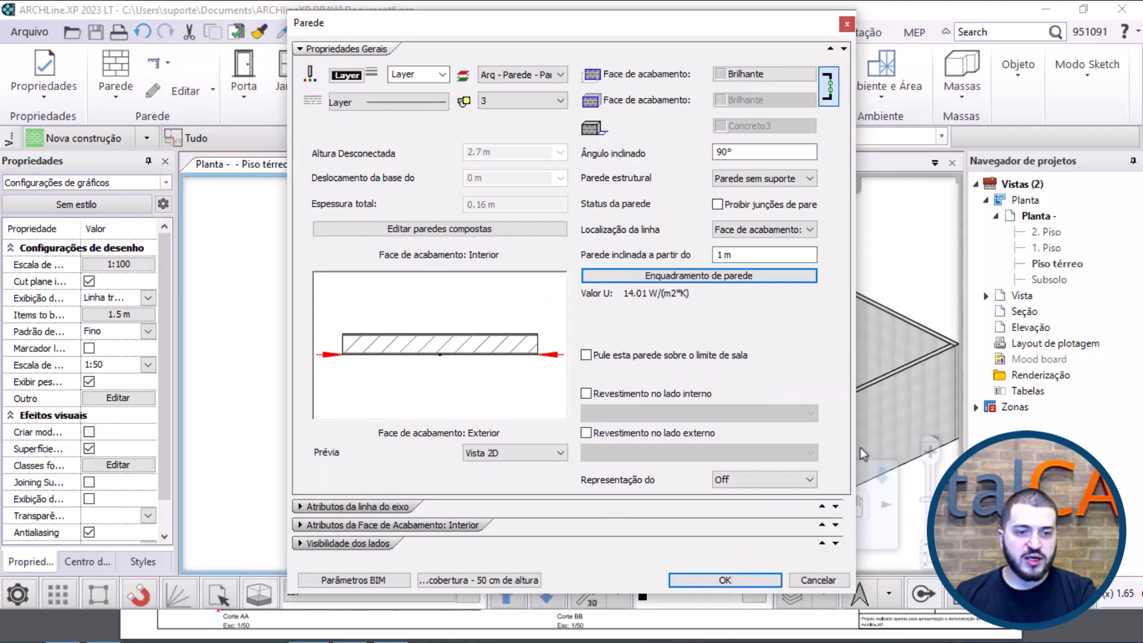
left_click(724, 580)
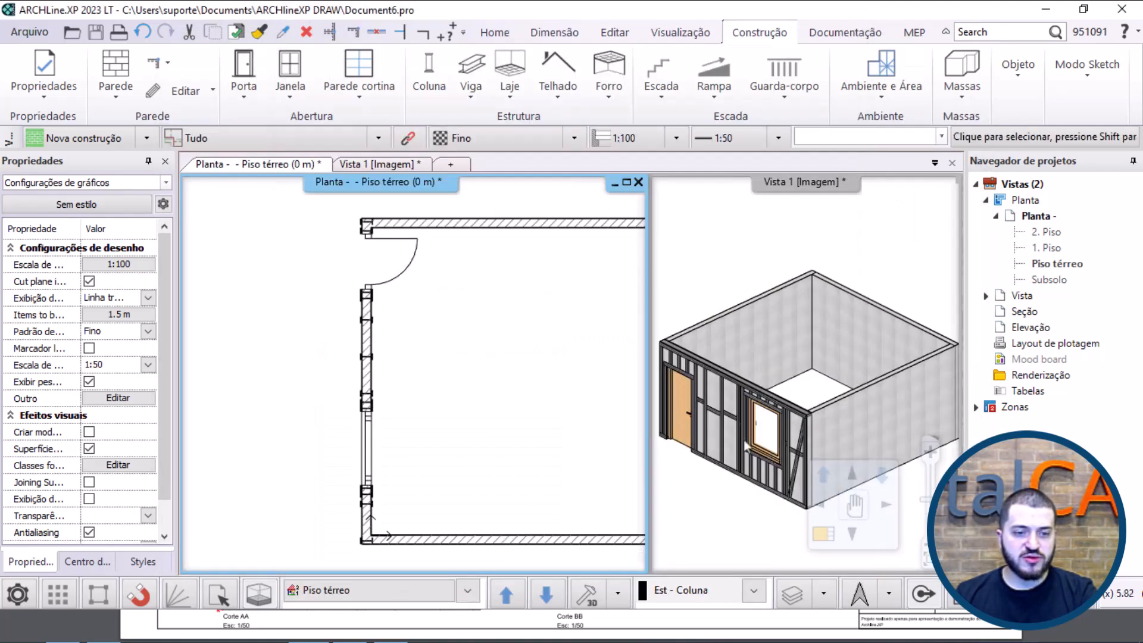
Step: Move the door along the framed wall towards the window, about 0.9 m from the wall's far corner, in the 3D view
scroll(733, 409, "up", 6)
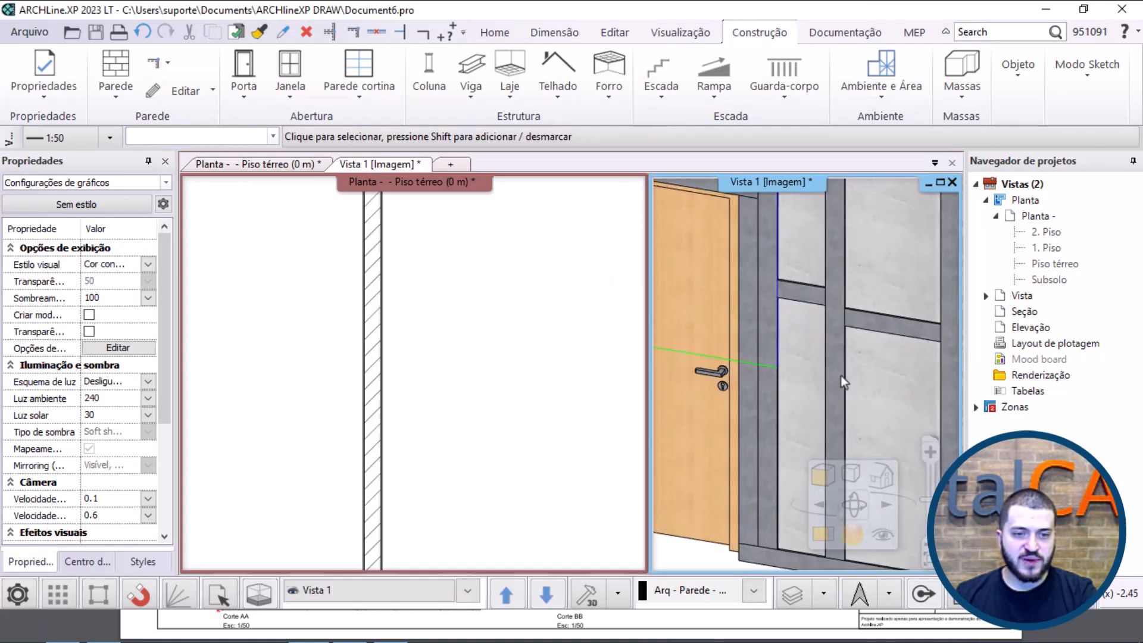
scroll(806, 387, "down", 7)
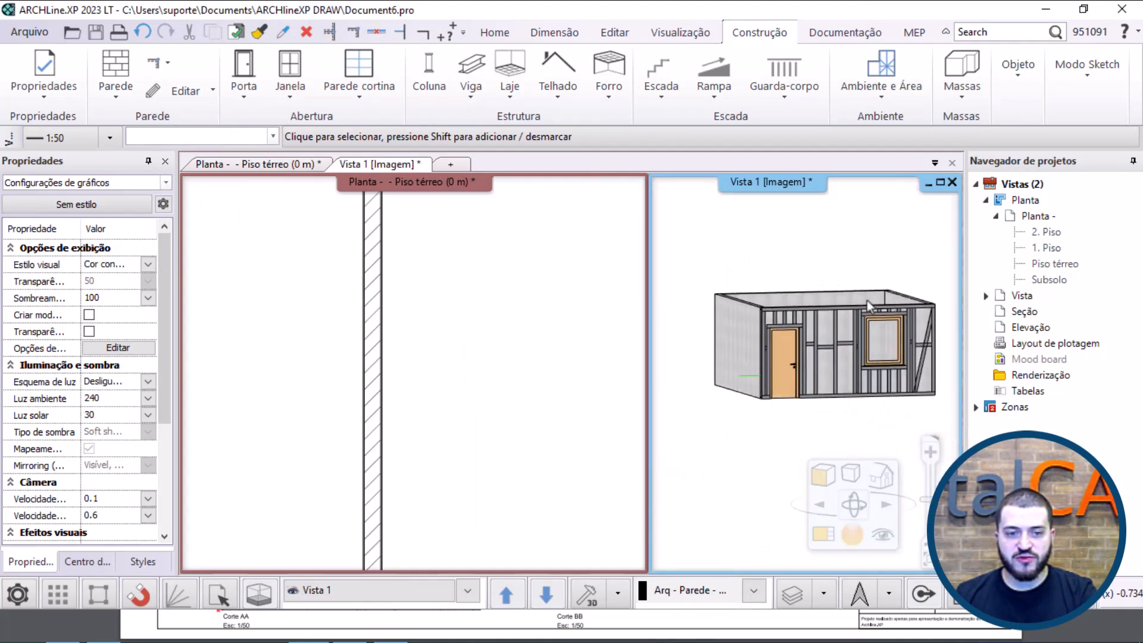
scroll(746, 327, "up", 8)
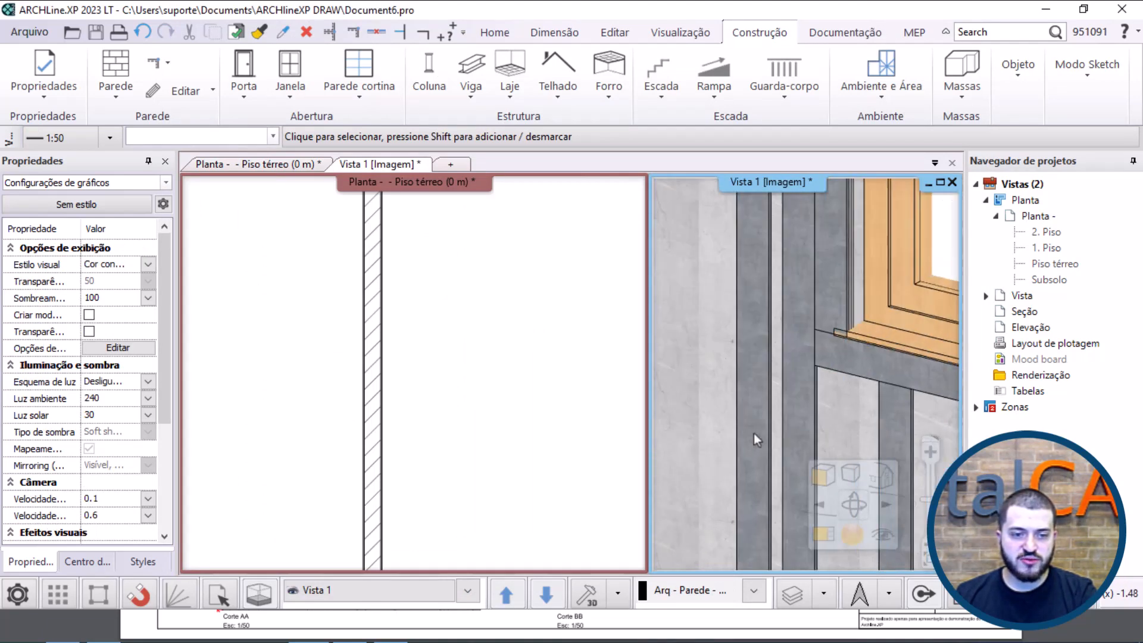
scroll(743, 427, "down", 7)
scroll(851, 375, "up", 4)
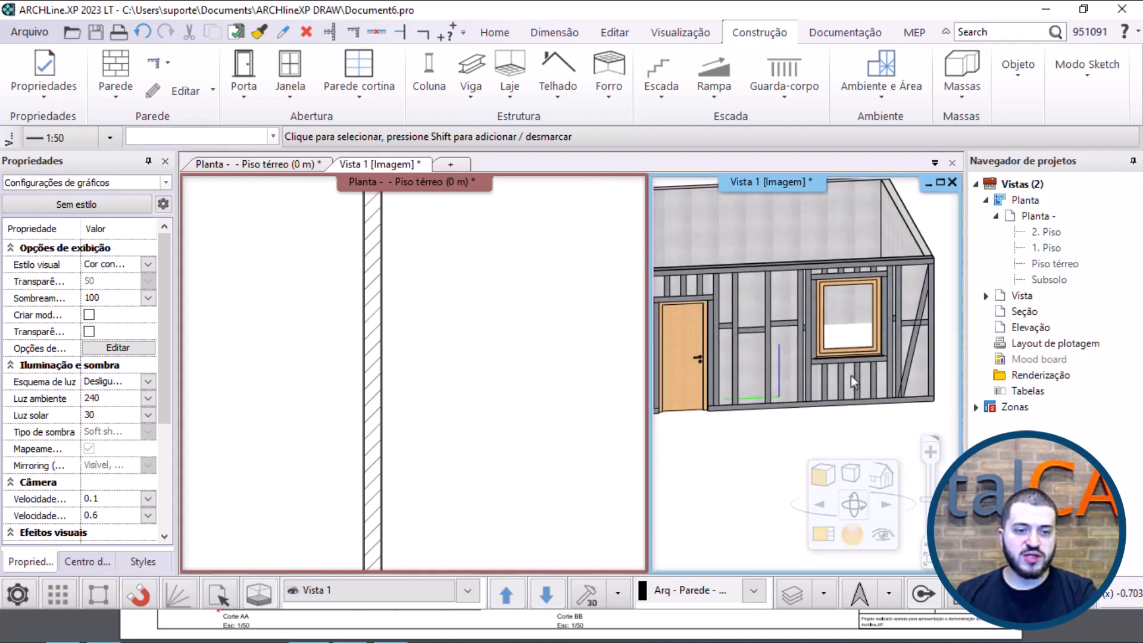
middle_click_drag(831, 309, 758, 324)
left_click(709, 375)
left_click(748, 322)
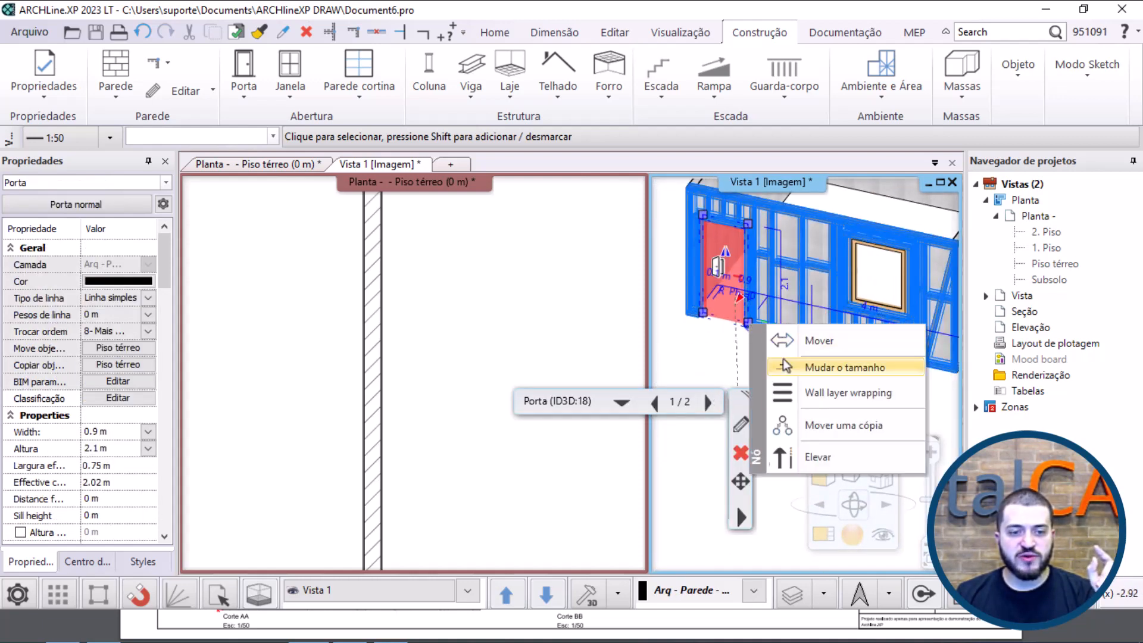
left_click(823, 367)
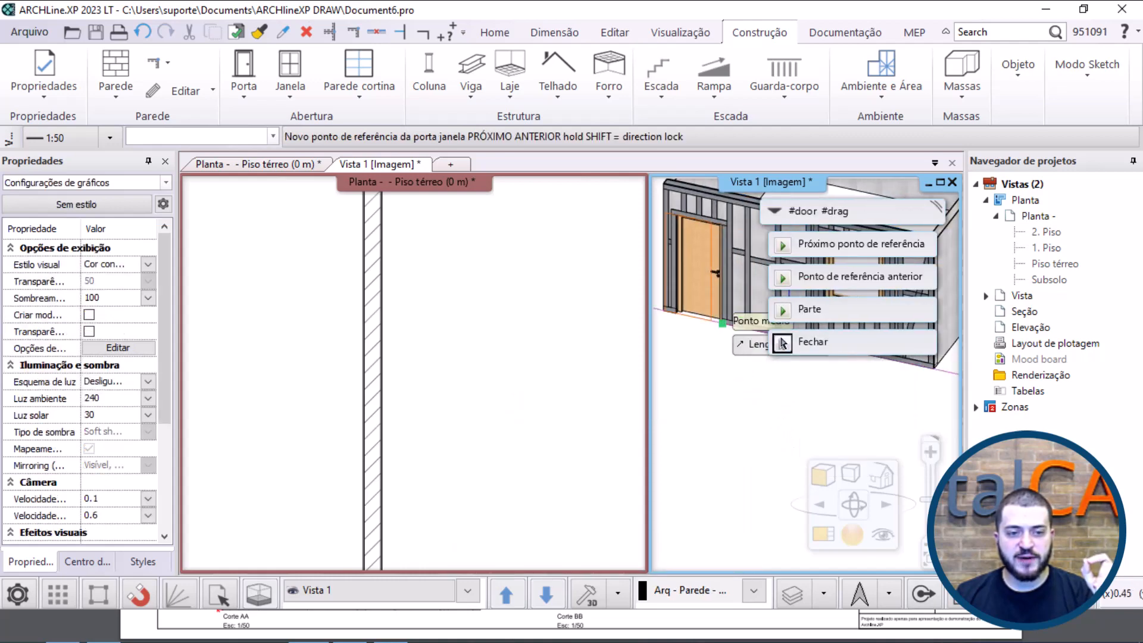
left_click(781, 343)
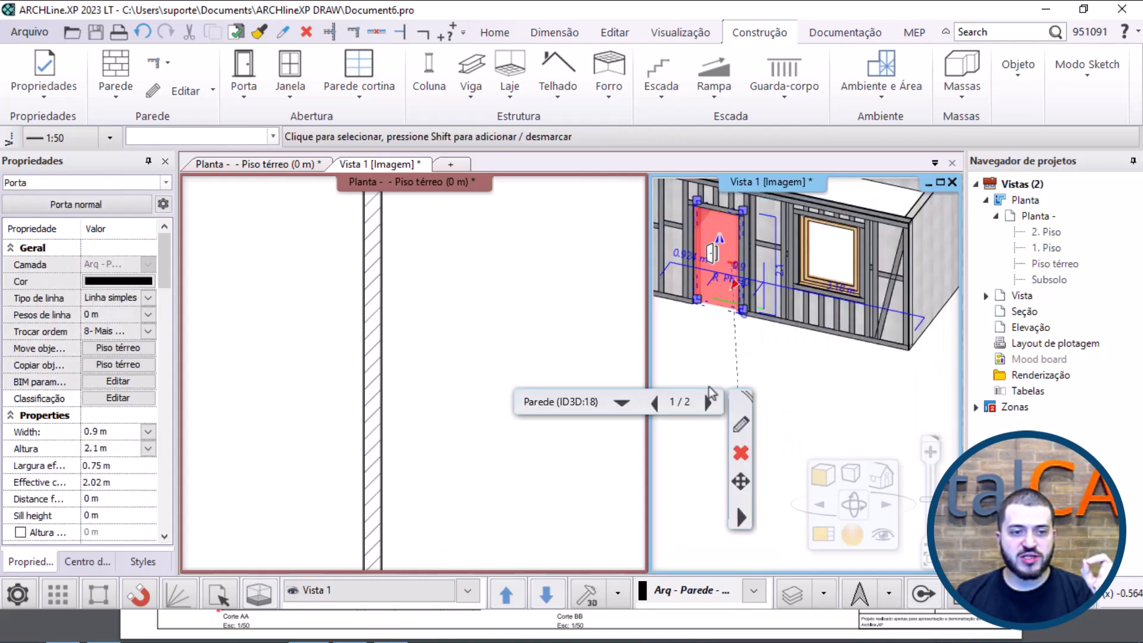
left_click(691, 347)
middle_click_drag(690, 342, 741, 263)
scroll(744, 277, "down", 3)
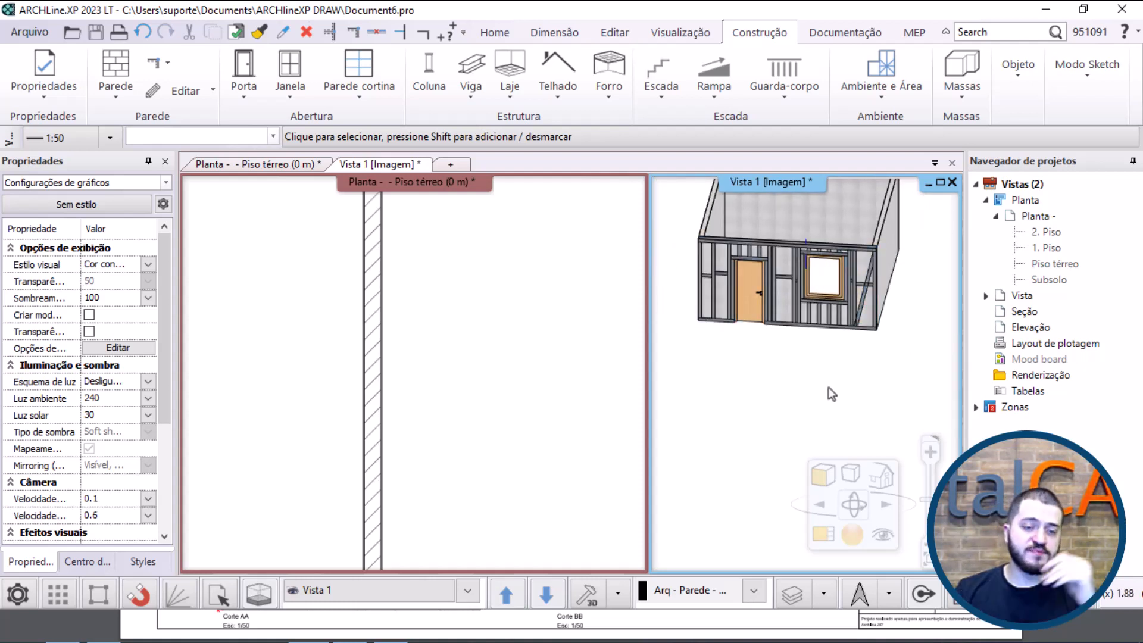
Step: Examine the steel profiles of the framed wall in the floor plan and compare their depth with the wall's thickness
left_click(549, 377)
scroll(540, 379, "down", 5)
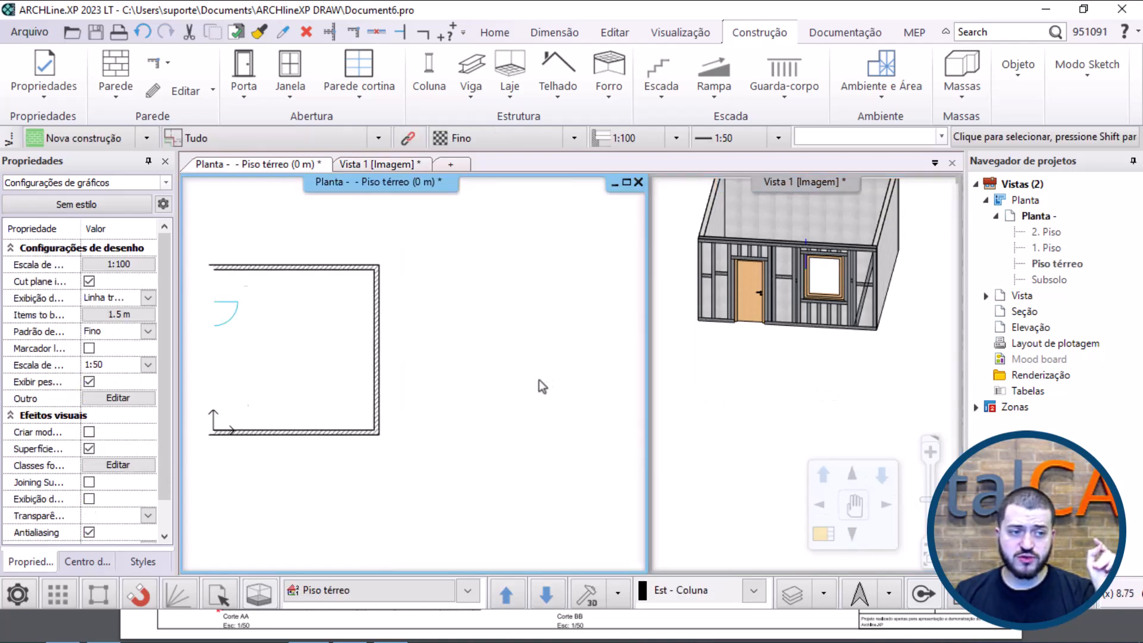
middle_click(473, 382)
middle_click(474, 382)
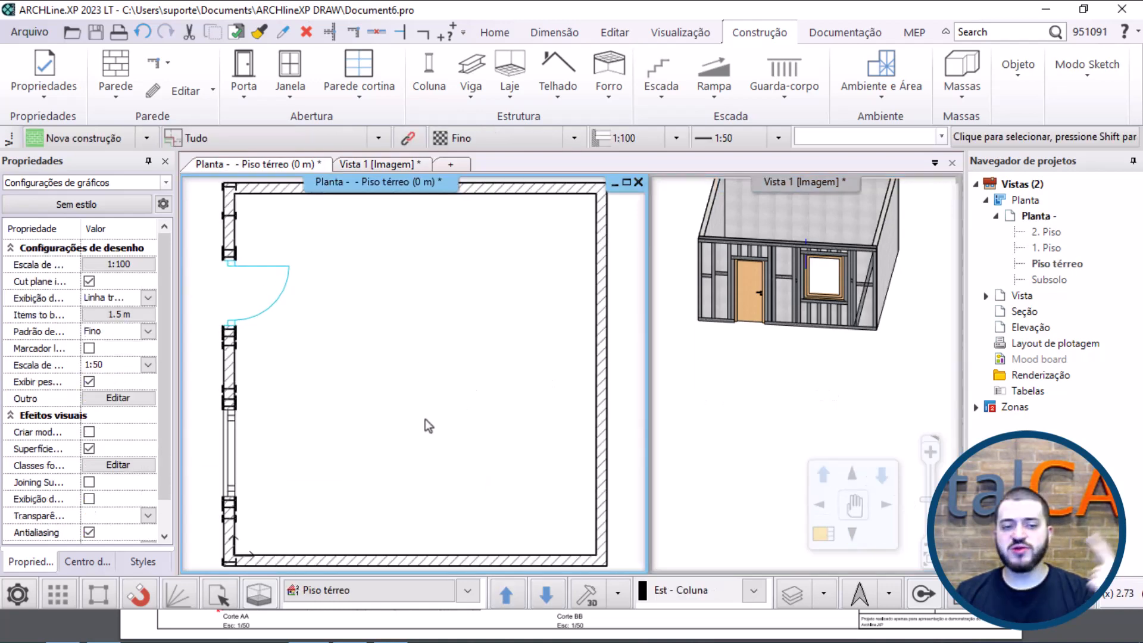
scroll(425, 419, "up", 1)
scroll(425, 419, "down", 2)
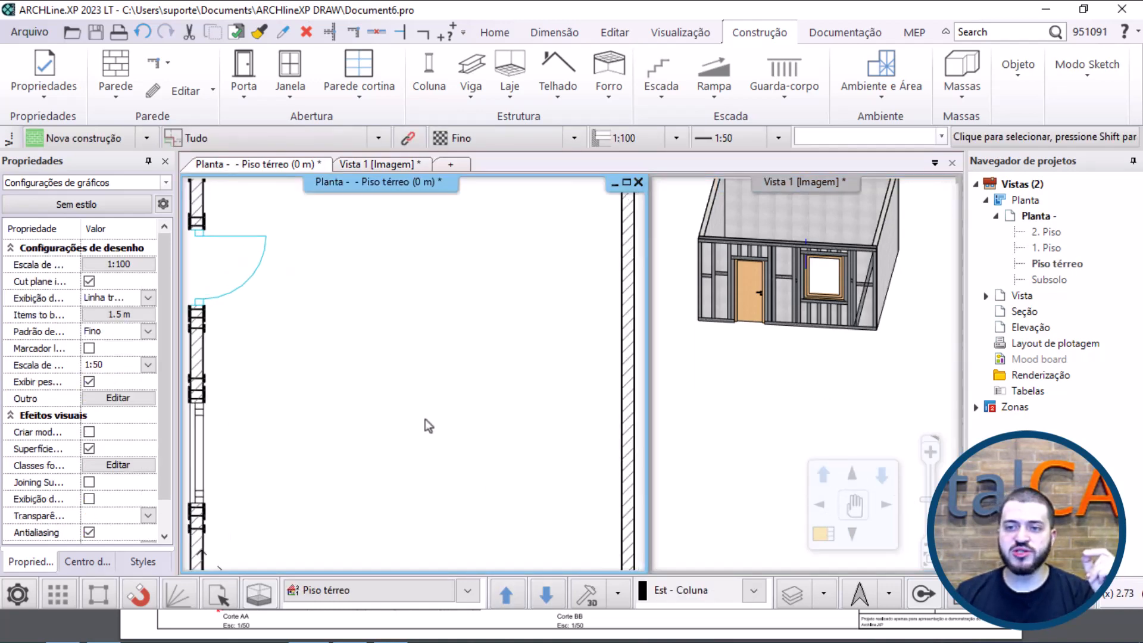
left_click(260, 381)
left_click(365, 351)
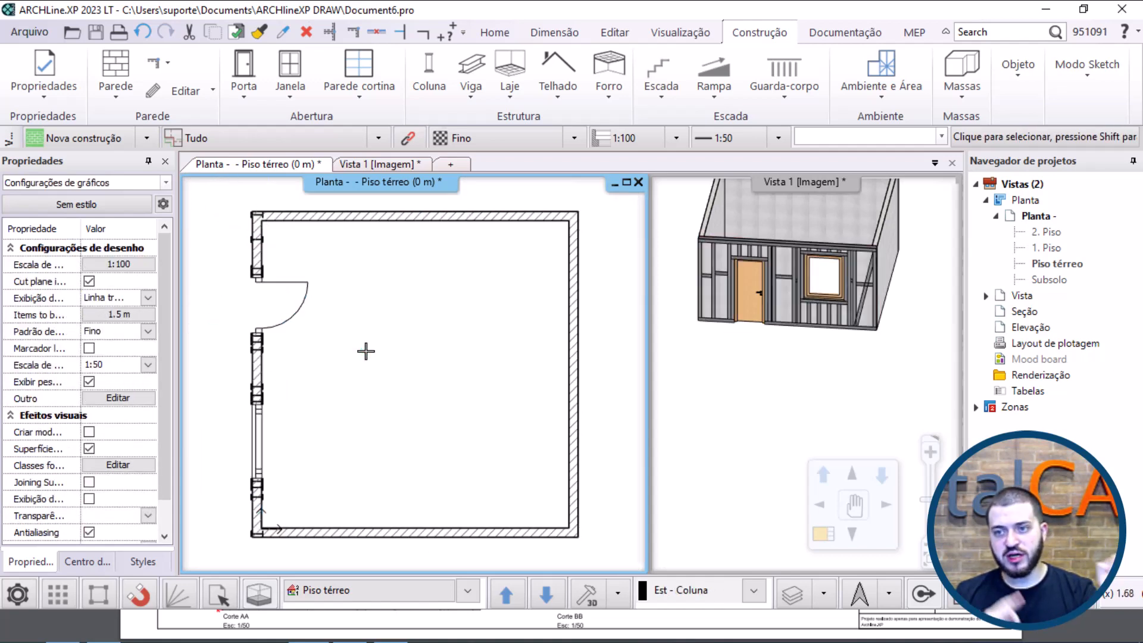
scroll(267, 378, "up", 5)
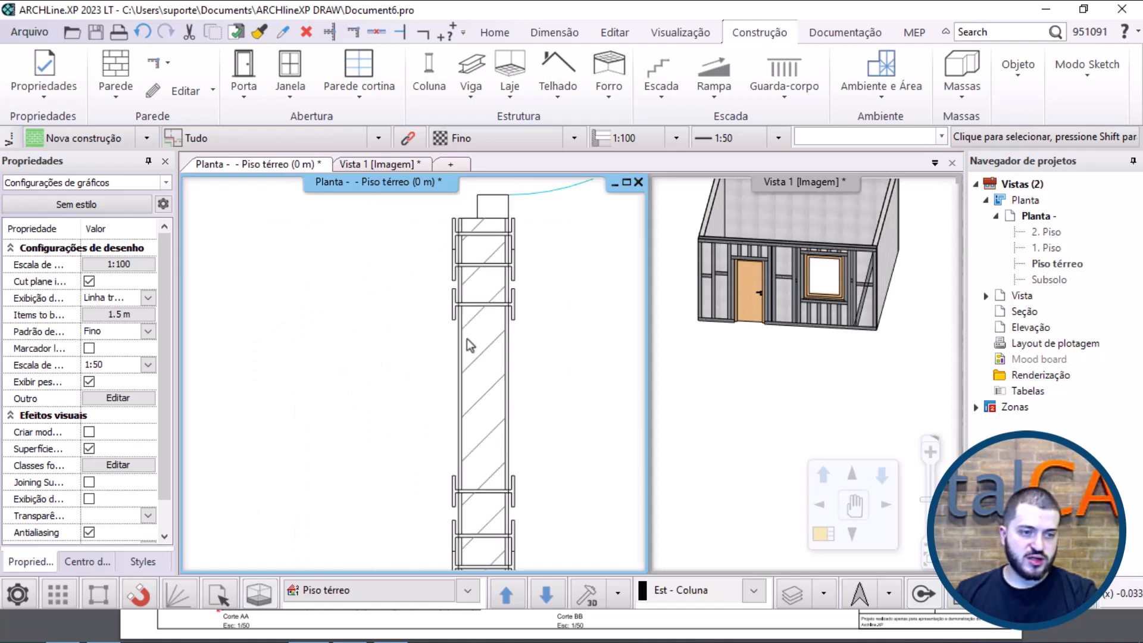
Step: Set the thickness of the framed wall's Aço core layer to 0.16 m
left_click(393, 328)
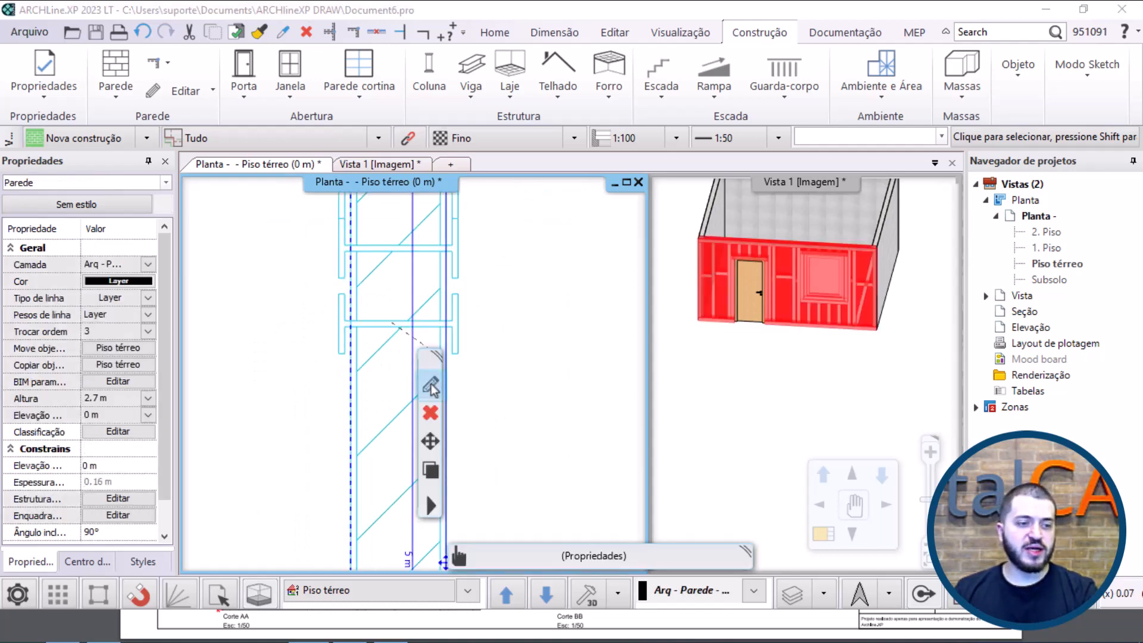
left_click(430, 384)
left_click(470, 229)
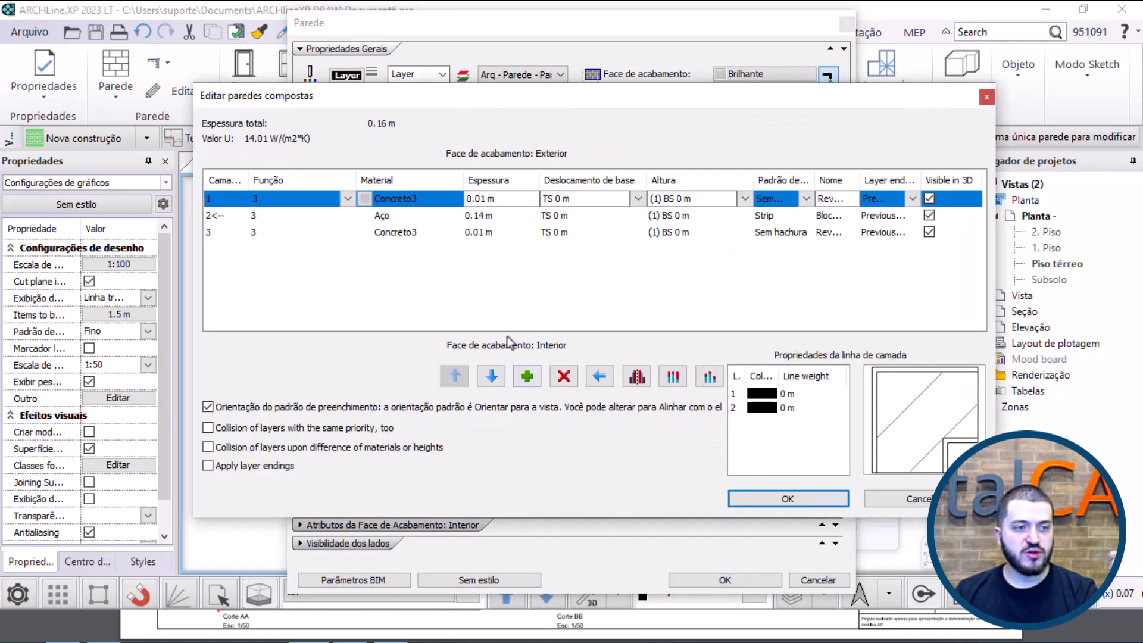
left_click(501, 216)
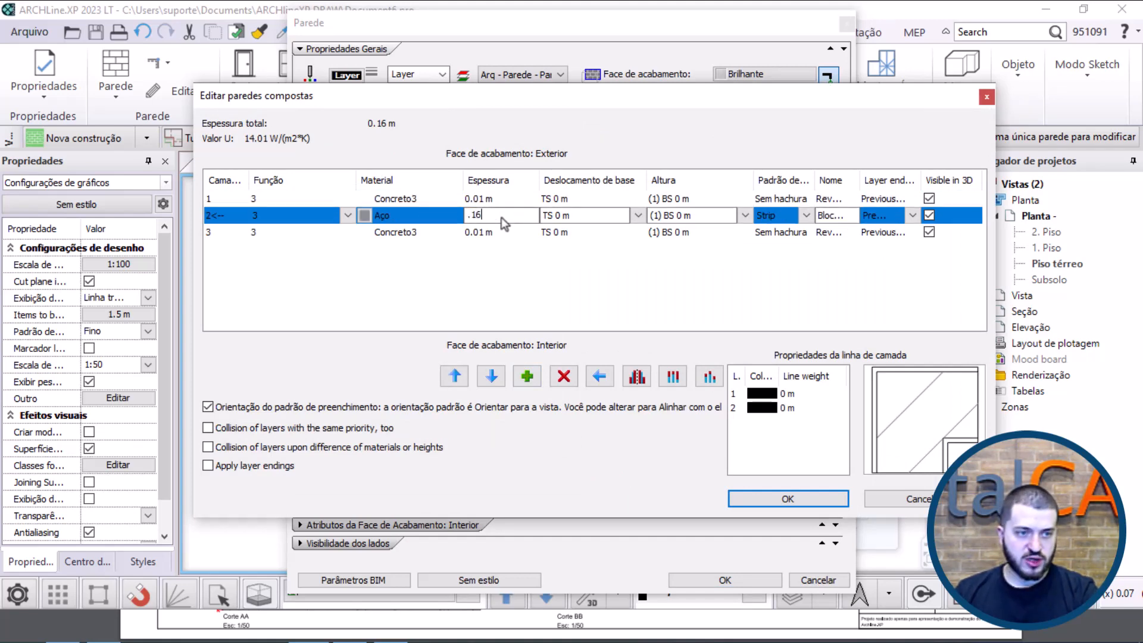
key("Return")
left_click(761, 497)
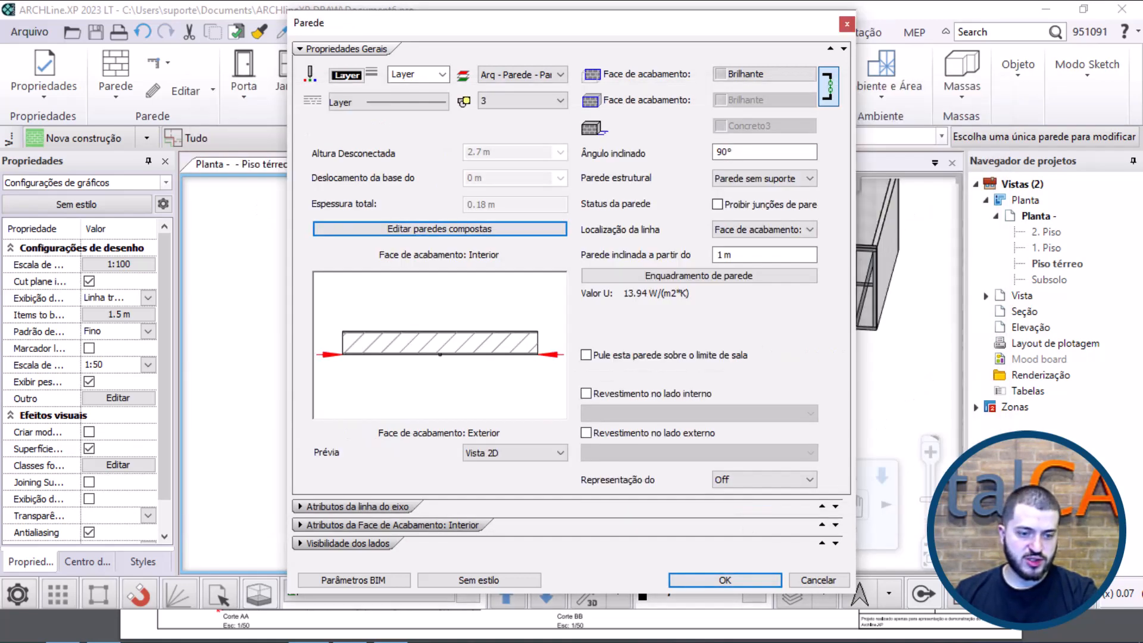
left_click(700, 581)
Step: Increase the framed wall's Aço core layer to a thickness of 0.18 m
left_click(376, 388)
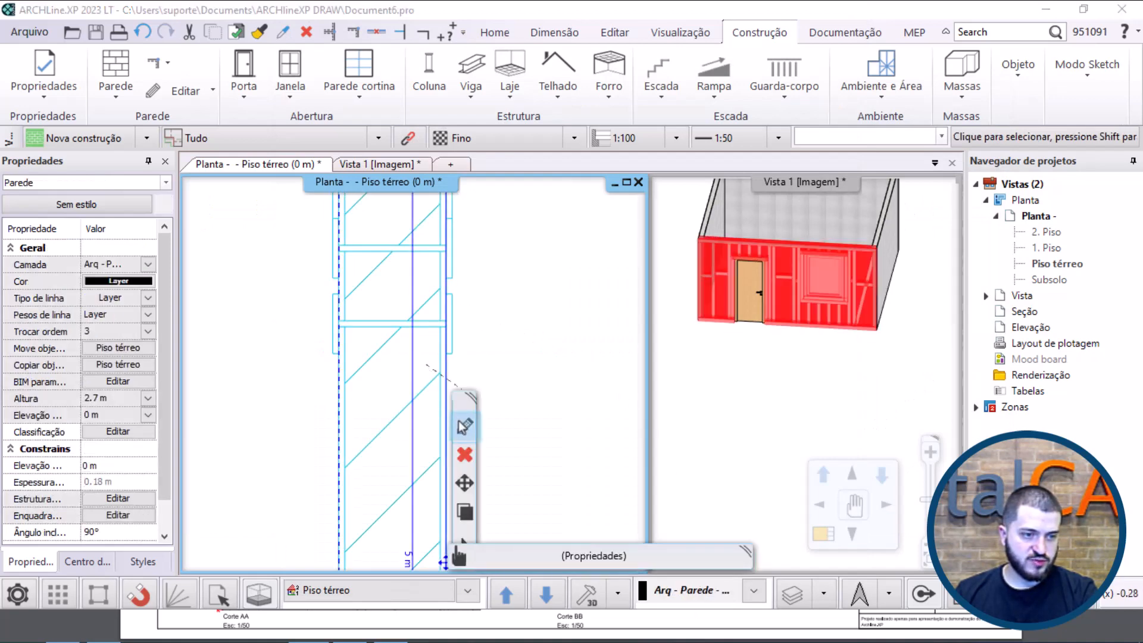
left_click(463, 427)
left_click(477, 229)
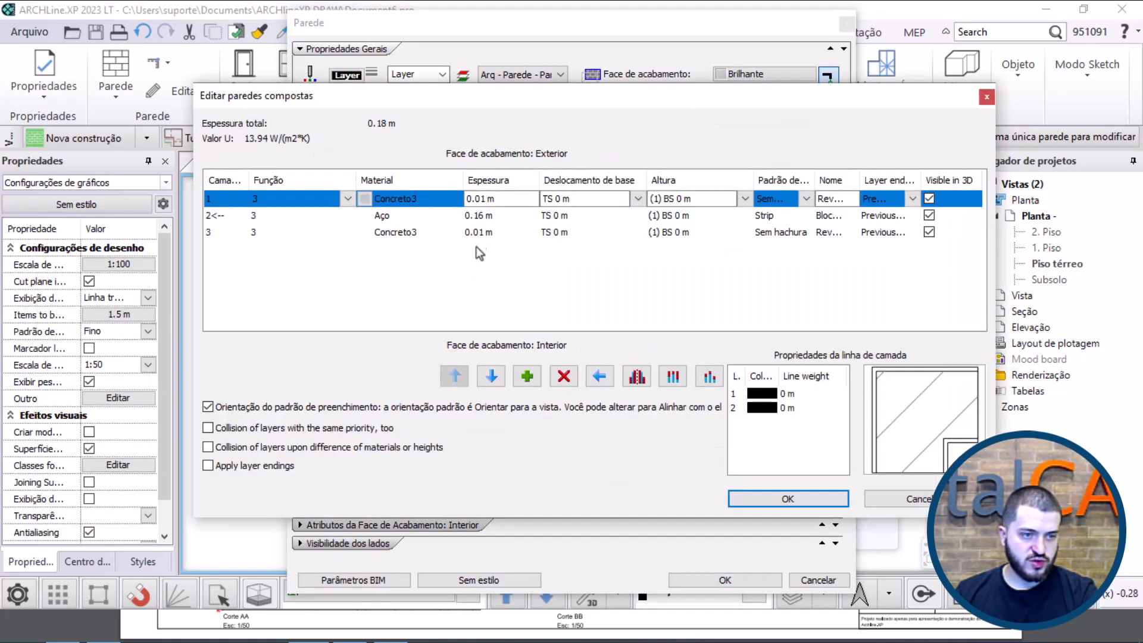
left_click(497, 216)
key("Return")
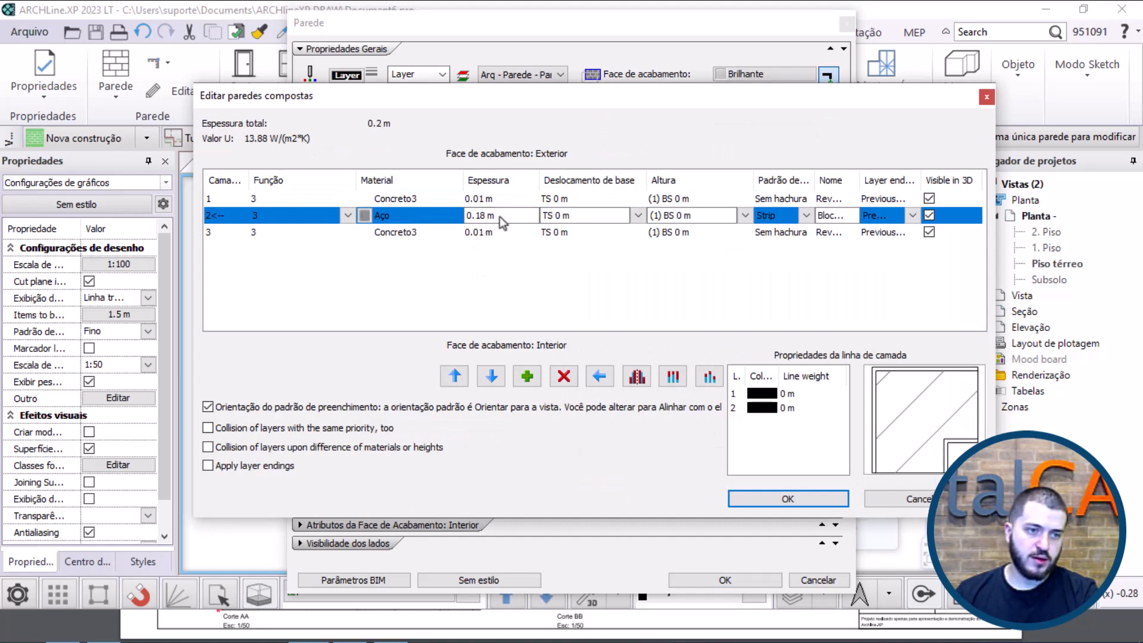
left_click(741, 499)
left_click(724, 580)
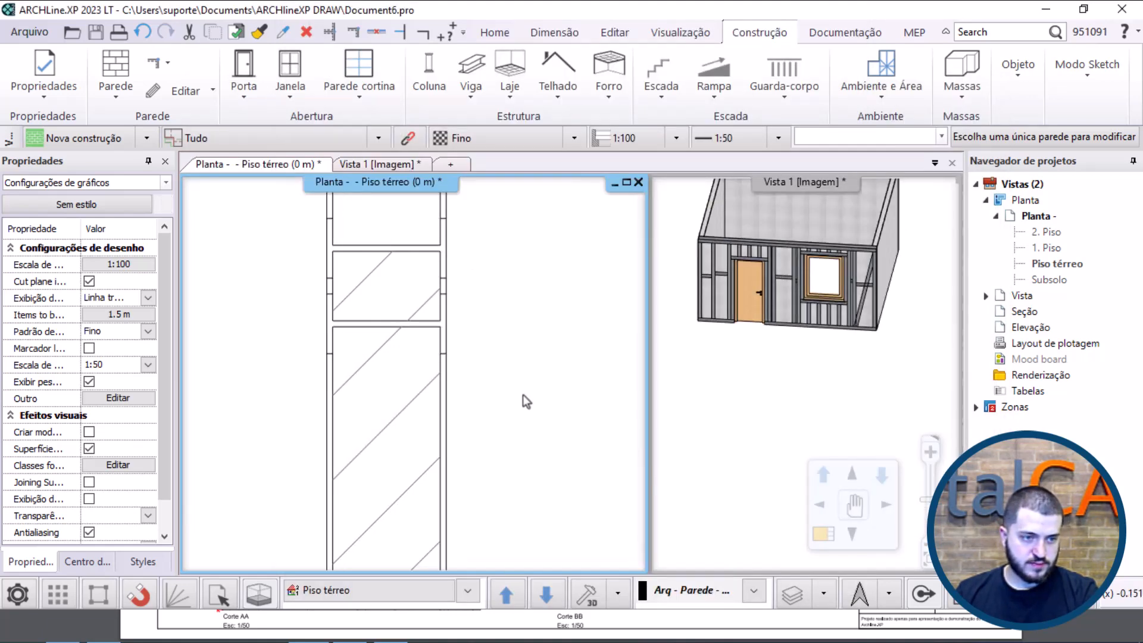
Step: Change the framed wall's Aço layer thickness to 0.2 m and check the wall in plan and 3D
left_click(402, 305)
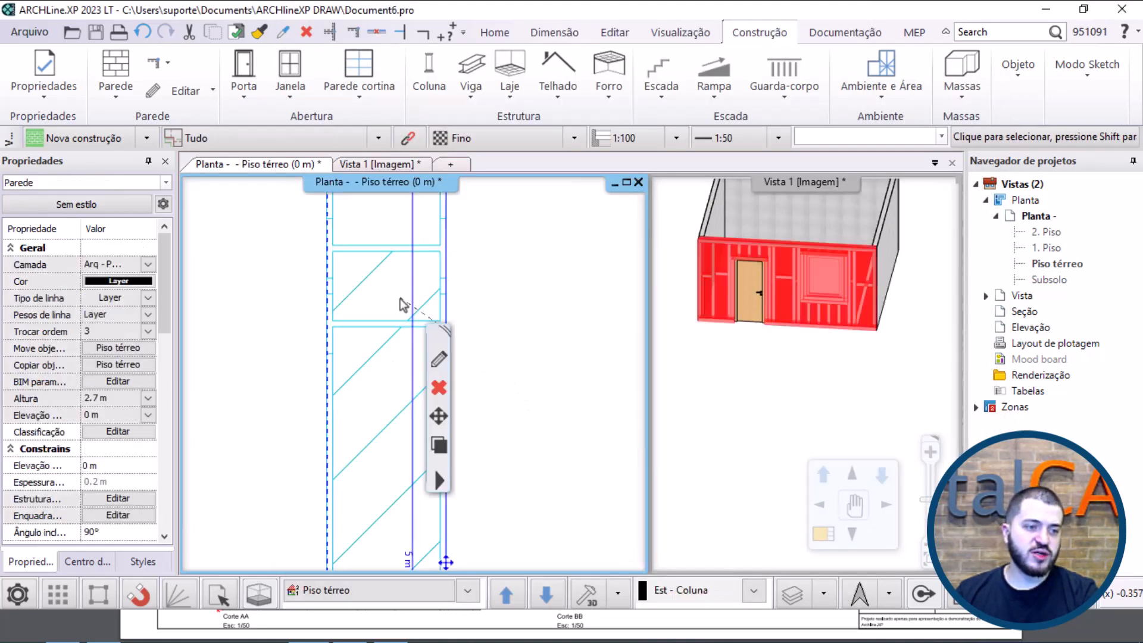
left_click(438, 380)
left_click(436, 370)
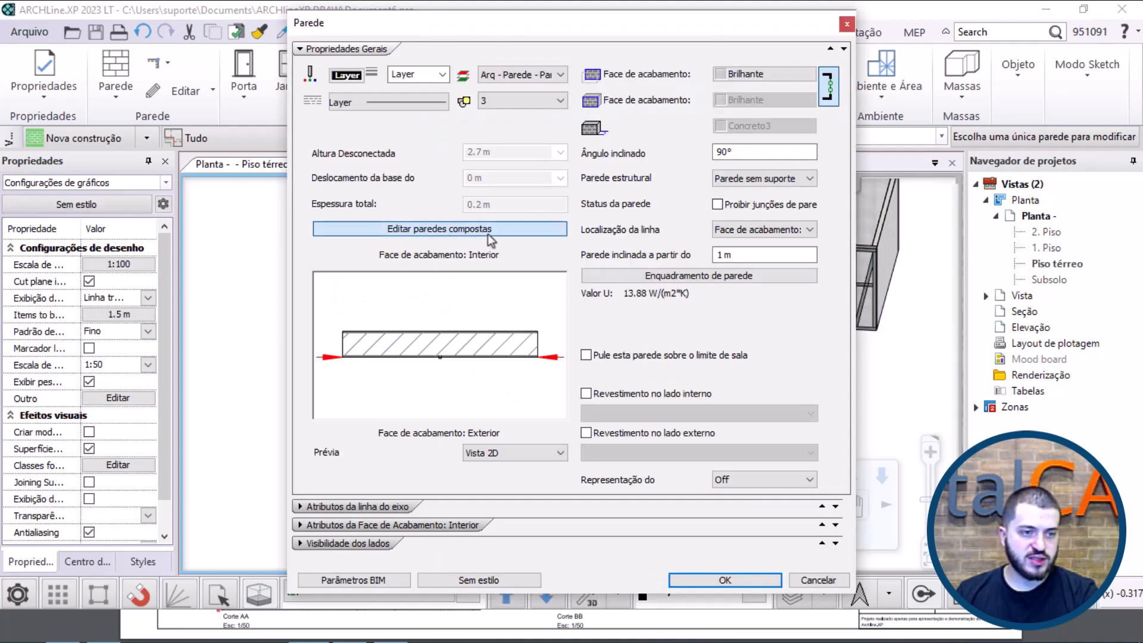
left_click(522, 228)
left_click(494, 221)
left_click(494, 218)
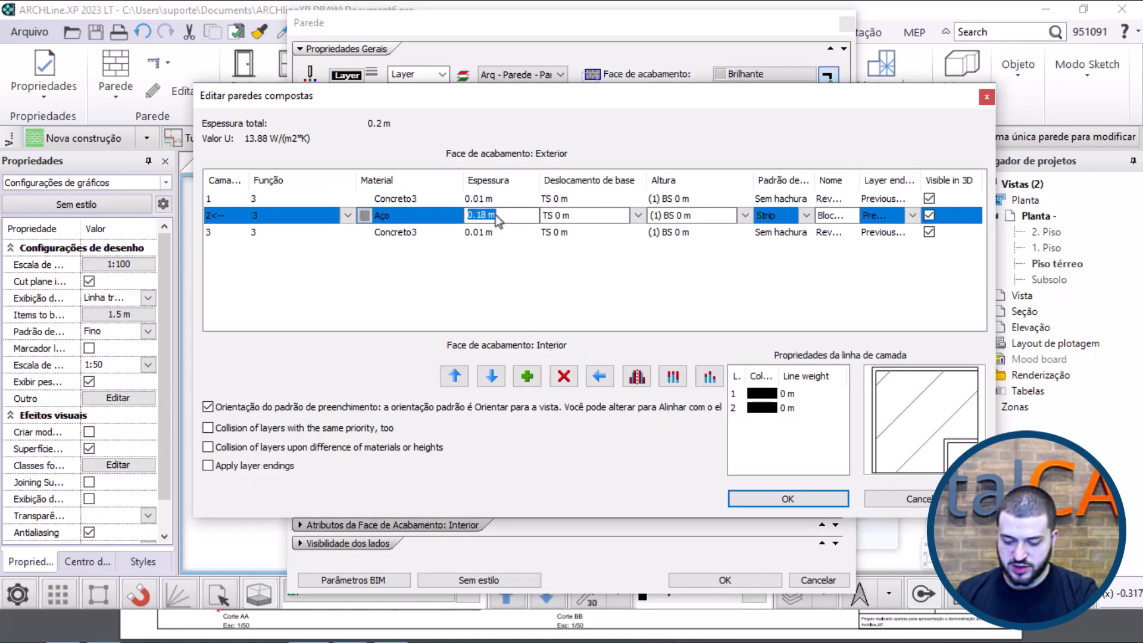
type(".2")
left_click(788, 498)
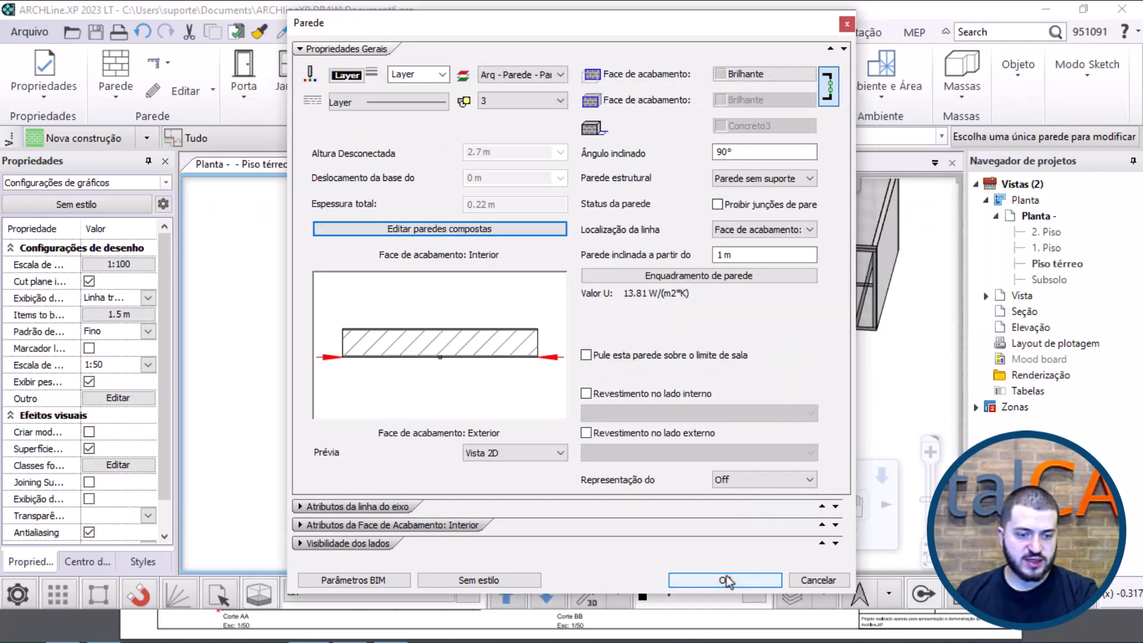
left_click(724, 579)
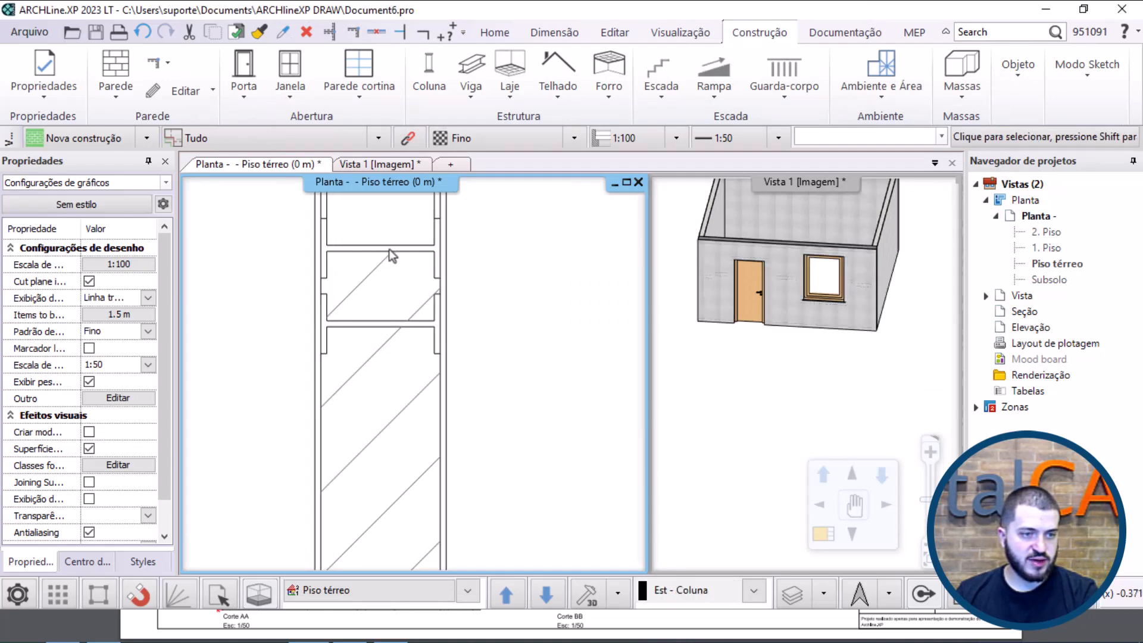
scroll(388, 249, "up", 3)
left_click(813, 289)
scroll(813, 289, "up", 2)
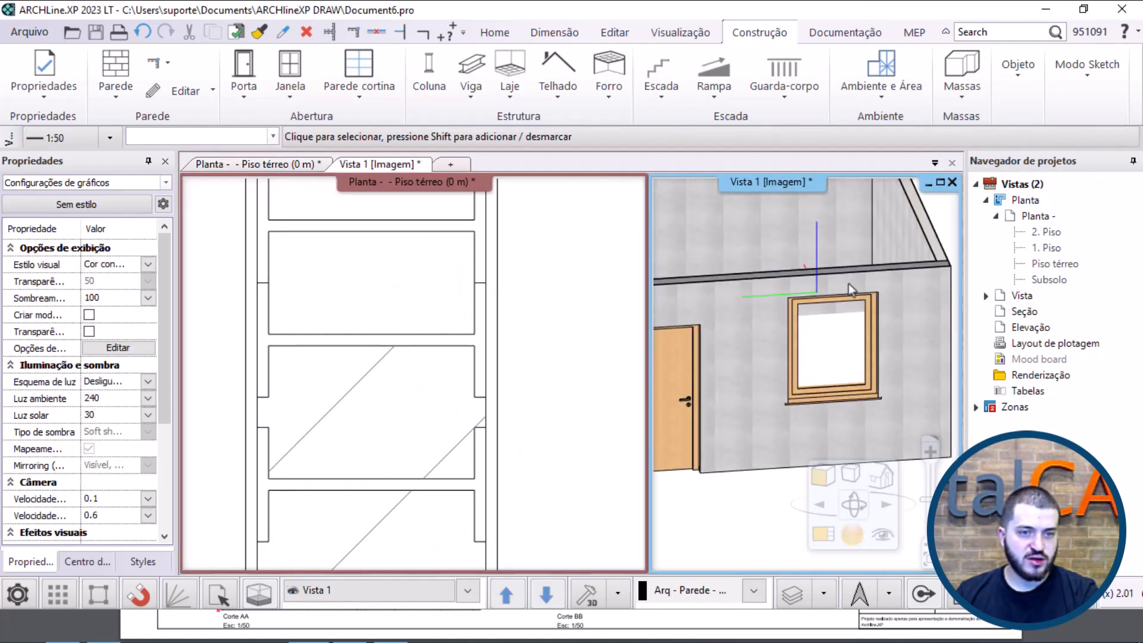
Step: Copy all properties of the framed door and window wall to the other three walls of the room
middle_click_drag(848, 283, 922, 338)
scroll(875, 244, "up", 3)
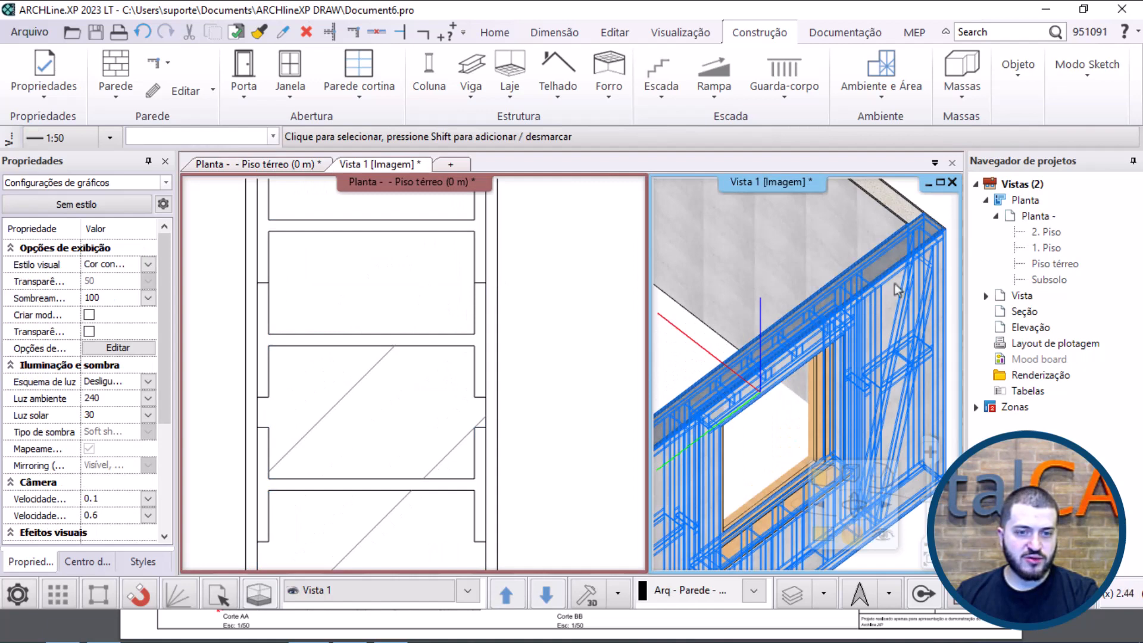
scroll(892, 301, "down", 5)
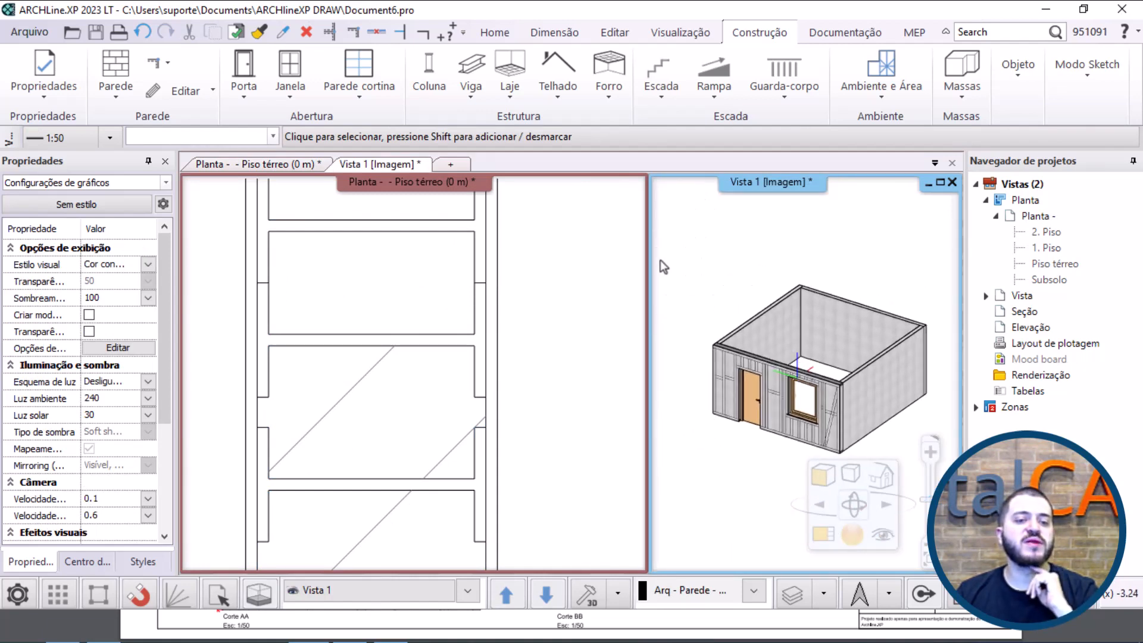
left_click(526, 417)
scroll(522, 415, "down", 5)
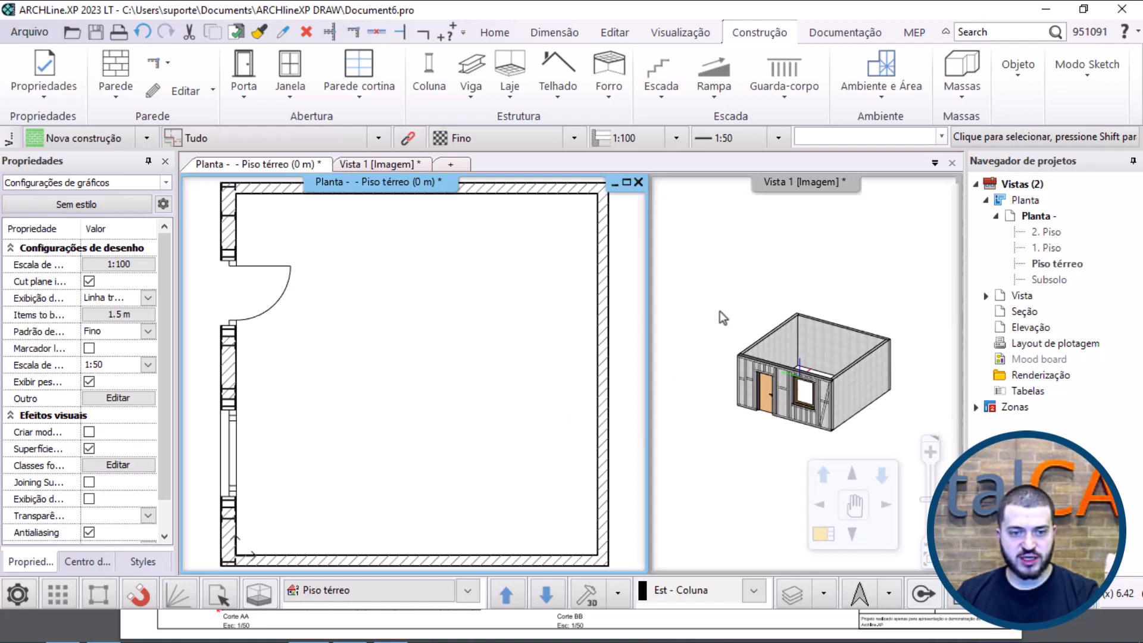
left_click(241, 368)
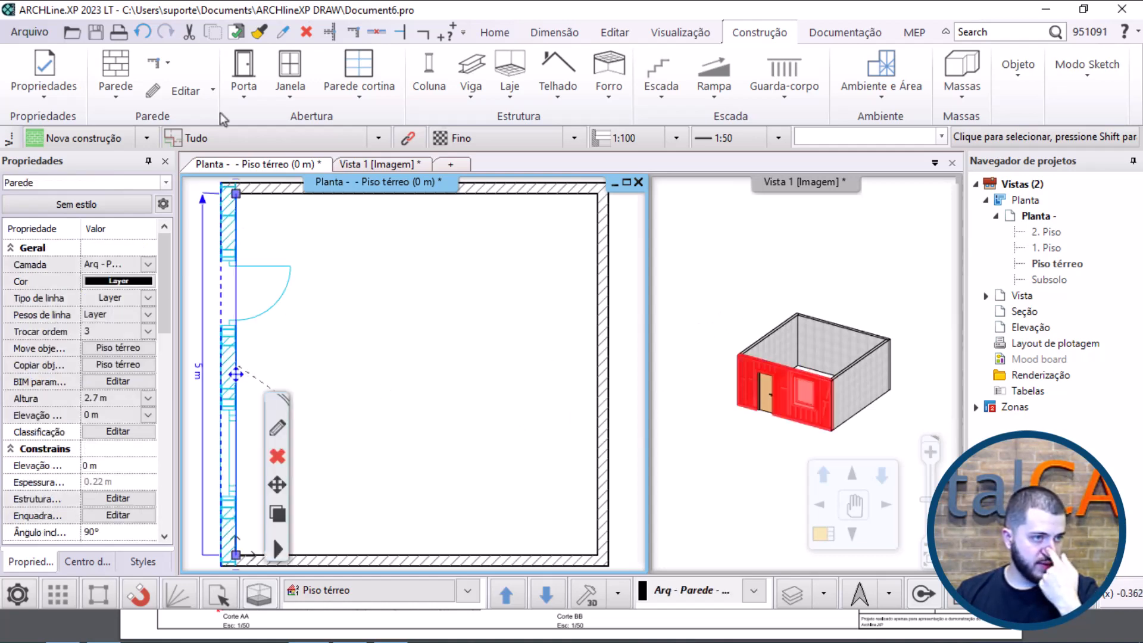
left_click(258, 31)
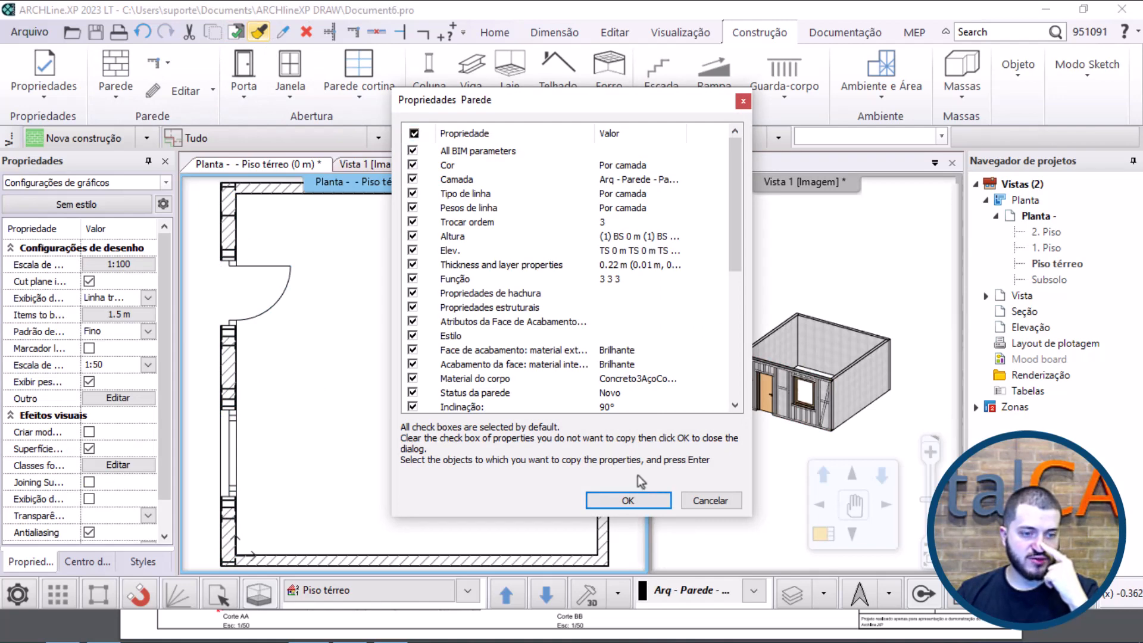
left_click(628, 500)
left_click(515, 200)
left_click(601, 279)
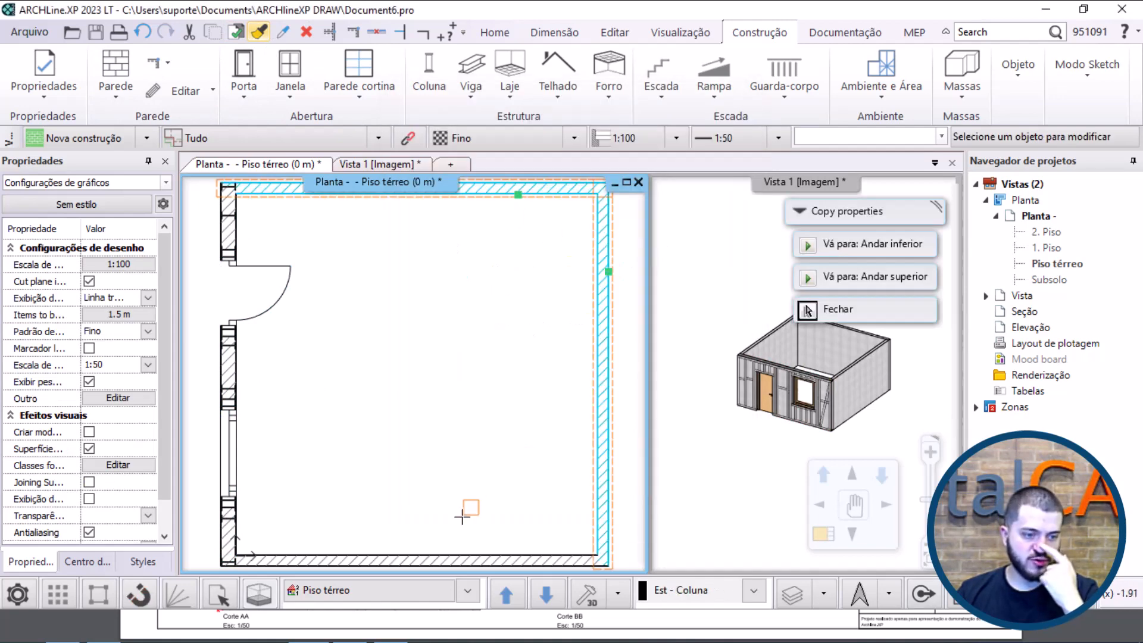
left_click(447, 558)
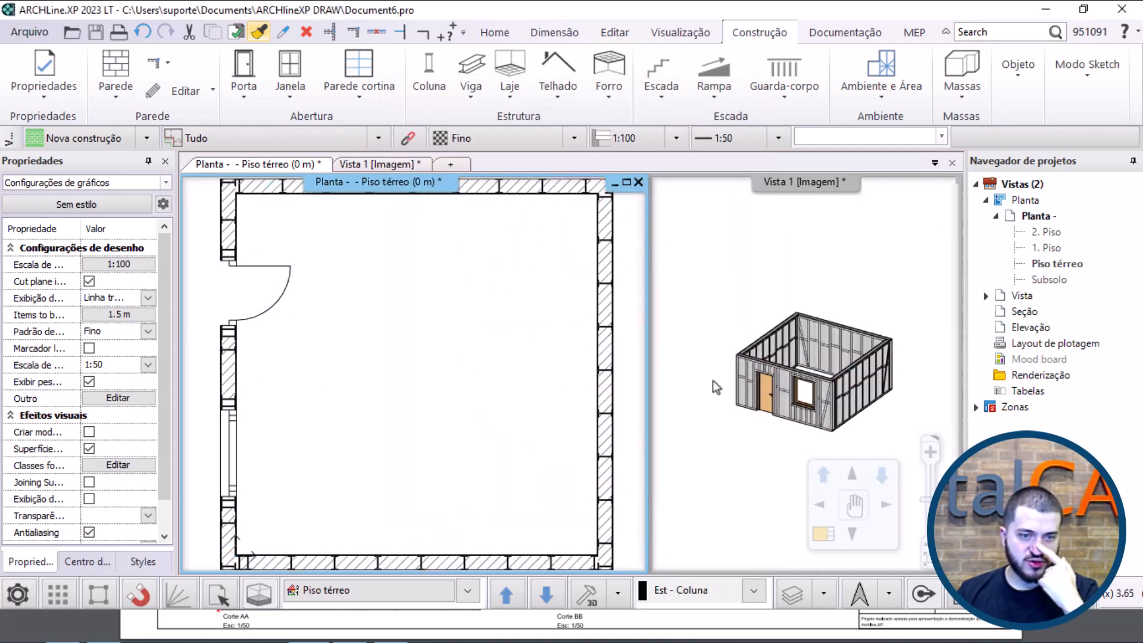
Step: Open the framing settings of the wall opposite the door and review its member types, including the top plate, studs, header and sill
middle_click_drag(787, 351, 873, 315)
scroll(800, 348, "up", 5)
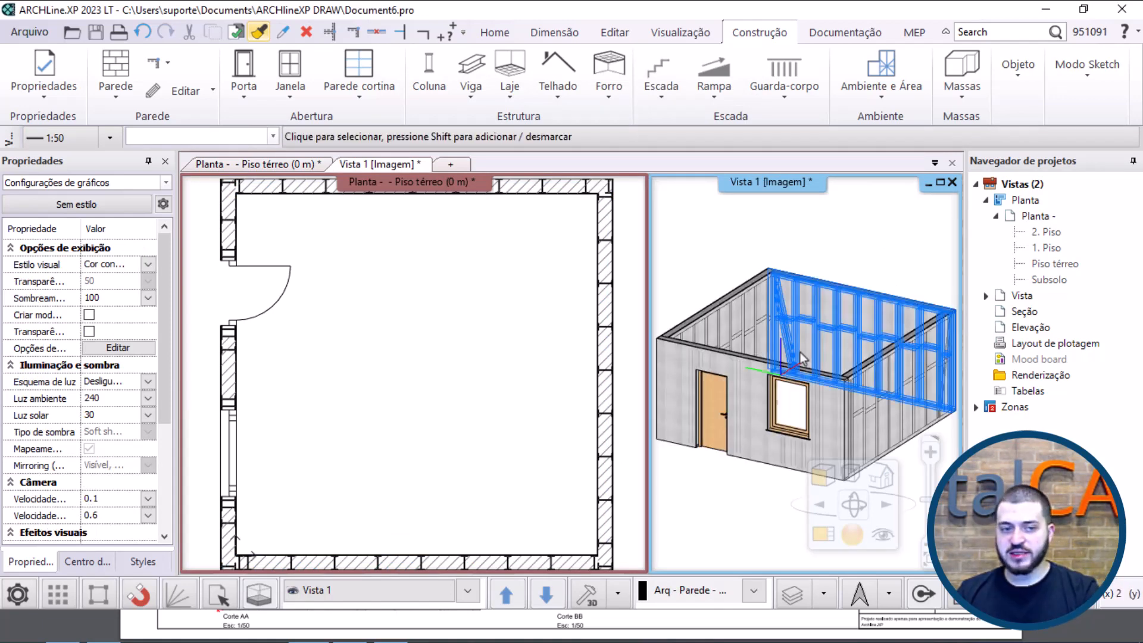
left_click(614, 337)
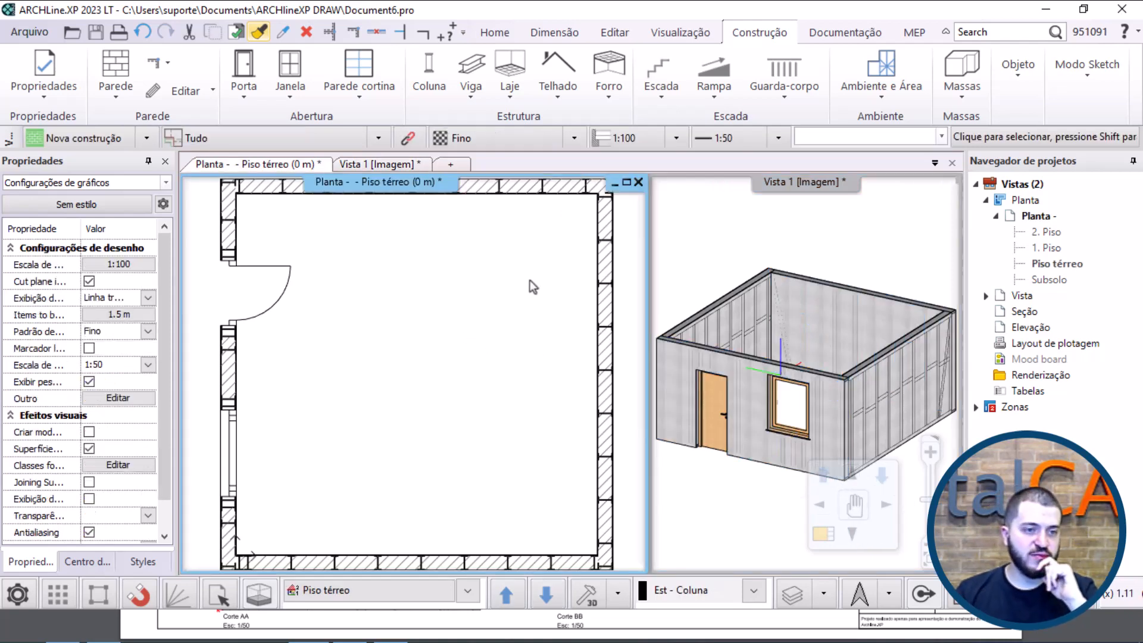
left_click(605, 288)
left_click(641, 352)
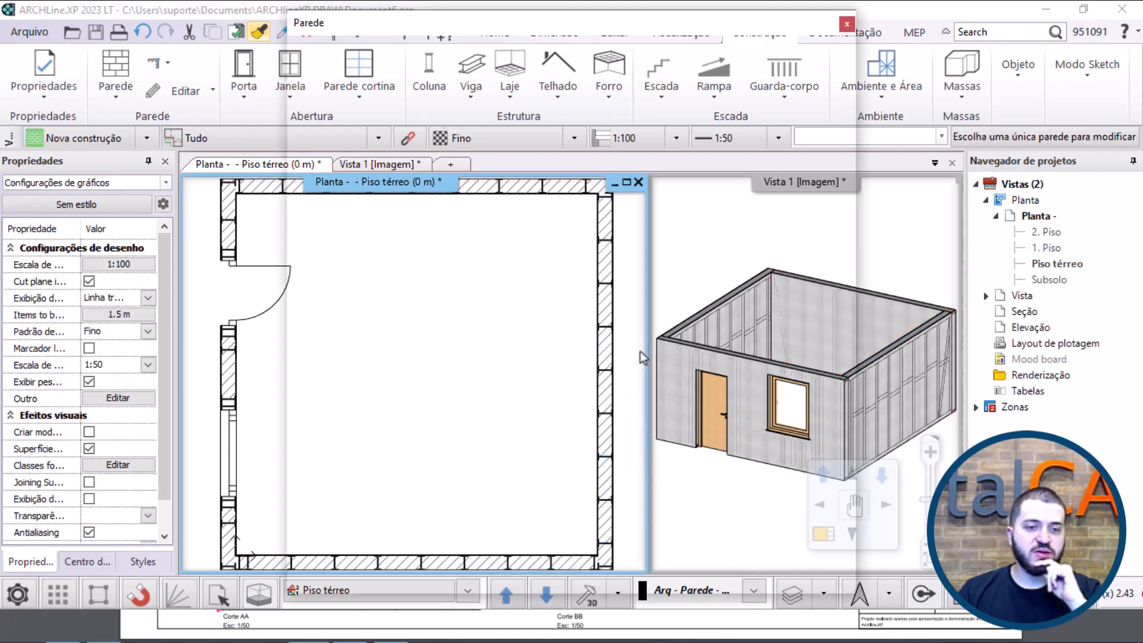
left_click(656, 236)
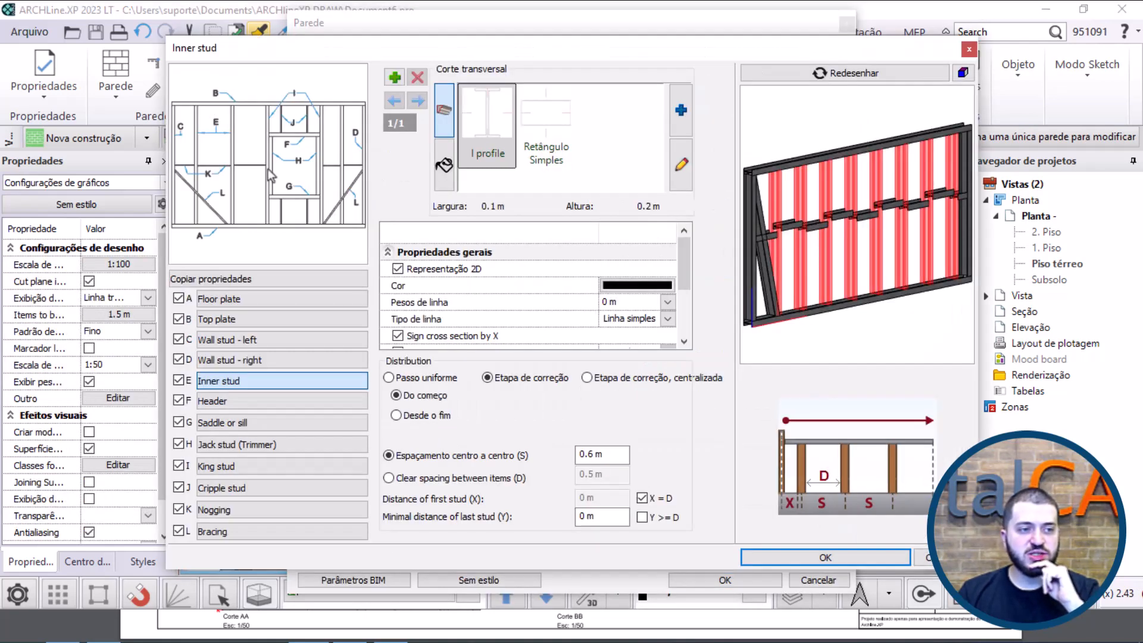
left_click(260, 281)
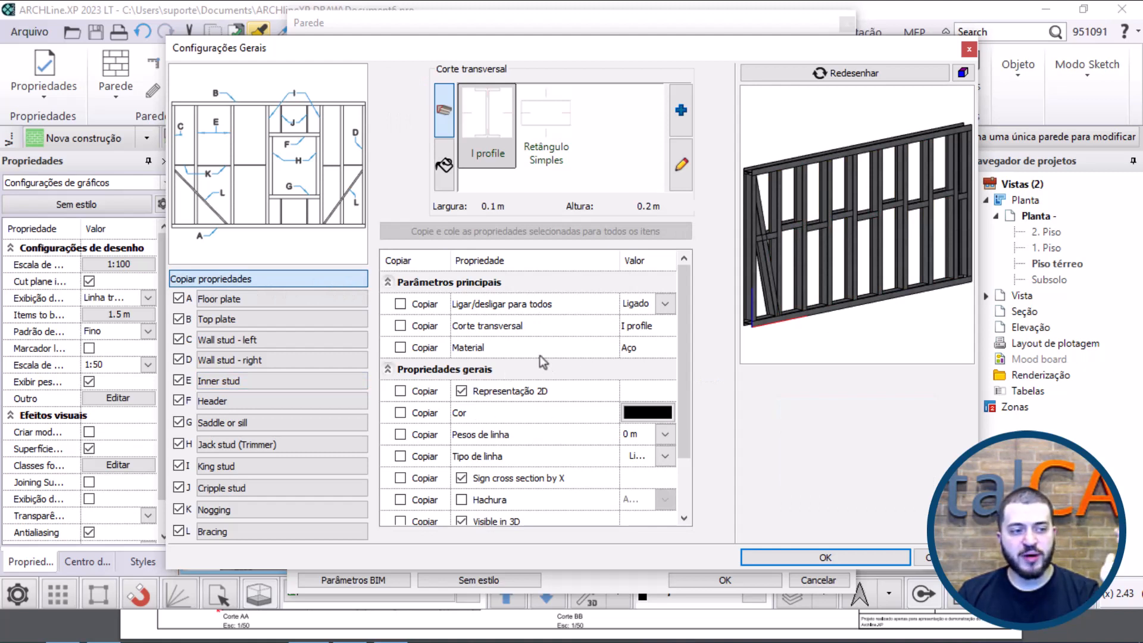
left_click(269, 319)
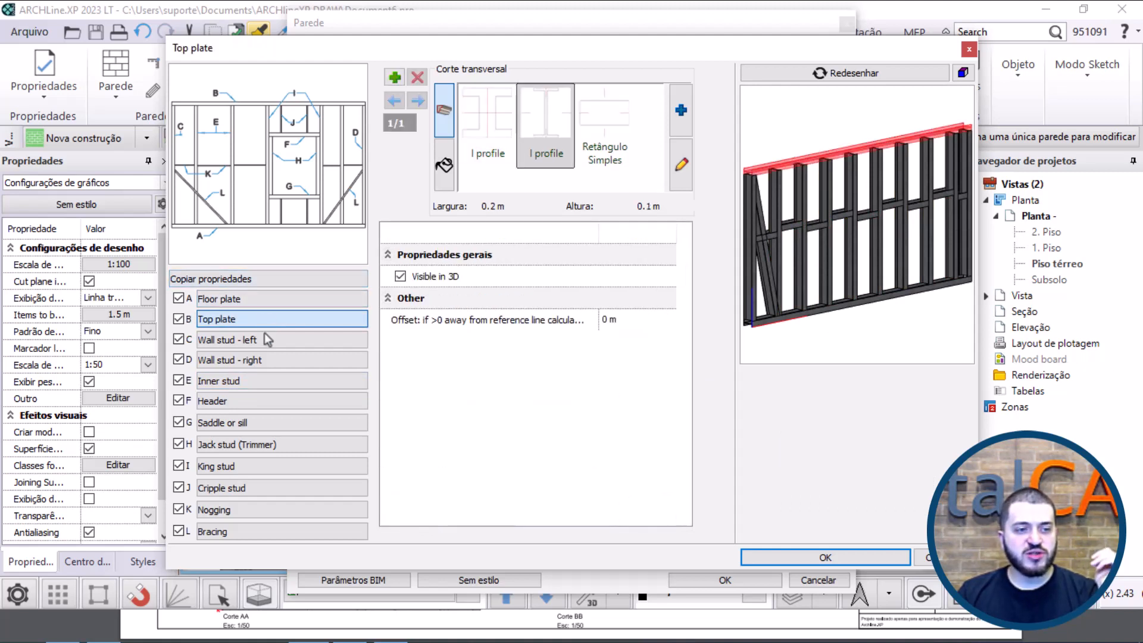
left_click(268, 339)
left_click(262, 381)
left_click(257, 418)
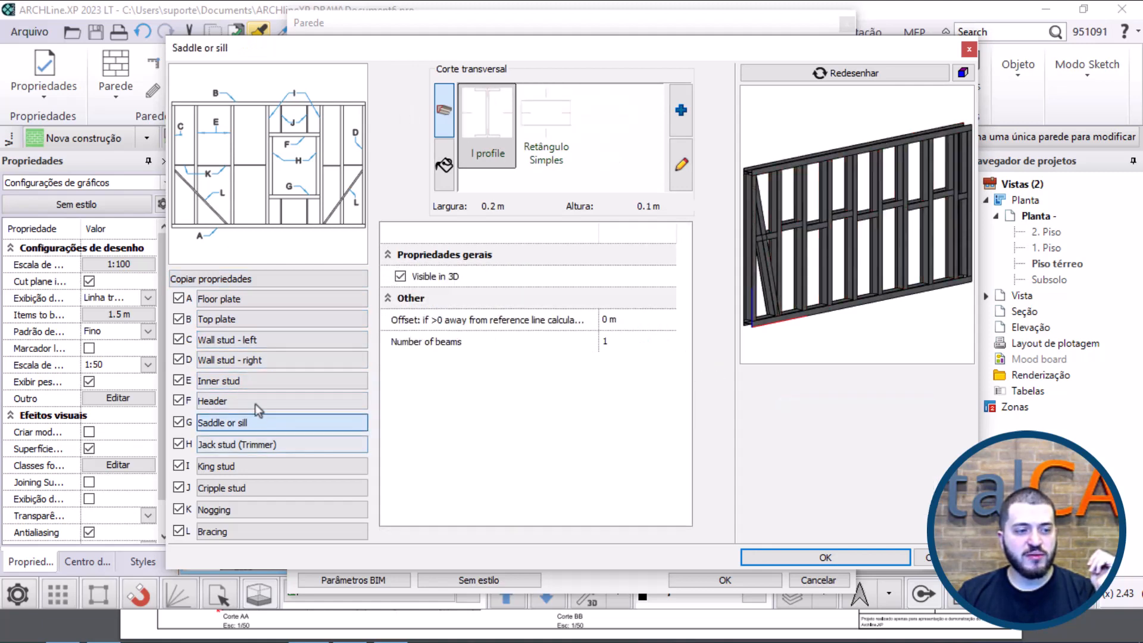
left_click(258, 408)
Step: Set that wall's inner stud centre-to-centre spacing to 1 m, trying the Retângulo Simples section before returning to I profile
left_click(257, 381)
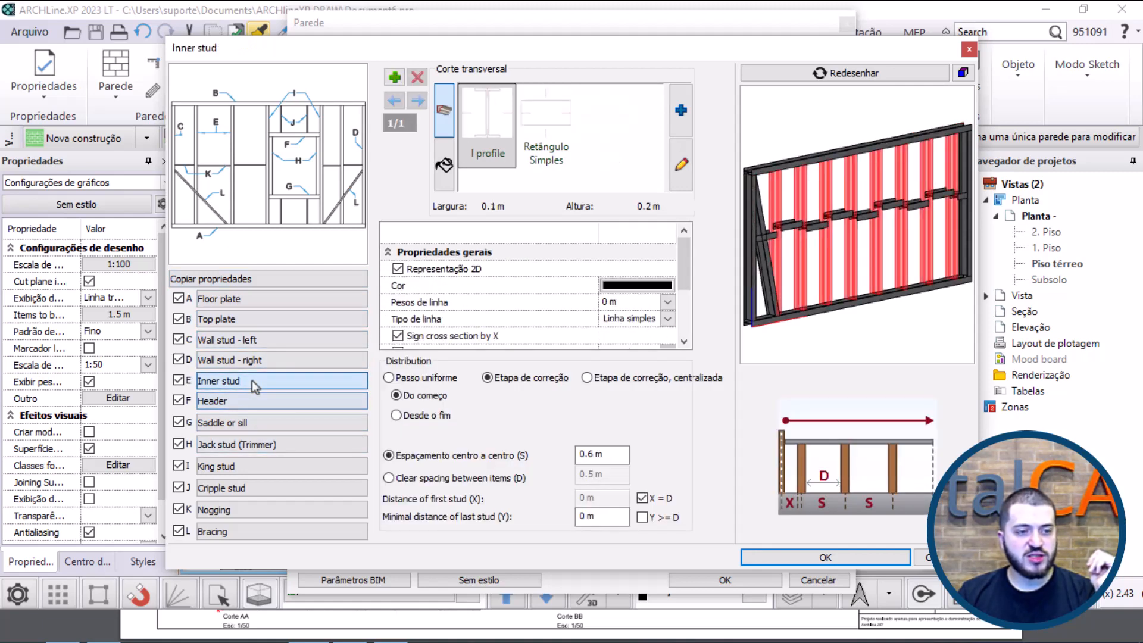
left_click(612, 455)
type("1")
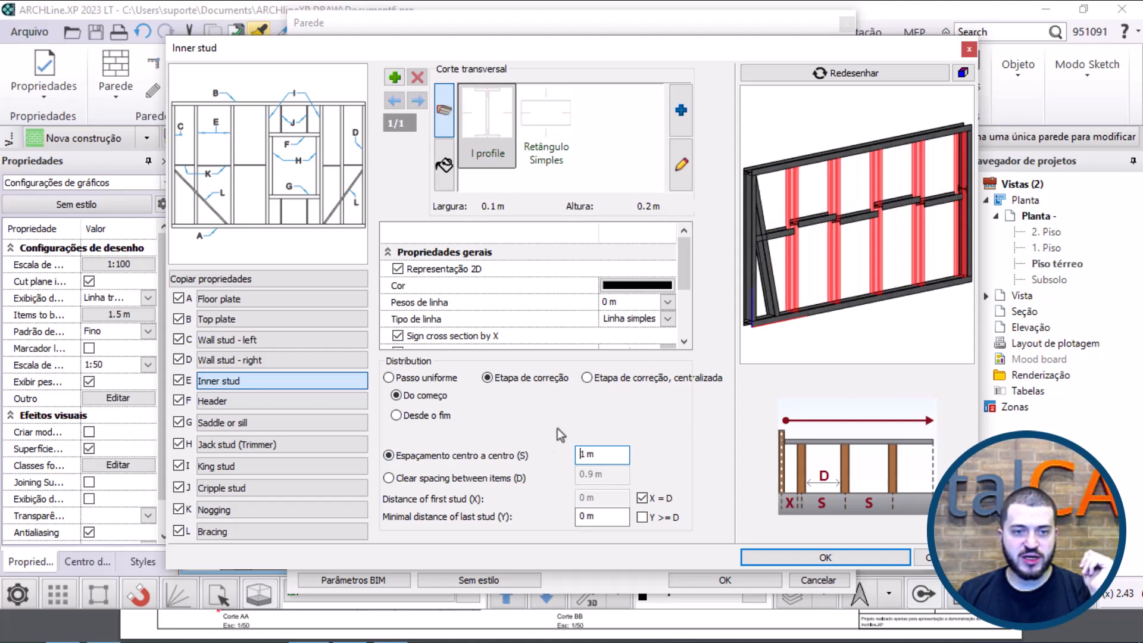
left_click(553, 140)
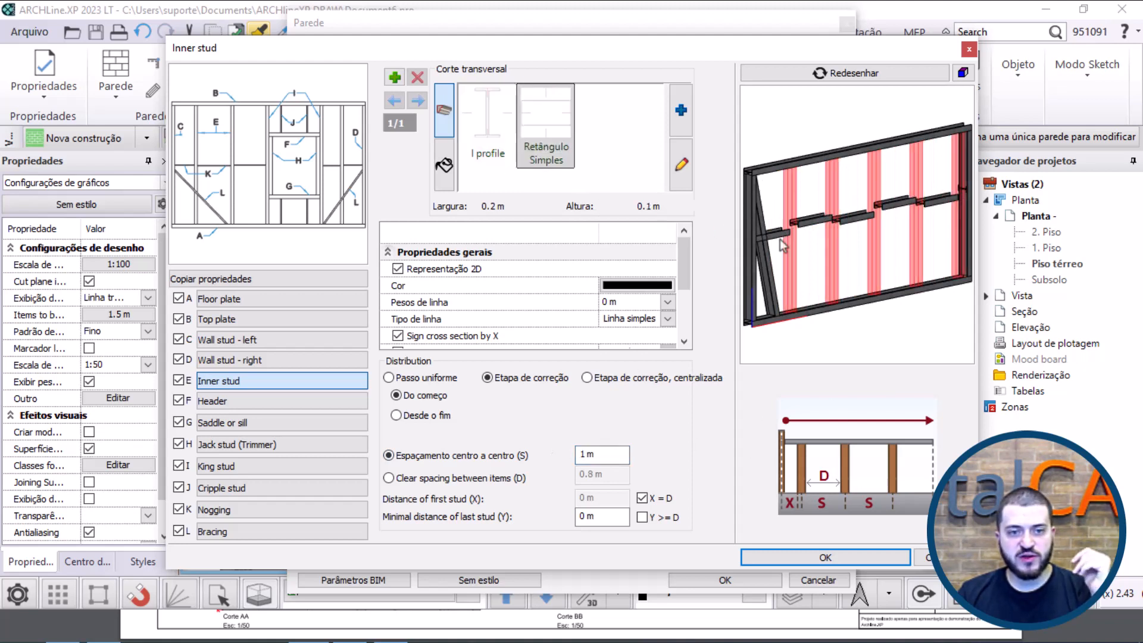
left_click(476, 113)
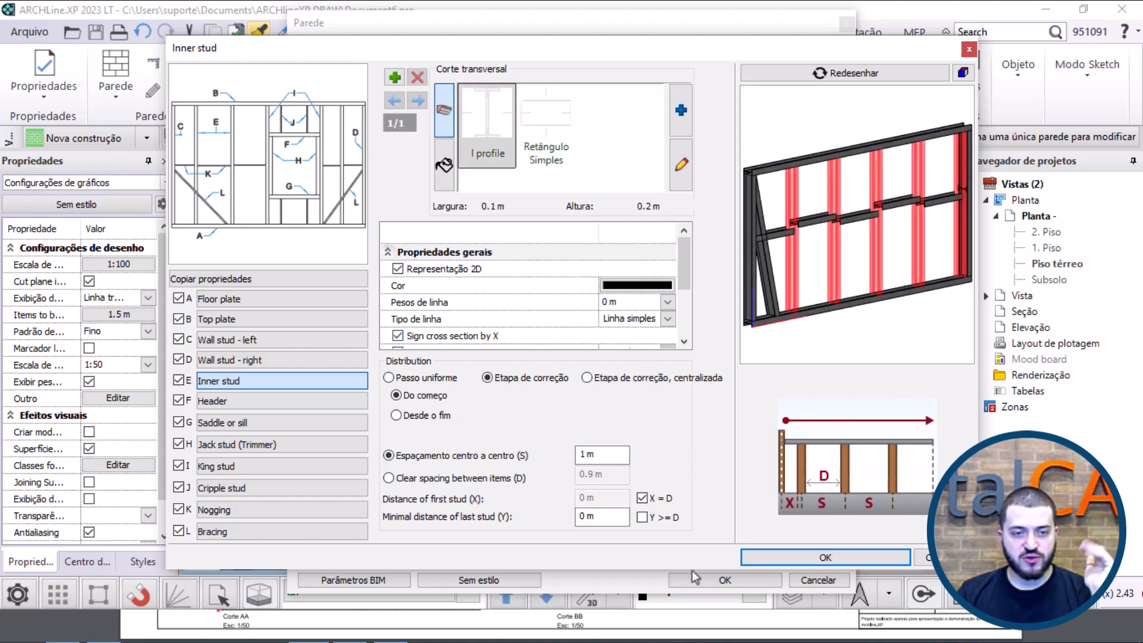
left_click(820, 552)
left_click(736, 577)
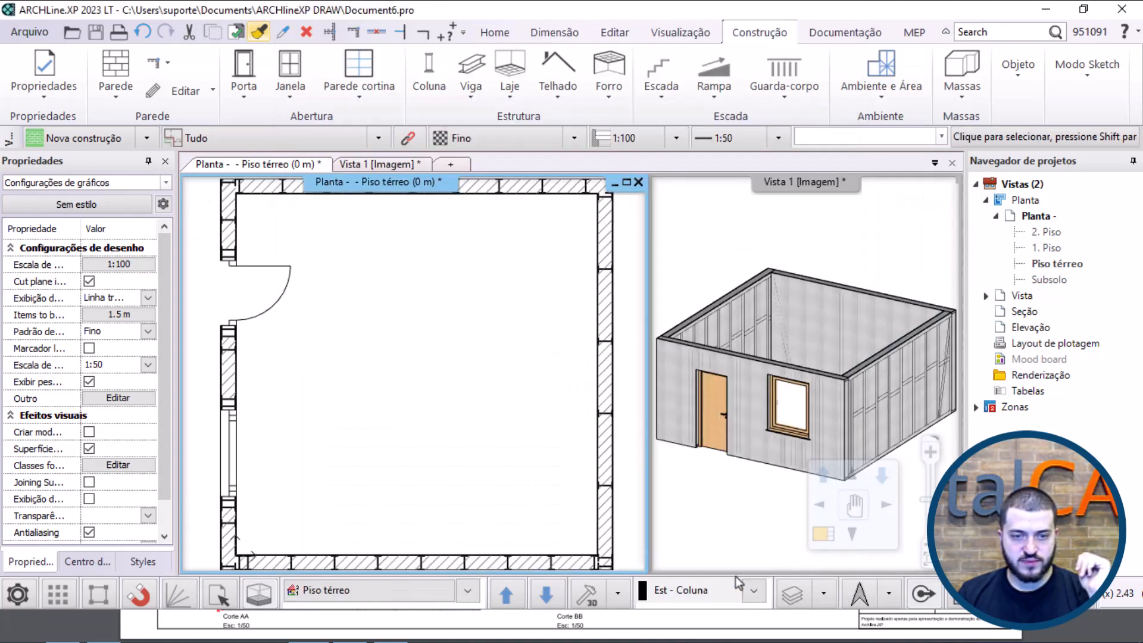
Step: Check the respaced wall framing in 3D and clear the room model from the drawing
left_click(820, 333)
middle_click_drag(830, 317, 924, 338)
left_click(859, 237)
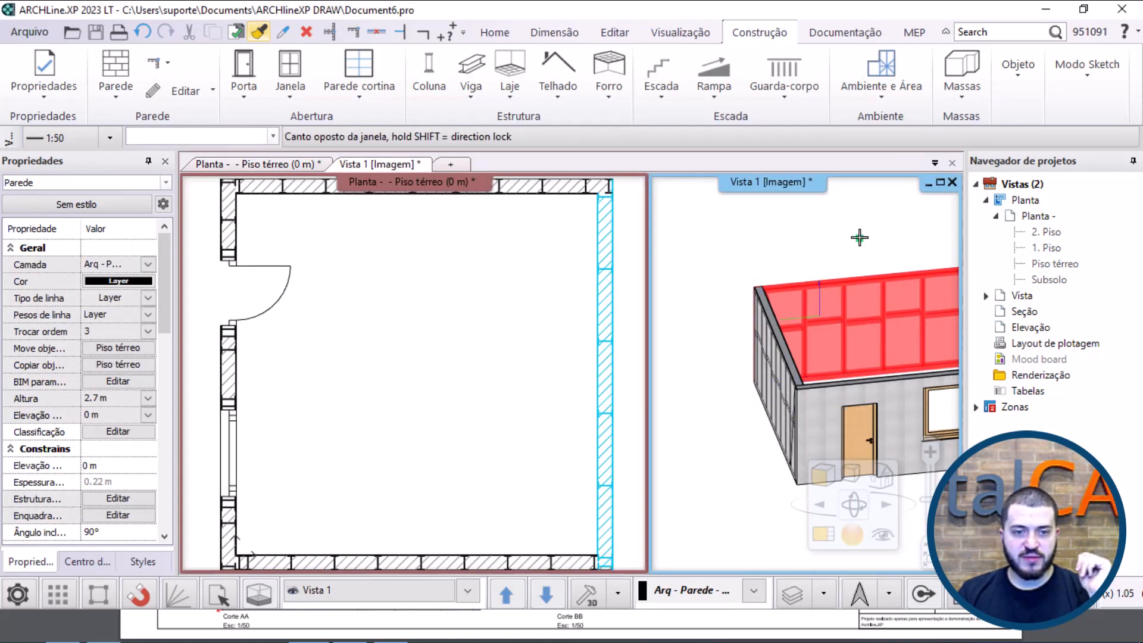
scroll(812, 336, "down", 3)
scroll(818, 339, "up", 3)
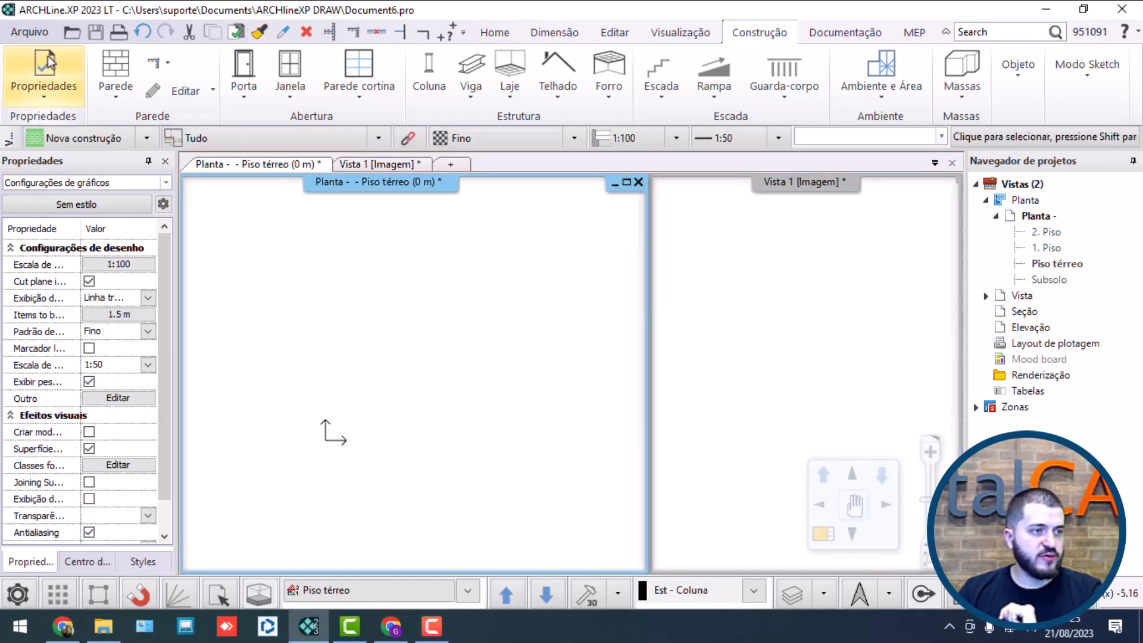
Step: Import the IFC file Arquitetonico, keeping the ARCHLine.XP factory settings and leaving the current project unsaved
left_click(31, 30)
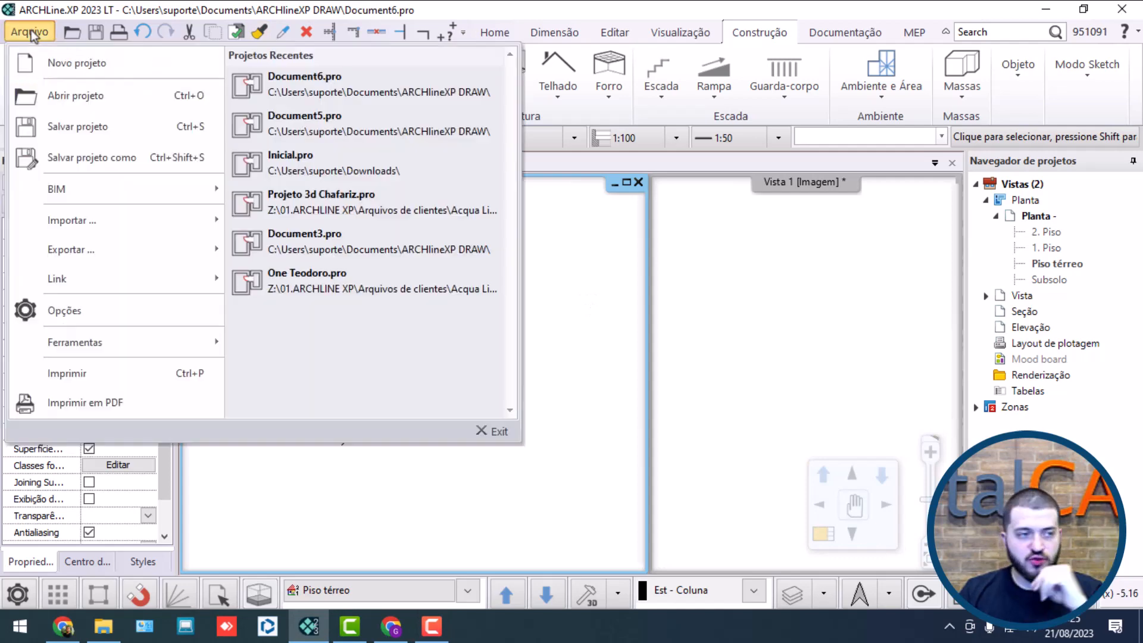
mouse_move(89, 221)
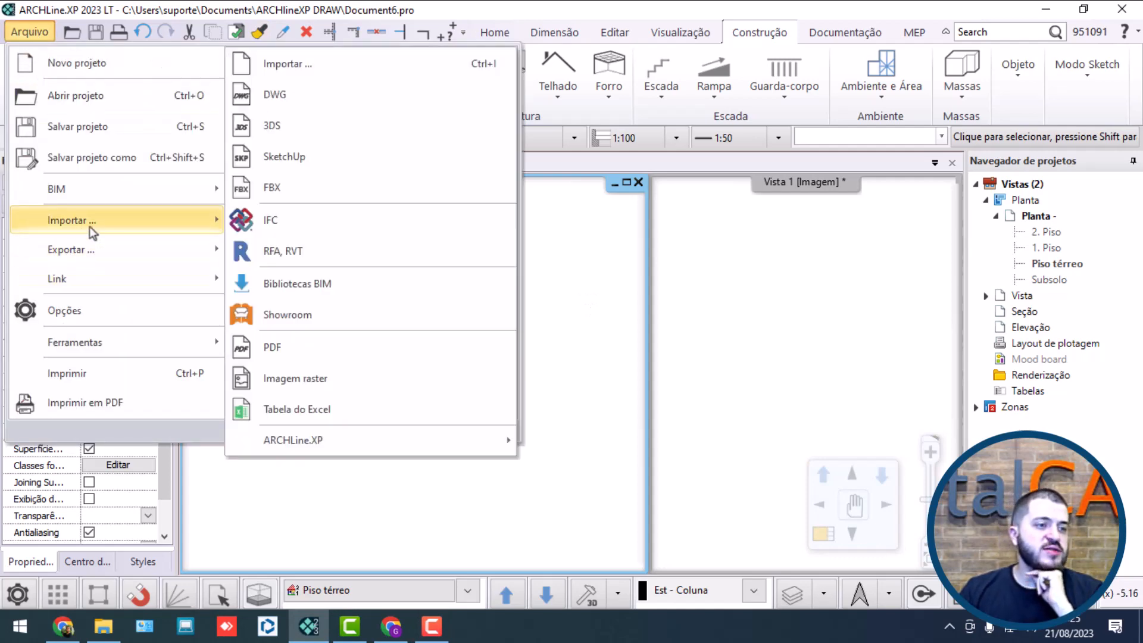
left_click(324, 218)
left_click(581, 249)
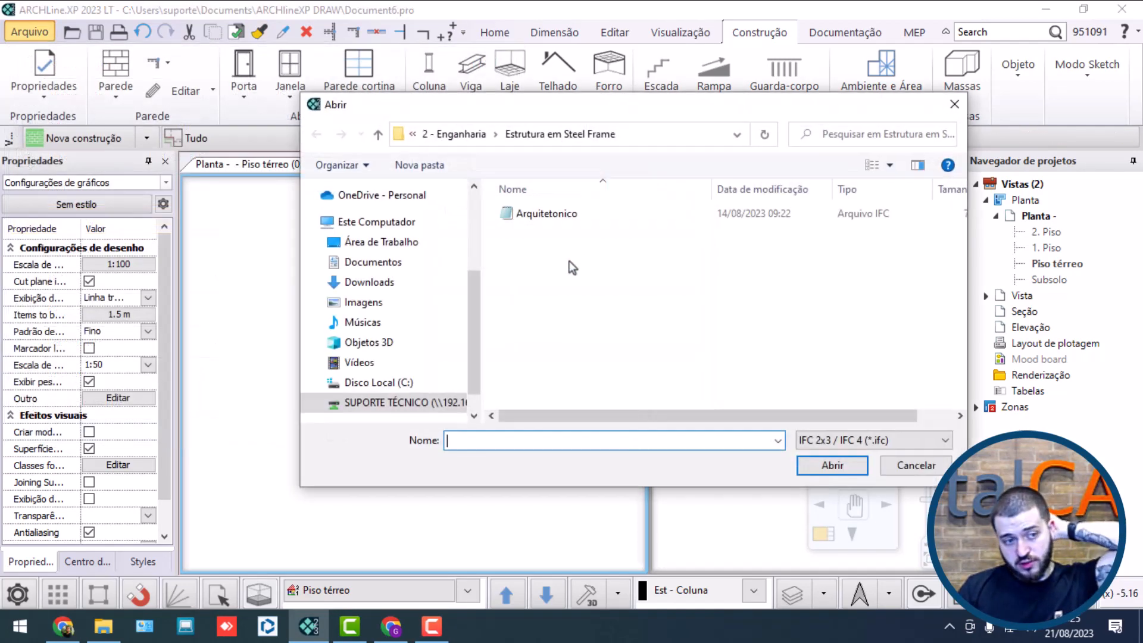
left_click(581, 215)
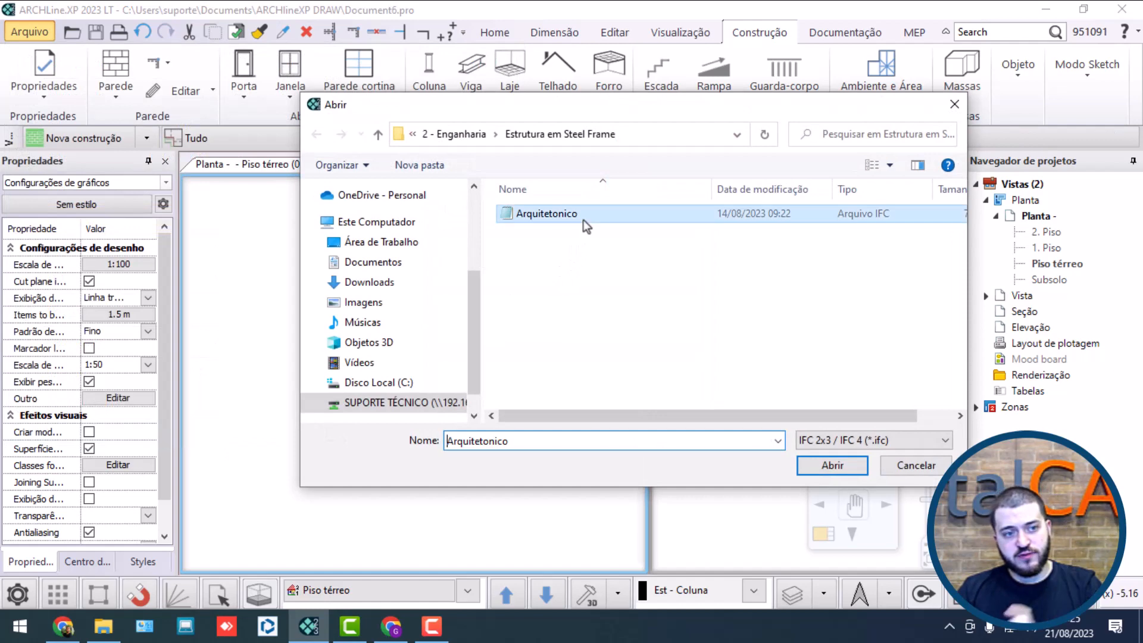
left_click(833, 464)
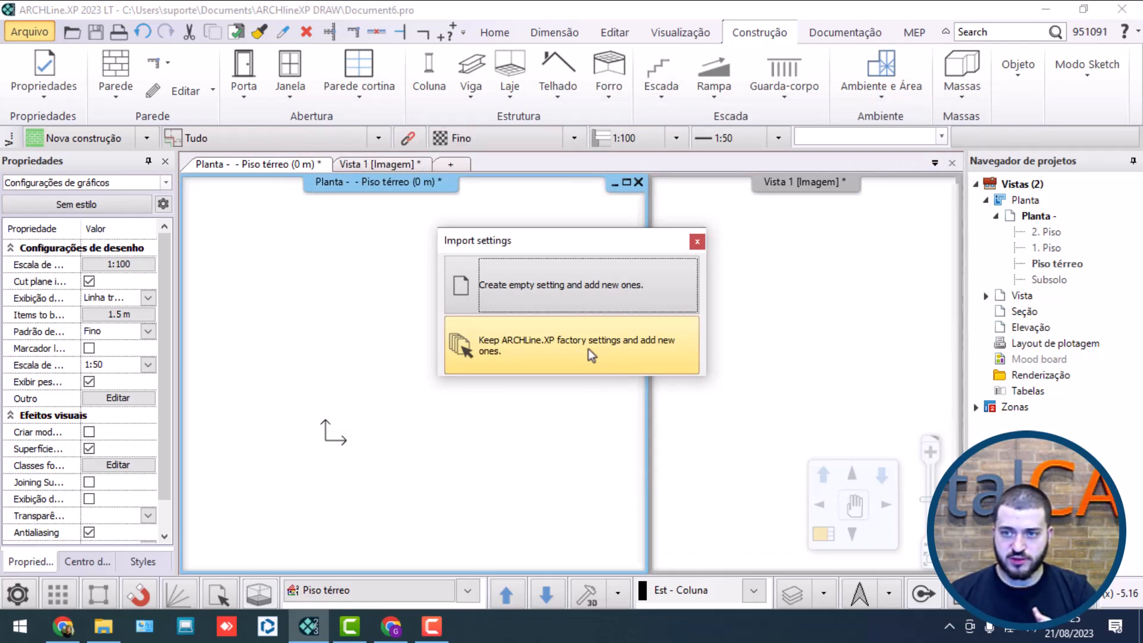
left_click(579, 342)
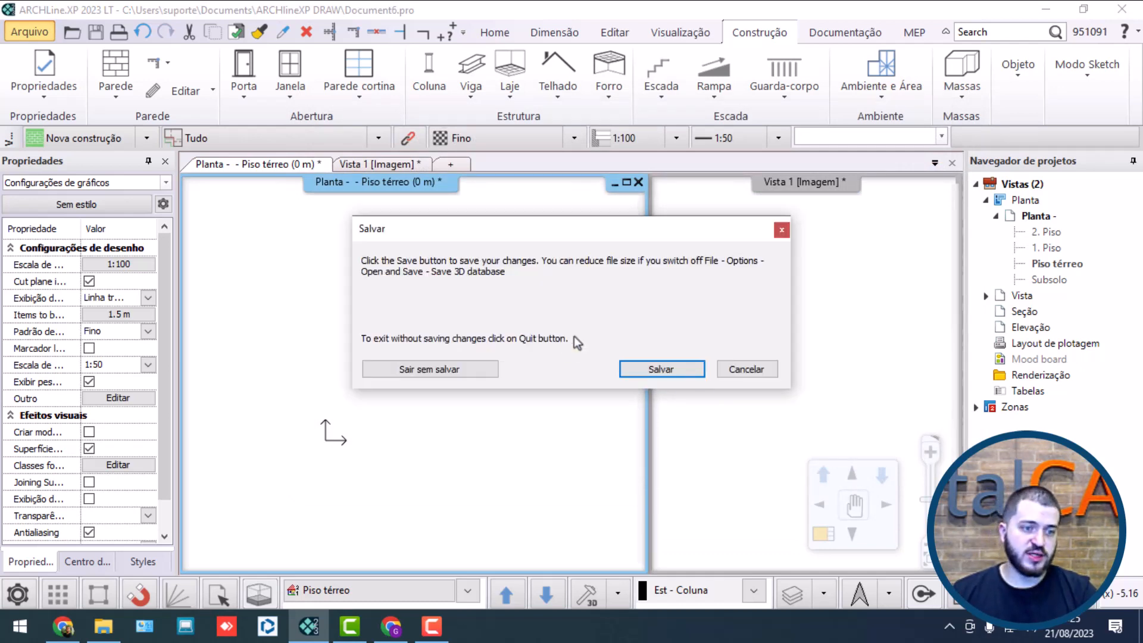
left_click(470, 373)
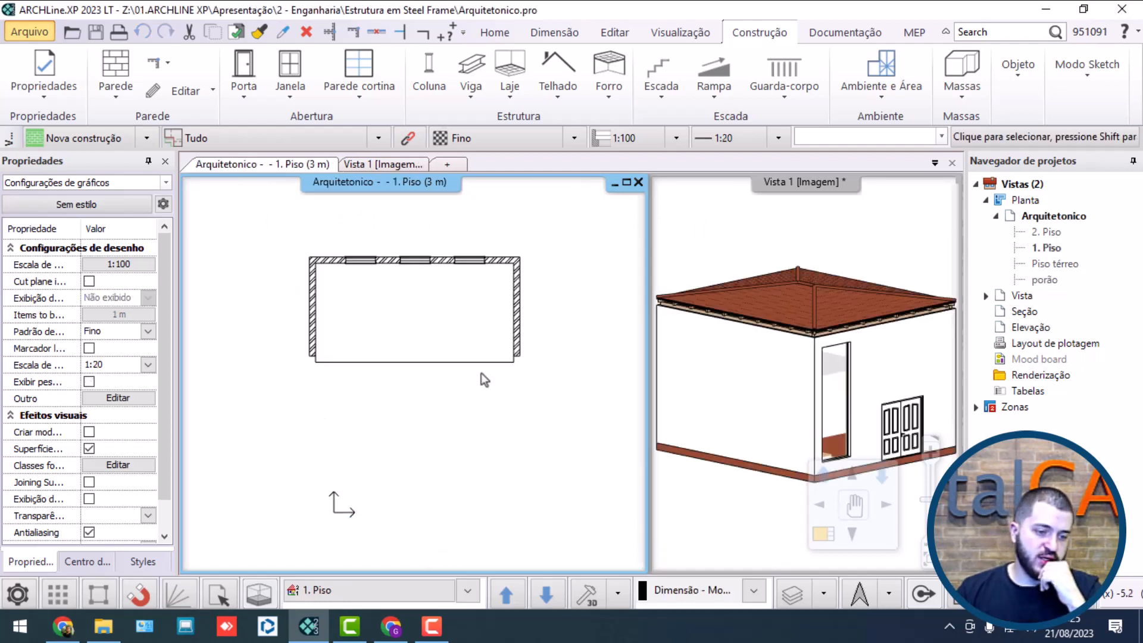
Step: Switch the imported building's floor plan to the Piso térreo level
left_click(546, 593)
left_click(546, 594)
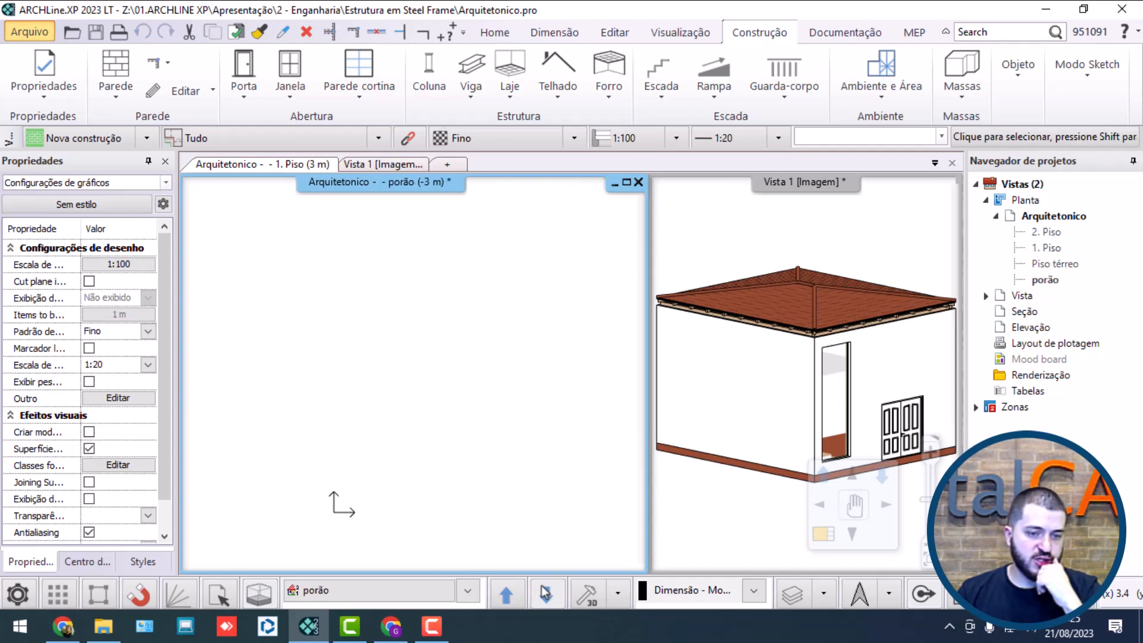
left_click(520, 593)
left_click(519, 593)
left_click(543, 593)
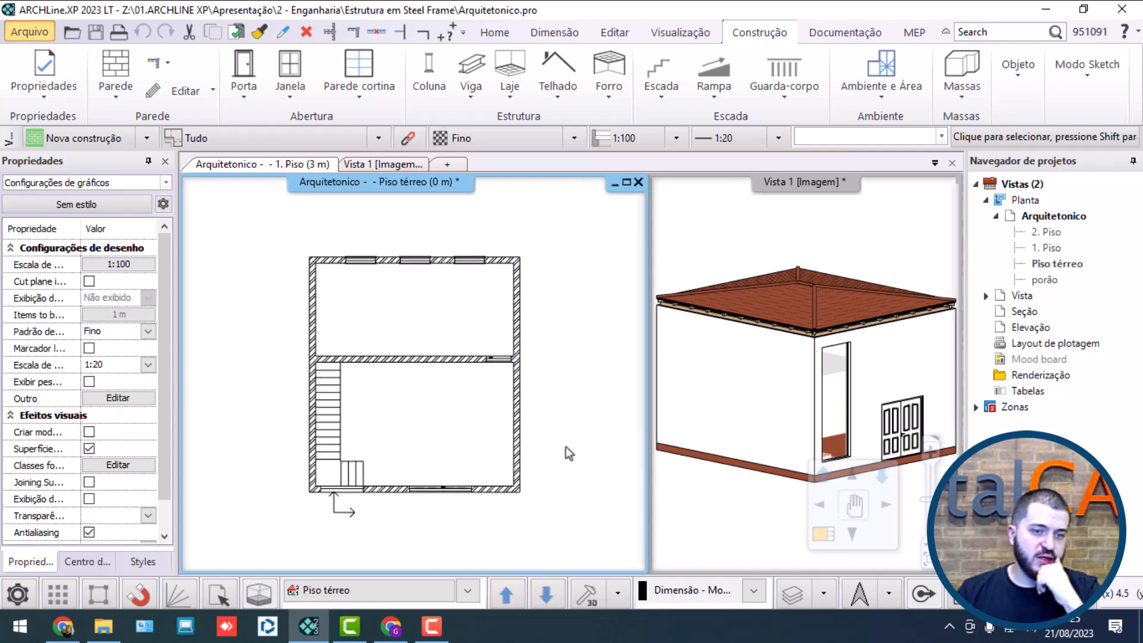
Step: Examine the imported building's walls, openings, stairs and roof in the 3D view and ground floor plan
left_click(795, 309)
scroll(752, 284, "down", 3)
right_click_drag(806, 333, 916, 429)
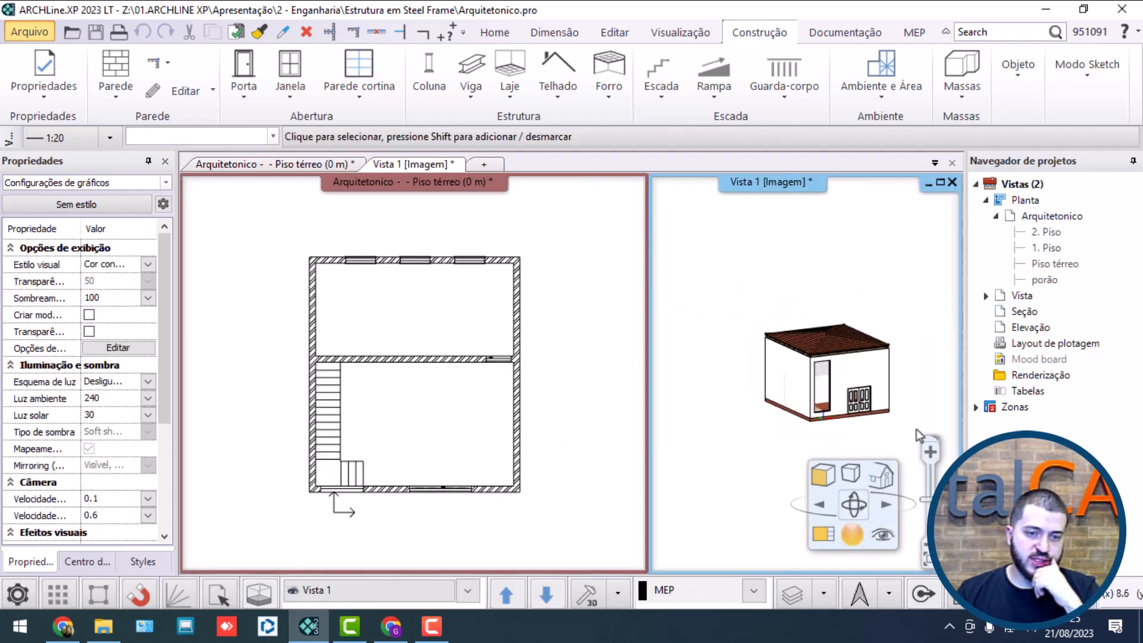
scroll(916, 429, "up", 5)
scroll(697, 316, "up", 5)
scroll(787, 252, "down", 1)
middle_click_drag(669, 363, 855, 331)
scroll(787, 252, "down", 2)
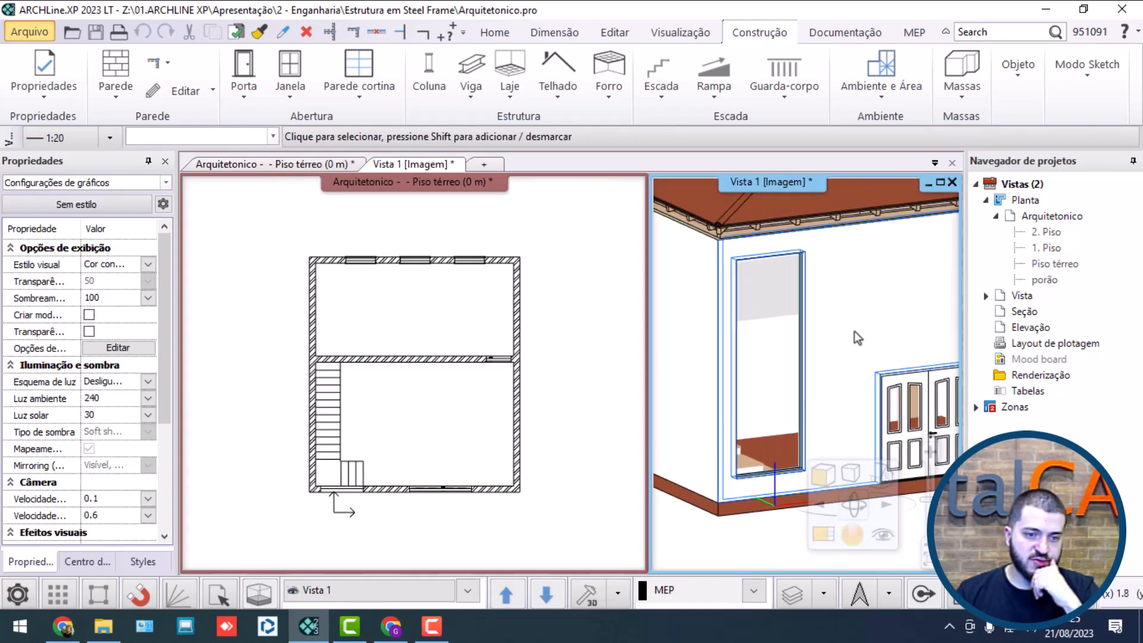
right_click_drag(838, 335, 808, 356)
left_click(560, 390)
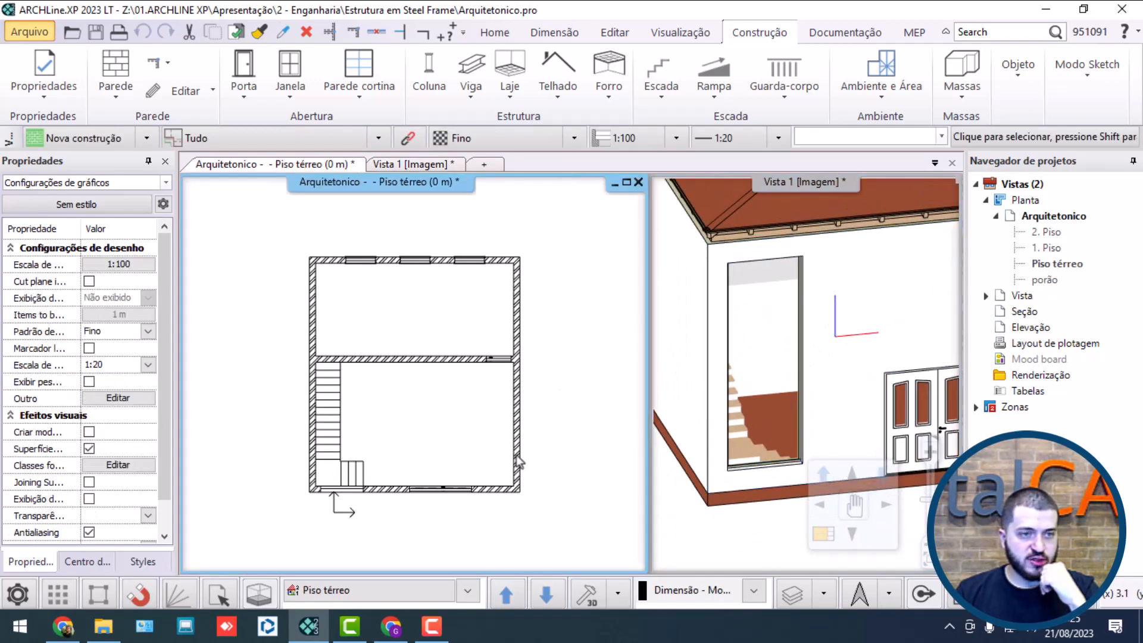
scroll(520, 462, "down", 1)
middle_click_drag(520, 462, 481, 360)
left_click(804, 277)
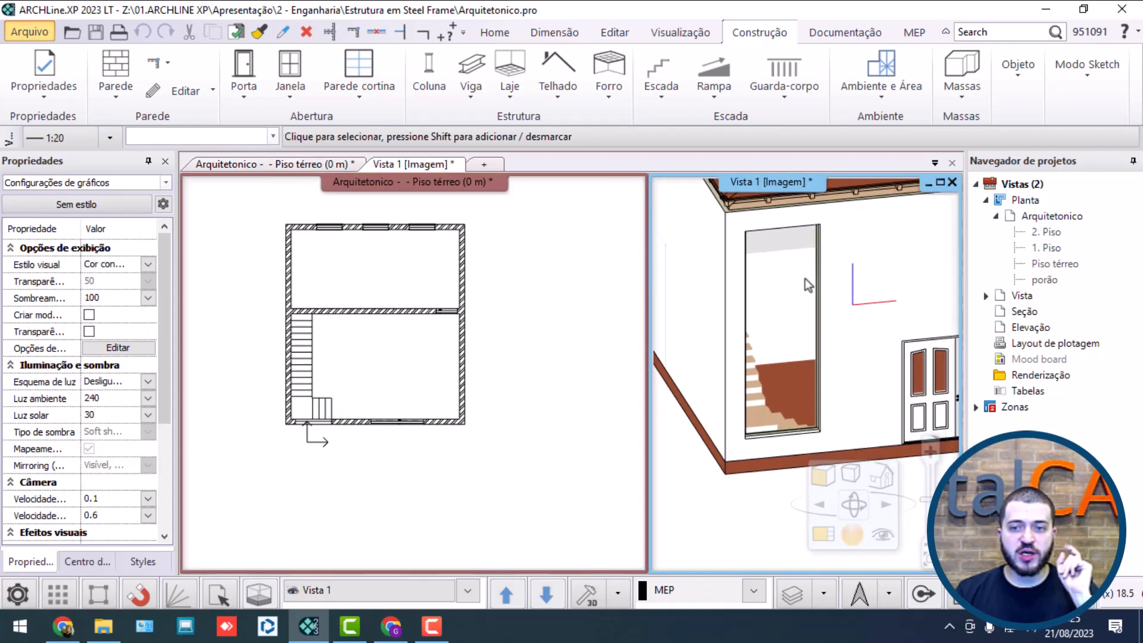
scroll(773, 299, "down", 3)
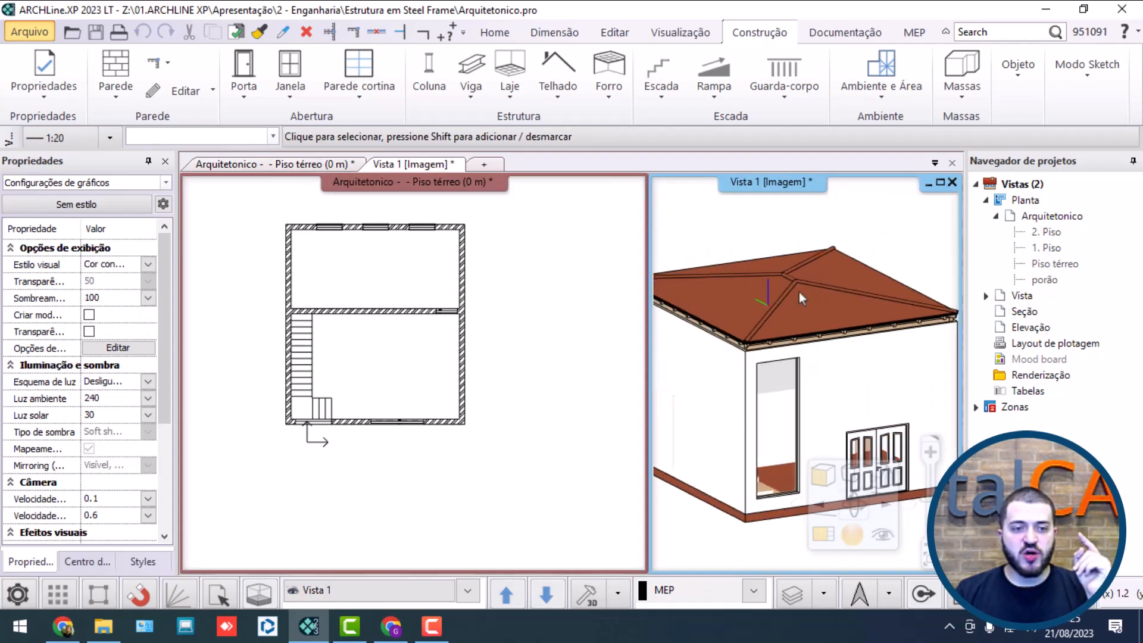
Step: Add a new construction named Estrutura to the building list in the level settings and apply it
left_click(537, 345)
middle_click(537, 344)
middle_click(537, 345)
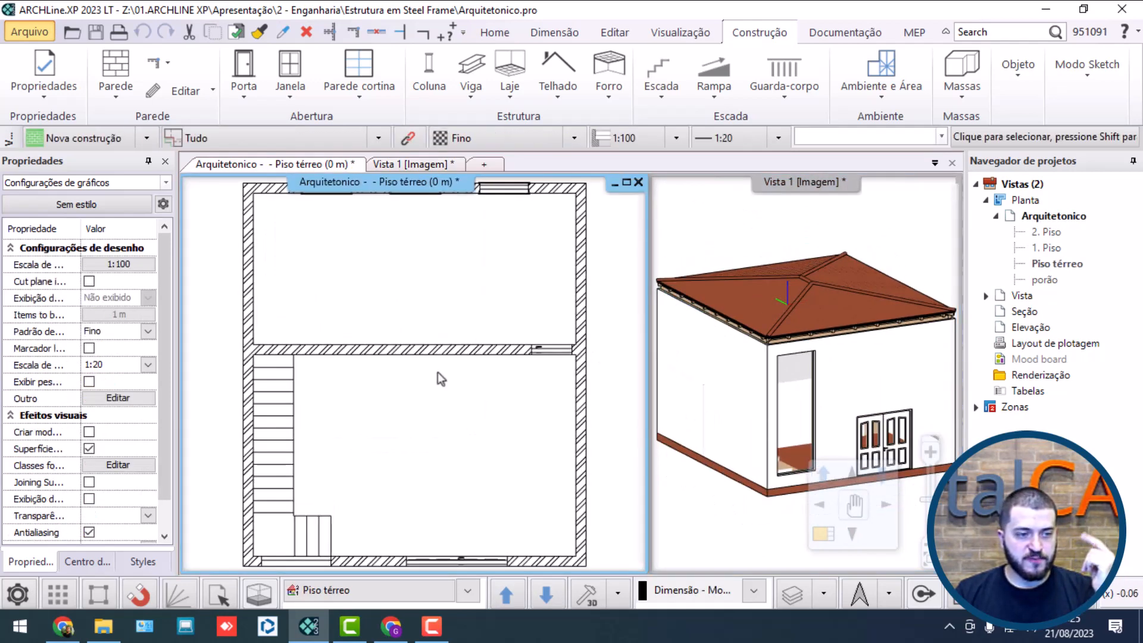
double_click(331, 592)
left_click(635, 82)
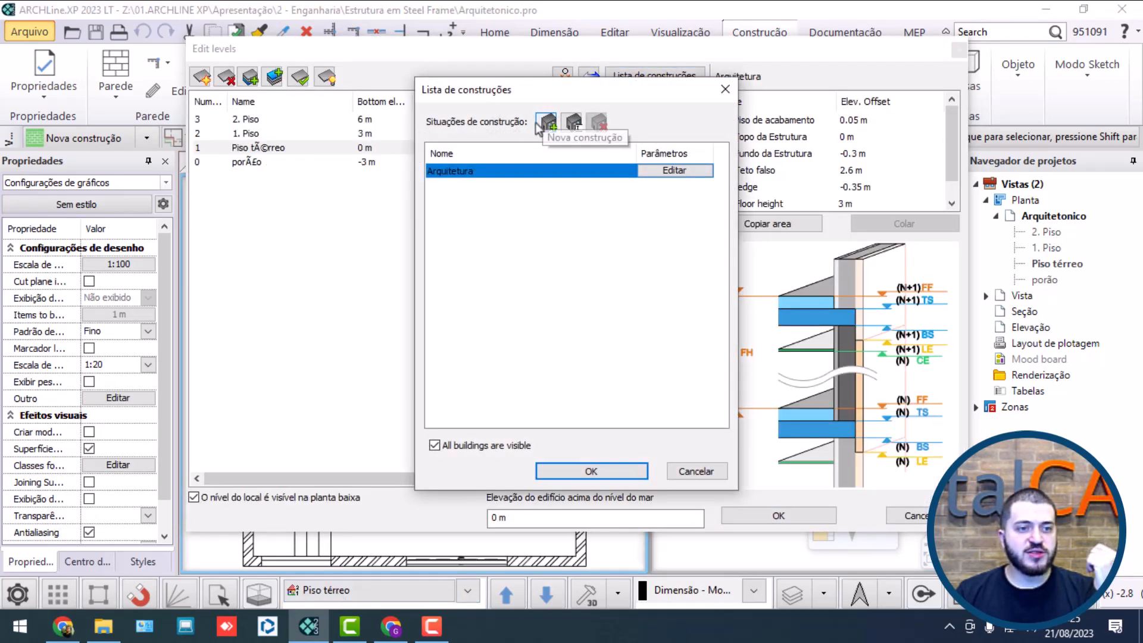
left_click(549, 123)
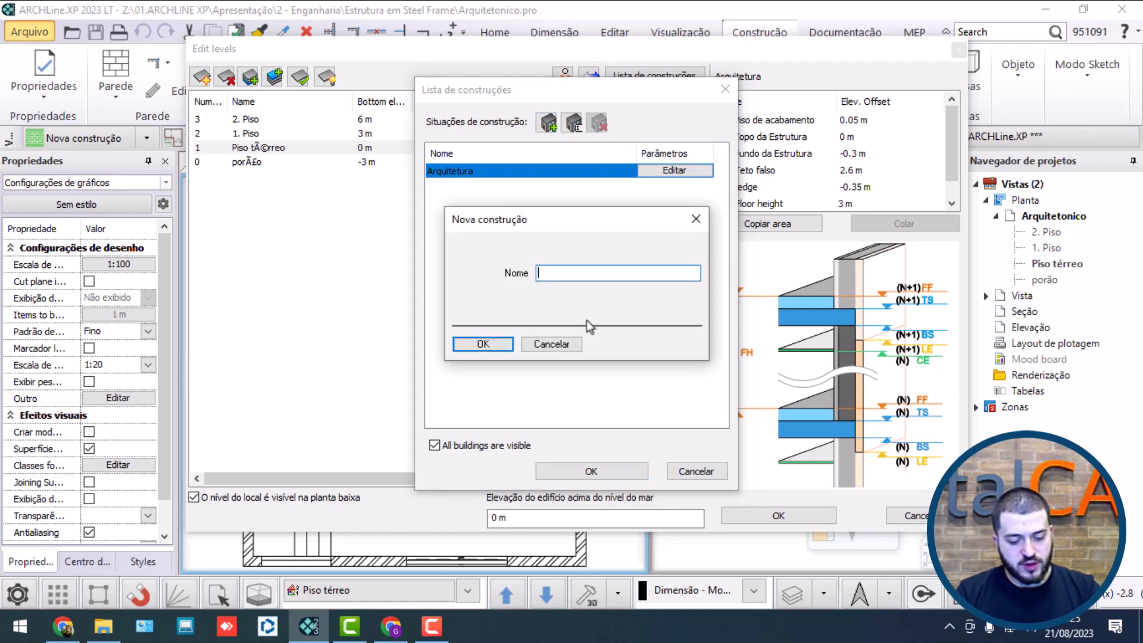
type("Estrutura")
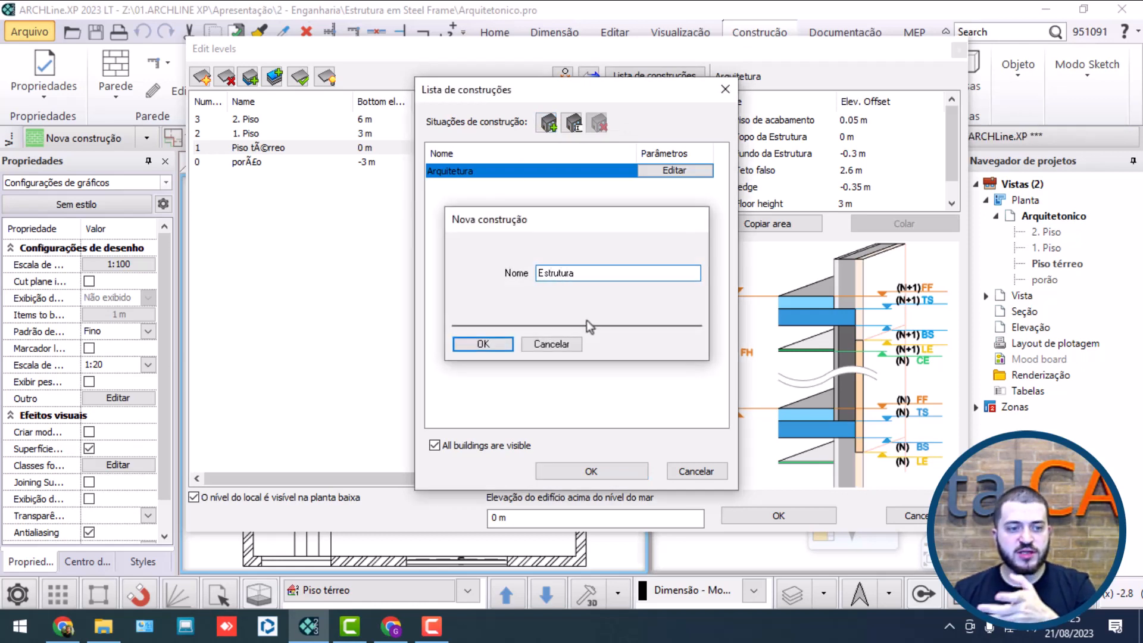
key("Return")
left_click(601, 330)
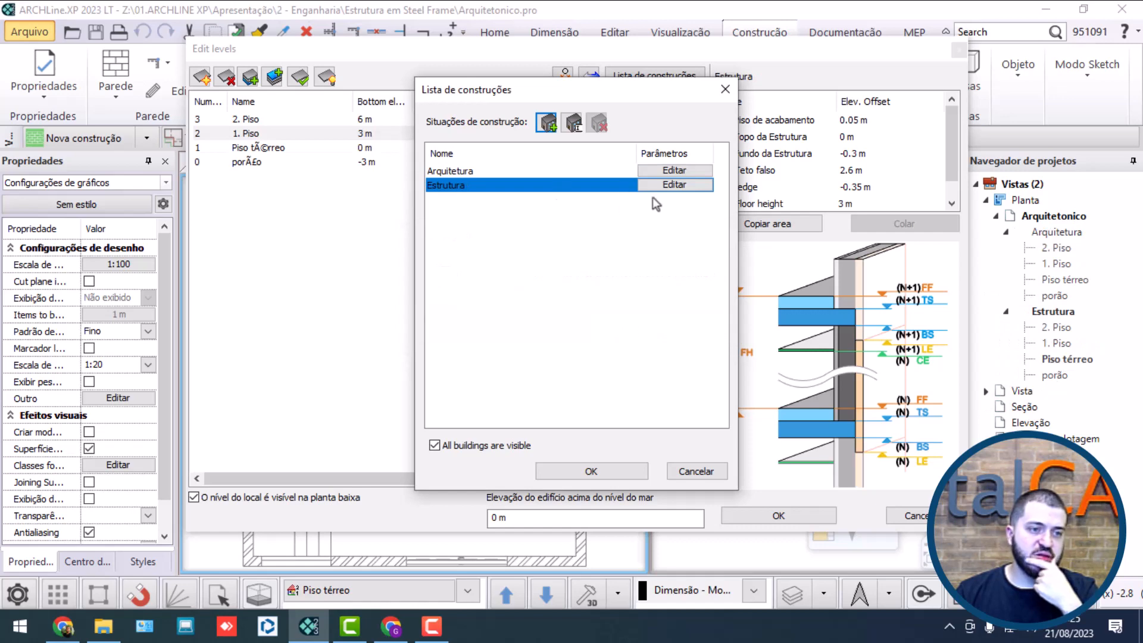
left_click(583, 472)
left_click(771, 518)
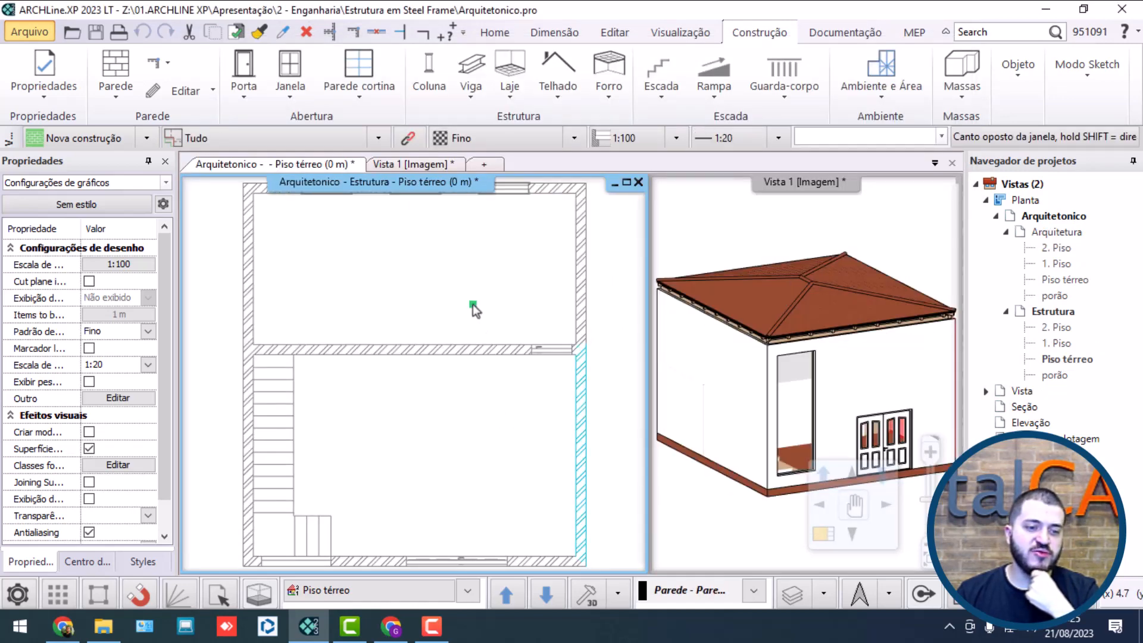
Step: Start a new slab on the Estrutura ground floor using the second slab style named 1 em camadas 30 r.c
scroll(405, 391, "down", 2)
middle_click_drag(405, 391, 410, 322)
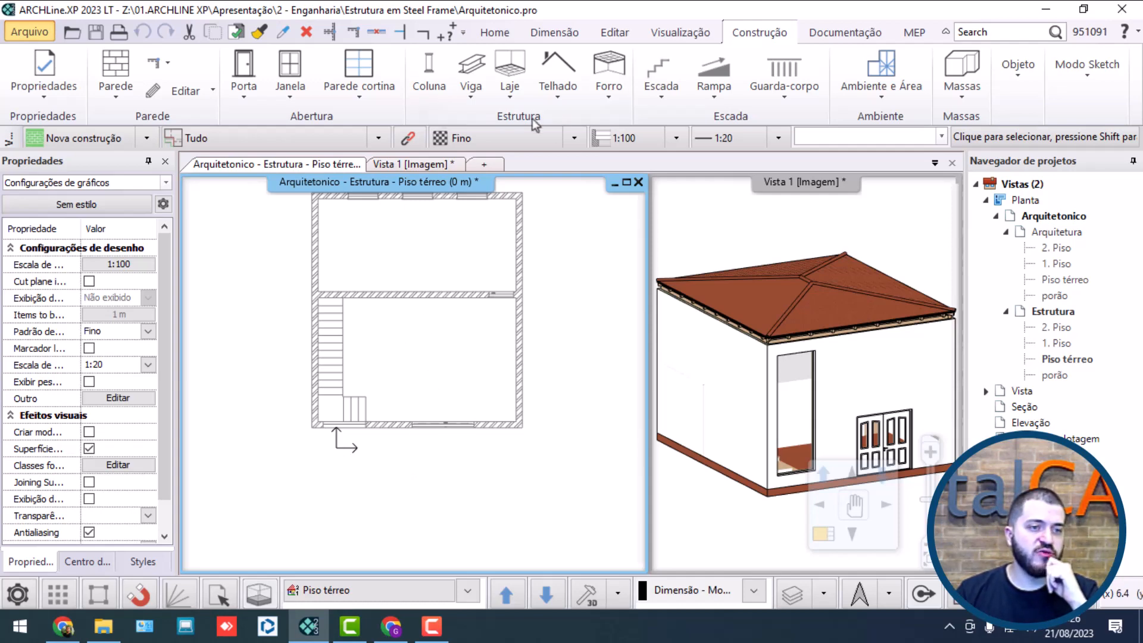
left_click(518, 96)
left_click(557, 129)
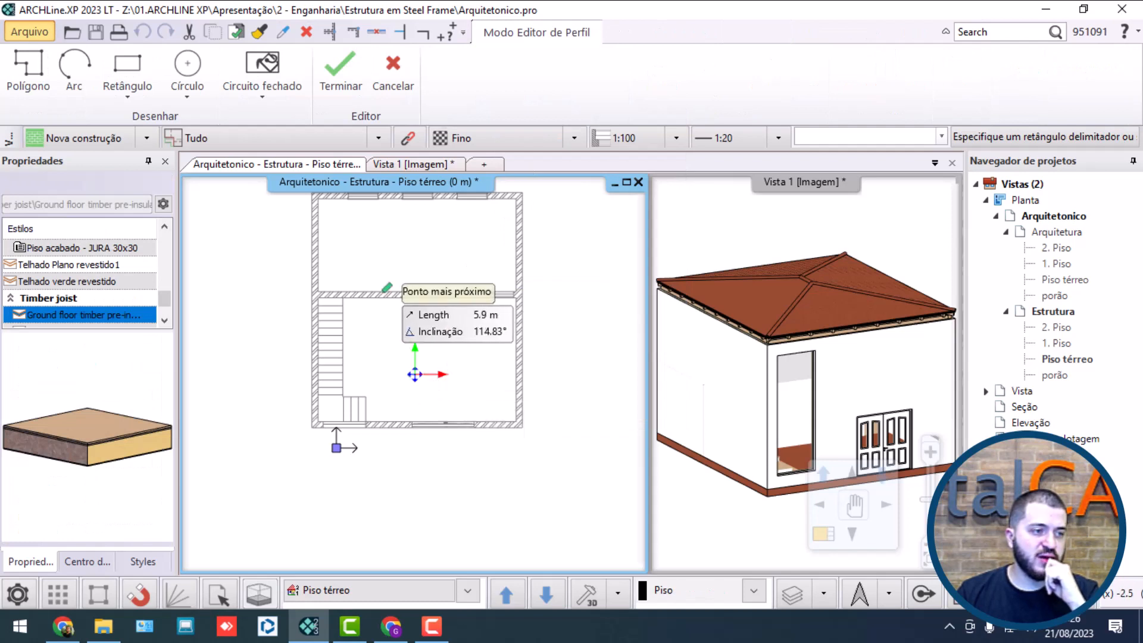
scroll(99, 273, "up", 10)
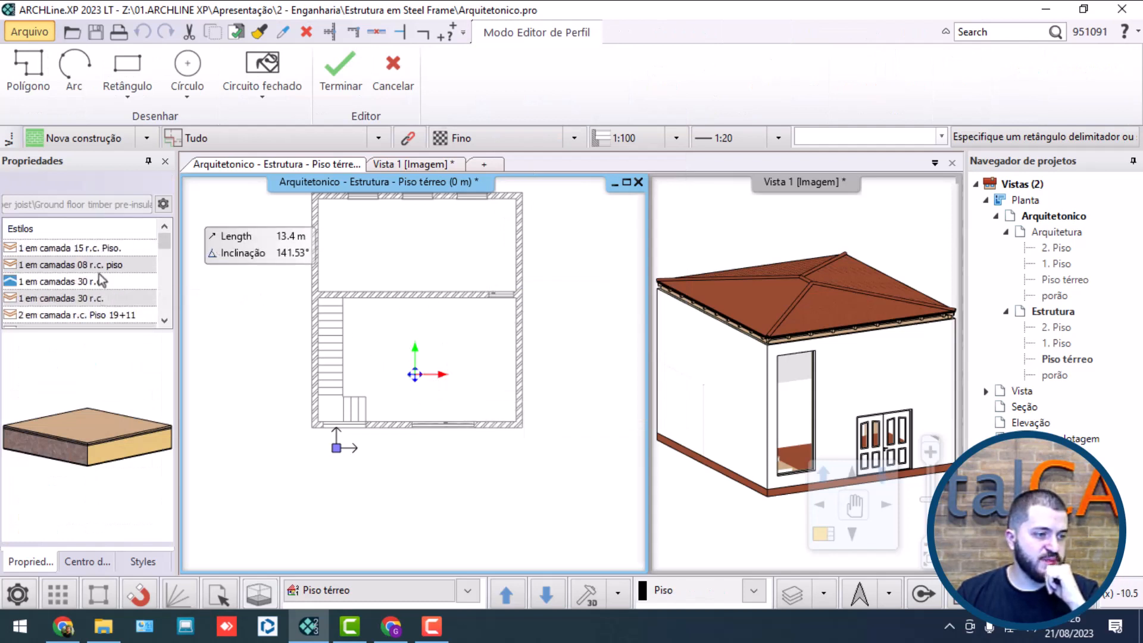
scroll(98, 274, "down", 8)
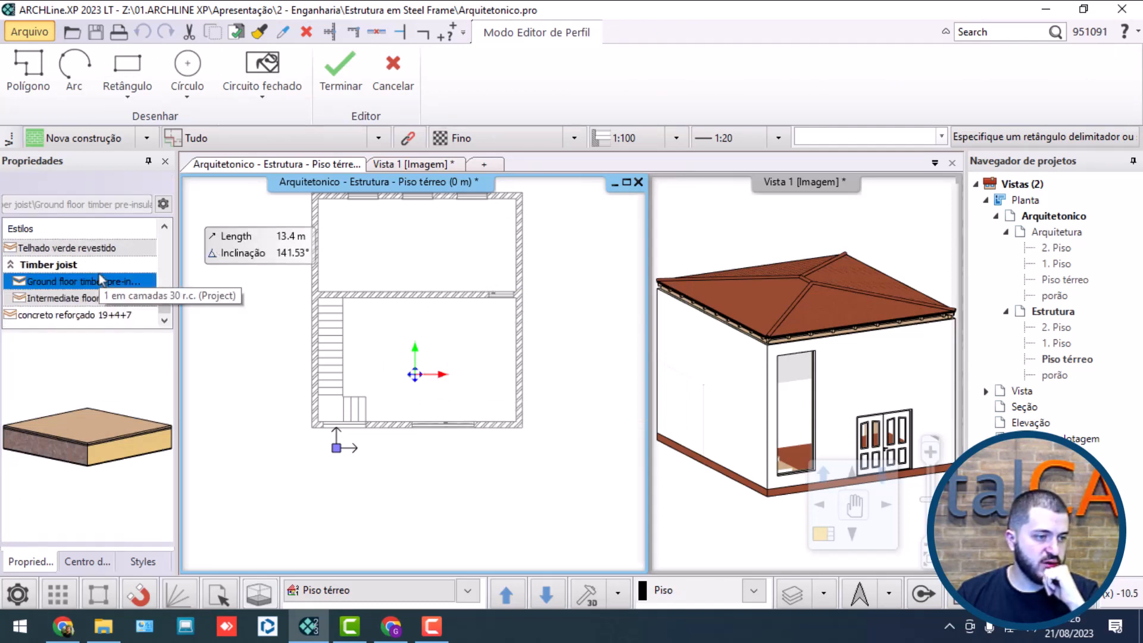
scroll(99, 275, "up", 10)
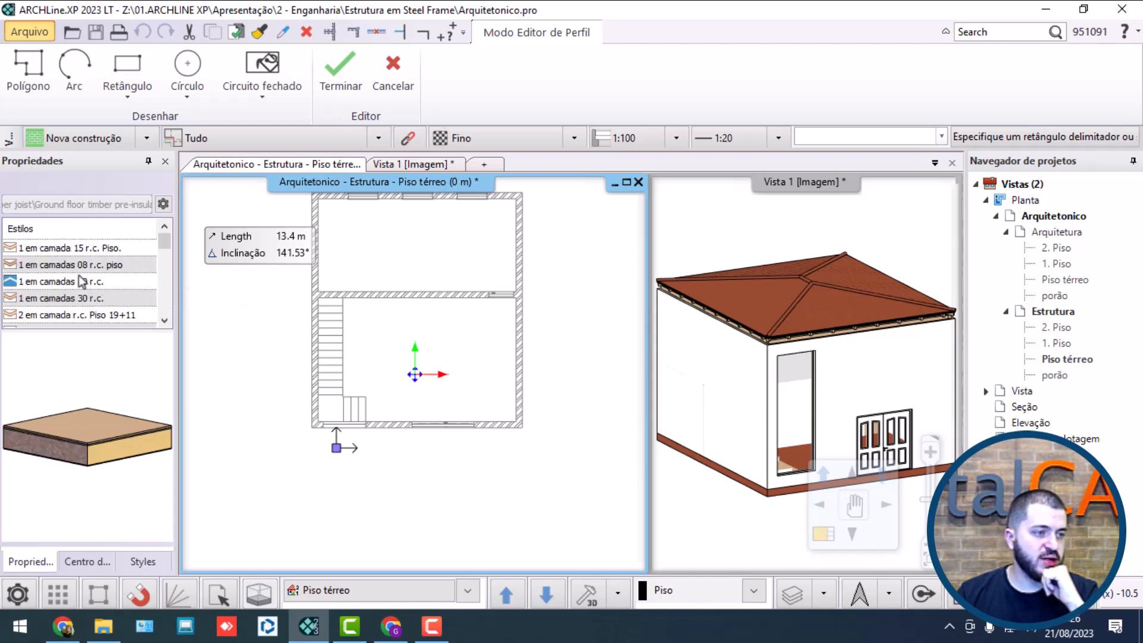
left_click(81, 281)
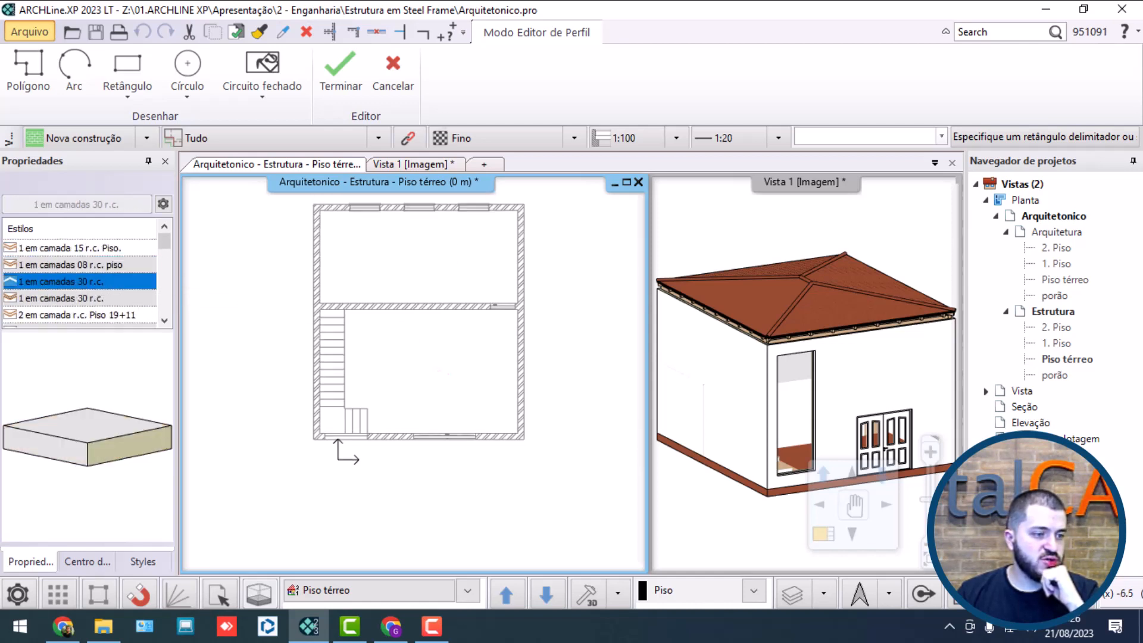
left_click(98, 298)
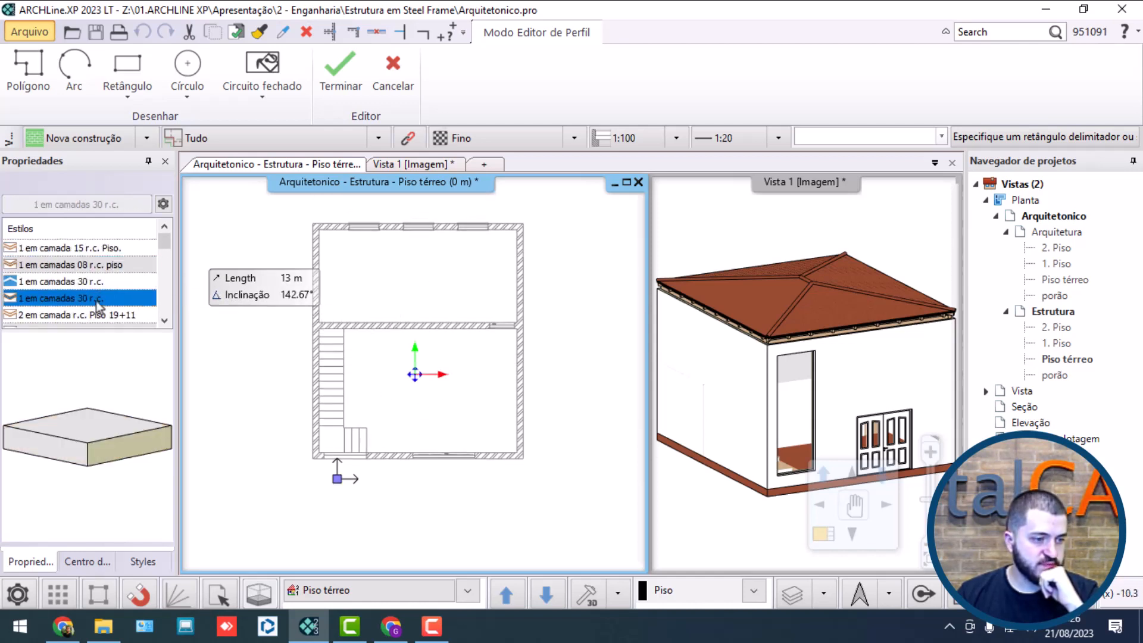
Step: Draw the slab as a rectangle between opposite outer corners of the building's exterior walls
scroll(287, 203, "up", 3)
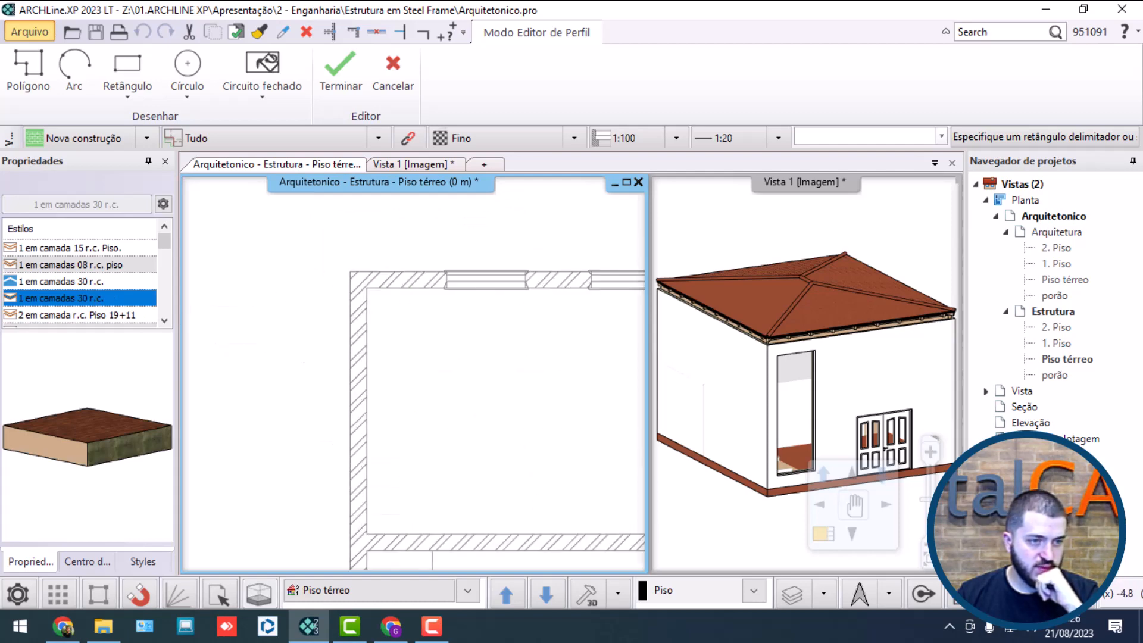
left_click(118, 69)
left_click(350, 272)
scroll(396, 470, "down", 3)
scroll(397, 476, "down", 1)
middle_click_drag(397, 476, 315, 260)
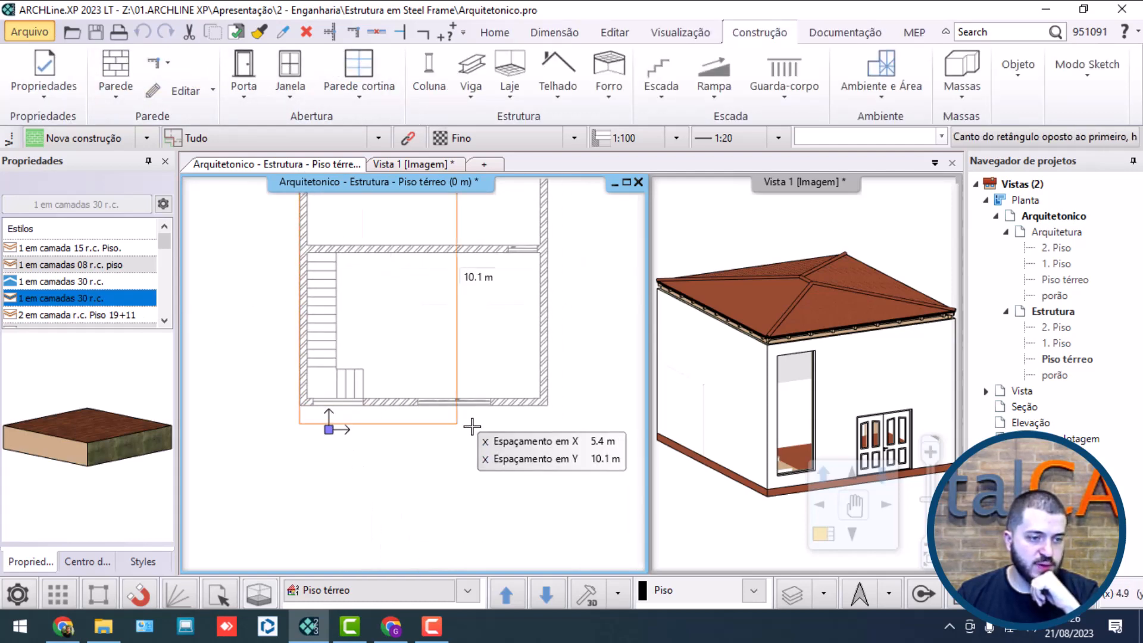
scroll(550, 448, "up", 3)
left_click(534, 365)
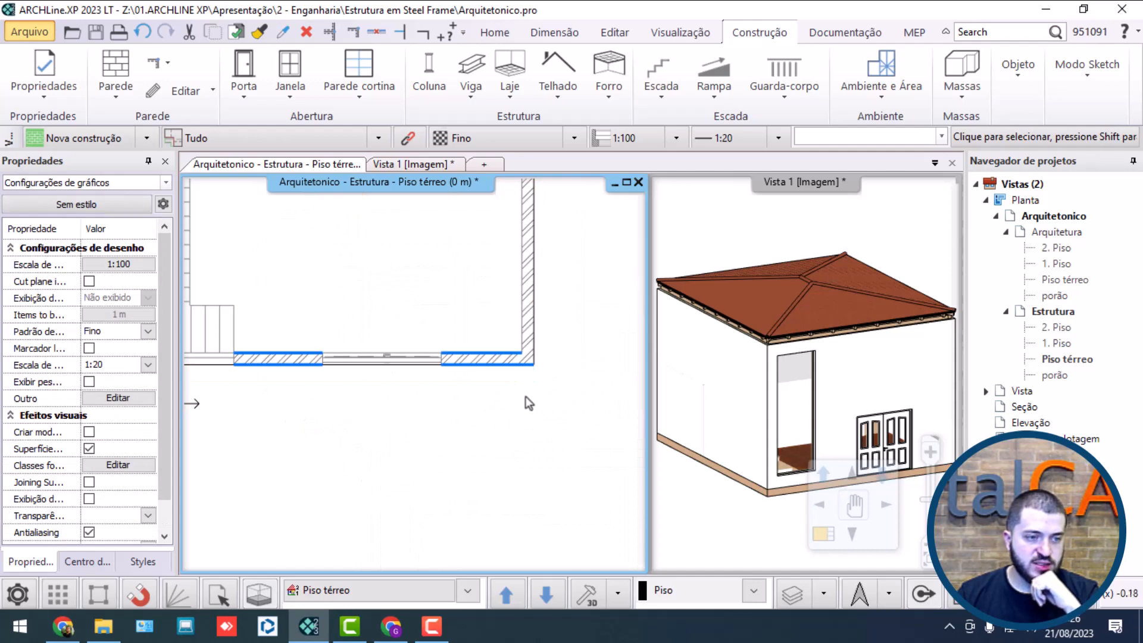
left_click(584, 439)
left_click(723, 472)
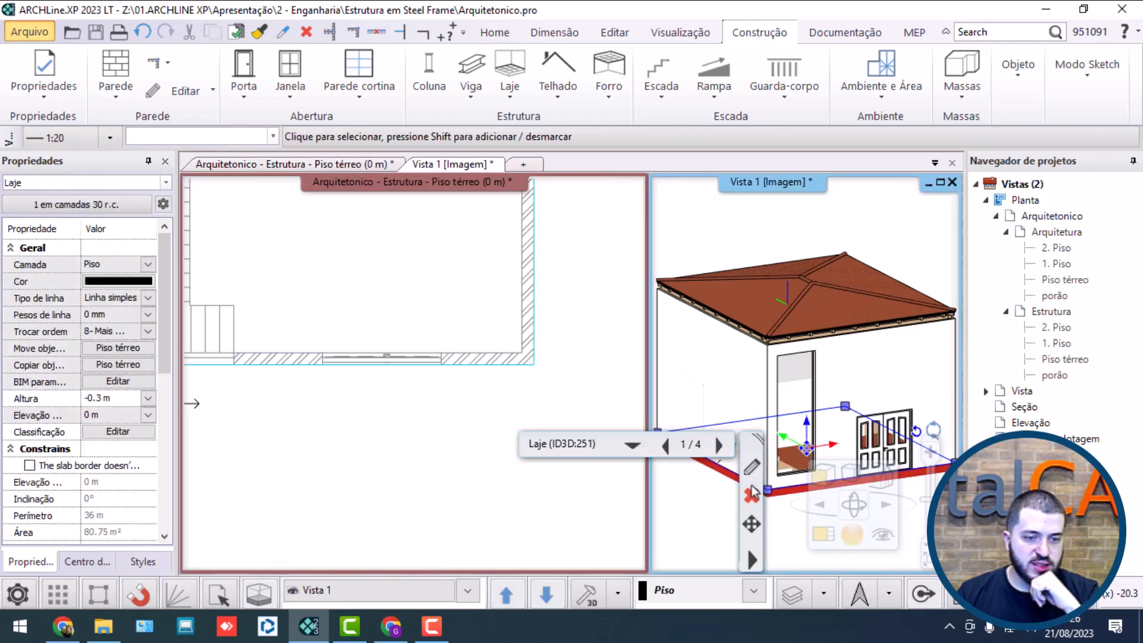
left_click(753, 468)
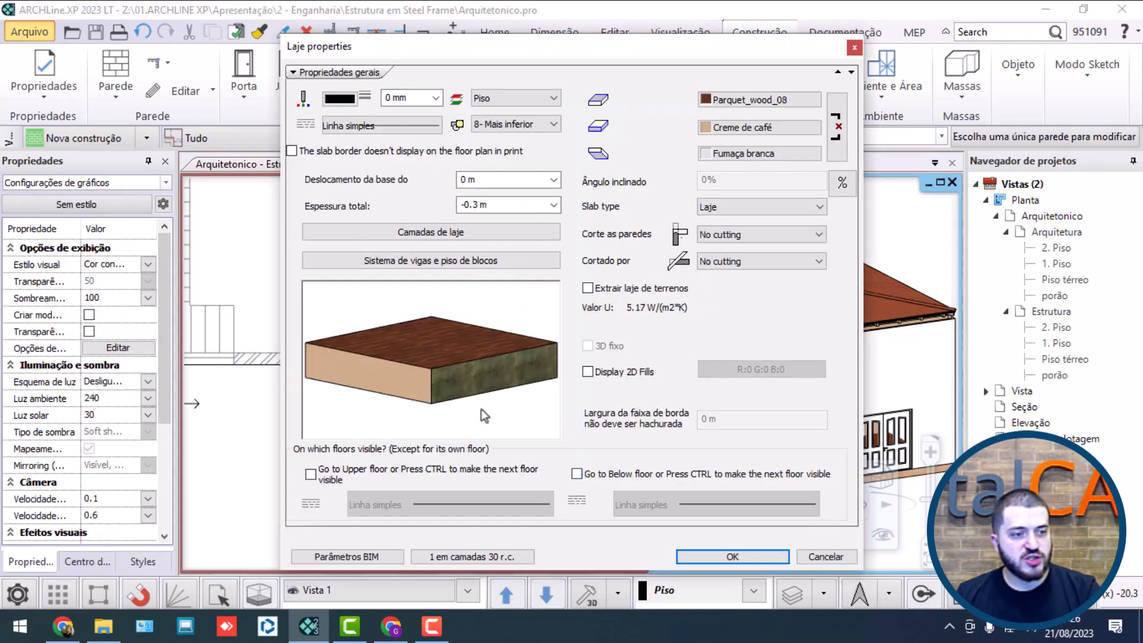
key("Escape")
Step: Link the ground slab's surface materials and set them to Concreto3 in its properties
left_click(226, 366)
left_click(225, 365)
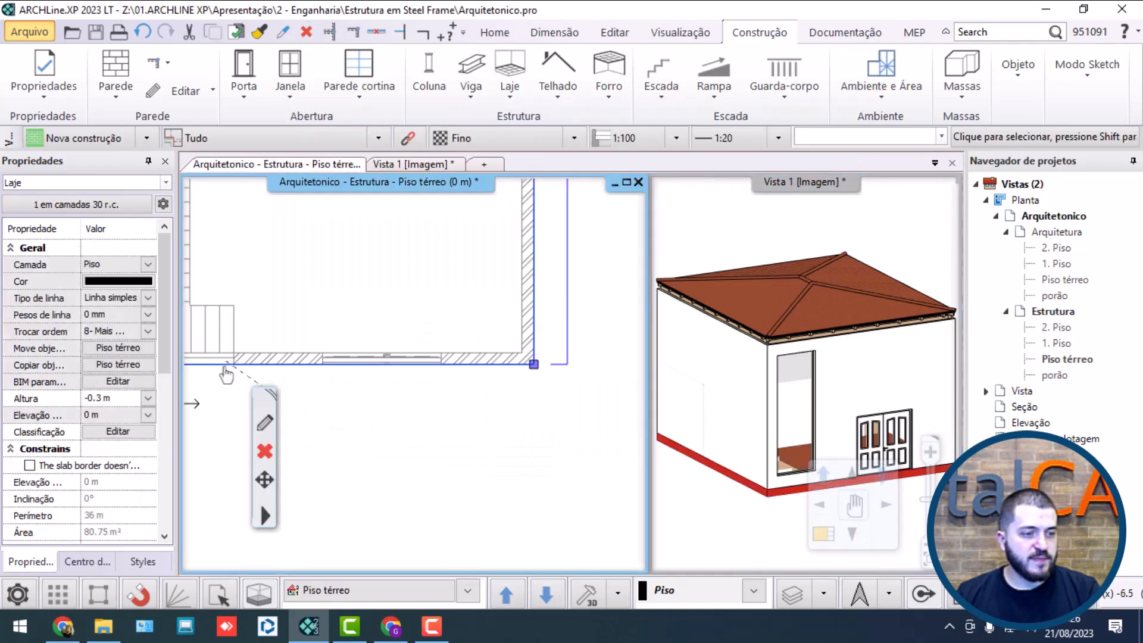
left_click(269, 423)
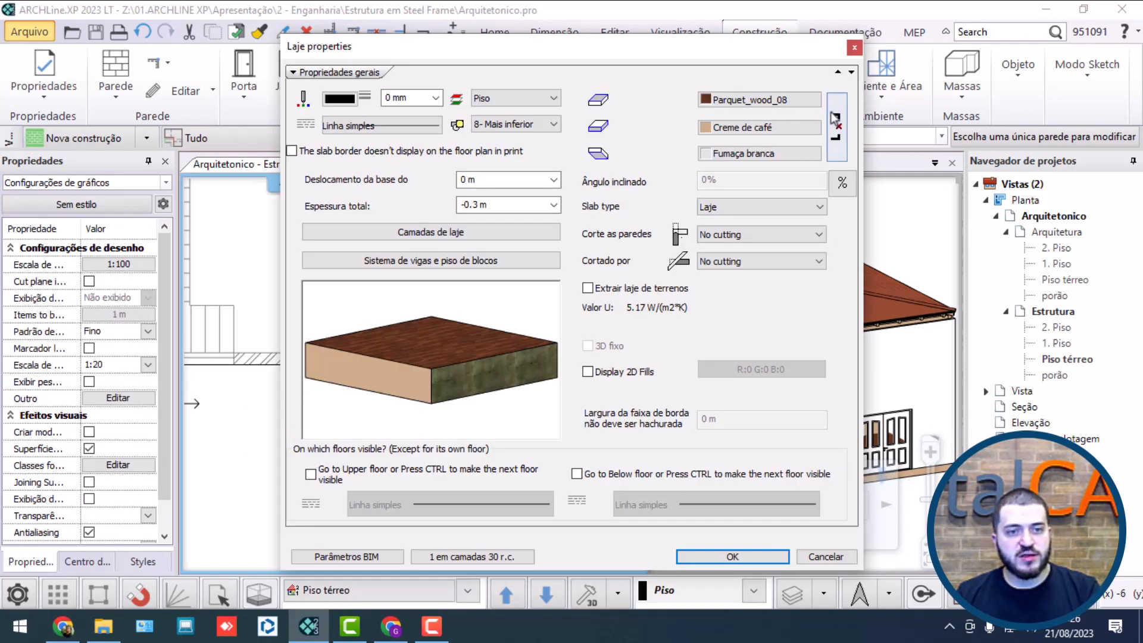
left_click(835, 118)
left_click(758, 99)
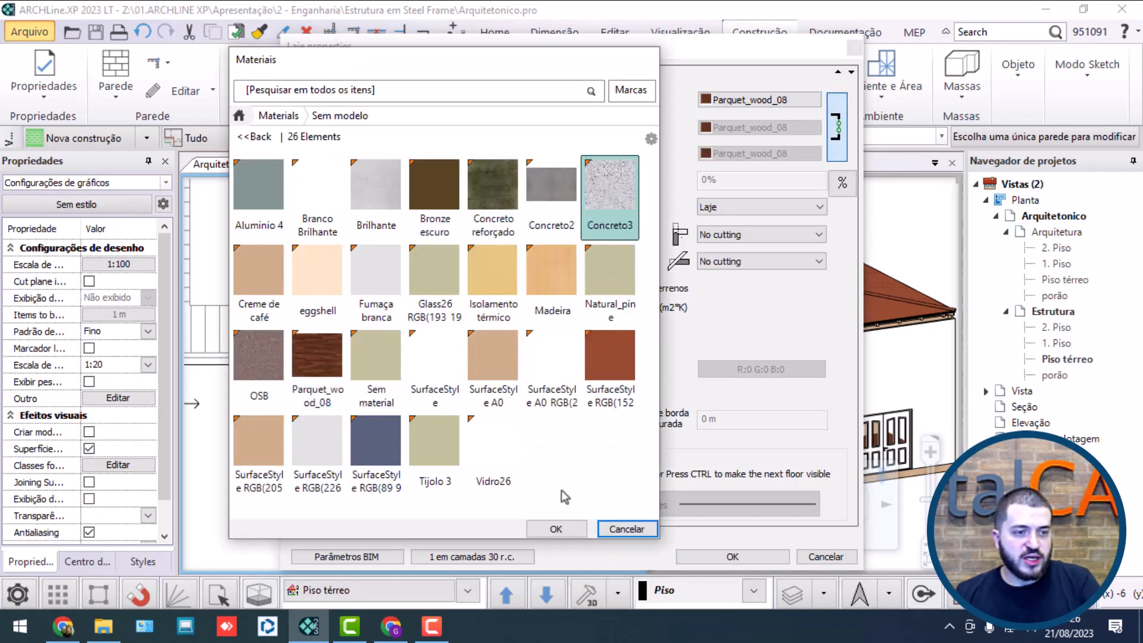
left_click(575, 532)
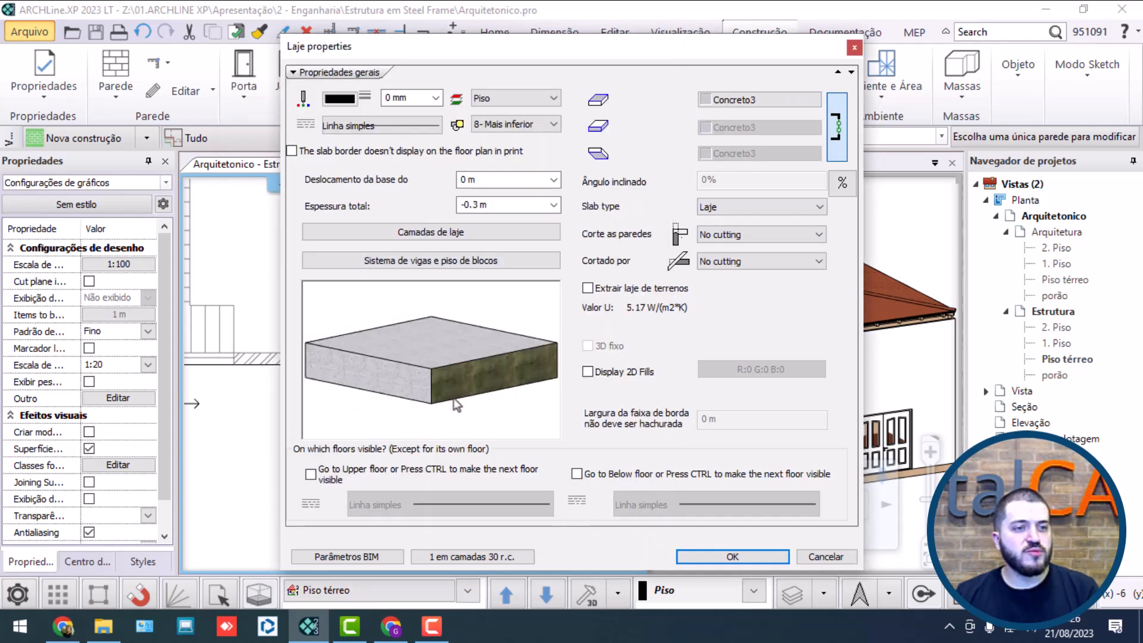
Step: Set the slab's colour, line weight and line type to Layer, apply the properties and check the slab in 3D
left_click(340, 98)
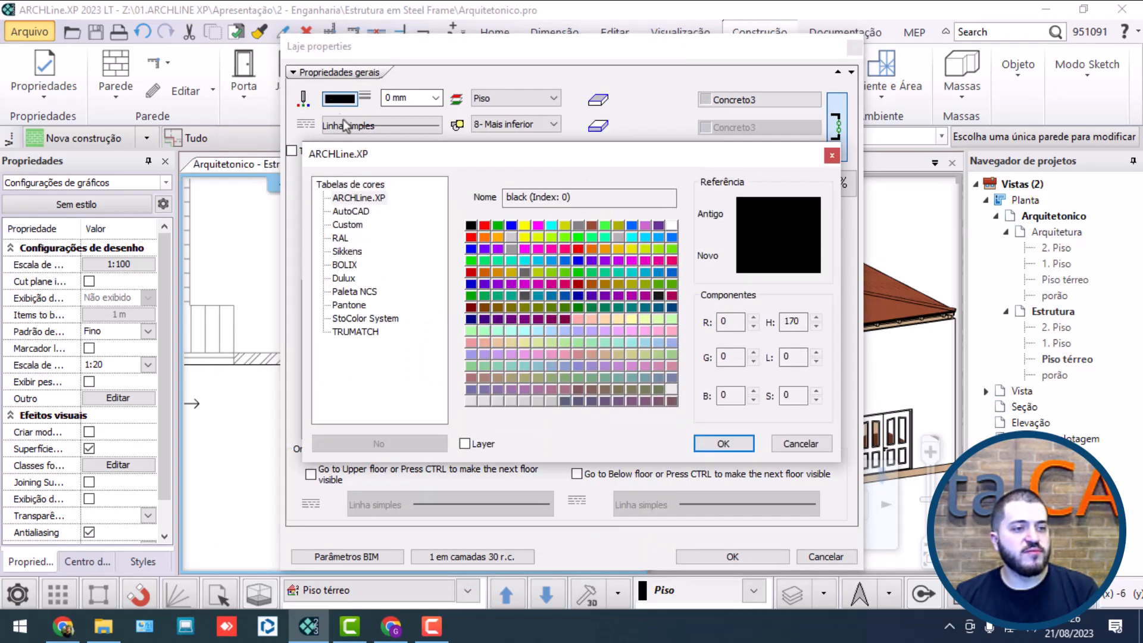
left_click(470, 444)
left_click(721, 444)
left_click(436, 98)
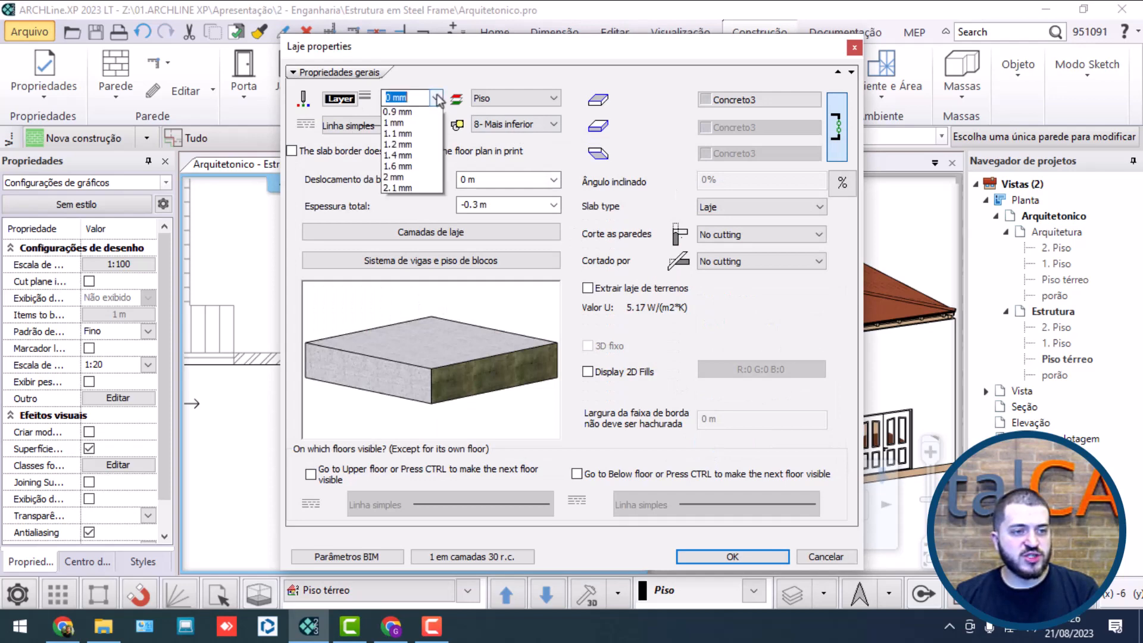
left_click(423, 113)
left_click(407, 130)
left_click(442, 132)
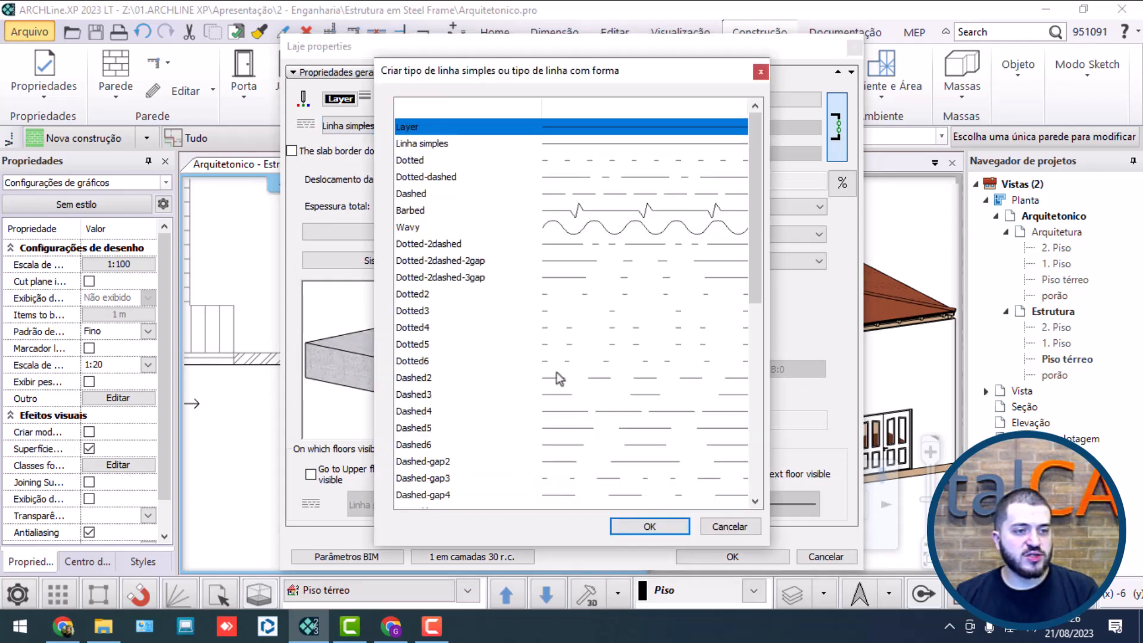
left_click(649, 526)
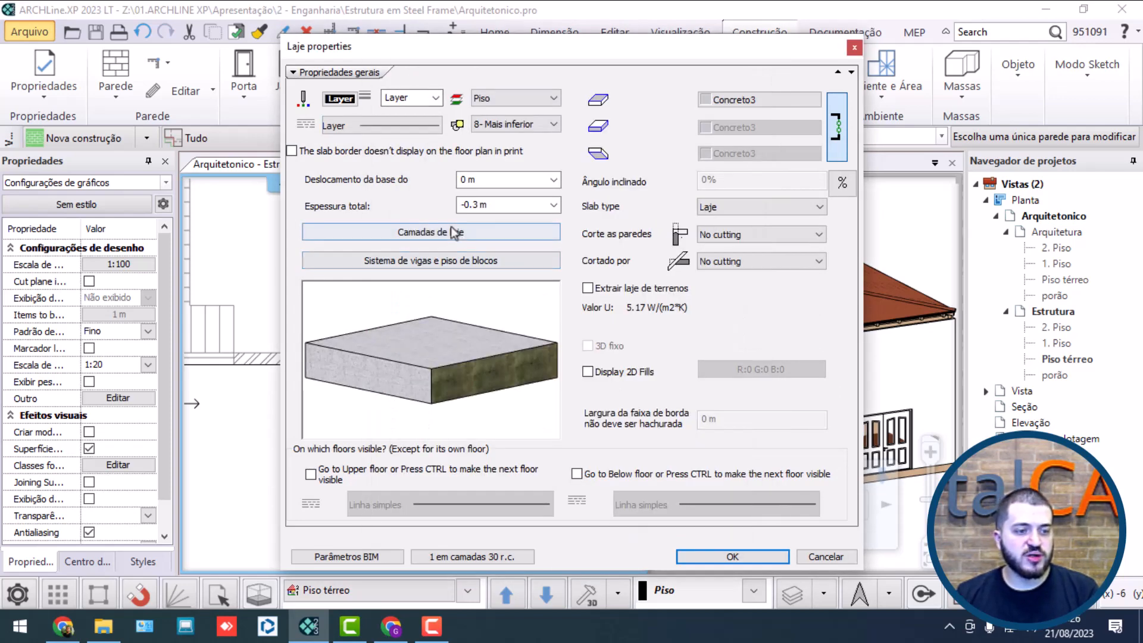
left_click(717, 556)
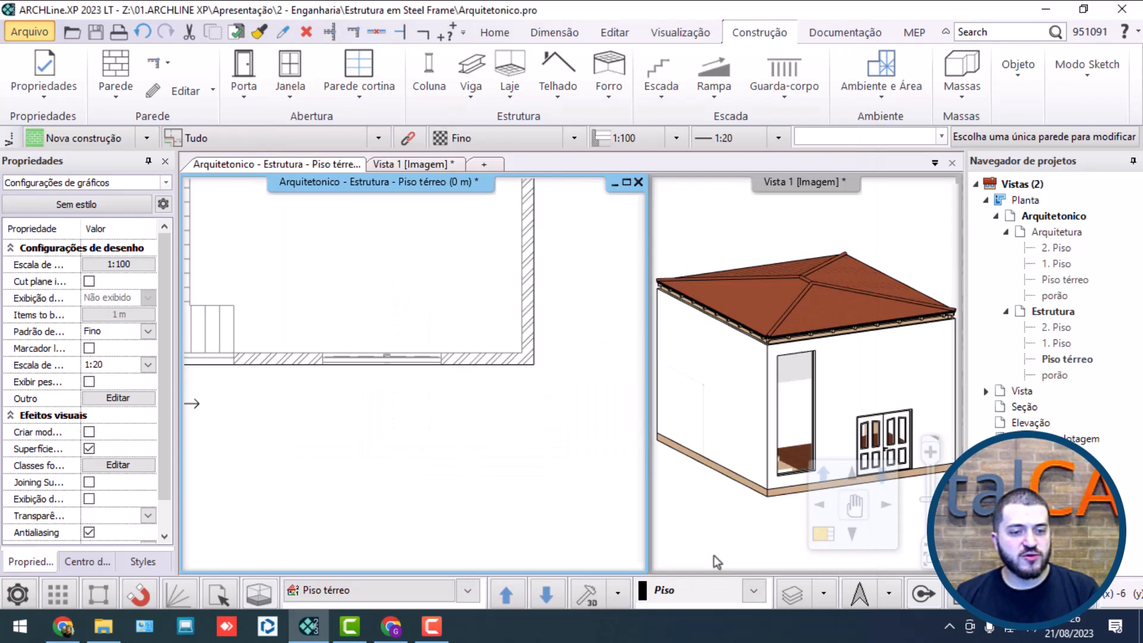
left_click(694, 384)
middle_click_drag(792, 488, 809, 340)
scroll(809, 340, "up", 3)
scroll(760, 377, "up", 6)
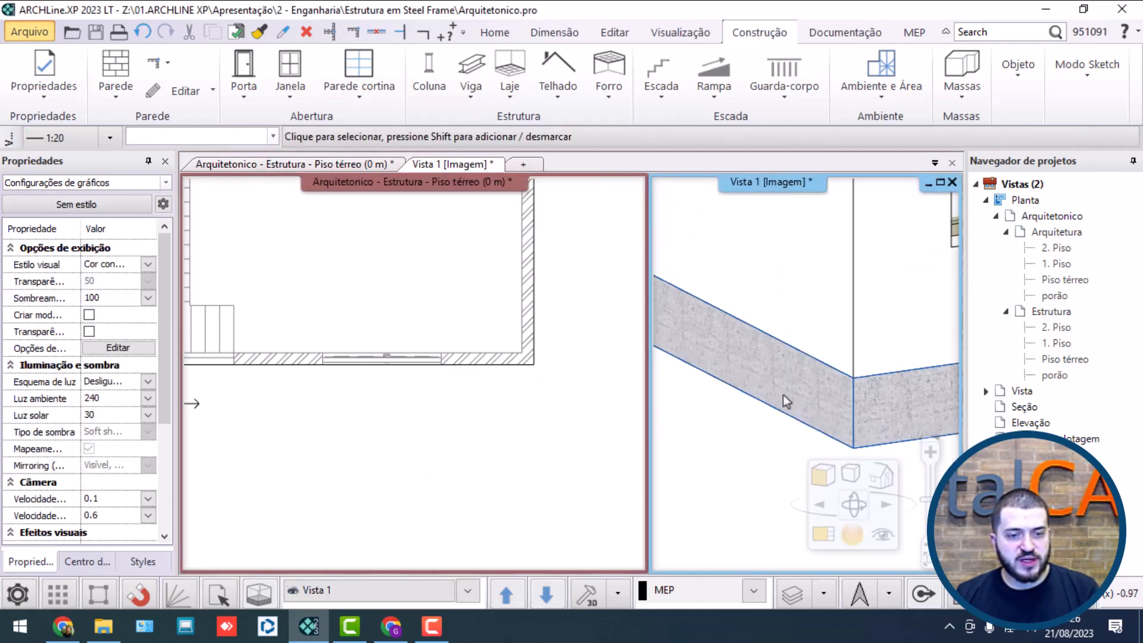
scroll(783, 395, "down", 5)
Step: Switch to PDF Pronto.pdf in Chrome, examine the section's foundation edge, columns and roof, and return to ARCHLine.XP
left_click(81, 632)
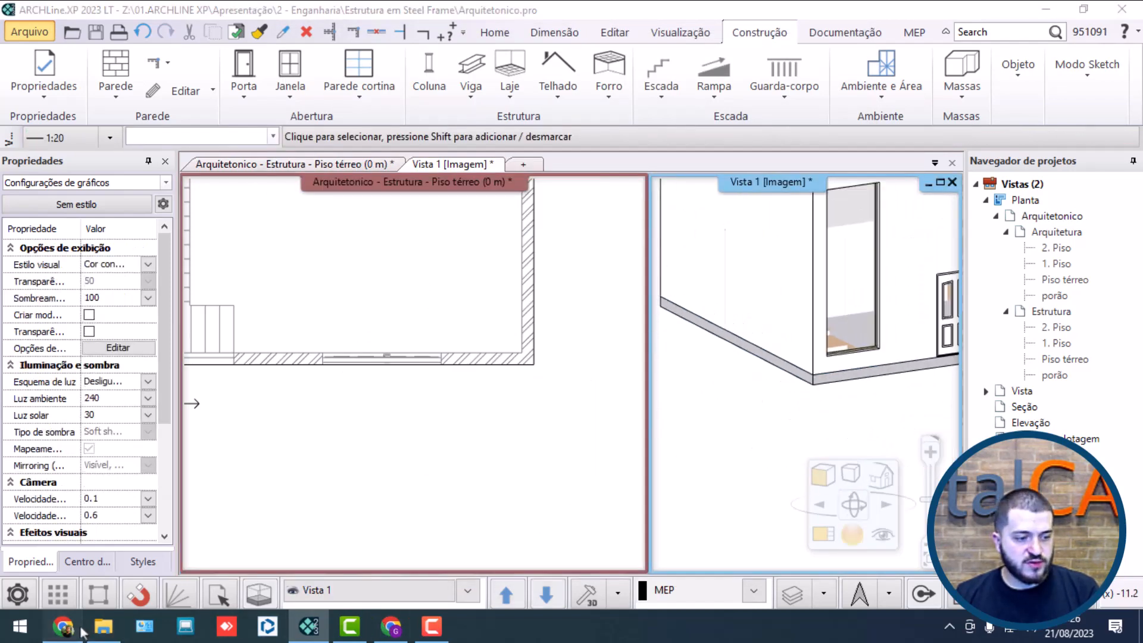
scroll(433, 546, "up", 3, "ctrl")
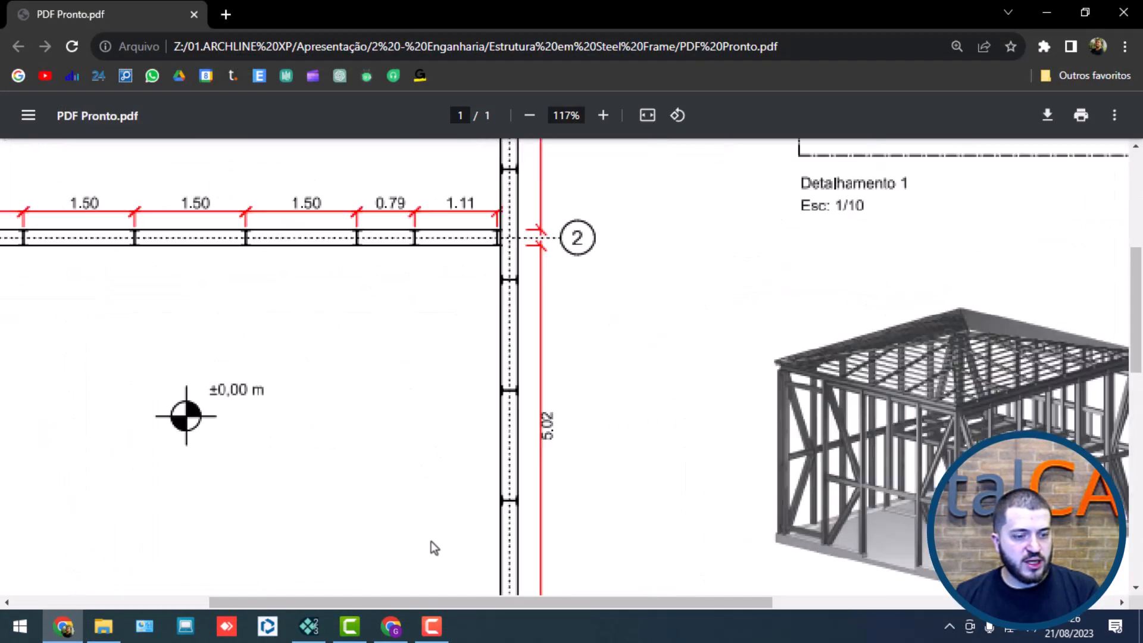
scroll(659, 451, "down", 10)
scroll(499, 439, "up", 10, "ctrl")
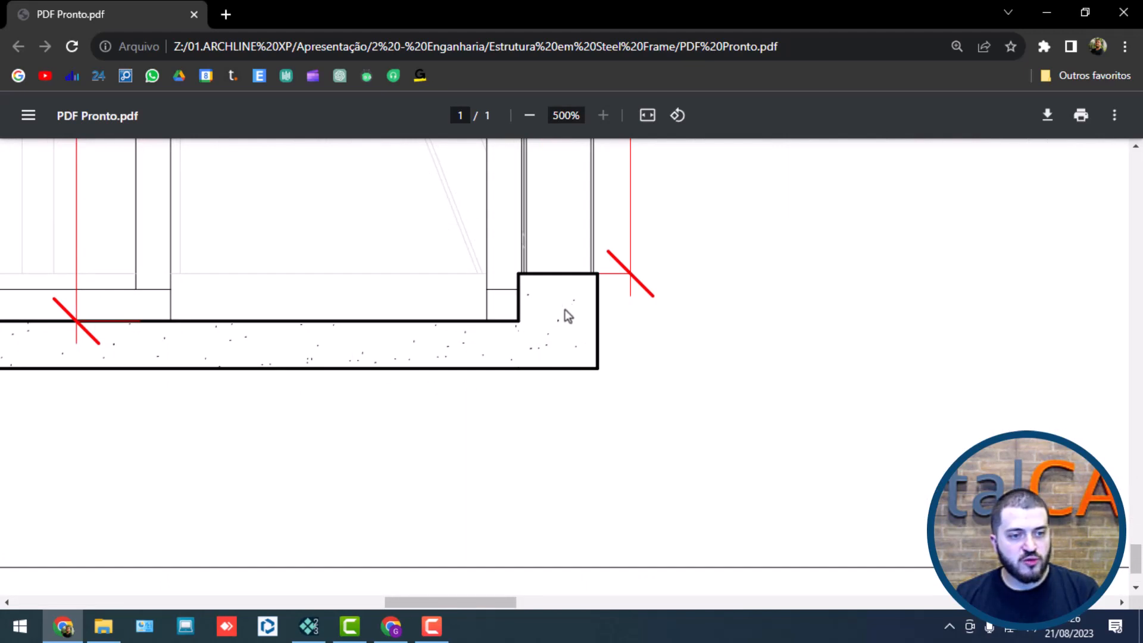
scroll(559, 309, "down", 5, "ctrl")
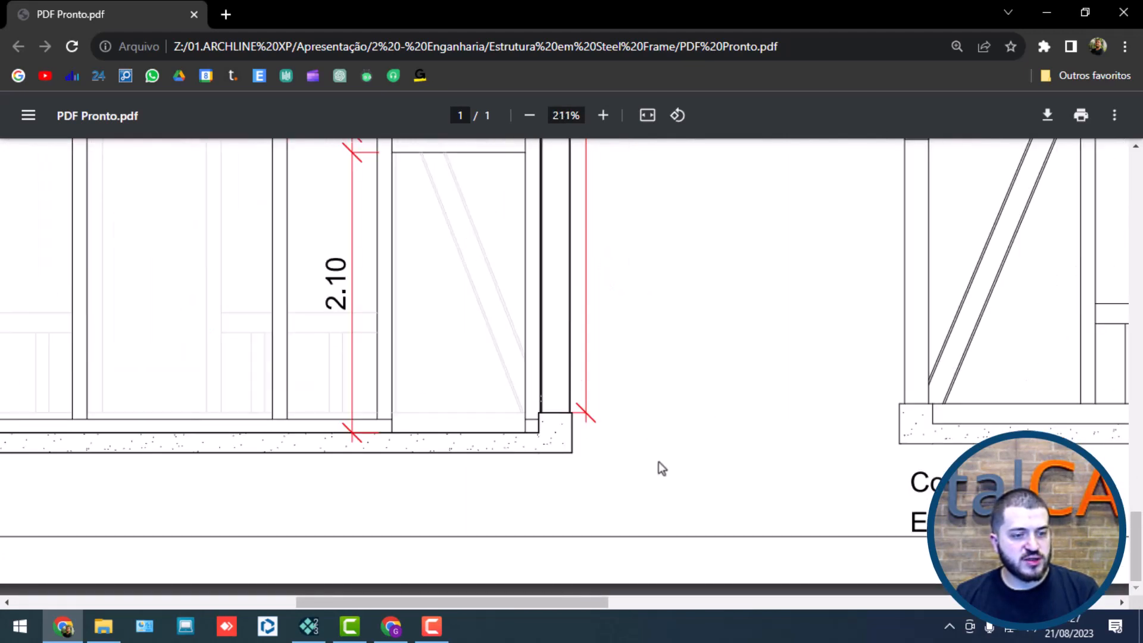
scroll(661, 467, "up", 4)
scroll(557, 304, "up", 9)
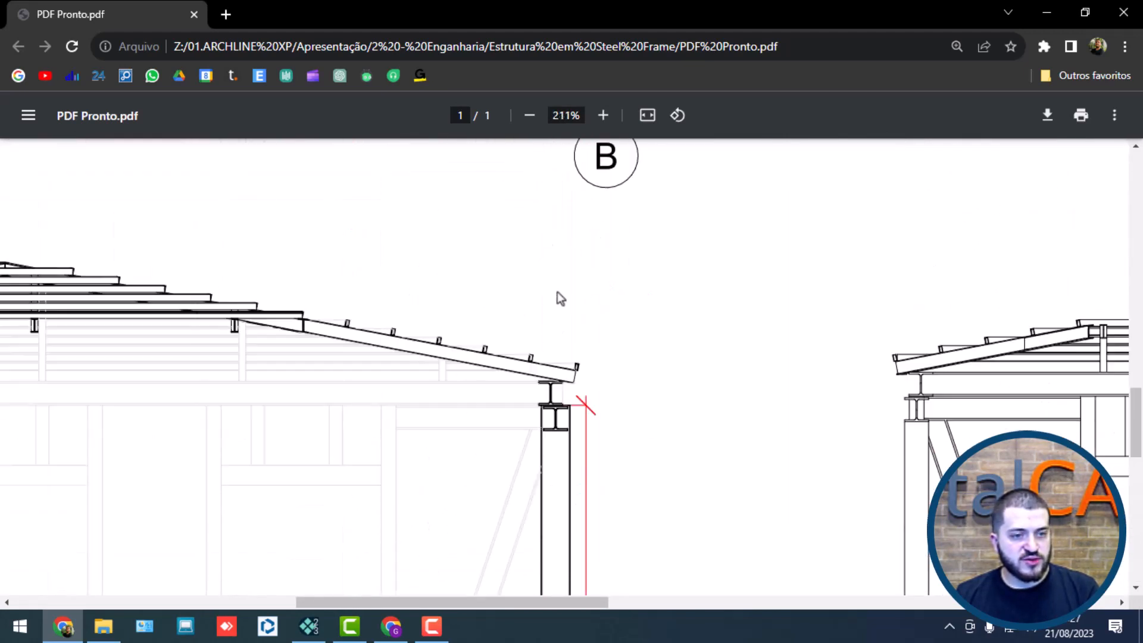
scroll(552, 398, "down", 13)
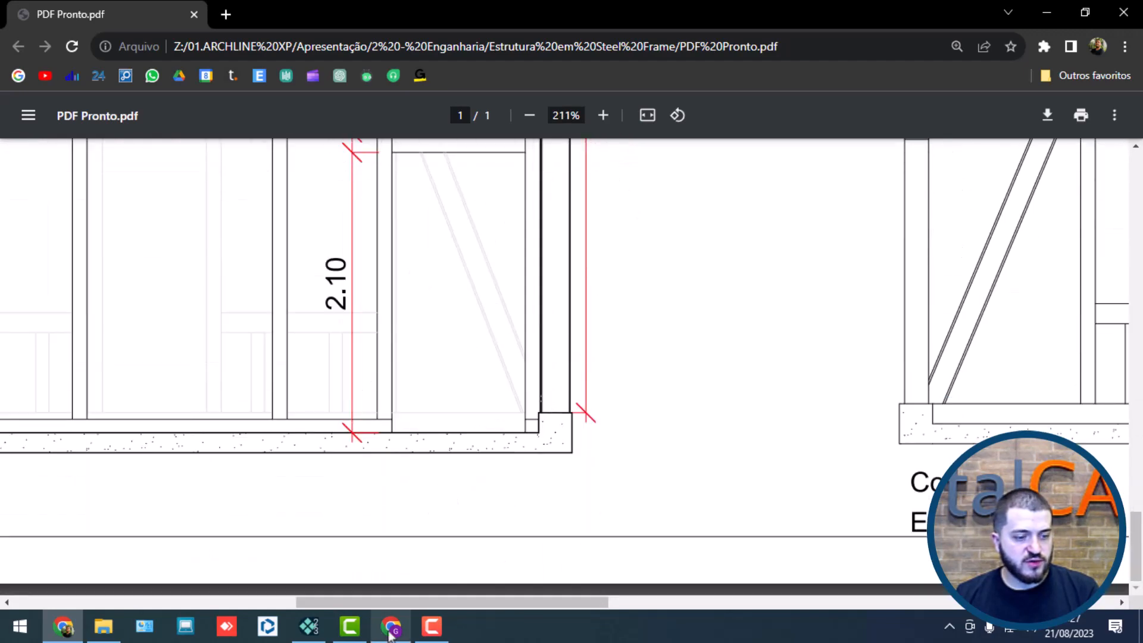
left_click(309, 625)
left_click(483, 354)
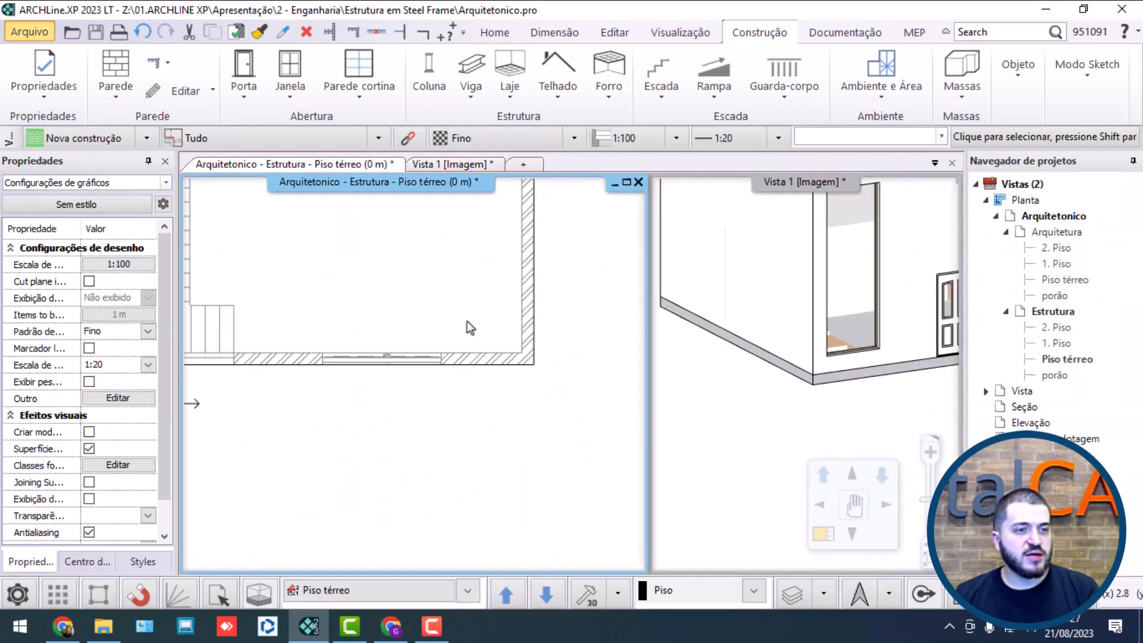
left_click(470, 100)
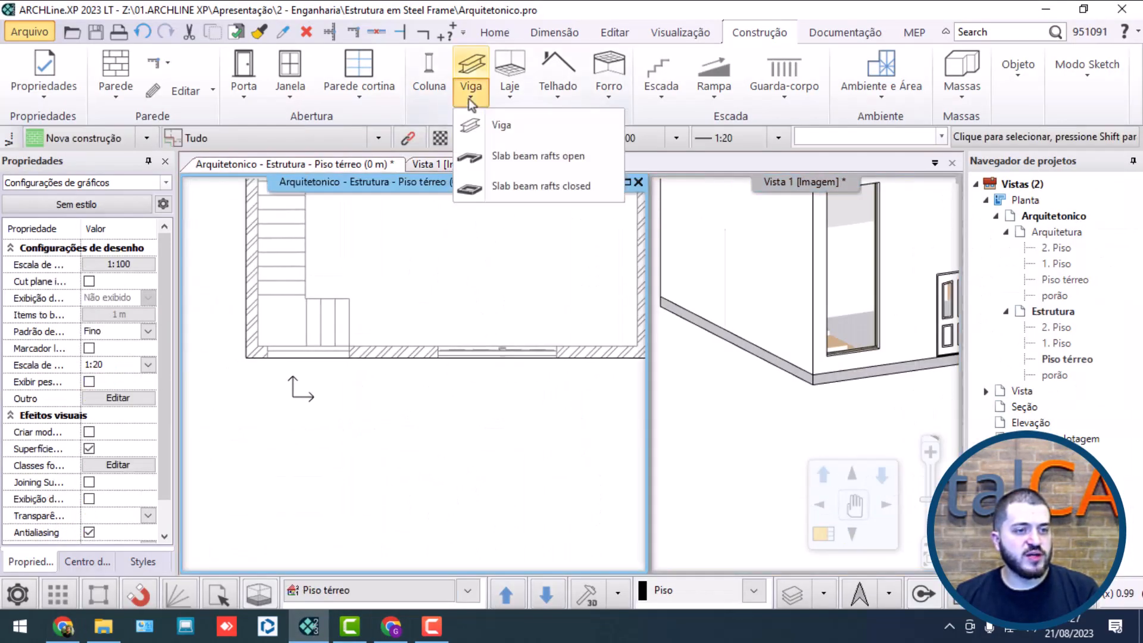
left_click(493, 124)
key("Escape")
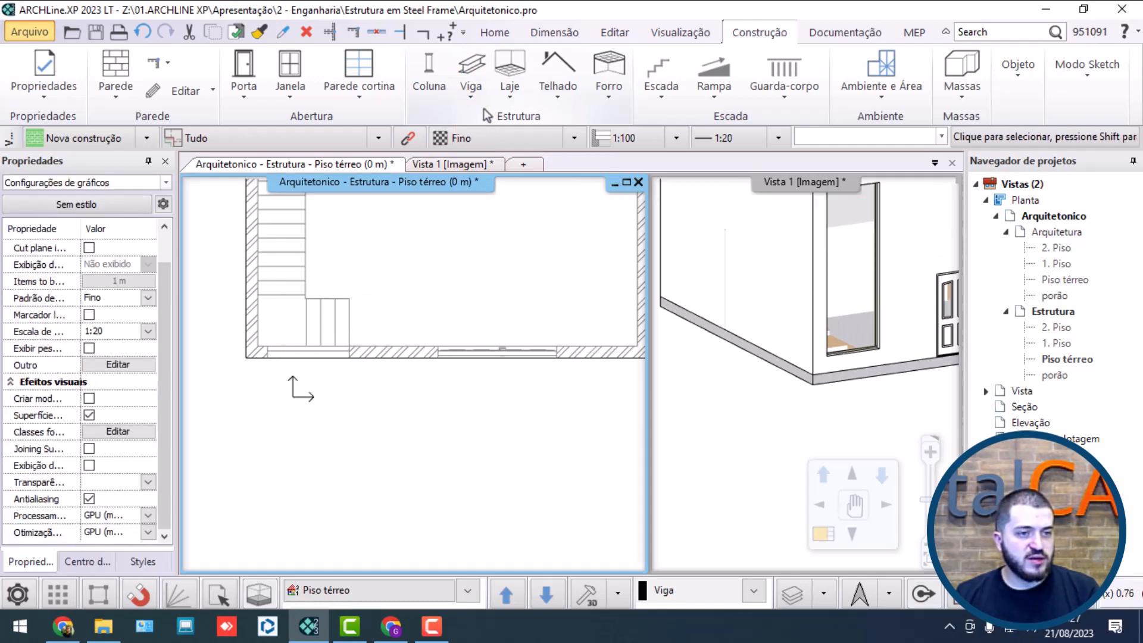
Step: Start an open slab beam raft in the Reinforced concrete beam style from the front door's left jamb, along the outer front and left walls to the rear corner
left_click(471, 97)
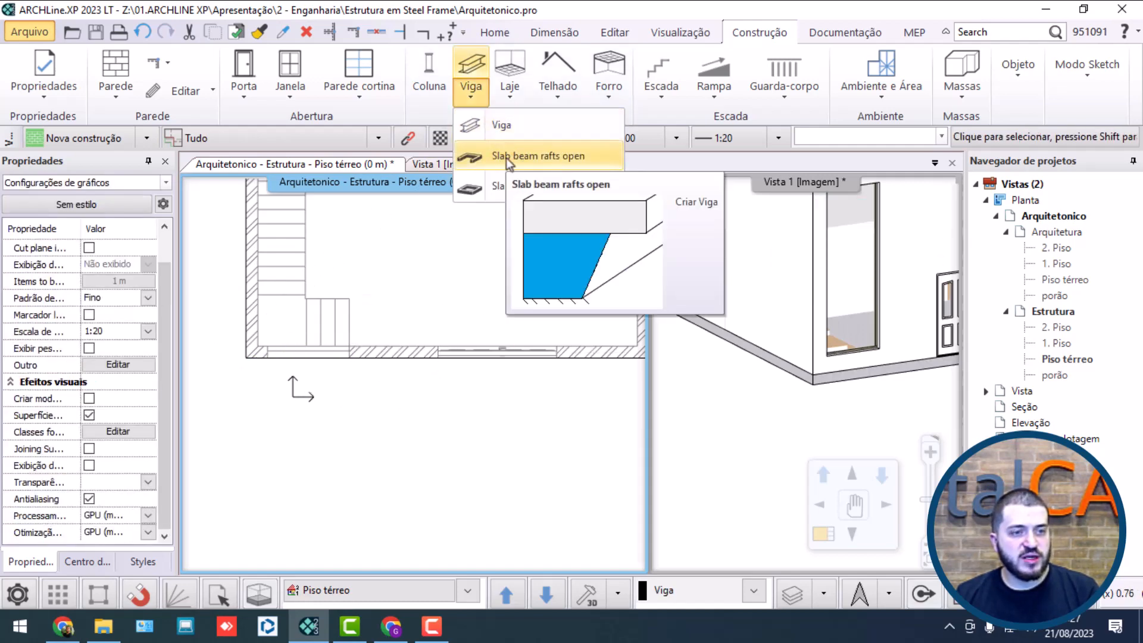
left_click(534, 156)
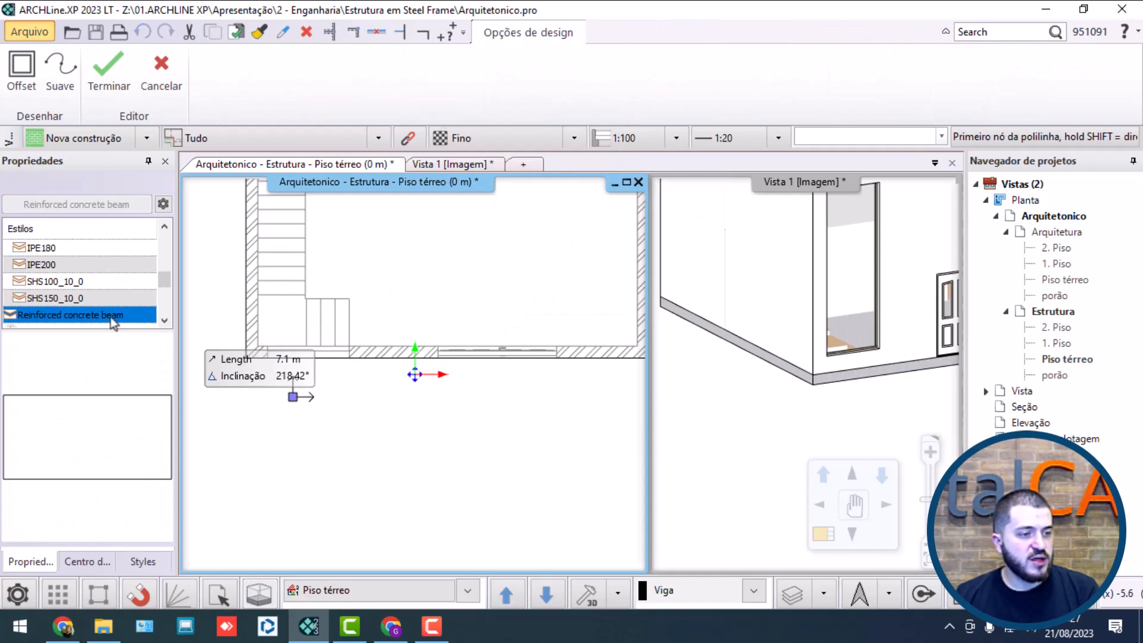
left_click(438, 357)
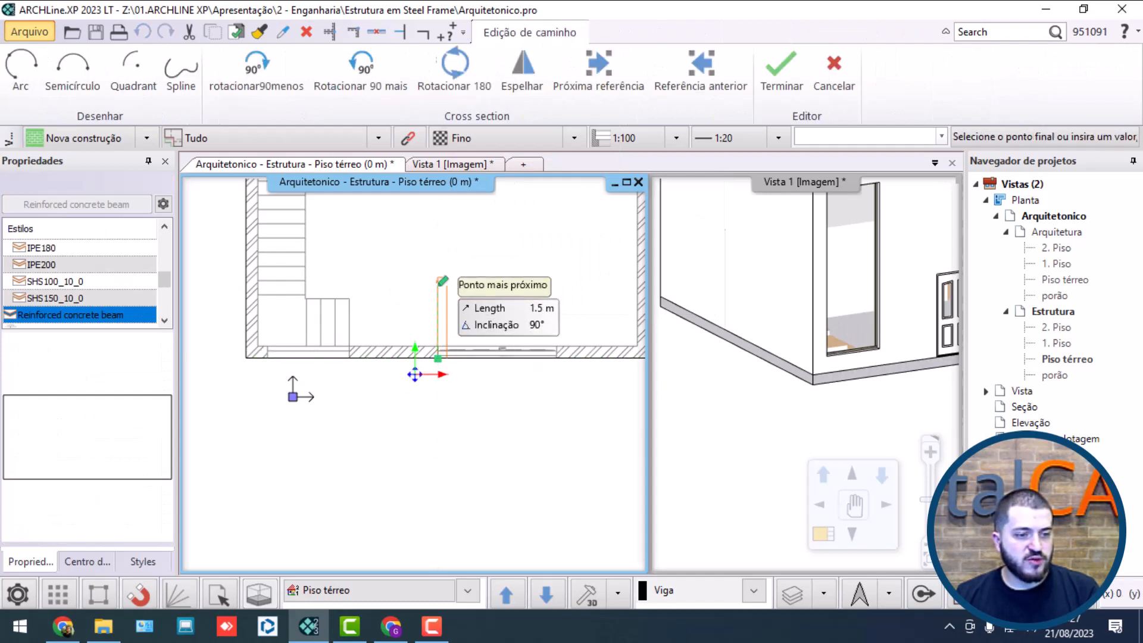
left_click(245, 358)
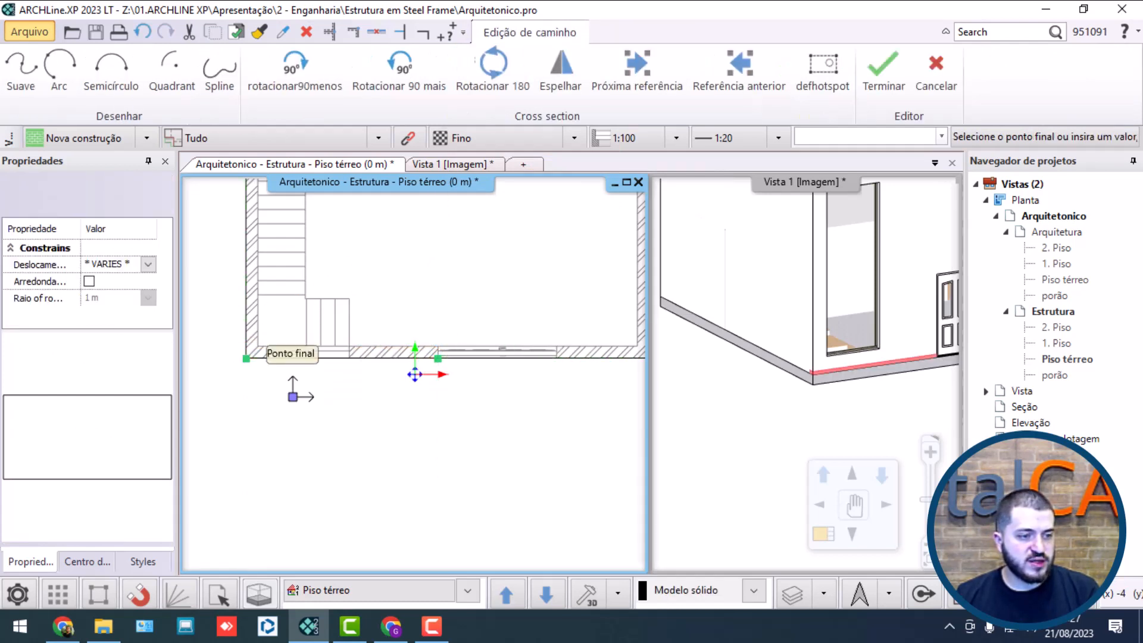
middle_click_drag(268, 238, 286, 496)
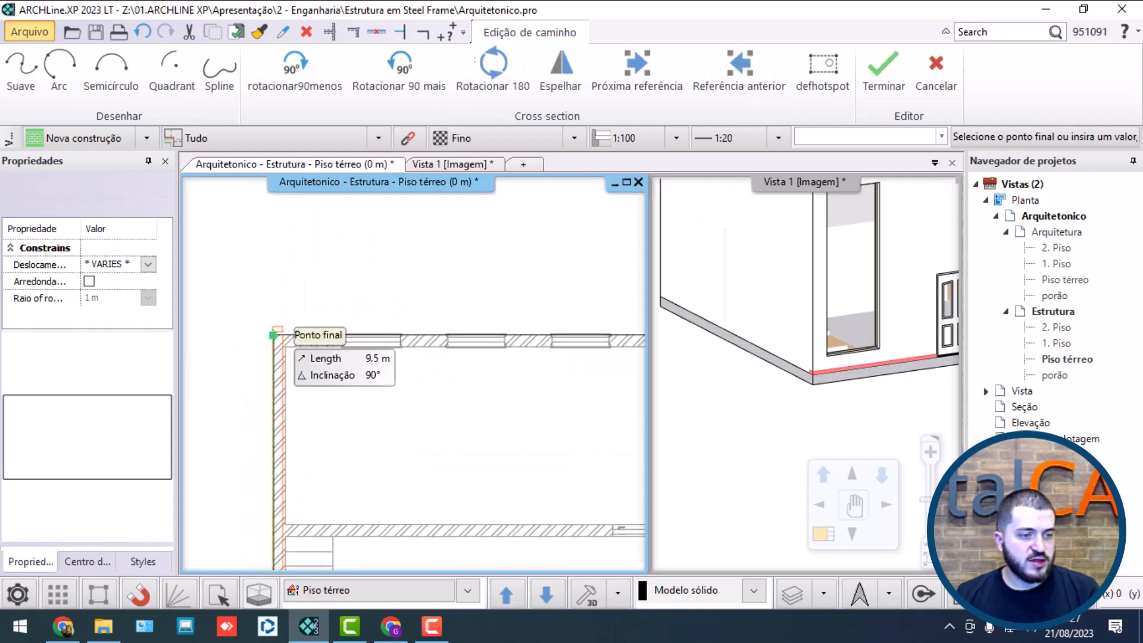
left_click(286, 344)
Step: Continue the beam along the outer rear and right walls, return along the front wall to the door's right jamb, and finish it
middle_click_drag(412, 357, 238, 320)
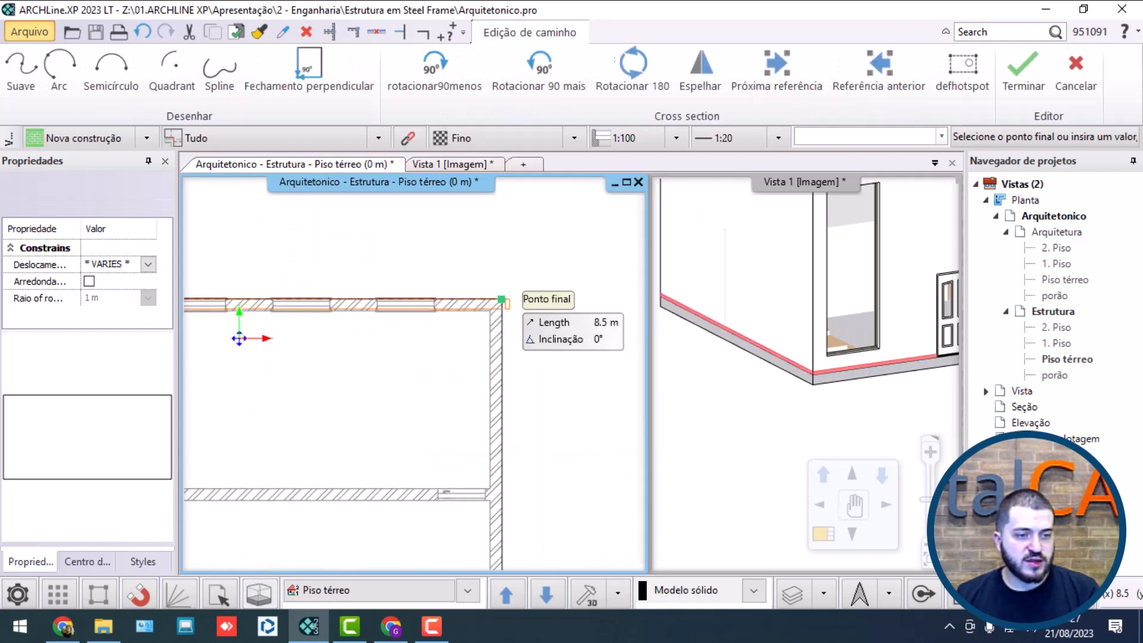
left_click(502, 298)
middle_click_drag(503, 442, 537, 292)
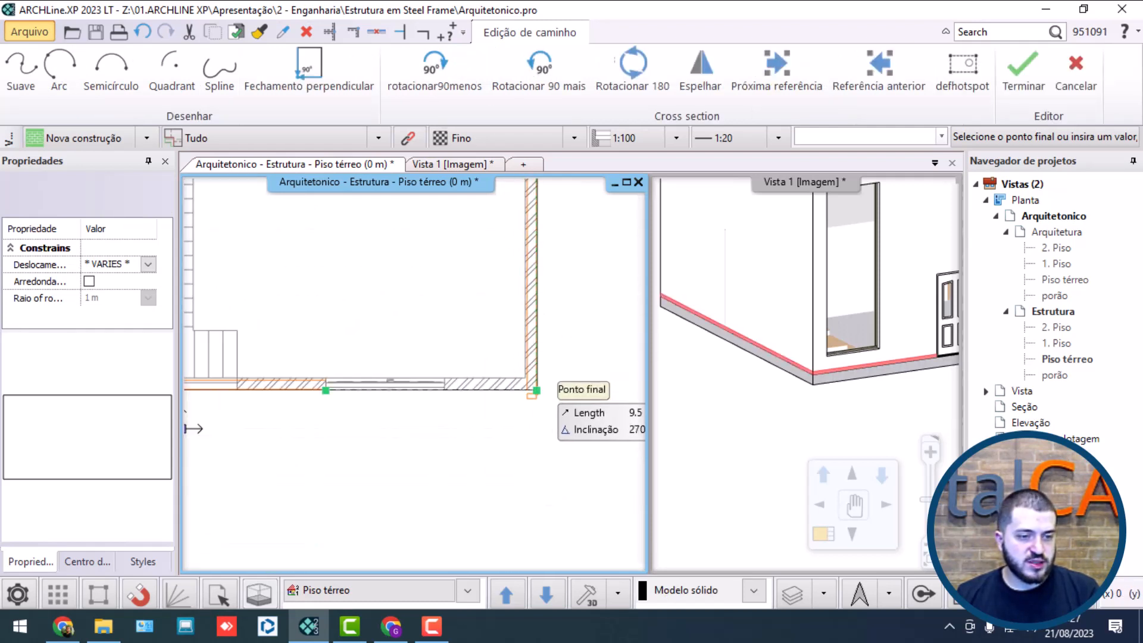
left_click(538, 390)
middle_click_drag(538, 392, 482, 365)
scroll(480, 365, "up", 5)
middle_click_drag(279, 371, 353, 365)
scroll(353, 365, "up", 3)
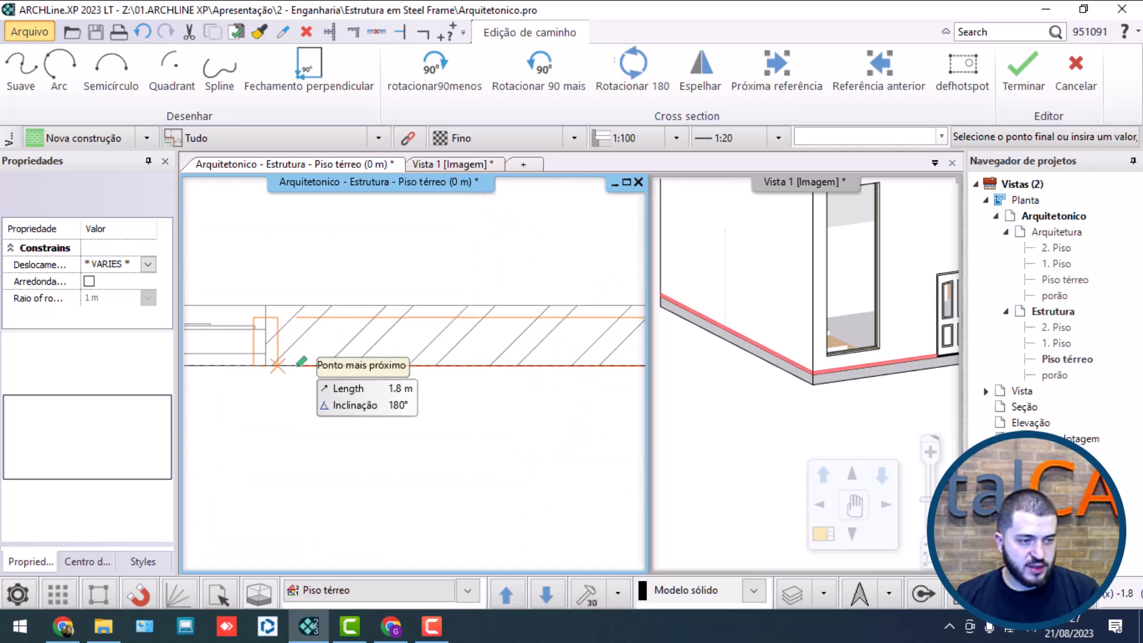
left_click(266, 364)
scroll(313, 415, "down", 5)
scroll(414, 373, "down", 3)
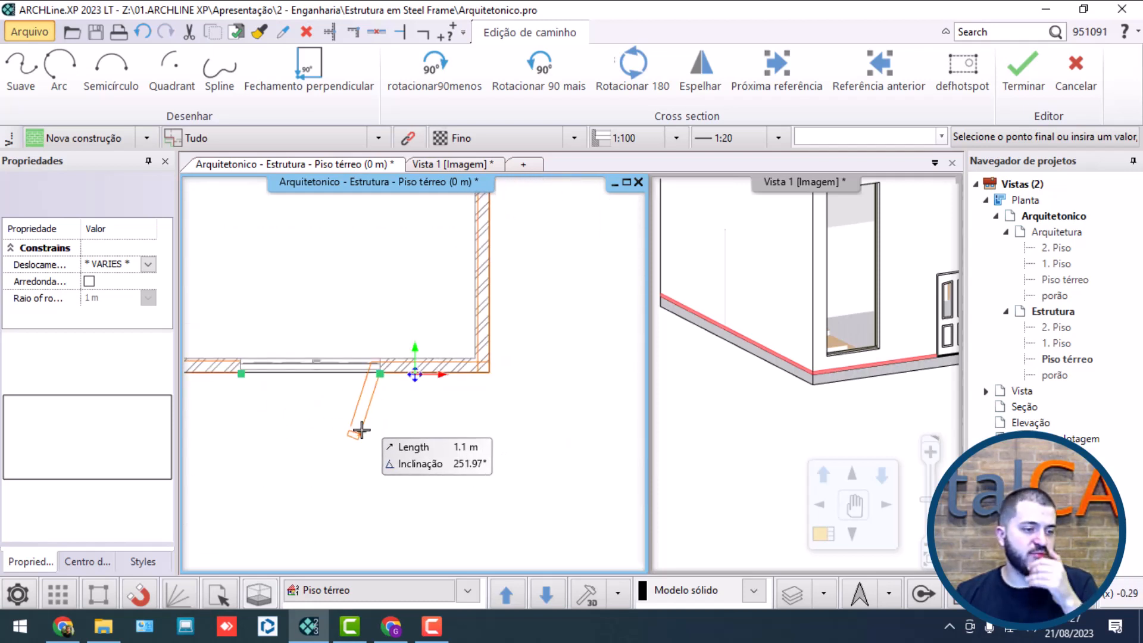
key("Return")
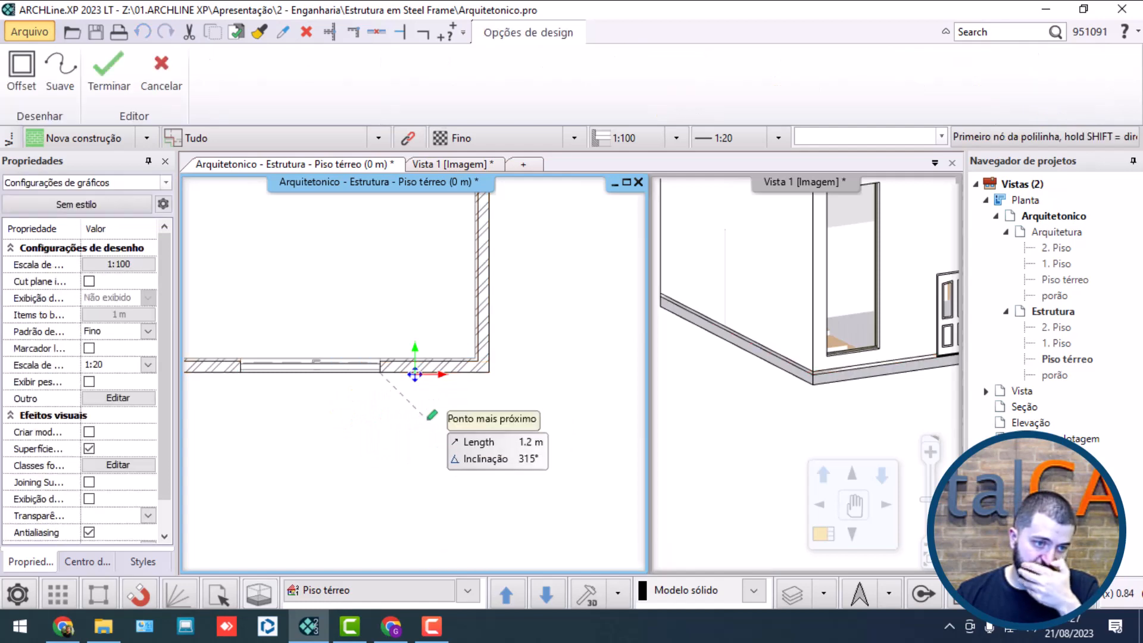
key("Escape")
Step: Select the perimeter beam in the 3D view and review its width and height in its properties
left_click(802, 395)
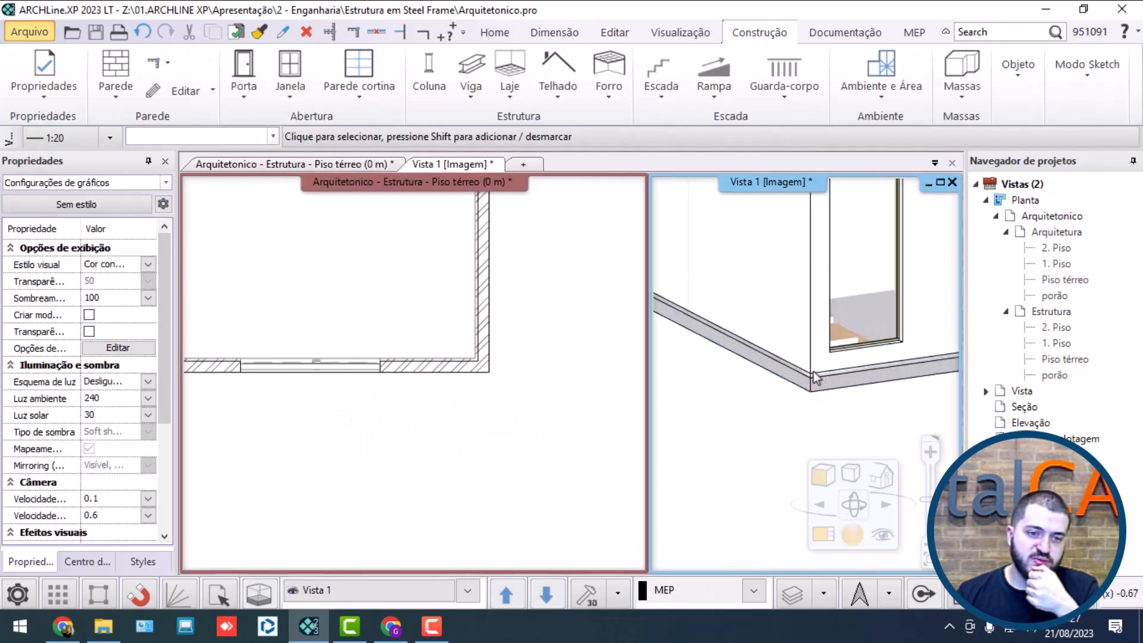
scroll(810, 384, "up", 3)
left_click(812, 376)
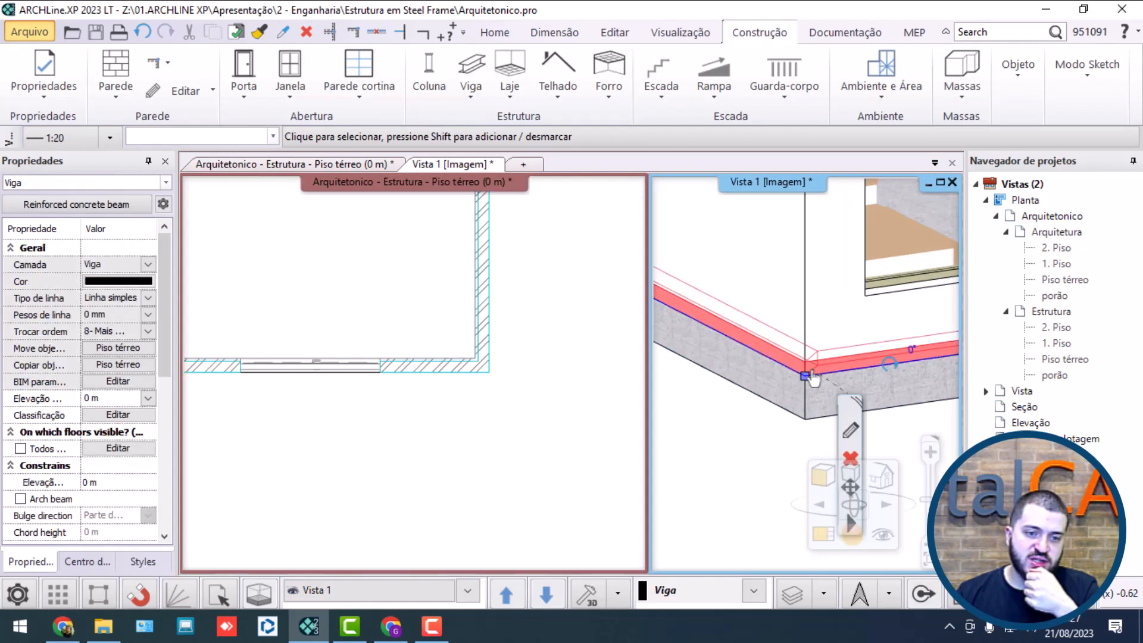
left_click(850, 429)
left_click(310, 493)
left_click_drag(310, 493, 254, 484)
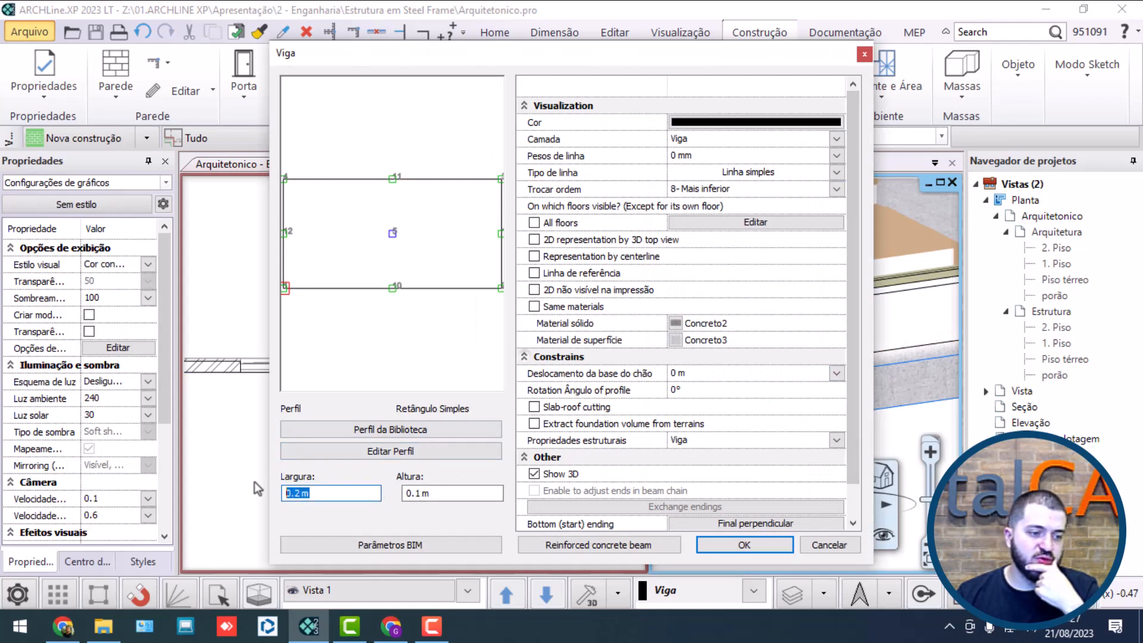
left_click_drag(466, 493, 348, 484)
left_click(744, 544)
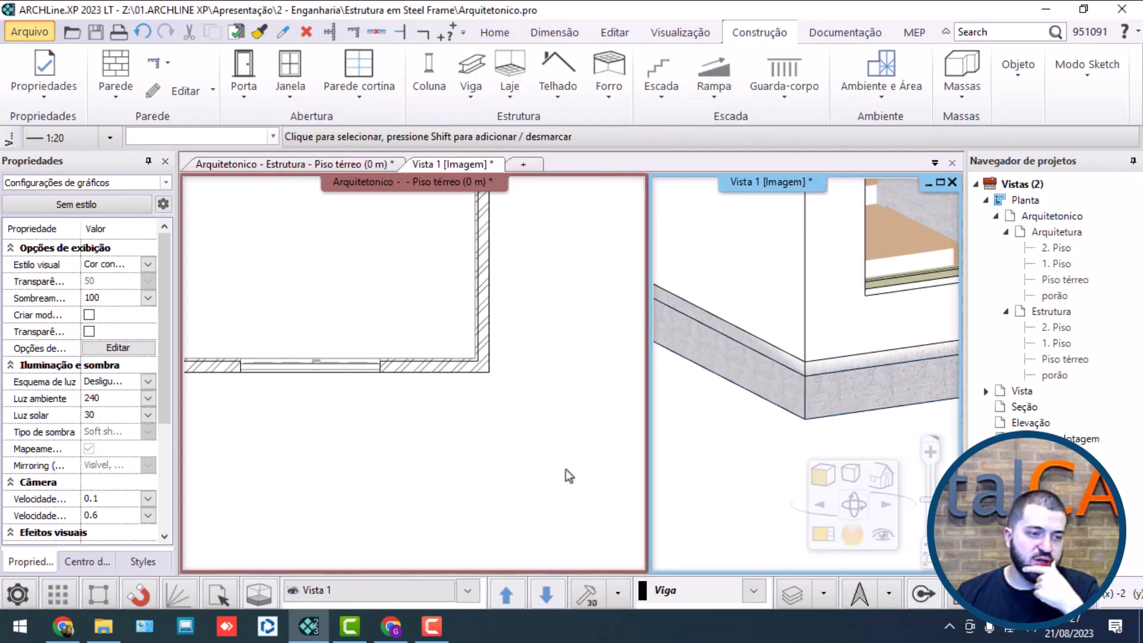
Step: Measure the front wall's thickness at the door's right jamb in the ground-floor plan
left_click(409, 351)
scroll(423, 416, "up", 2)
scroll(424, 416, "up", 2)
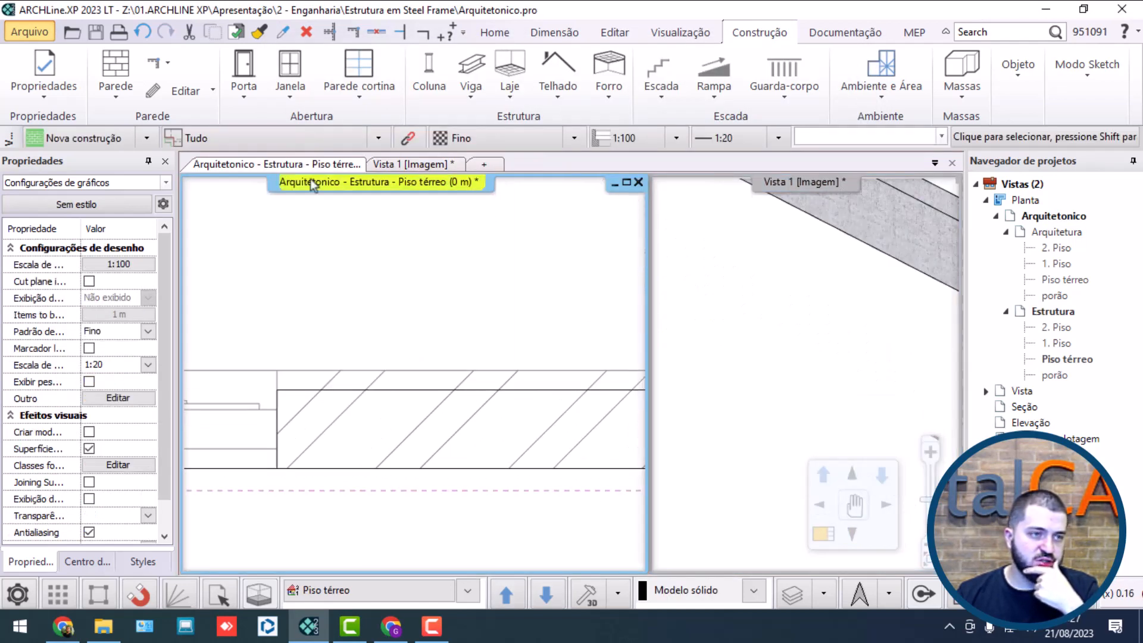
left_click(449, 32)
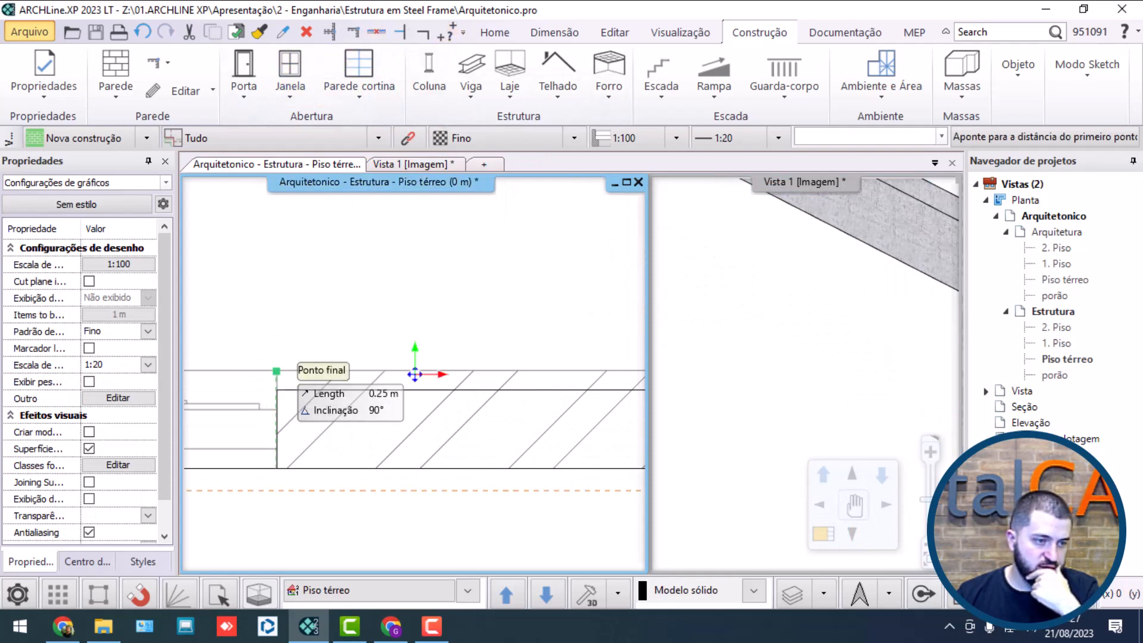
left_click(277, 371)
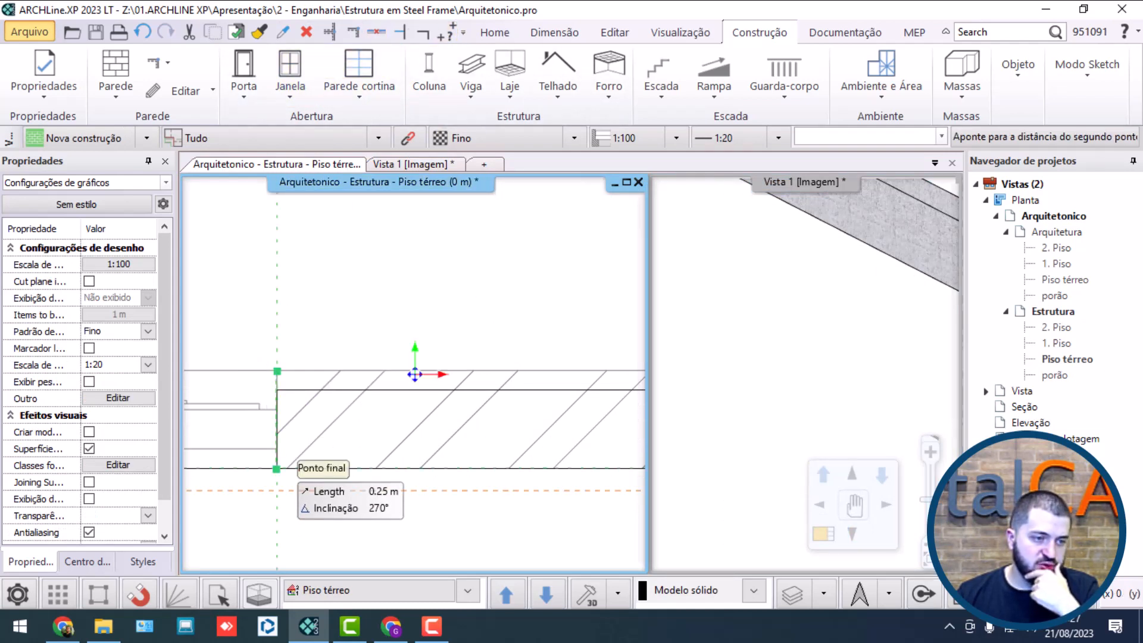
left_click(277, 468)
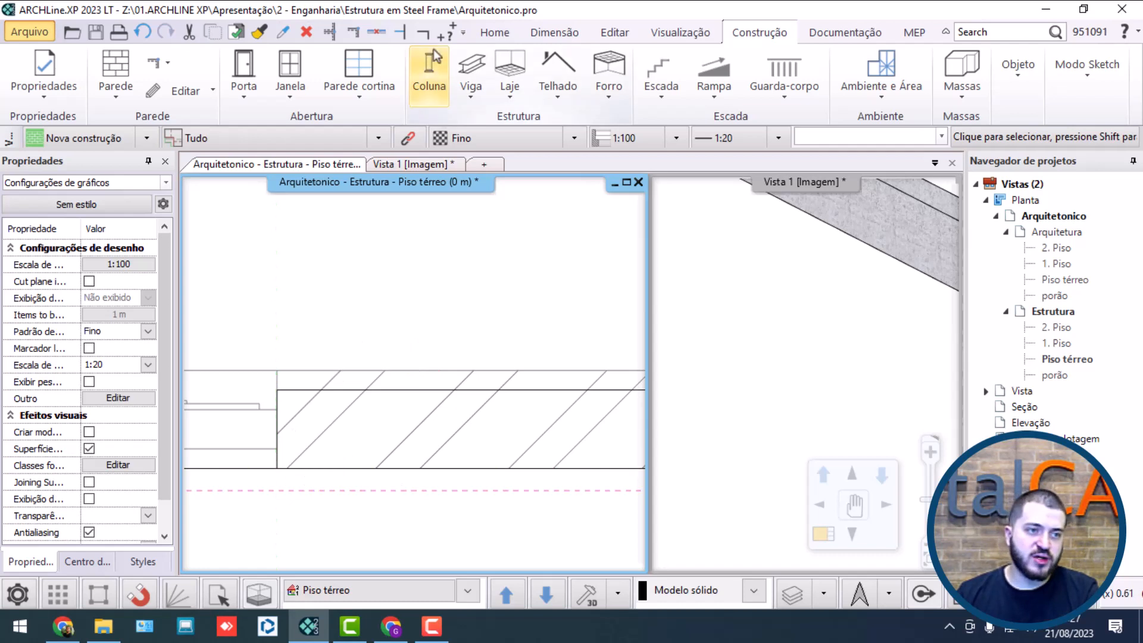
left_click(450, 32)
left_click(277, 371)
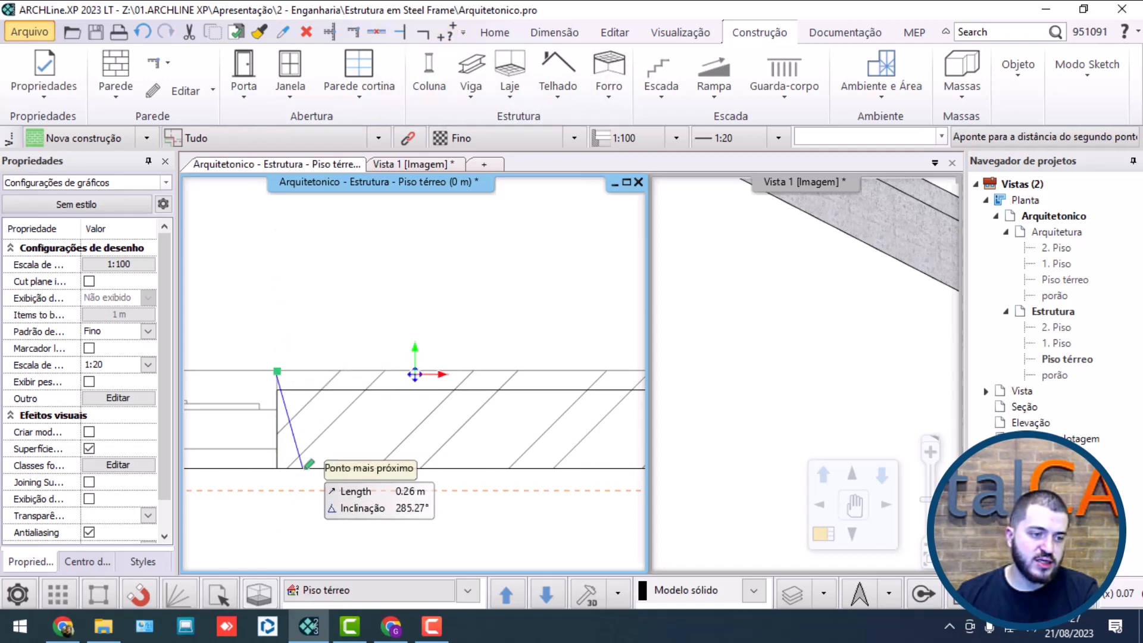
left_click(277, 468)
key("Escape")
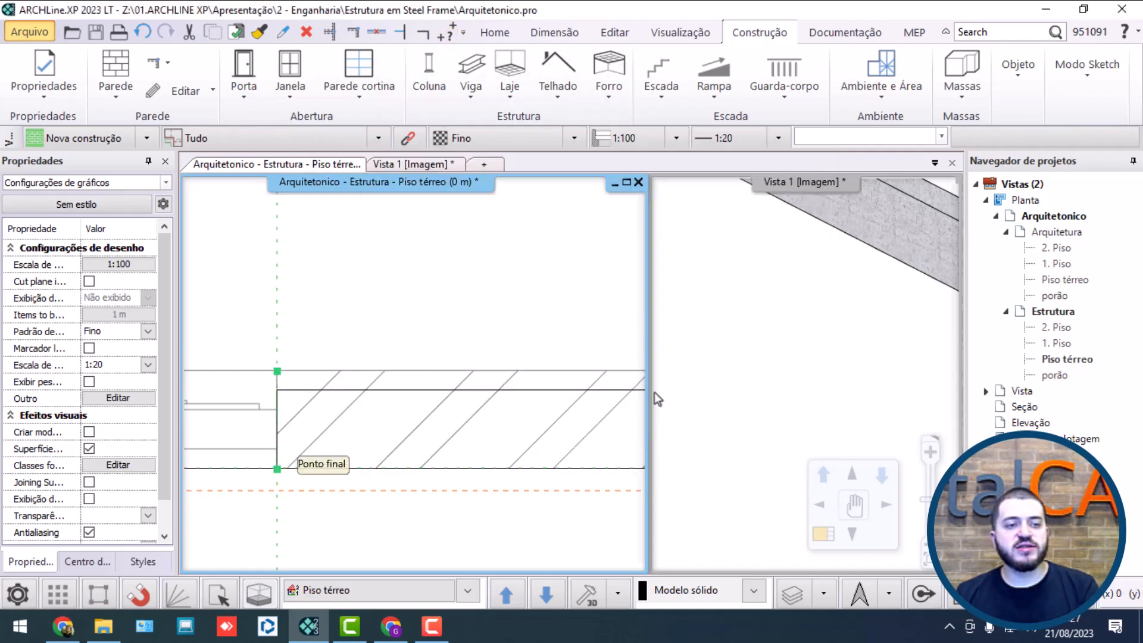
left_click(371, 394)
key("Escape")
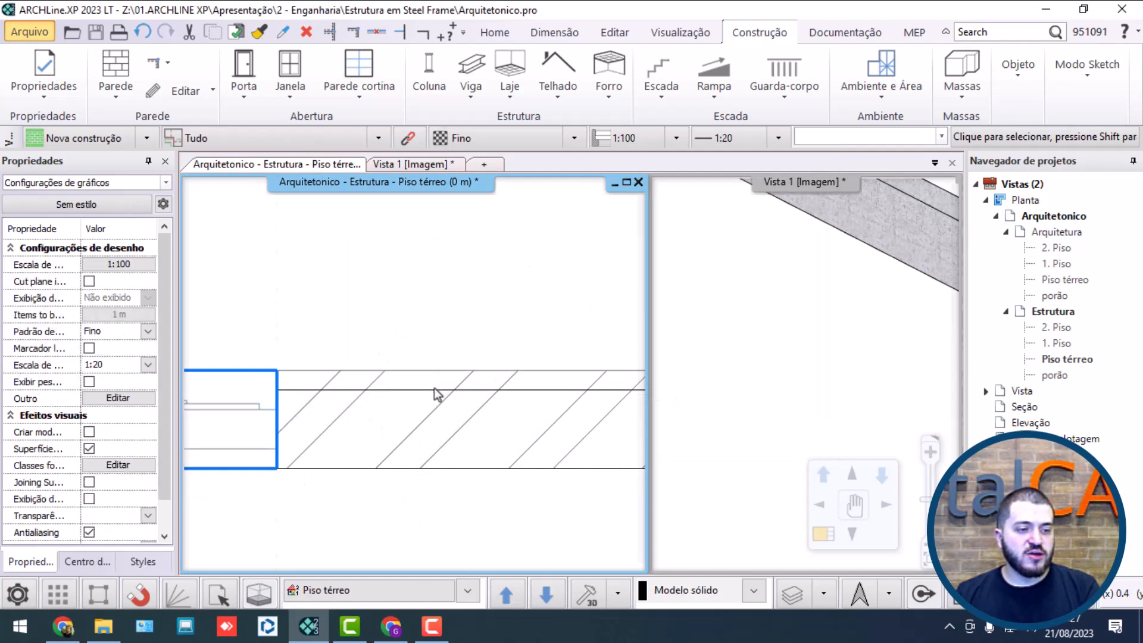
Step: Select the perimeter concrete beam in 3D and set its width to 0.25 m and height to 0.15 m
left_click(798, 300)
scroll(802, 306, "down", 3)
scroll(848, 375, "up", 5)
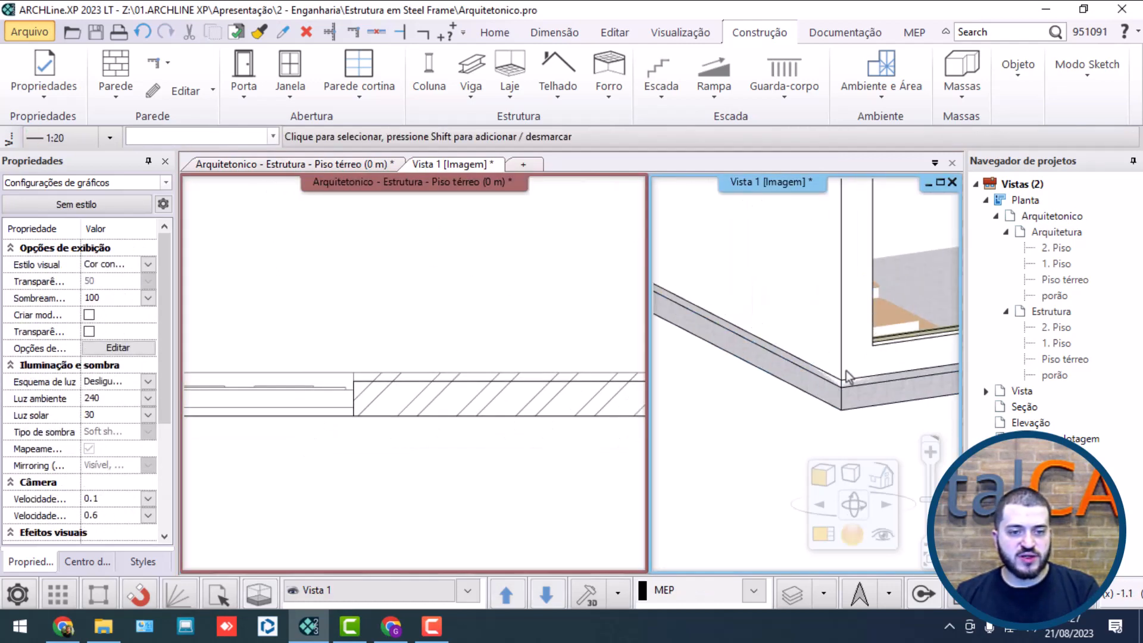
left_click(862, 362)
type("'")
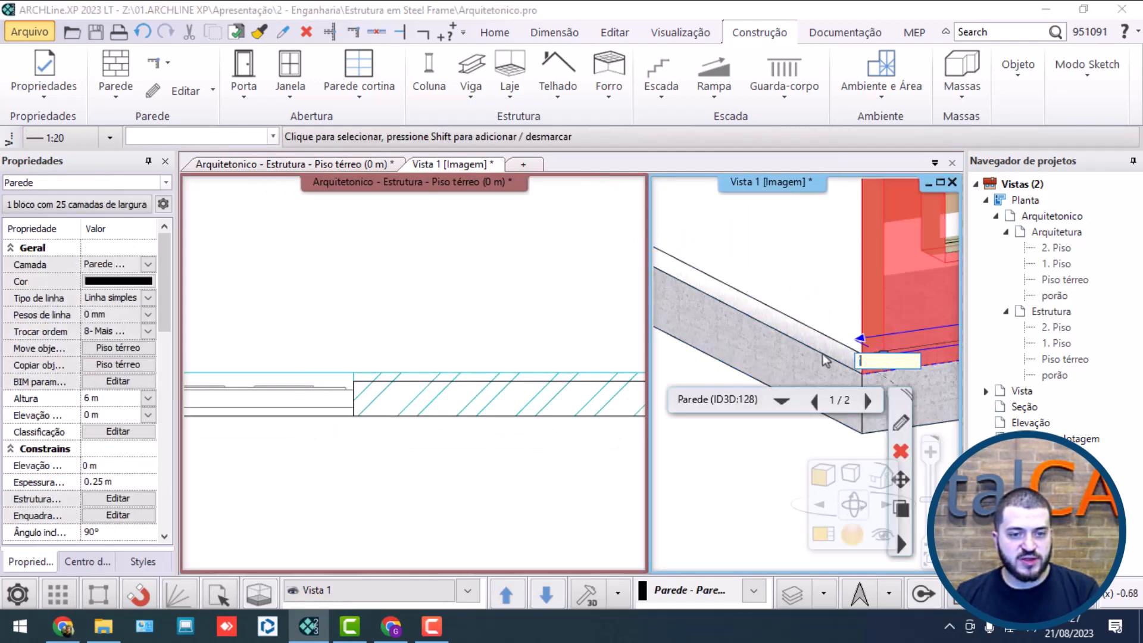
left_click(801, 341)
left_click(837, 408)
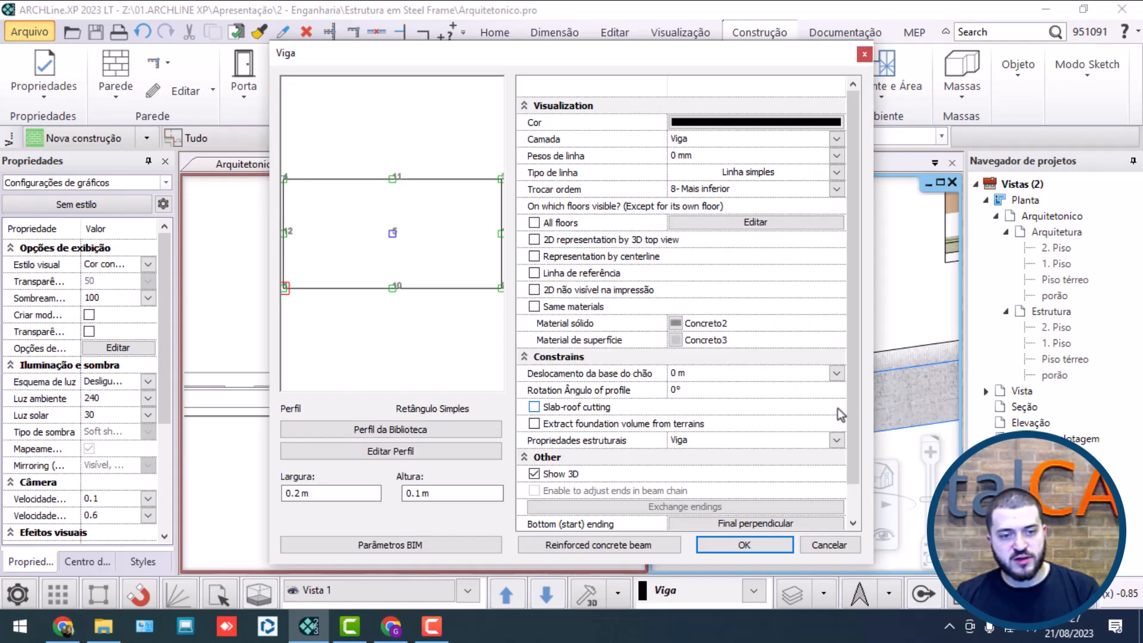
double_click(303, 493)
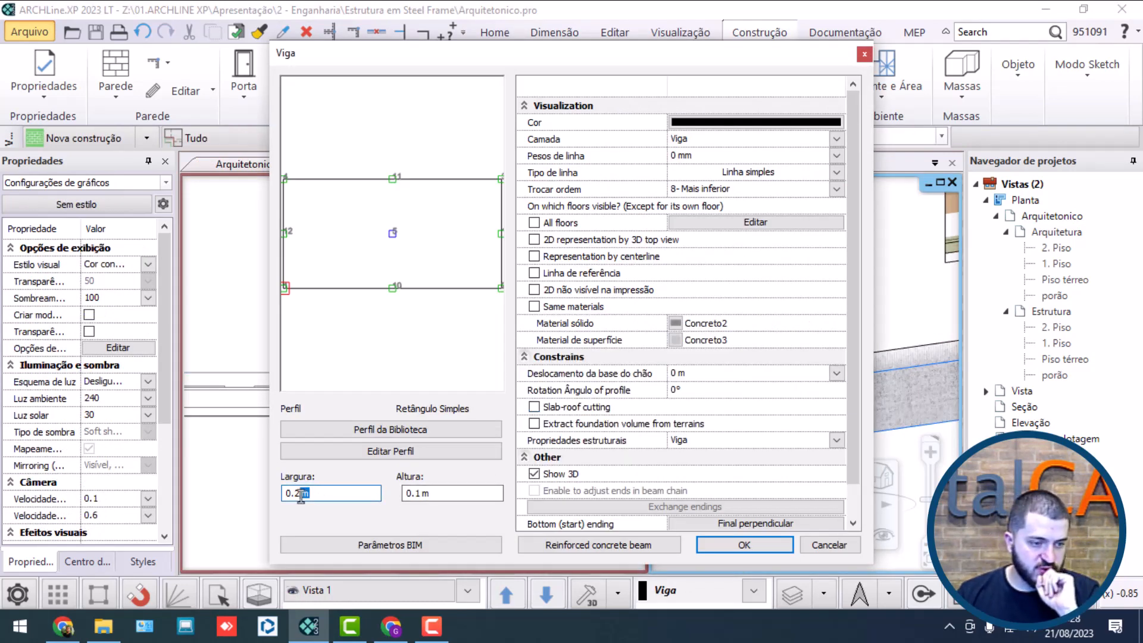
type("5")
key("Tab")
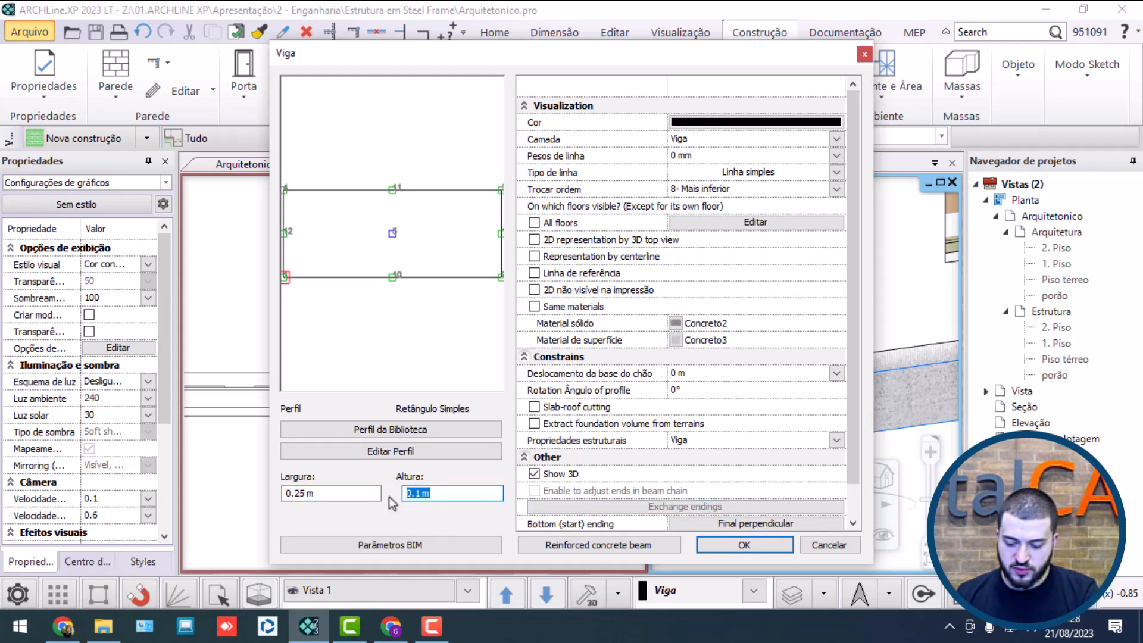
type(".15")
key("Return")
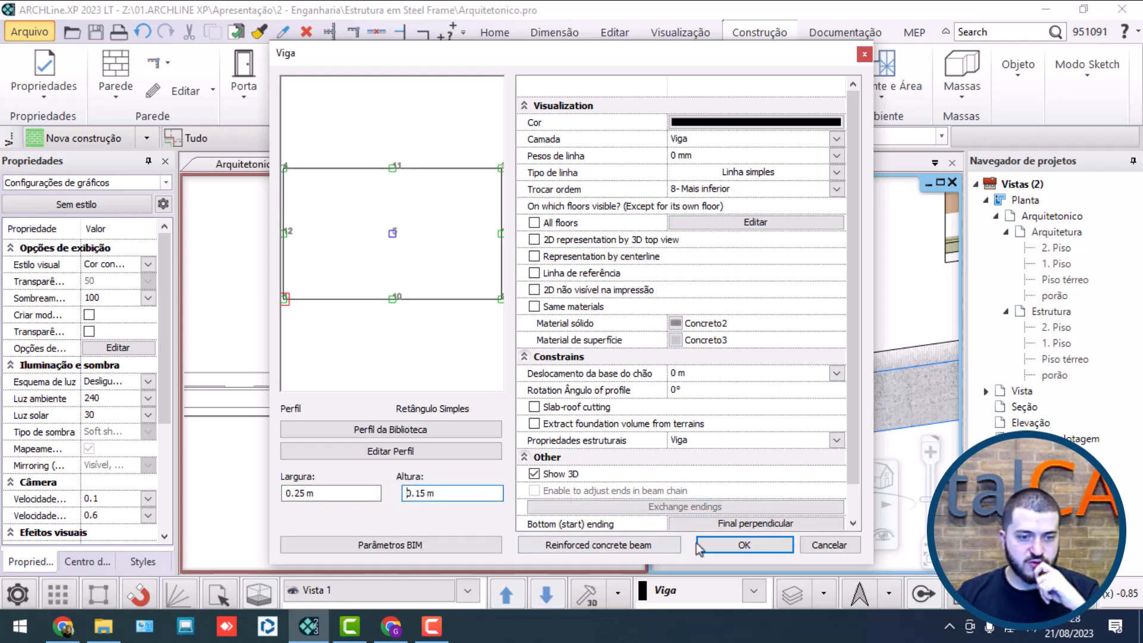
left_click(758, 545)
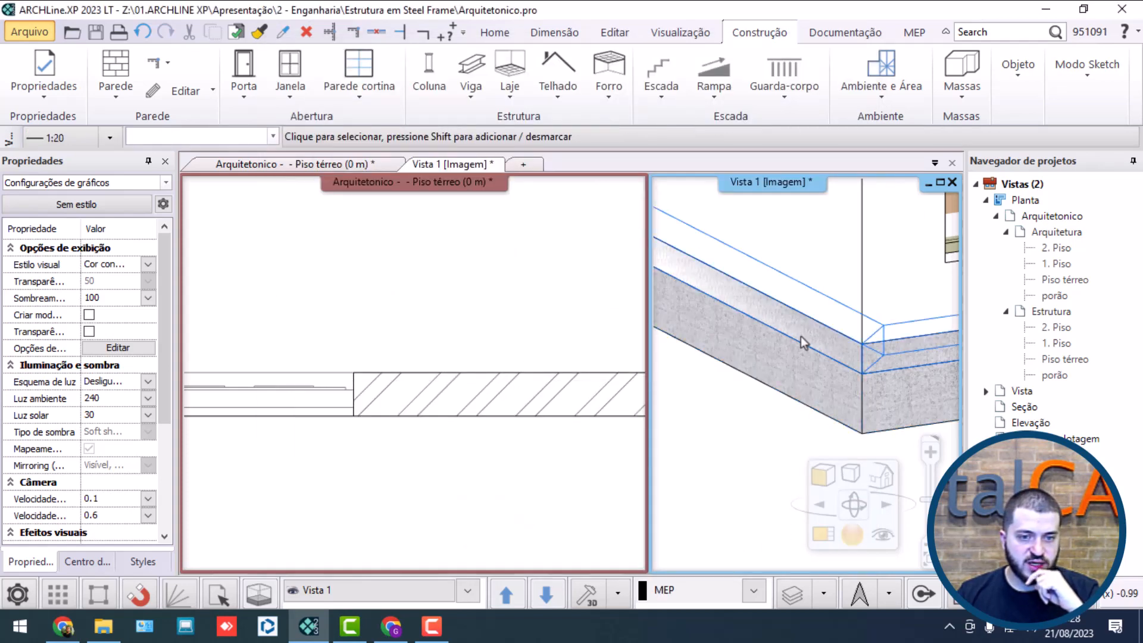
Step: Examine the resized beam at the door opening and around the building in the 3D view and ground-floor plan
scroll(825, 344, "down", 10)
scroll(852, 377, "up", 5)
scroll(834, 371, "up", 3)
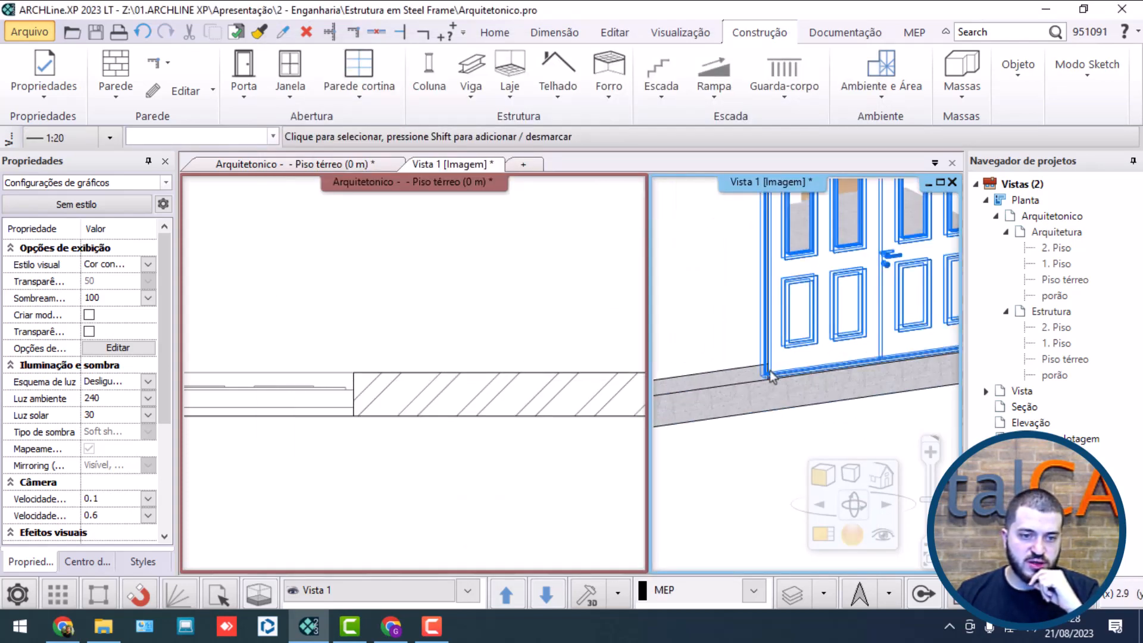
scroll(798, 378, "down", 6)
scroll(784, 381, "down", 5)
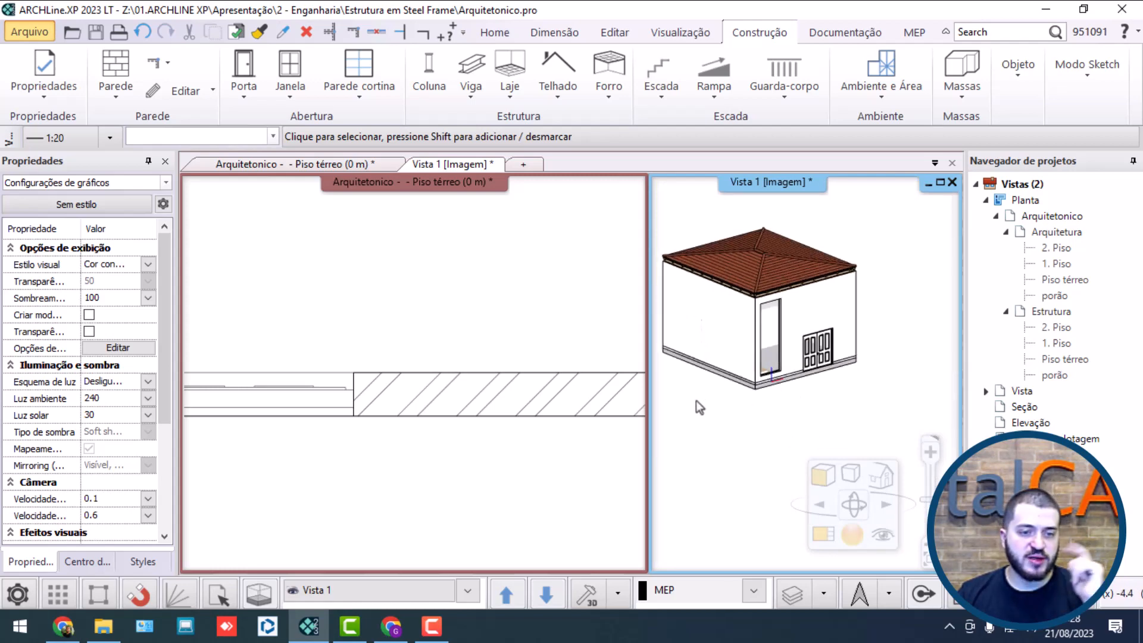
left_click(414, 426)
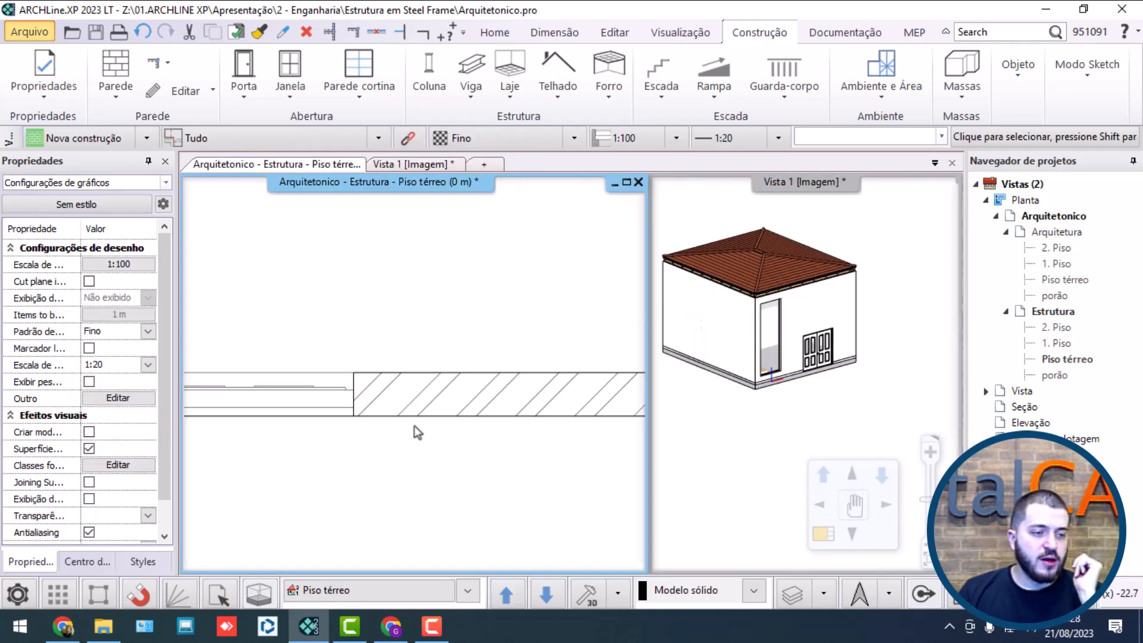
scroll(409, 426, "down", 5)
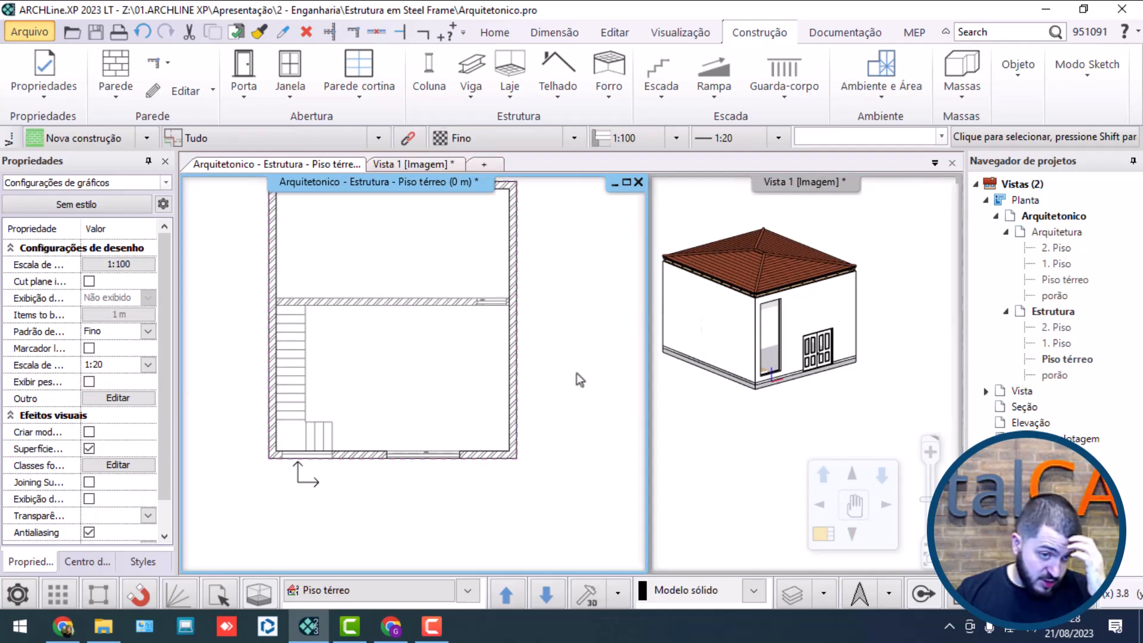
left_click(700, 360)
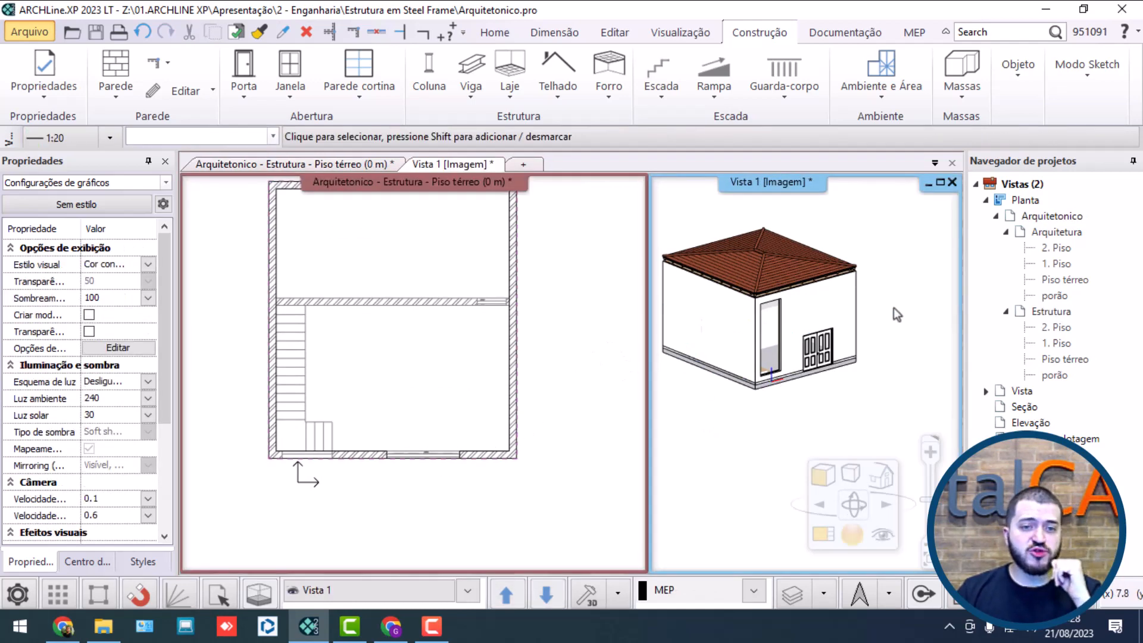
Step: Select the stair-side wall in 3D and bring the whole ground-floor plan into view for comparison
left_click(721, 335)
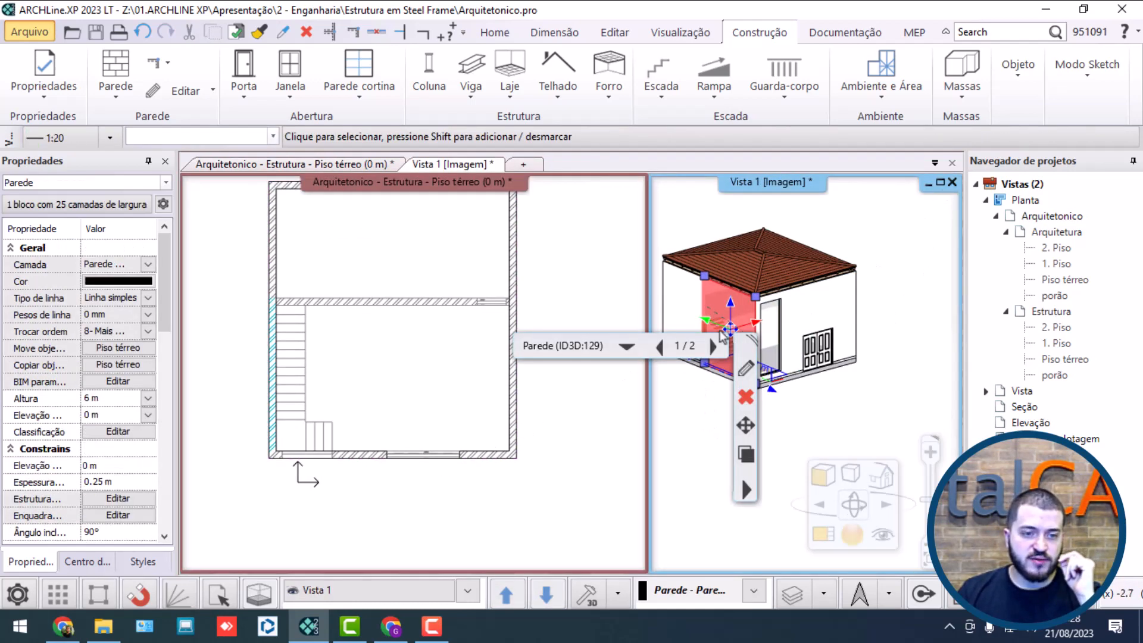
left_click(745, 370)
scroll(736, 313, "up", 2)
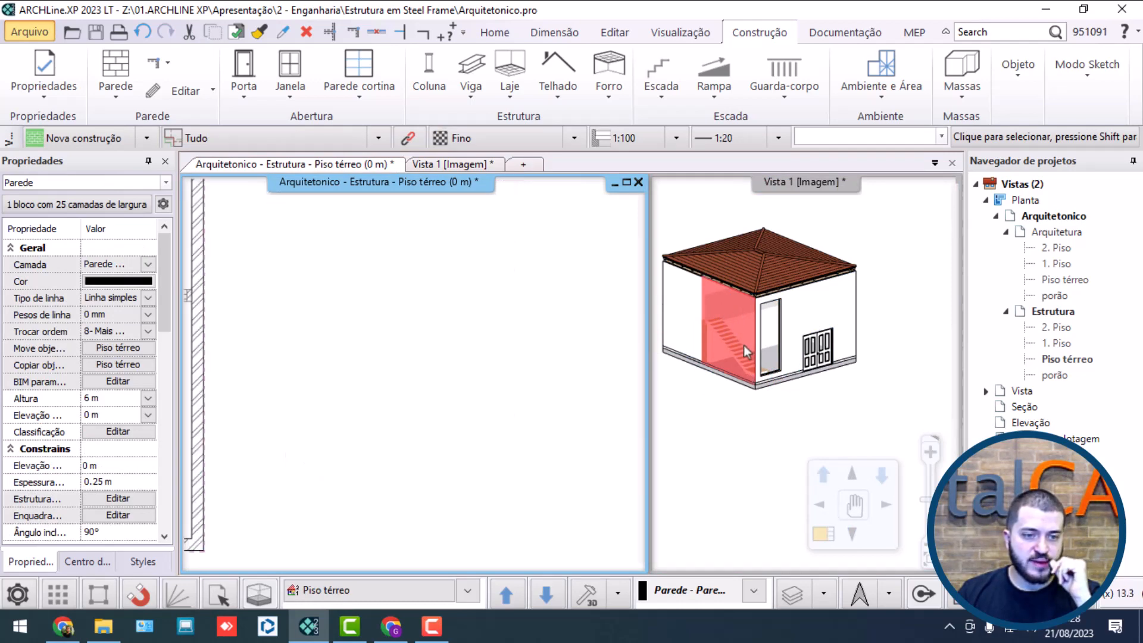
left_click(744, 346)
left_click(746, 369)
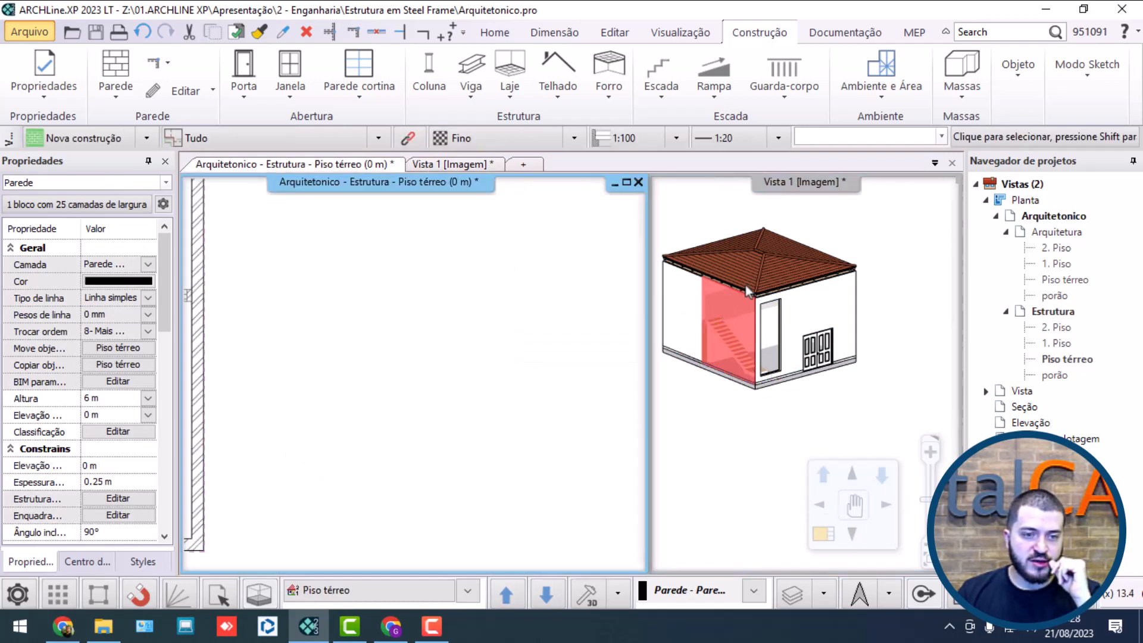
left_click(749, 322)
left_click(746, 370)
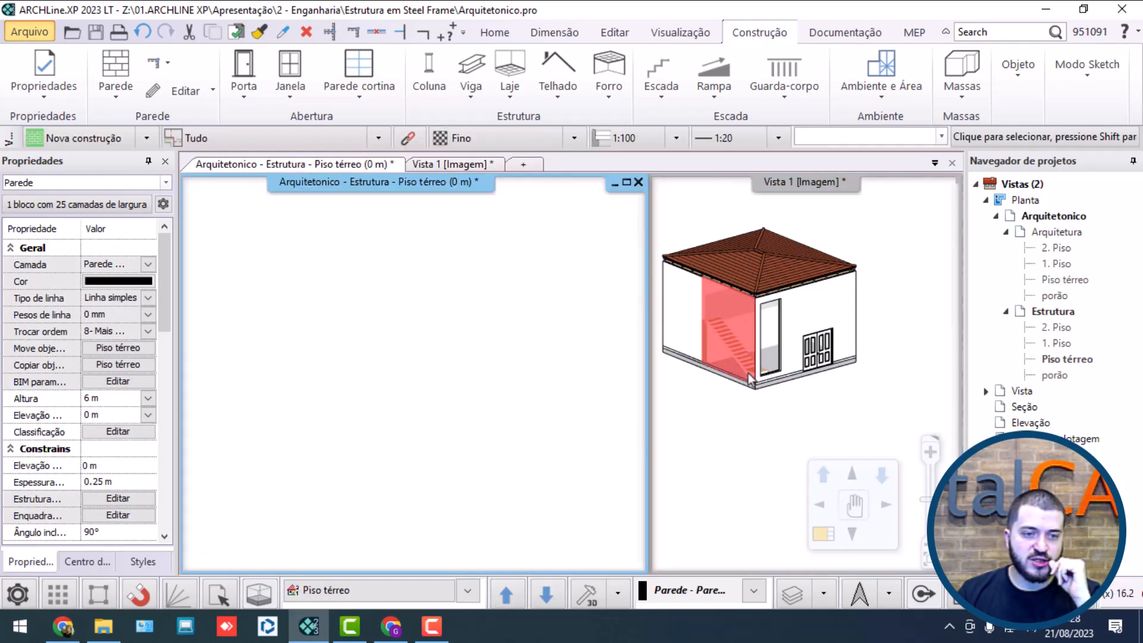
left_click(503, 366)
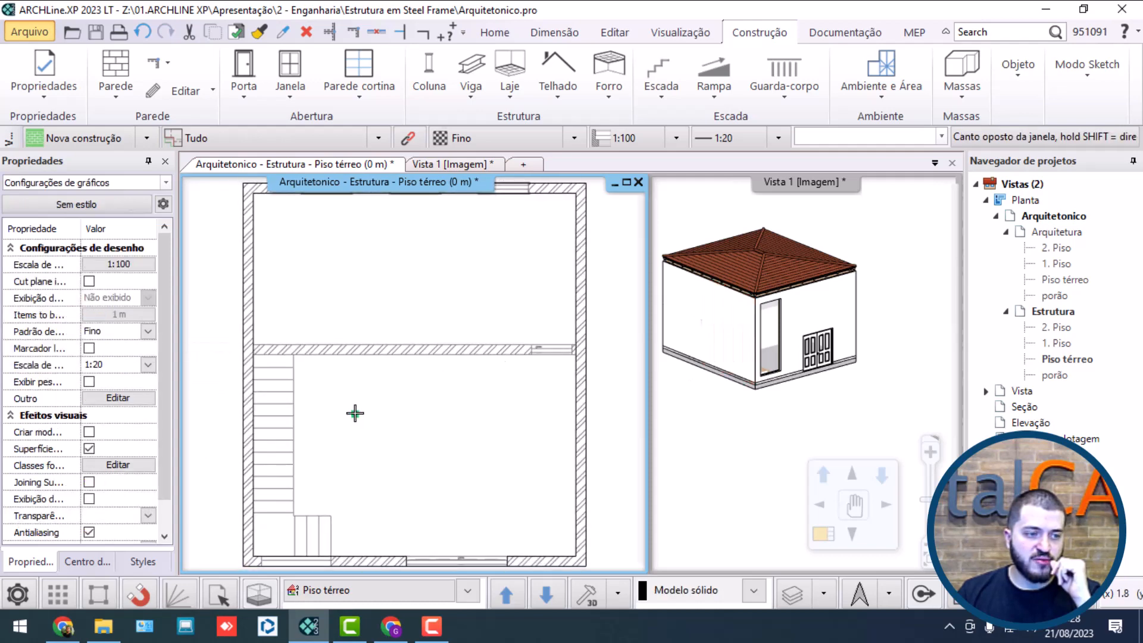
Step: Check the perimeter concrete beam's alignment with the side wall in the ground-floor plan
left_click(247, 382)
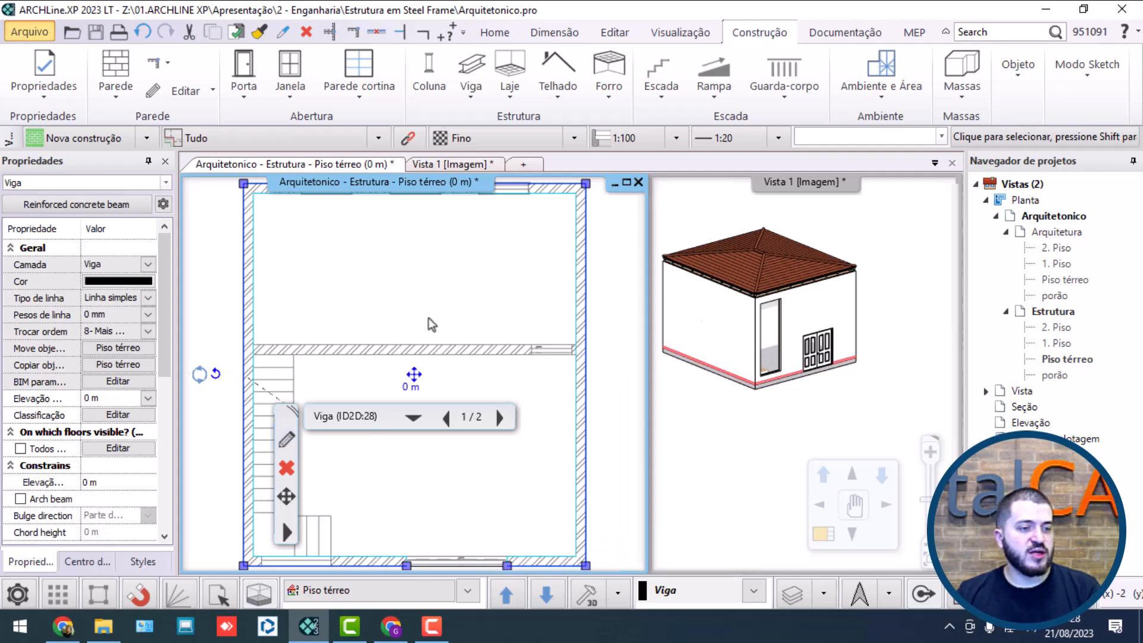
left_click(436, 304)
left_click(250, 357)
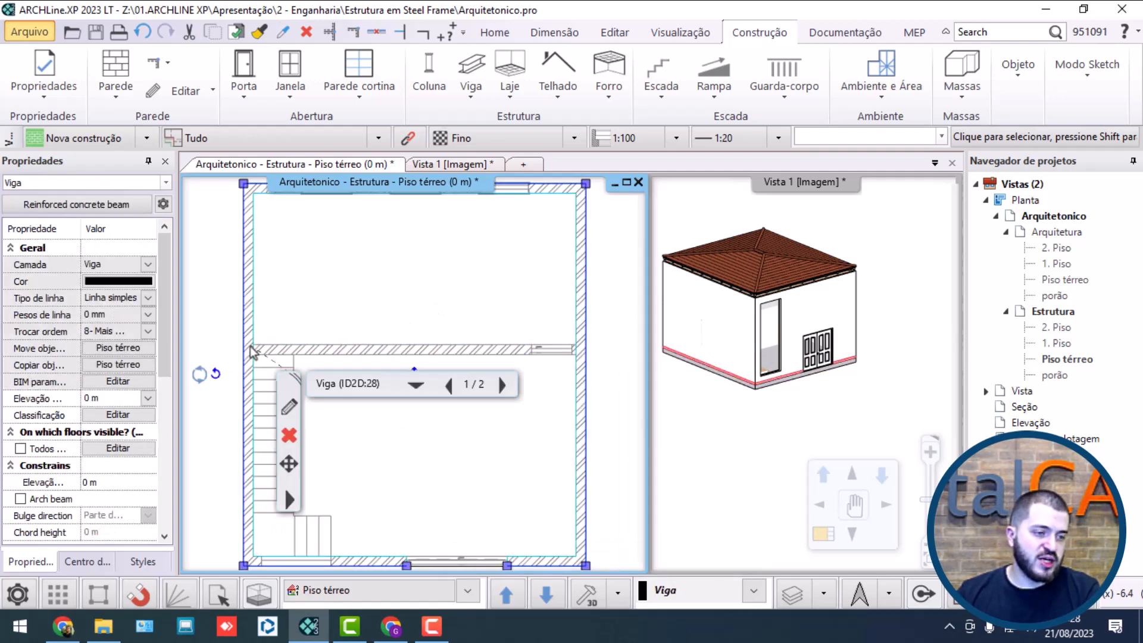
left_click(433, 293)
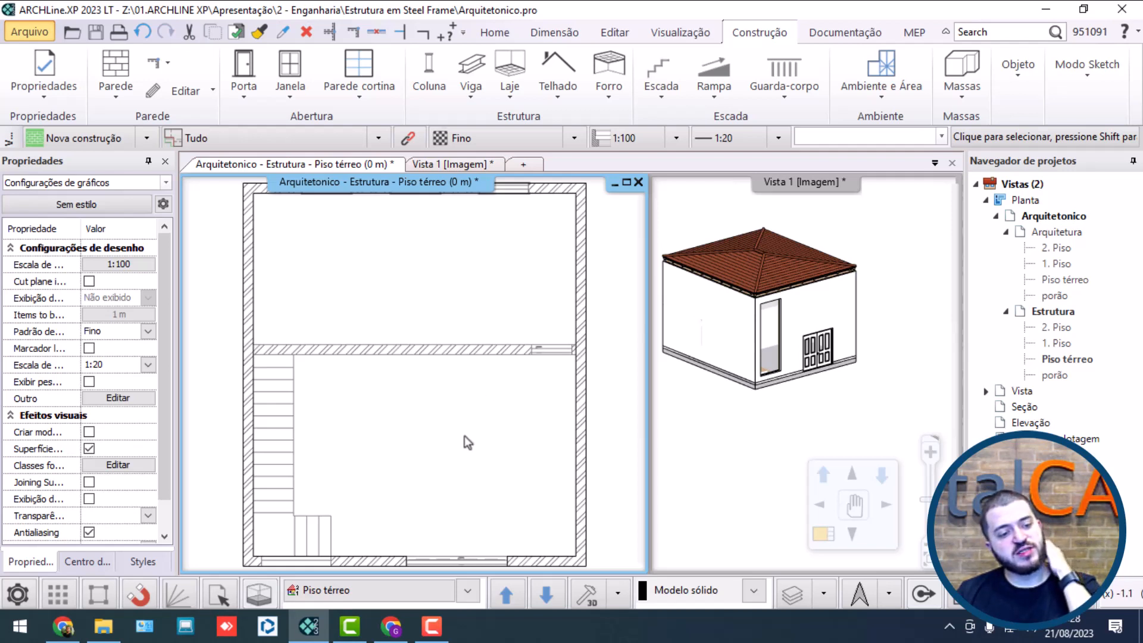
Step: Start a new column near the stair-side front corner and preview the HEA 200 and IPE 220 metal column styles
scroll(391, 482, "up", 4)
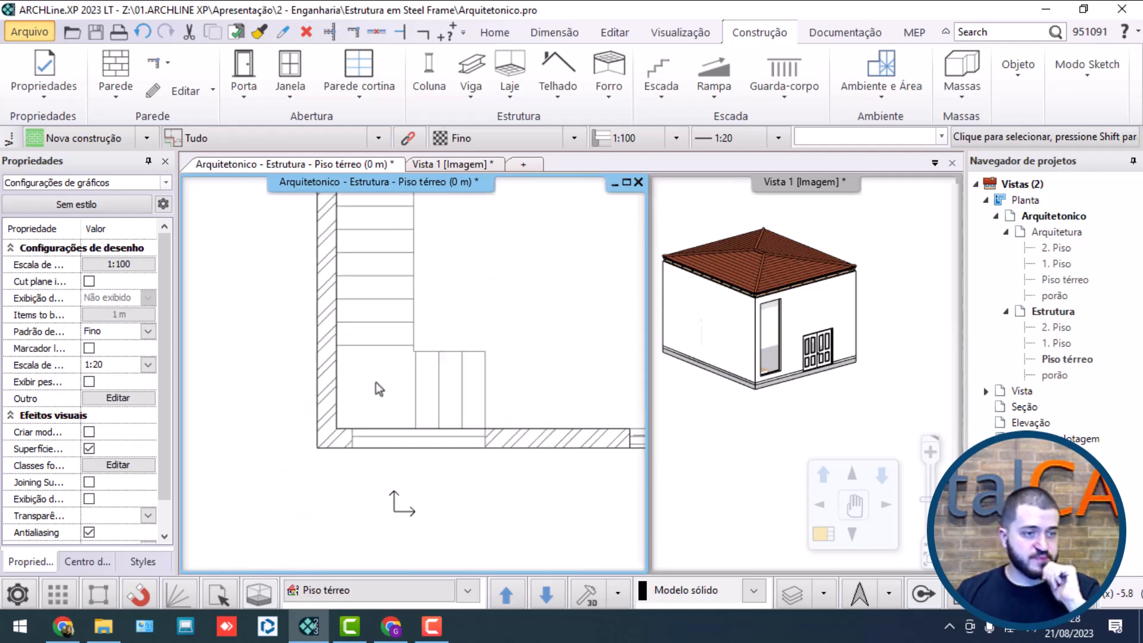
scroll(375, 362, "up", 2)
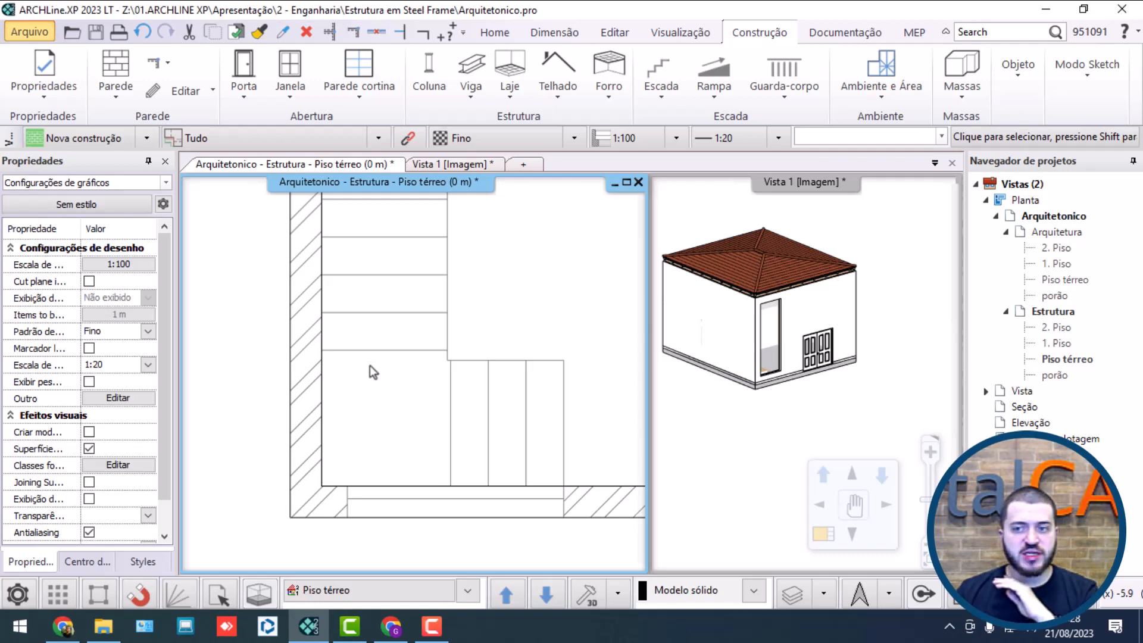
scroll(369, 365, "up", 2)
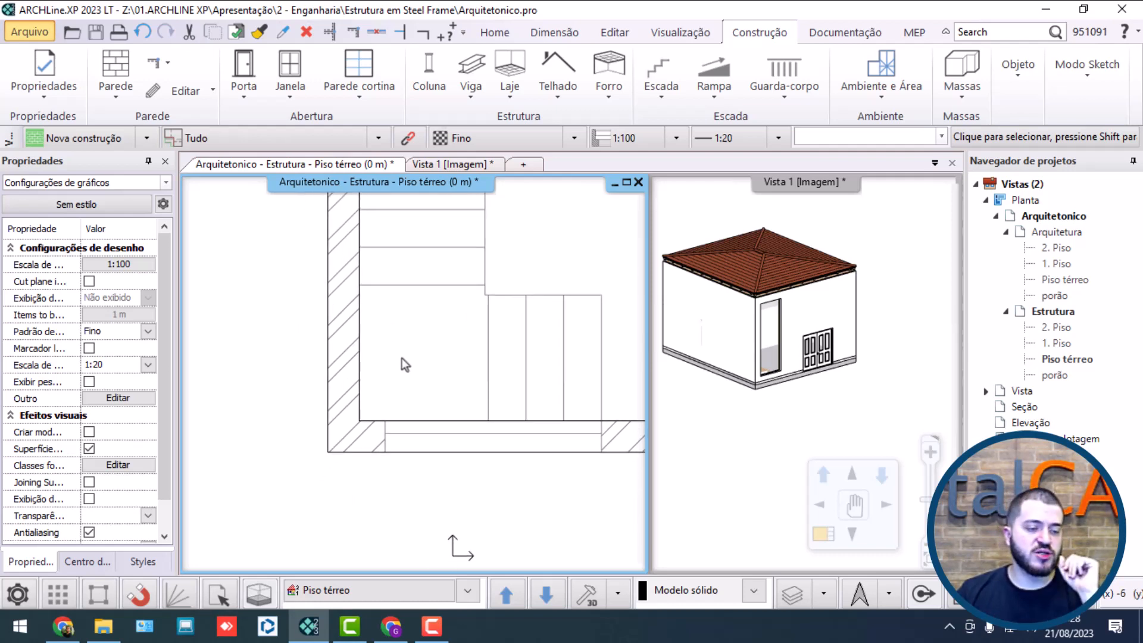
left_click(429, 67)
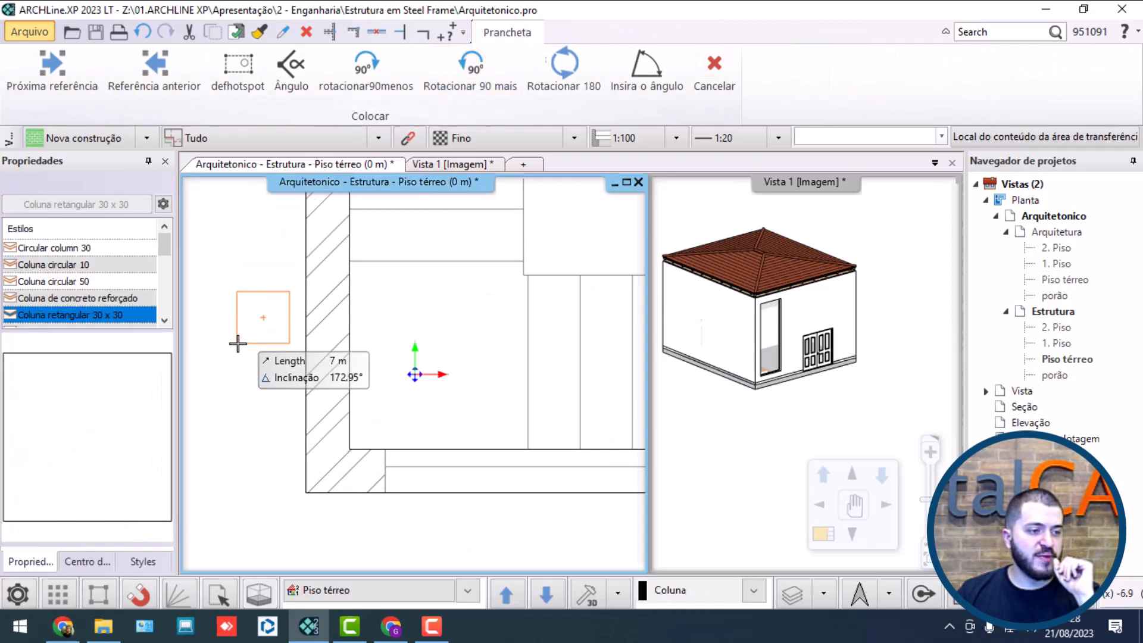
scroll(99, 269, "down", 2)
scroll(99, 269, "down", 3)
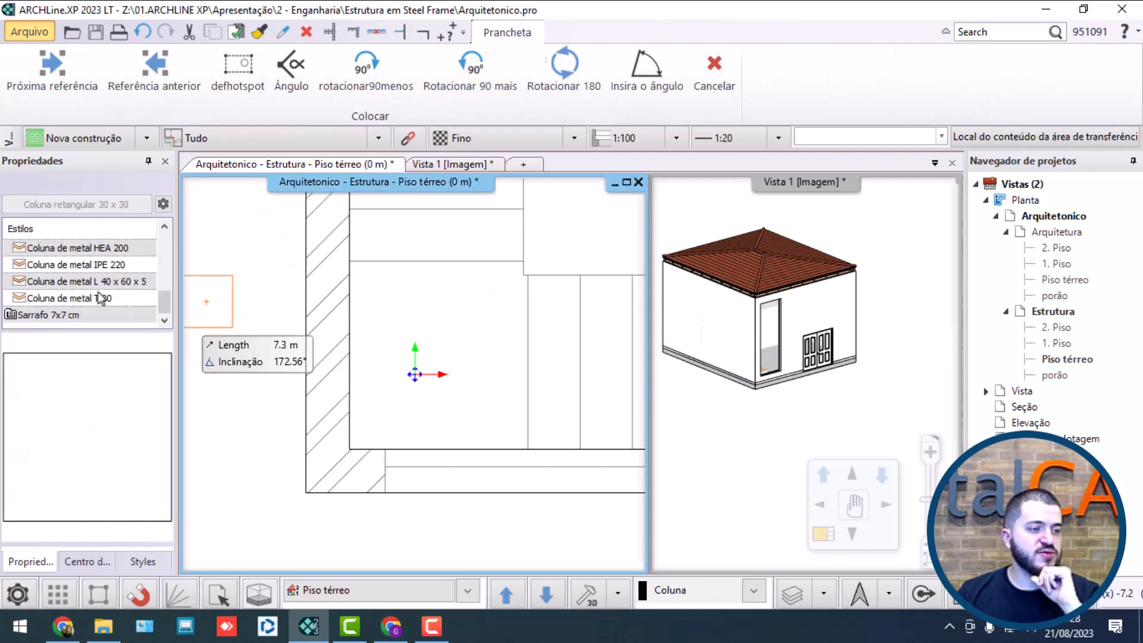
left_click(109, 264)
left_click(109, 250)
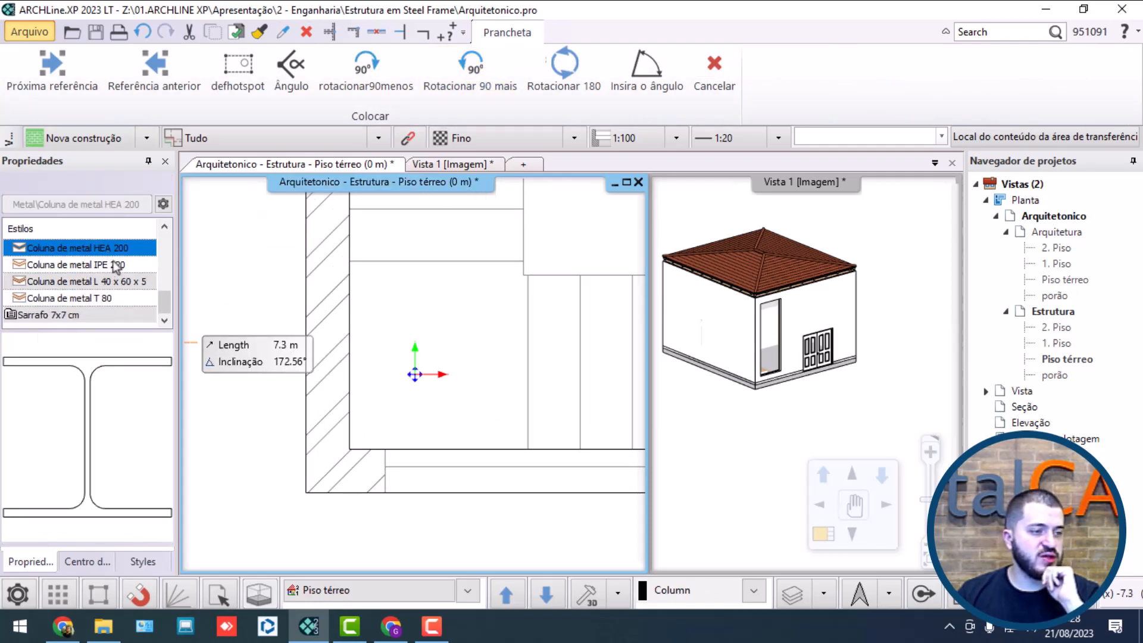
left_click(114, 281)
left_click(118, 265)
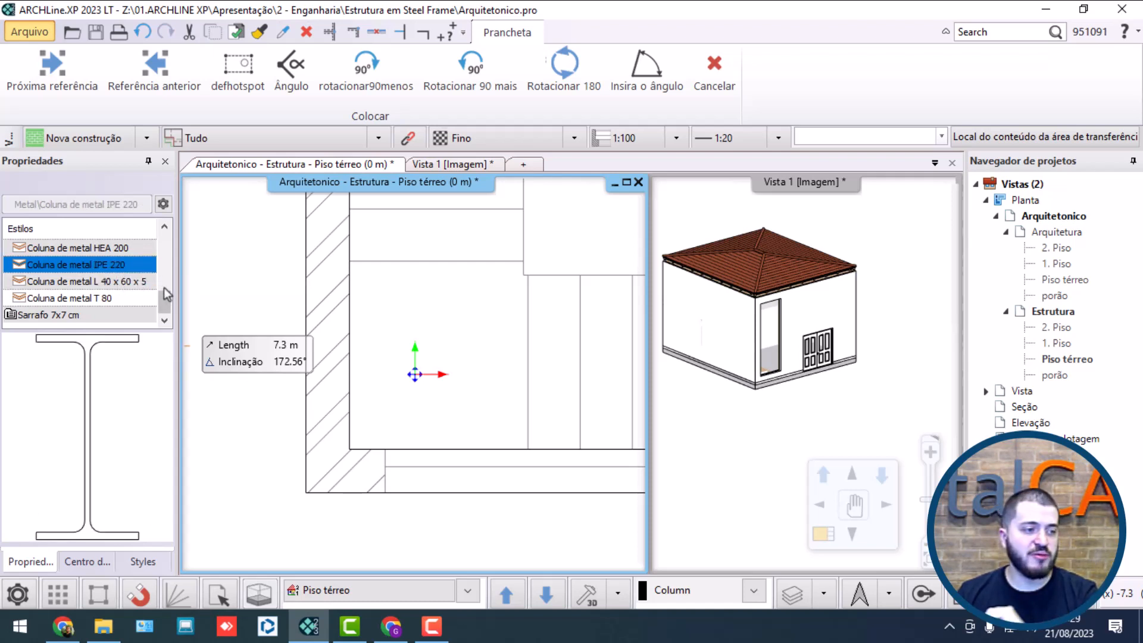
Step: Place a Coluna de metal IPE 220 column, rotated minus 90°, at the centre of the front wall corner beside the stairs
left_click(123, 249)
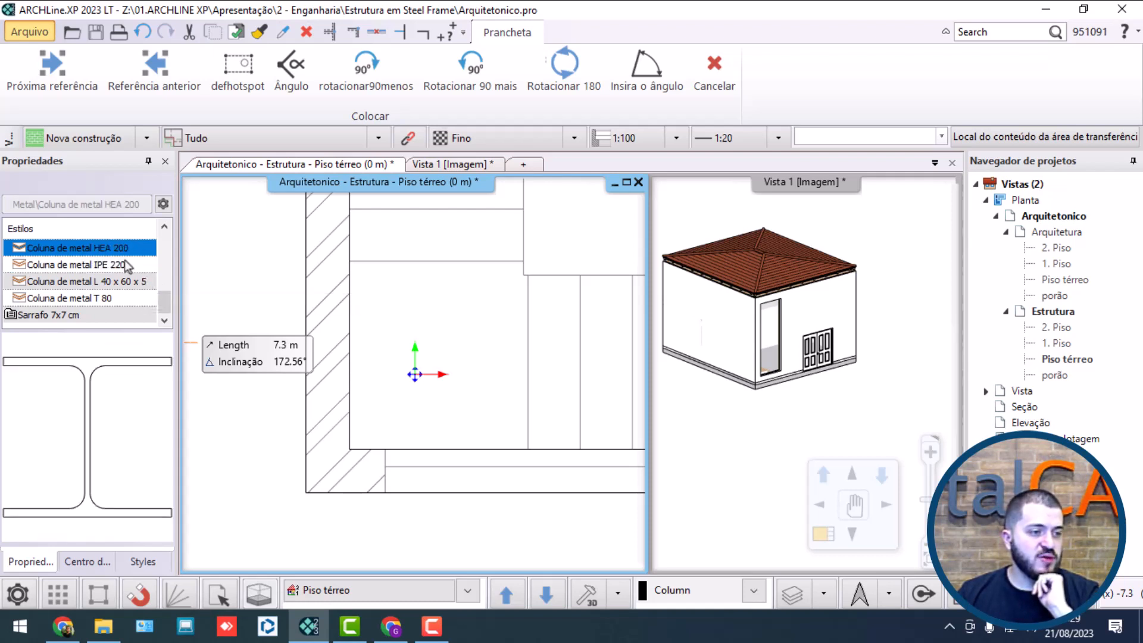
scroll(125, 289, "up", 1)
left_click(117, 315)
scroll(122, 309, "down", 1)
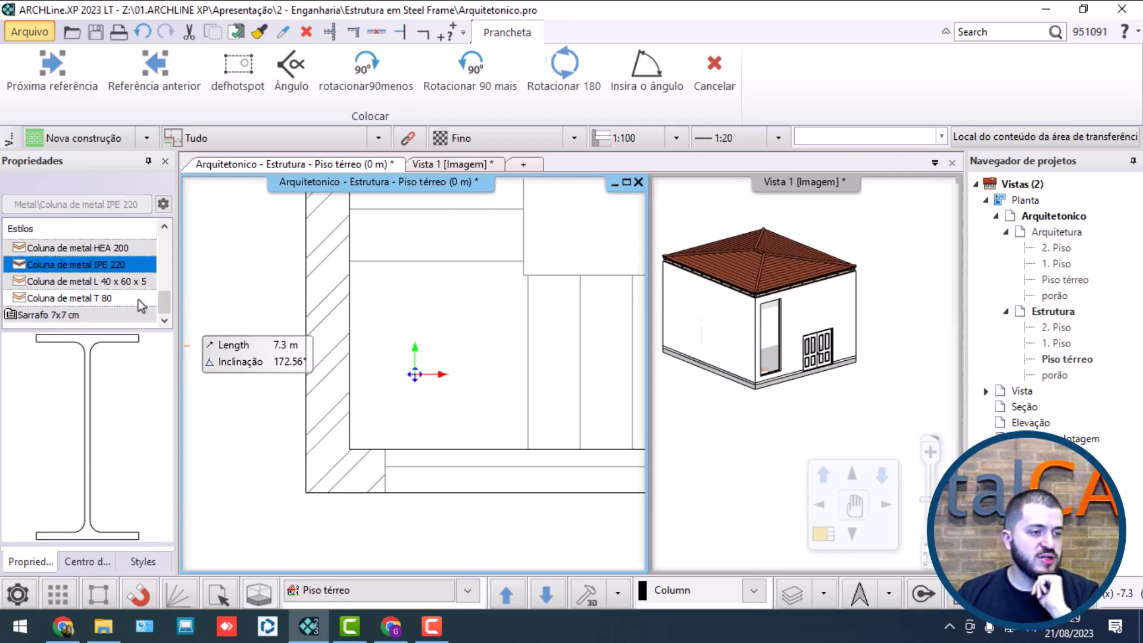
left_click(360, 71)
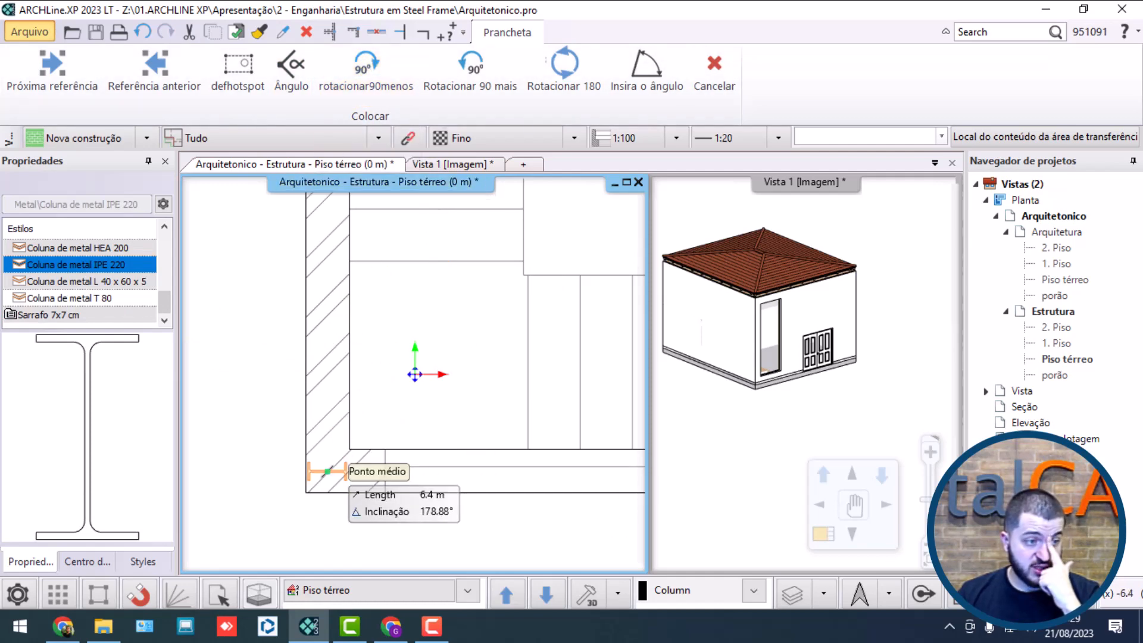
left_click(329, 470)
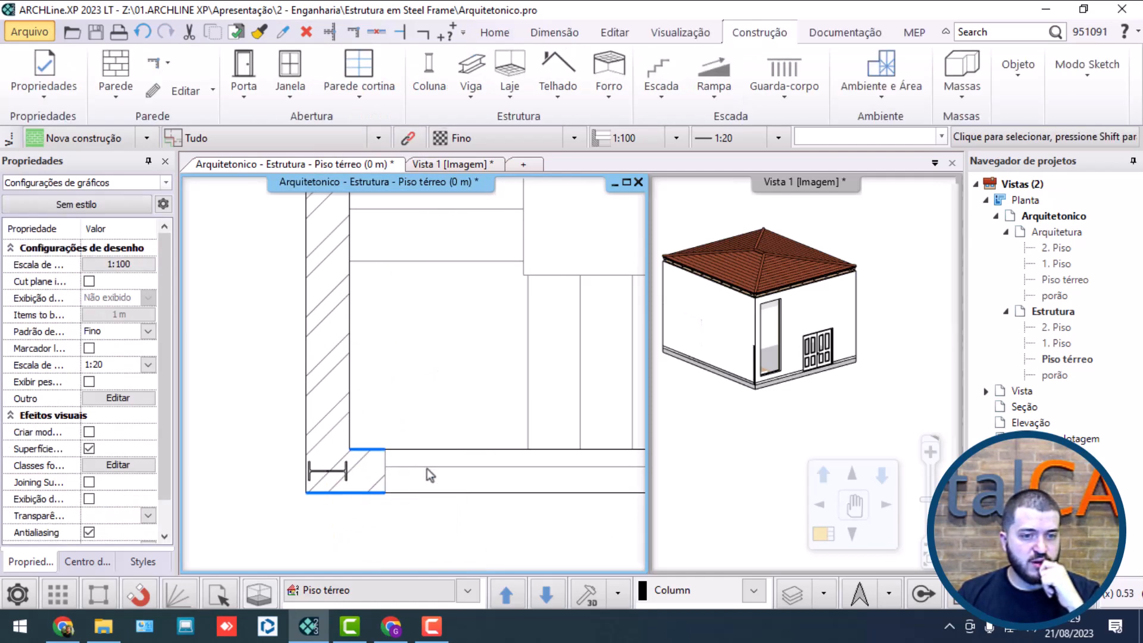
Step: Examine the corner where the steel column stands in the 3D view and select the stair-side wall covering it
left_click(786, 393)
scroll(772, 357, "up", 4)
scroll(774, 375, "down", 3)
left_click(739, 390)
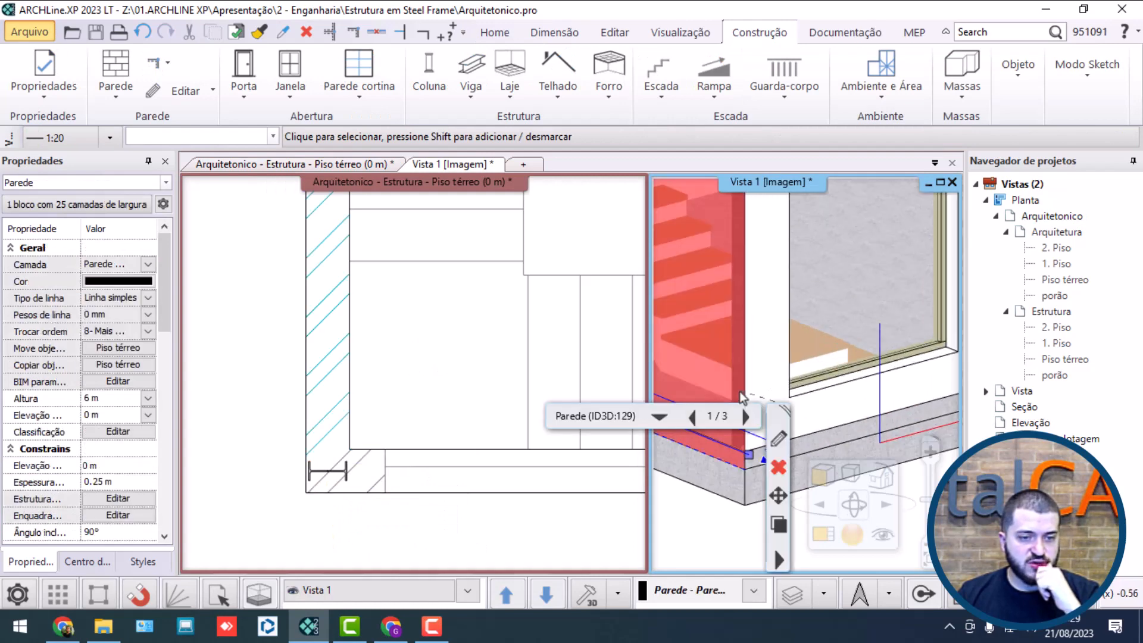
scroll(750, 375, "down", 2)
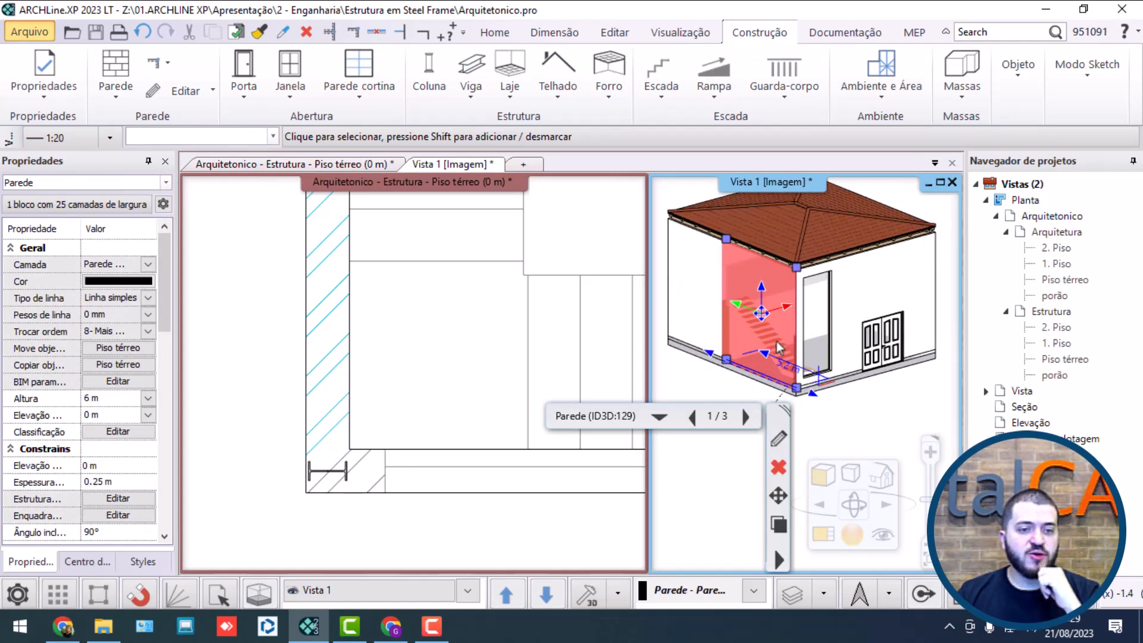
scroll(776, 358, "up", 2)
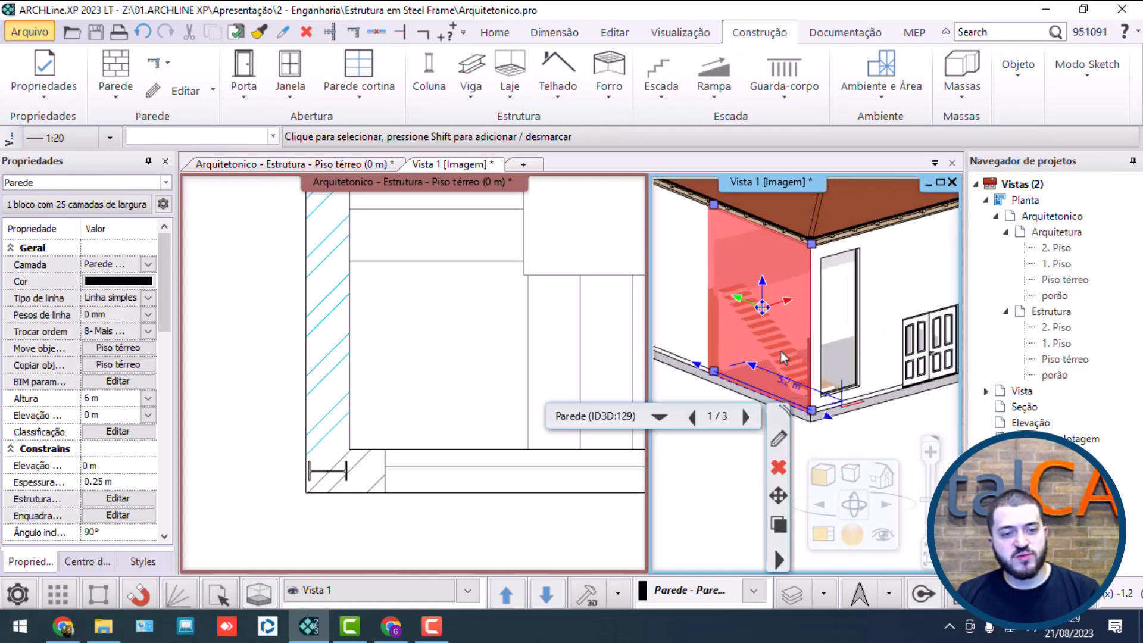
left_click(746, 337)
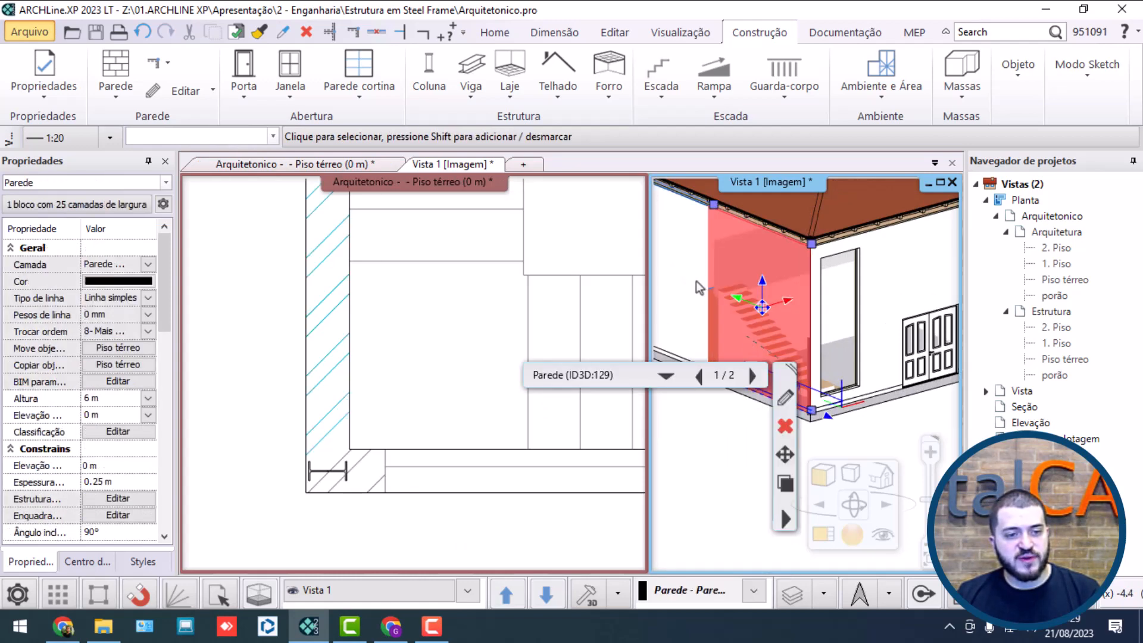
Step: Hide the lower rear side wall, the stair-side wall and the upper side wall in the 3D view
left_click(679, 285, "shift")
right_click(692, 302)
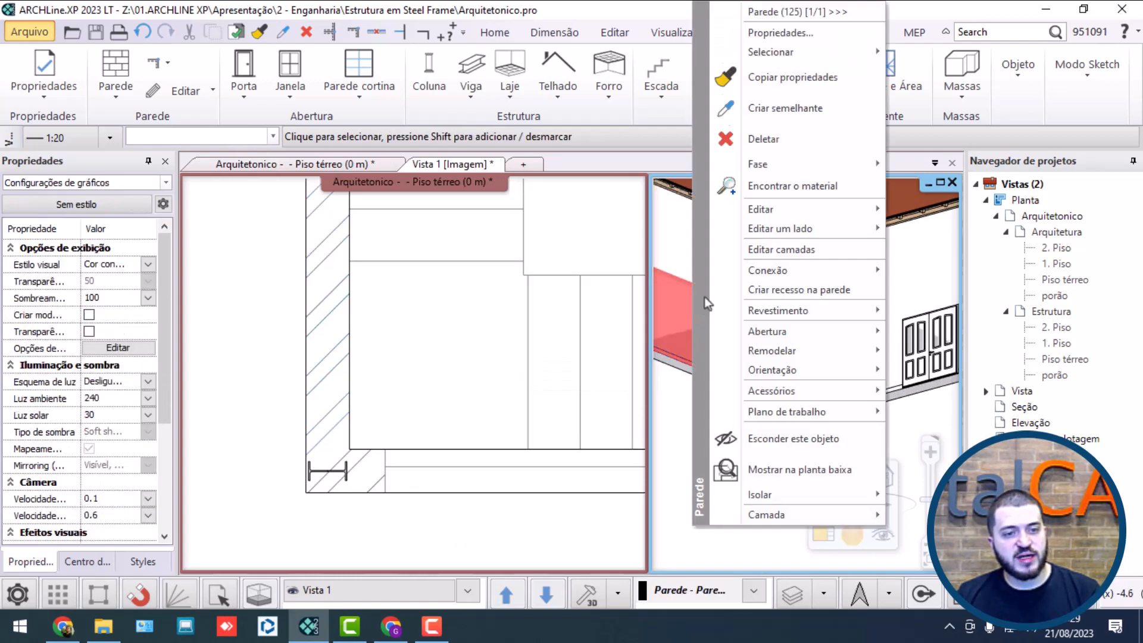
left_click(787, 437)
left_click(772, 376)
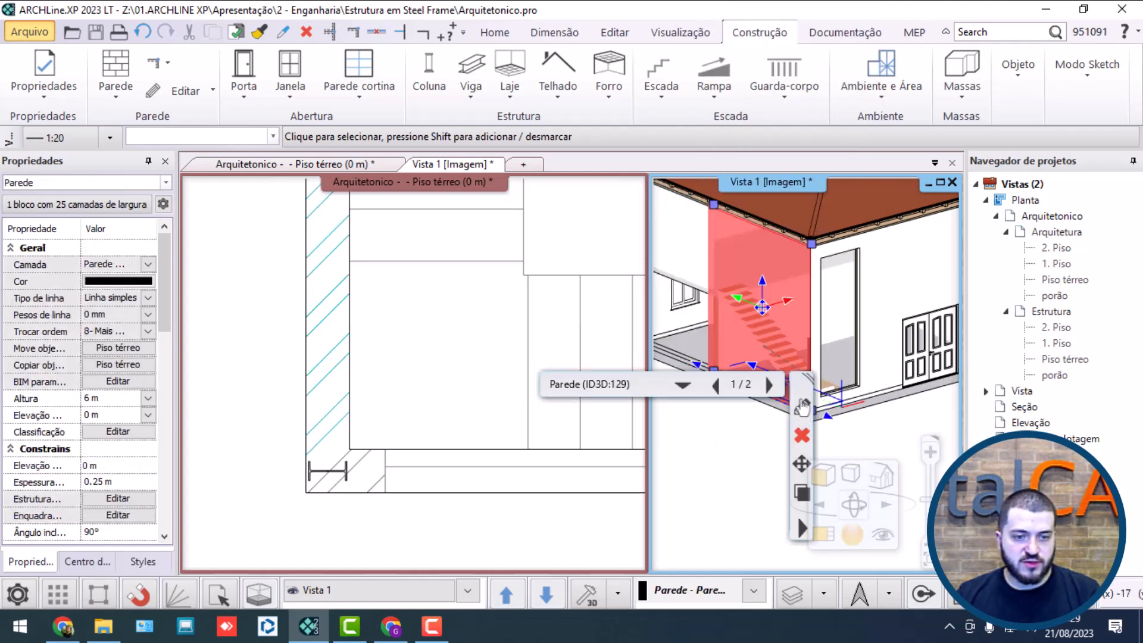
right_click(743, 270)
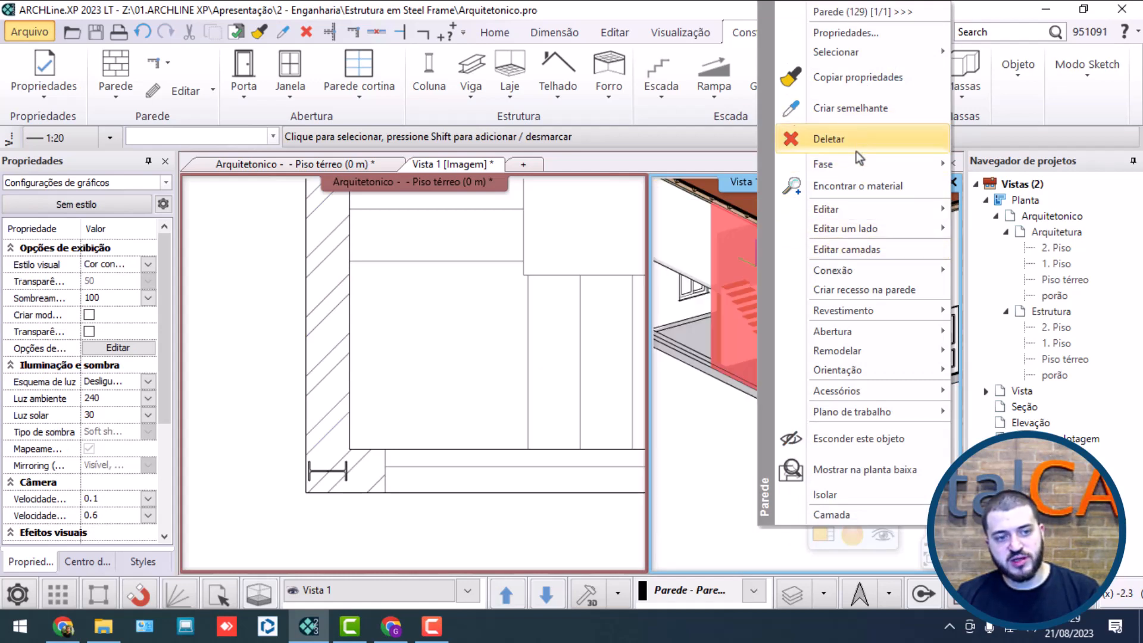
left_click(857, 437)
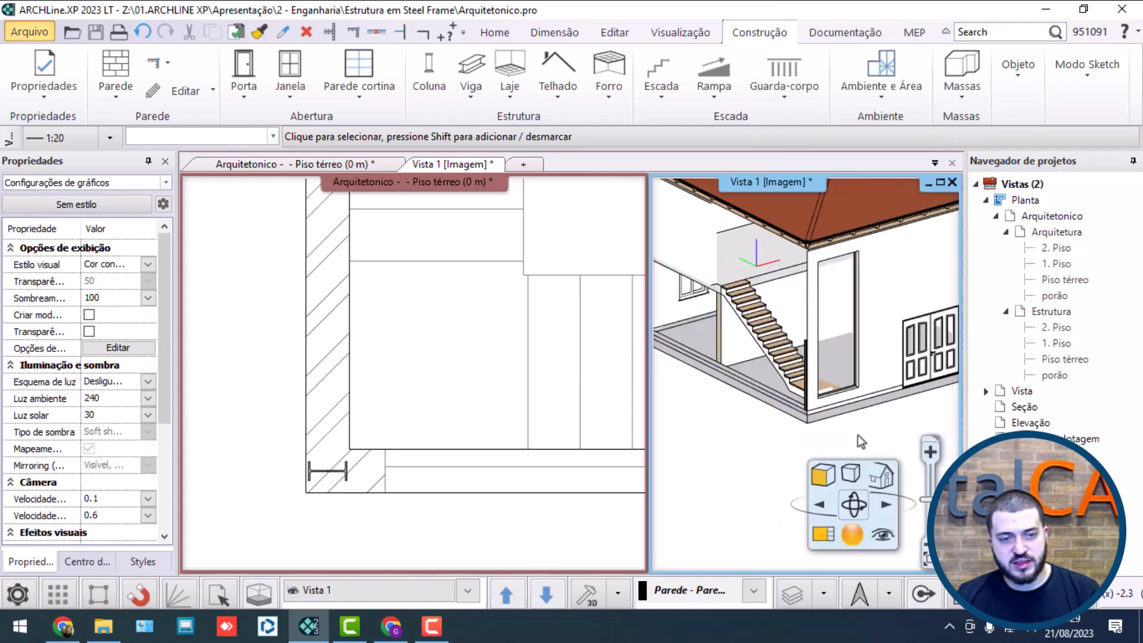
left_click(698, 244)
right_click(695, 239)
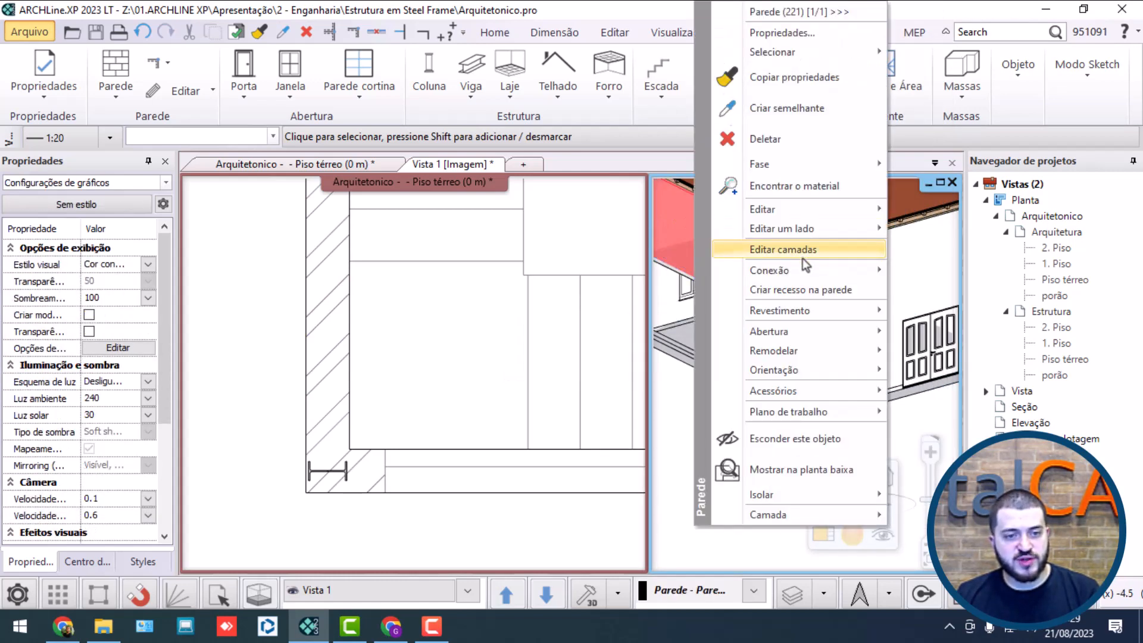
left_click(786, 433)
Step: Select the IPE 220 corner column at its base in 3D and set its elevation to 0.15 m
middle_click_drag(739, 377, 933, 399)
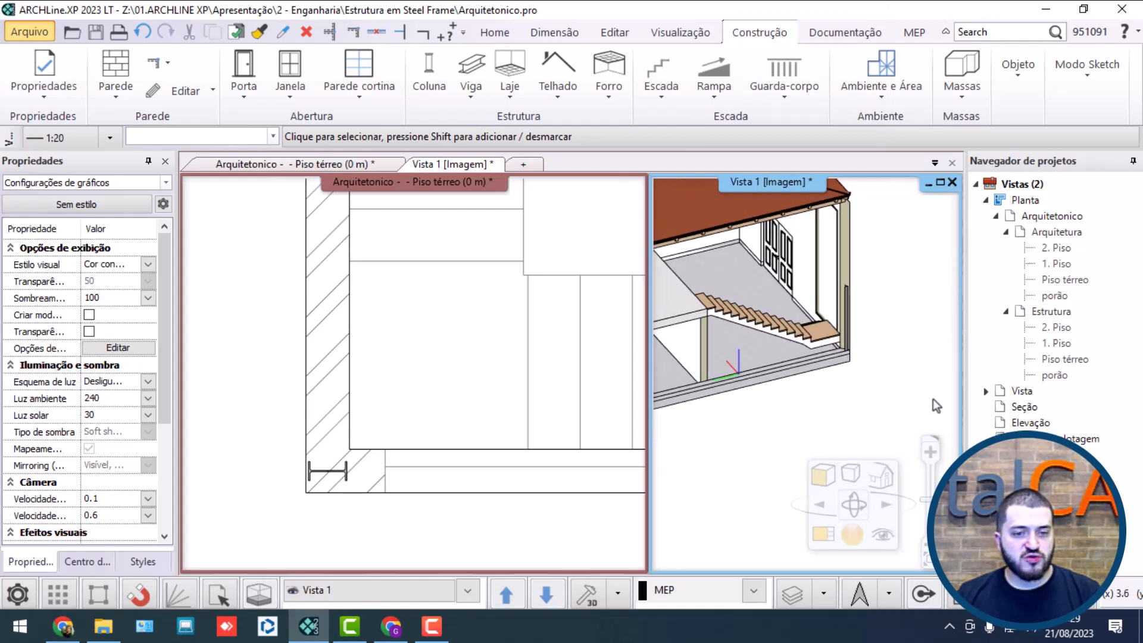
scroll(845, 376, "down", 3)
middle_click_drag(845, 376, 793, 339)
scroll(904, 362, "up", 5)
scroll(904, 358, "up", 3)
scroll(797, 346, "up", 5)
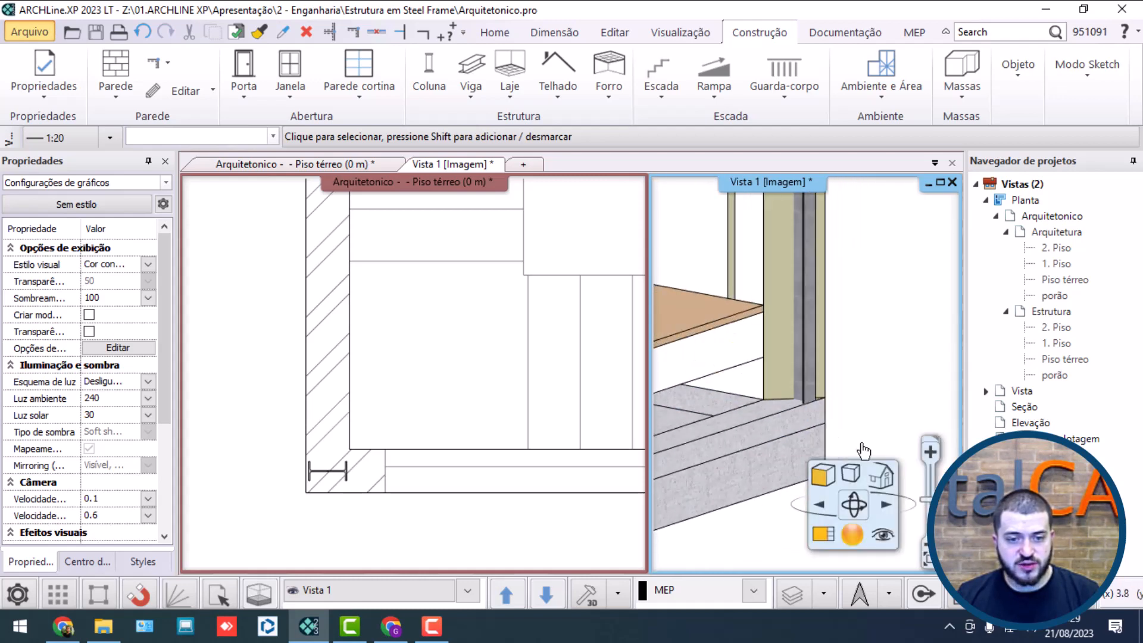
left_click(830, 315)
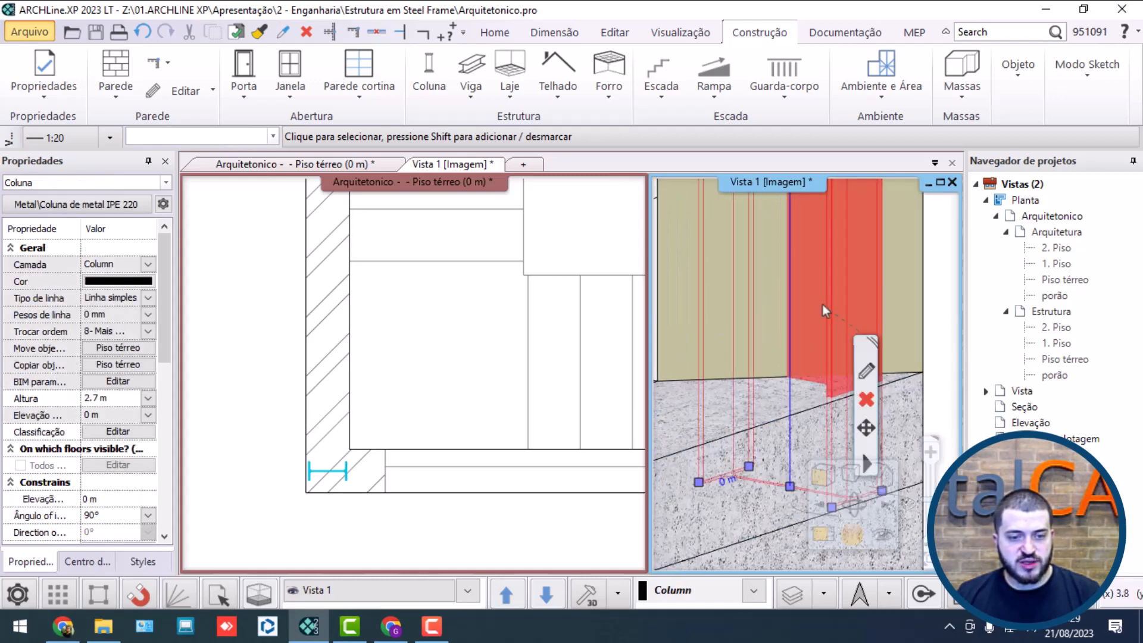
scroll(823, 305, "down", 3)
left_click(116, 418)
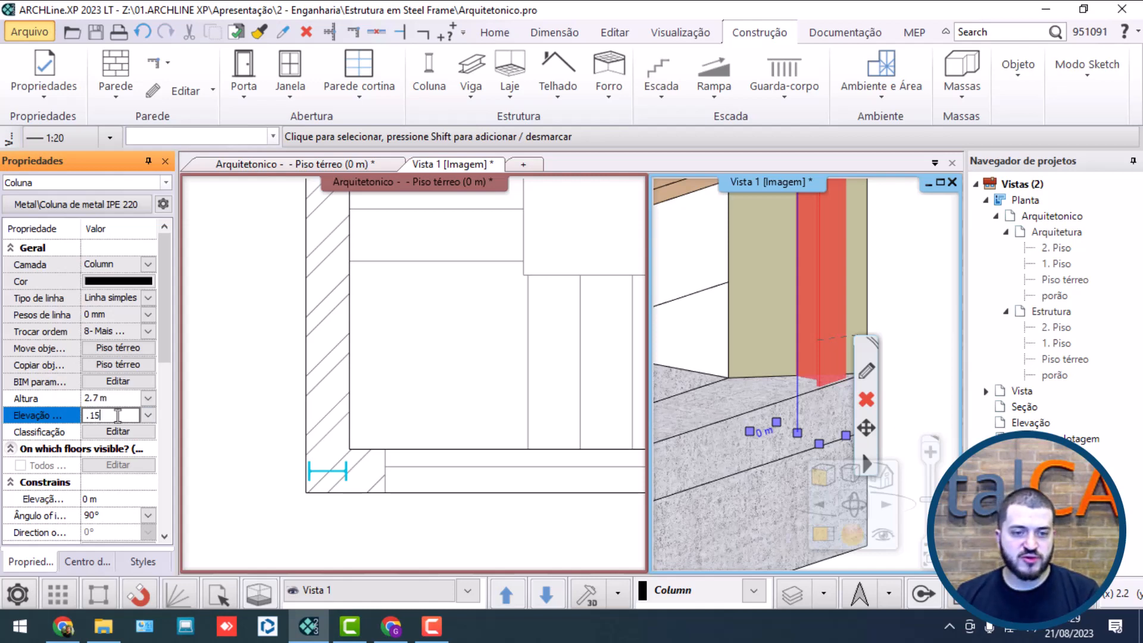
key("Return")
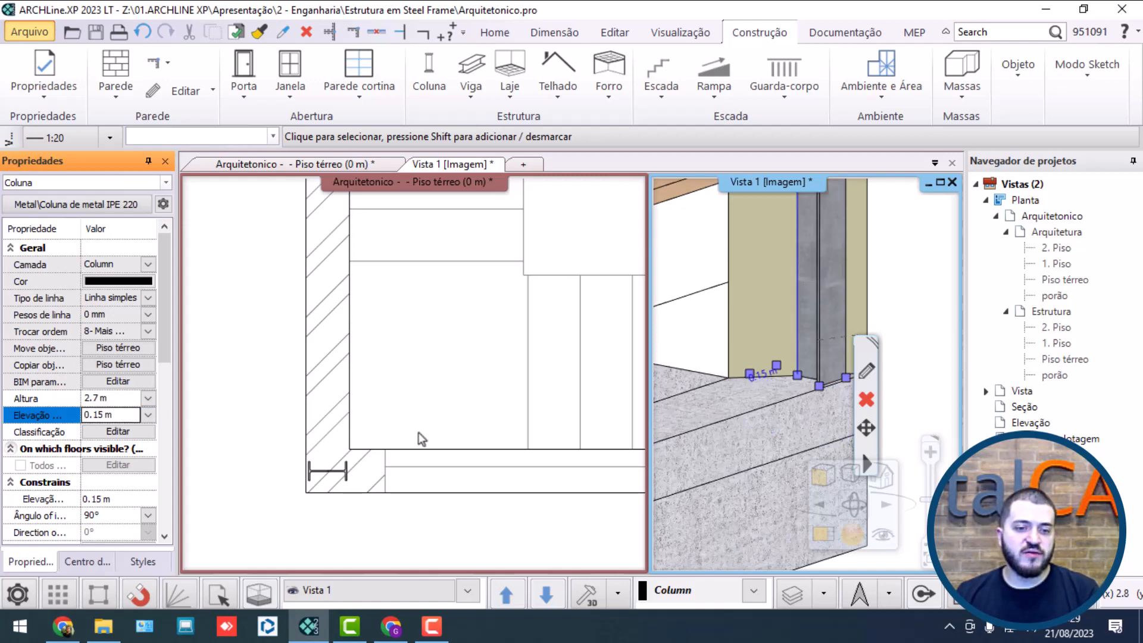
left_click(884, 305)
Step: Extend the corner column's upper end to the top of the wall corner beneath the roof
middle_click_drag(847, 332, 825, 395)
left_click(827, 356)
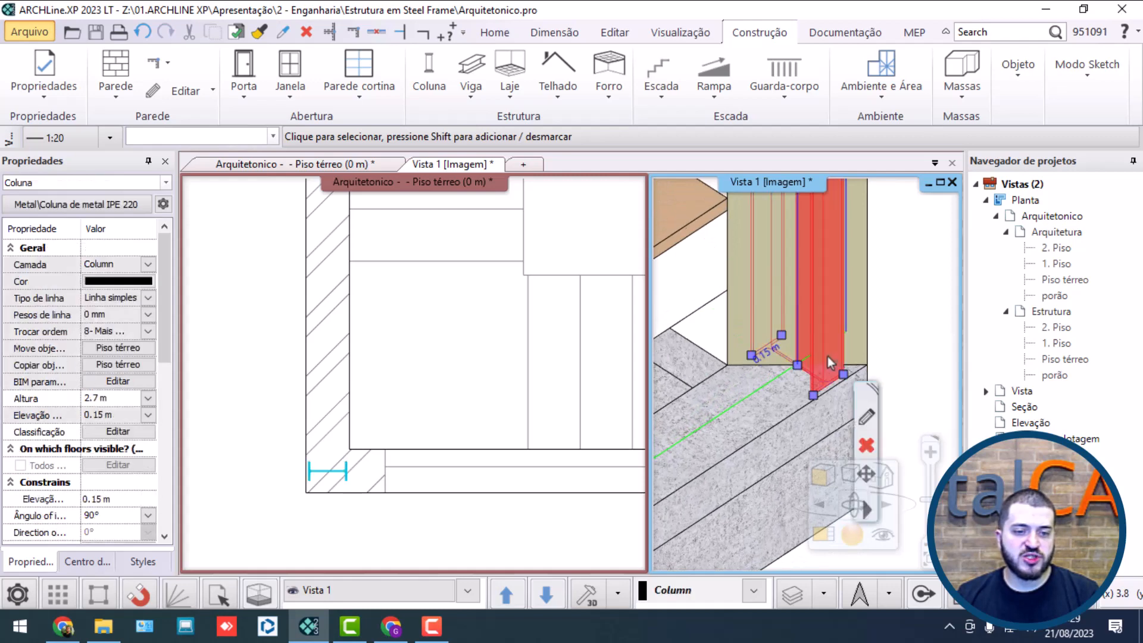
middle_click_drag(827, 356, 733, 364)
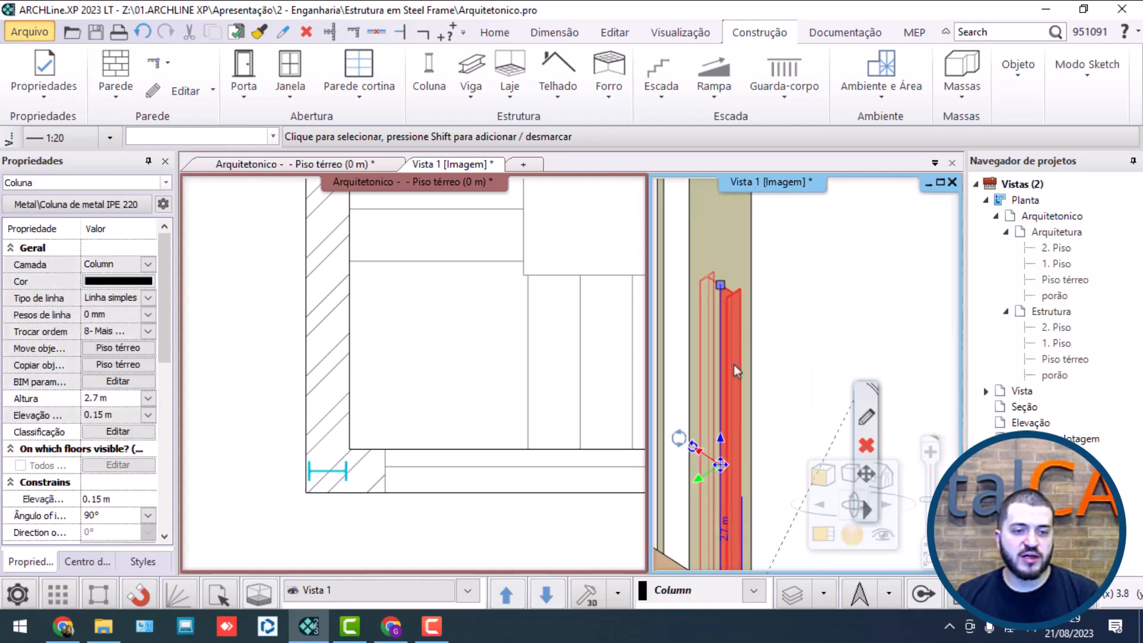
right_click(718, 287)
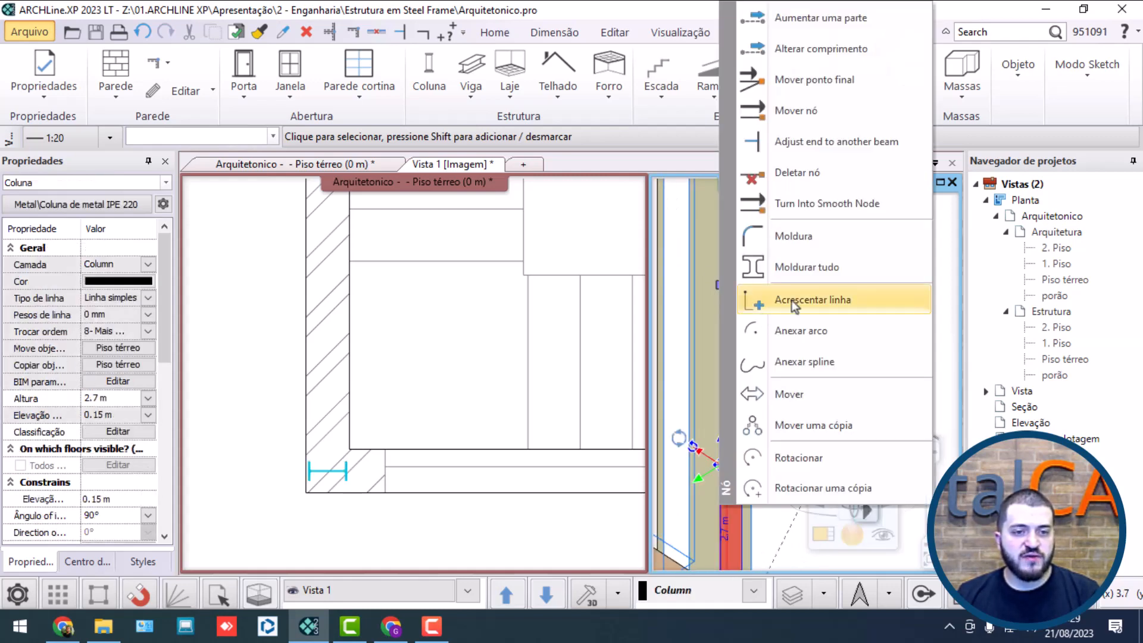
left_click(840, 51)
middle_click_drag(769, 312, 762, 337)
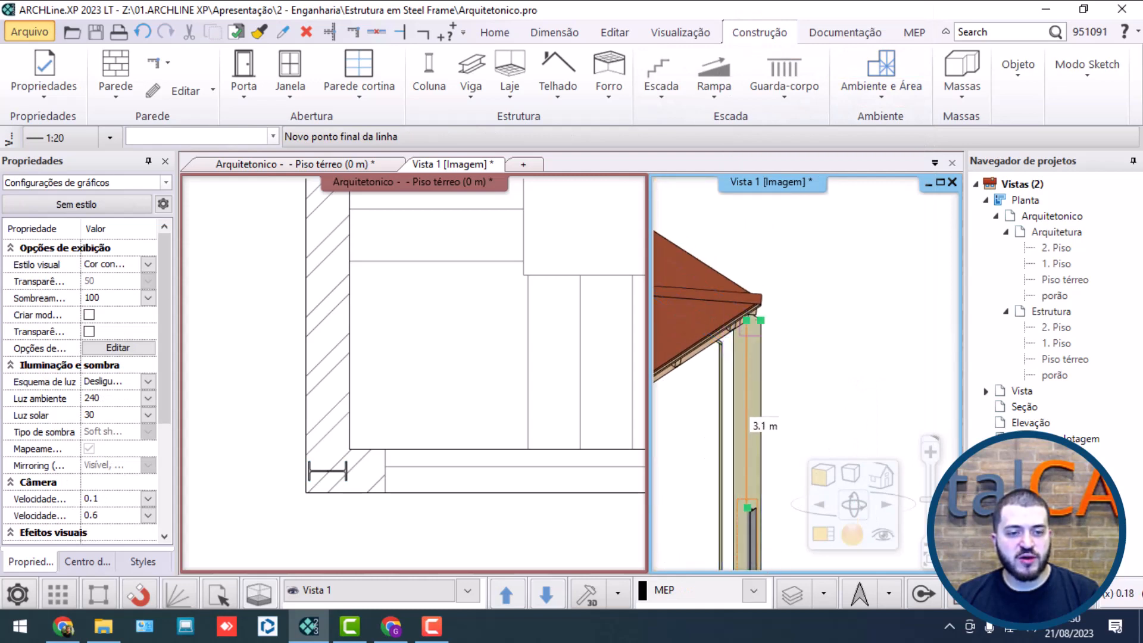
left_click(760, 321)
key("Escape")
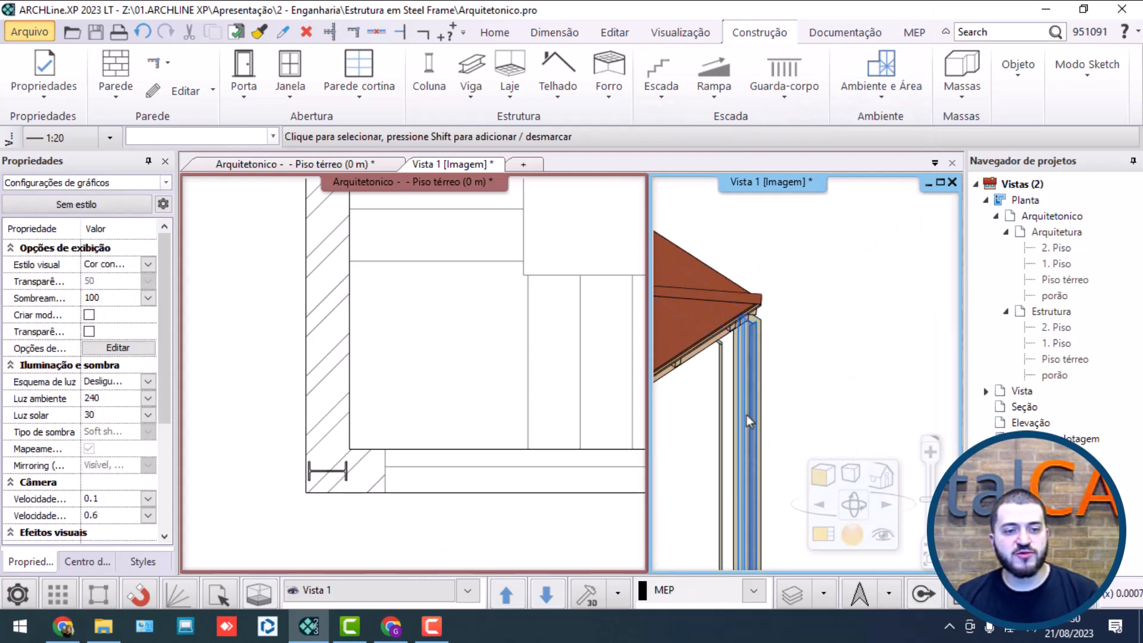
Step: Examine the extended corner column from its base to the roof and the house around it in 3D
middle_click_drag(747, 415, 742, 375)
scroll(742, 375, "down", 6)
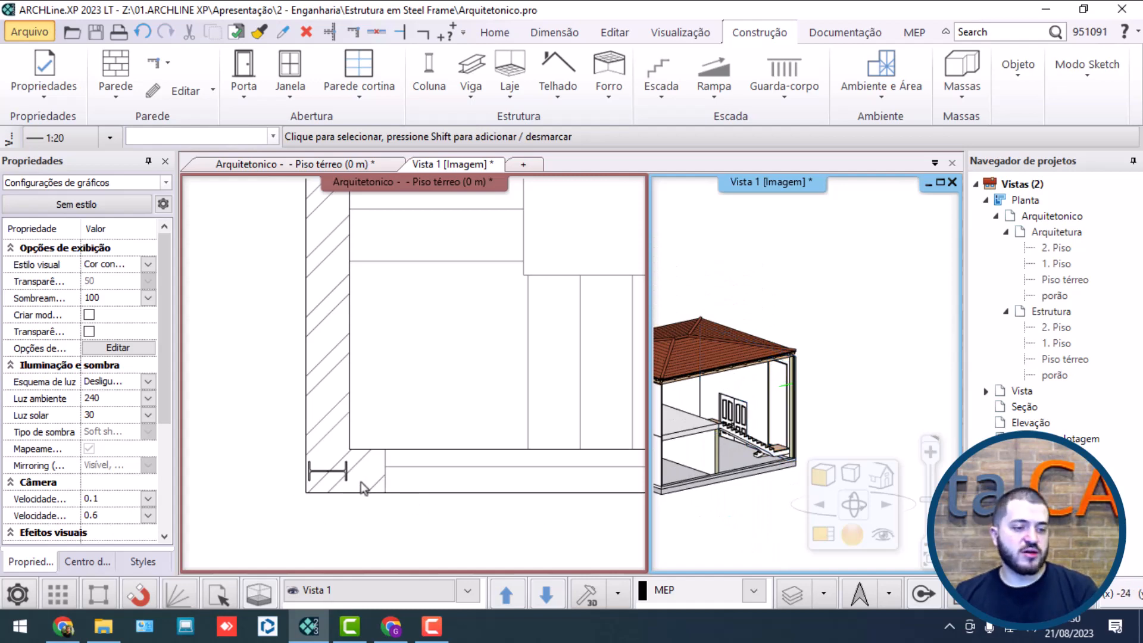
scroll(803, 427, "up", 4)
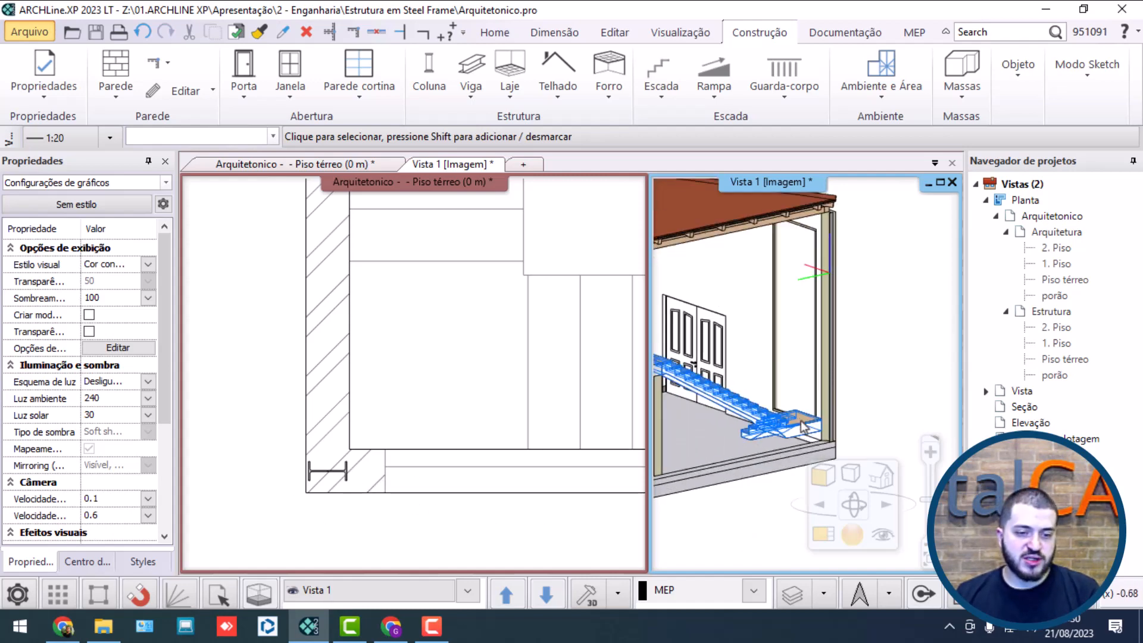
scroll(802, 429, "up", 6)
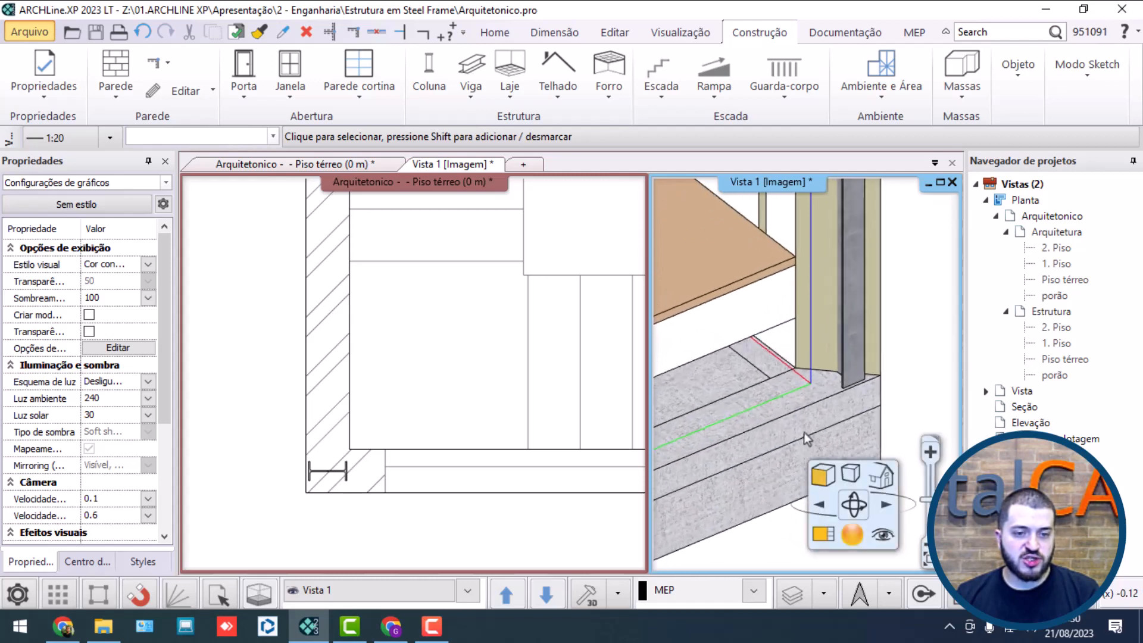
scroll(803, 432, "down", 6)
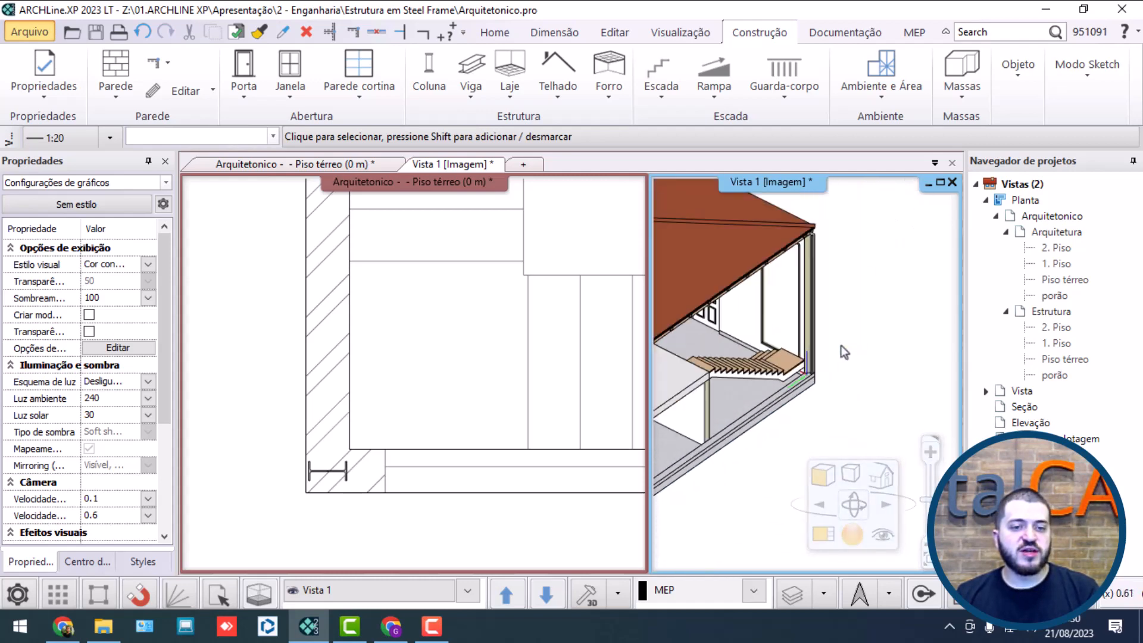
scroll(840, 346, "down", 5)
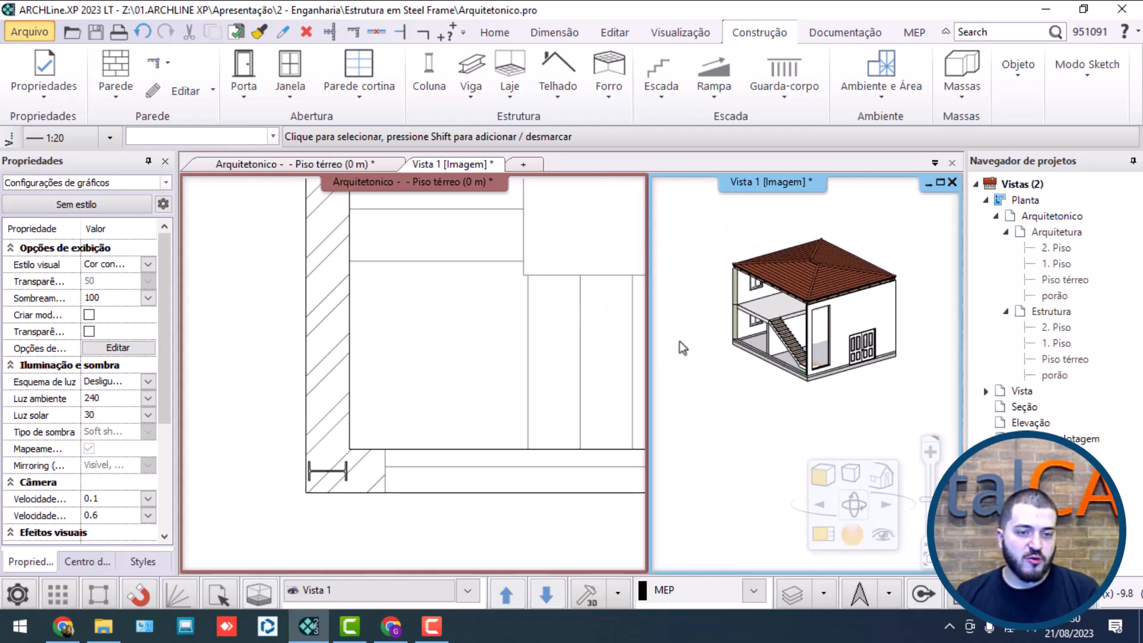
scroll(681, 347, "up", 4)
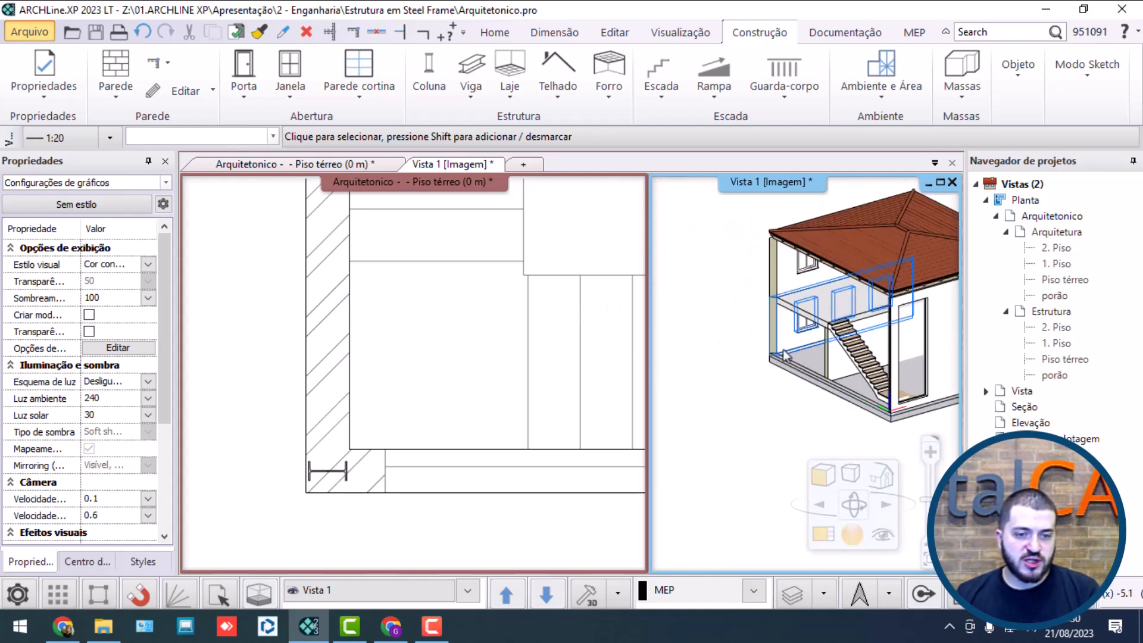
Step: Open the corner column's properties from the plan and make its colour follow the layer
left_click(340, 482)
double_click(327, 472)
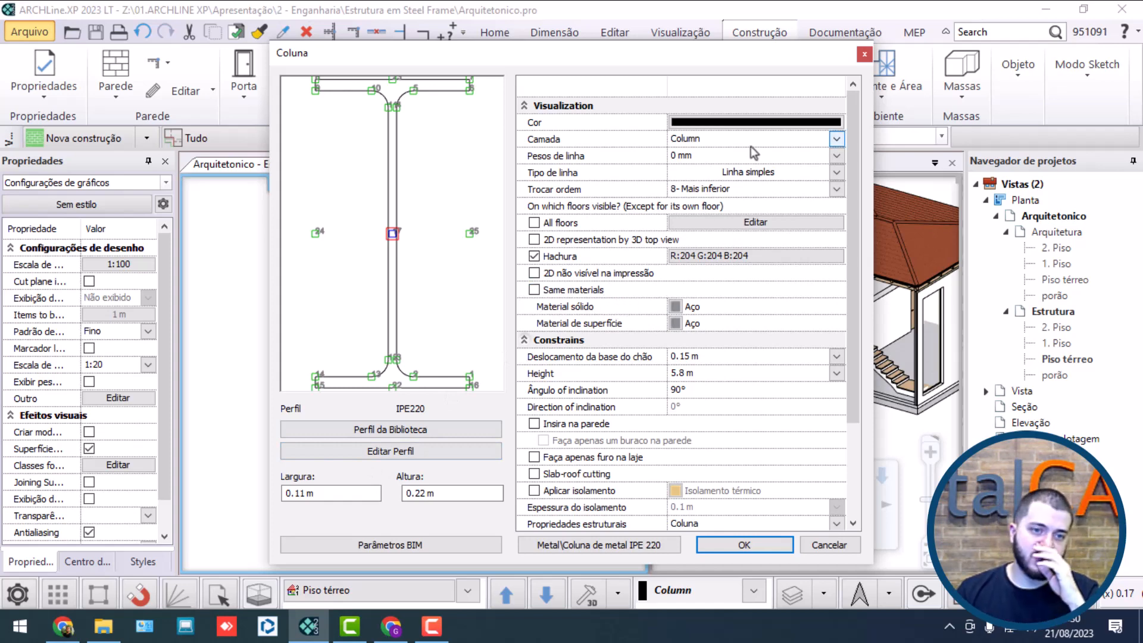
left_click(733, 124)
left_click(479, 441)
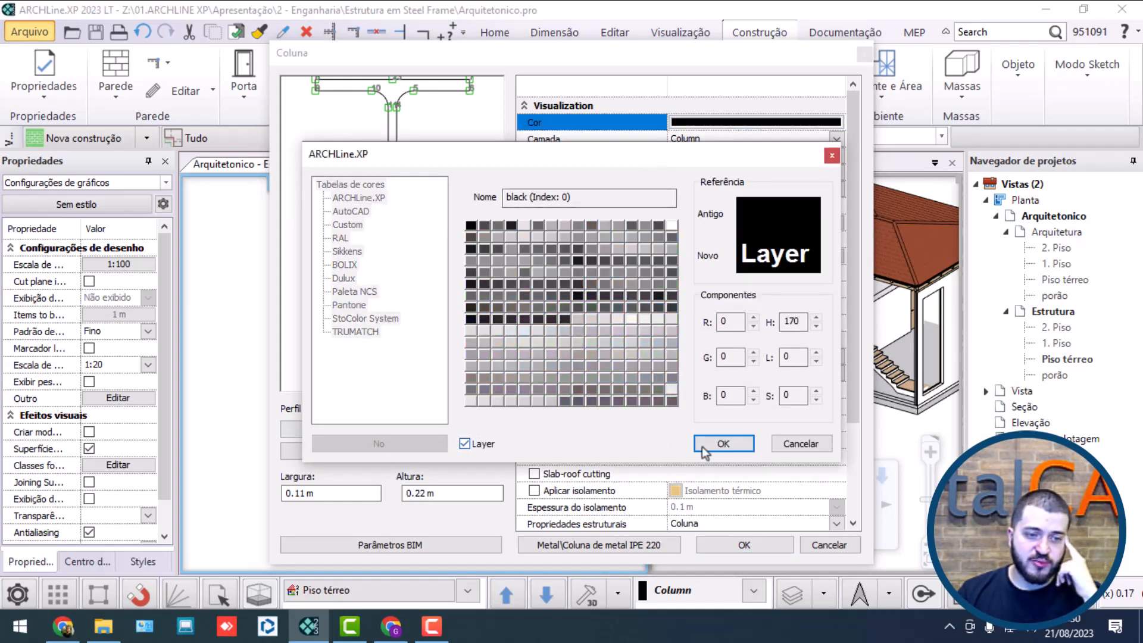
left_click(714, 442)
Step: Set the column's line weight and line type to Layer and apply the column properties
left_click(836, 156)
left_click(700, 164)
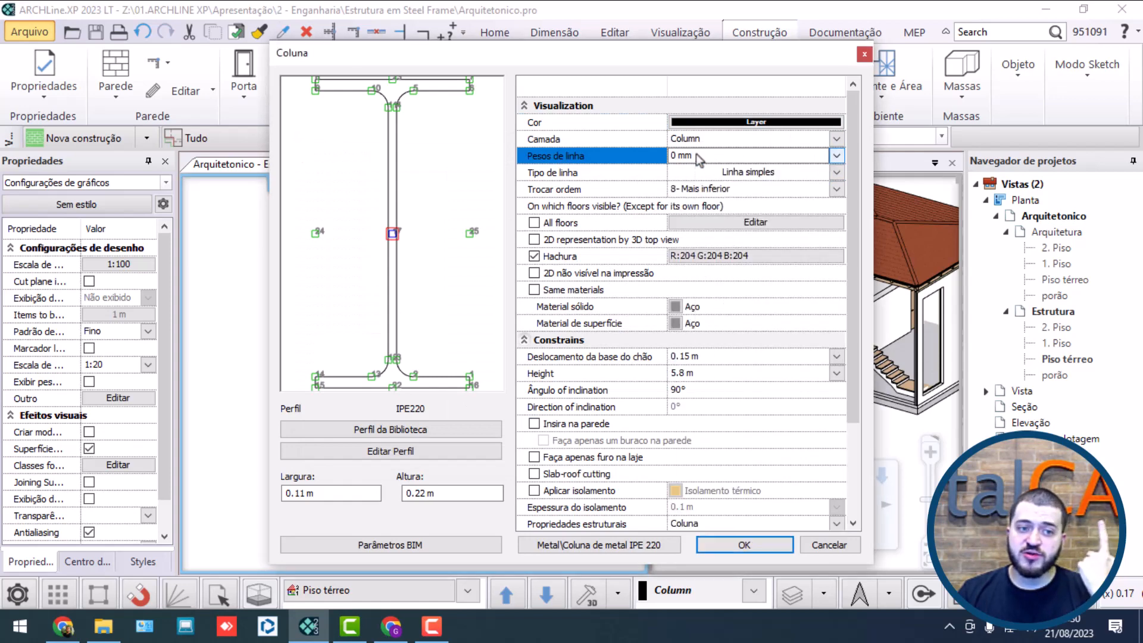
left_click(704, 157)
left_click(838, 158)
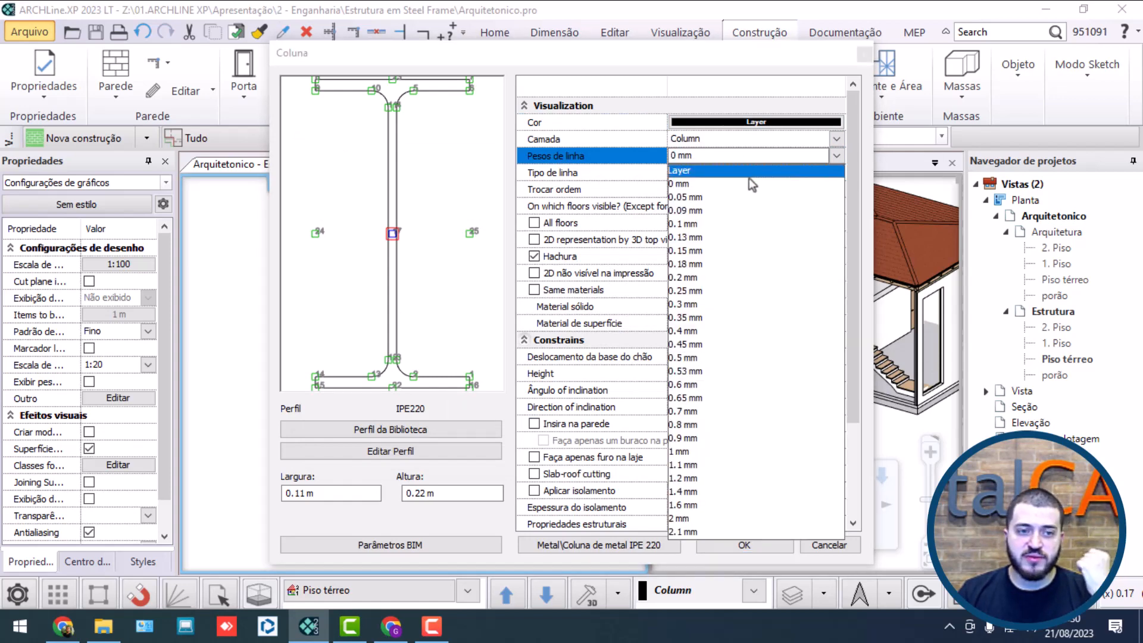
left_click(743, 171)
left_click(787, 176)
left_click(610, 126)
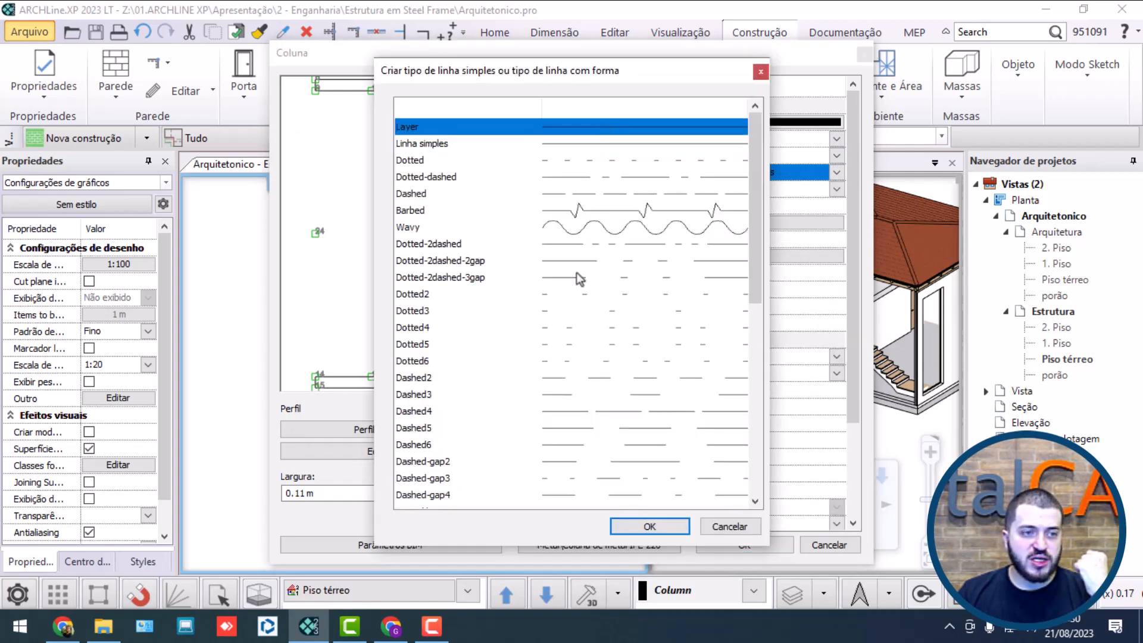
left_click(626, 527)
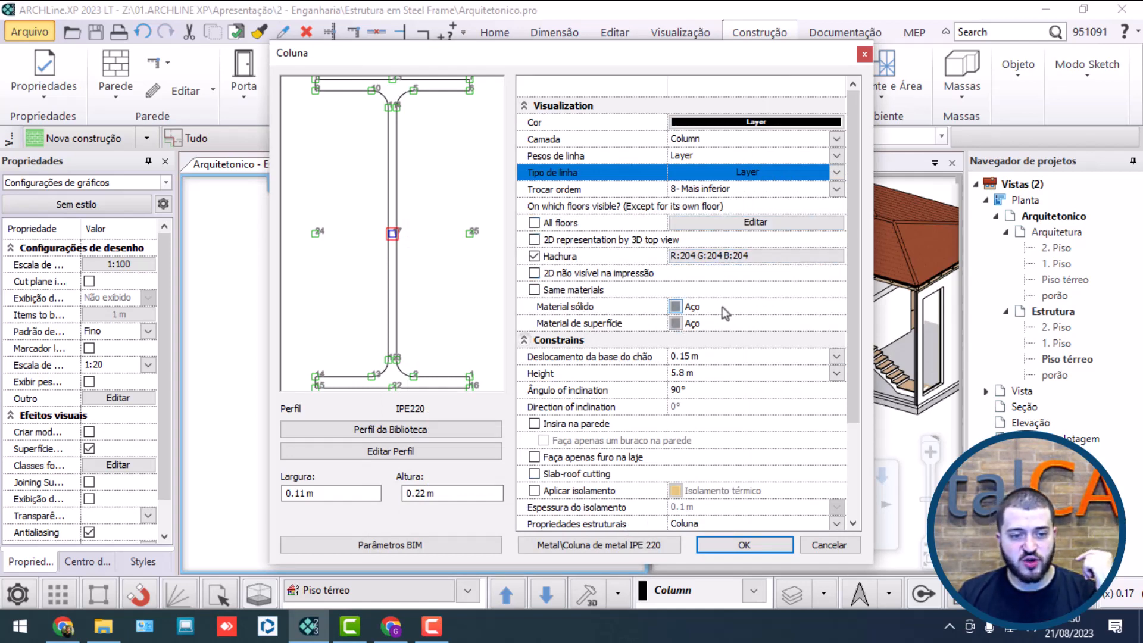
scroll(723, 310, "down", 3)
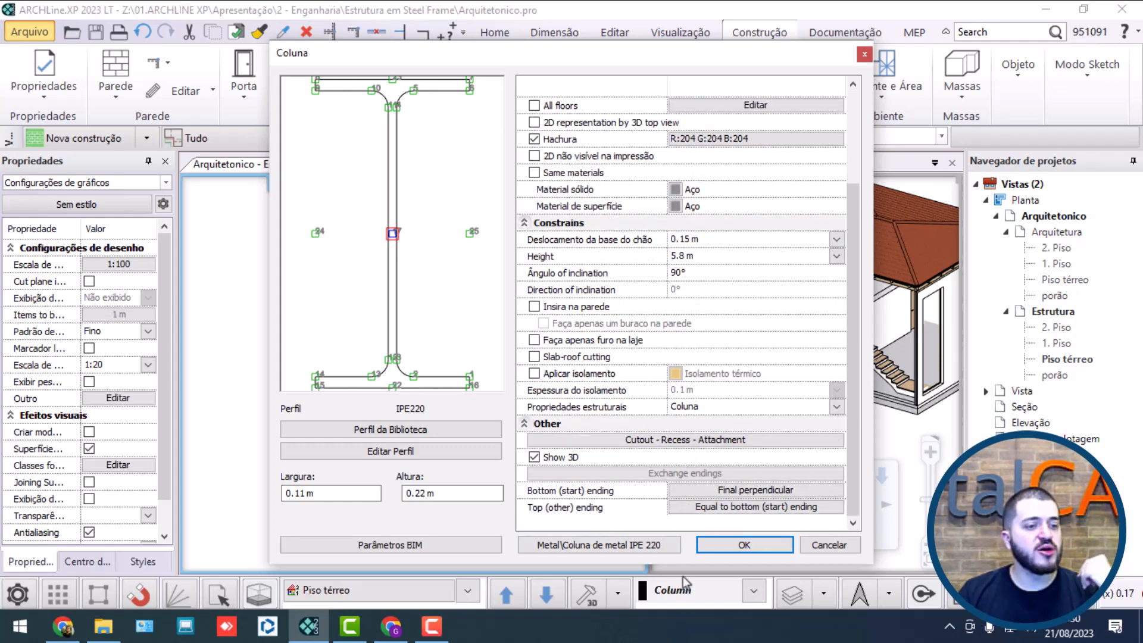
left_click(738, 544)
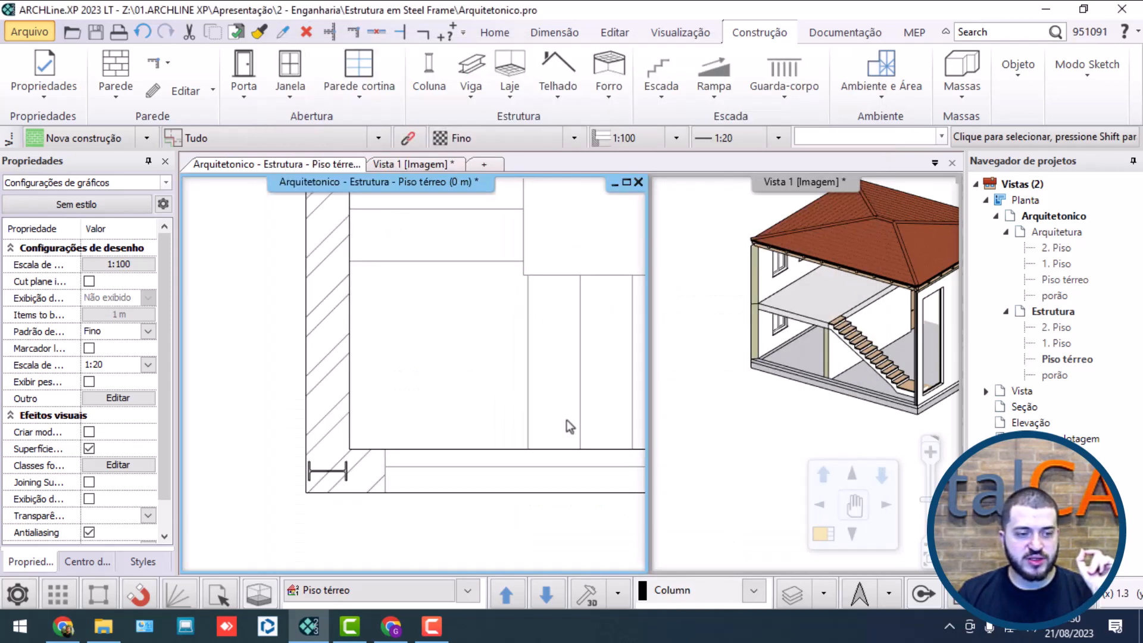
Step: Make 15 evenly spaced copies of the corner column along the stair-side wall, using multiple copies with spacing between elements
left_click(342, 476)
scroll(342, 475, "up", 3)
middle_click_drag(343, 475, 286, 502)
scroll(366, 400, "down", 8)
scroll(350, 440, "down", 3)
middle_click_drag(352, 327, 316, 359)
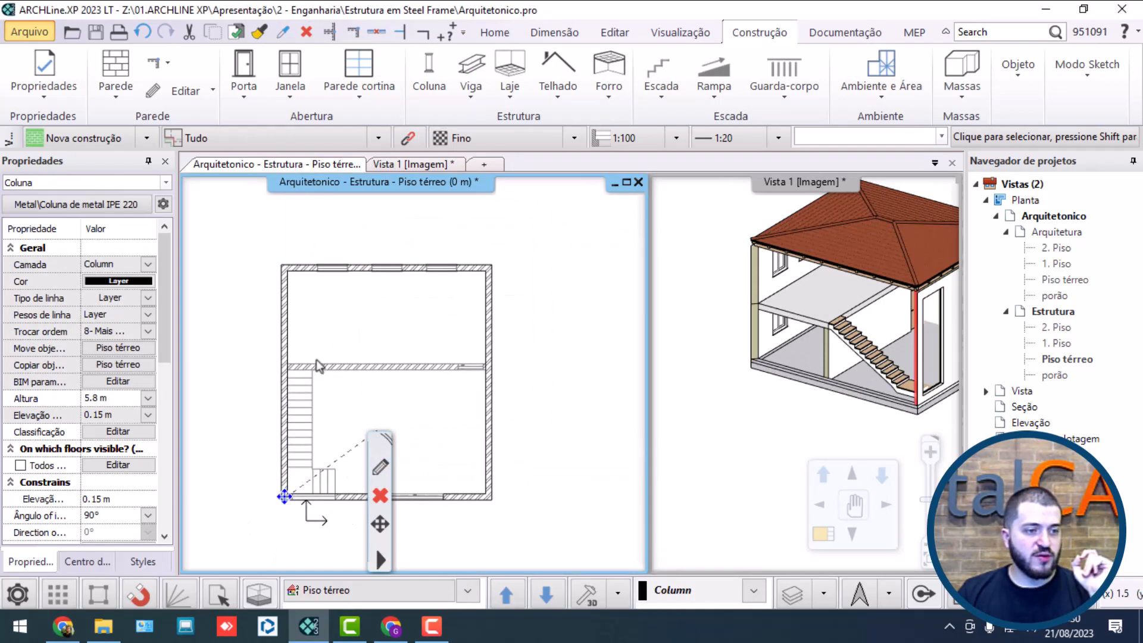
scroll(296, 447, "up", 5)
middle_click_drag(296, 448, 286, 357)
scroll(313, 506, "up", 3)
middle_click_drag(313, 505, 330, 485)
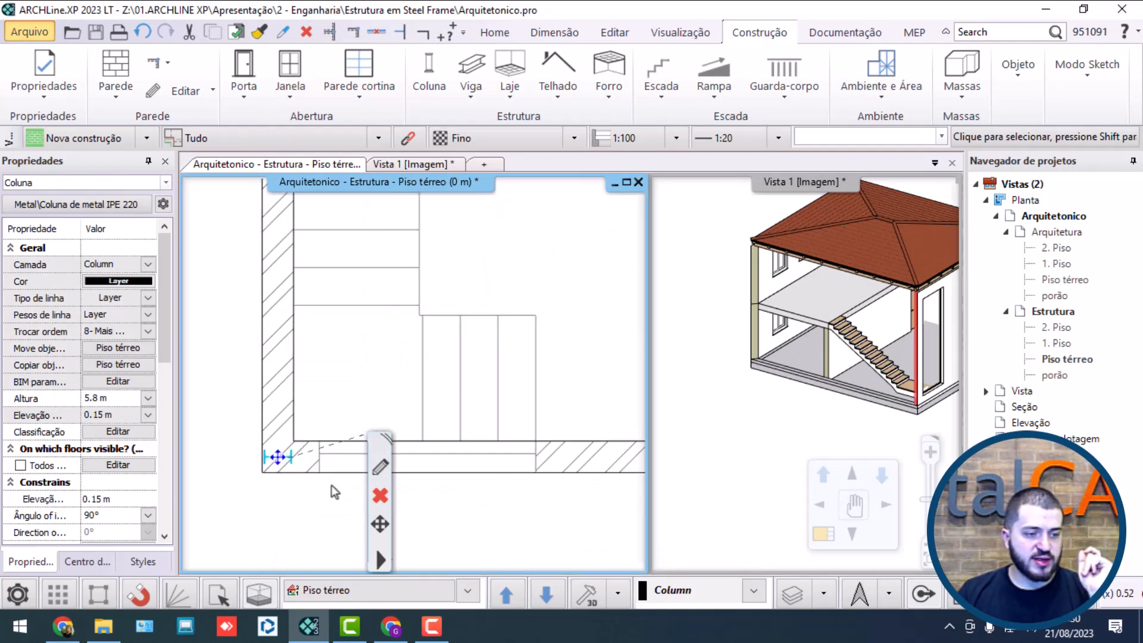
scroll(321, 437, "up", 2)
middle_click_drag(321, 438, 336, 398)
left_click(283, 441)
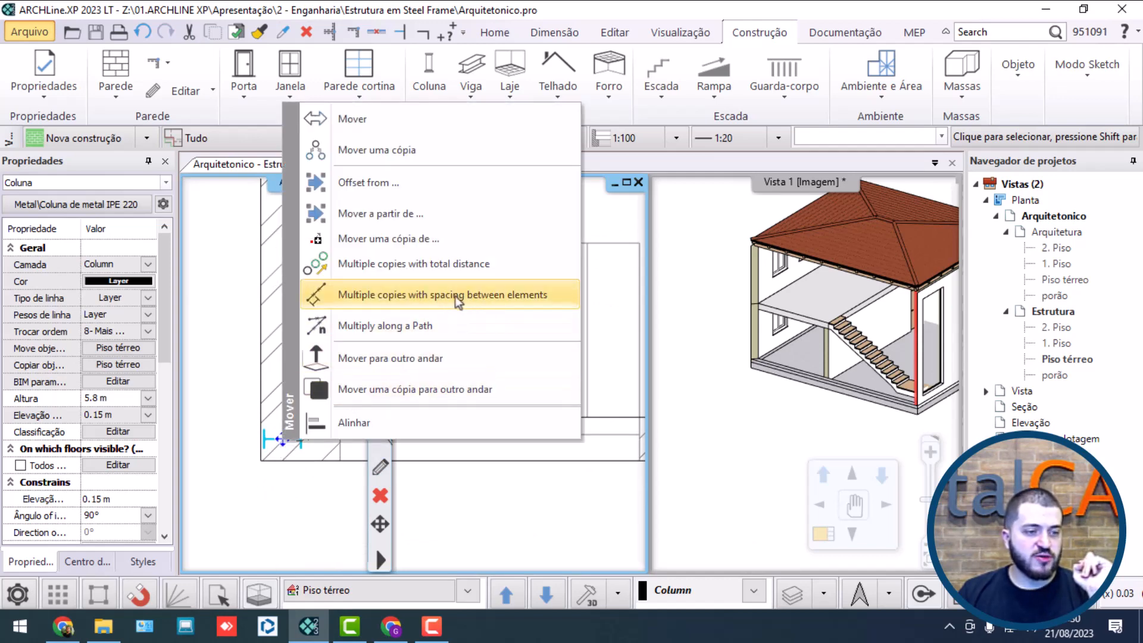
left_click(500, 296)
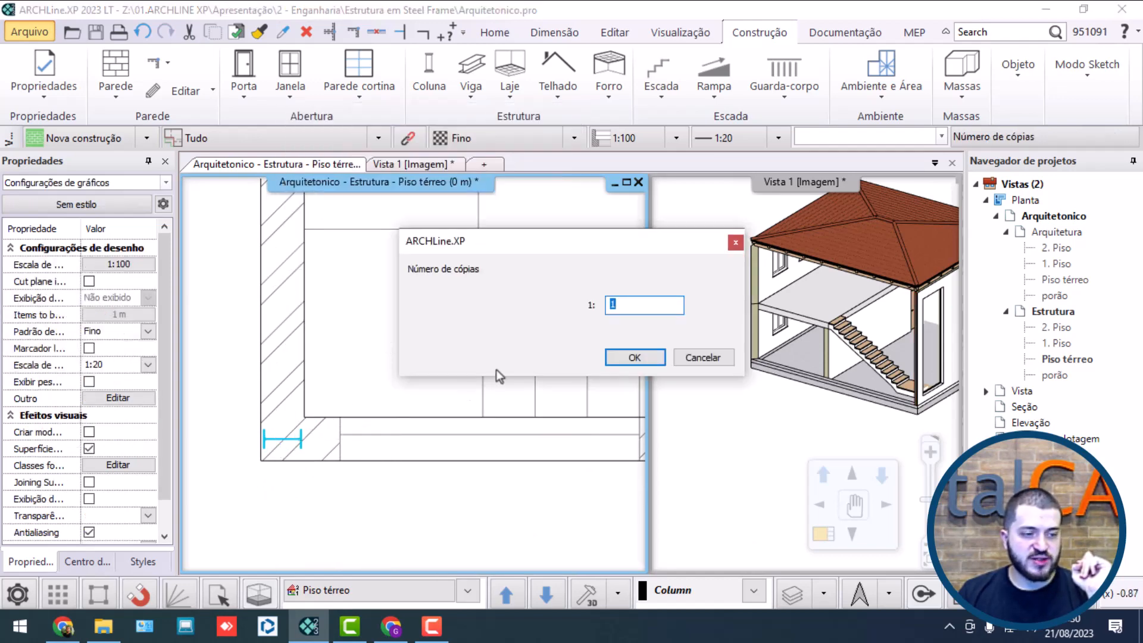
type("10")
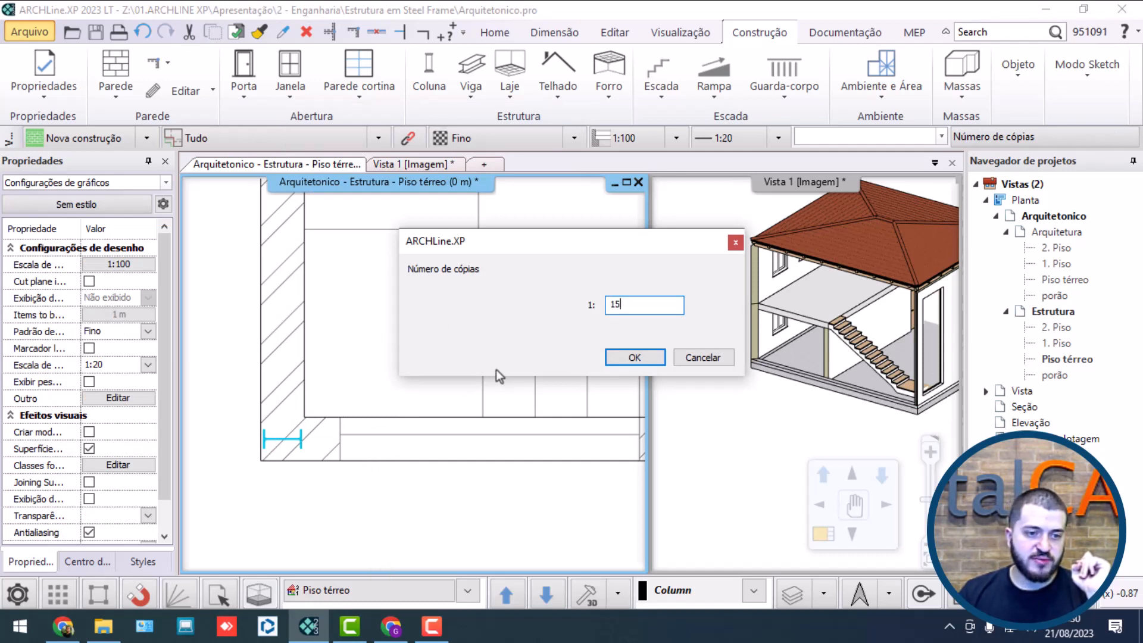
key("Return")
left_click(283, 440)
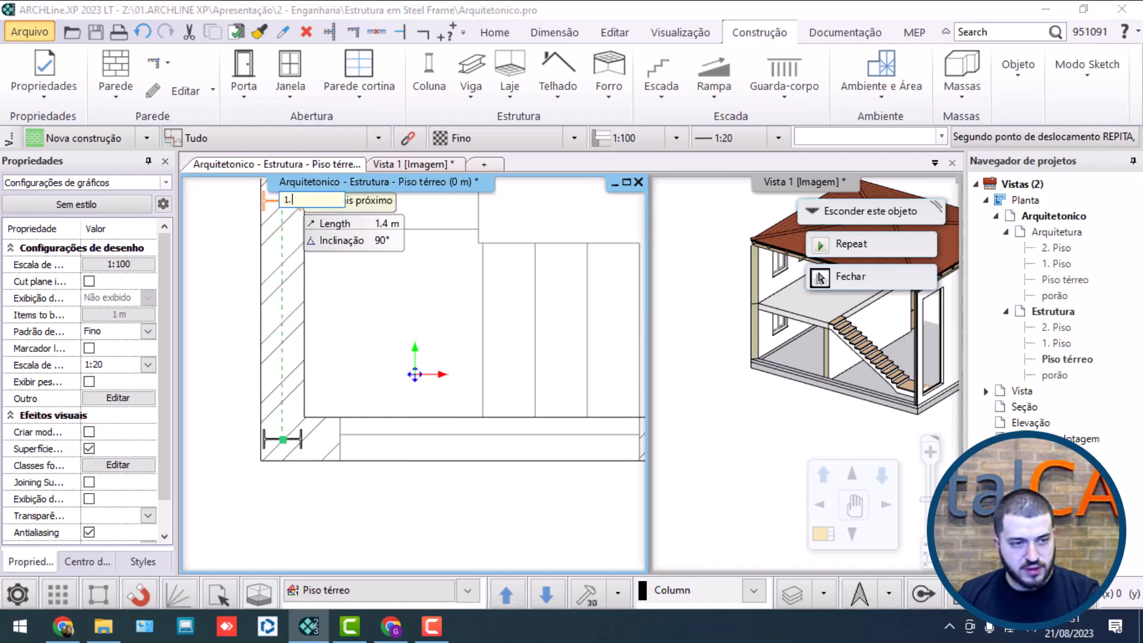
key("Return")
Step: Delete the surplus column copies that lie outside the house beyond the rear wall
scroll(381, 282, "down", 5)
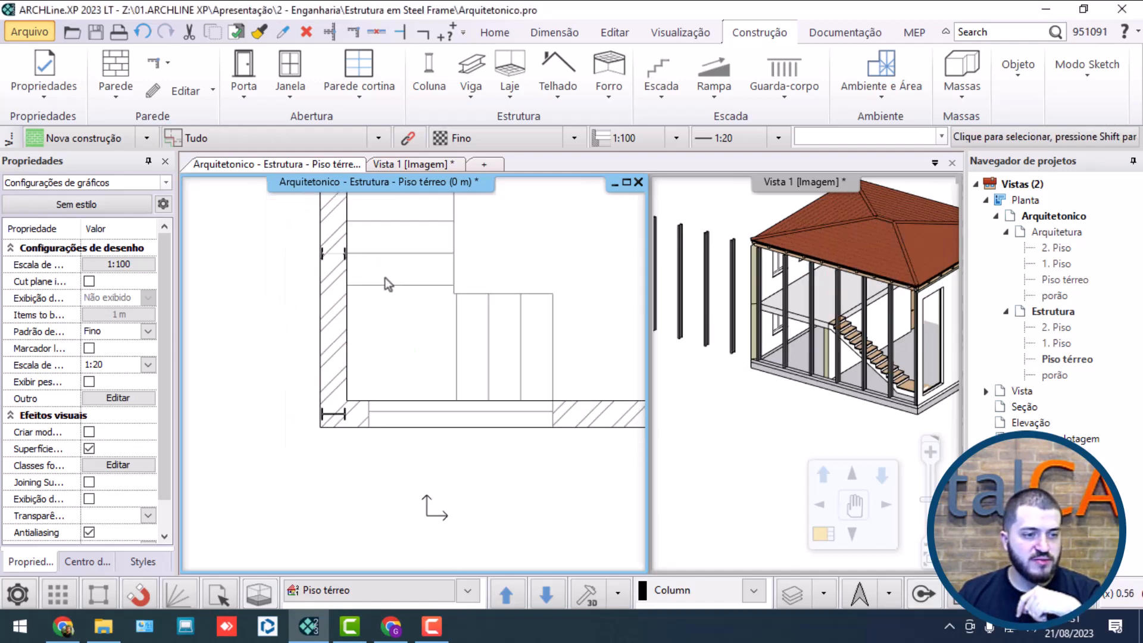
middle_click_drag(364, 356, 354, 403)
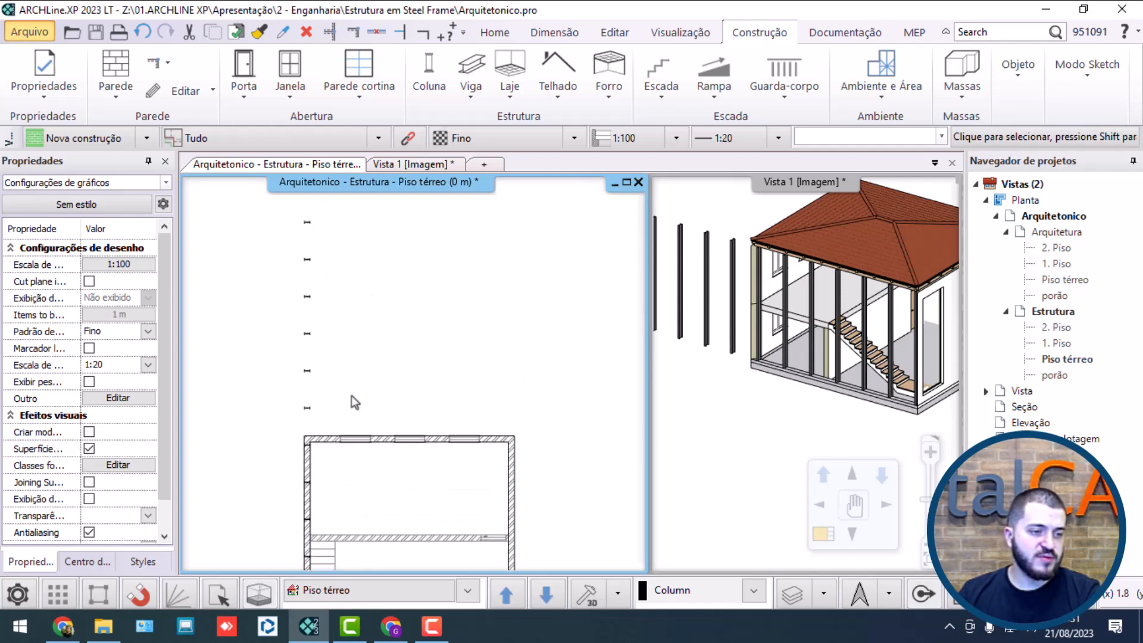
scroll(314, 329, "down", 4)
left_click(324, 233)
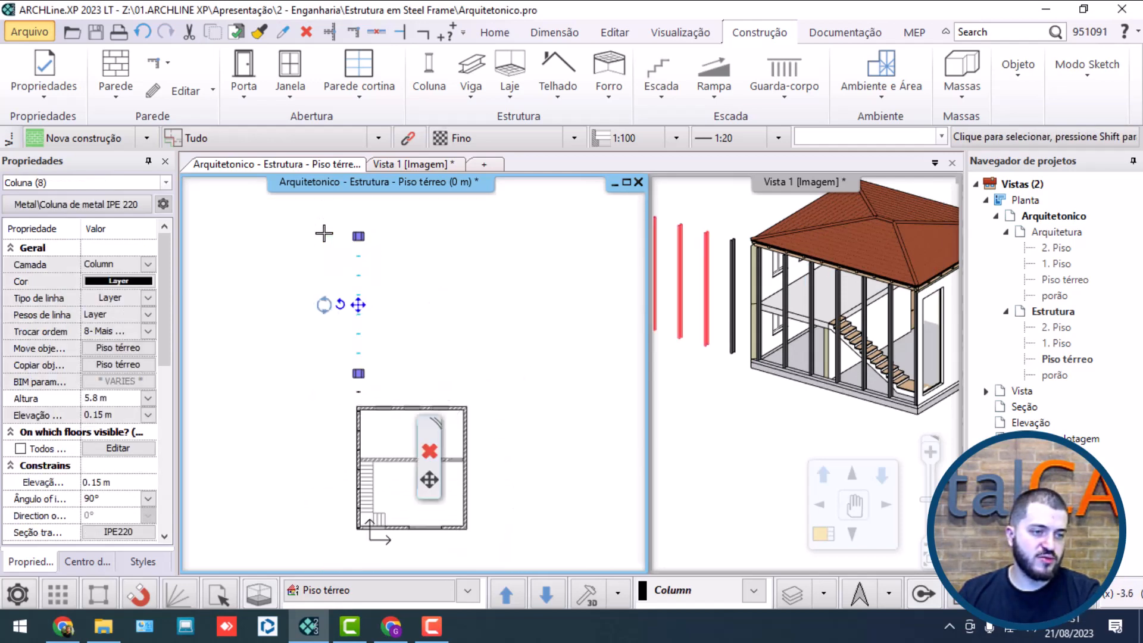
key("Delete")
scroll(371, 390, "up", 6)
left_click(466, 363)
left_click(359, 302)
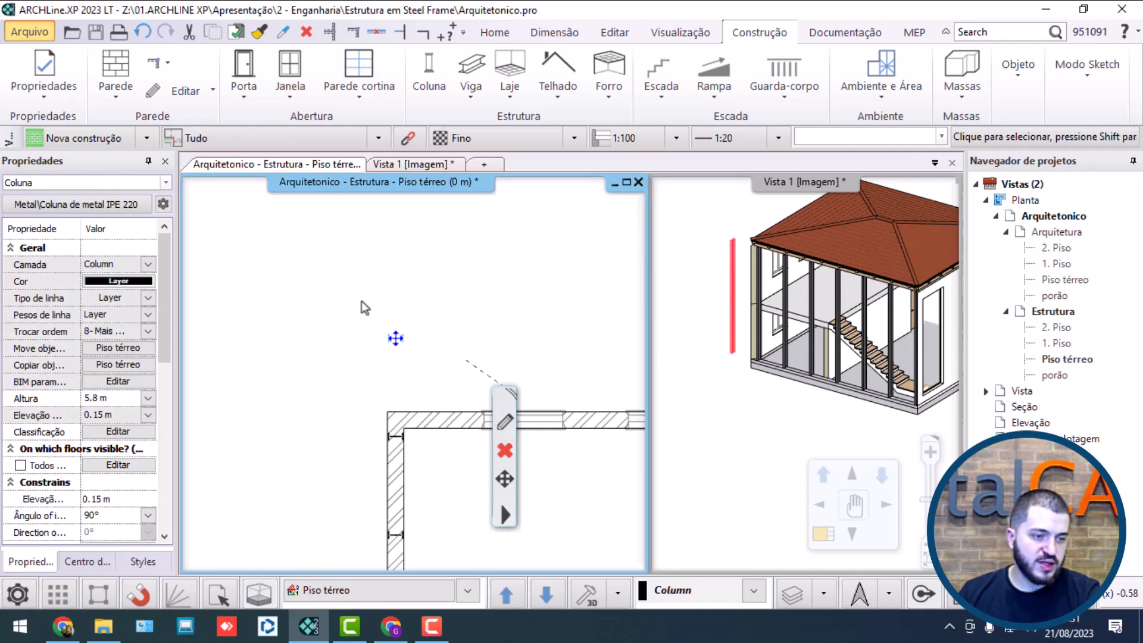
key("Delete")
Step: Examine the row of columns along the stair-side wall in the plan and in the 3D view
scroll(351, 285, "down", 3)
middle_click_drag(397, 560, 347, 378)
scroll(330, 469, "up", 7)
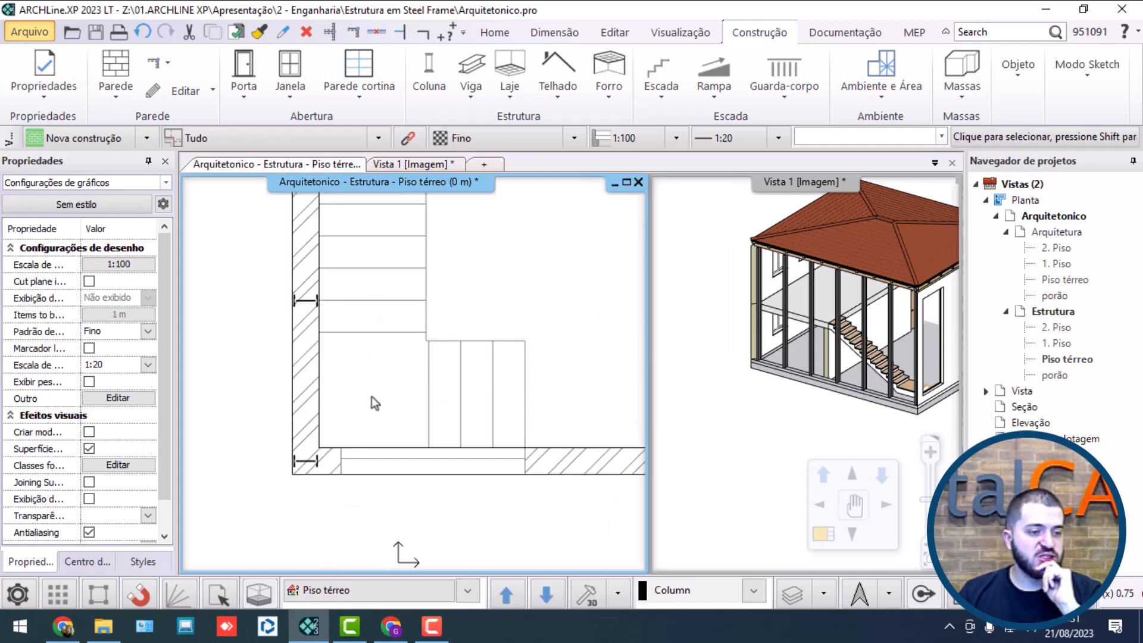
middle_click_drag(313, 316, 317, 531)
middle_click_drag(320, 244, 344, 480)
middle_click_drag(371, 233, 368, 396)
scroll(417, 416, "down", 5)
middle_click_drag(816, 352, 738, 397)
scroll(785, 328, "down", 5)
scroll(806, 362, "up", 5)
scroll(806, 362, "up", 1)
scroll(806, 362, "down", 2)
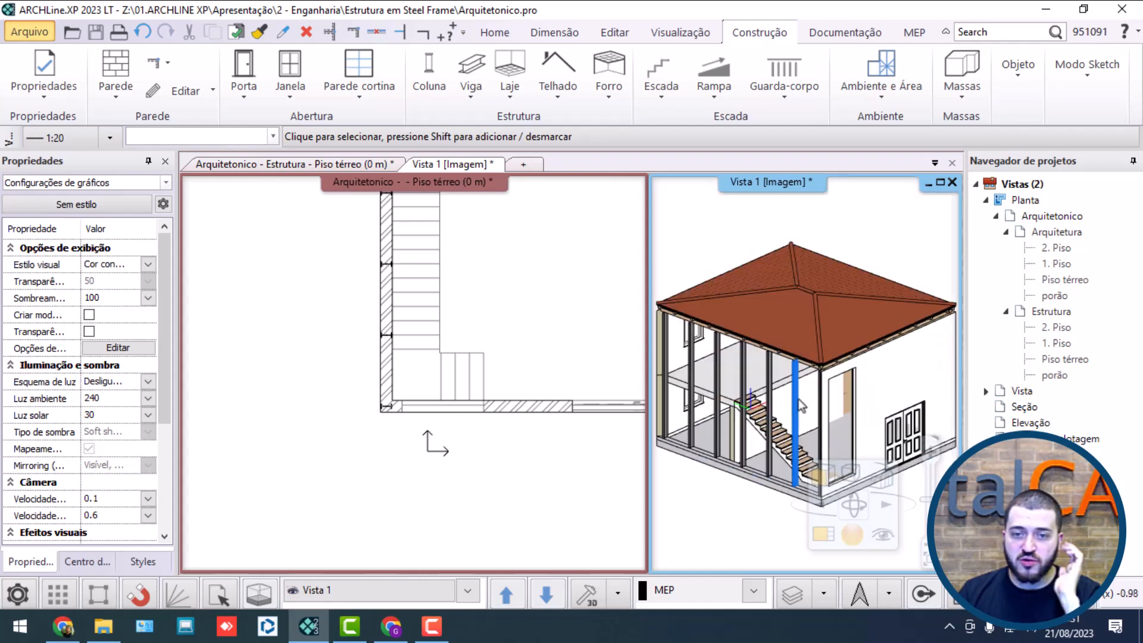
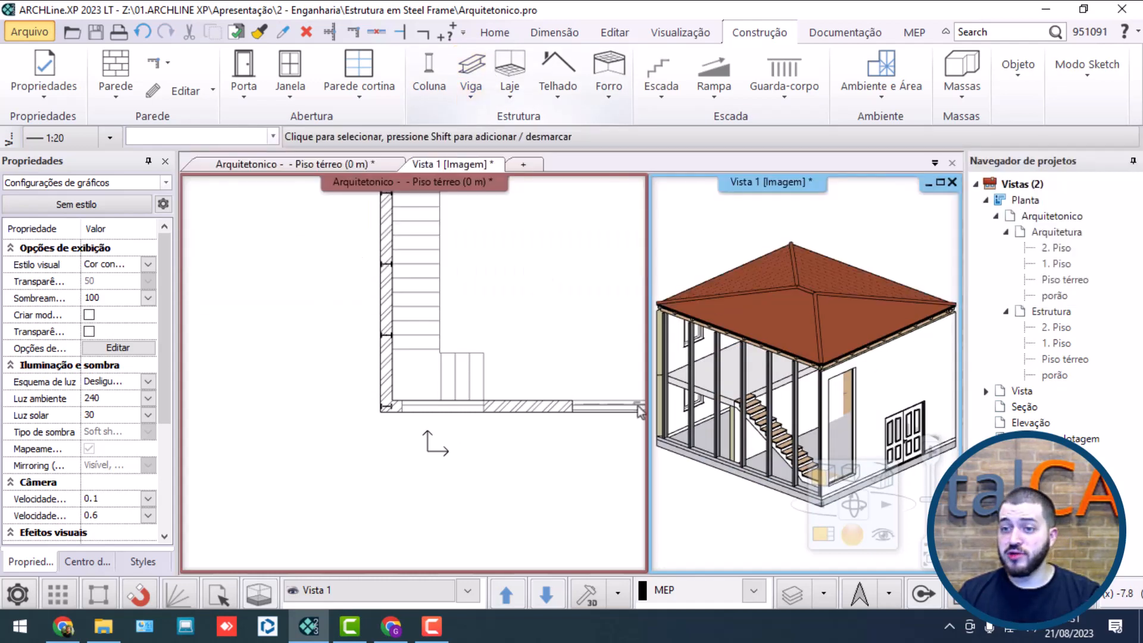
Step: Start a Metal\IPE180 beam at the centre of the corner column in the ground-floor structure plan
left_click(472, 76)
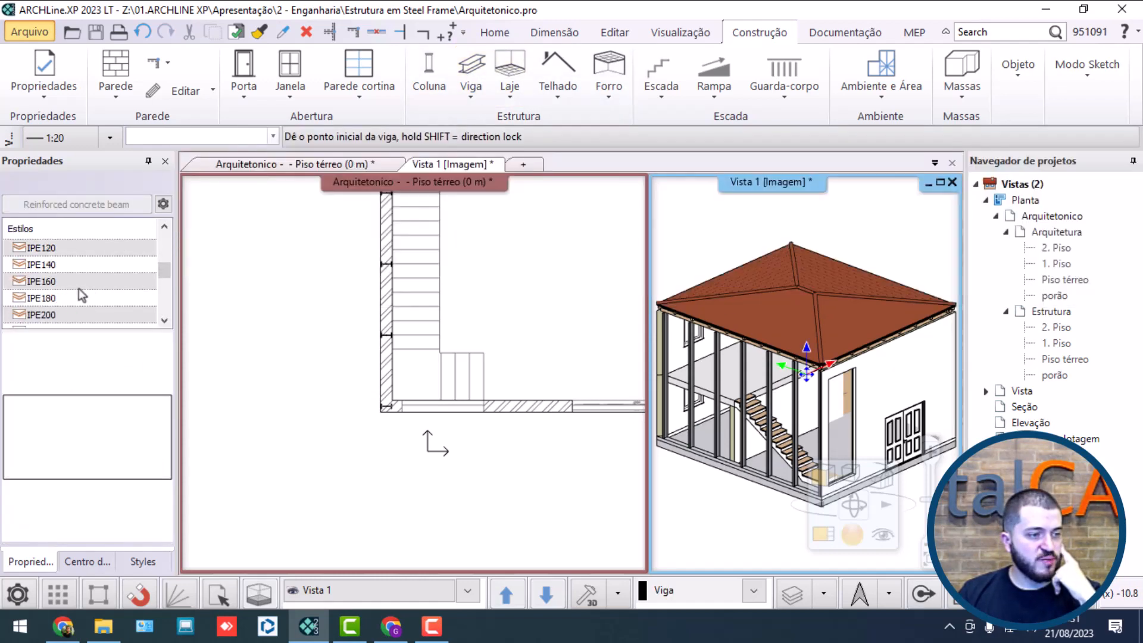
left_click(76, 298)
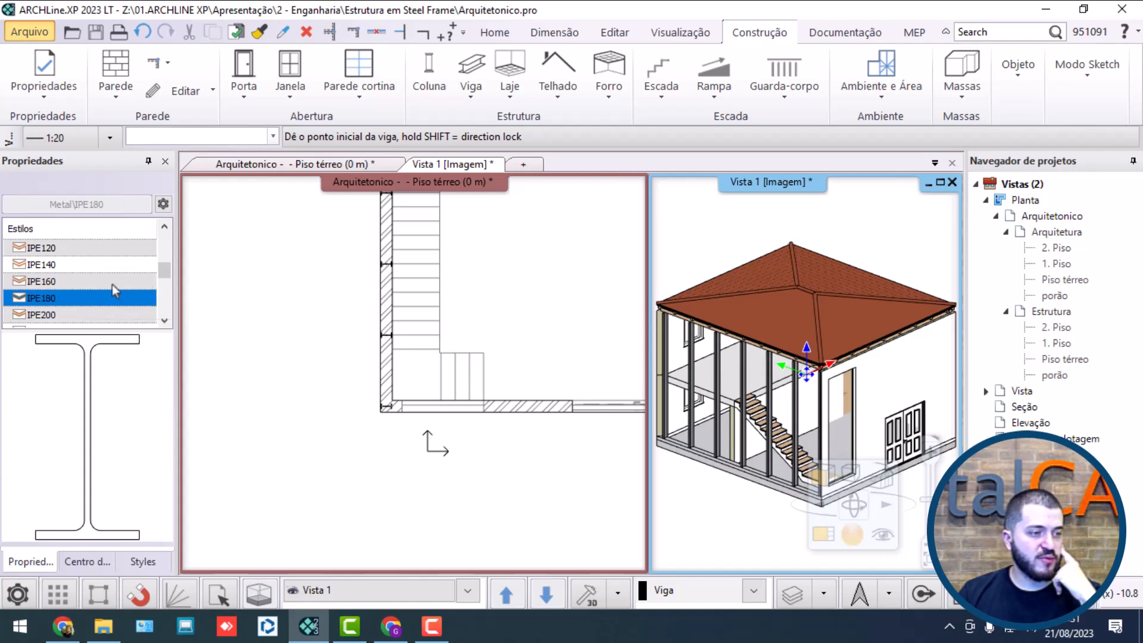
key("Escape")
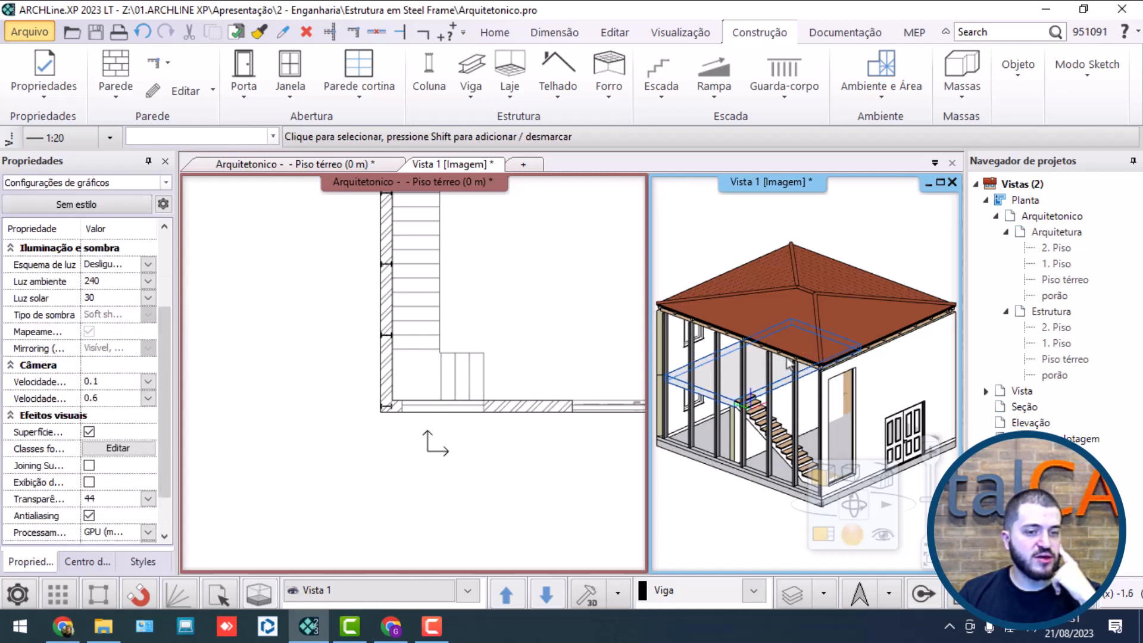
left_click(487, 277)
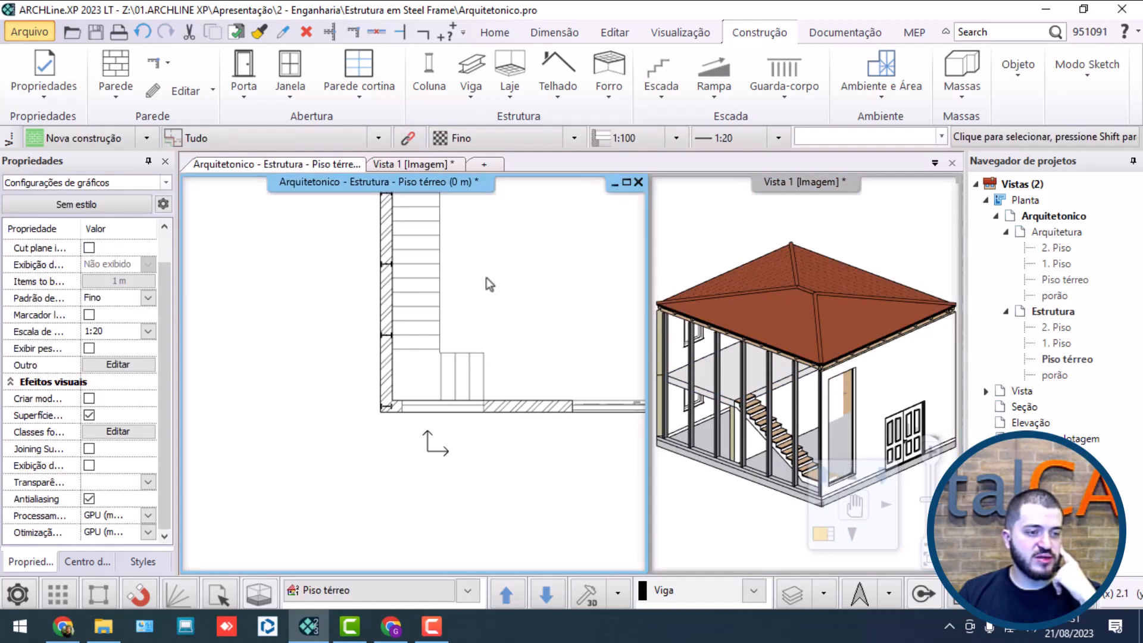
left_click(470, 67)
scroll(452, 369, "up", 3)
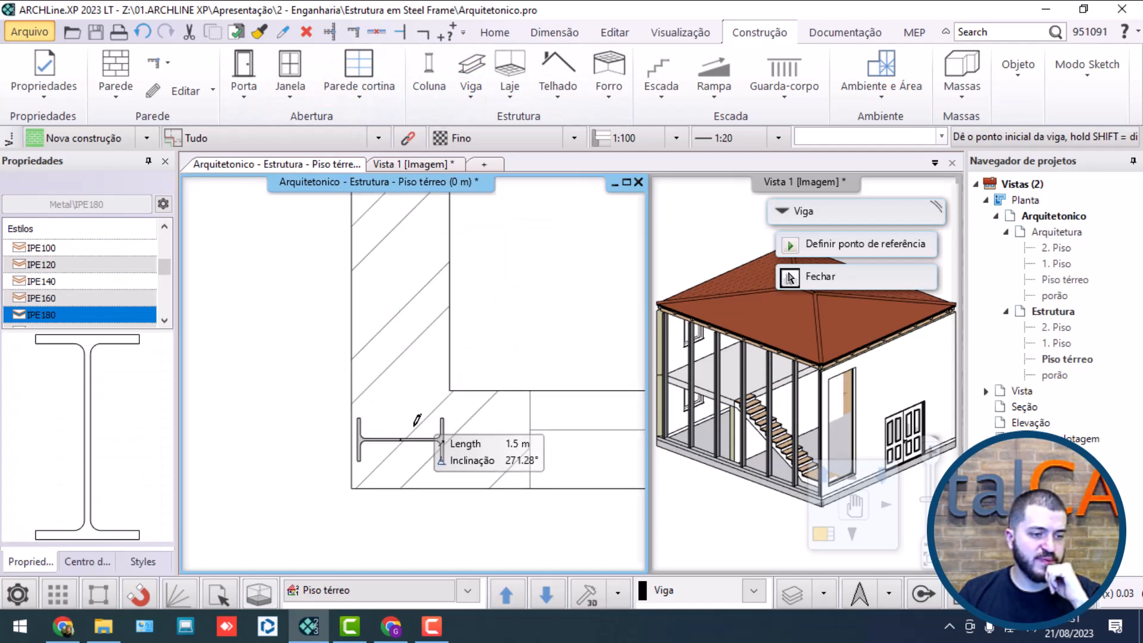
left_click(401, 440)
Step: Set the beam's reference point to the bottom centre of the IPE180 profile
scroll(413, 374, "down", 3)
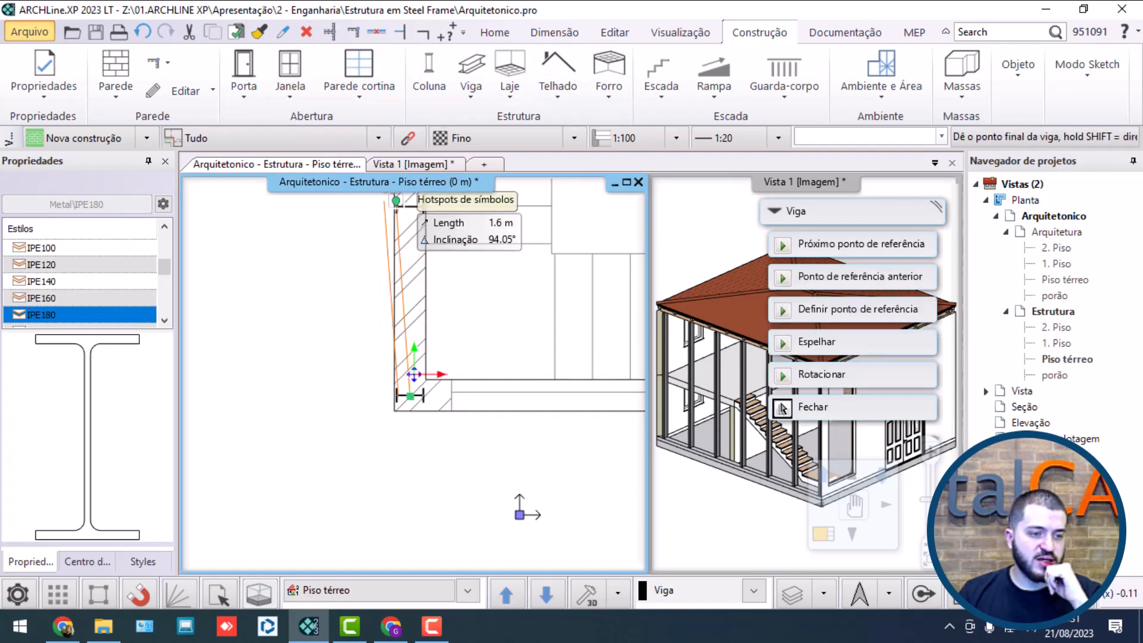
middle_click_drag(410, 211, 395, 379)
middle_click_drag(381, 272, 366, 429)
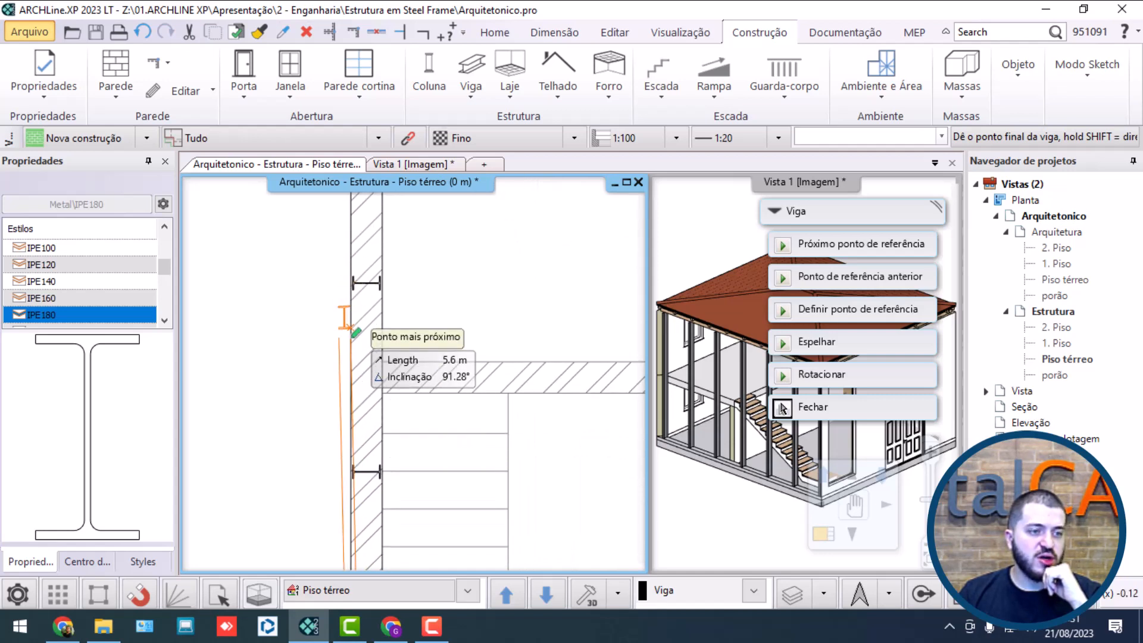
scroll(413, 343, "down", 2)
scroll(333, 441, "up", 4)
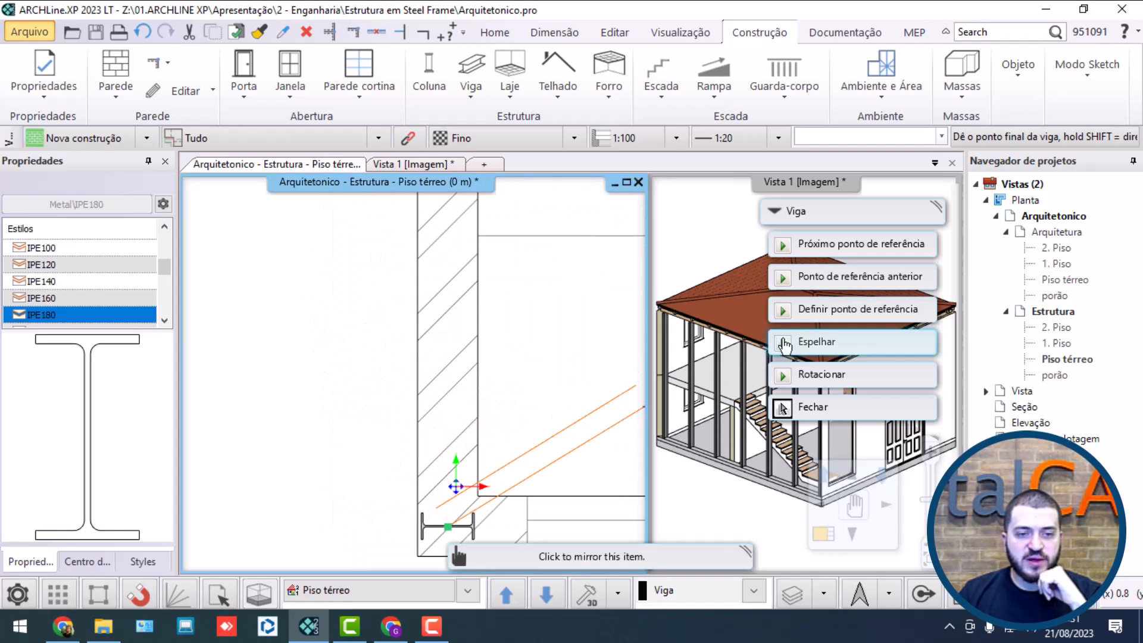
left_click(844, 317)
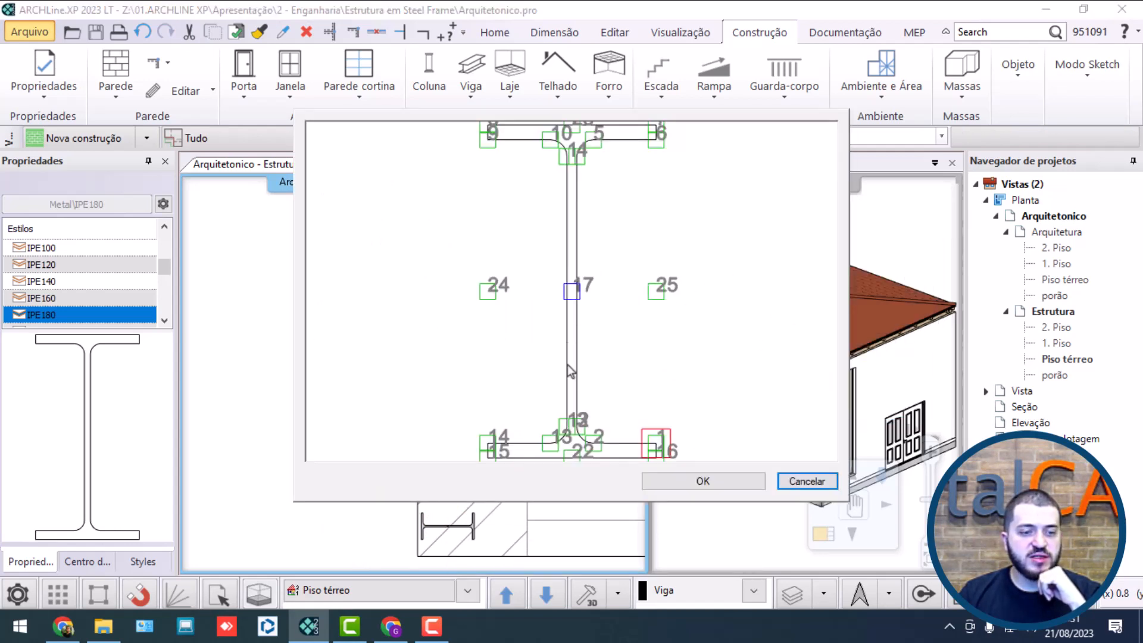
middle_click_drag(580, 428, 569, 286)
scroll(562, 322, "up", 6)
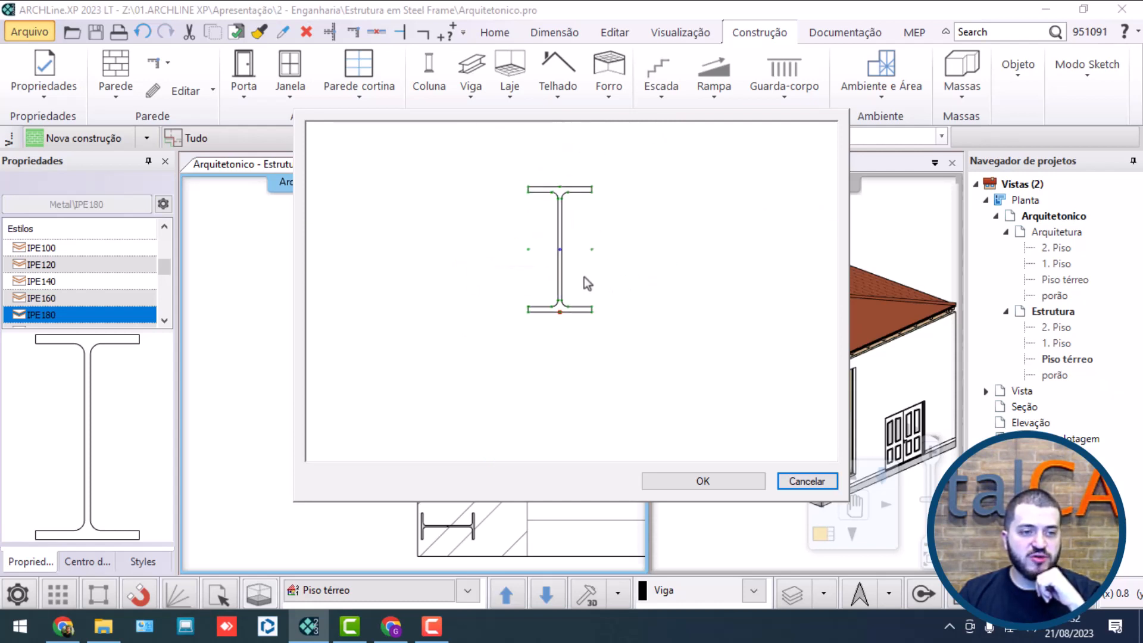
left_click(663, 479)
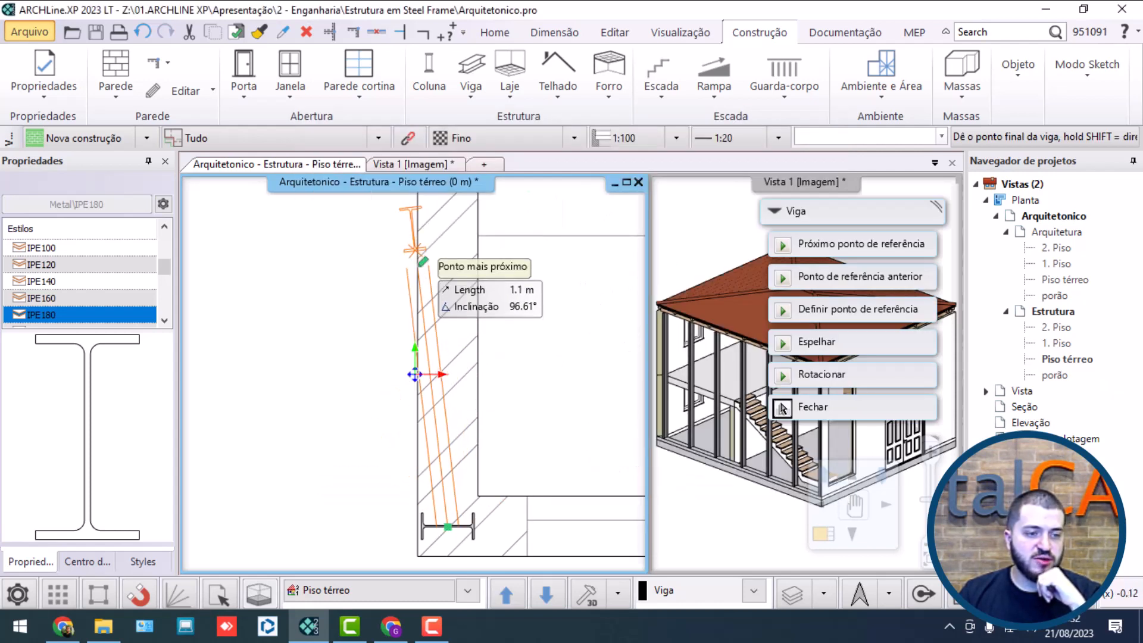
Step: End the beam 9 m along the stair-side wall, at the centre of the last column by the rear wall
scroll(448, 254, "down", 2)
middle_click_drag(446, 206, 403, 499)
middle_click_drag(423, 294, 427, 470)
middle_click_drag(411, 345, 418, 450)
middle_click_drag(406, 286, 401, 485)
middle_click_drag(398, 317, 372, 522)
scroll(361, 433, "up", 2)
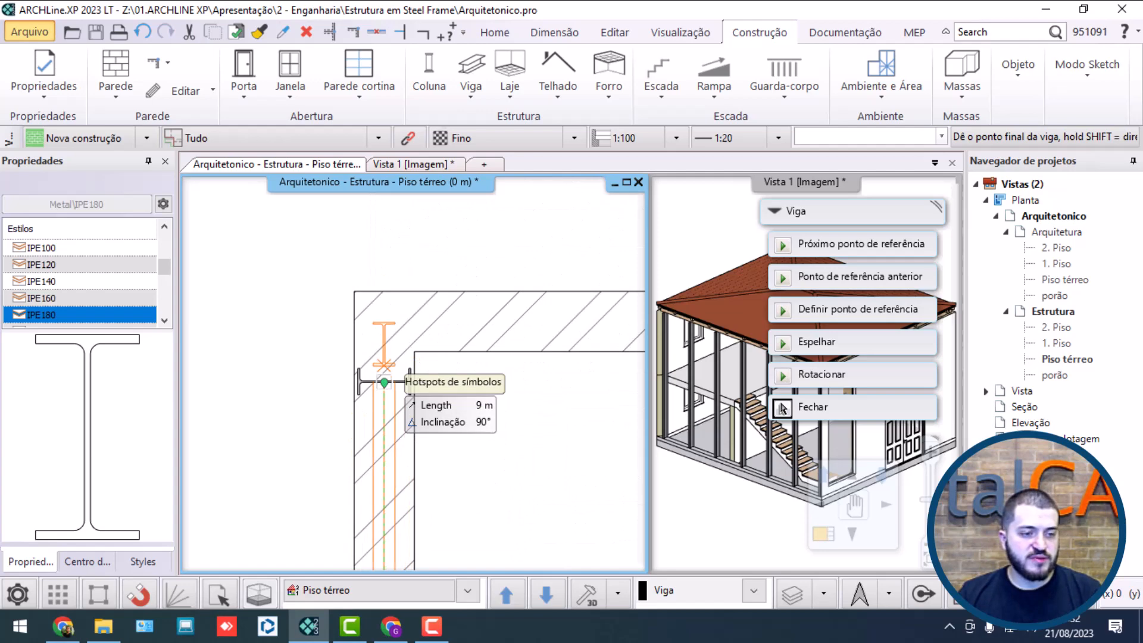
left_click(384, 383)
key("Escape")
left_click(698, 460)
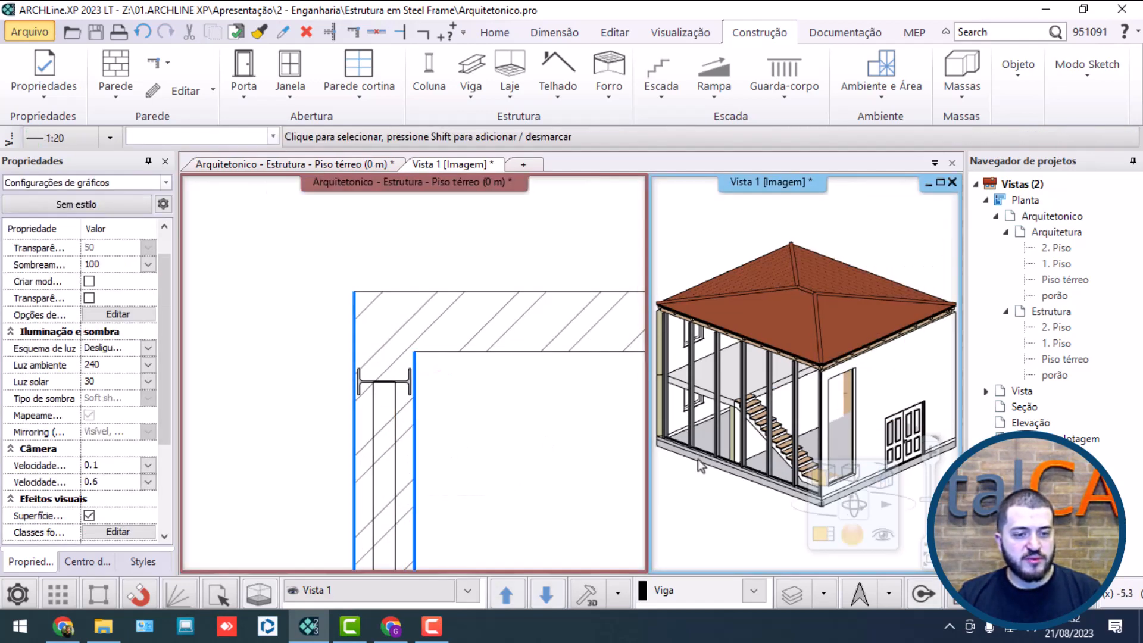
scroll(700, 464, "up", 6)
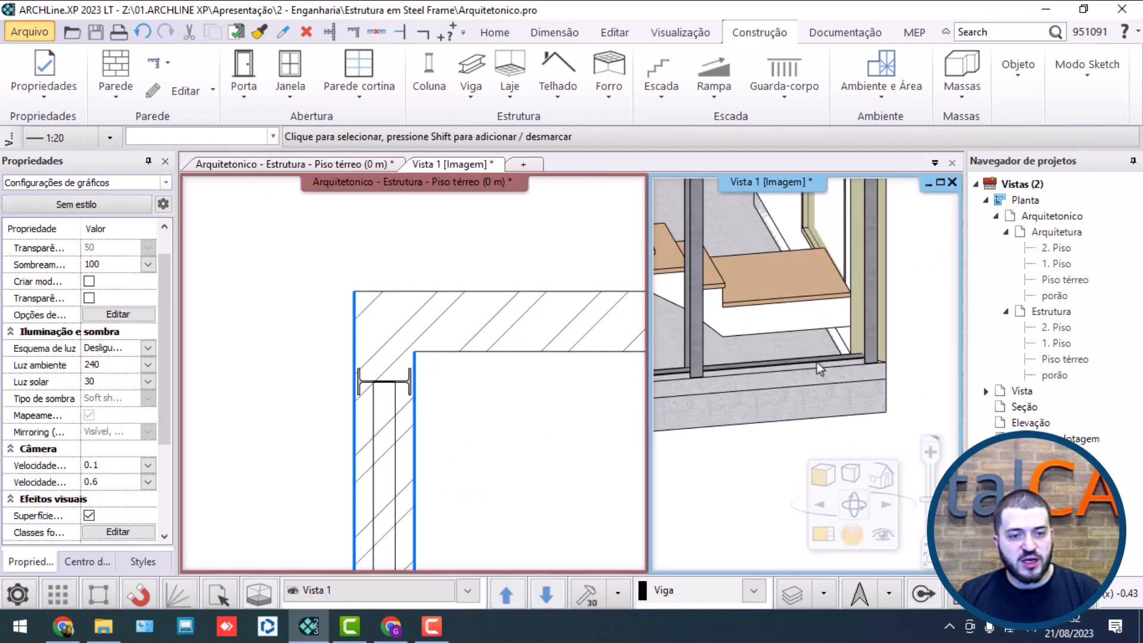
left_click(809, 359)
left_click(673, 373)
middle_click_drag(690, 370, 871, 303)
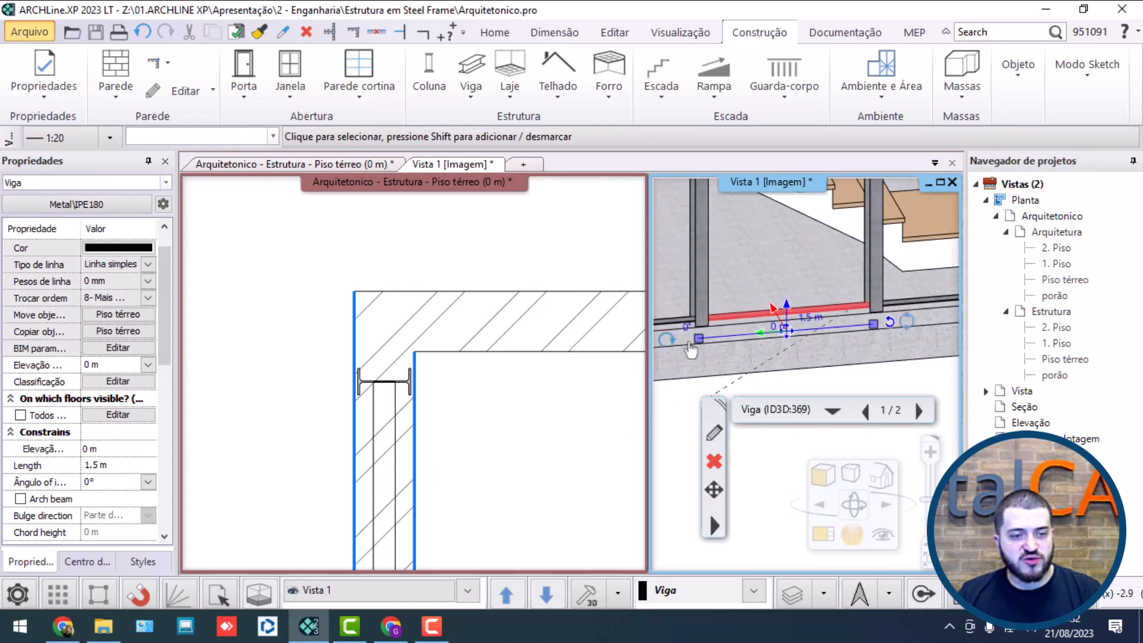
left_click(682, 317)
left_click(690, 320)
scroll(691, 320, "down", 5)
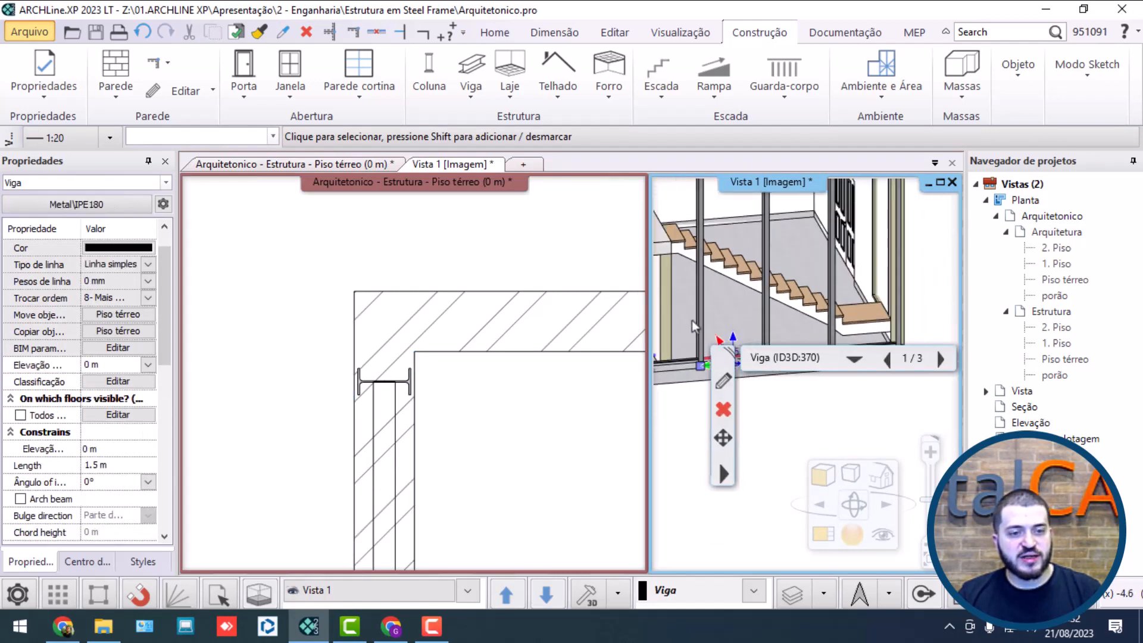
scroll(692, 321, "down", 2)
middle_click_drag(691, 321, 823, 230)
scroll(770, 268, "up", 5)
middle_click_drag(780, 316, 760, 244)
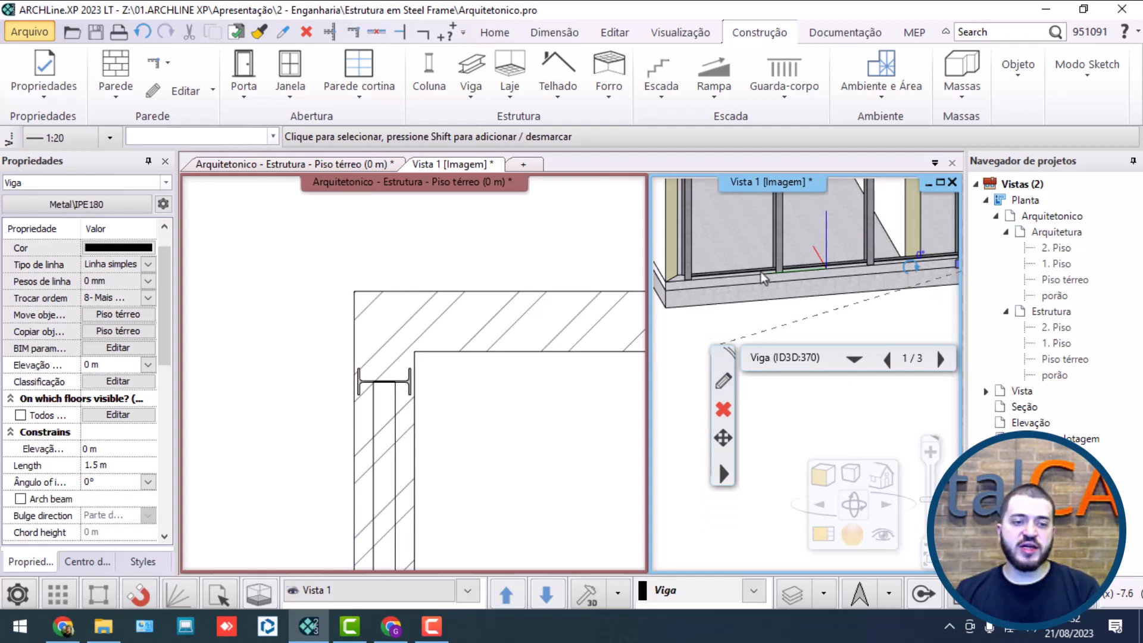
left_click(738, 276)
left_click(758, 277)
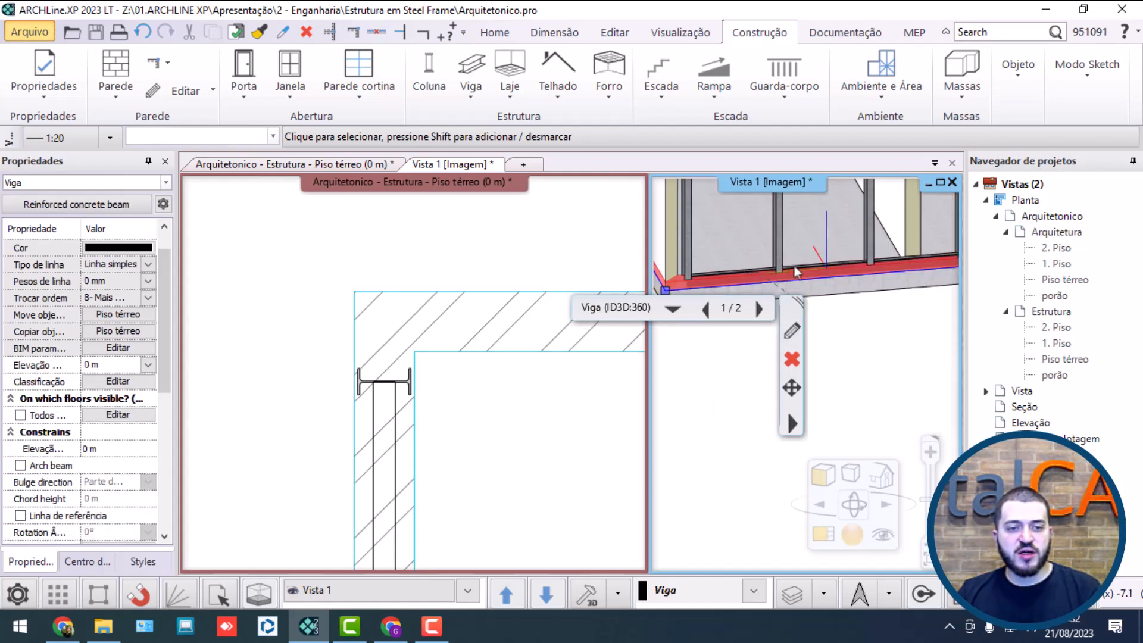
scroll(799, 273, "down", 6)
scroll(809, 296, "up", 8)
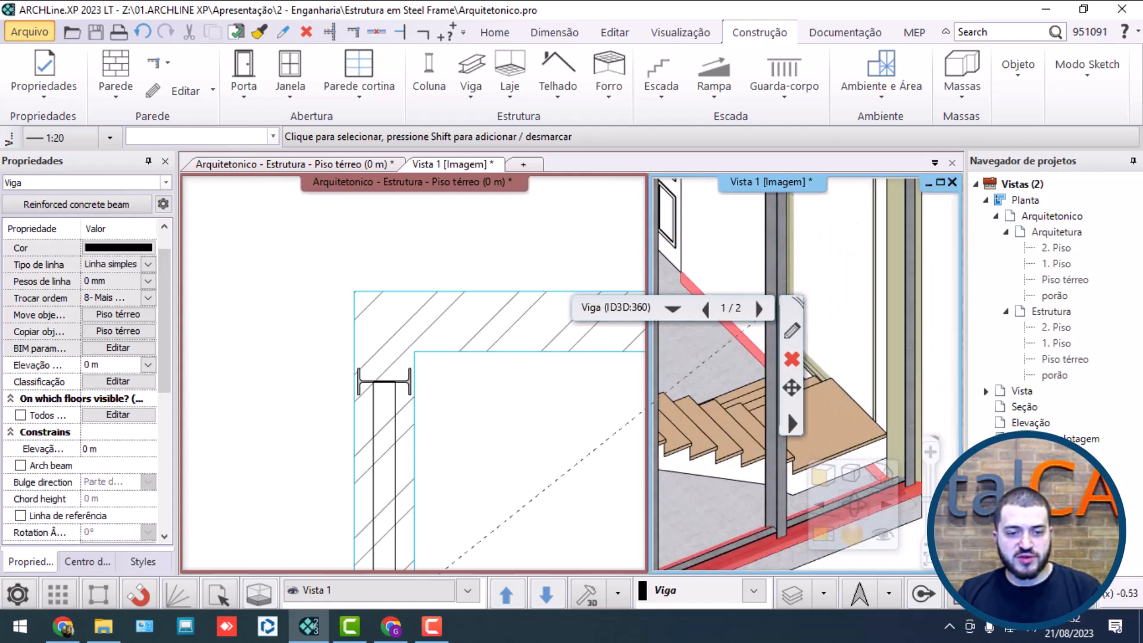
Step: Select all six IPE180 beam segments between the column bases along the stair-side wall in the 3D view
left_click(870, 308)
middle_click_drag(809, 353, 943, 260)
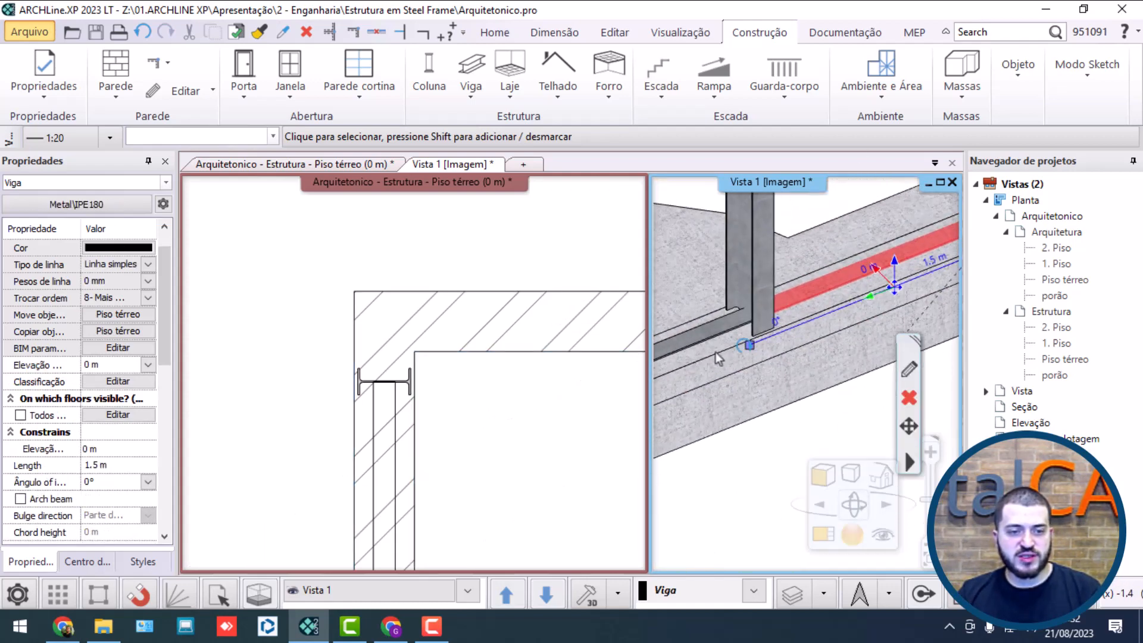
left_click(726, 325, "shift")
middle_click_drag(726, 325, 946, 216)
left_click(683, 330, "shift")
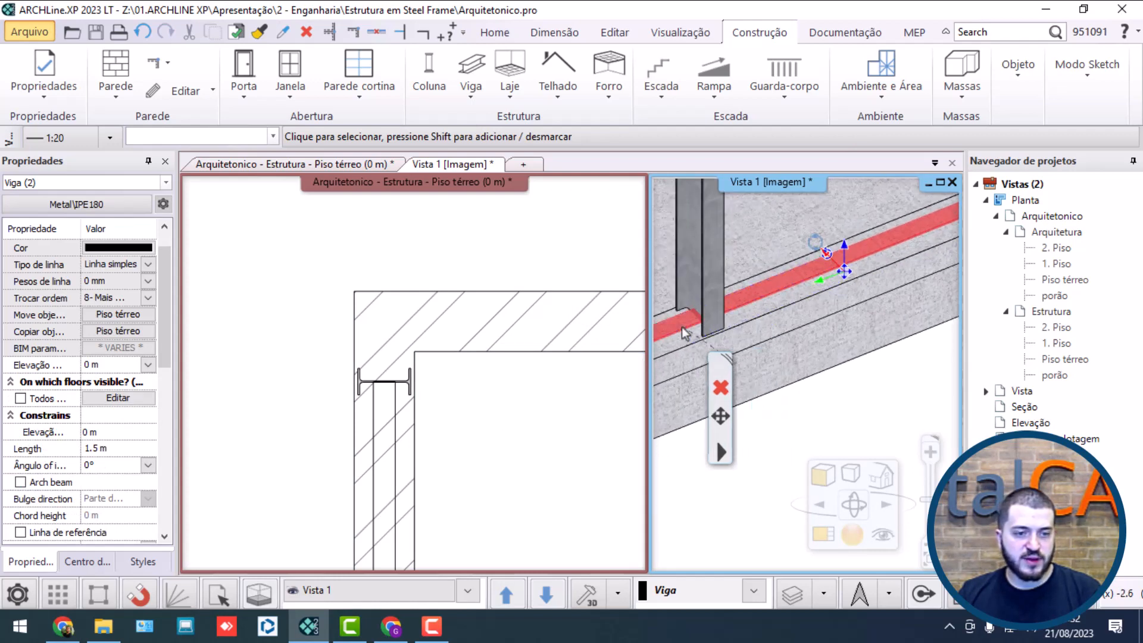
middle_click_drag(683, 330, 867, 251)
scroll(860, 274, "down", 3)
scroll(854, 306, "down", 2)
scroll(738, 352, "up", 4)
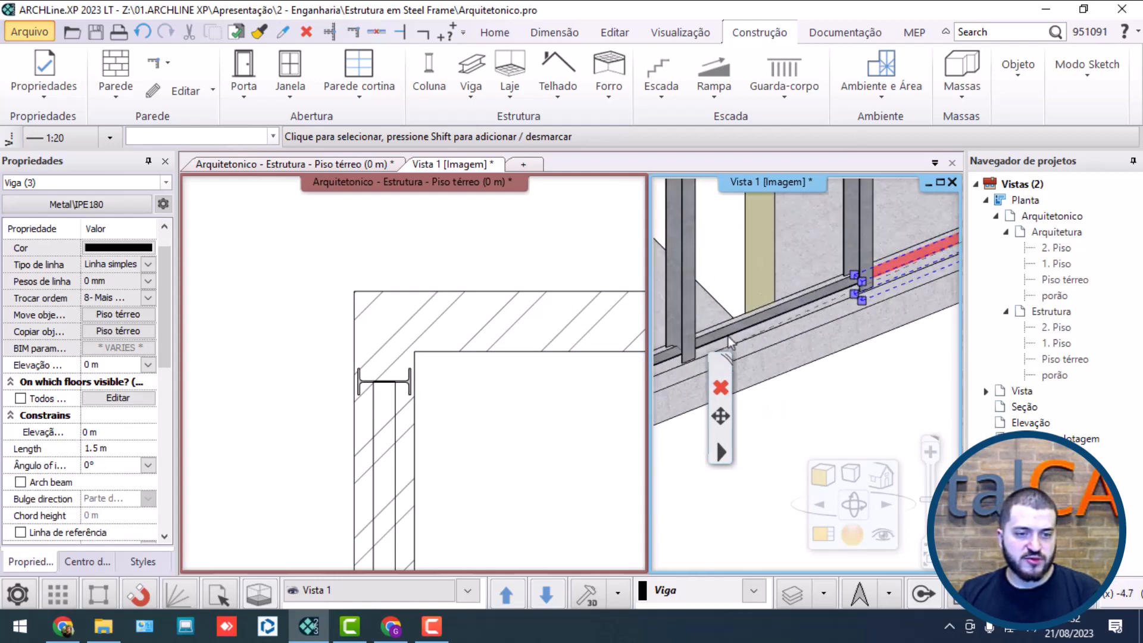
left_click(730, 331, "shift")
middle_click_drag(731, 332, 952, 205)
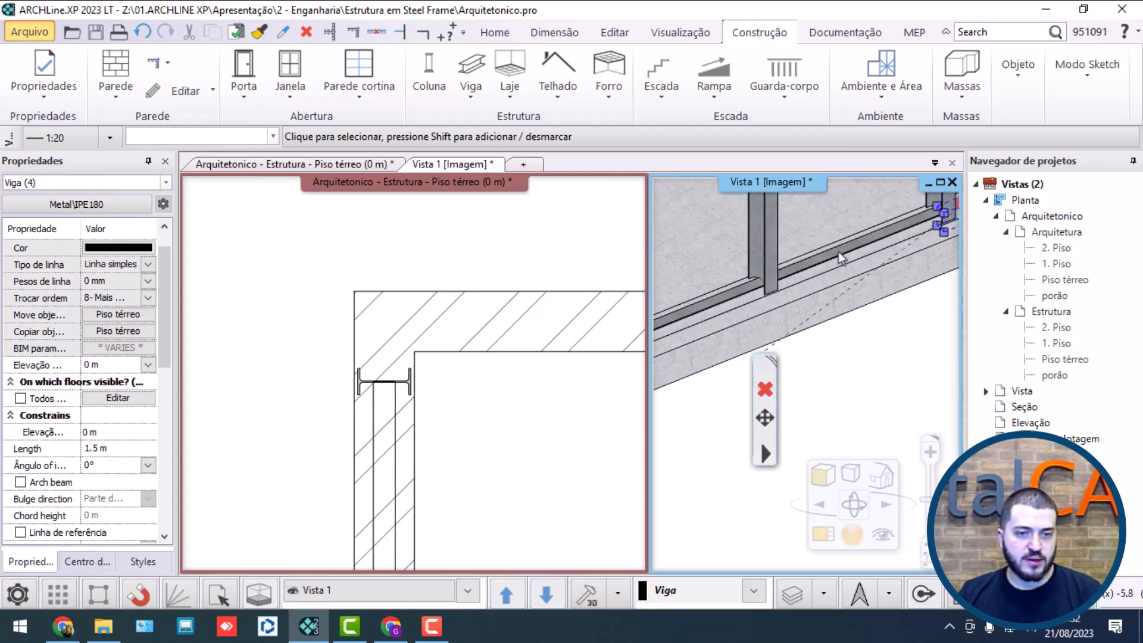
left_click(840, 256, "shift")
left_click(706, 303, "shift")
scroll(707, 303, "down", 6)
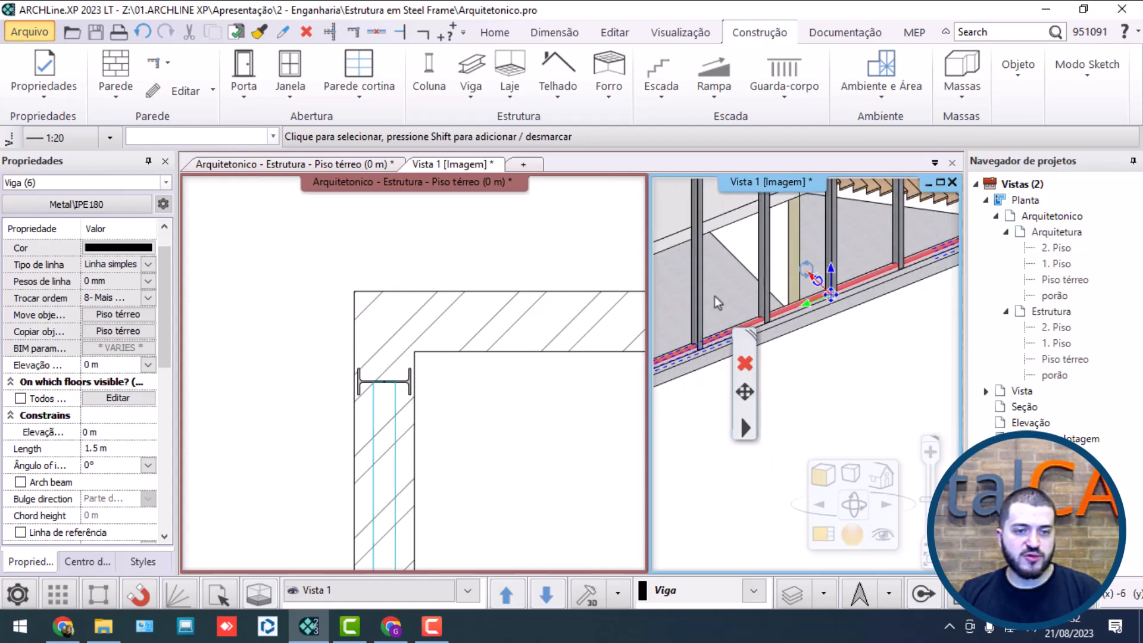
Step: Copy the selected beam segments vertically up to the upper-floor slab, at an elevation of 2.8 m
scroll(760, 291, "up", 5)
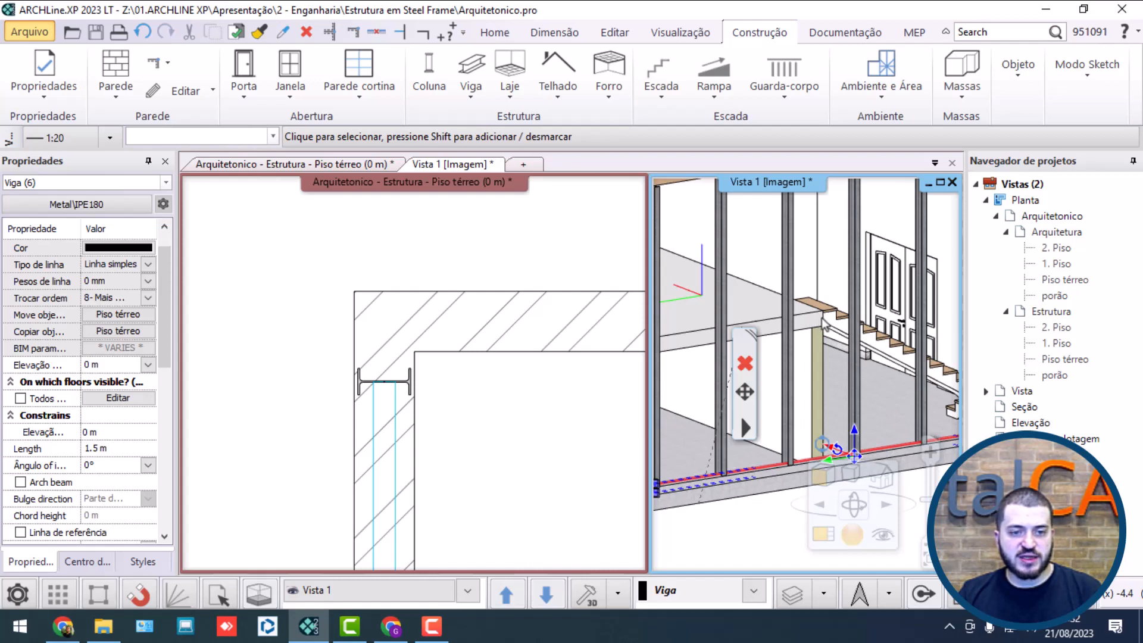
middle_click_drag(824, 324, 803, 301)
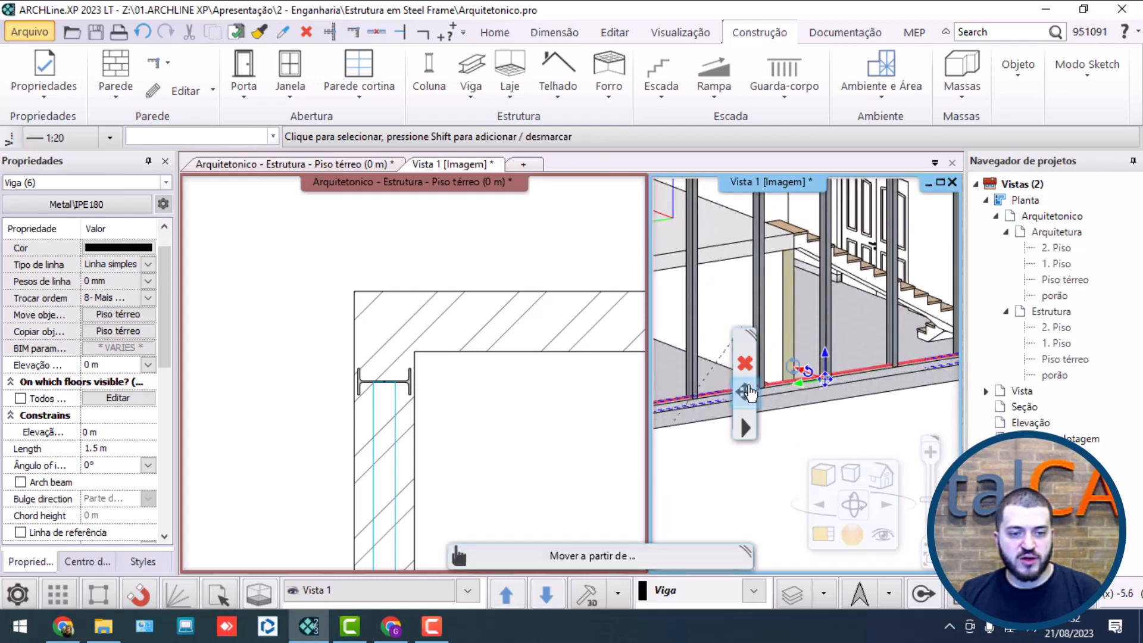
mouse_move(748, 386)
left_click(849, 352)
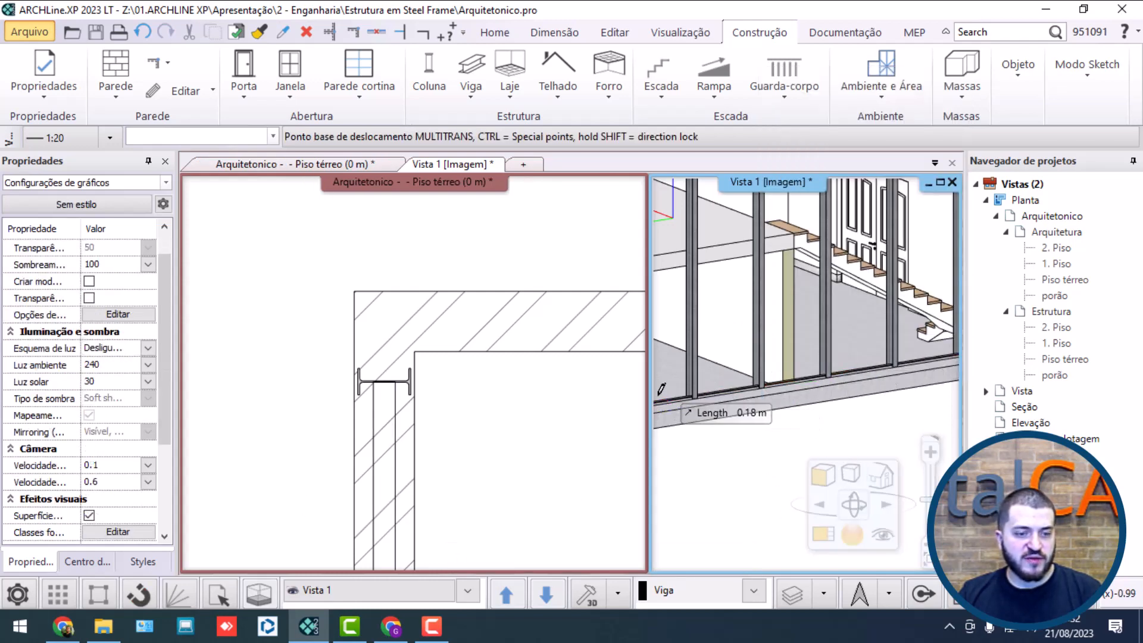
middle_click_drag(658, 395, 736, 341)
scroll(762, 369, "up", 6)
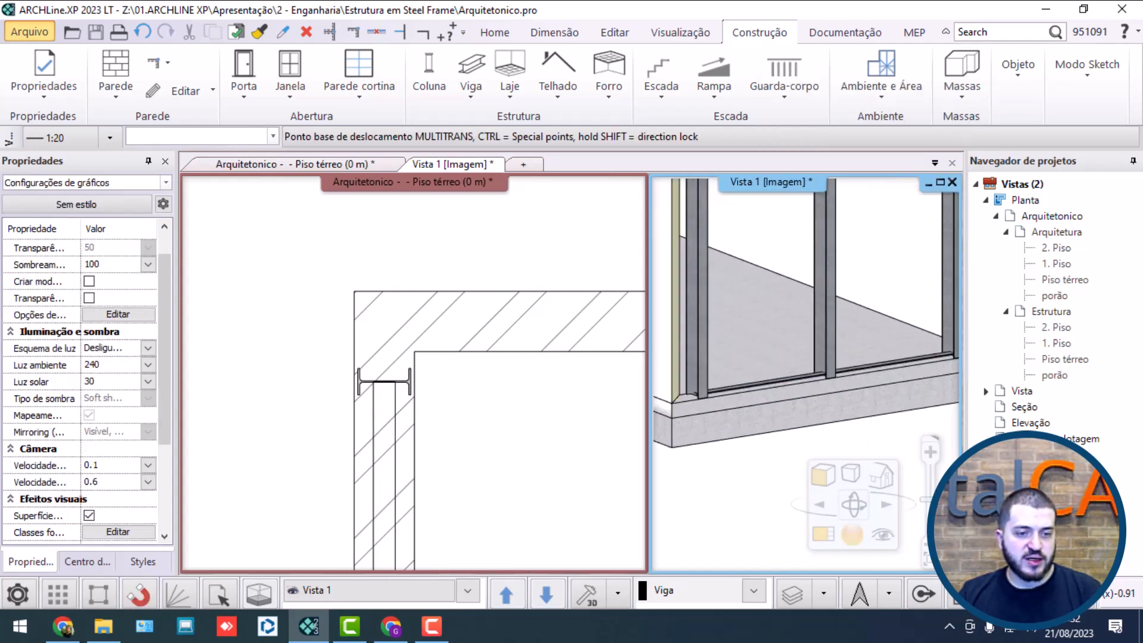
left_click(754, 424)
scroll(754, 424, "down", 5)
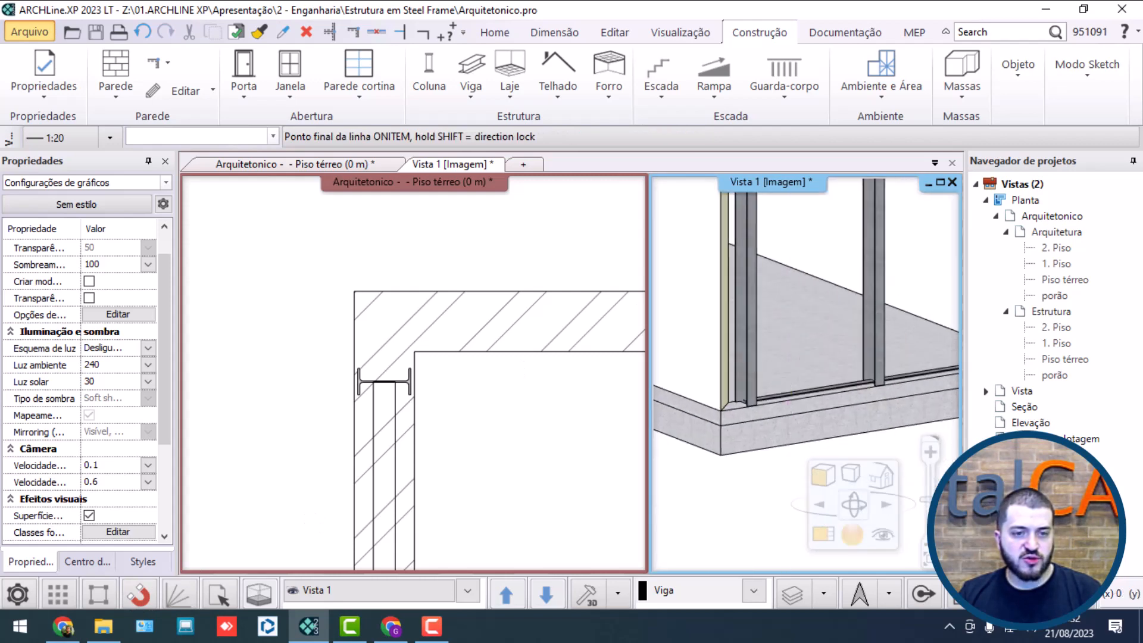
left_click(707, 328)
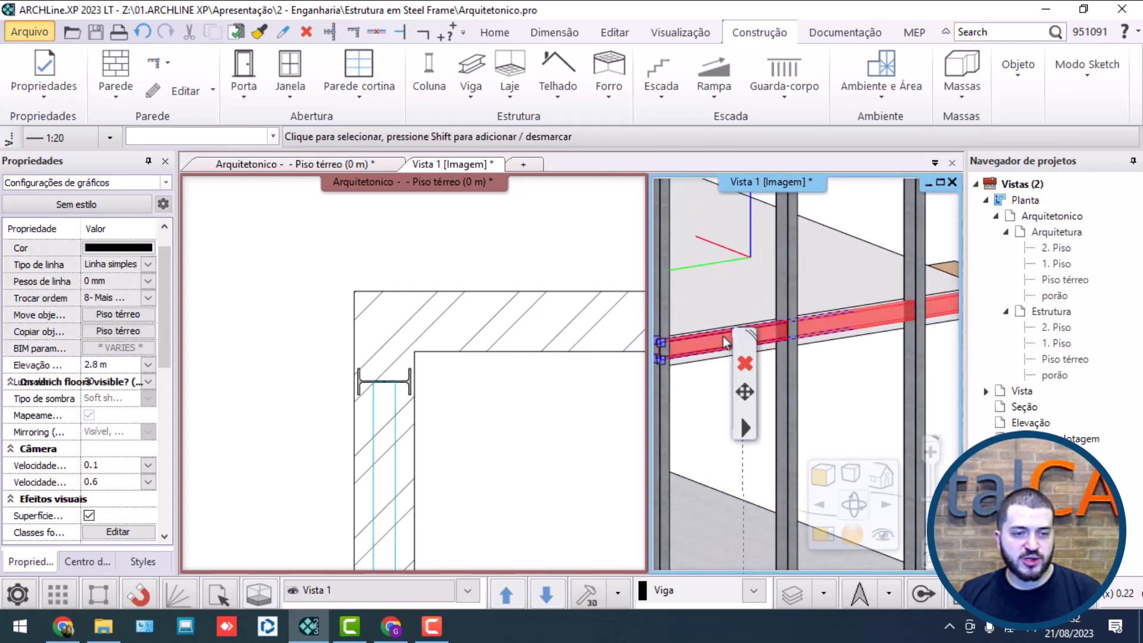
Step: Check the copied beams in 3D and examine sections Corte AA and Corte BB of PDF Pronto.pdf in Chrome
scroll(739, 412, "down", 5)
middle_click_drag(809, 343, 586, 347)
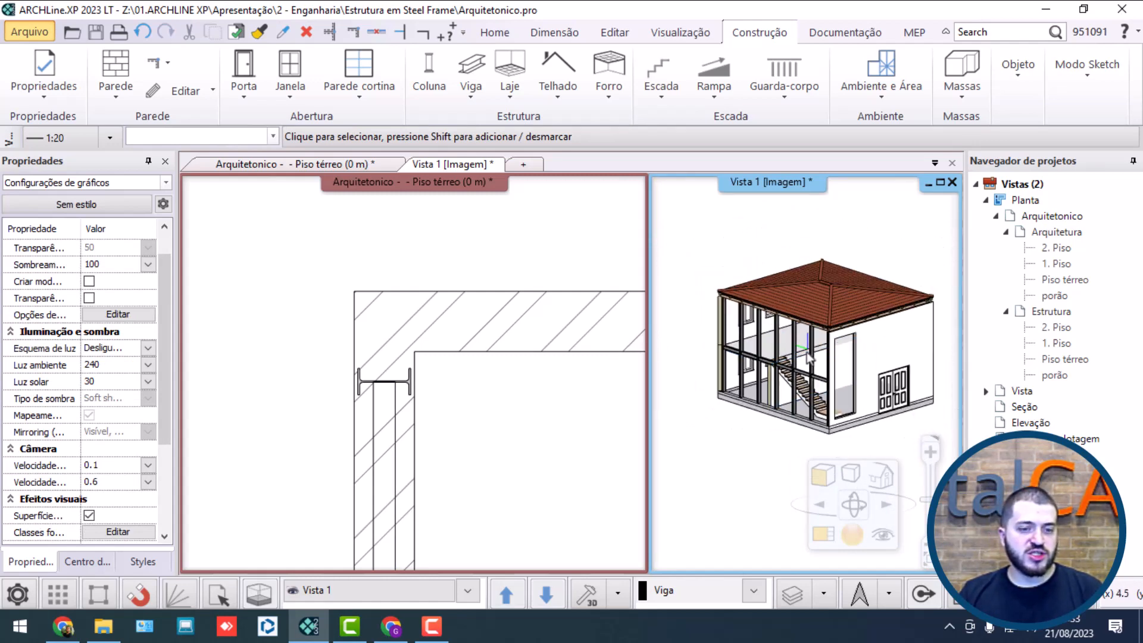
scroll(783, 369, "up", 2)
mouse_move(783, 369)
middle_mouse_down()
mouse_move(892, 366)
mouse_move(802, 364)
middle_mouse_up()
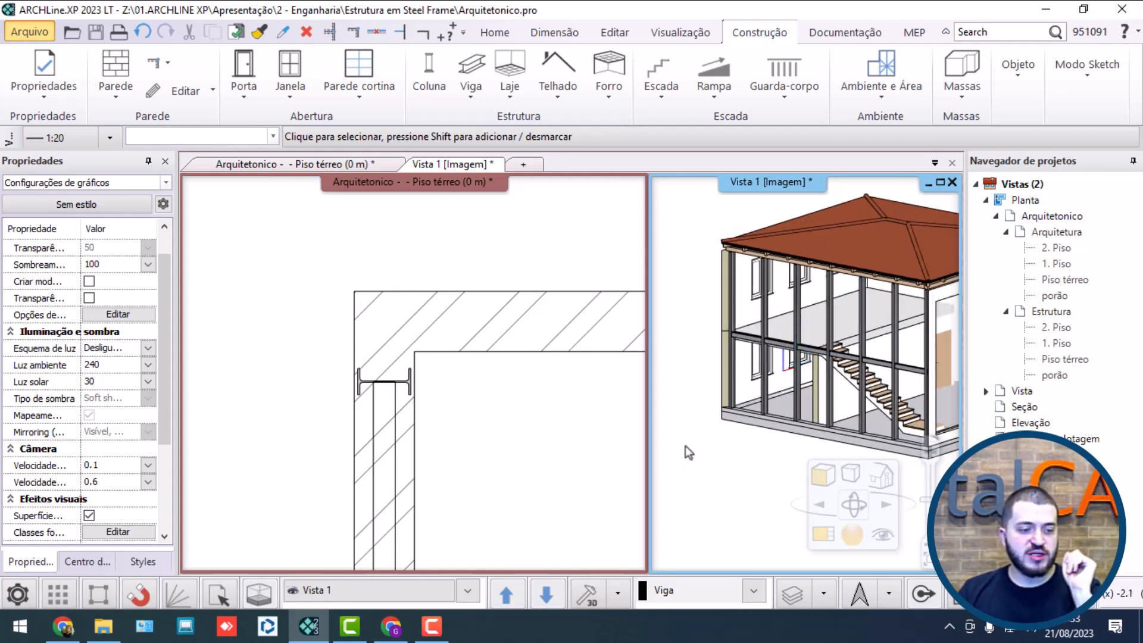
left_click(62, 632)
scroll(445, 300, "down", 10)
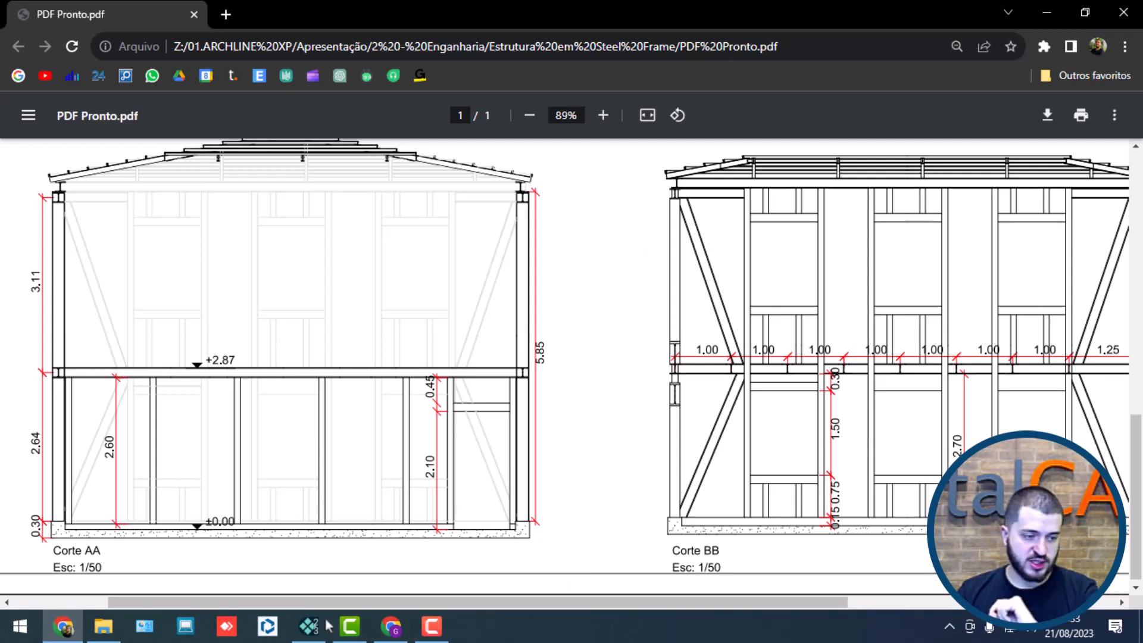
Step: Switch back to ARCHLine.XP and bring the corner of the stair-side and rear walls into view in the ground-floor plan
left_click(309, 627)
left_click(467, 356)
scroll(468, 356, "down", 5)
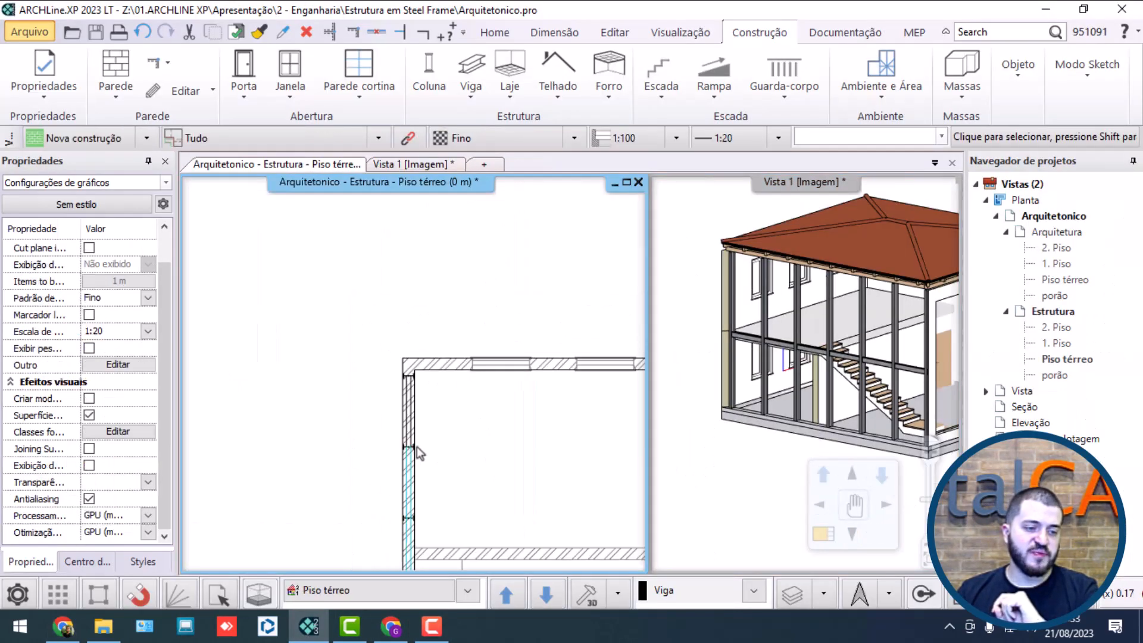
middle_click_drag(416, 446, 406, 336)
left_click(429, 341)
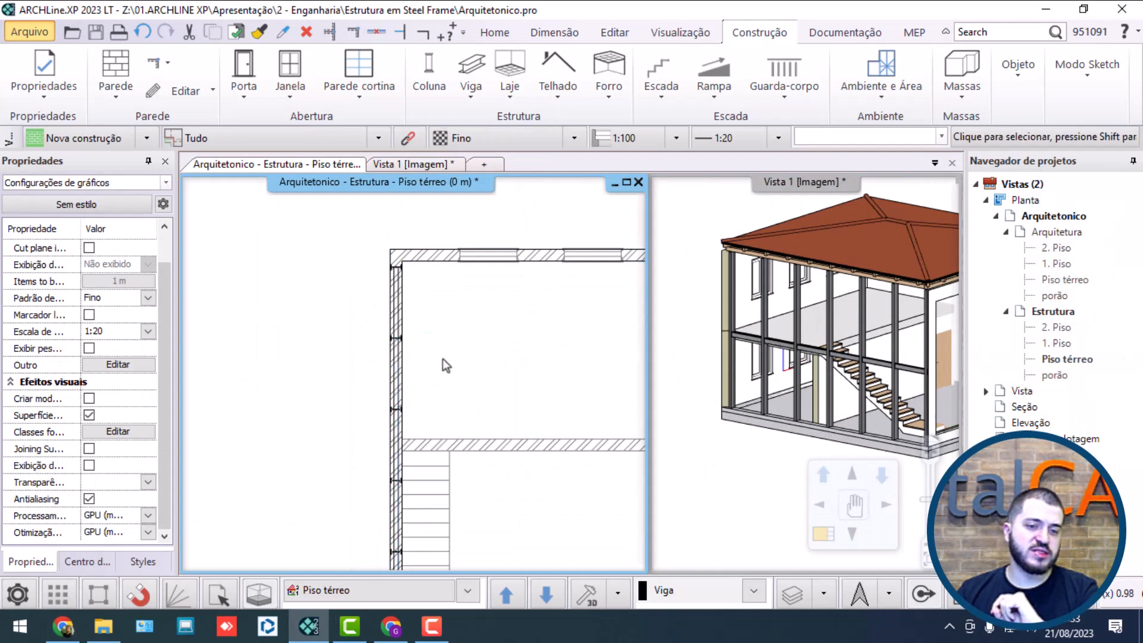
Step: Maximize the 3D view and frame the stair-side wall of the house
scroll(406, 401, "down", 2)
middle_click_drag(430, 409, 406, 335)
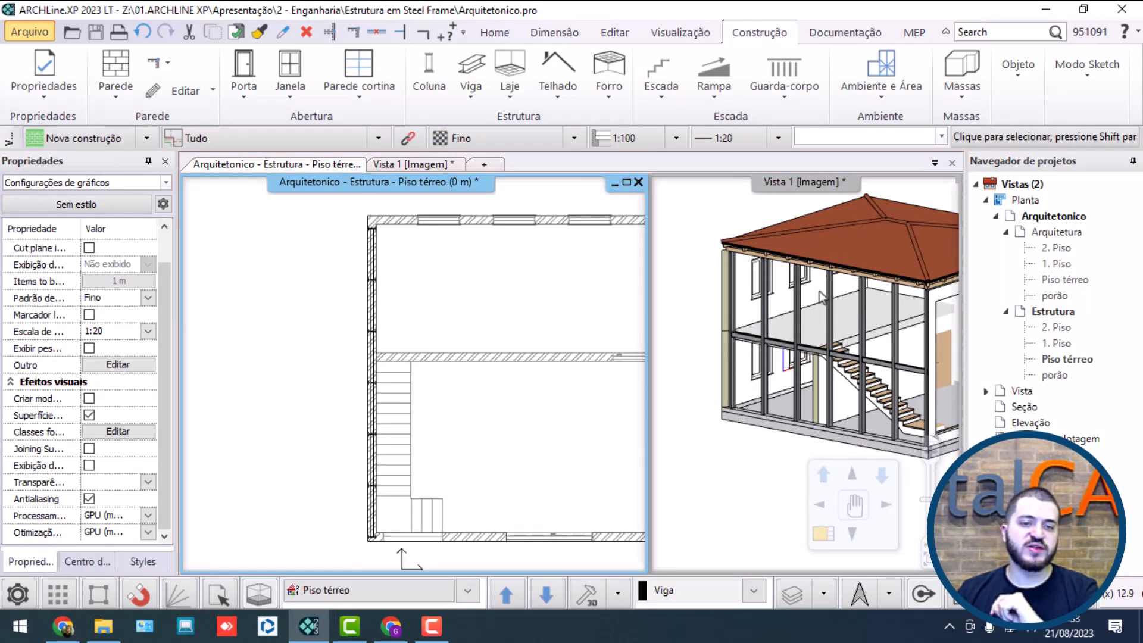
left_click(720, 213)
left_click(941, 182)
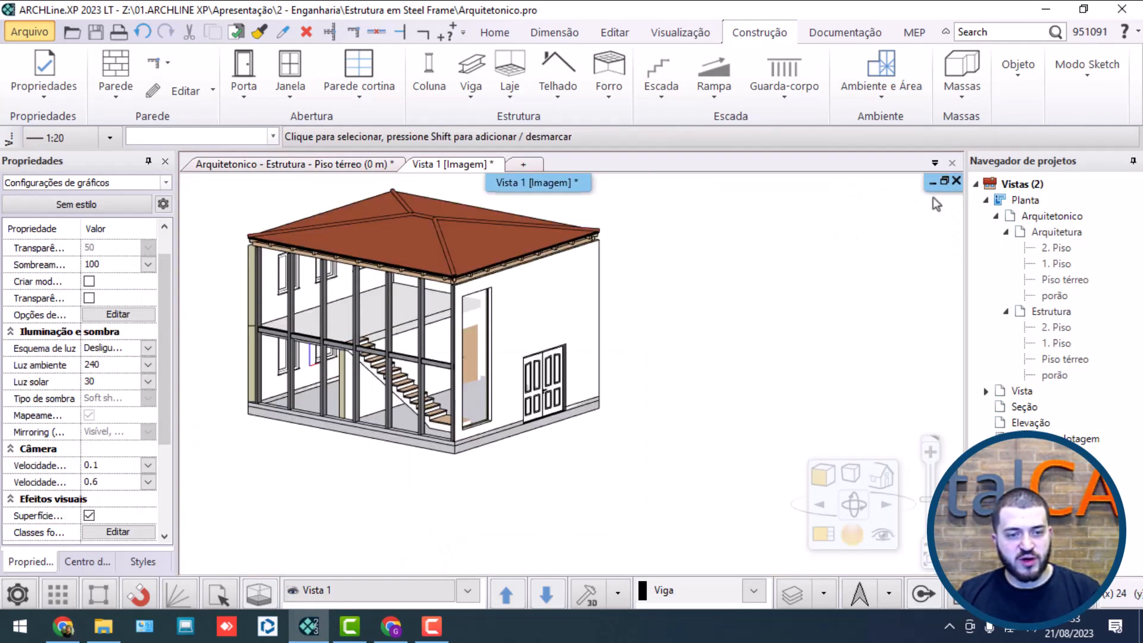
scroll(564, 380, "down", 3)
middle_click_drag(559, 381, 535, 142)
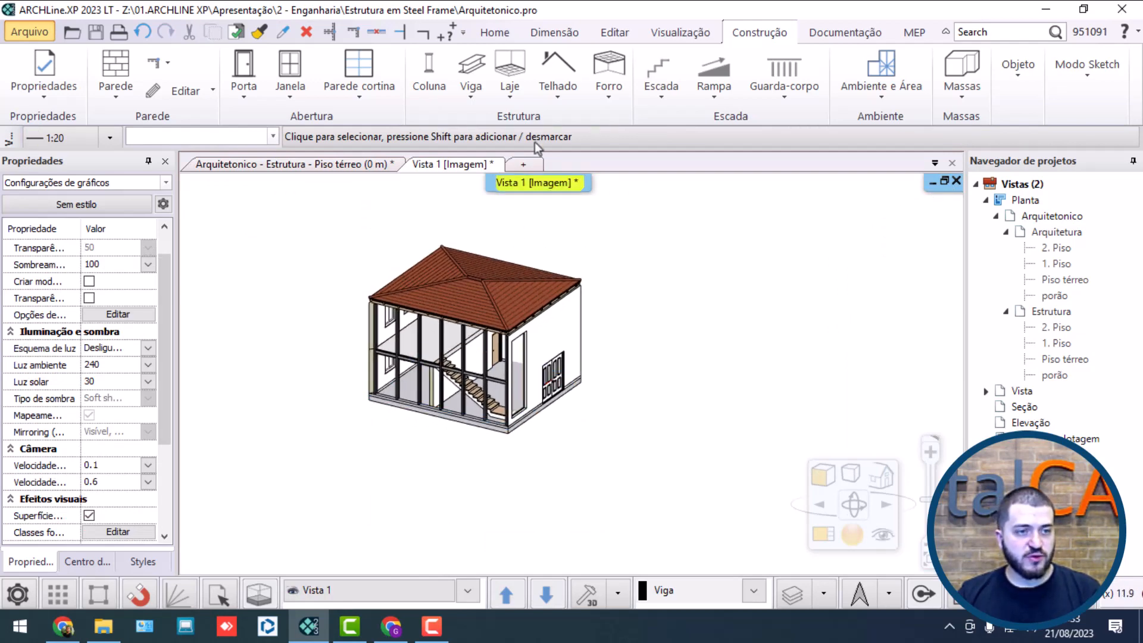
Step: Draw a diagonal IPE180 beam from the corner column's base to the underside of the upper-floor beam at the adjacent column
left_click(470, 66)
scroll(405, 422, "up", 3)
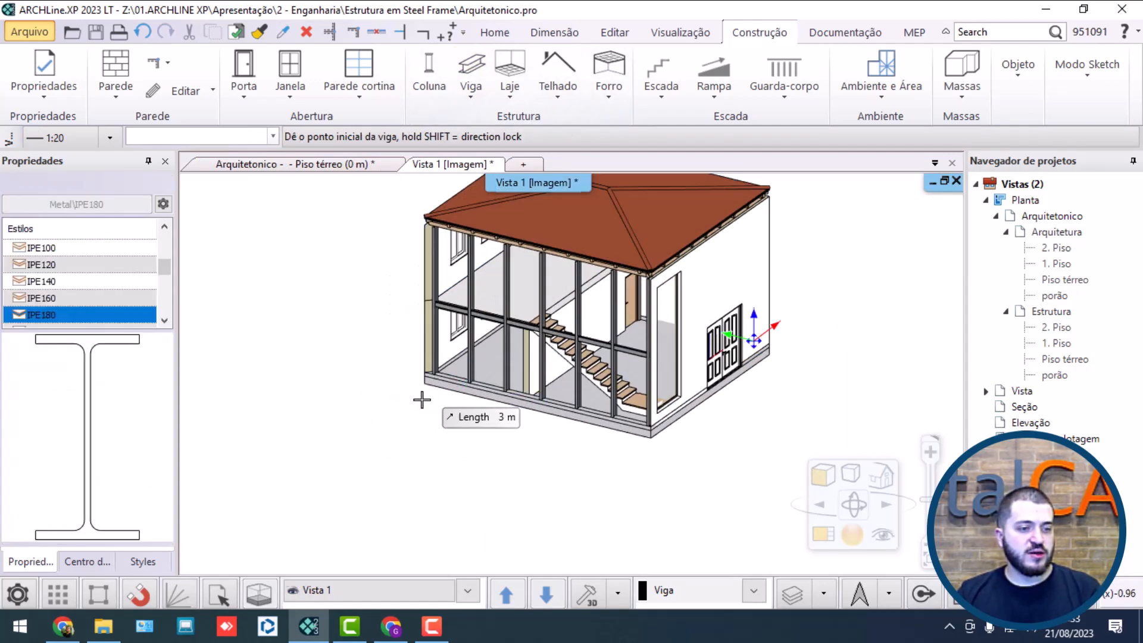
middle_click_drag(421, 395, 707, 425)
scroll(619, 331, "up", 6)
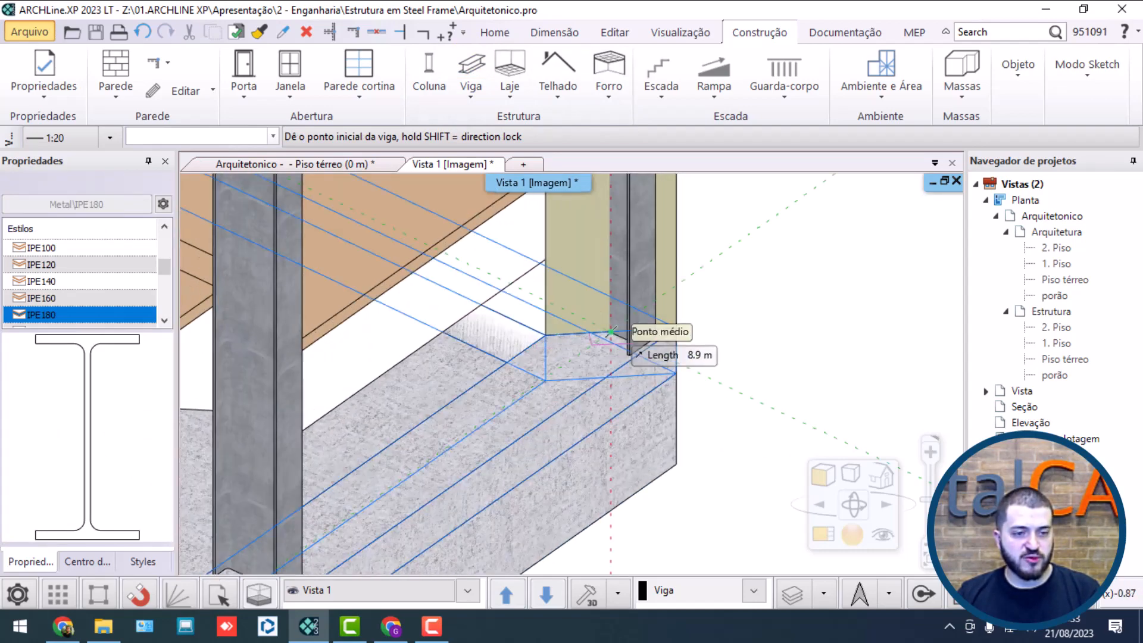
left_click(611, 332)
scroll(549, 408, "down", 6)
middle_click_drag(527, 434, 333, 298)
scroll(404, 316, "up", 5)
middle_click_drag(529, 300, 503, 278)
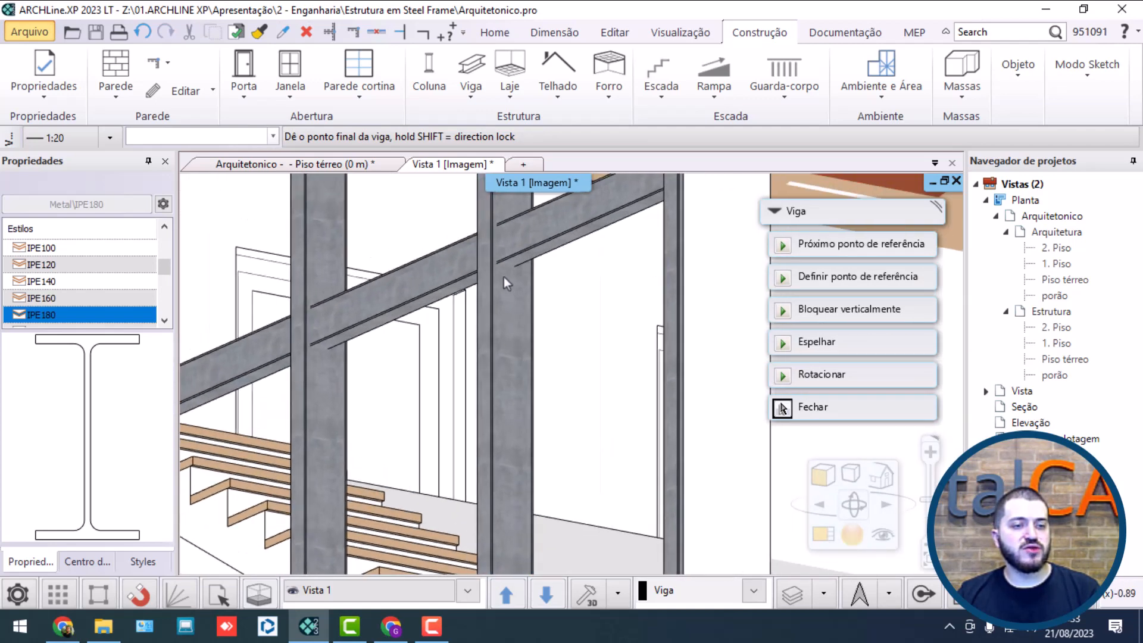
scroll(510, 322, "up", 3)
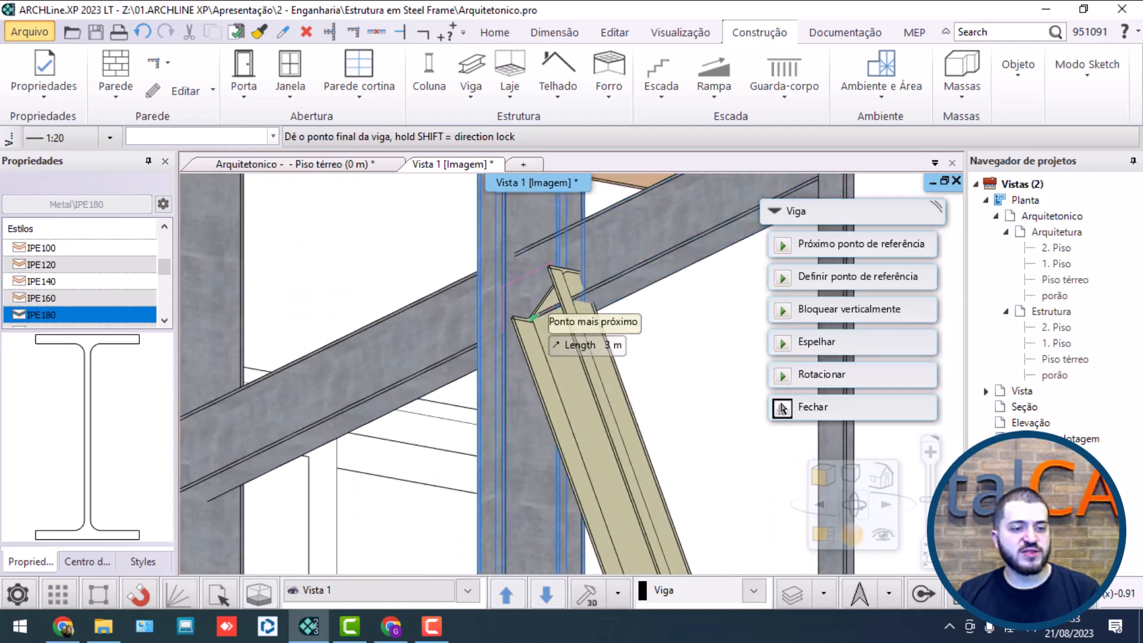
left_click(532, 326)
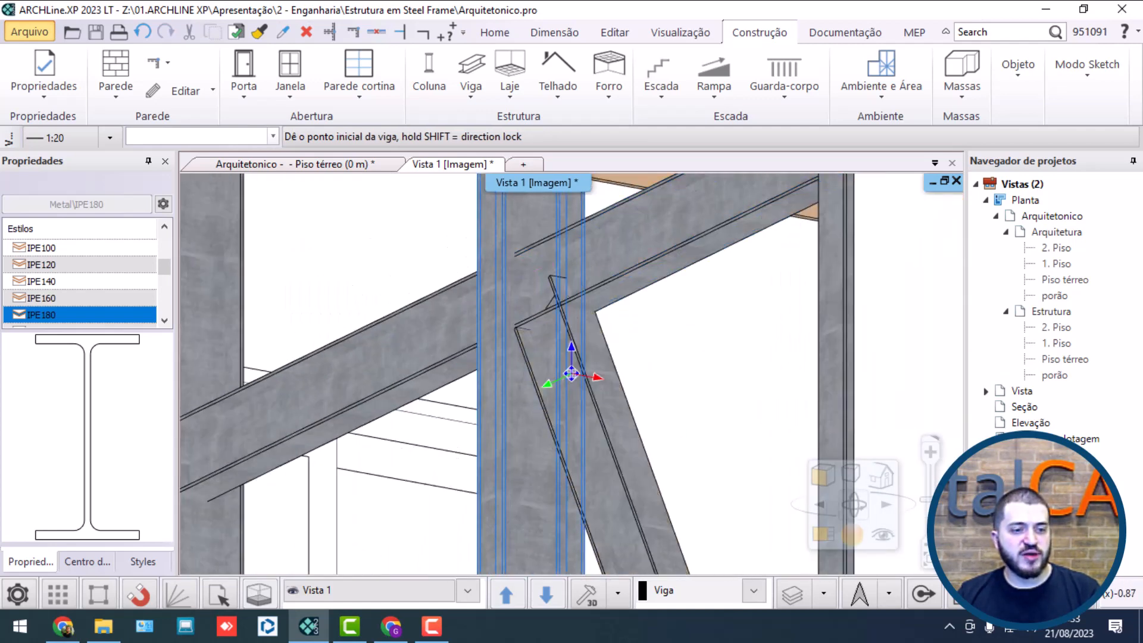
middle_click_drag(533, 346, 704, 454)
scroll(685, 429, "down", 10)
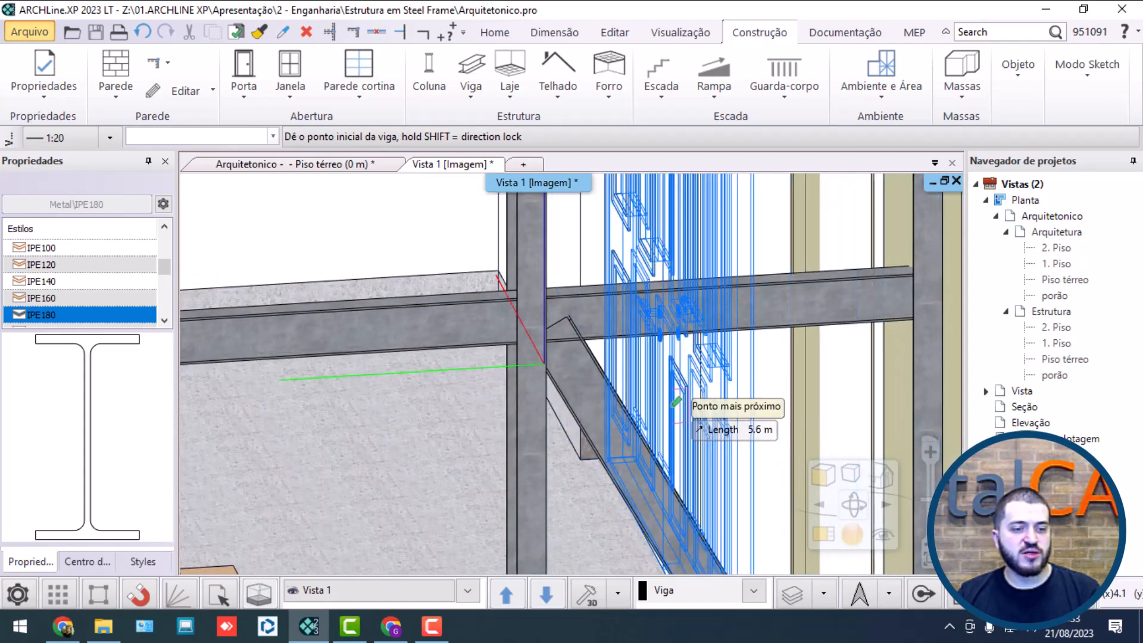
key("Escape")
Step: Set the diagonal brace's bottom ending to Final vertical in the beam properties
middle_click_drag(779, 365, 681, 415)
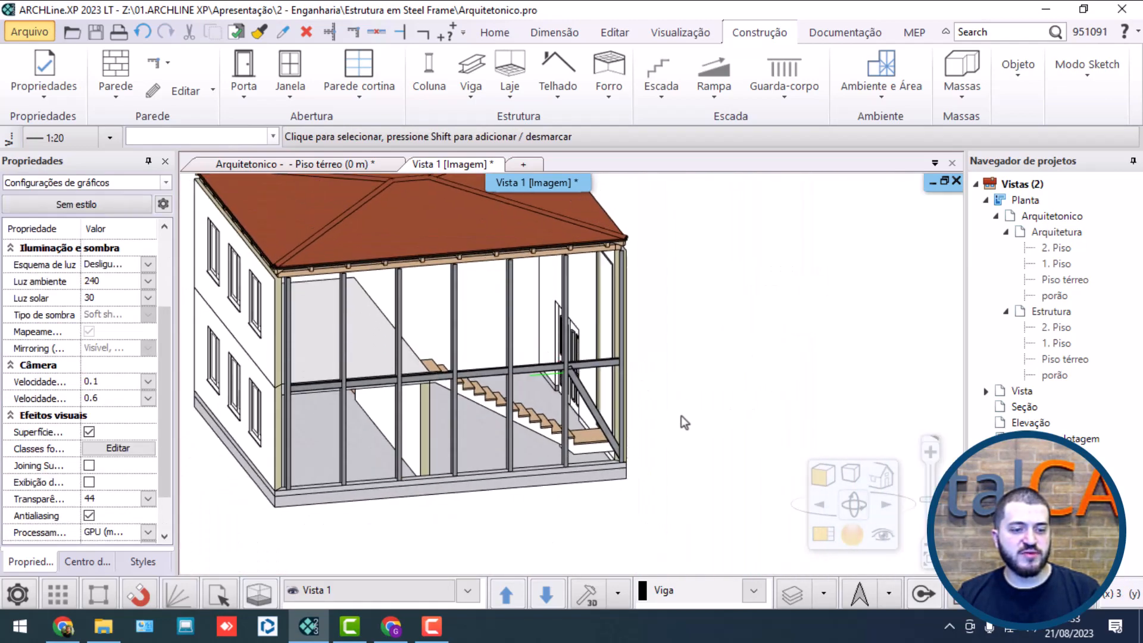
scroll(563, 420, "up", 10)
mouse_move(562, 349)
middle_mouse_down()
mouse_move(726, 353)
mouse_move(513, 347)
mouse_move(508, 309)
mouse_move(544, 352)
middle_mouse_up()
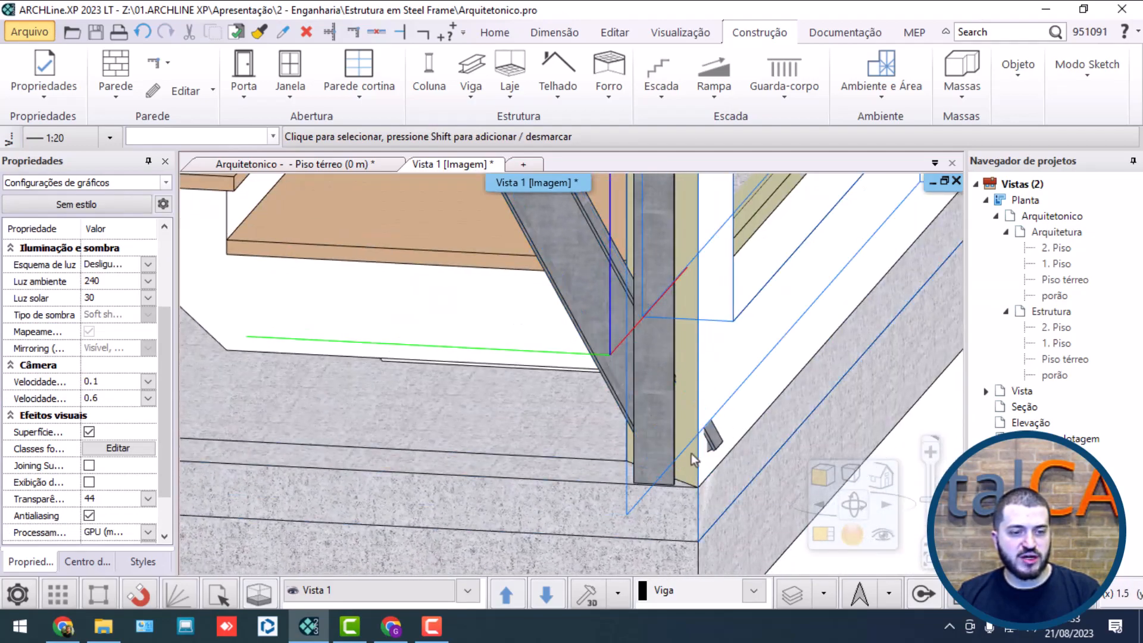
scroll(691, 452, "down", 10)
scroll(605, 383, "up", 2)
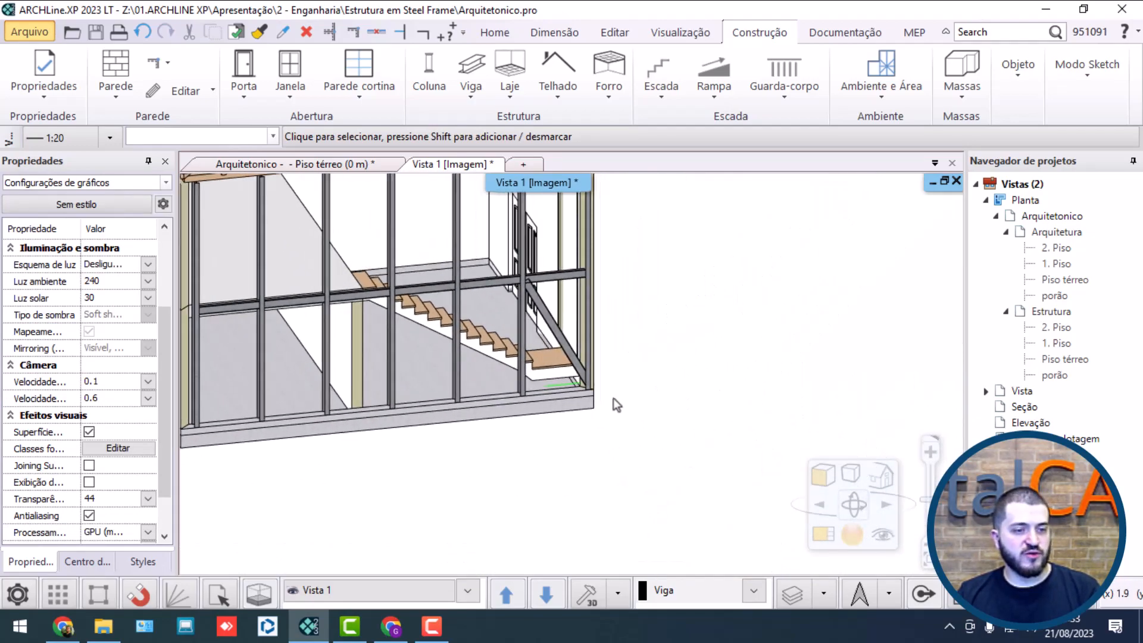
scroll(616, 405, "up", 3)
left_click(618, 384)
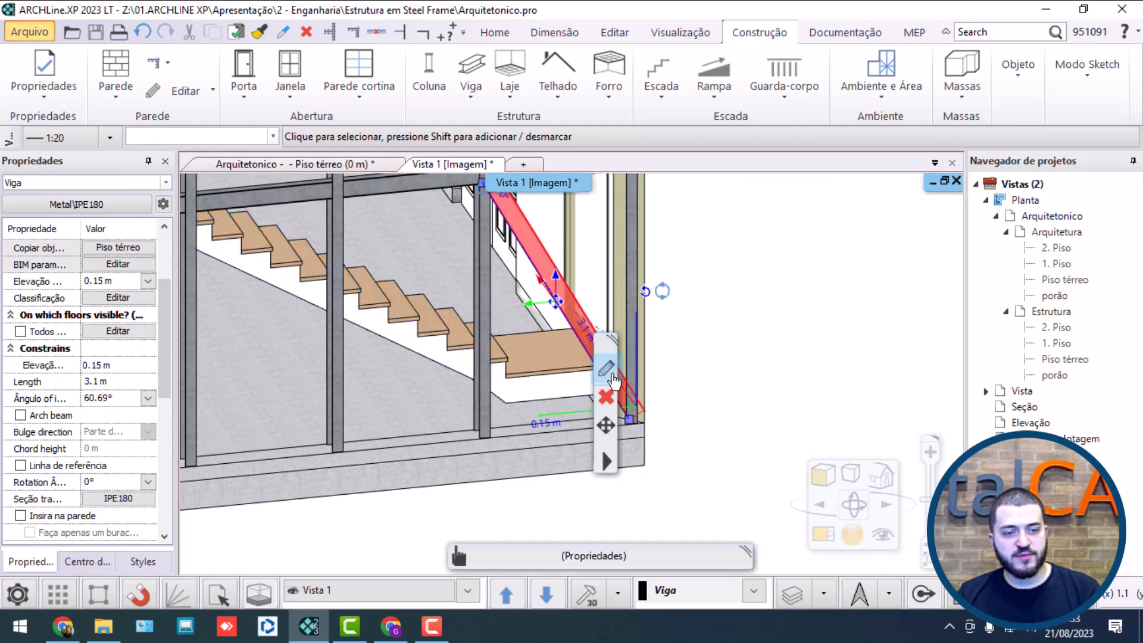
left_click(607, 370)
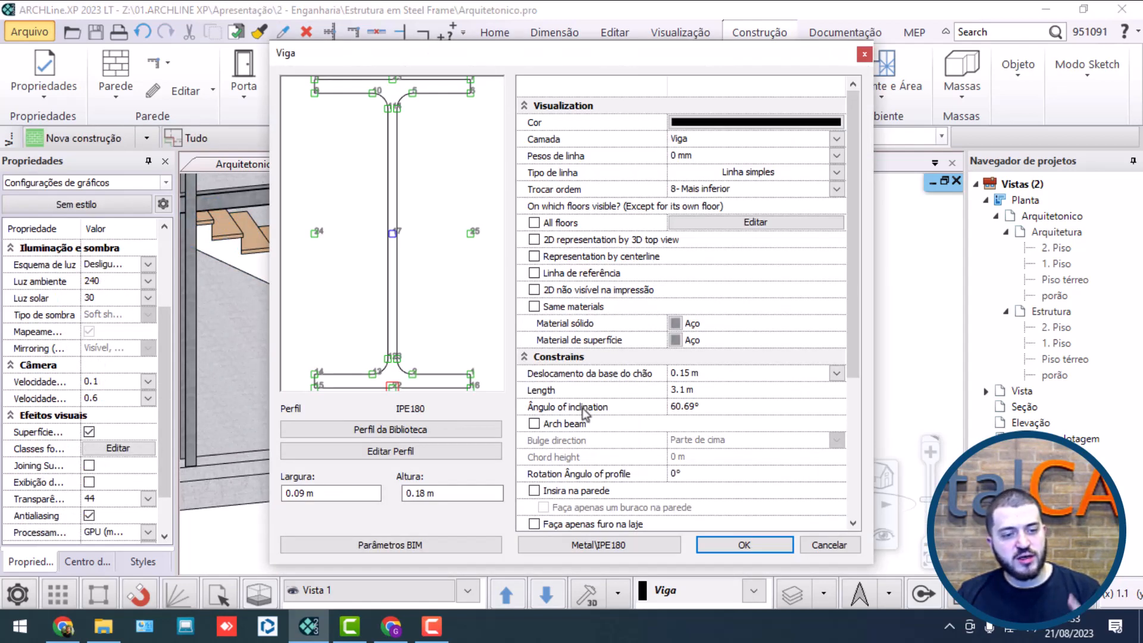
scroll(582, 408, "down", 3)
scroll(586, 408, "down", 1)
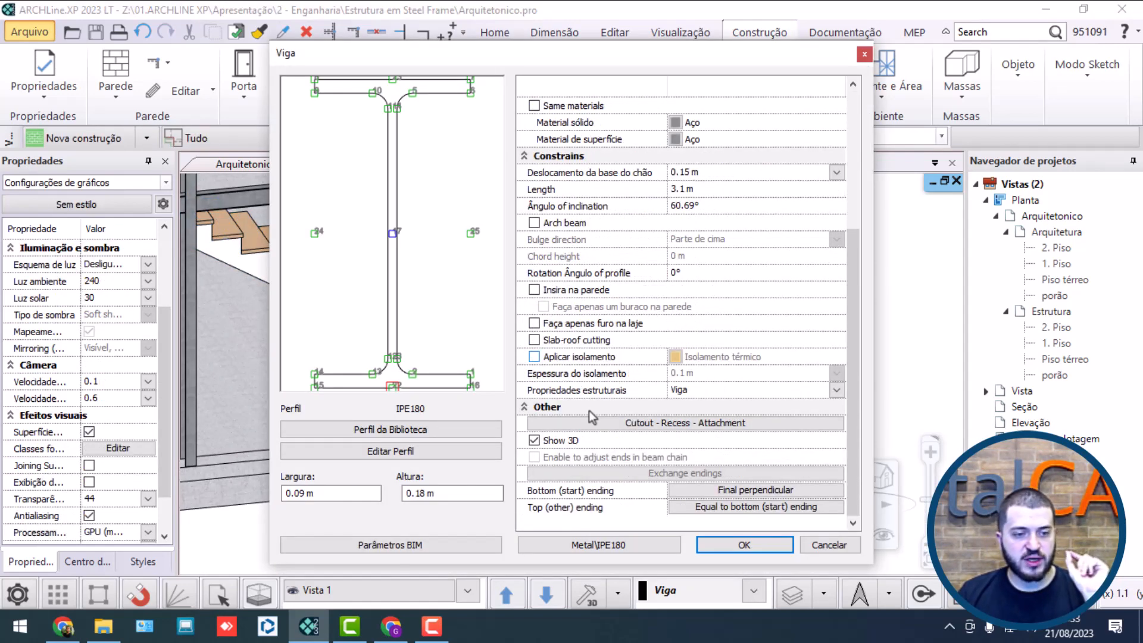
left_click(718, 493)
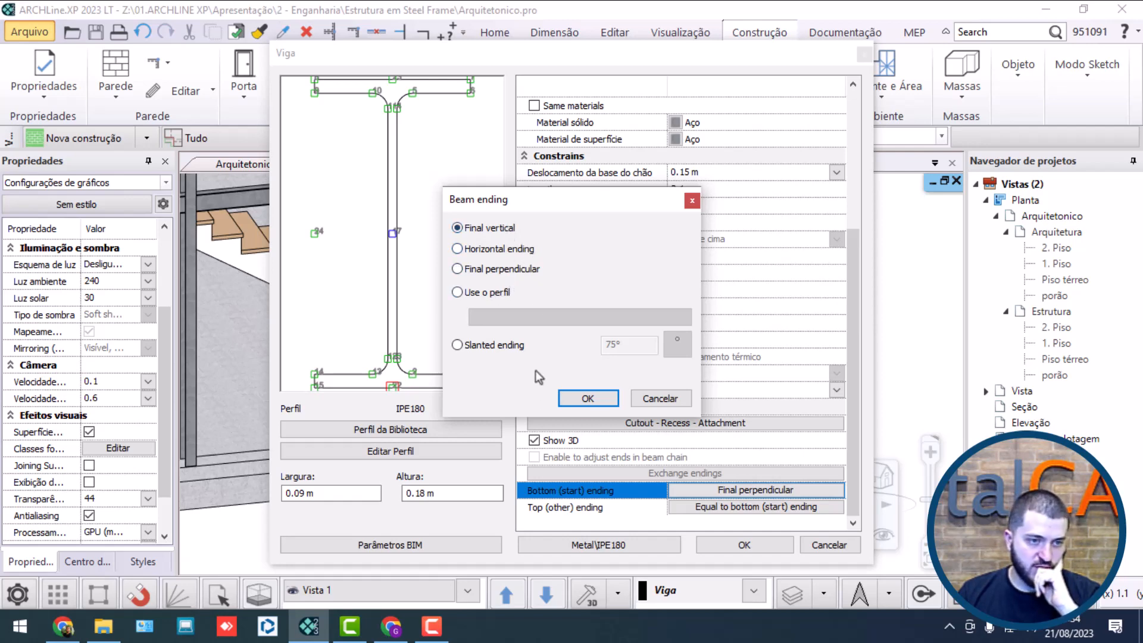
left_click(576, 400)
left_click(744, 543)
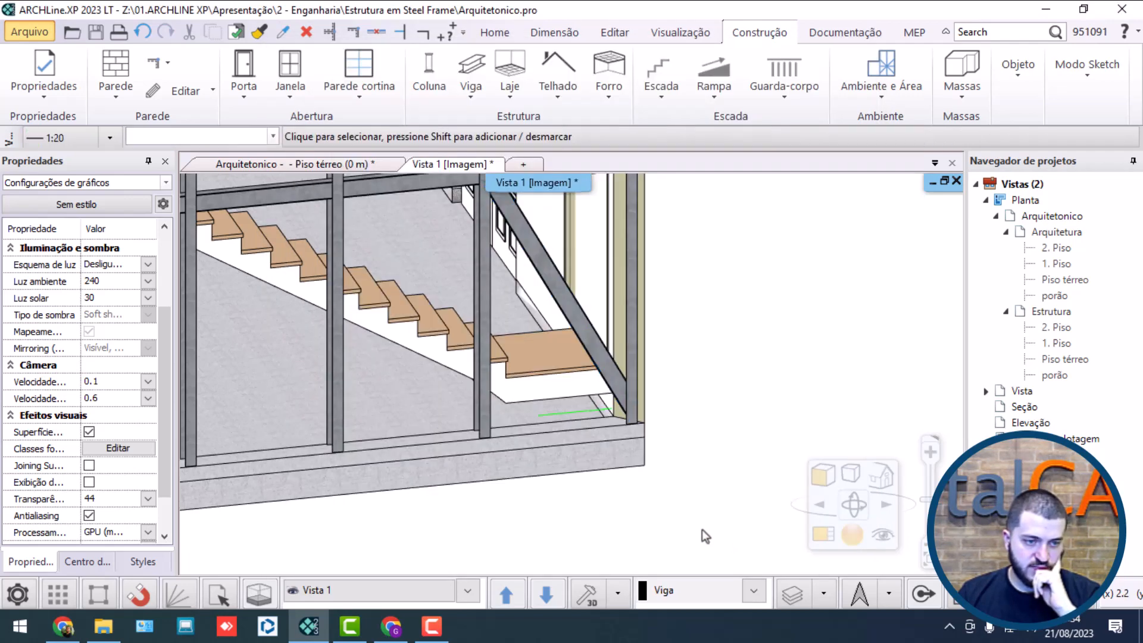
Step: Measure the height of the diagonal brace's vertical cut at its upper end against the column
scroll(628, 406, "up", 5)
scroll(666, 388, "down", 8)
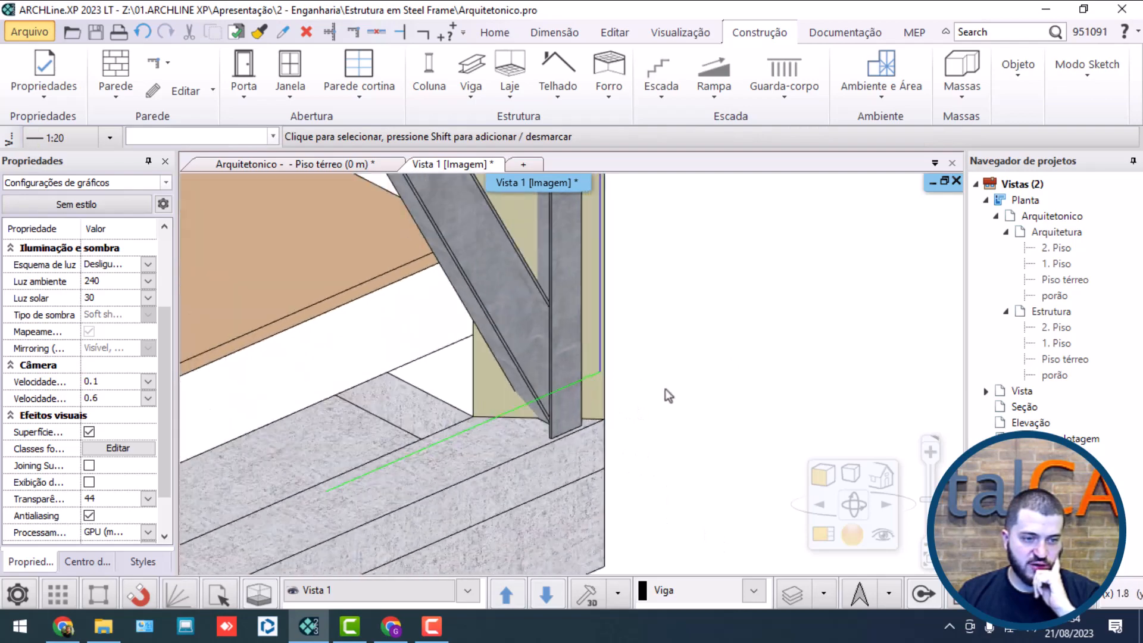
left_click(547, 393)
scroll(530, 309, "up", 6)
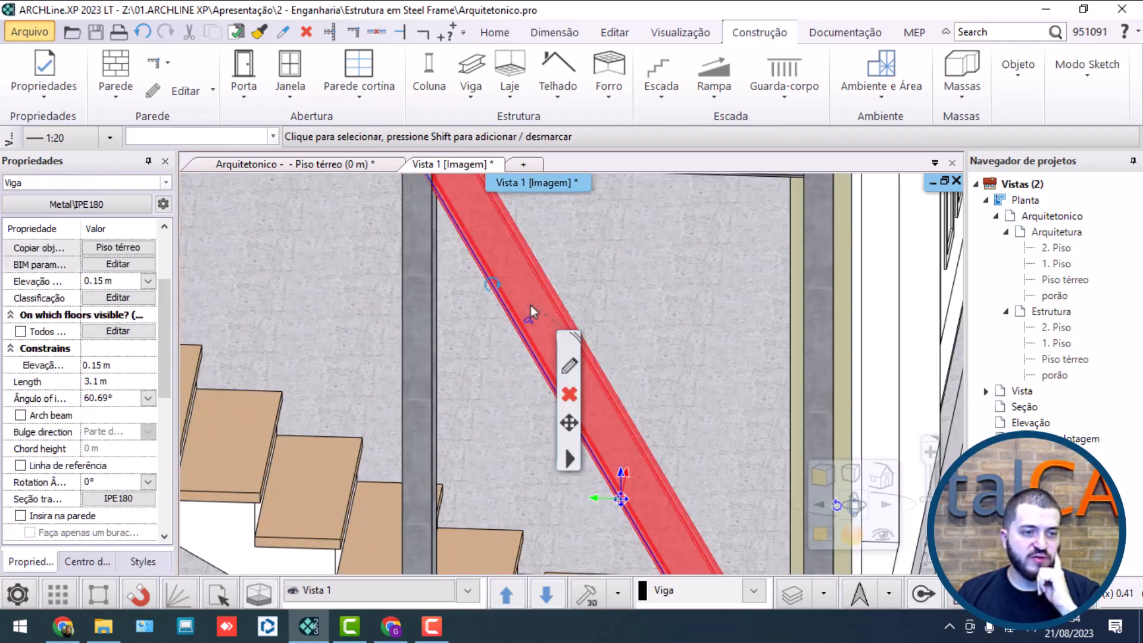
scroll(443, 352, "up", 3)
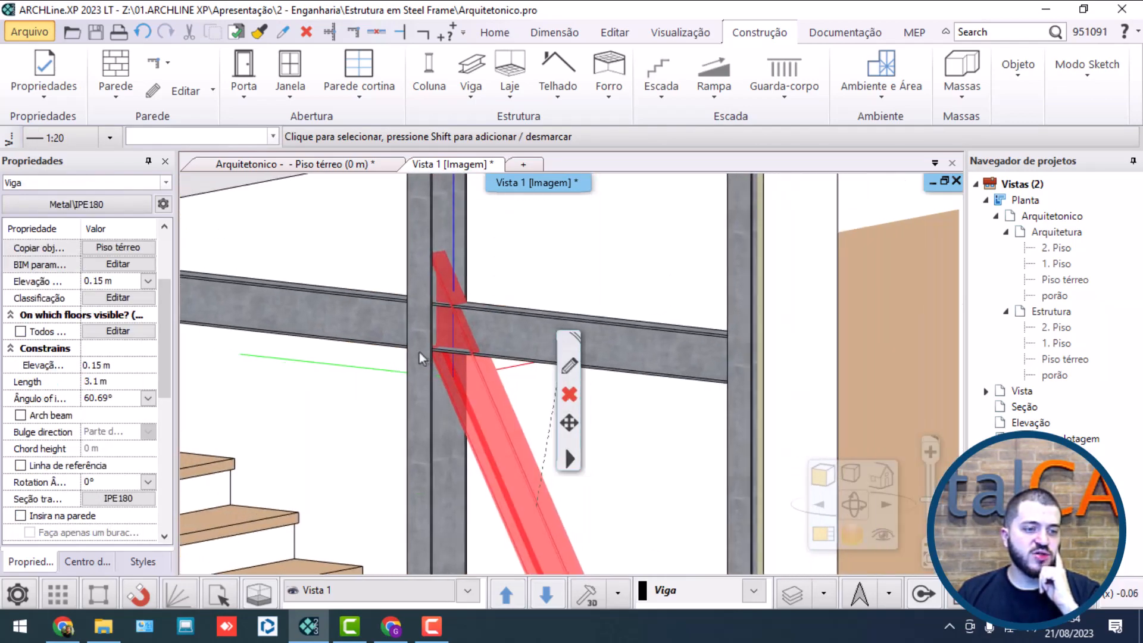
scroll(502, 281, "up", 3)
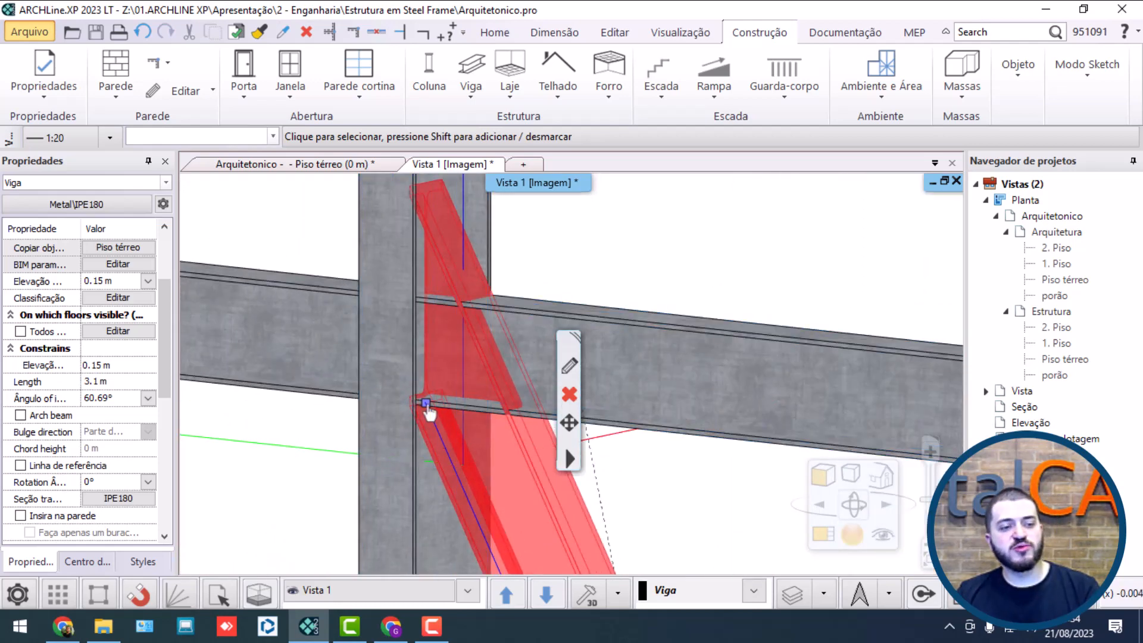
key("Escape")
left_click(444, 447)
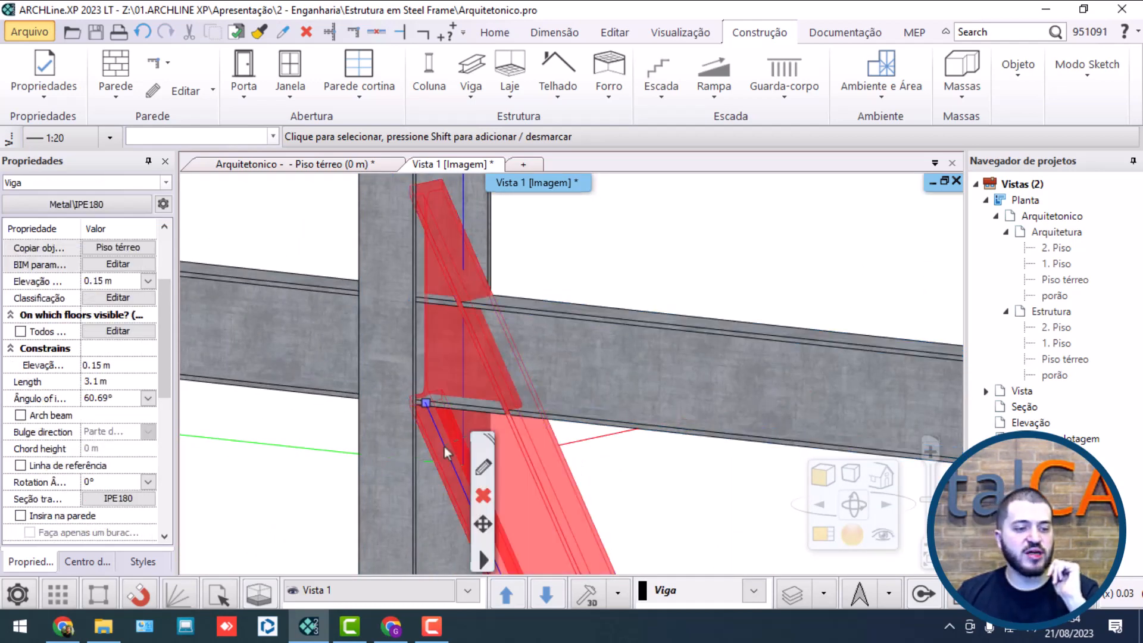
left_click(438, 26)
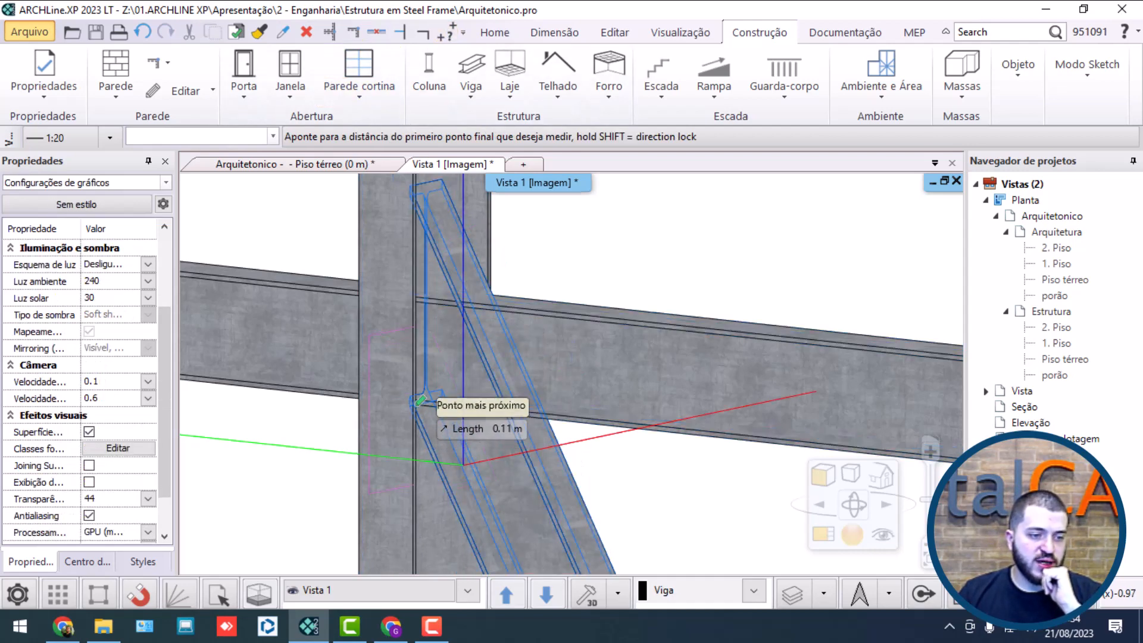
left_click(421, 407)
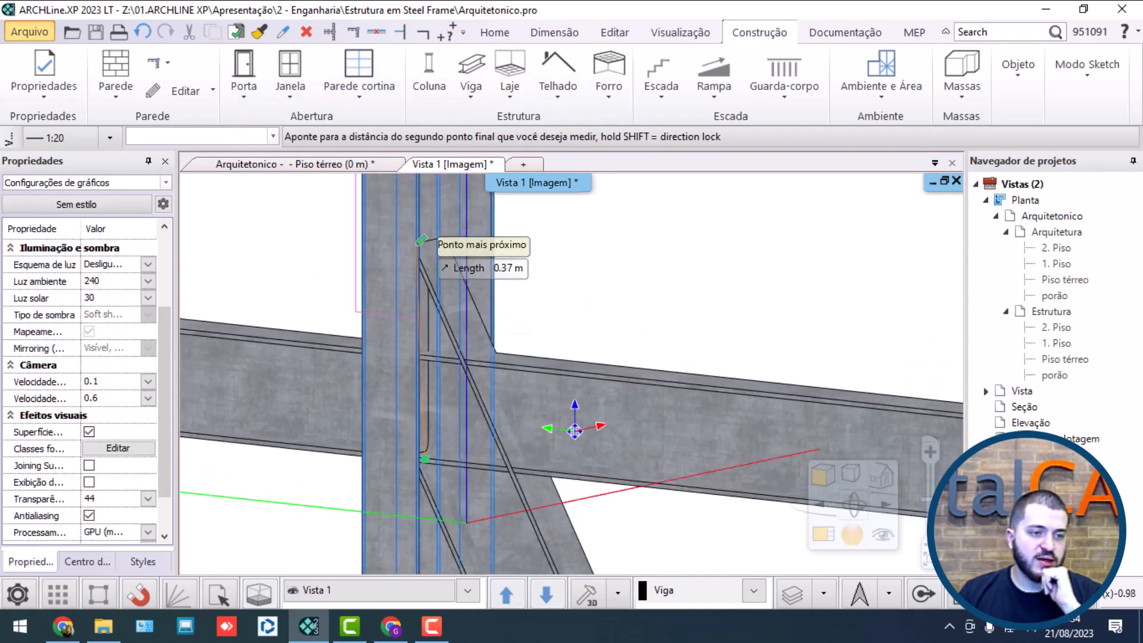
left_click(421, 240)
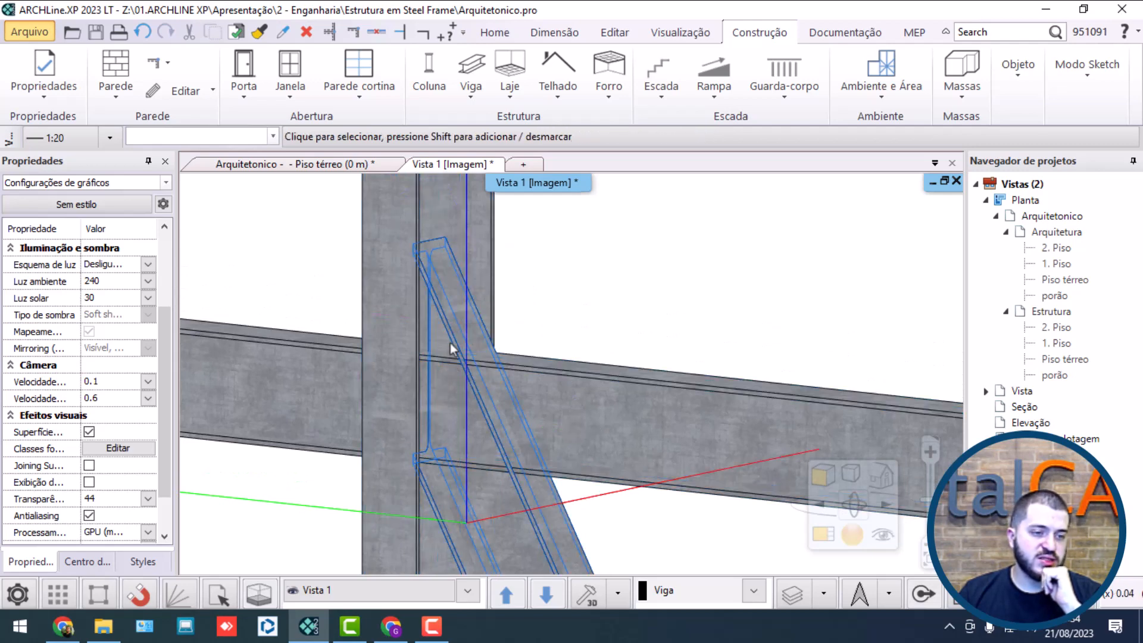
Step: Move the brace's upper end point straight down along the column by an exact distance, below the upper-floor beam
left_click(450, 343)
middle_click_drag(450, 342, 415, 272)
left_click(403, 230)
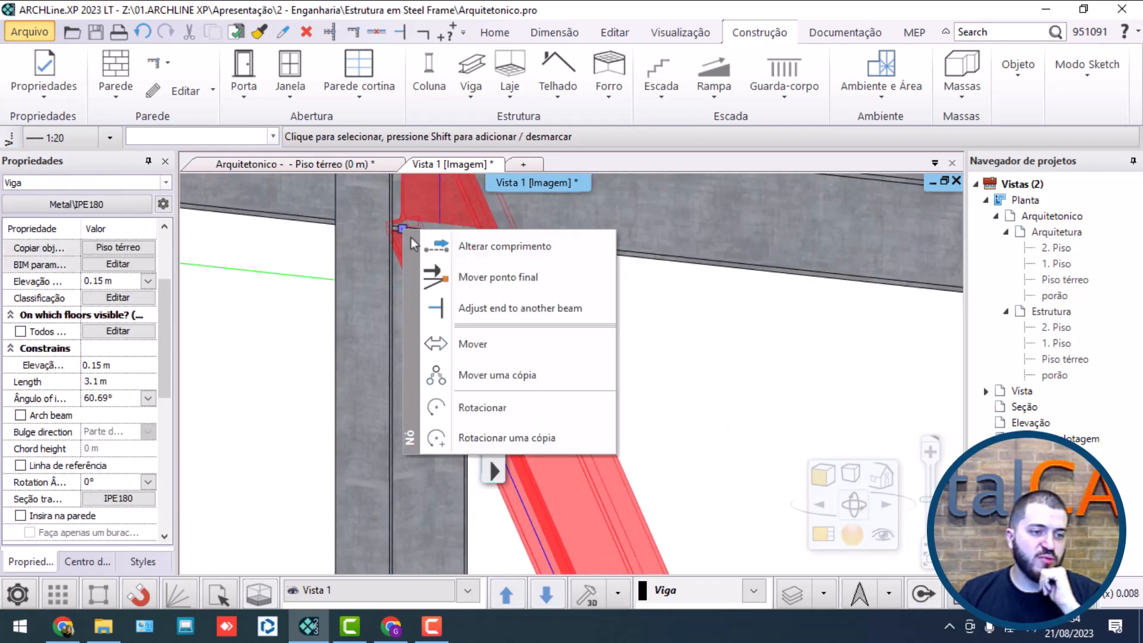
left_click(498, 281)
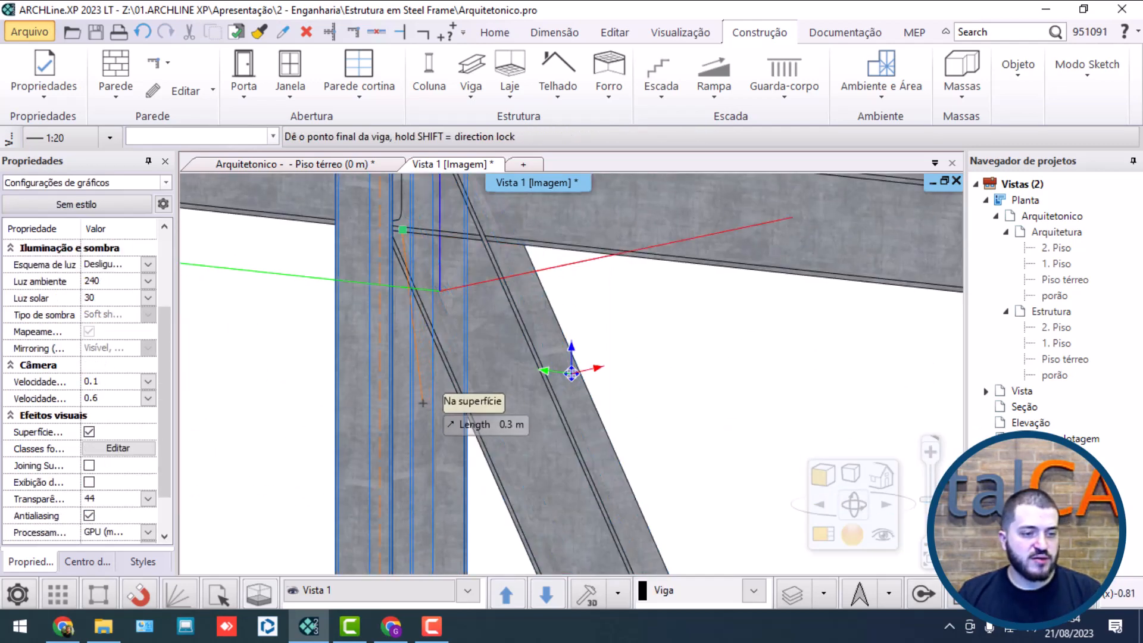
key("d")
key("Escape")
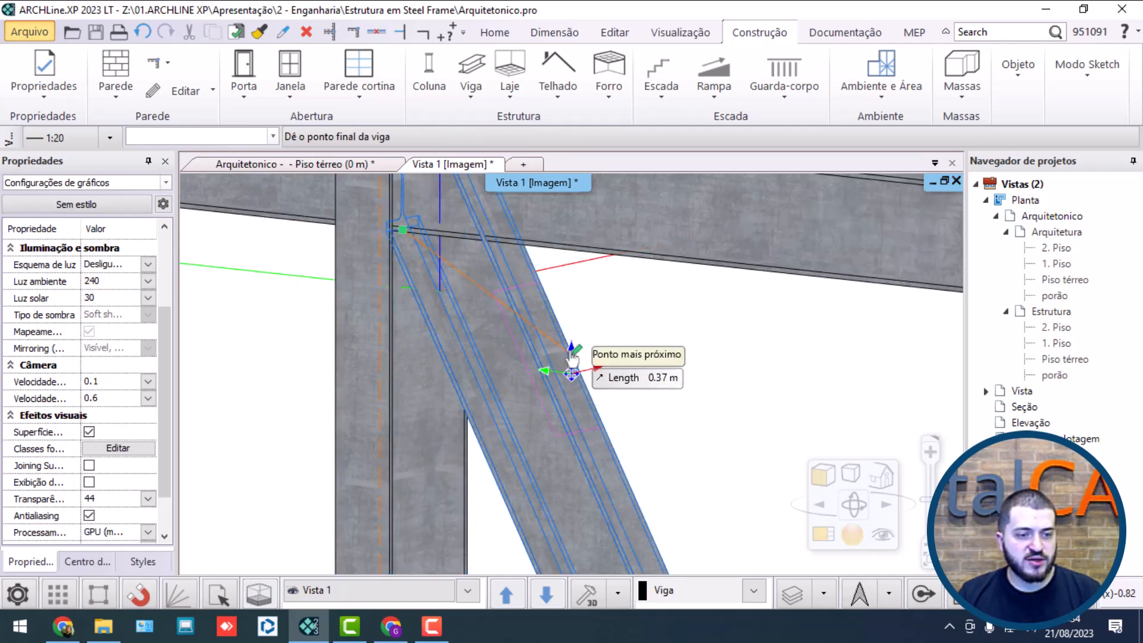
key("d")
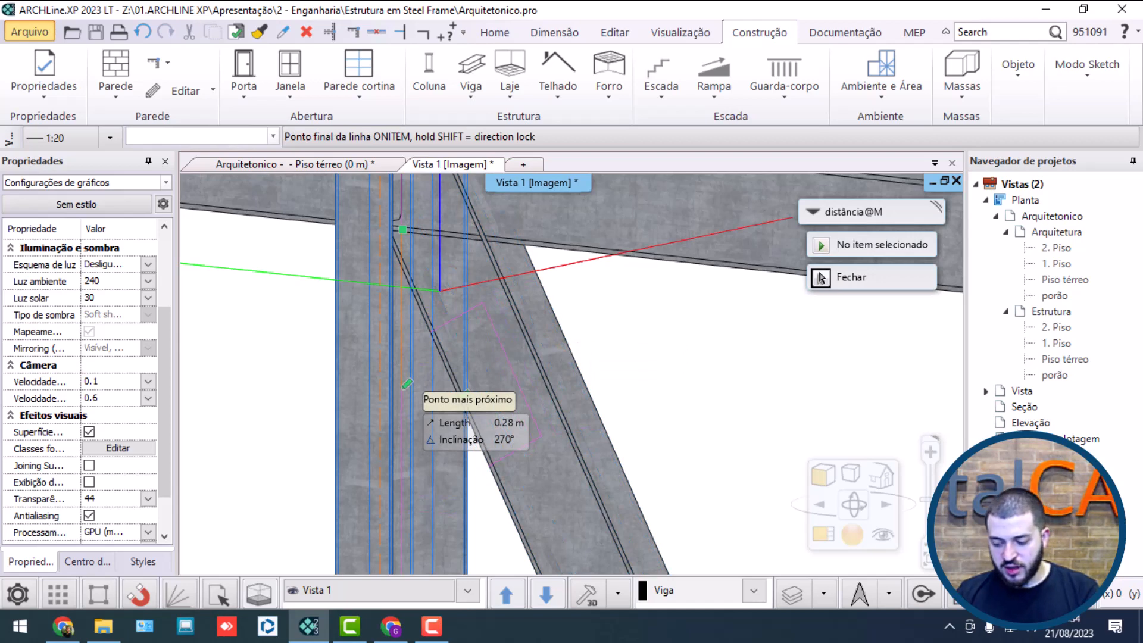
key("Return")
scroll(462, 408, "up", 1)
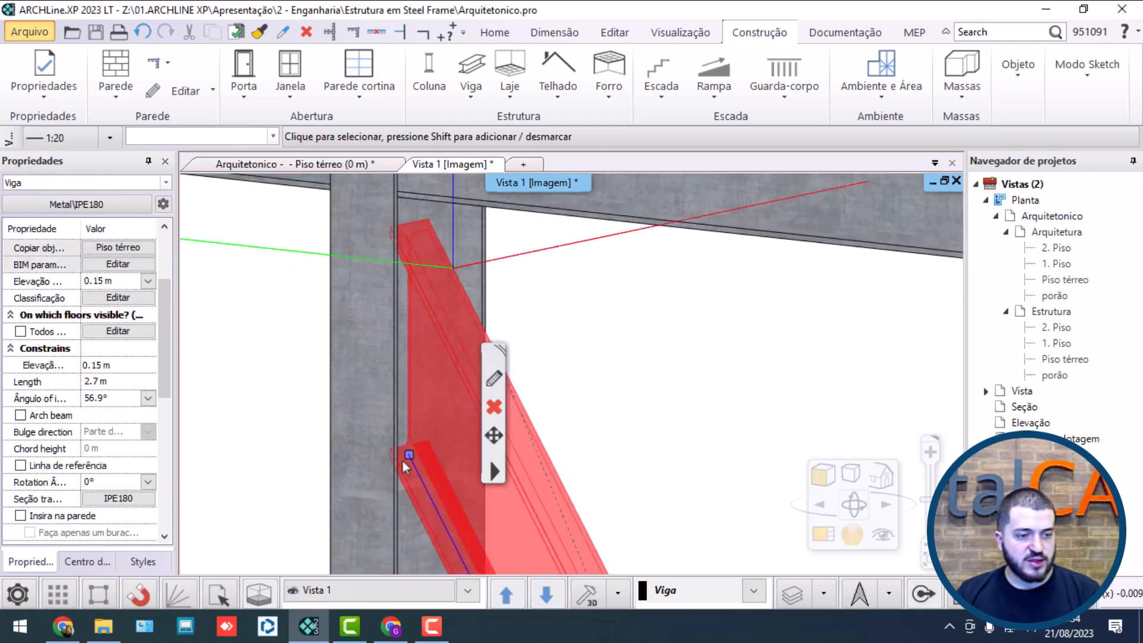
Step: Measure the gap between the brace's top corner and the underside of the upper-floor beam
key("Escape")
middle_click_drag(469, 339, 421, 227)
left_click(441, 39)
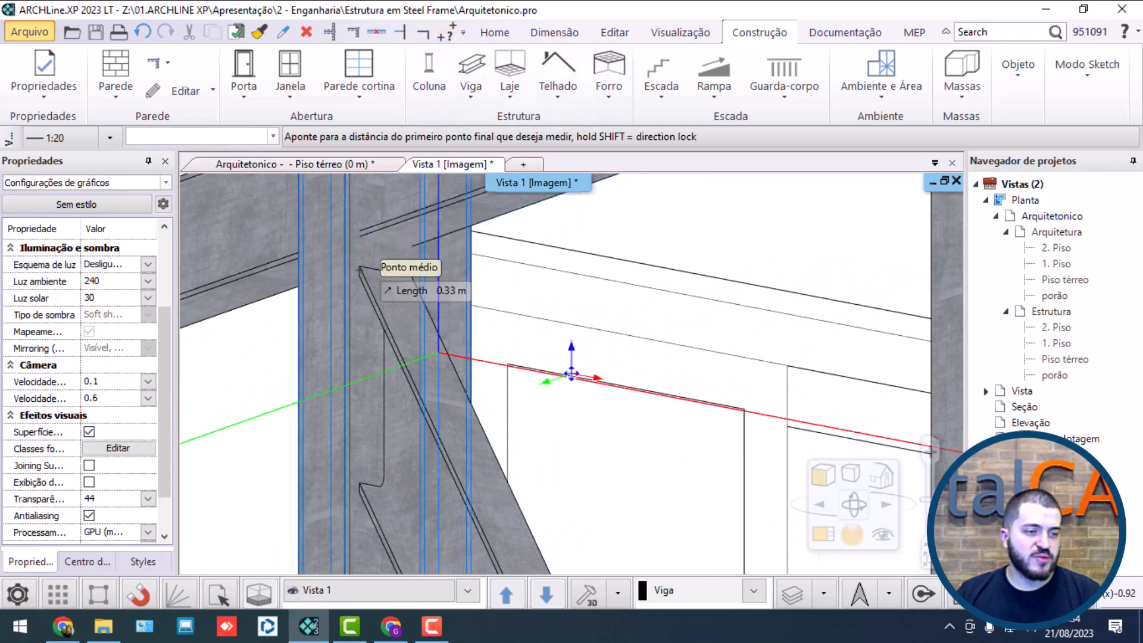
left_click(372, 269)
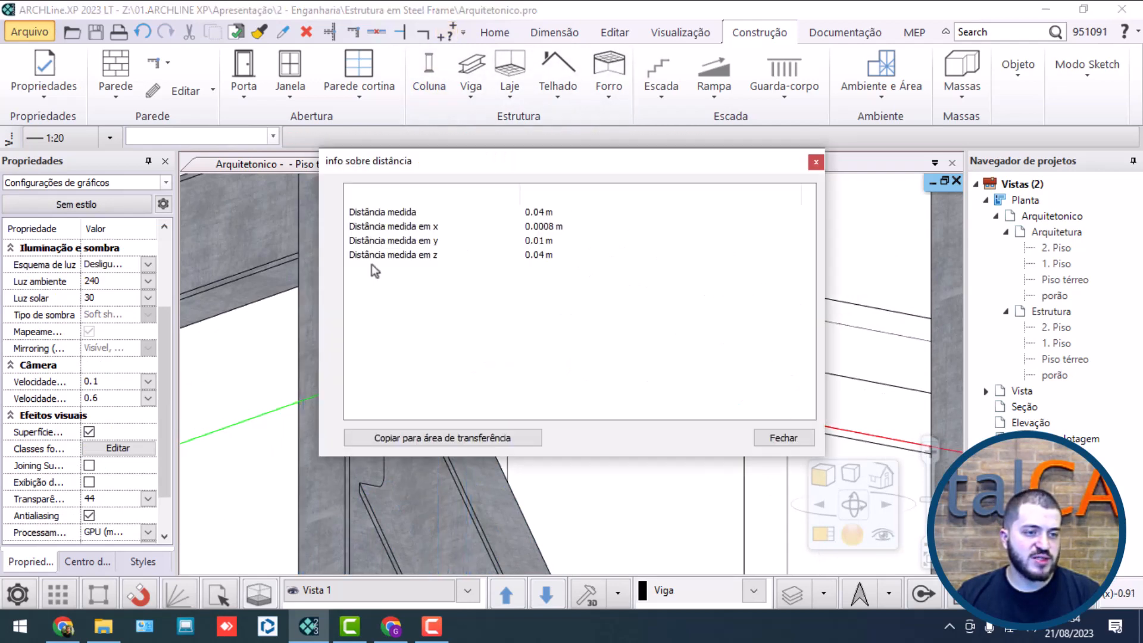
key("Escape")
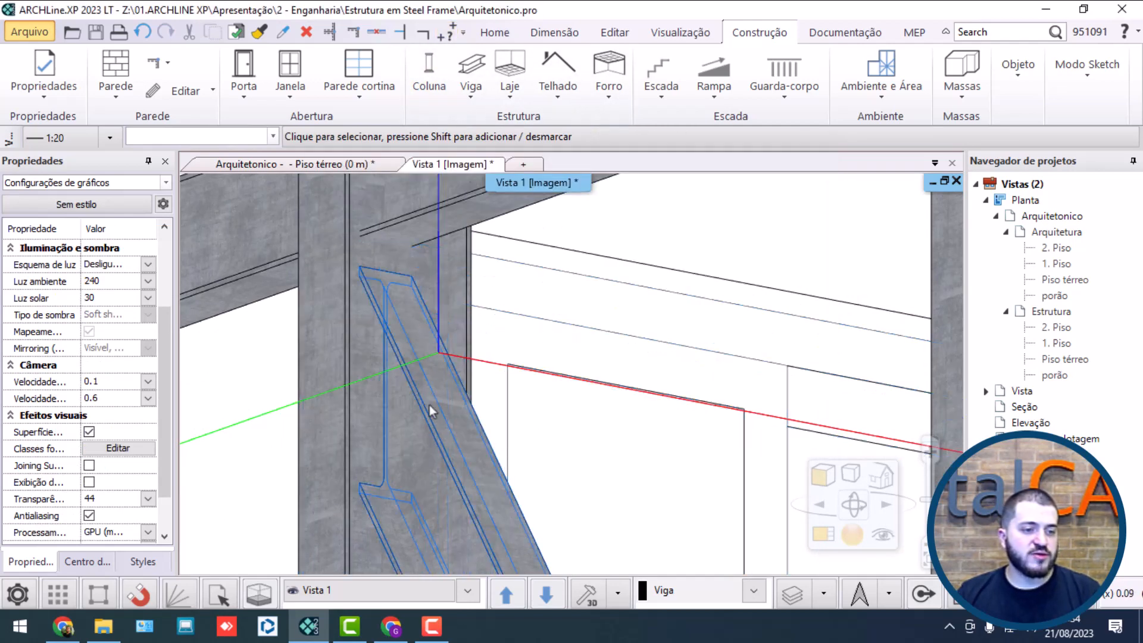
Step: Move the diagonal brace's upper end point straight up along the column by an exact distance
left_click(387, 496)
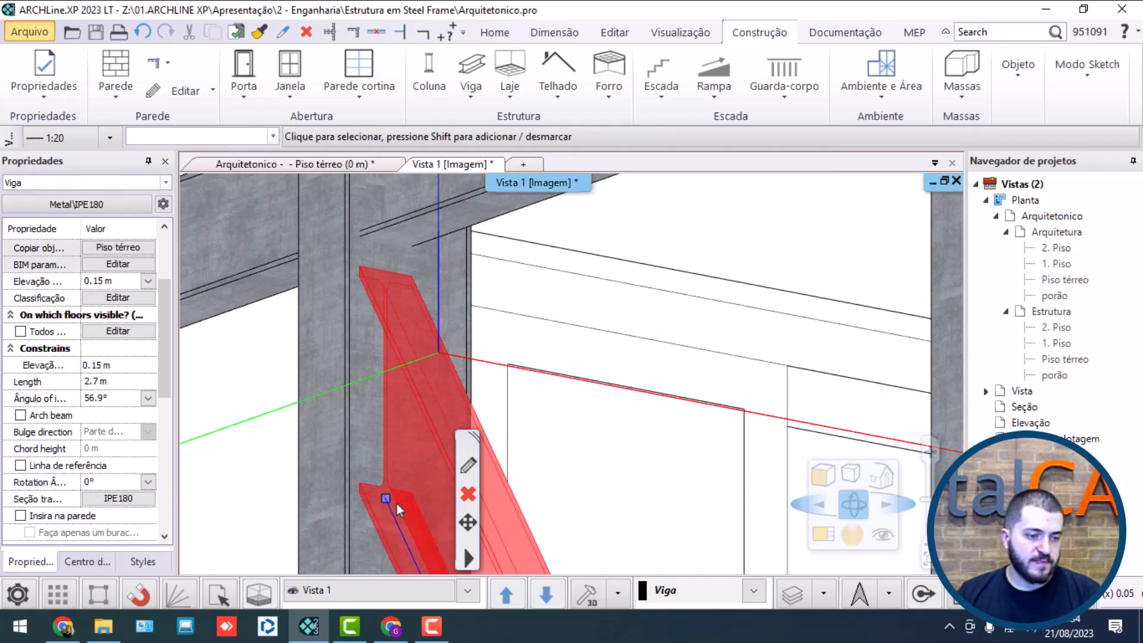
key("Escape")
scroll(396, 503, "up", 2)
middle_click_drag(396, 504, 490, 435)
left_click(463, 433)
left_click(472, 431)
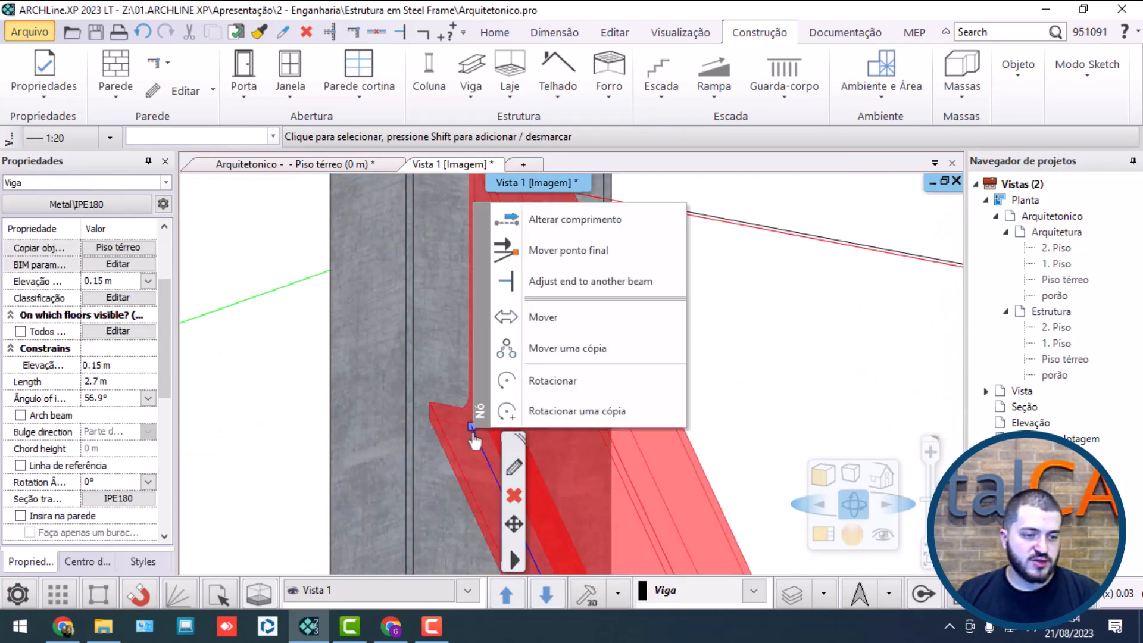
left_click(566, 250)
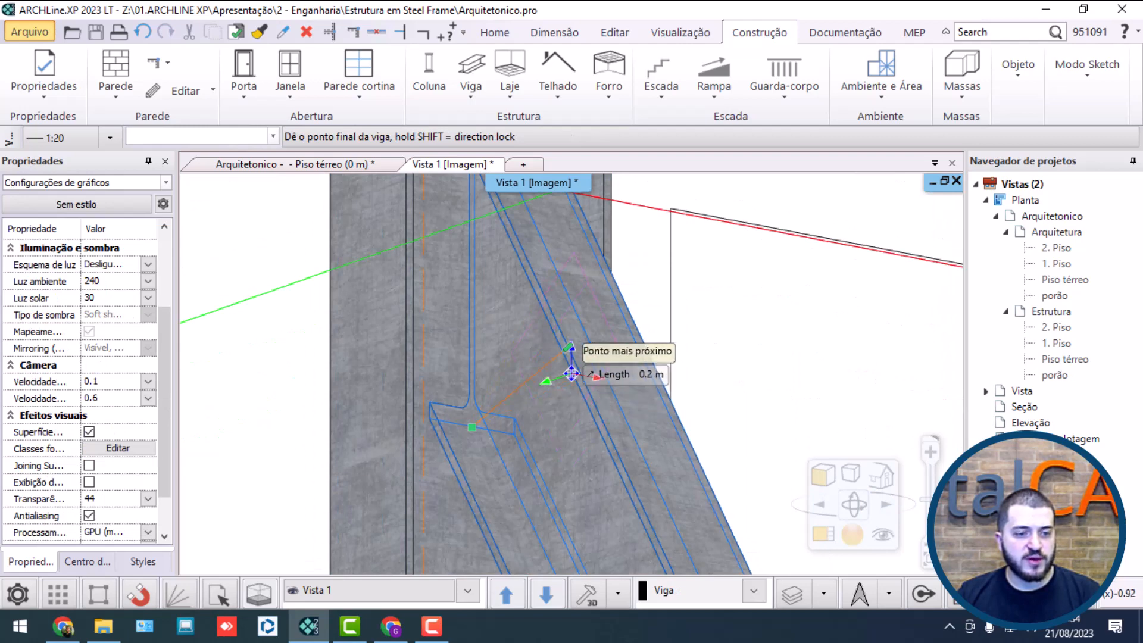
left_click(571, 352)
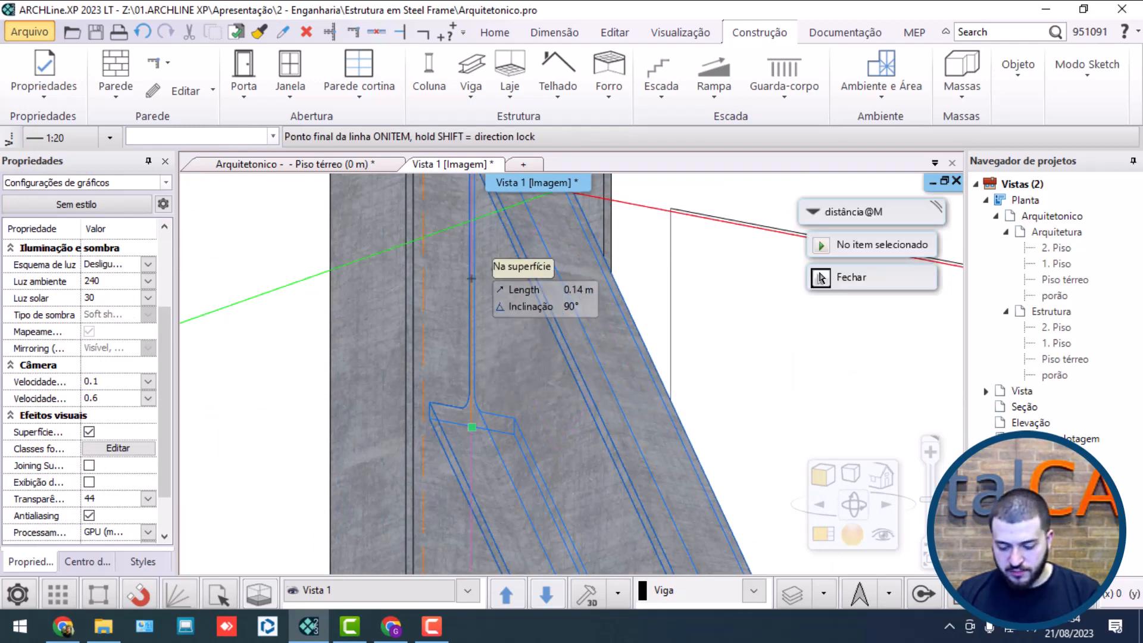
key("Return")
middle_click_drag(492, 267, 488, 360)
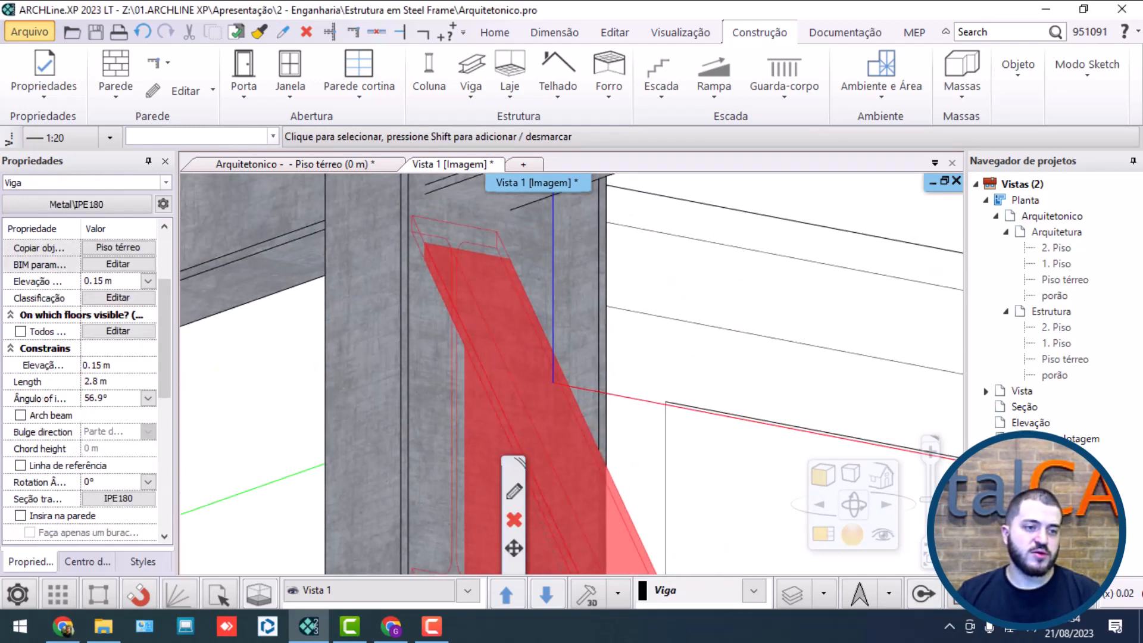
Step: Examine how the diagonal brace sits against the upper-floor beam, the corner column and the foundation slab
scroll(488, 361, "down", 5)
scroll(499, 366, "down", 8)
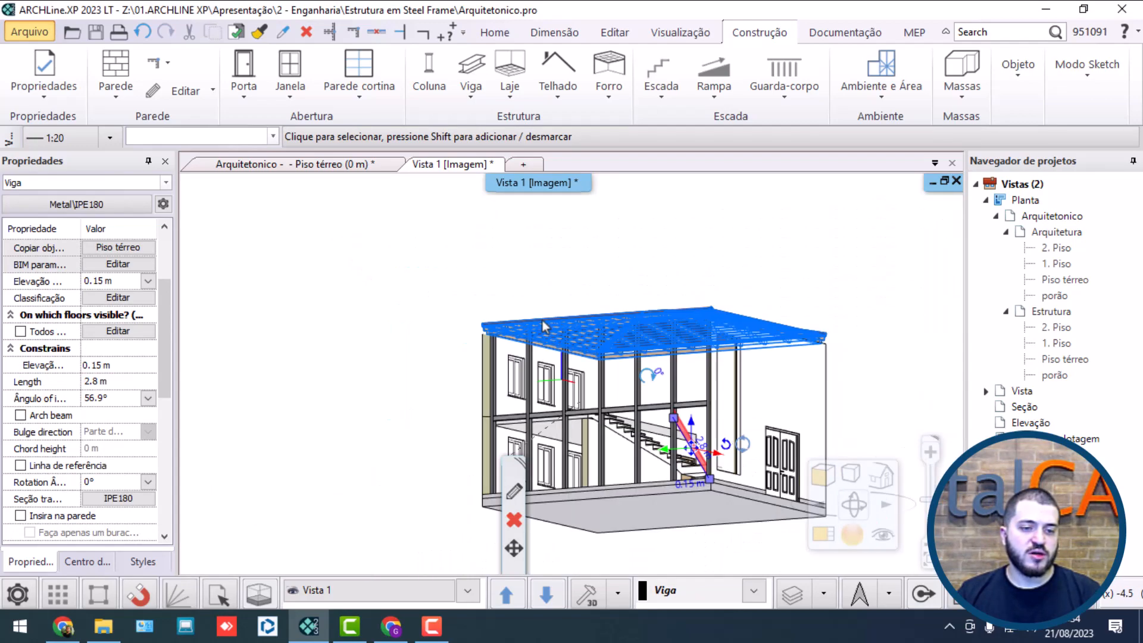
left_click(876, 332)
middle_click_drag(872, 333, 723, 191)
scroll(678, 369, "up", 7)
scroll(533, 407, "down", 6)
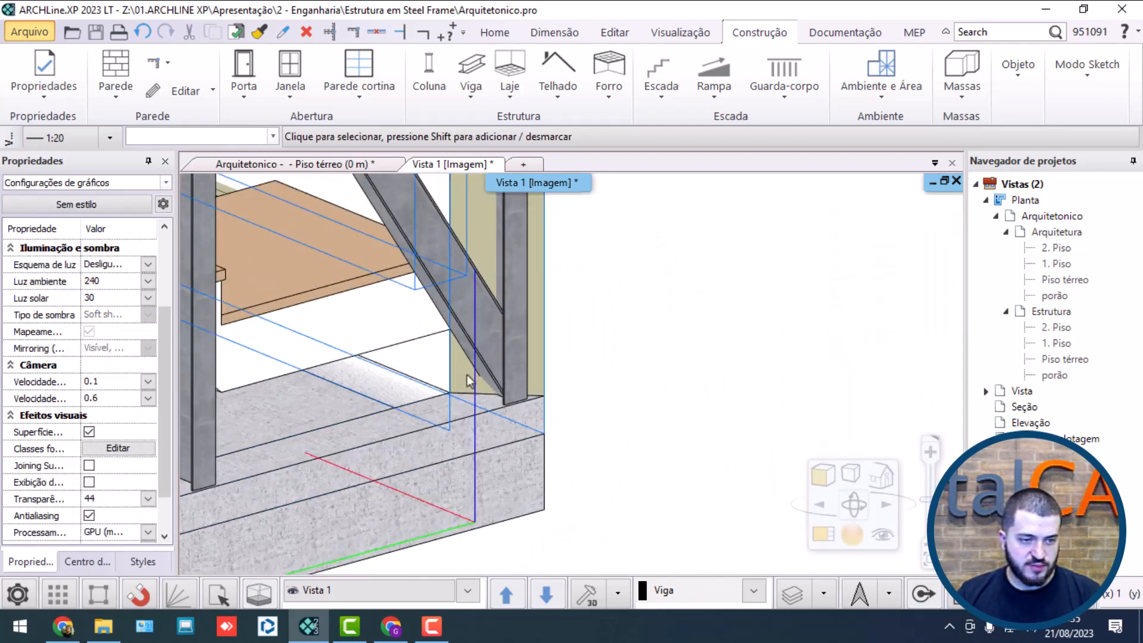
middle_click_drag(505, 381, 593, 405)
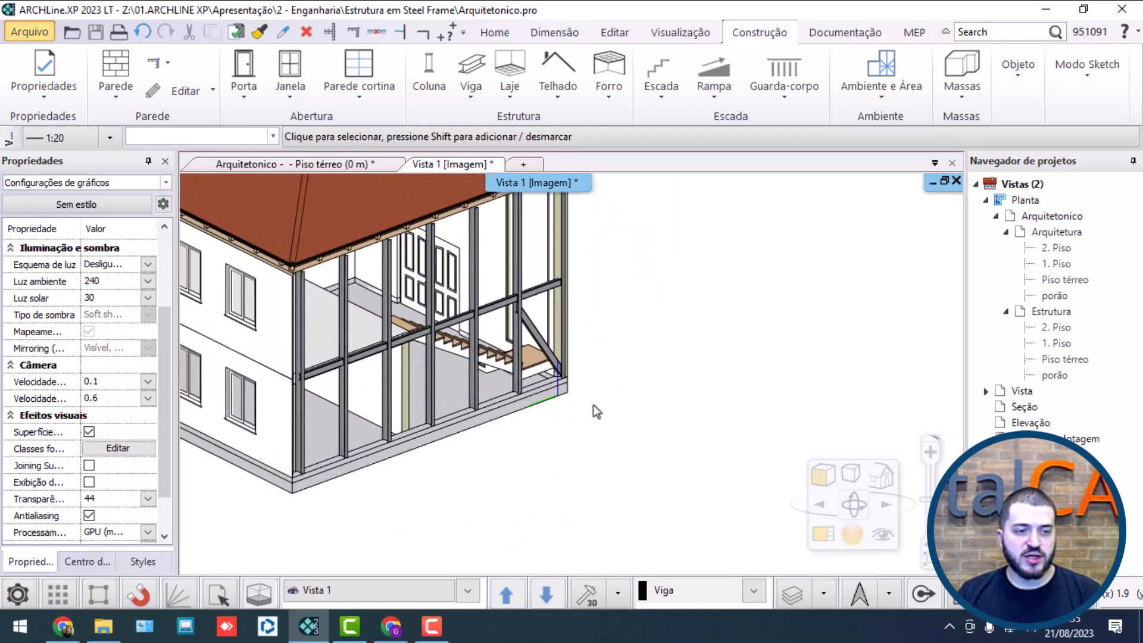
Step: Copy the diagonal brace straight up from the foundation slab's edge to the top of the upper-floor beam in the same bay
scroll(583, 390, "up", 4)
left_click(543, 375)
scroll(517, 351, "up", 1)
left_click(497, 312)
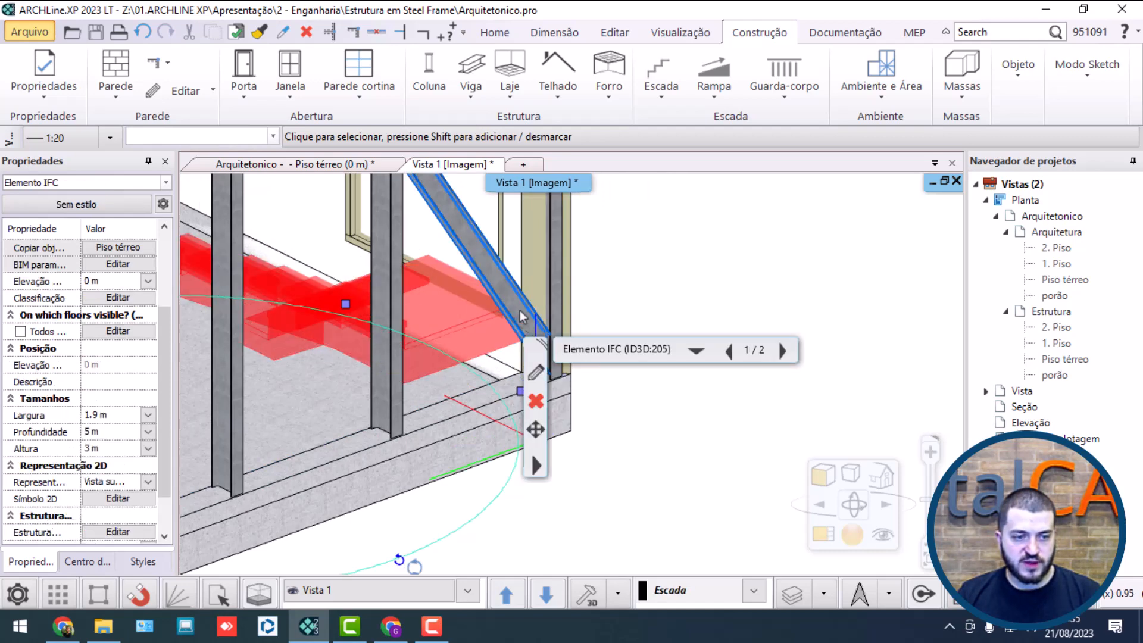
left_click(520, 310)
left_click(562, 434)
left_click(654, 406)
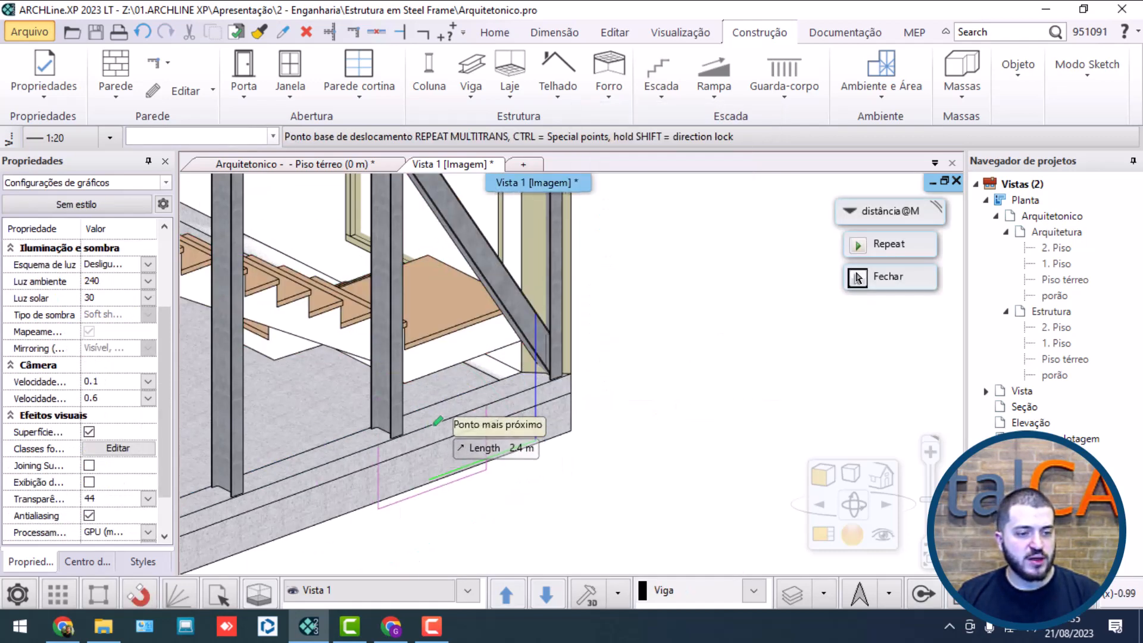
left_click(468, 413)
middle_click_drag(468, 233, 445, 558)
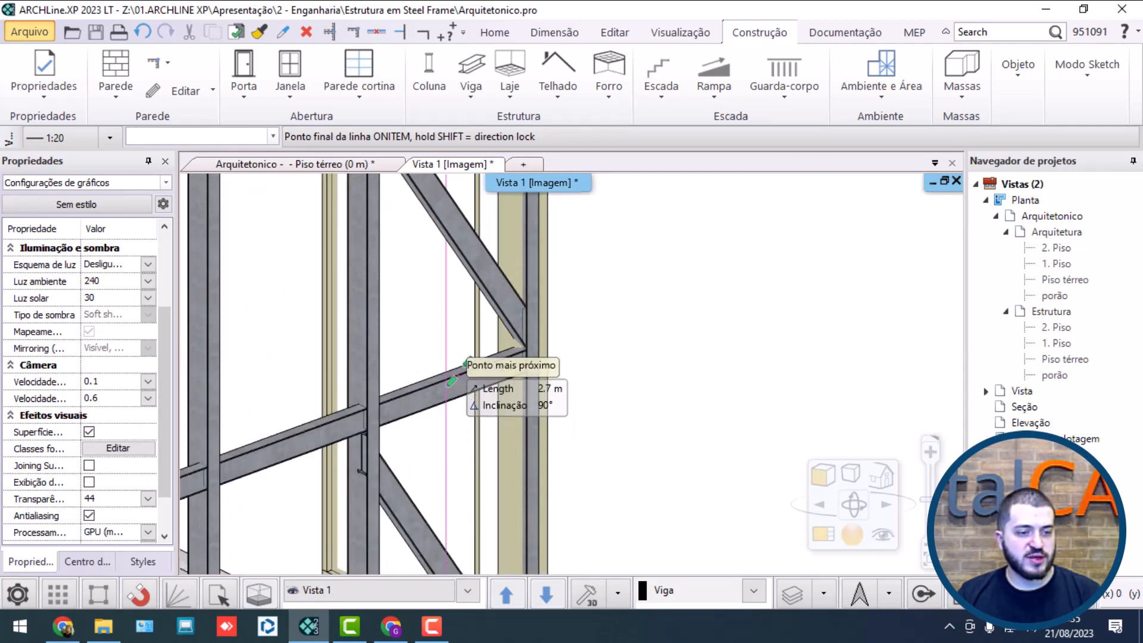
left_click(451, 379)
scroll(518, 384, "down", 3)
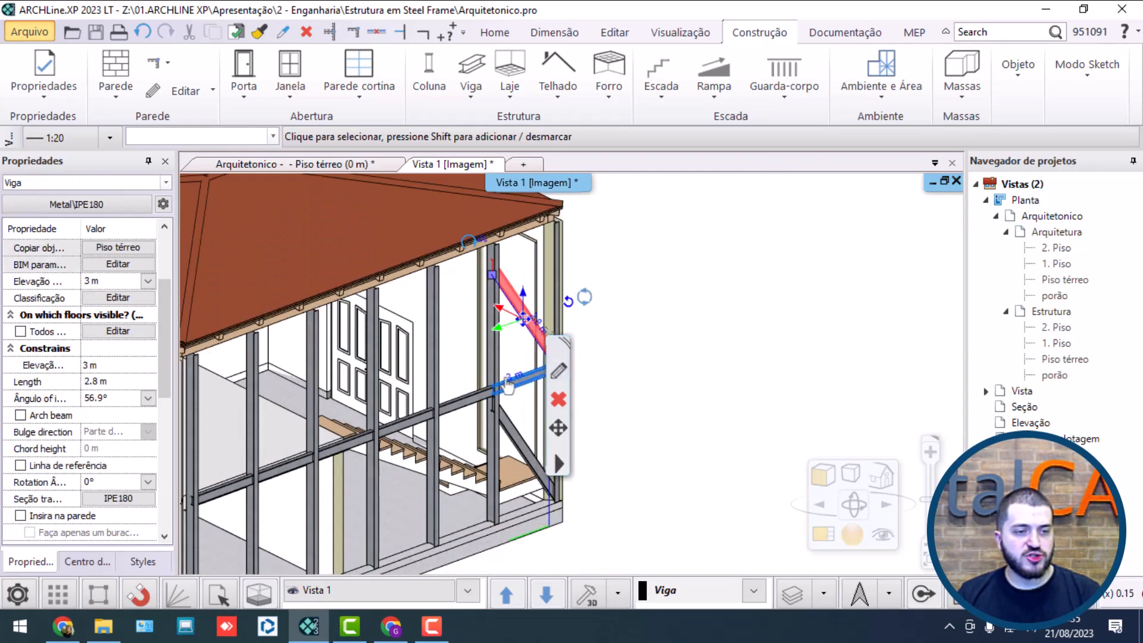
Step: Open the Piso térreo plan of the Estrutura group and show it side by side with the 3D view
middle_click_drag(507, 385, 389, 330)
scroll(395, 338, "down", 1)
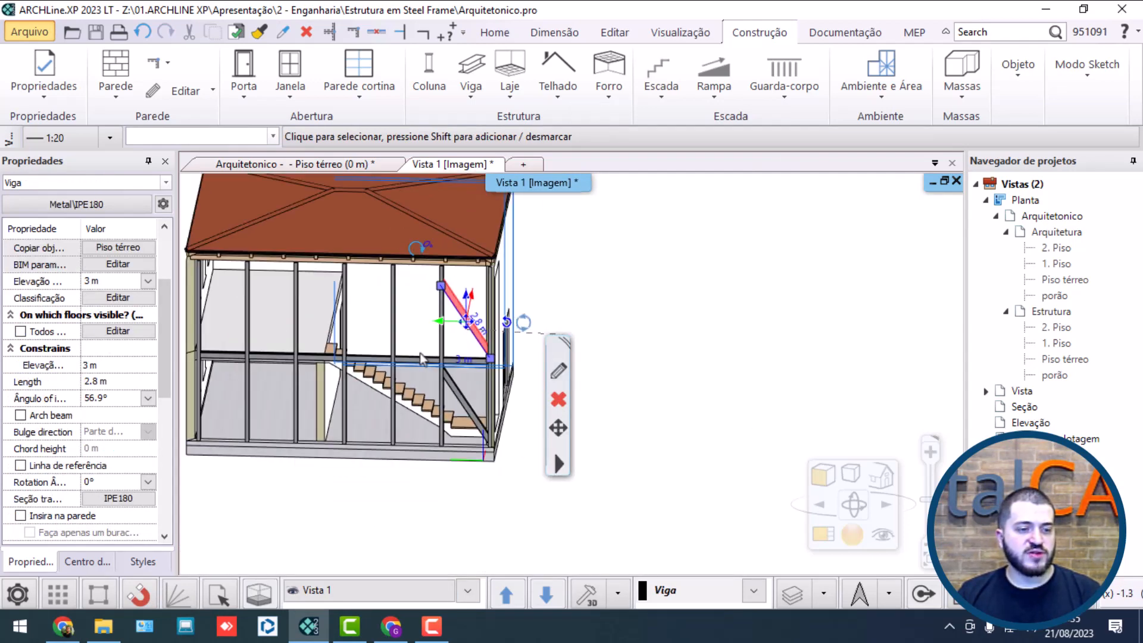
key("Escape")
middle_click_drag(454, 365, 536, 331, "shift")
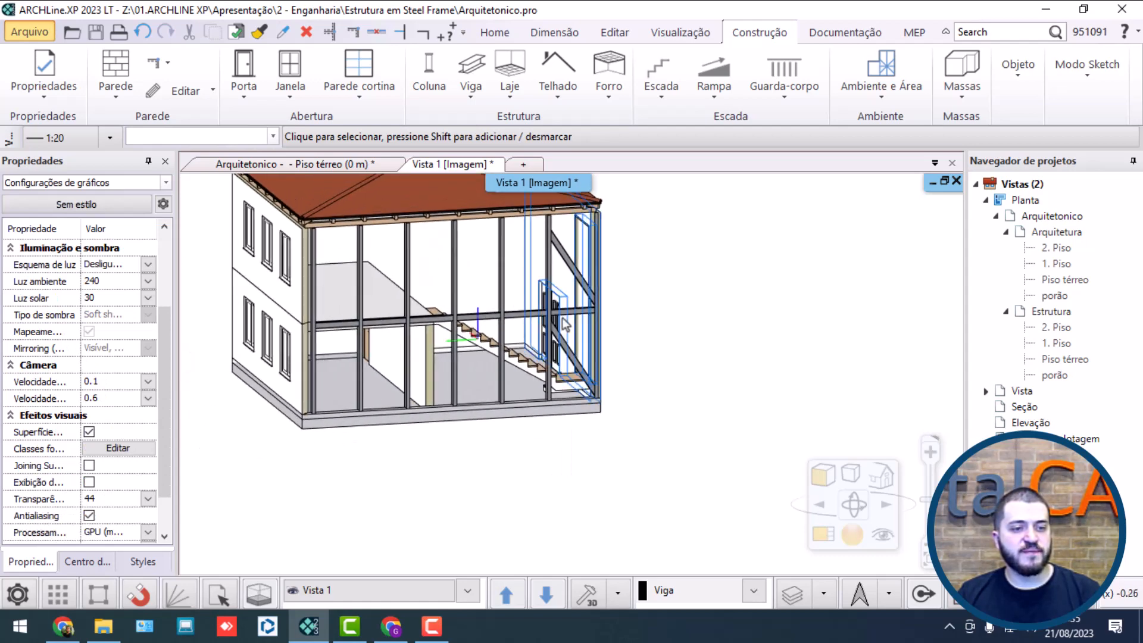
scroll(564, 324, "up", 3)
left_click(585, 297)
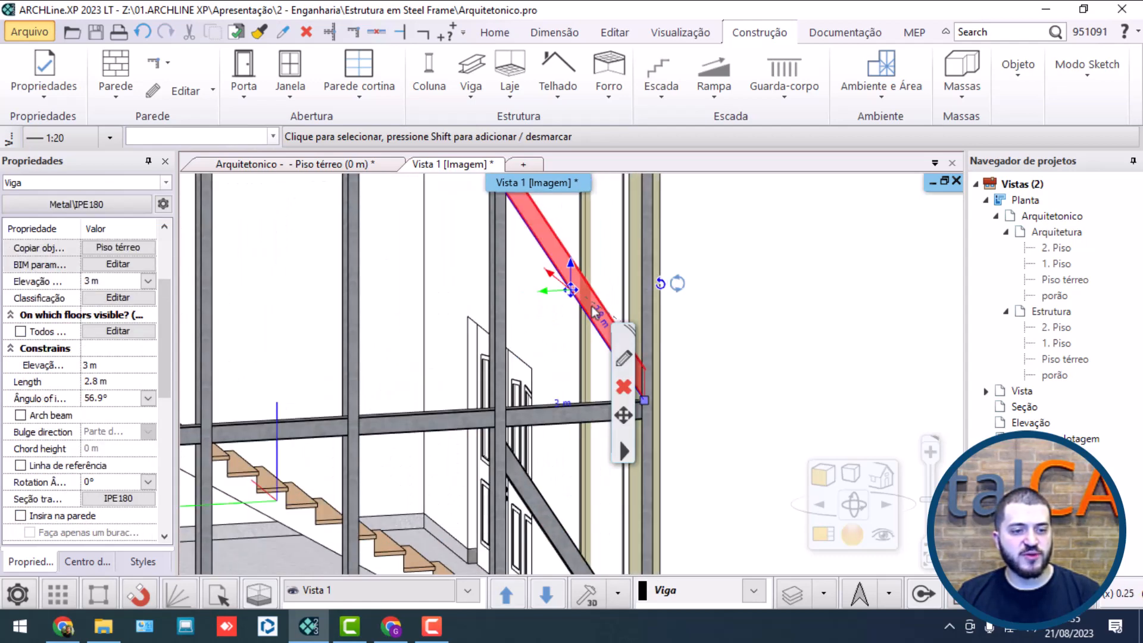
double_click(1057, 280)
middle_click_drag(451, 442, 462, 345)
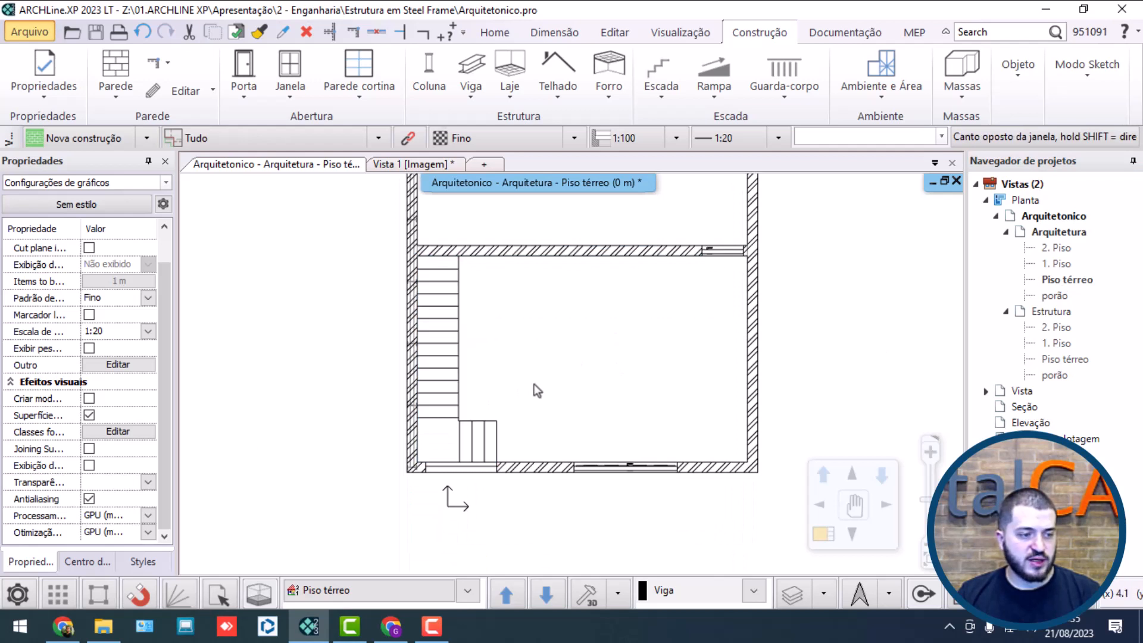
double_click(1080, 371)
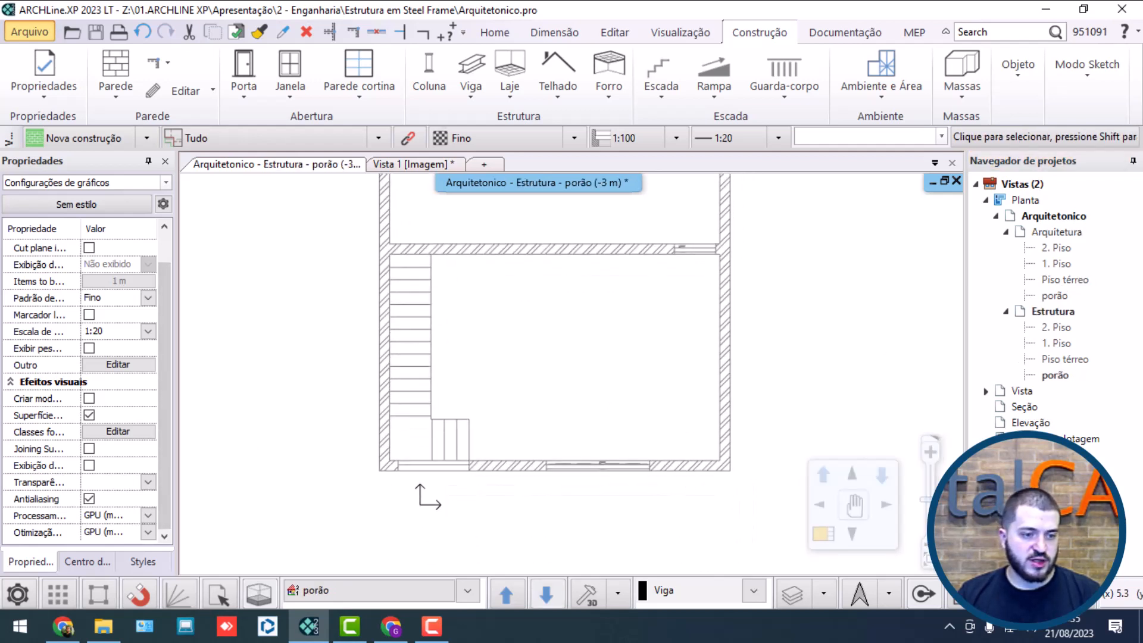
double_click(1058, 358)
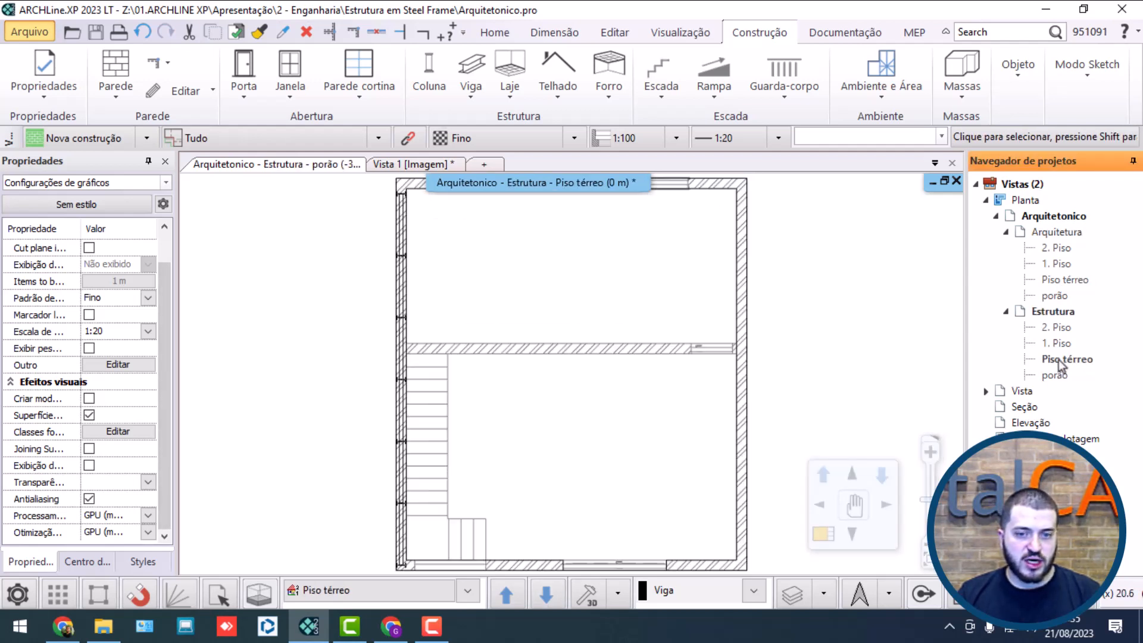
scroll(493, 527, "up", 4)
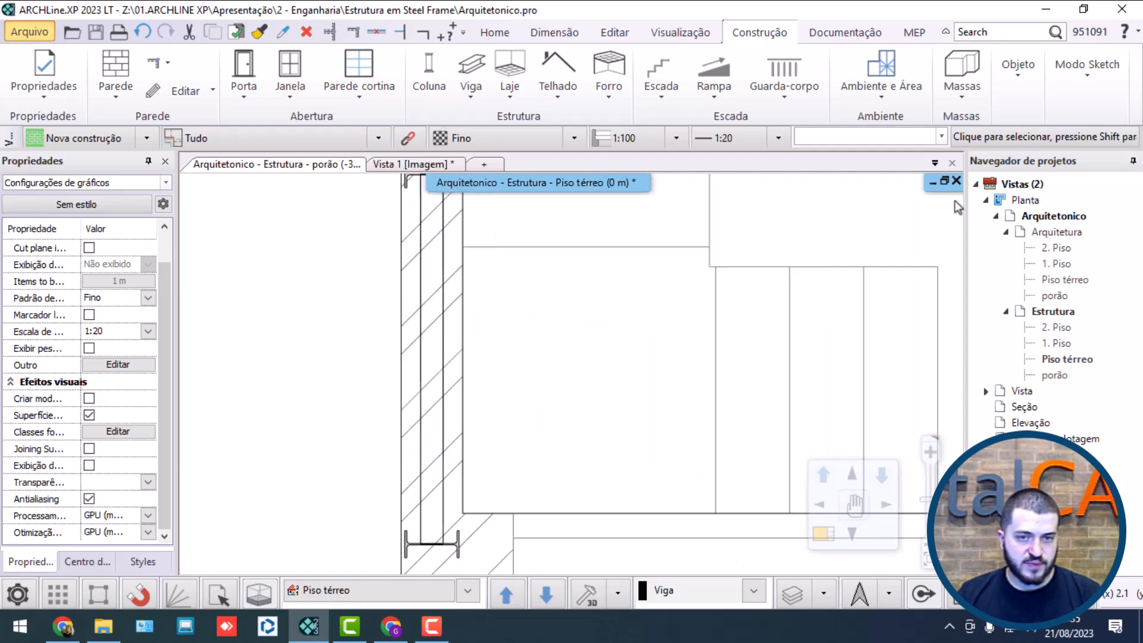
left_click(943, 181)
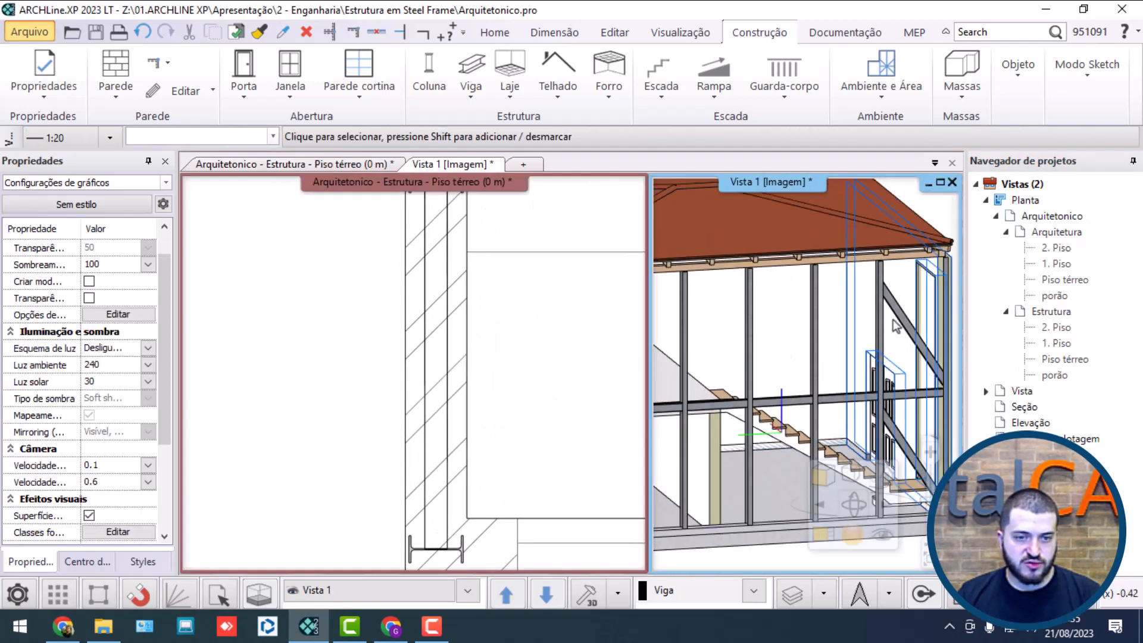
Step: Shorten the upper-floor brace in plan so its end meets the centre of the column web
left_click(907, 317)
left_click(488, 438)
scroll(477, 416, "down", 2)
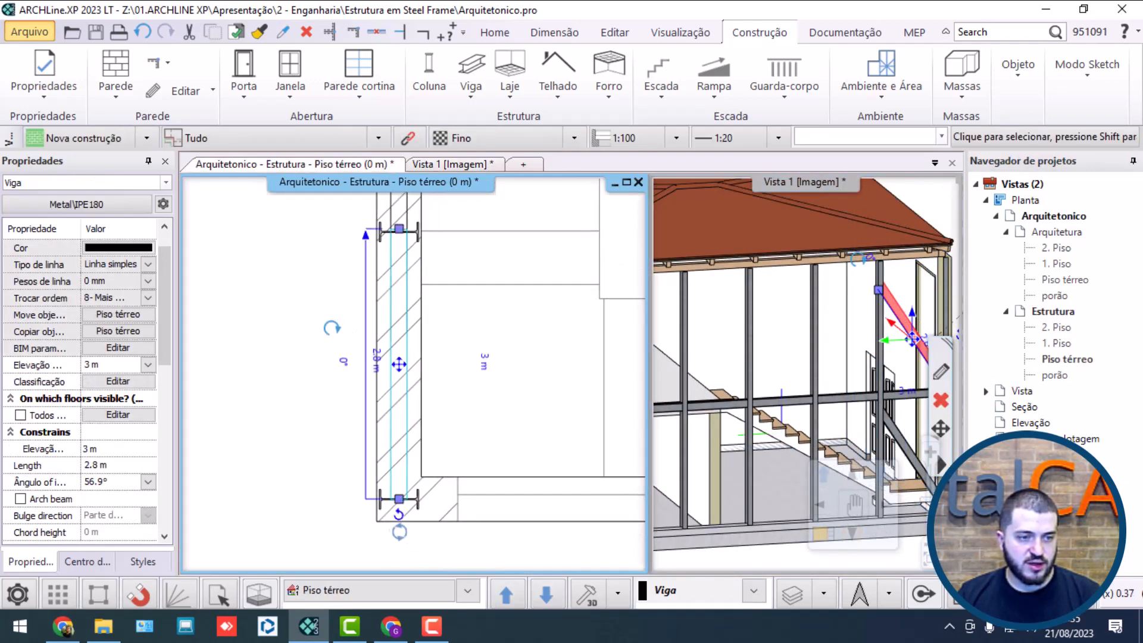
scroll(393, 268, "up", 8)
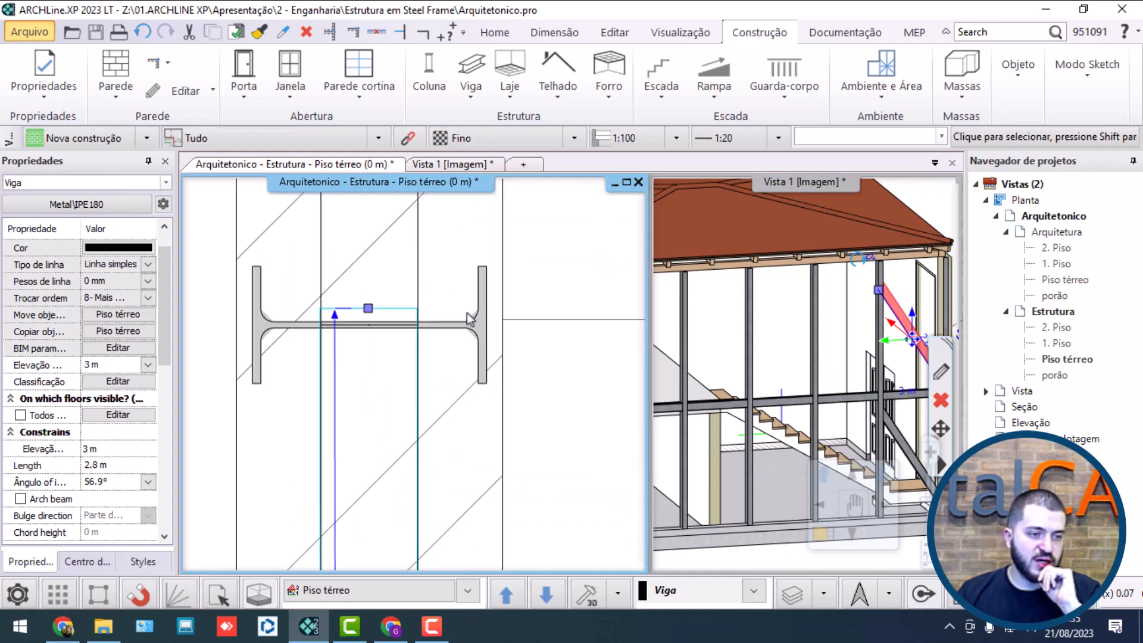
left_click(367, 314)
left_click(404, 321)
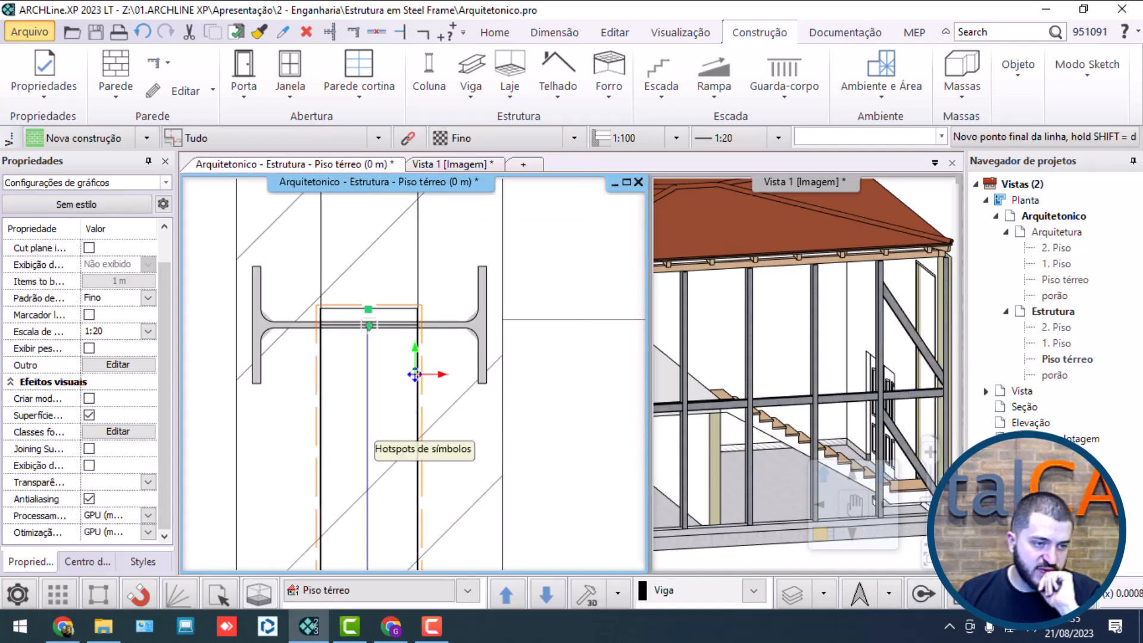
left_click(367, 333)
Step: Change the ground-floor brace's length in plan so its end meets the centre of the column web
scroll(383, 362, "down", 2)
scroll(419, 343, "up", 5)
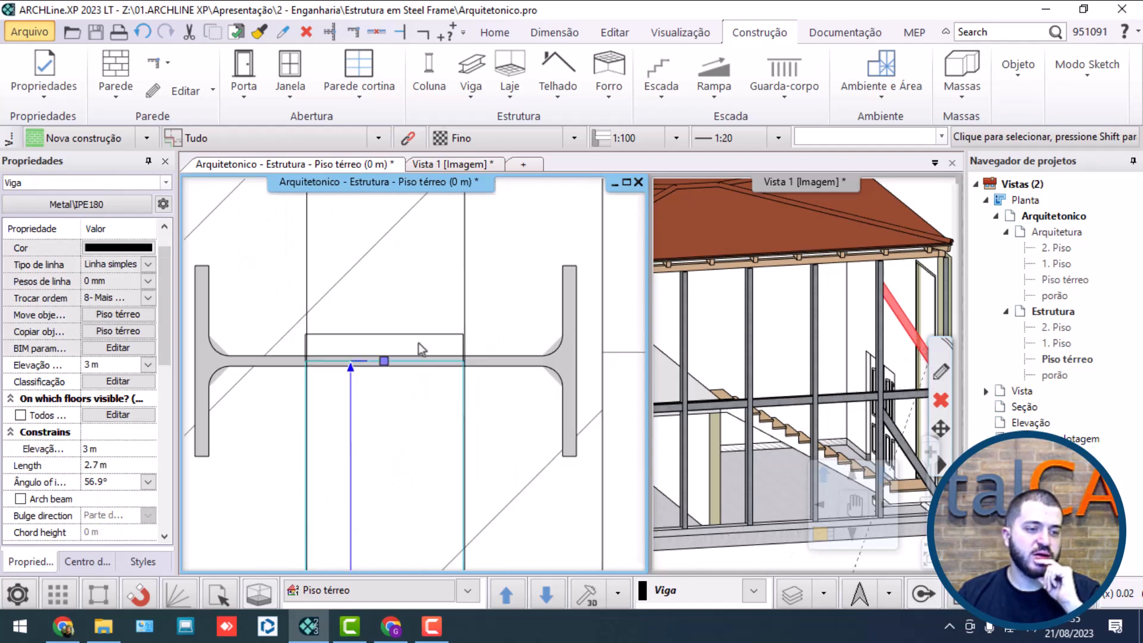
left_click(419, 336)
left_click(384, 334)
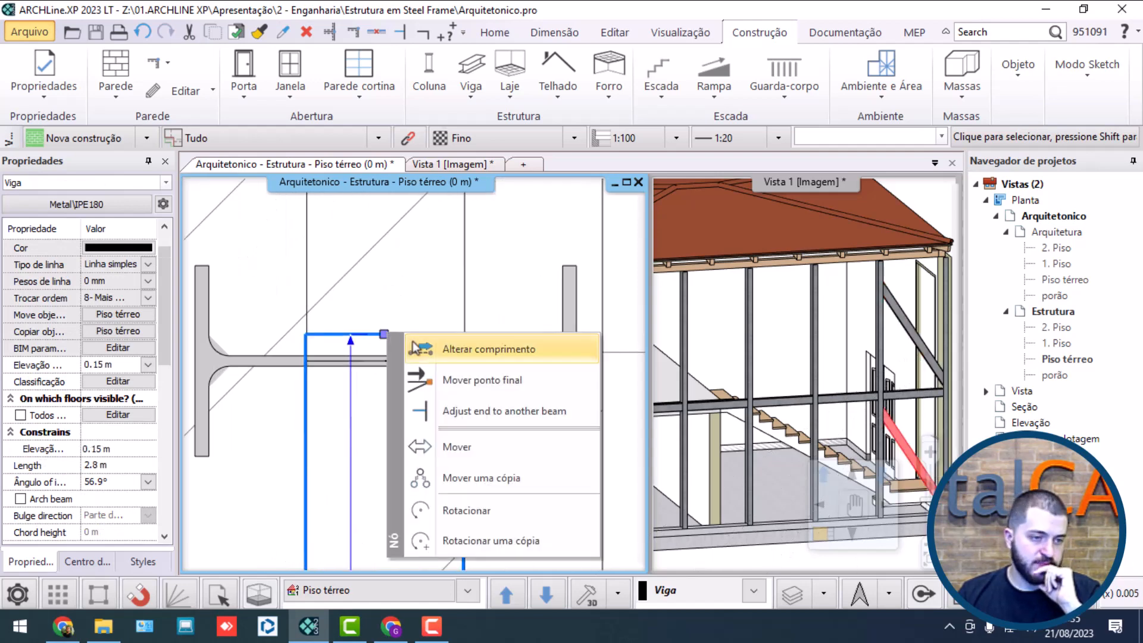
left_click(415, 347)
left_click(418, 364)
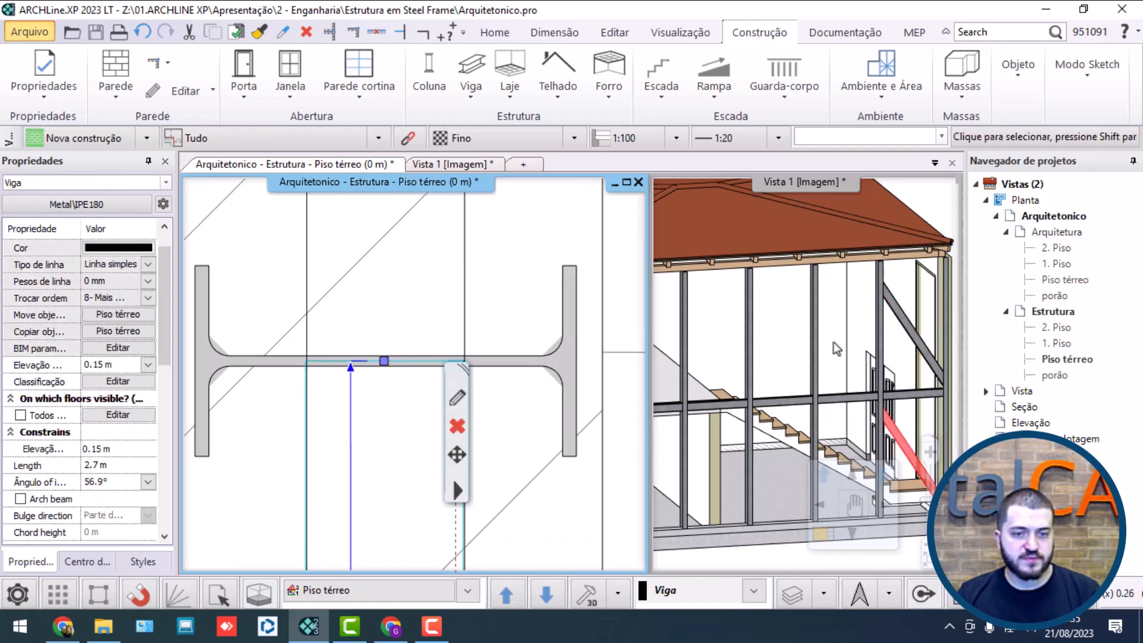
Step: Mirror the upper-floor brace about a horizontal plan axis crossing its middle, reversing the direction of its slope
left_click(906, 317)
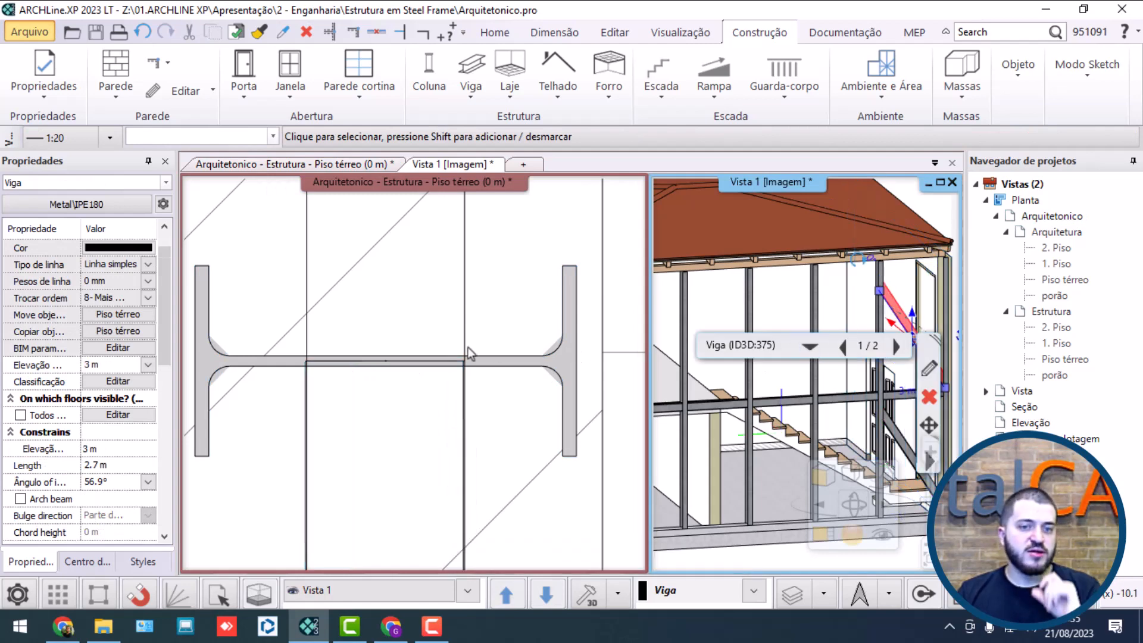
scroll(326, 369, "down", 3)
left_click(432, 383)
scroll(419, 339, "down", 7)
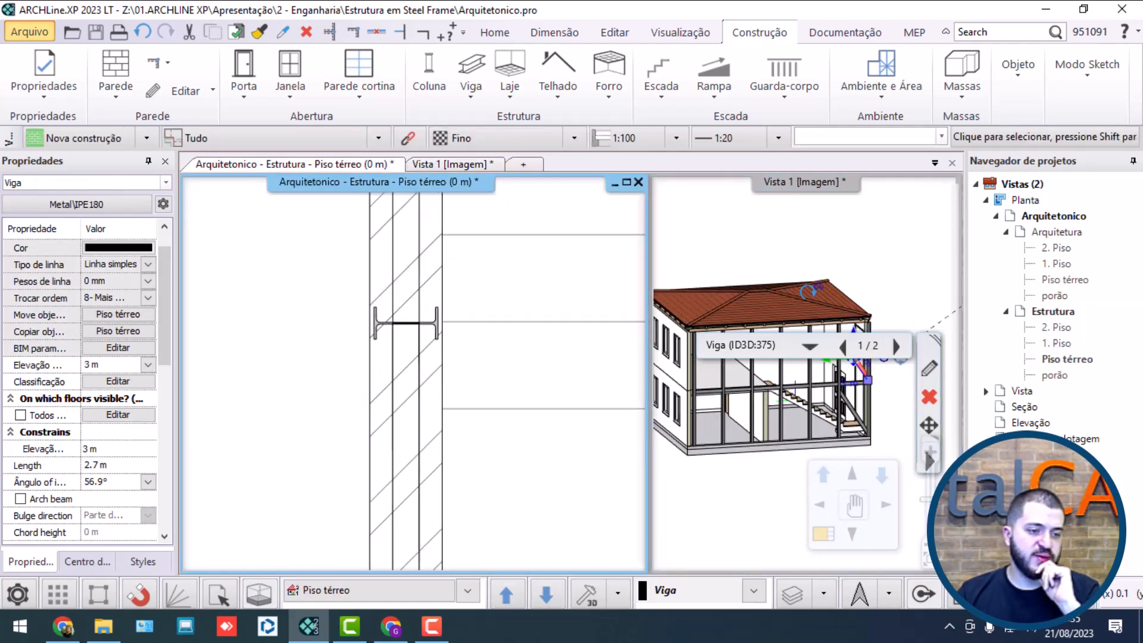
middle_click_drag(419, 429, 421, 253)
left_click(407, 368)
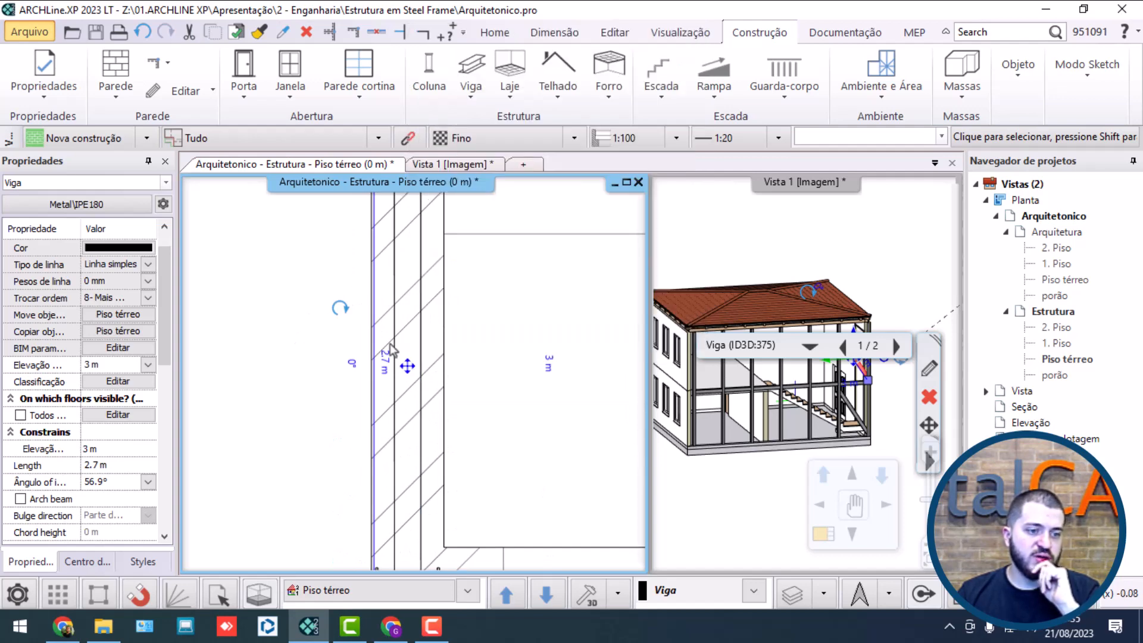
left_click(621, 37)
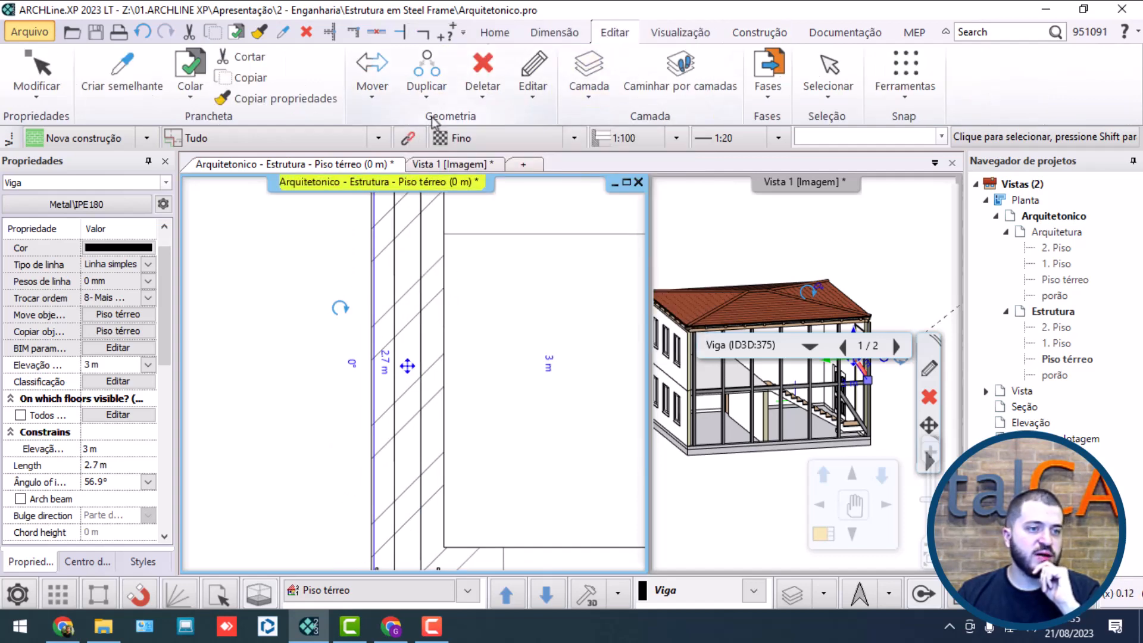
left_click(372, 89)
left_click(395, 186)
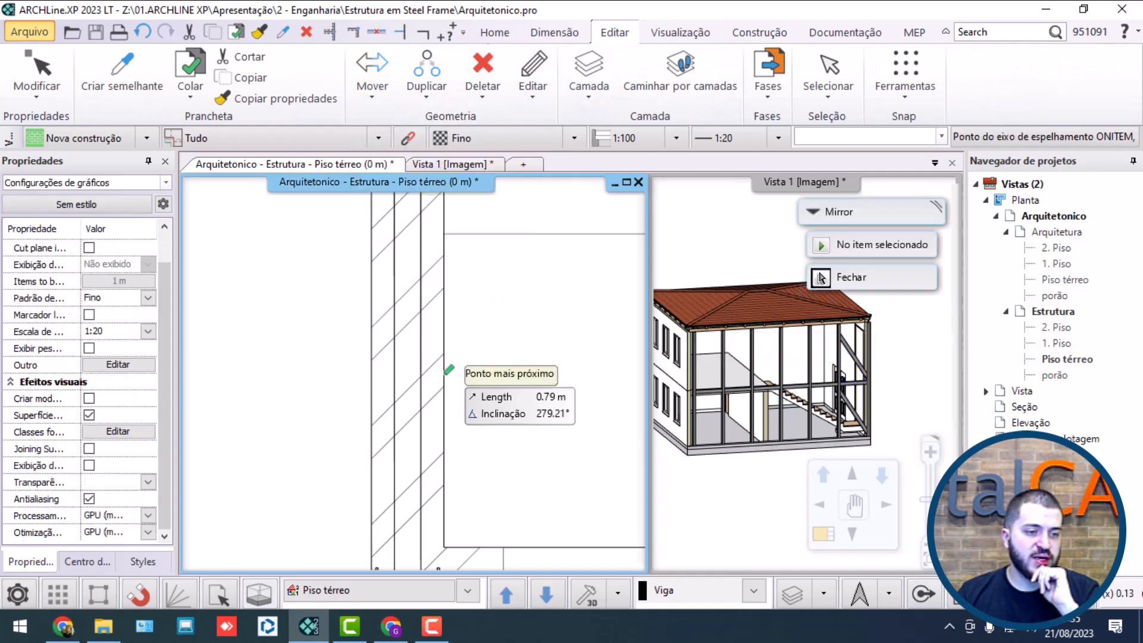
left_click(393, 345)
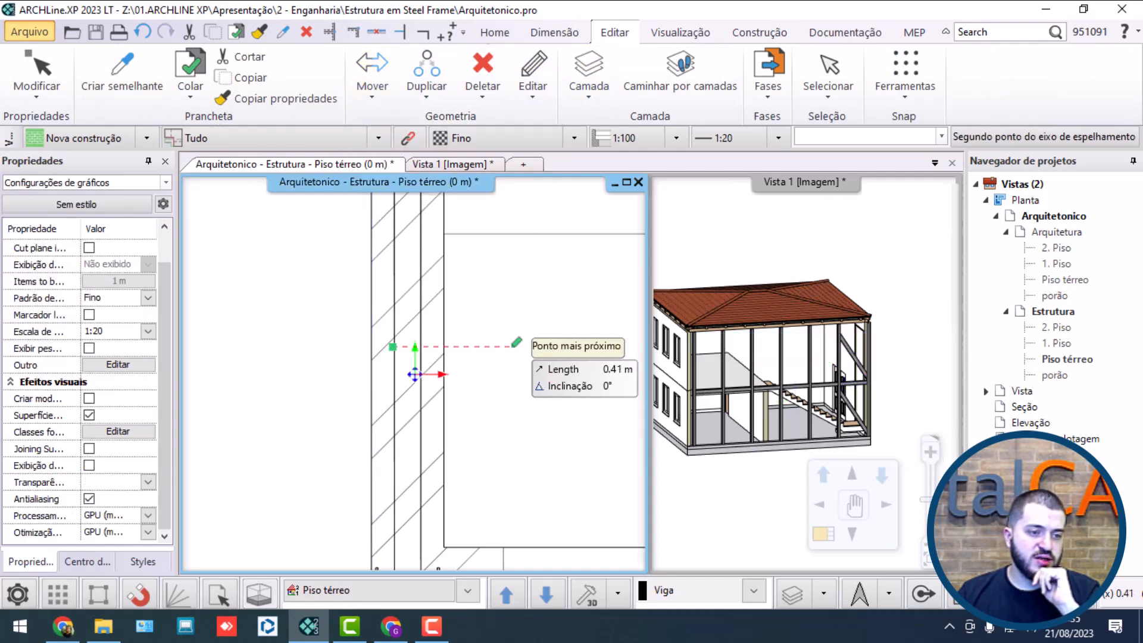
left_click(848, 384)
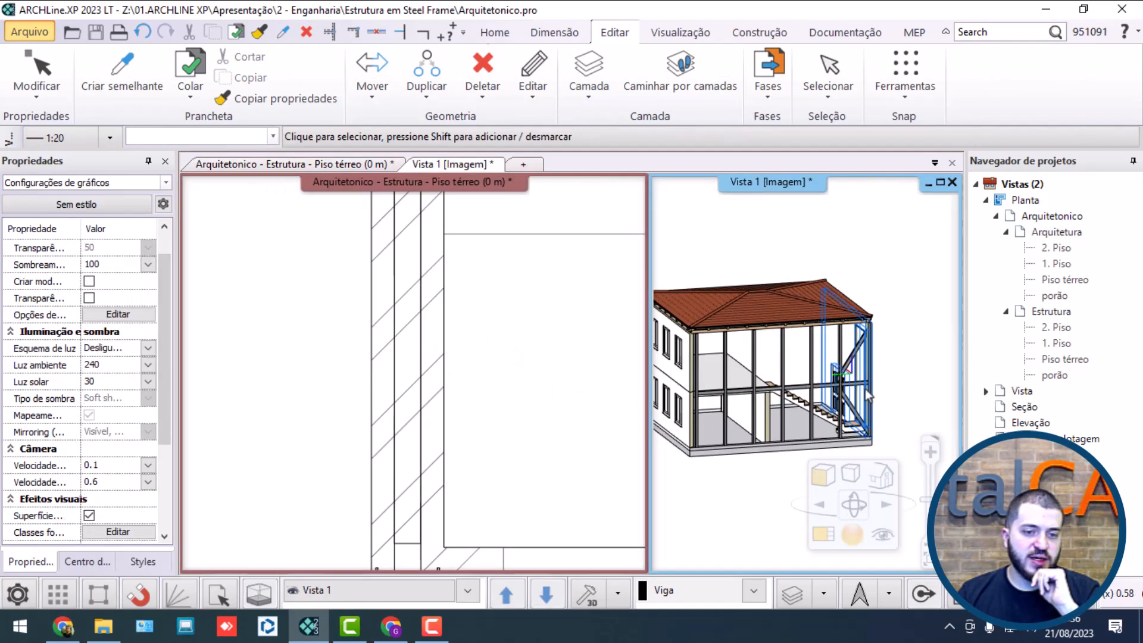
Step: Move the upper-floor brace 0.14 m in plan so its lower end meets the centre of the column web
scroll(763, 383, "up", 5)
scroll(763, 384, "up", 3)
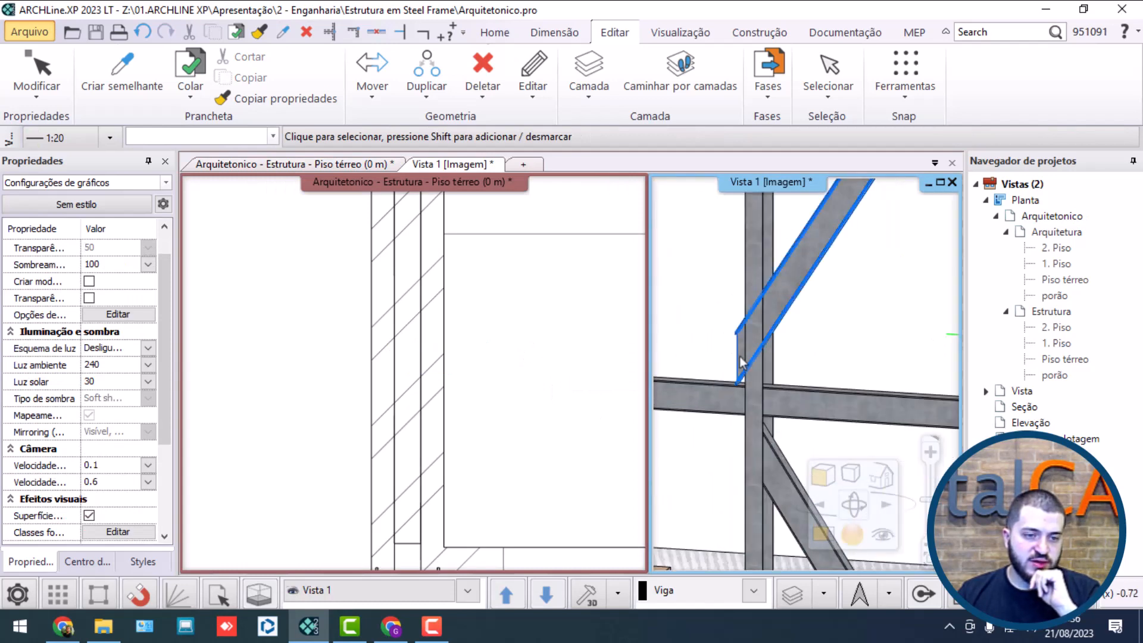
left_click(737, 369)
left_click(779, 308)
left_click(446, 334)
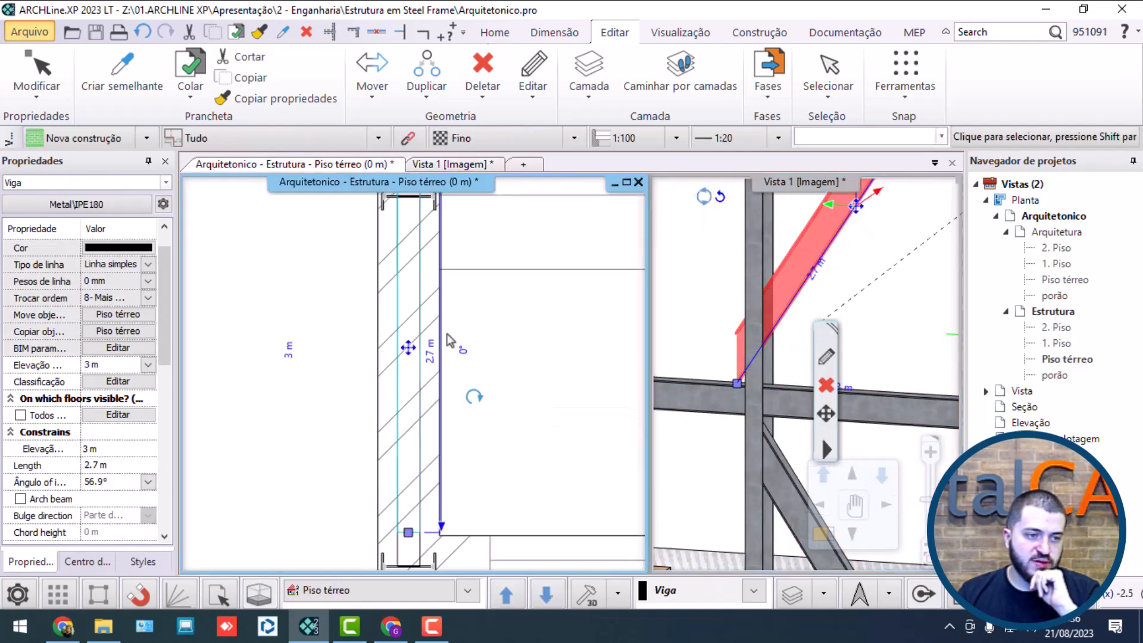
scroll(414, 333, "up", 2)
left_click(371, 328)
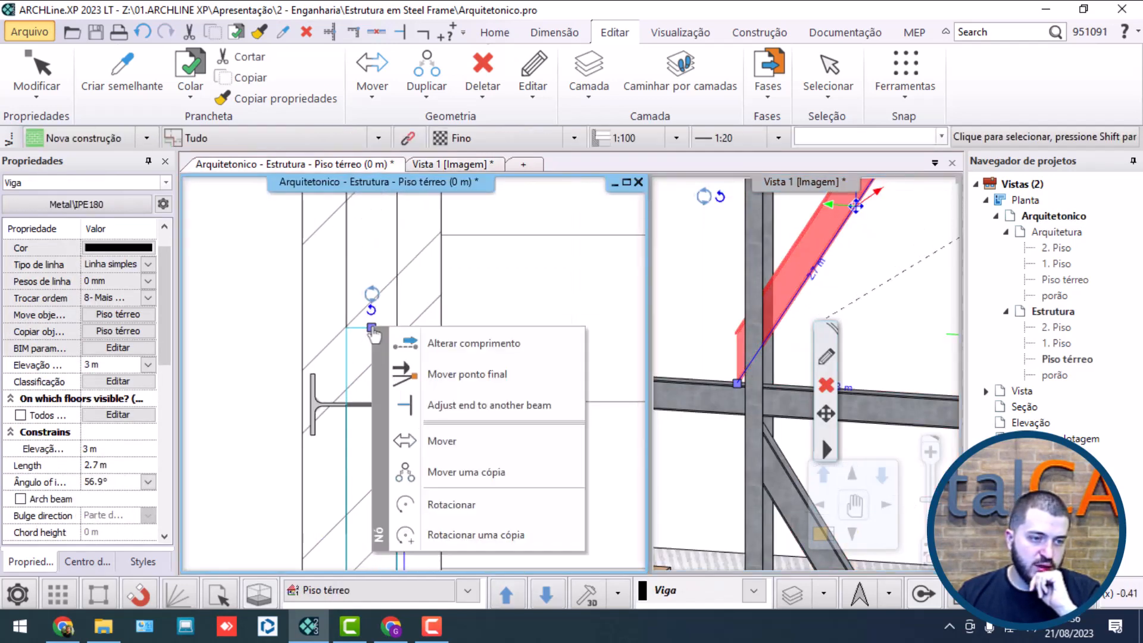
left_click(439, 441)
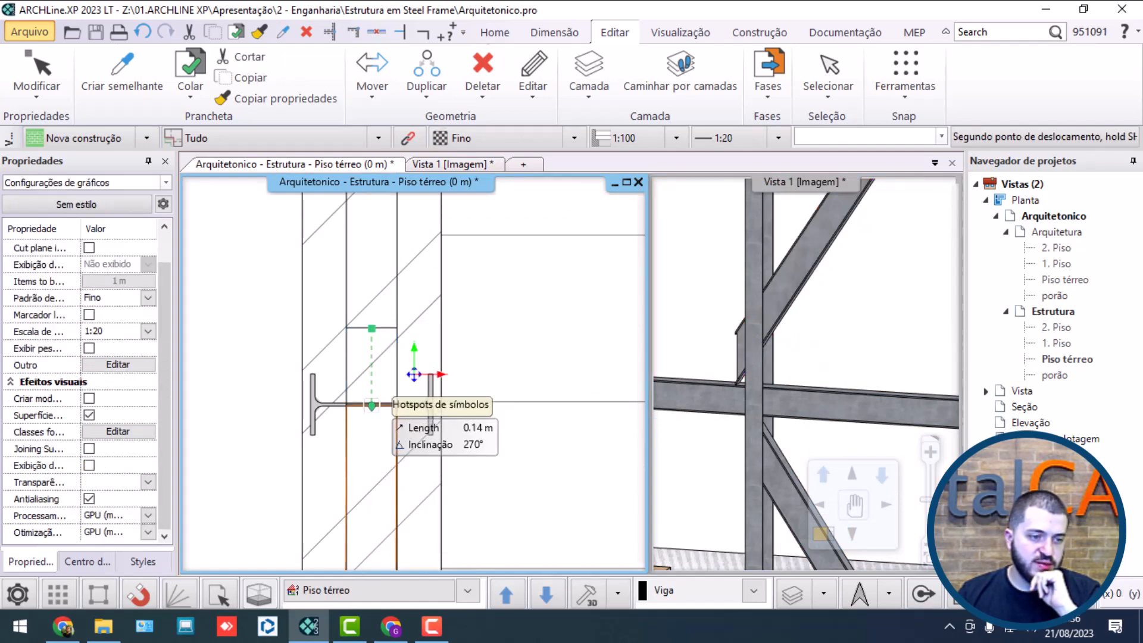
left_click(371, 406)
scroll(794, 347, "down", 5)
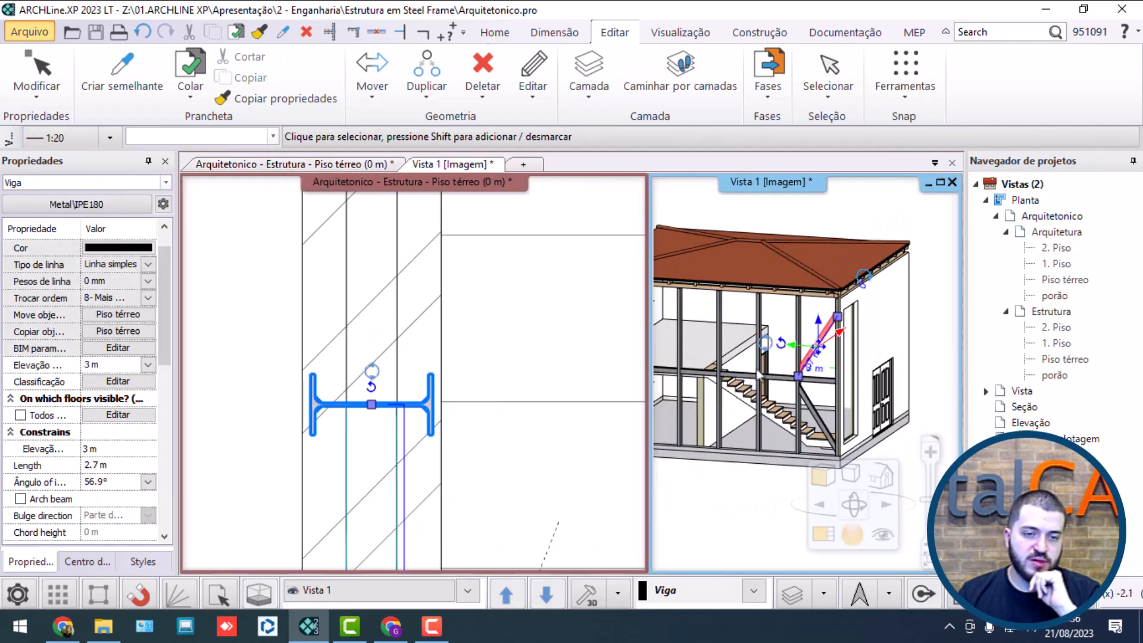
Step: Raise the end point at the top of the upper-floor brace about 0.4 m vertically along the corner column
left_click(833, 362)
scroll(848, 353, "up", 5)
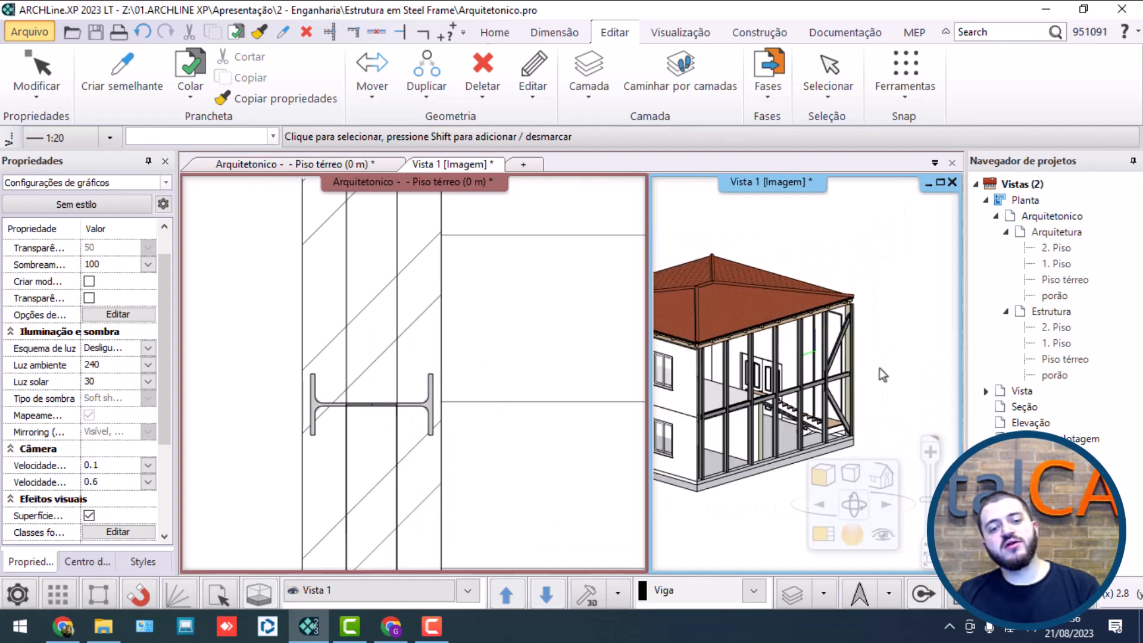
scroll(782, 356, "up", 3)
left_click(810, 379)
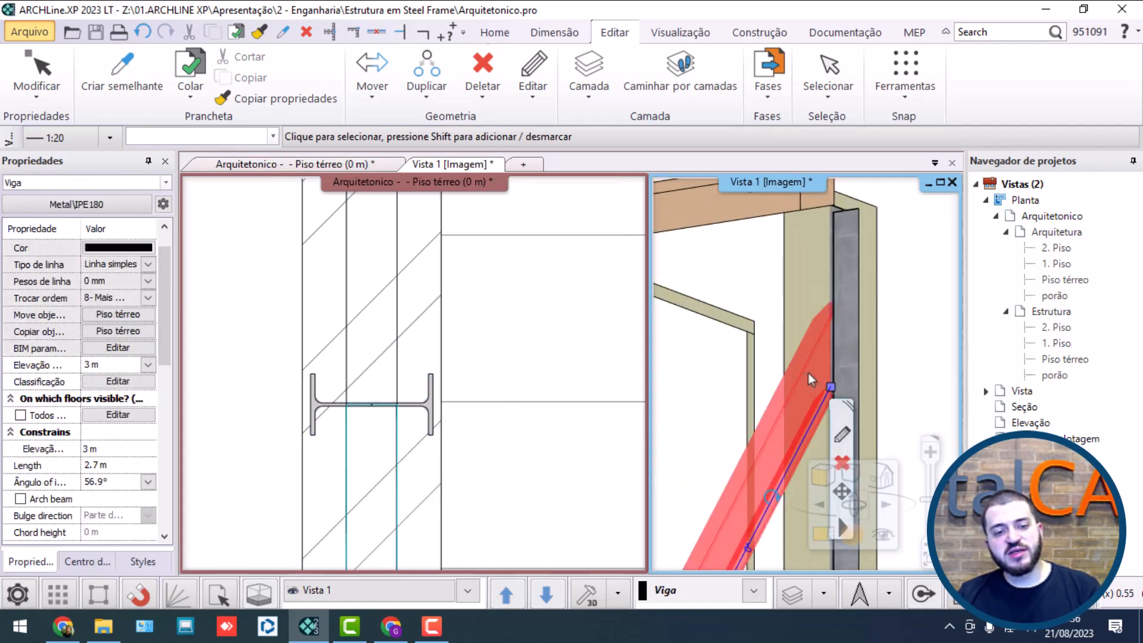
left_click(830, 388)
left_click(911, 249)
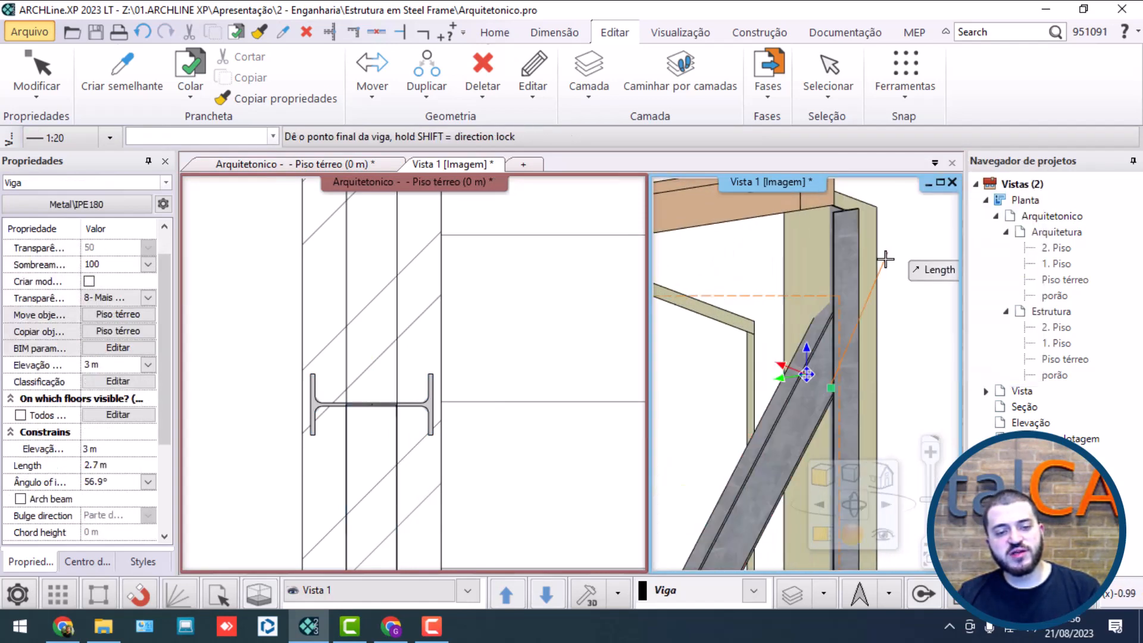
left_click(806, 357)
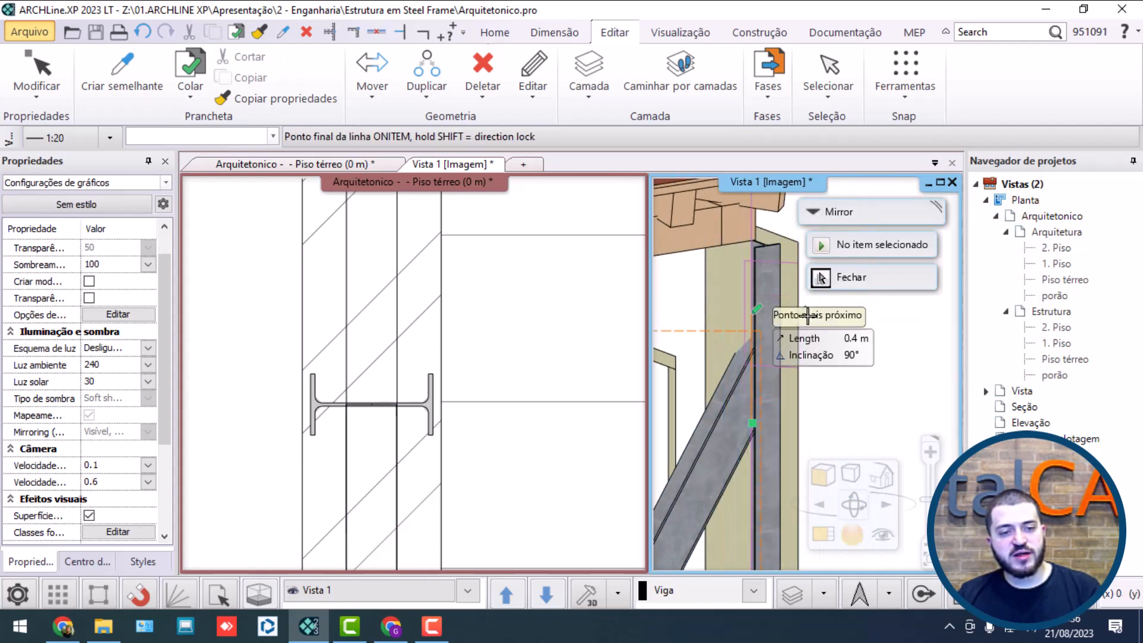
left_click(807, 315)
Step: Lower the upper-floor brace's top end point in two small vertical moves so it fits beneath the roof framing
left_click(751, 311)
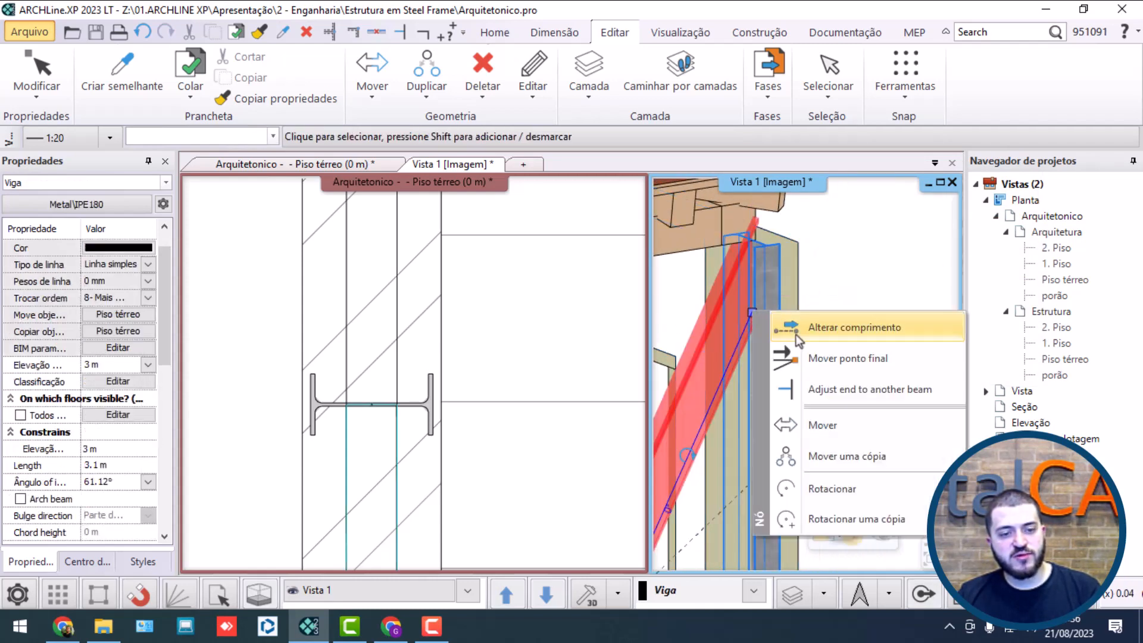
left_click(825, 358)
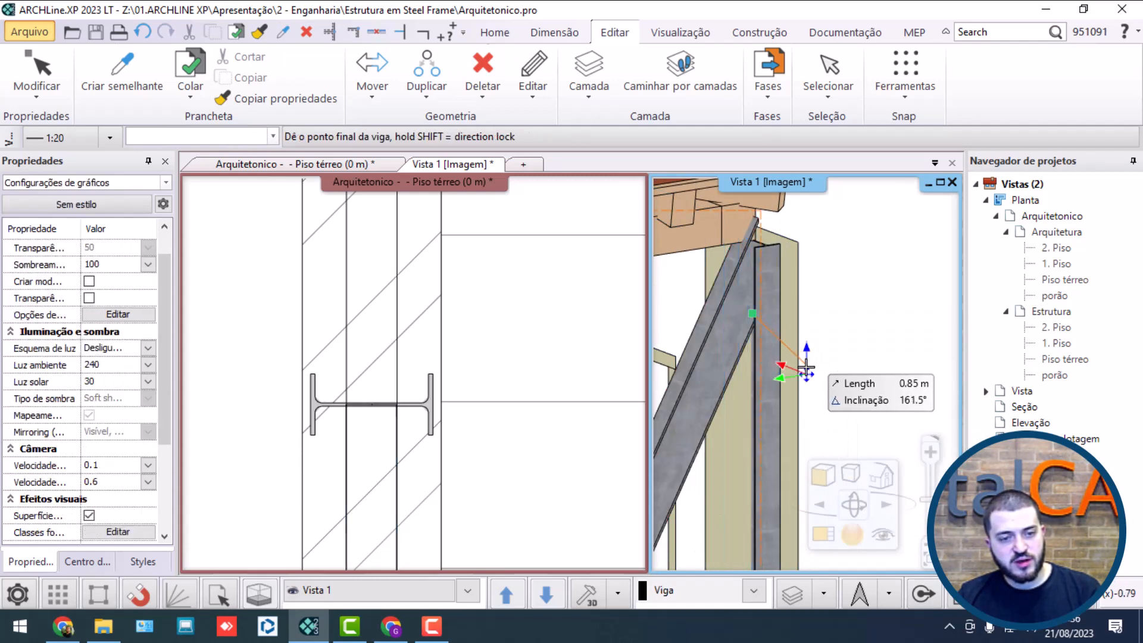
left_click(810, 361)
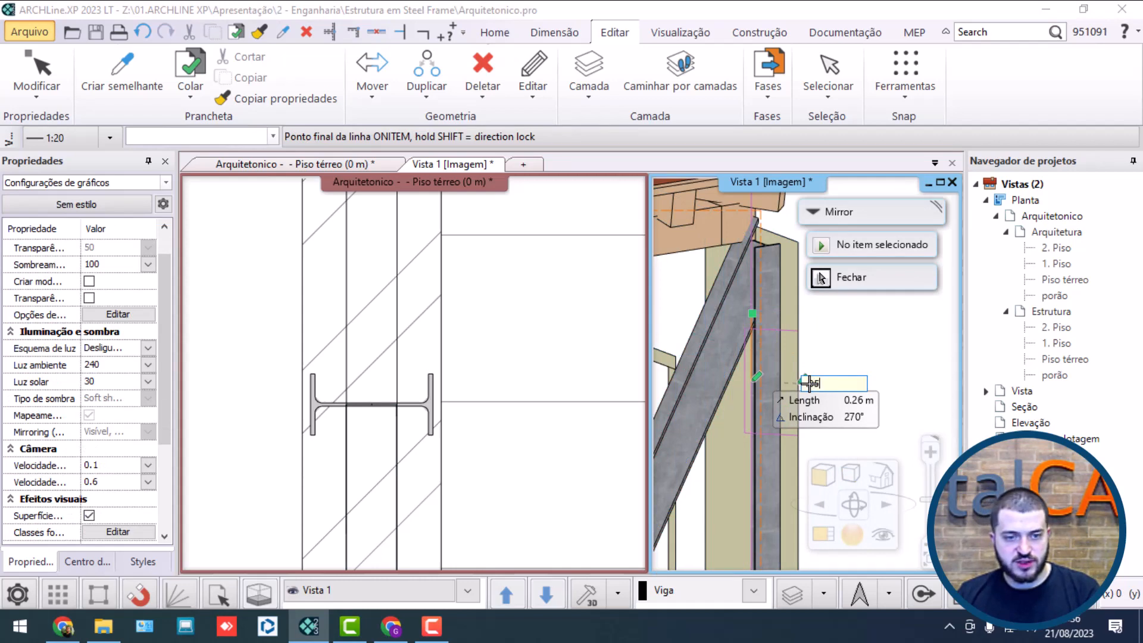
left_click(810, 383)
left_click(748, 325)
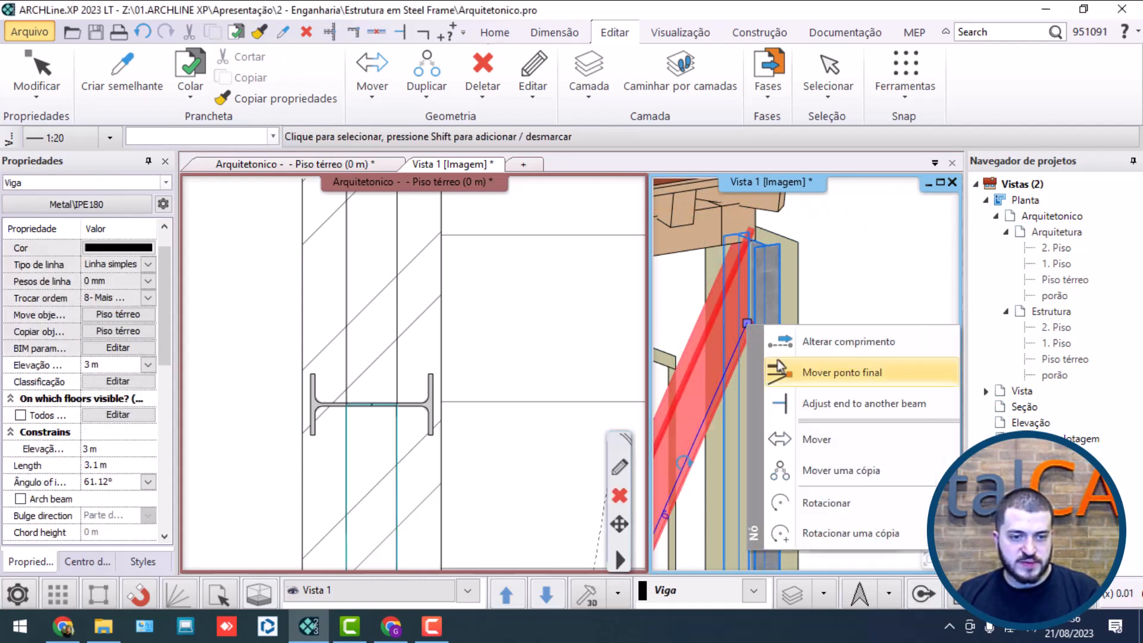
left_click(803, 373)
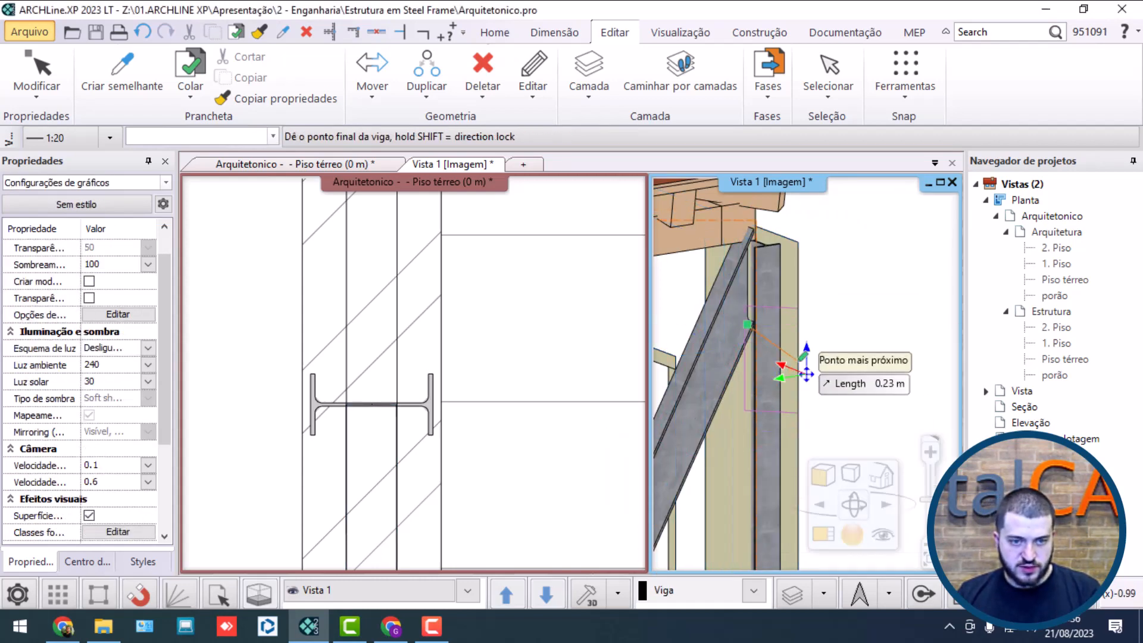
left_click(810, 363)
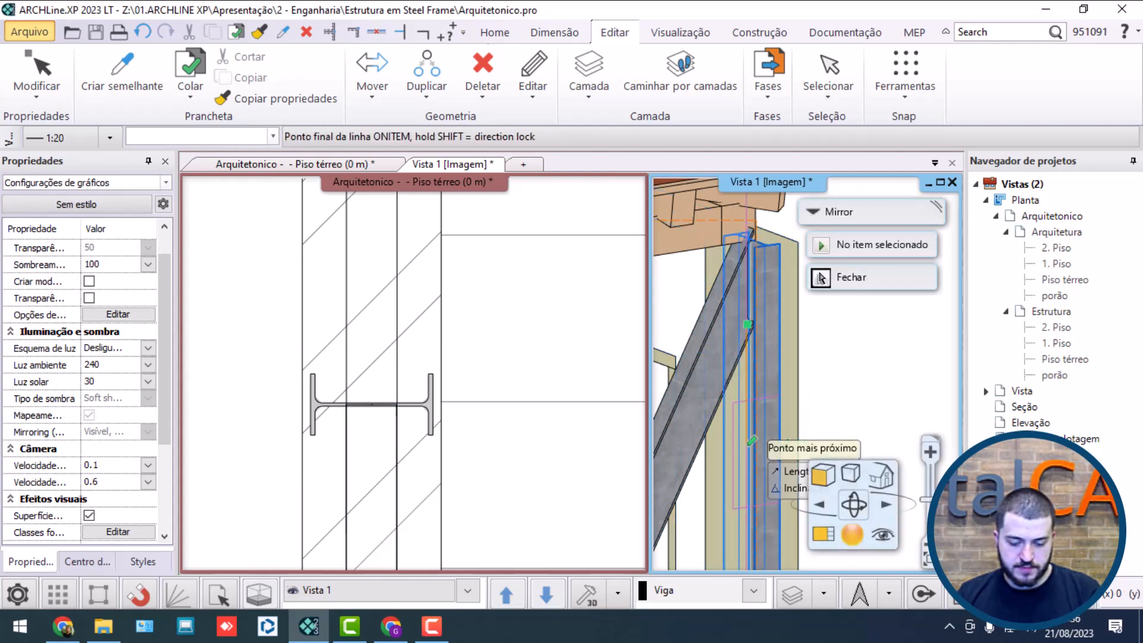
key("Return")
left_click(819, 351)
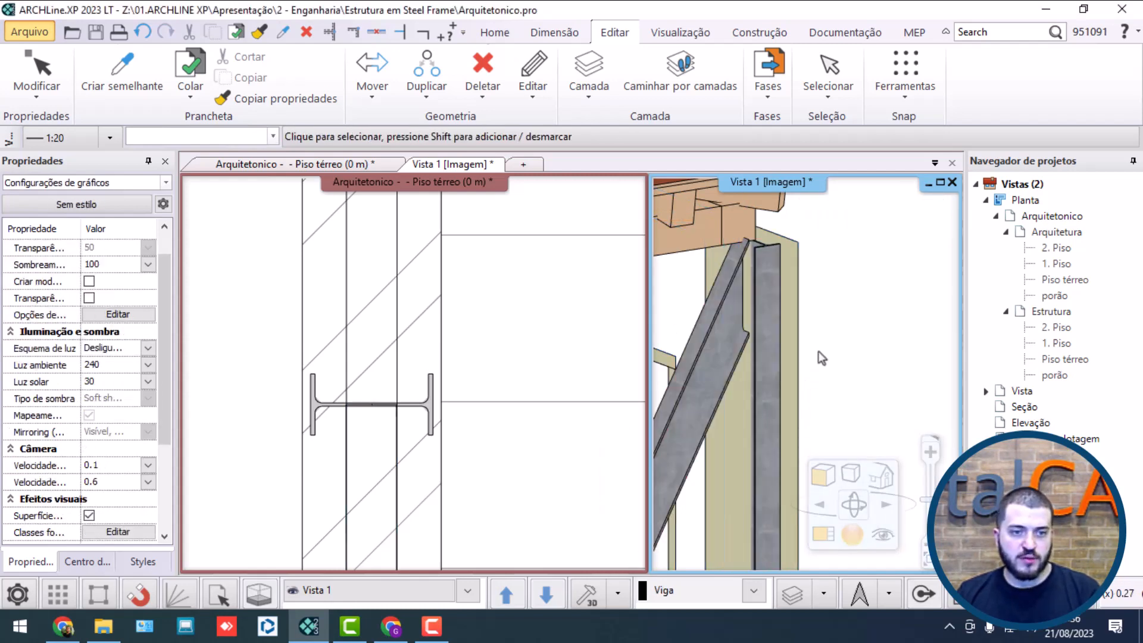
scroll(818, 328, "down", 4)
scroll(825, 363, "down", 4)
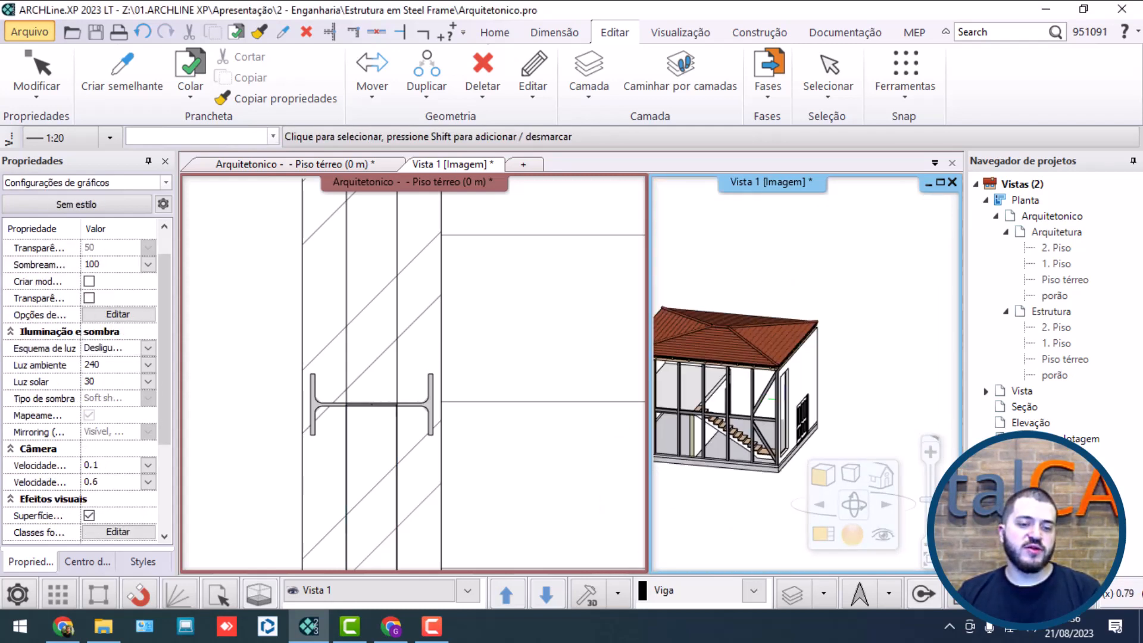
Step: Duplicate the upper- and ground-floor braces by mirroring them in plan about an axis through the midpoint of the facade wall
scroll(800, 384, "up", 7)
scroll(799, 388, "down", 10)
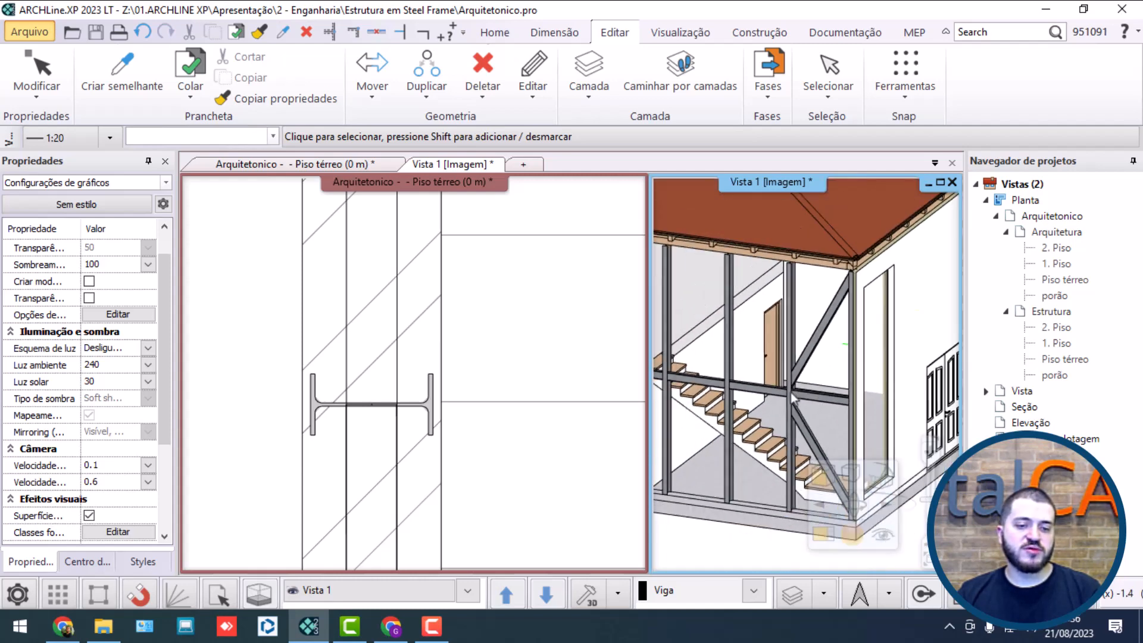
middle_click_drag(868, 389, 824, 395)
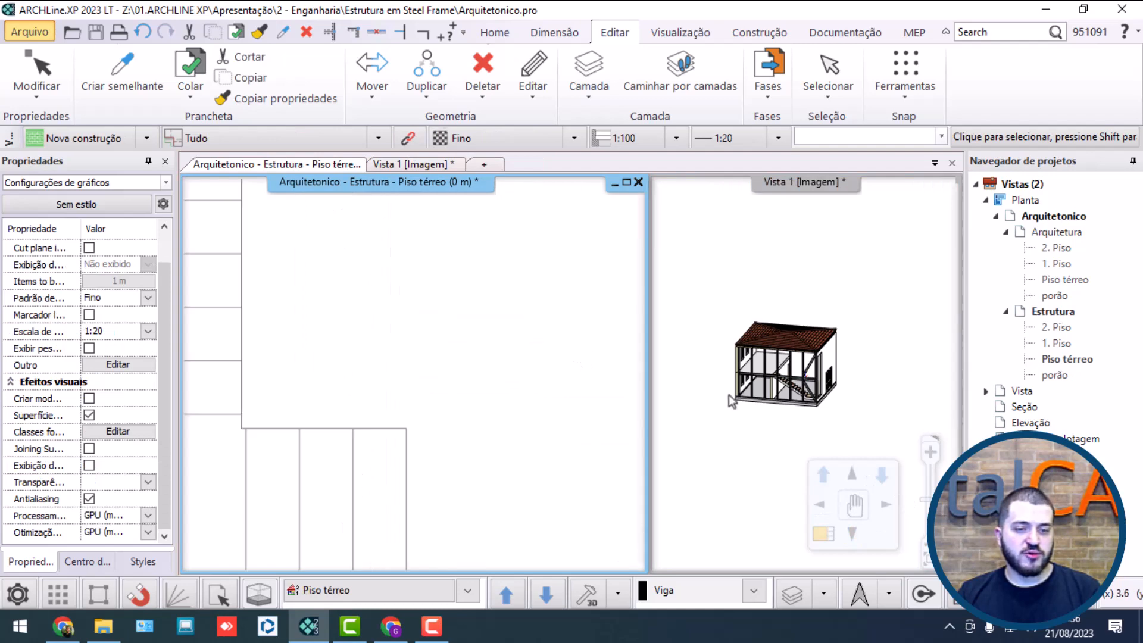
scroll(802, 386, "up", 8)
left_click(812, 363)
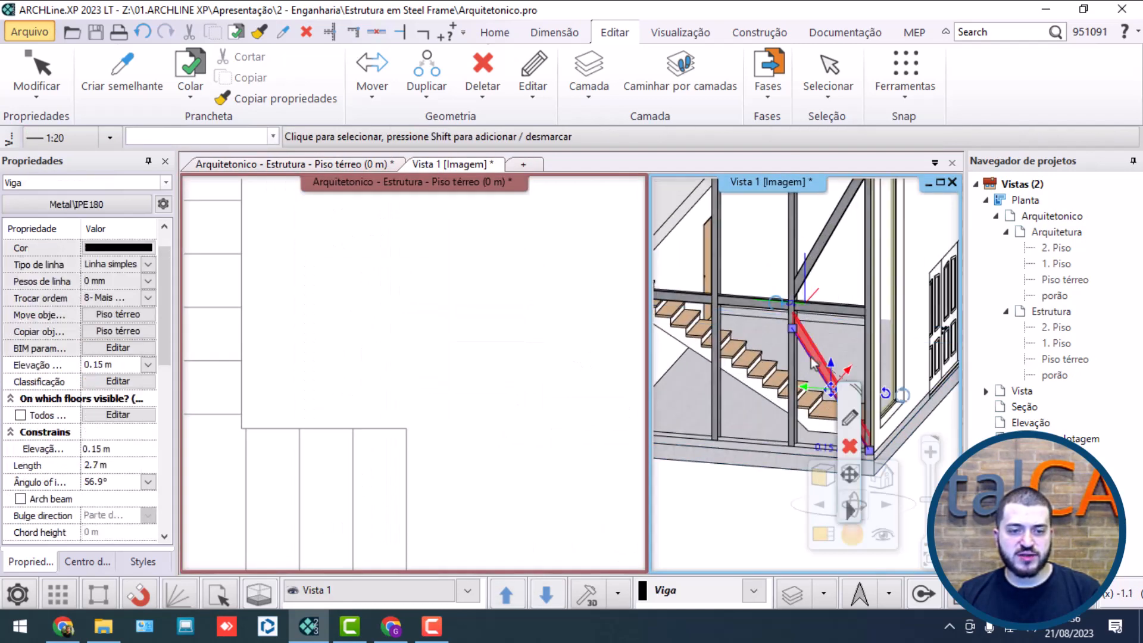
left_click(815, 258, "shift")
scroll(815, 258, "down", 5)
scroll(498, 351, "down", 5)
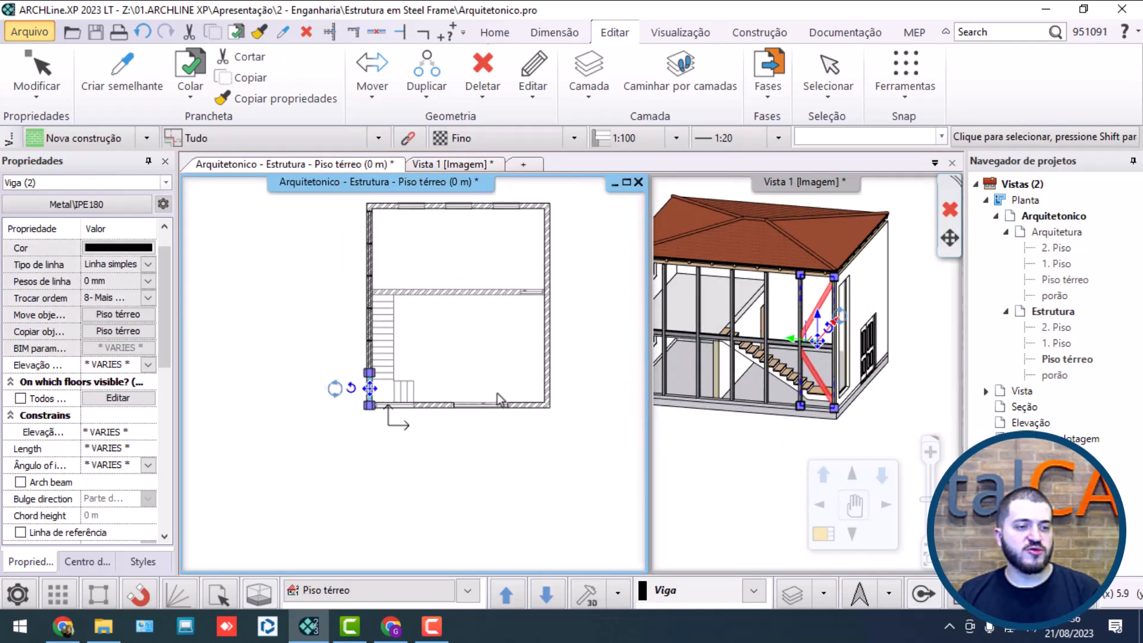
scroll(439, 250, "up", 4)
left_click(426, 89)
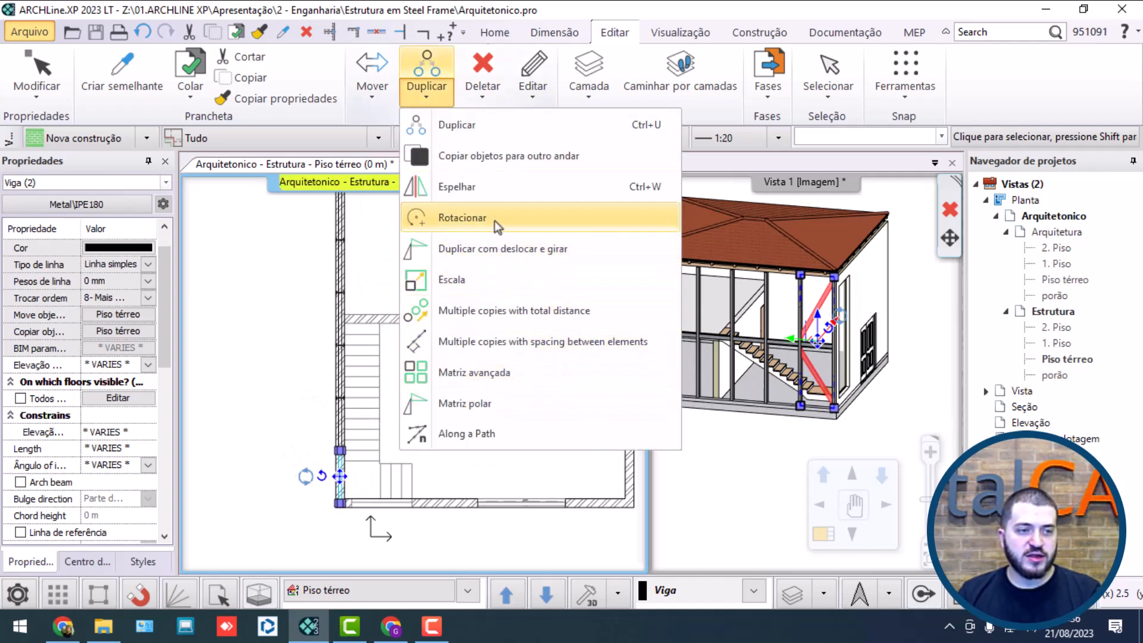
left_click(490, 189)
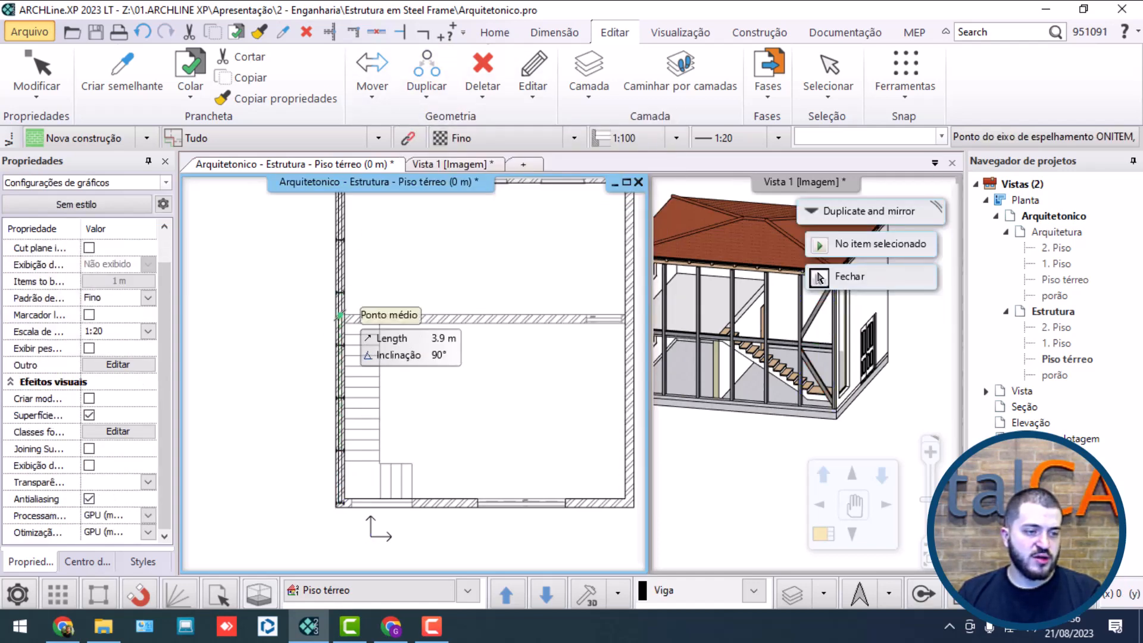
left_click(340, 315)
Step: Move the two mirrored braces about 1.7 m back in plan so their ends meet the web of the opposite corner column
middle_click_drag(358, 259, 385, 362)
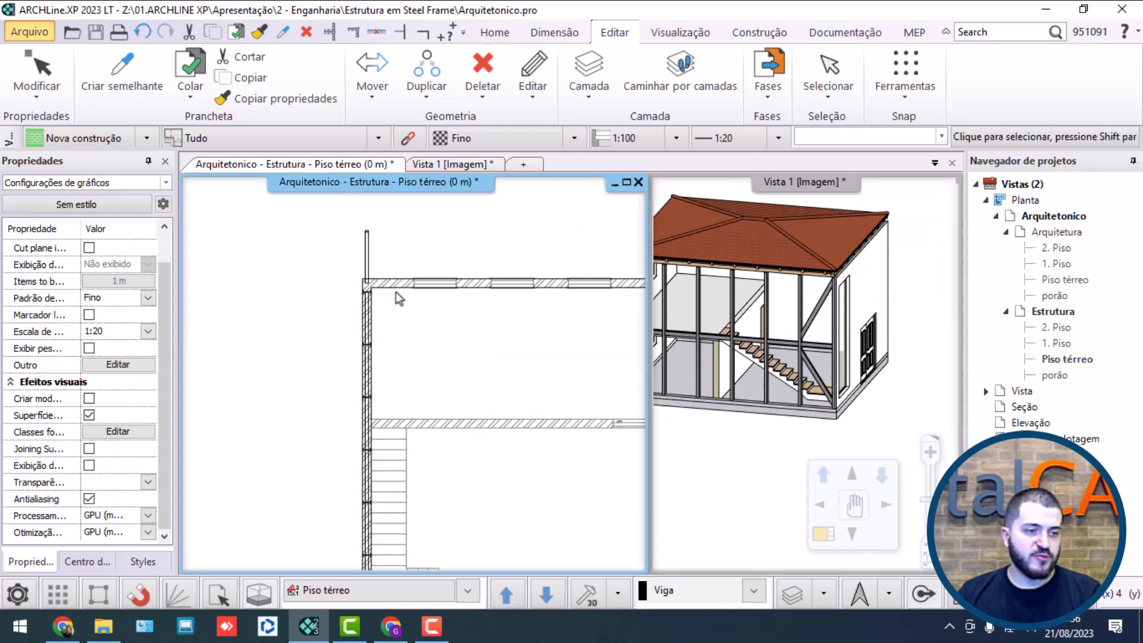
scroll(395, 291, "up", 3)
left_click_drag(406, 289, 319, 239)
scroll(348, 237, "up", 2)
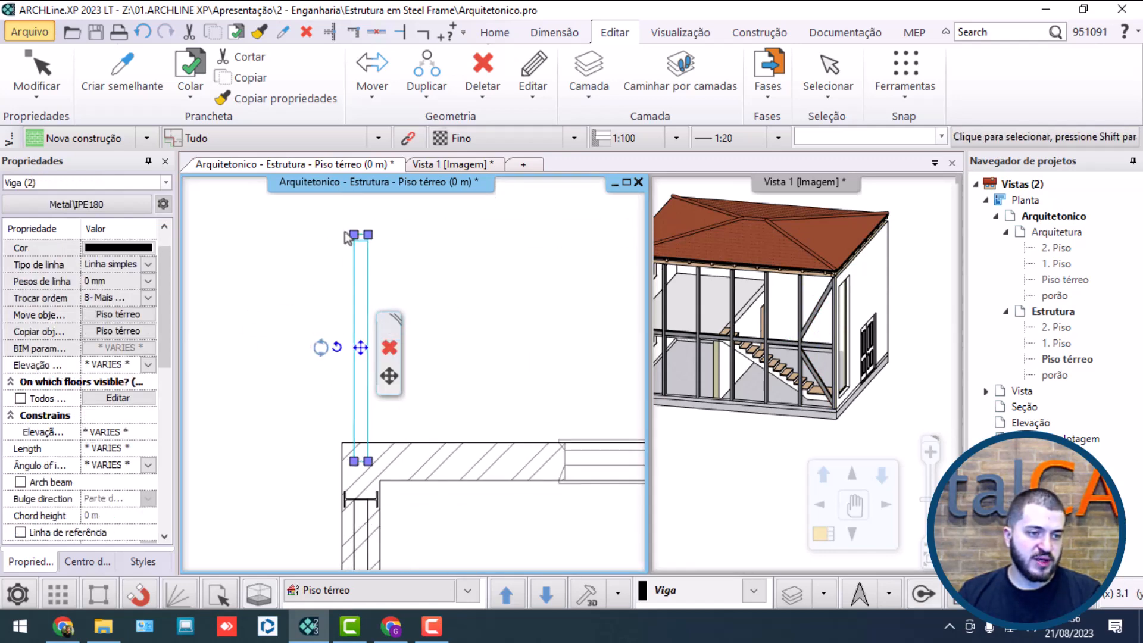
left_click(353, 236)
left_click(386, 246)
scroll(389, 386, "up", 3)
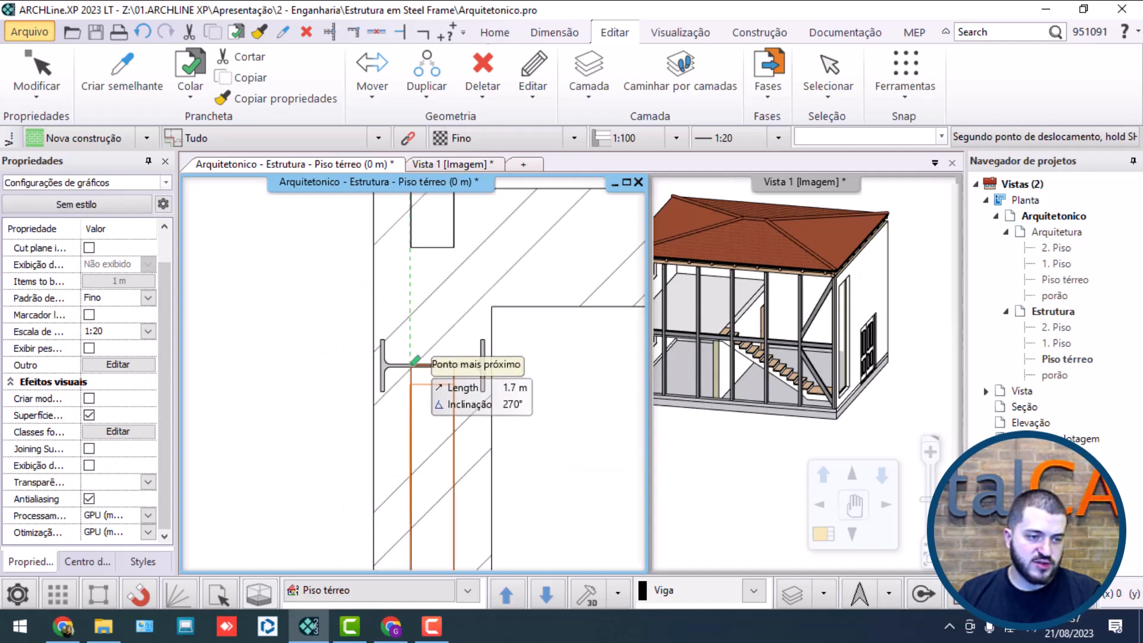
left_click(415, 362)
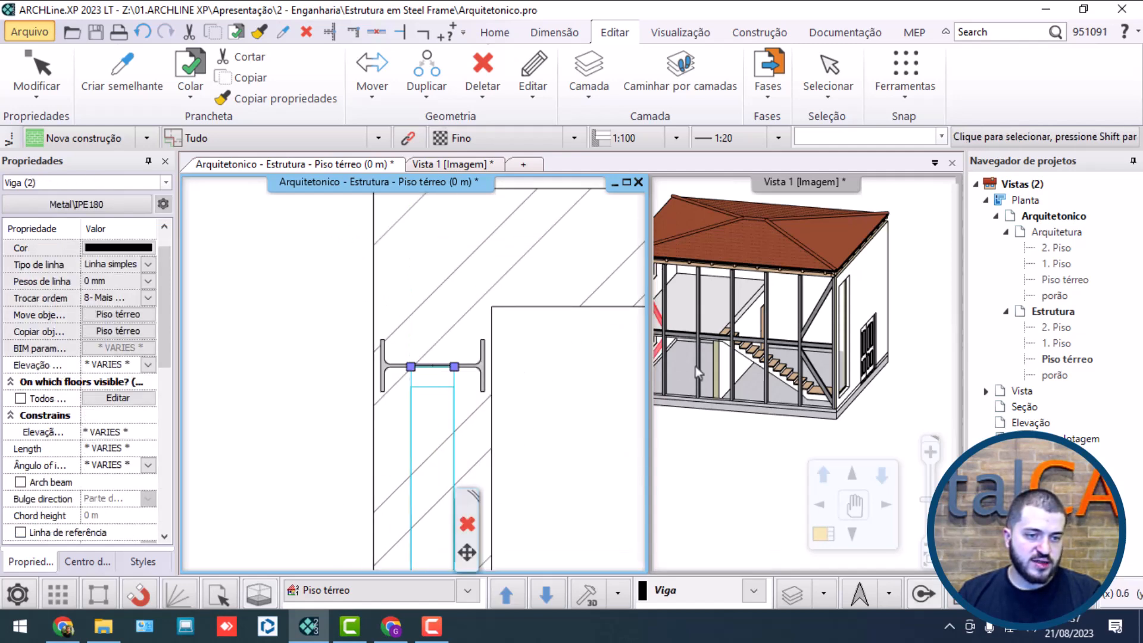
Step: Examine the steel frame and the braces at both ends of the open facade in the 3D view
mouse_move(695, 366)
middle_mouse_down()
mouse_move(712, 357)
mouse_move(758, 398)
mouse_move(706, 354)
middle_mouse_up()
left_click(685, 456)
scroll(807, 373, "down", 4)
middle_click_drag(853, 334, 768, 363)
scroll(768, 364, "up", 5)
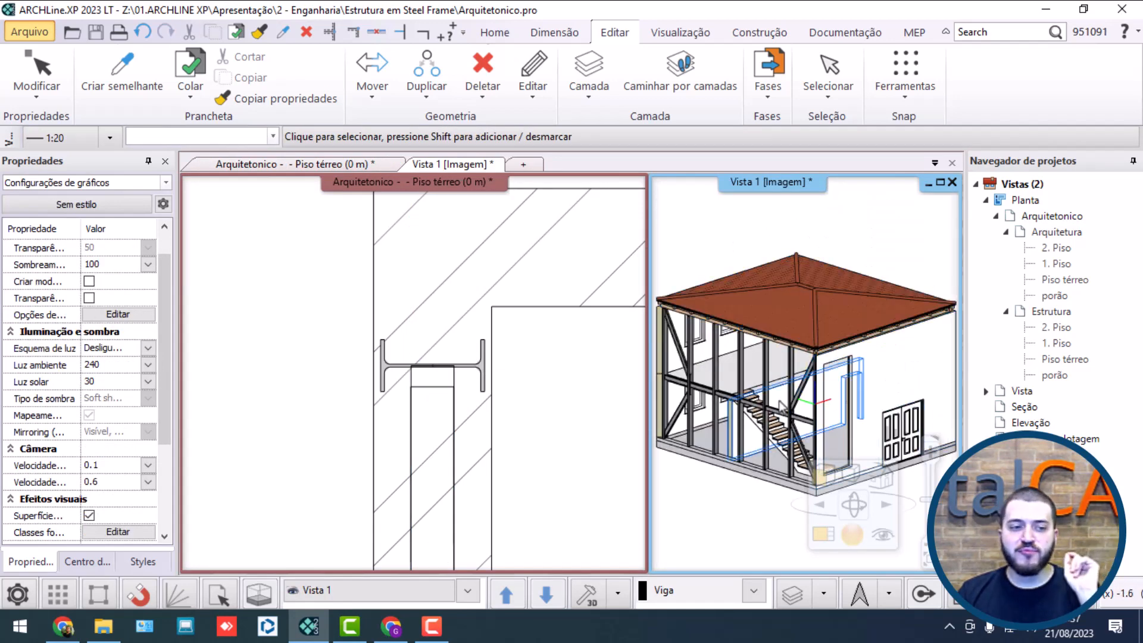
scroll(543, 409, "down", 4)
middle_click_drag(704, 406, 827, 402)
scroll(765, 382, "down", 4)
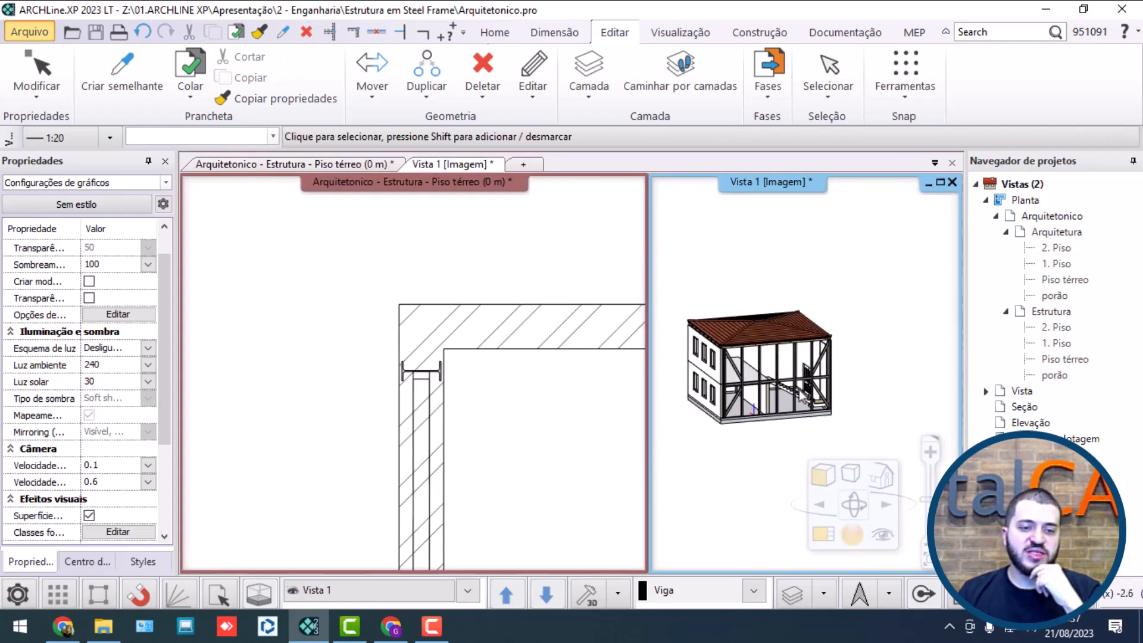
scroll(827, 402, "up", 6)
left_click(823, 322)
middle_click_drag(823, 322, 833, 316)
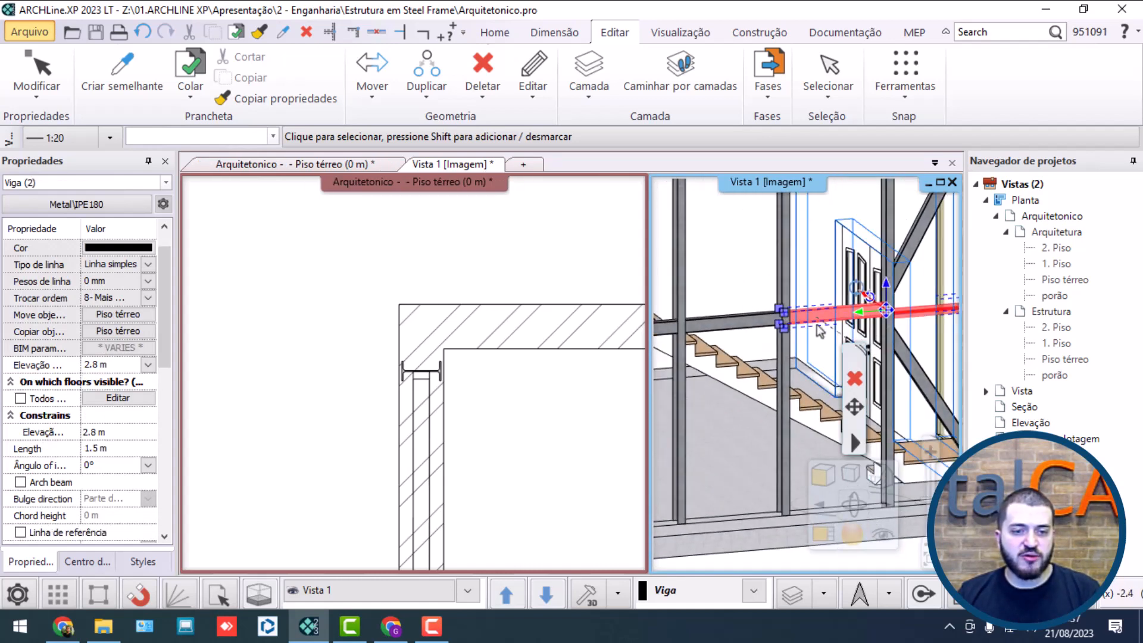
key("Escape")
Step: Copy the six IPE180 floor beams between the facade columns up to the column tops beneath the roof framing, at 5.8 m elevation
scroll(911, 300, "up", 4)
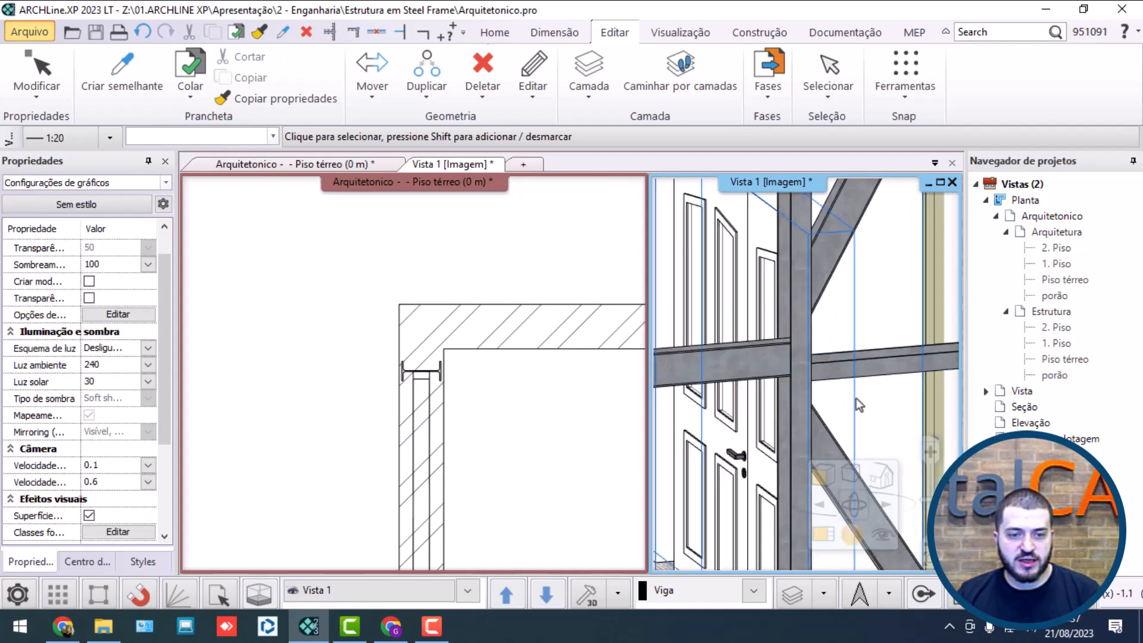
left_click(866, 361)
scroll(713, 360, "down", 5)
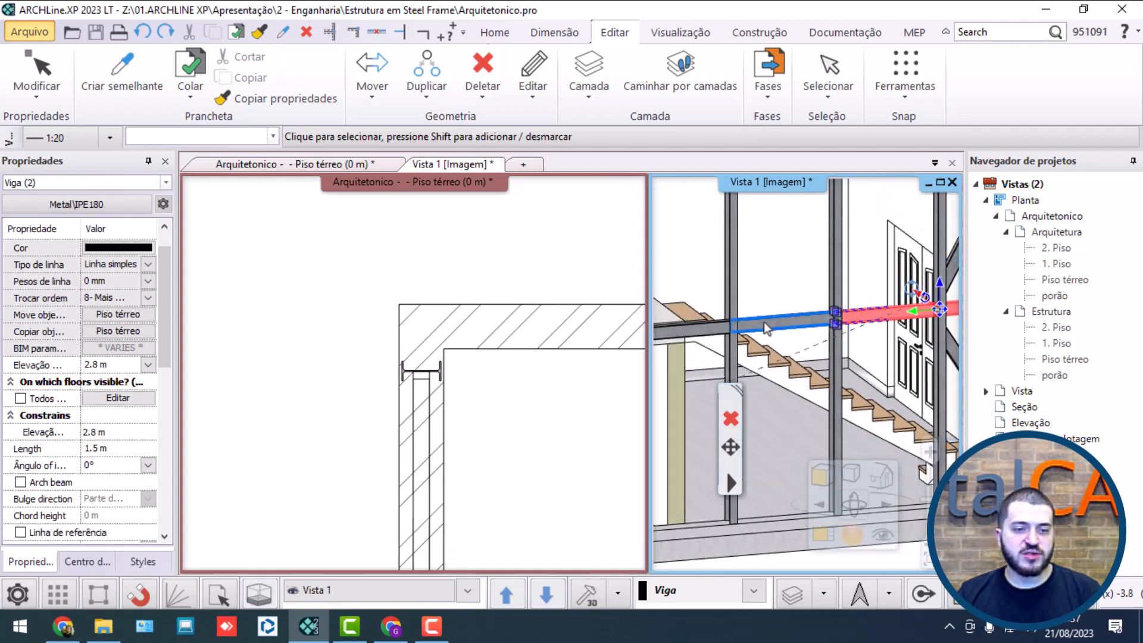
left_click(767, 329, "shift")
left_click(707, 337, "shift")
scroll(708, 337, "down", 3)
middle_click_drag(707, 336, 792, 325)
scroll(750, 321, "up", 4)
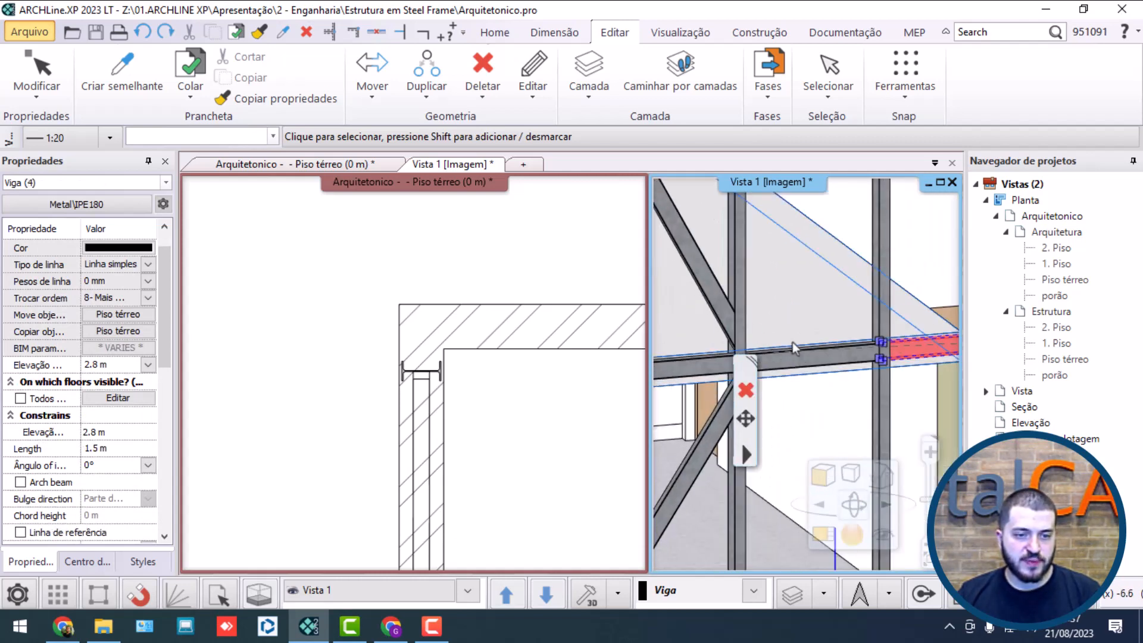
left_click(789, 360, "shift")
left_click(698, 370, "shift")
scroll(702, 372, "down", 2)
middle_click_drag(701, 372, 827, 333)
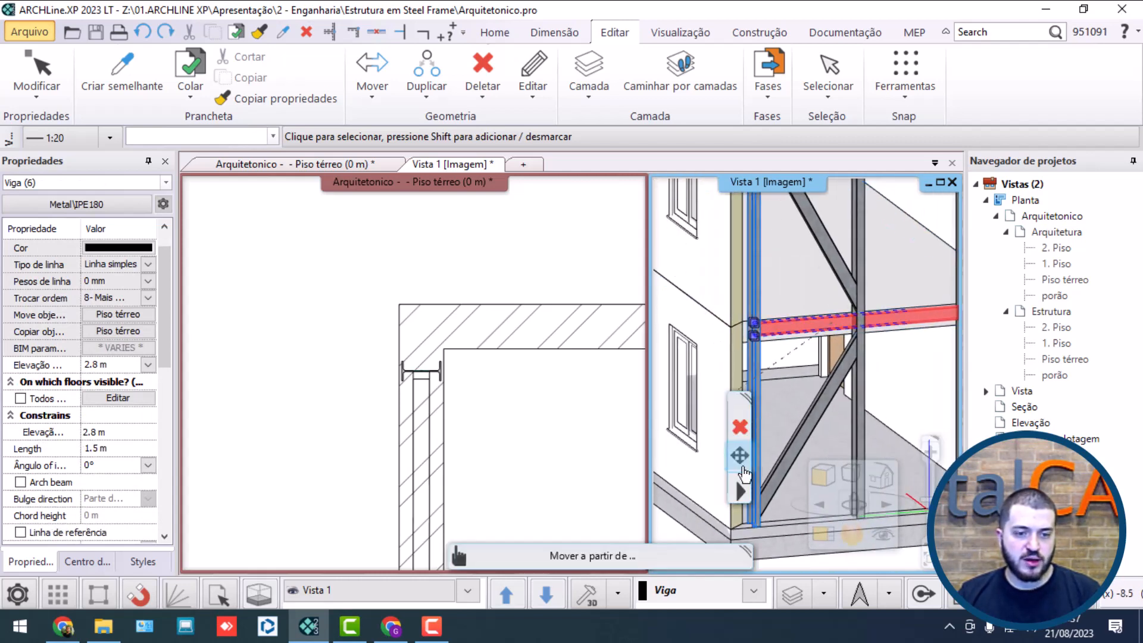
left_click(740, 456)
left_click(833, 501)
scroll(869, 441, "down", 3)
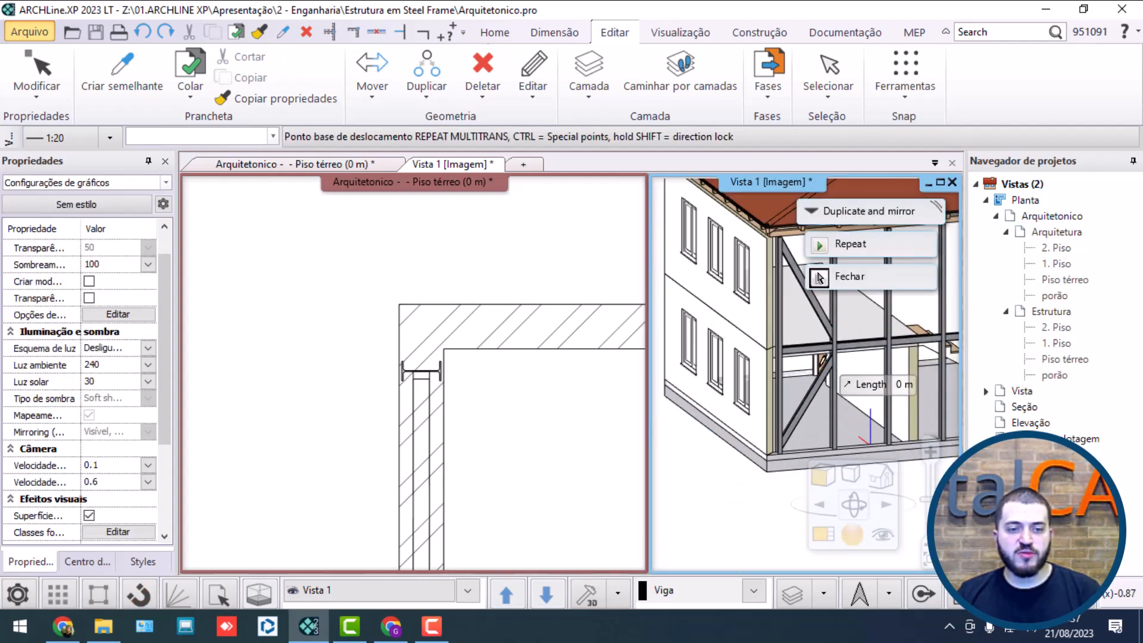
scroll(791, 355, "up", 8)
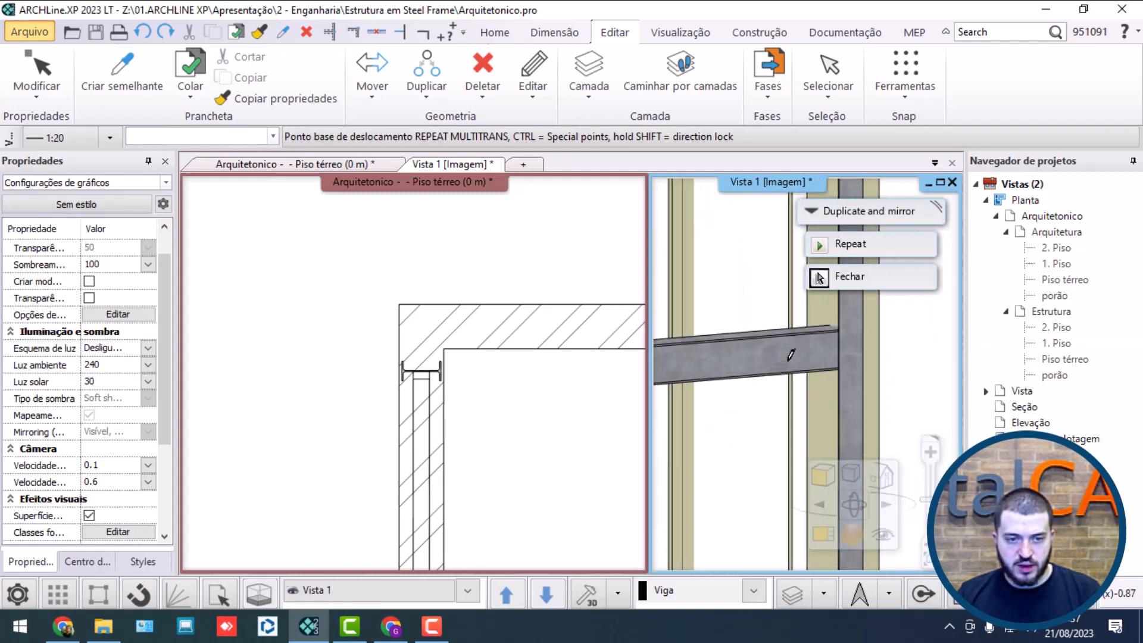
left_click(749, 327)
scroll(751, 345, "down", 4)
middle_click_drag(751, 345, 670, 416)
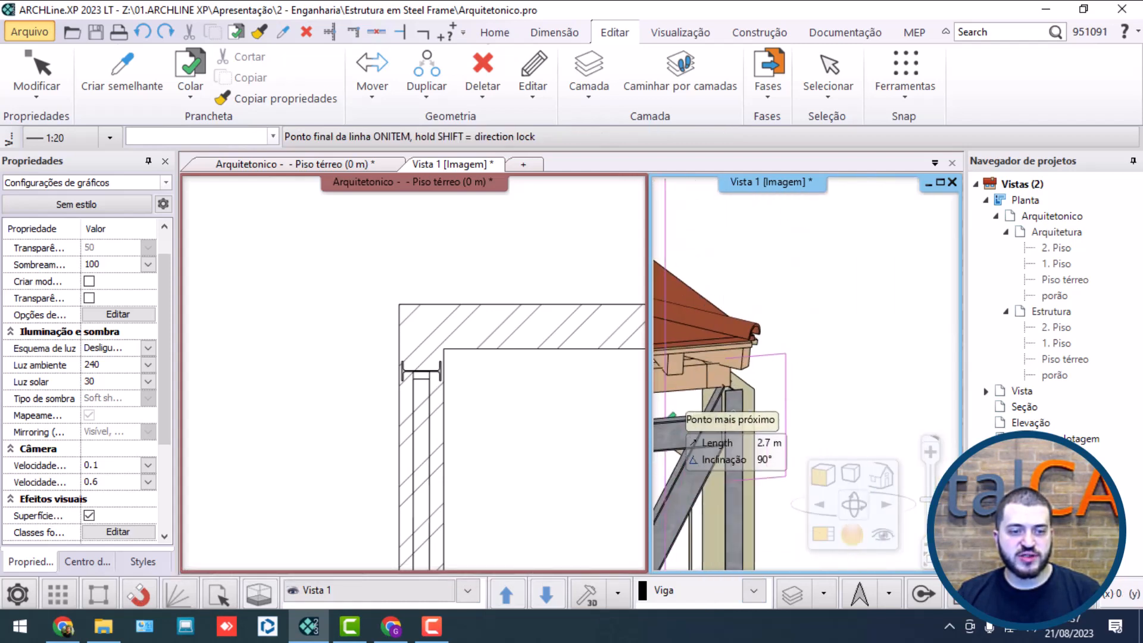
scroll(684, 415, "up", 4)
left_click(757, 347)
scroll(753, 358, "down", 4)
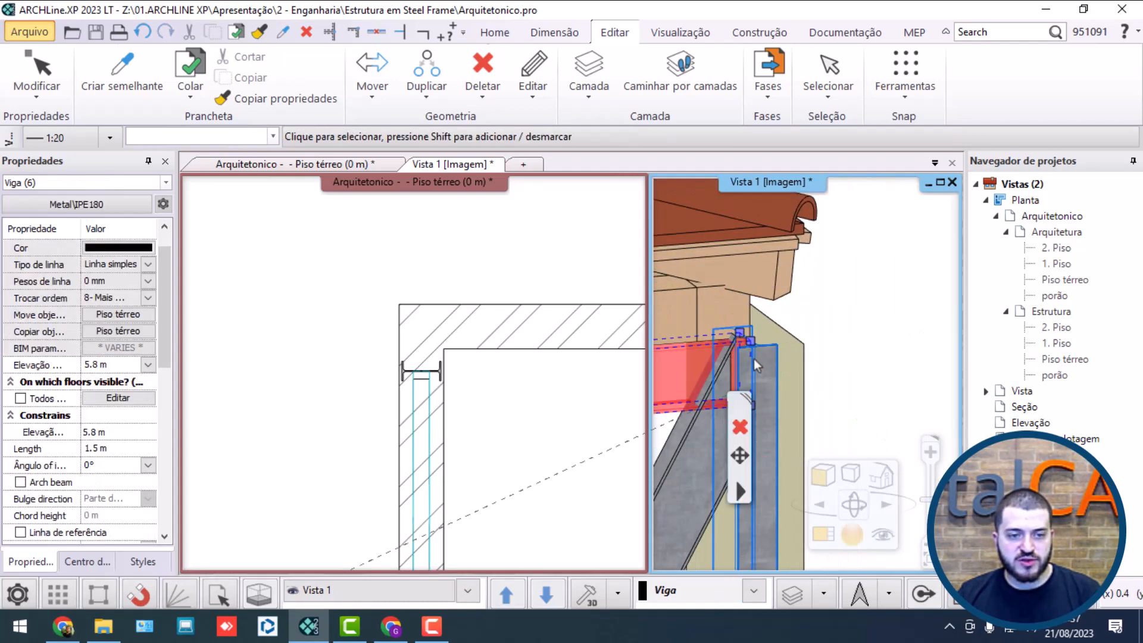
scroll(757, 426, "up", 4)
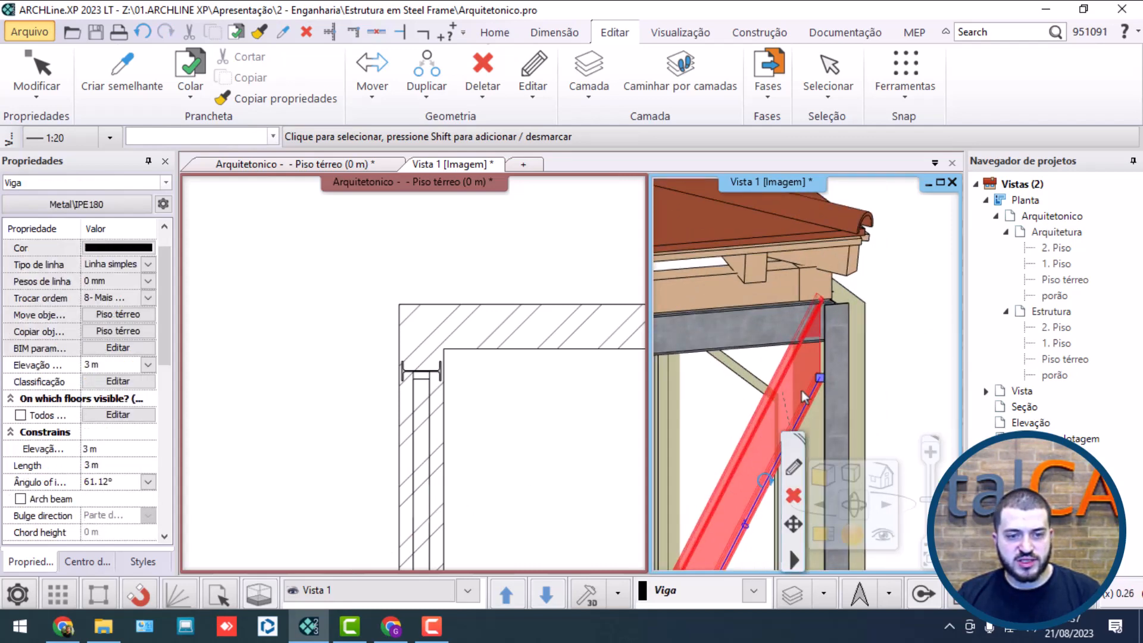
mouse_move(811, 367)
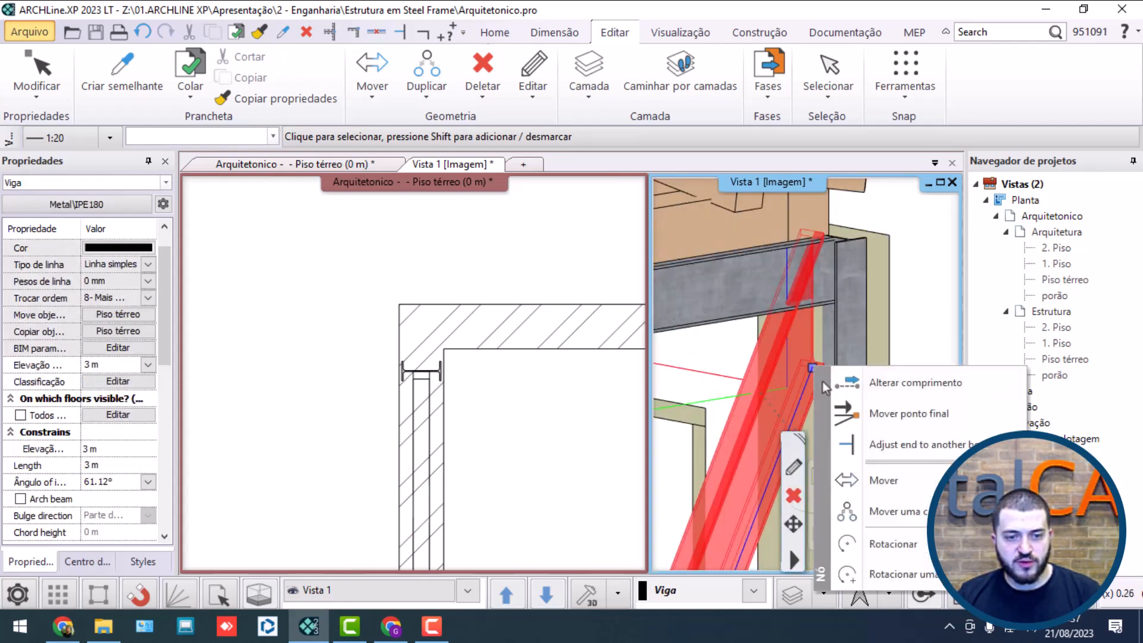
left_click(877, 416)
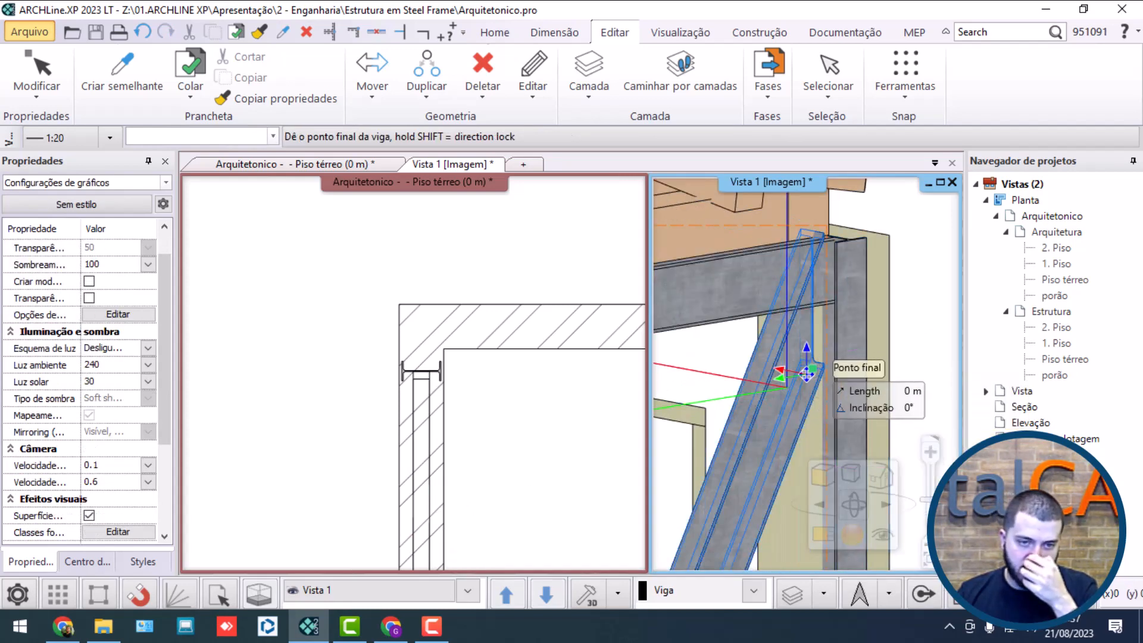
key("e")
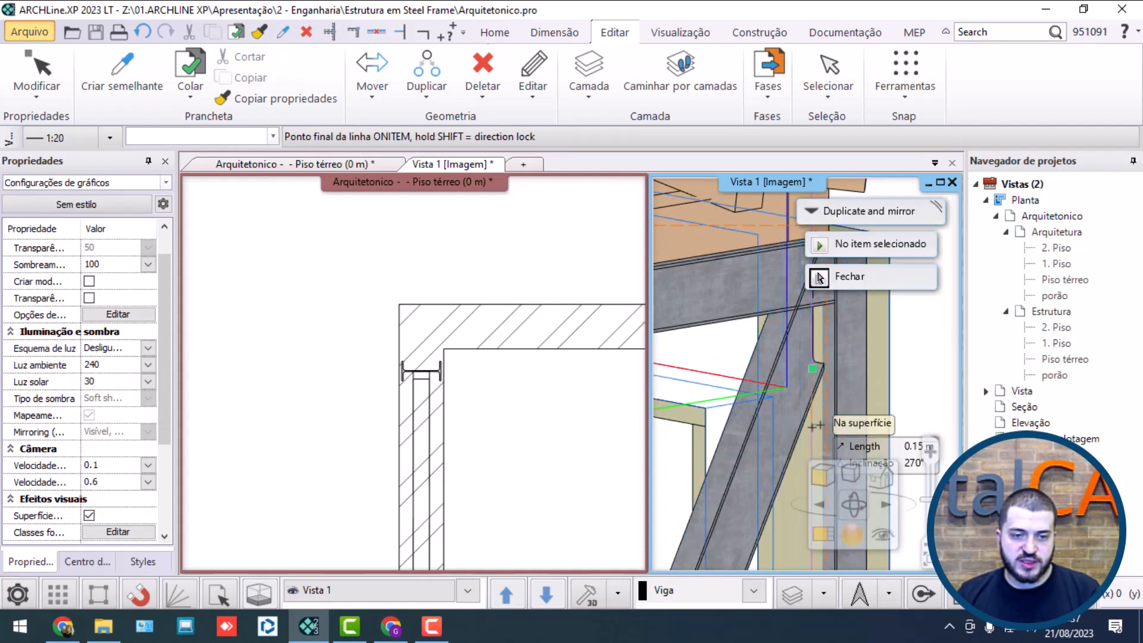
left_click(818, 277)
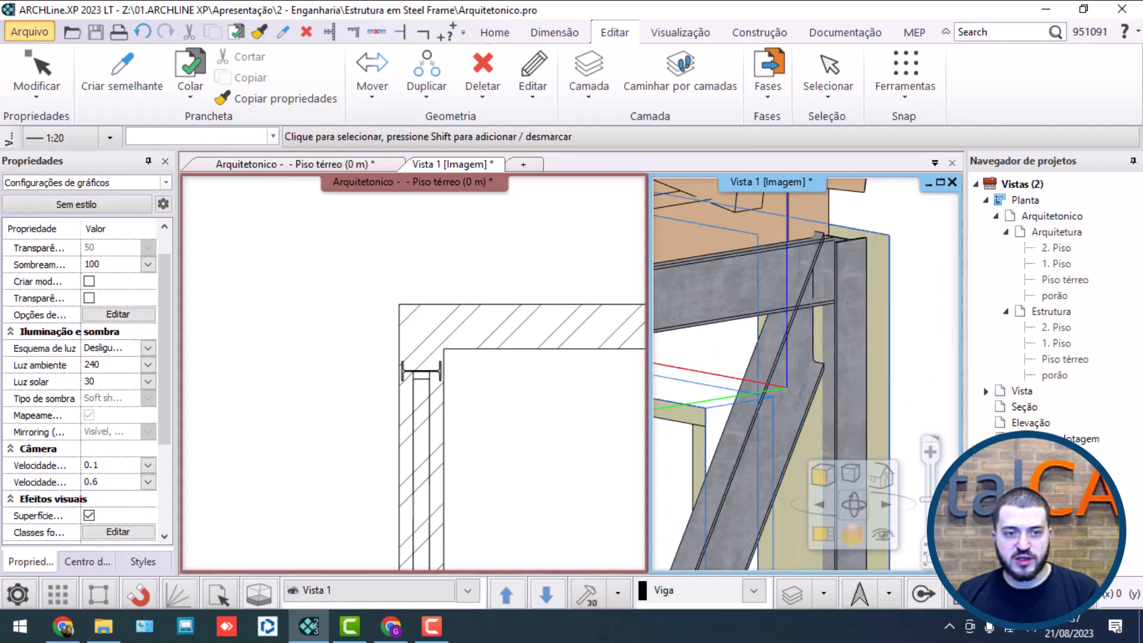
Step: Check the profile height of the top beam in its properties without changing anything
left_click(701, 279)
left_click(741, 343)
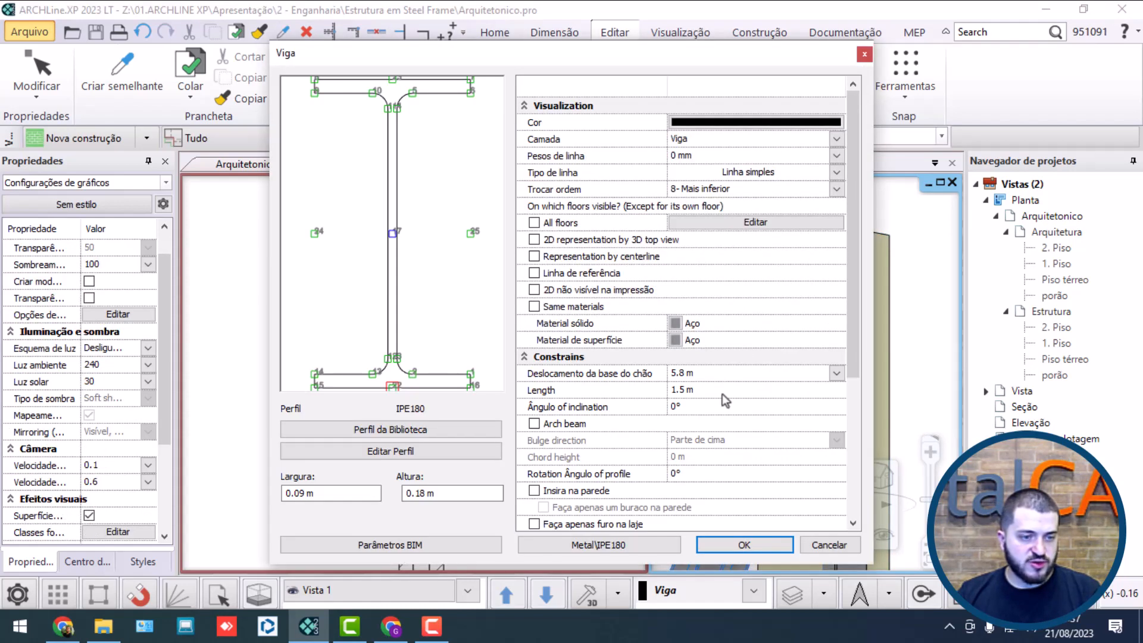
left_click(802, 545)
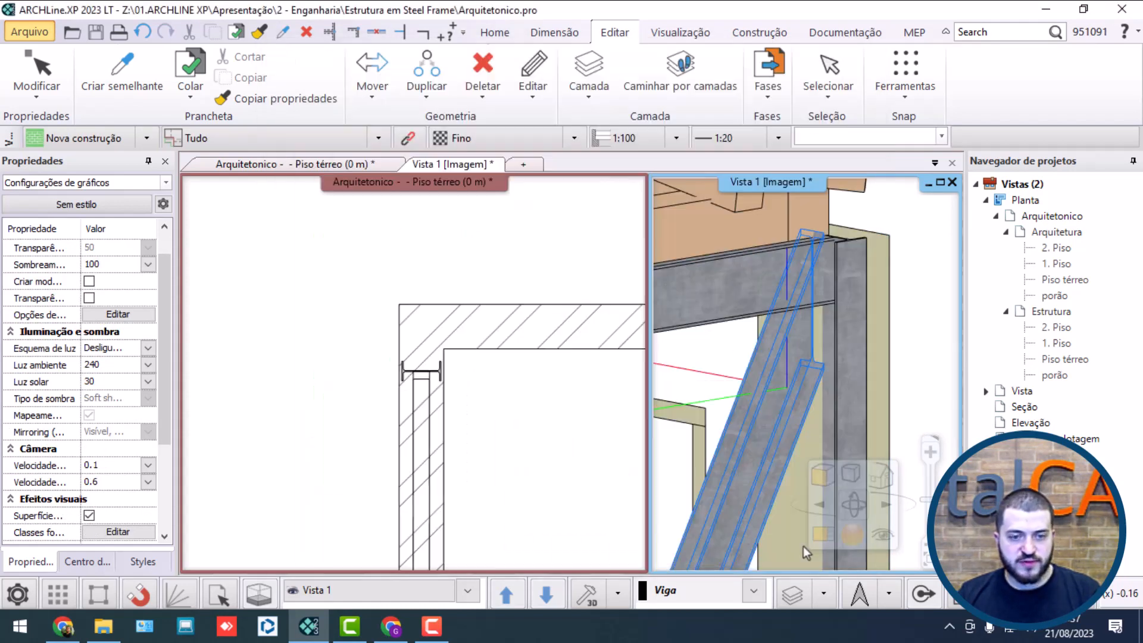
Step: Lower the top end point of the upper-floor corner brace vertically so it fits beneath the new top beam
left_click(773, 405)
mouse_move(812, 364)
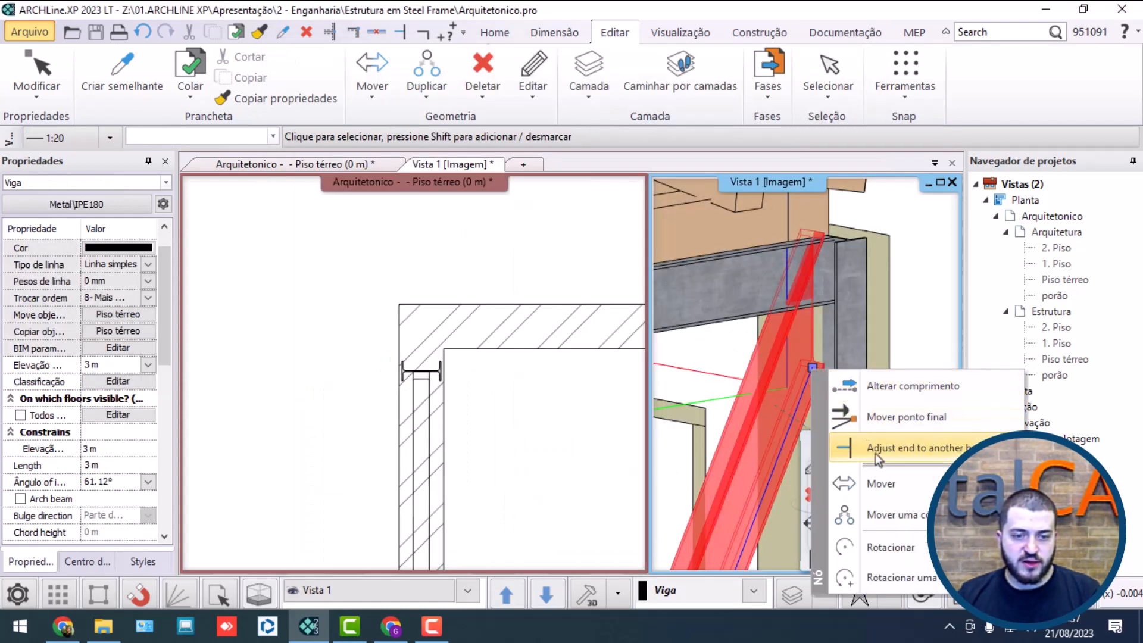
left_click(871, 420)
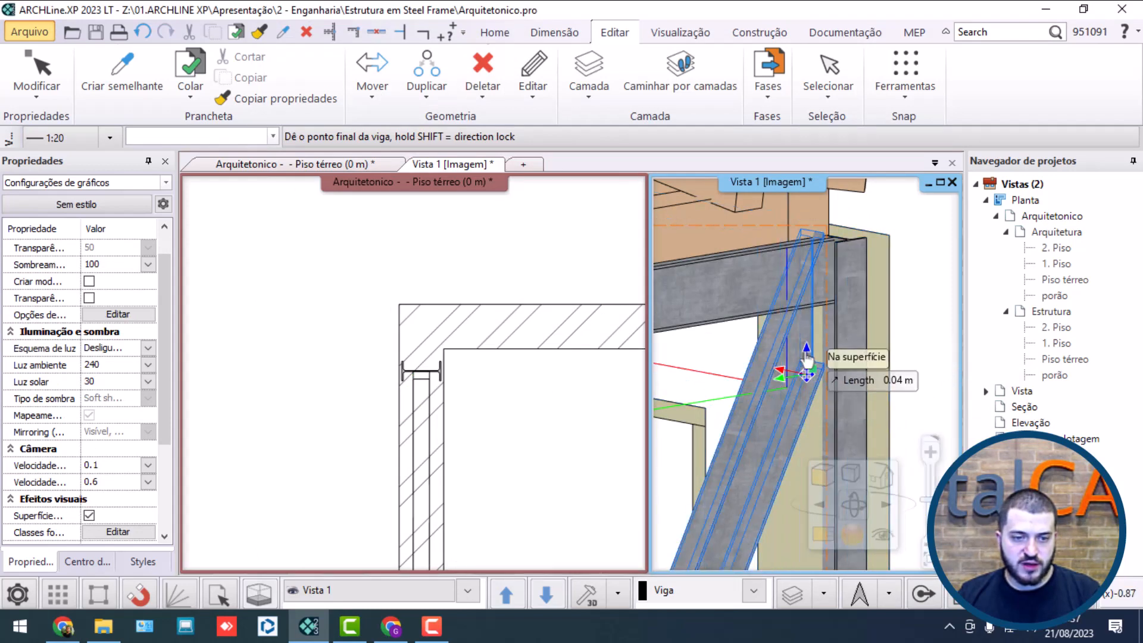
key("shift")
middle_click_drag(813, 464, 786, 360)
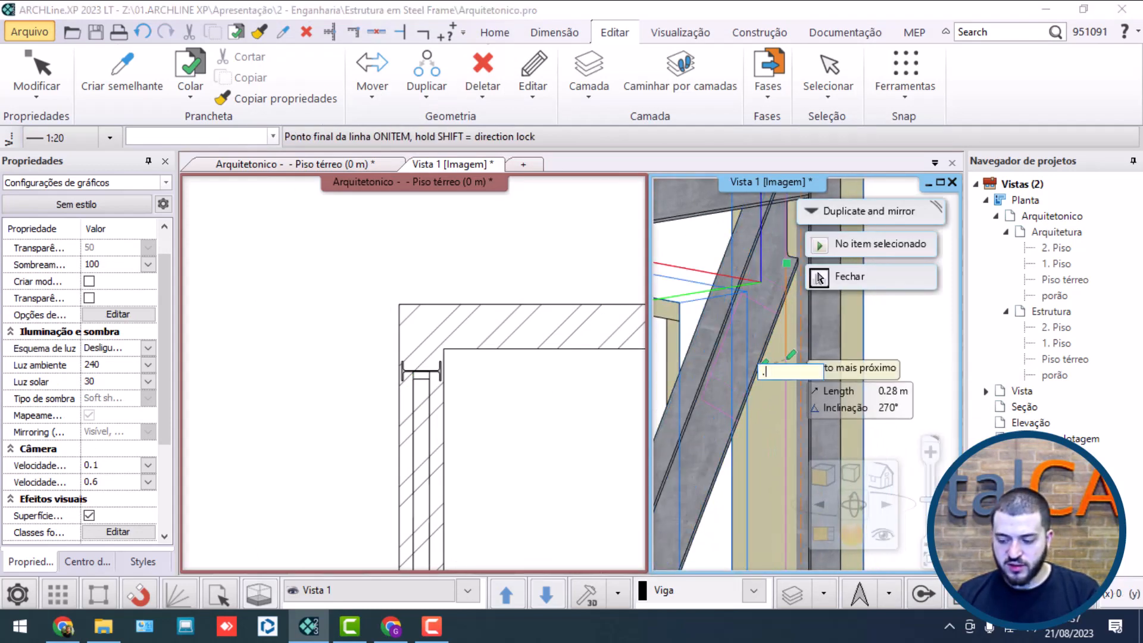
left_click(819, 278)
scroll(843, 314, "down", 4)
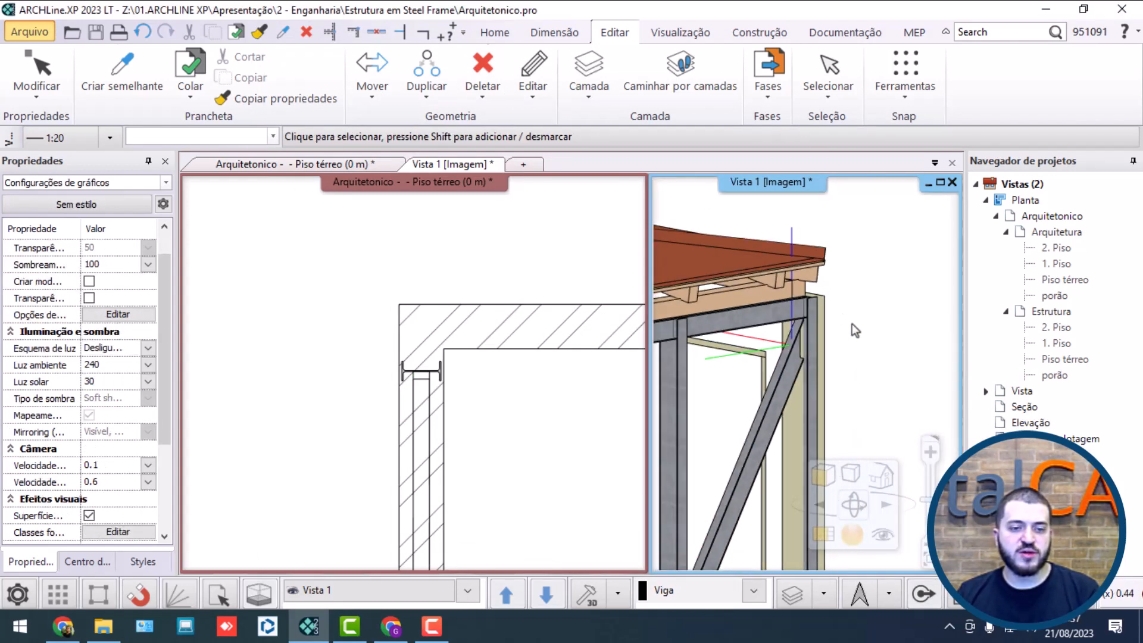
Step: Lower the top end point of the upper-floor brace at the opposite end of the facade vertically to fit beneath the top beam
scroll(773, 338, "down", 3)
scroll(907, 307, "up", 6)
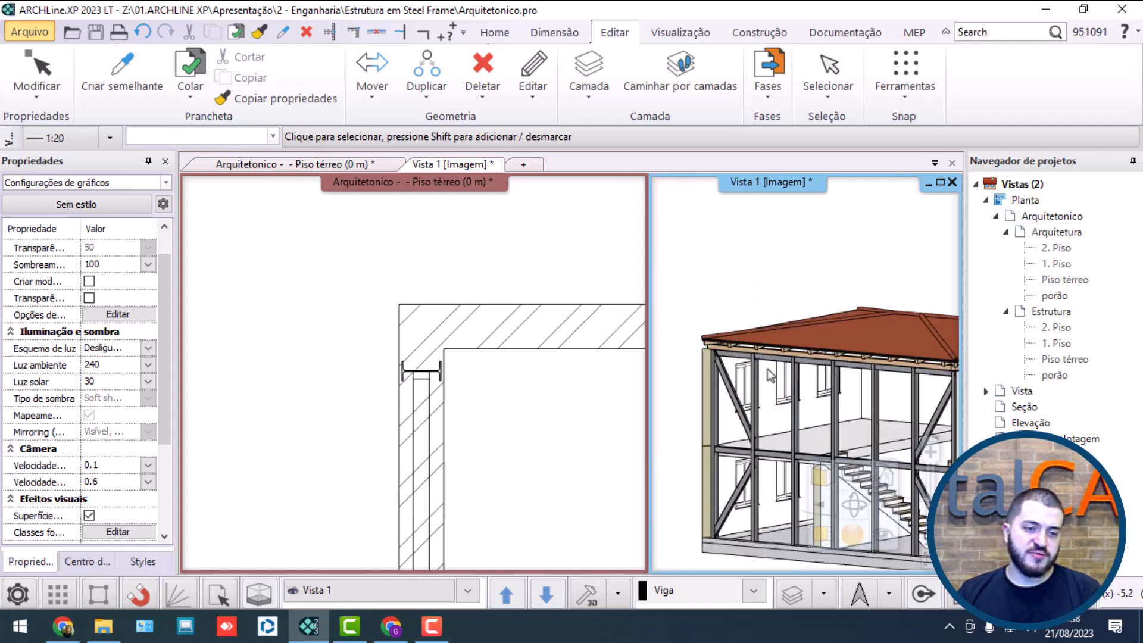
scroll(767, 325, "up", 4)
left_click(727, 317)
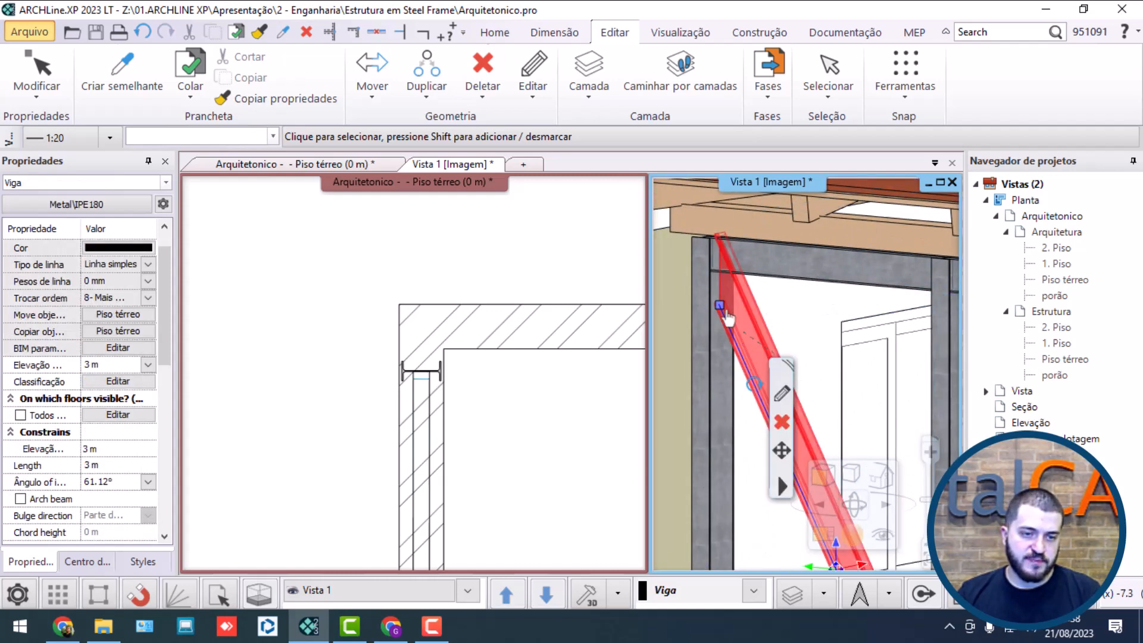
left_click(719, 316)
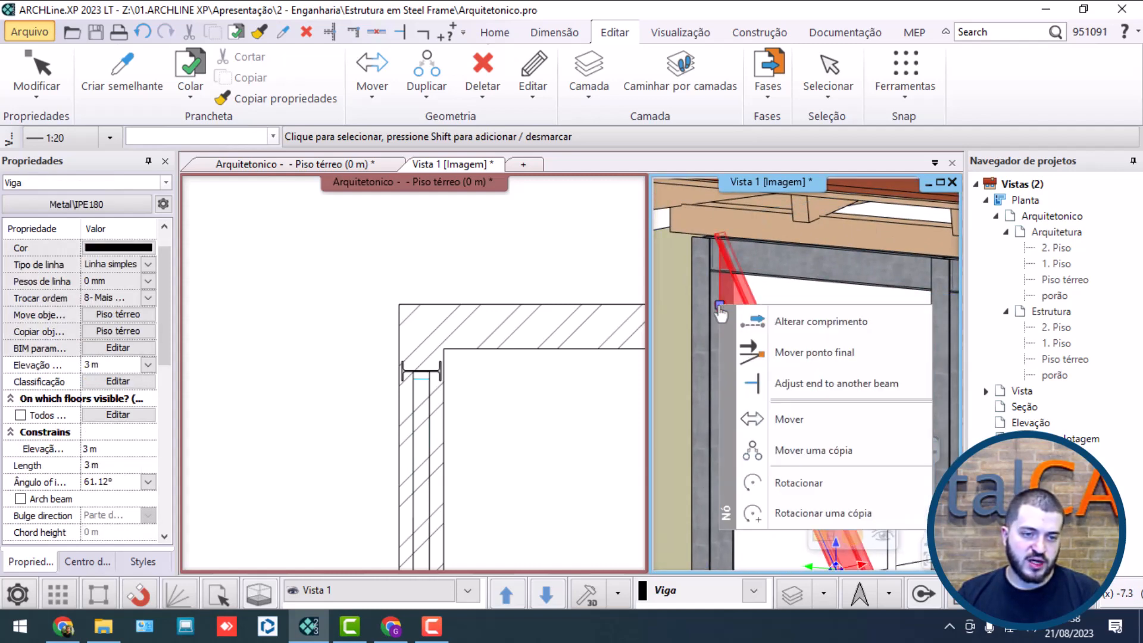
left_click(795, 354)
left_click(805, 349)
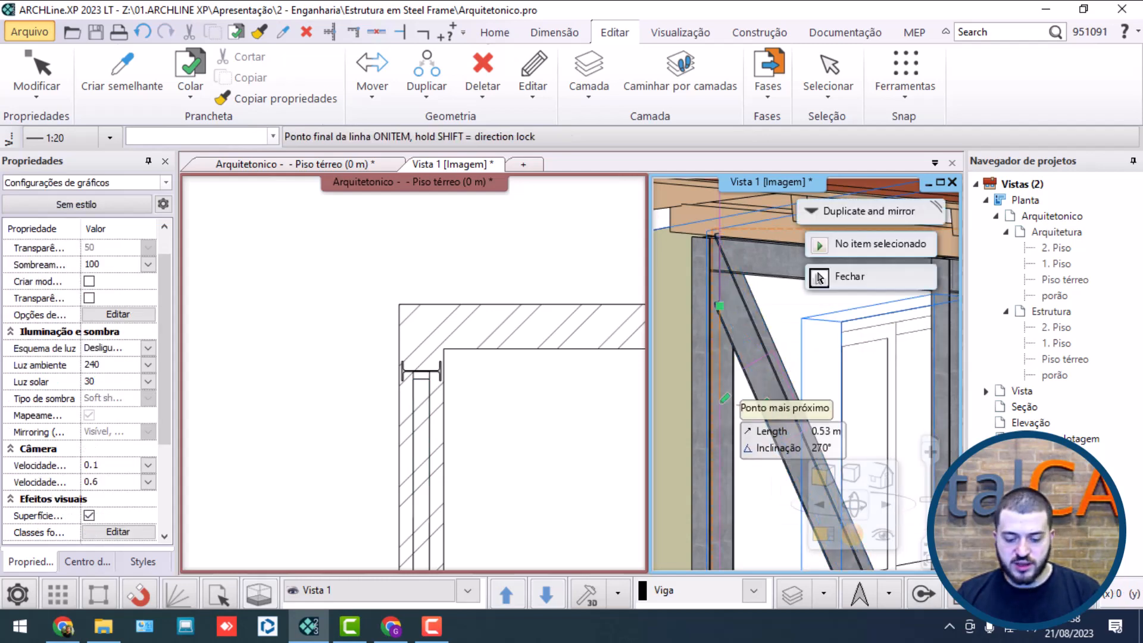
left_click(818, 277)
scroll(701, 355, "down", 8)
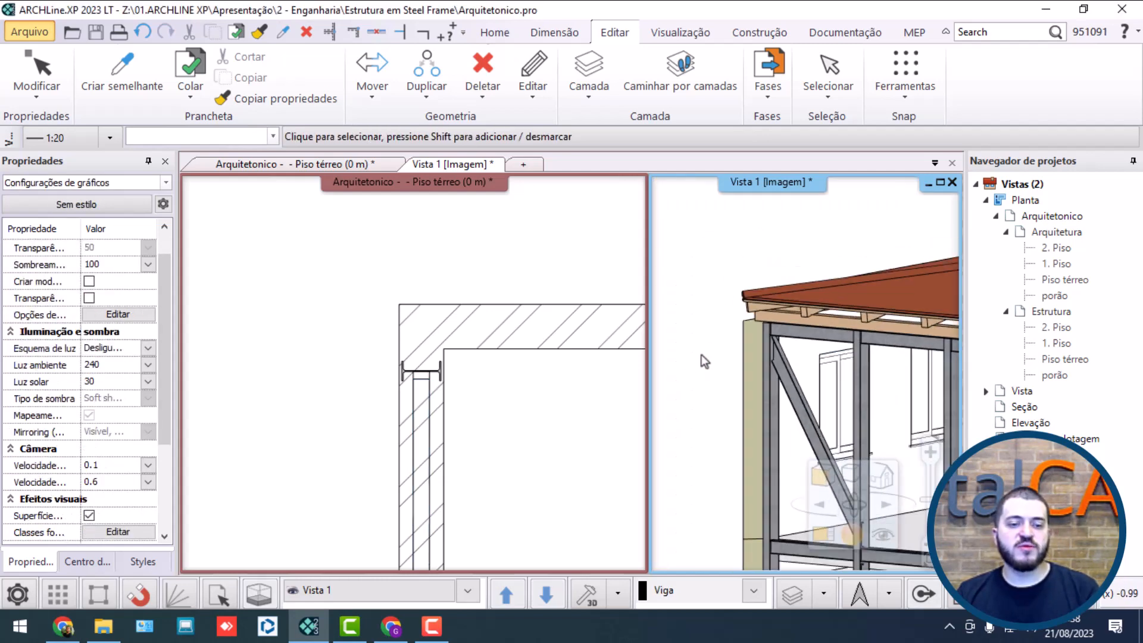
middle_click_drag(828, 394, 727, 430)
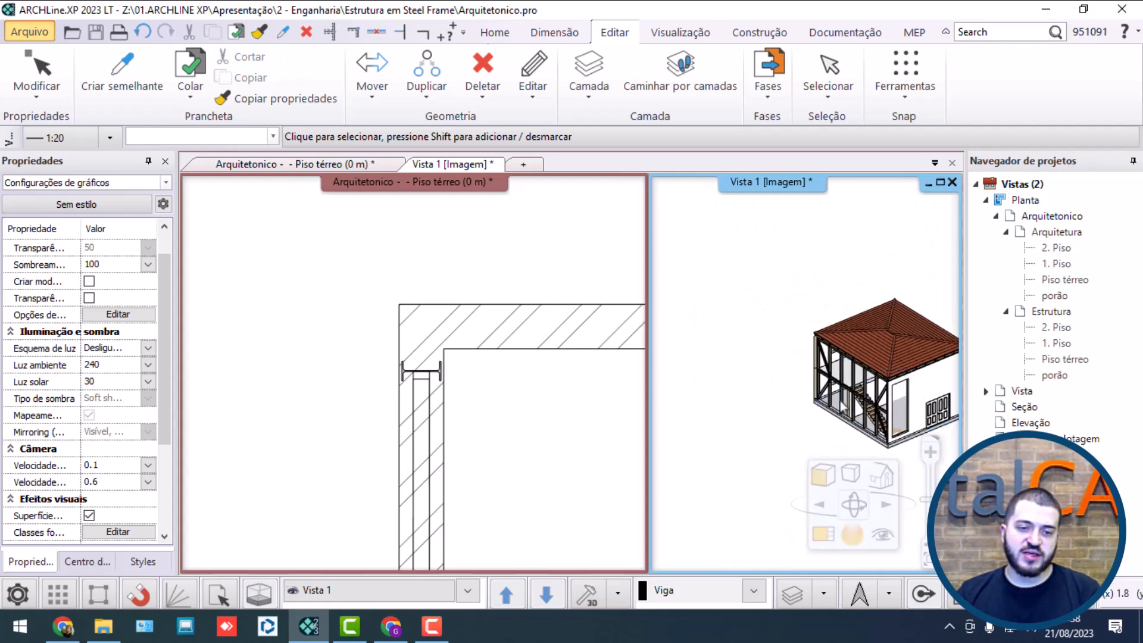
scroll(875, 376, "up", 5)
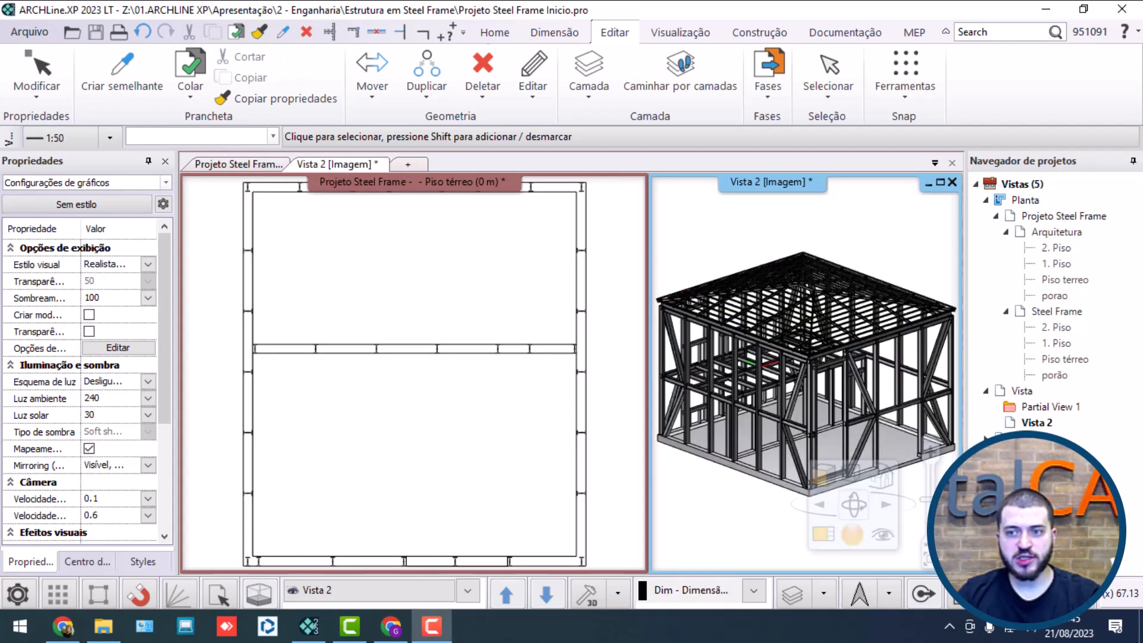
Step: Examine the complete steel frame project and the properties of a short hollow-profile column beneath a window opening
middle_click_drag(833, 285, 890, 351)
scroll(748, 406, "up", 5)
scroll(760, 389, "up", 5)
scroll(766, 366, "down", 5)
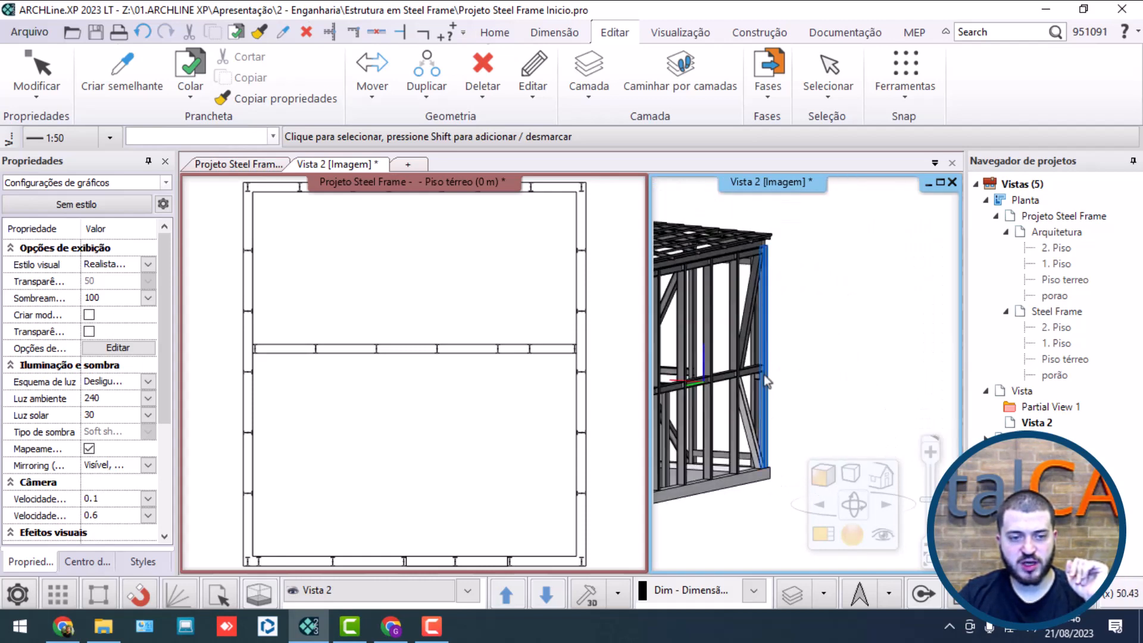
scroll(756, 405, "up", 5)
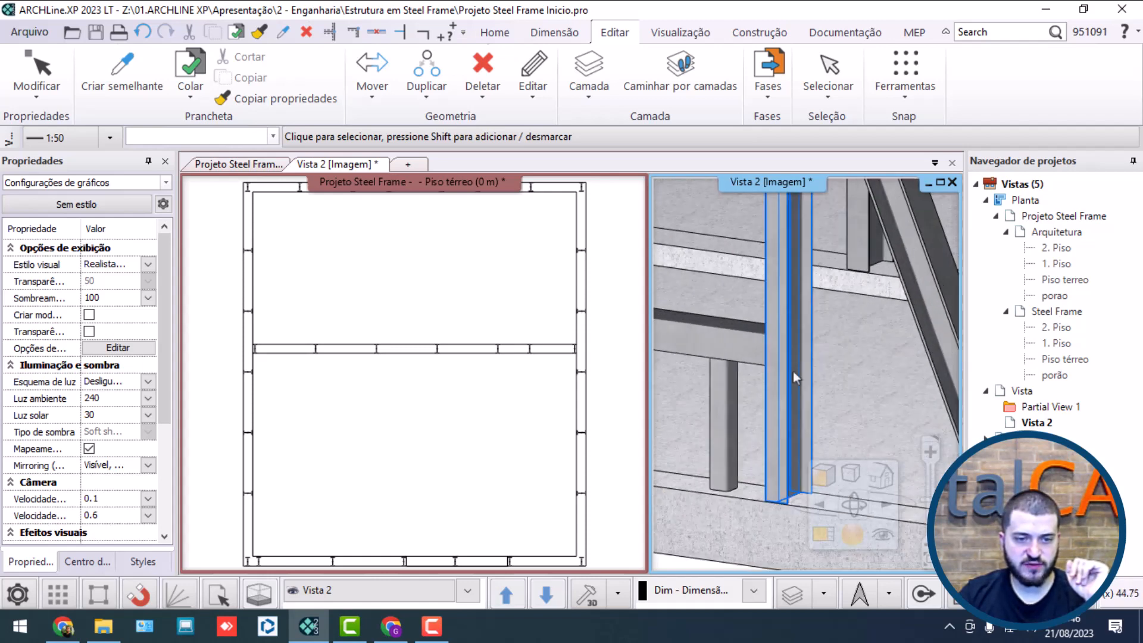
left_click(725, 431)
left_click(760, 439)
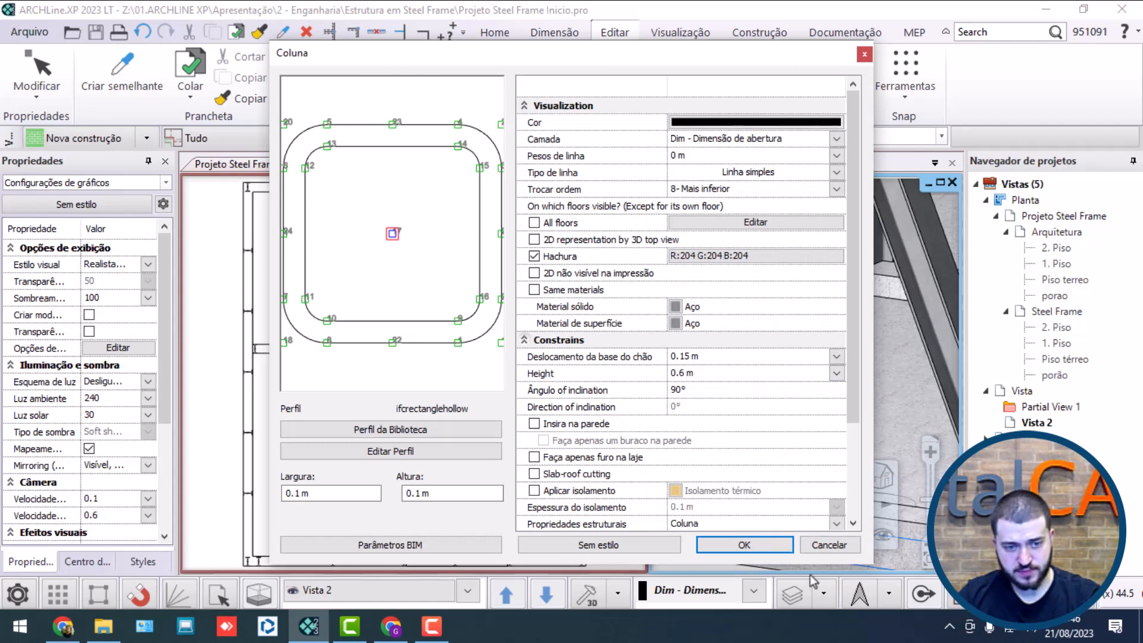
left_click(824, 540)
Step: Open the settings of the steel-framed roof on top of the structure for editing
scroll(768, 374, "down", 5)
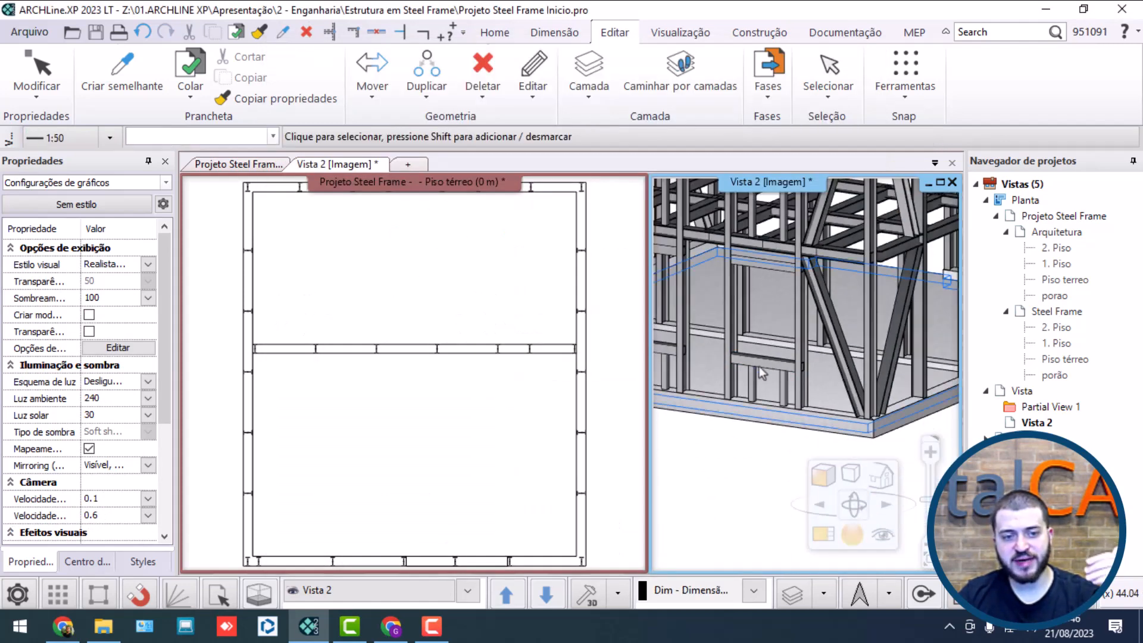
middle_click_drag(768, 358, 820, 387)
scroll(820, 387, "down", 6)
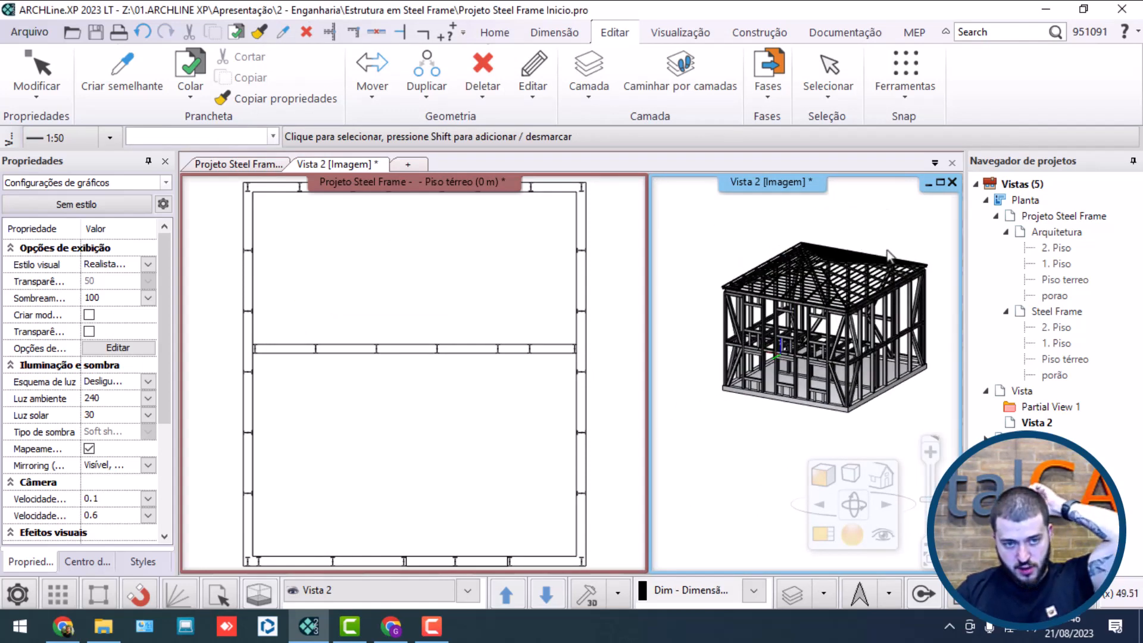
left_click(845, 278)
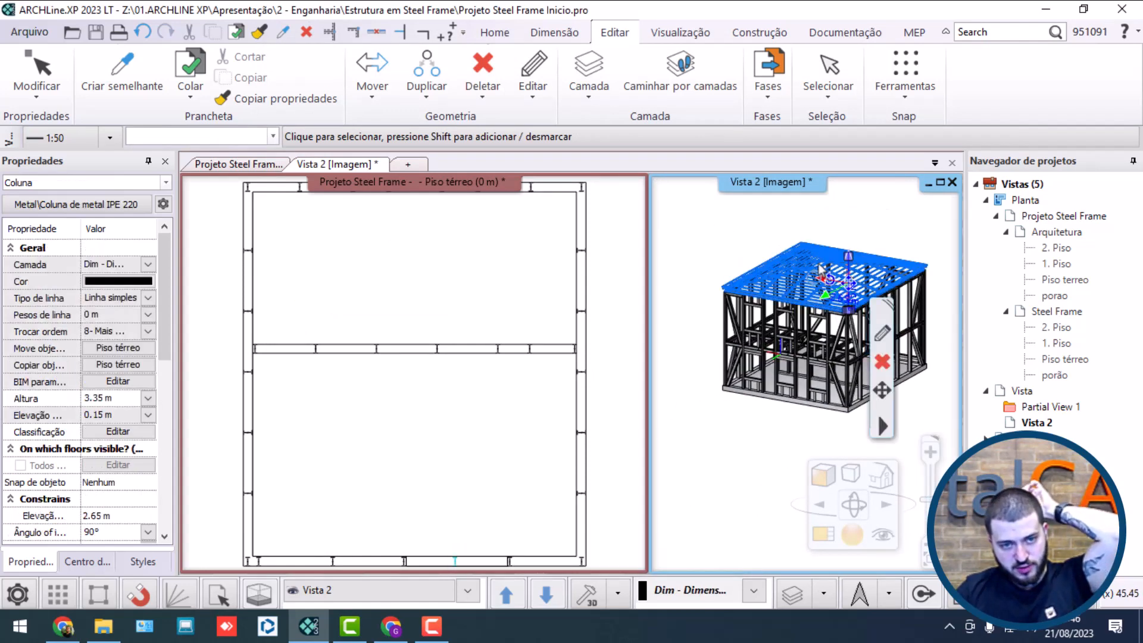
left_click(821, 270)
left_click(857, 324)
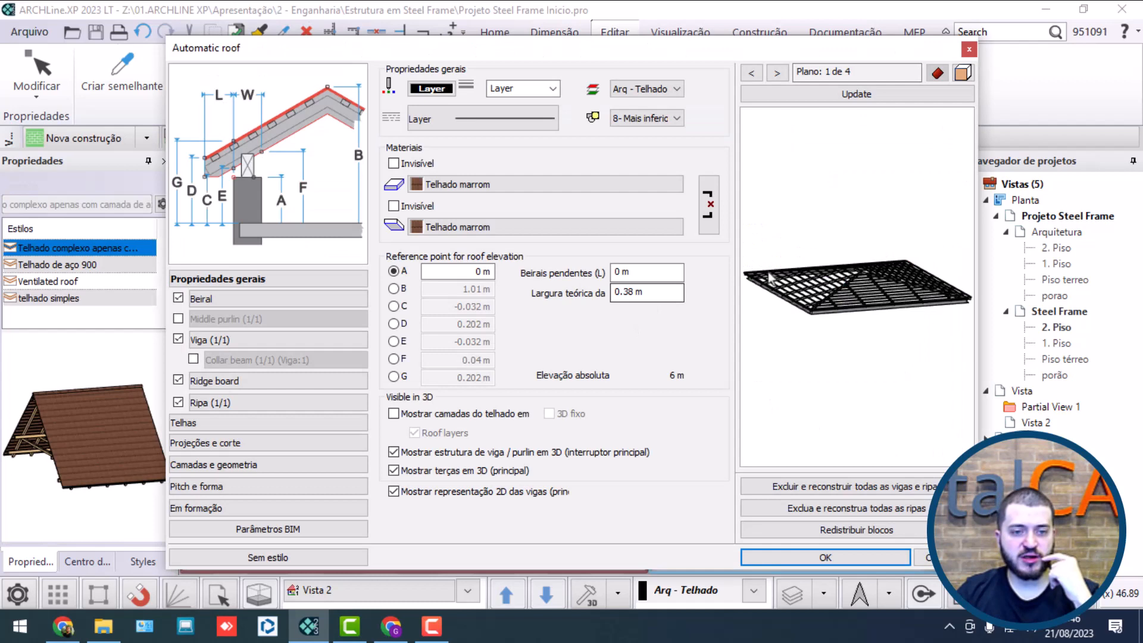
Step: Examine the roof structure in the preview and the cross-section settings of its eaves purlin (Beiral)
left_click_drag(769, 278, 851, 273)
scroll(851, 273, "up", 5)
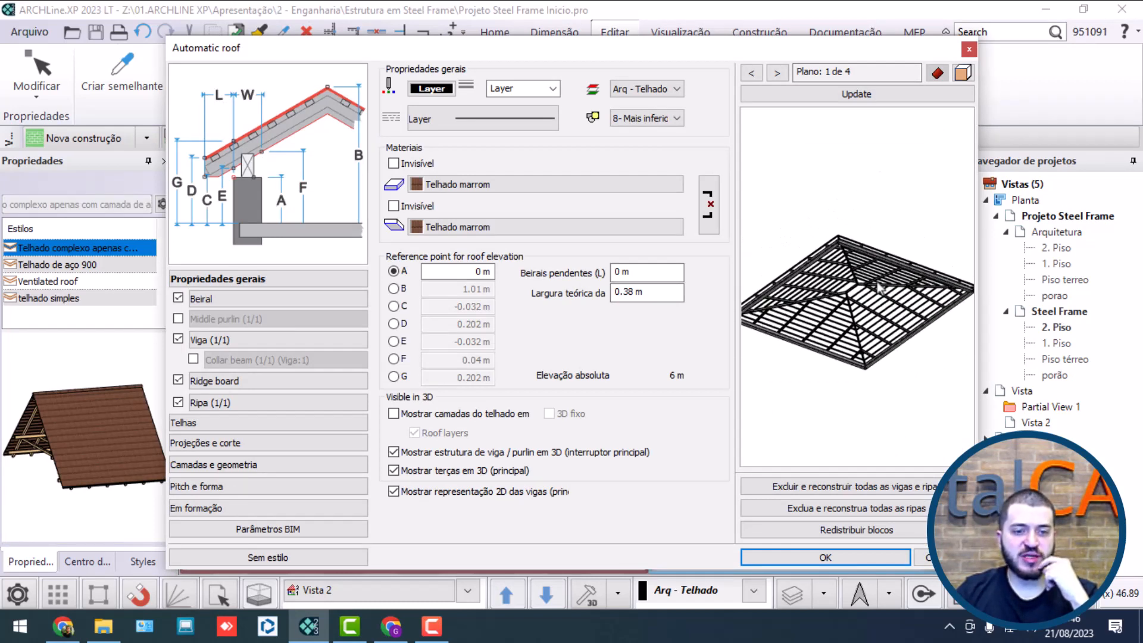
left_click_drag(777, 340, 825, 300)
scroll(821, 306, "up", 4)
left_click(343, 304)
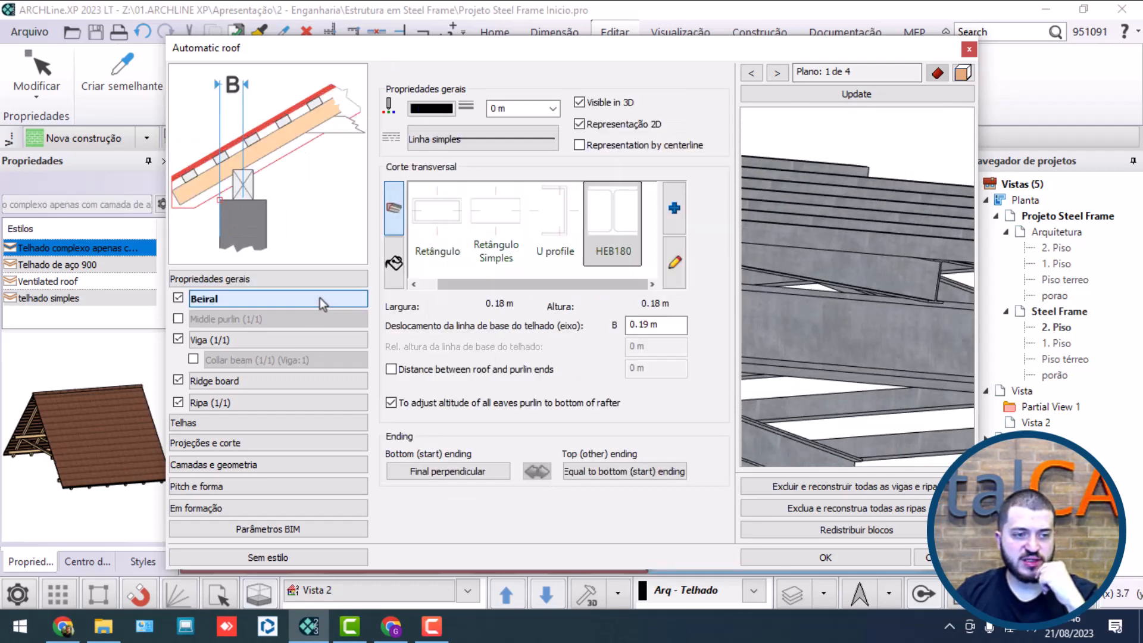
Step: Examine the main beam (Viga) settings of the roof and its structure in the preview, and close the roof settings
left_click(257, 342)
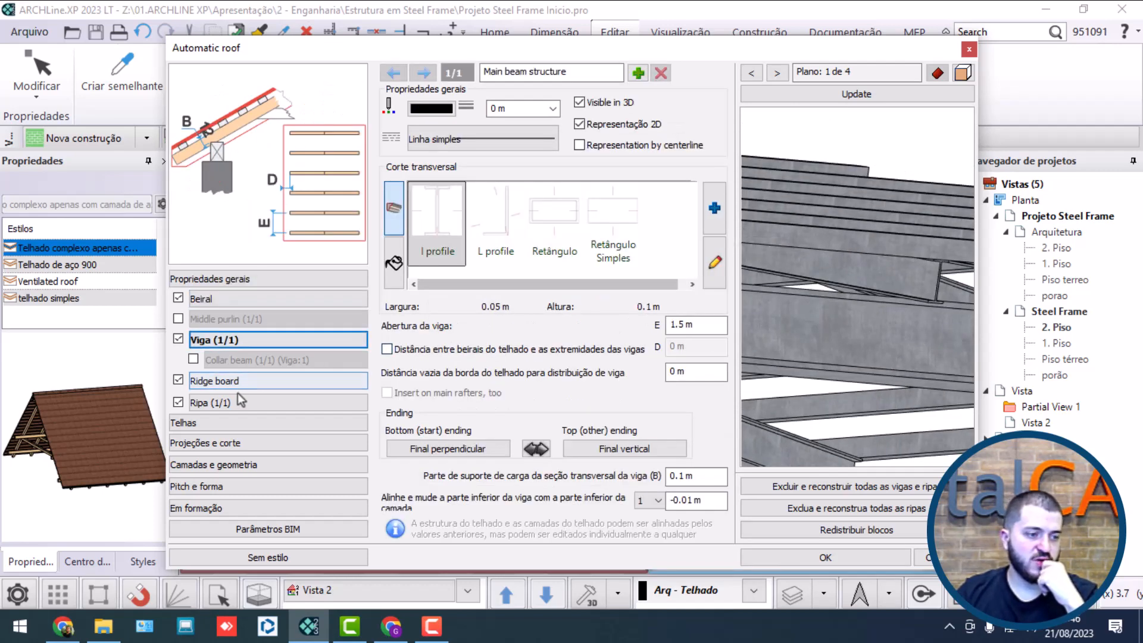
scroll(860, 247, "down", 3)
left_click_drag(861, 246, 914, 335)
scroll(828, 378, "up", 3)
scroll(821, 345, "down", 3)
scroll(845, 331, "down", 2)
scroll(917, 339, "down", 5)
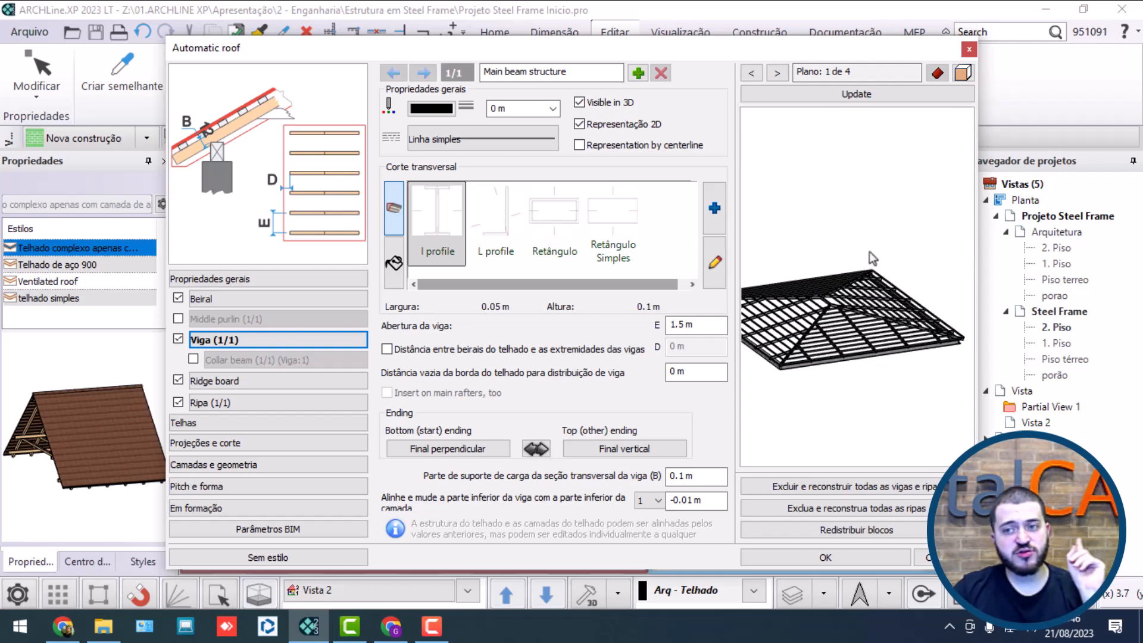
left_click(842, 561)
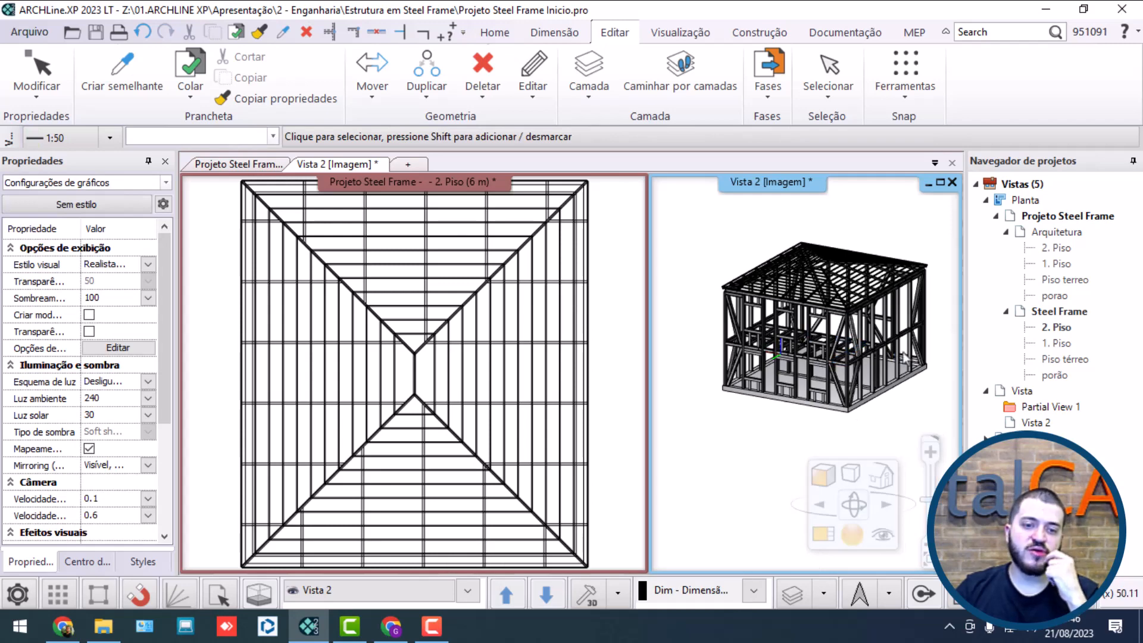
Step: Examine the complete steel frame with its roof structure from several sides in the 3D view
scroll(847, 379, "up", 6)
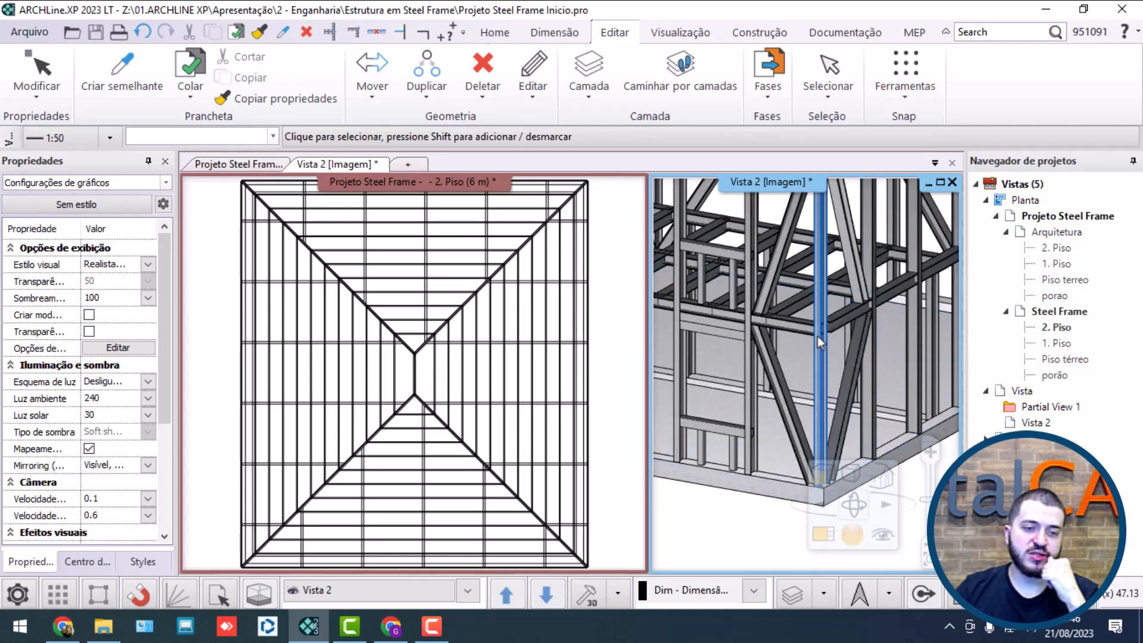
scroll(817, 335, "down", 8)
scroll(779, 352, "up", 3)
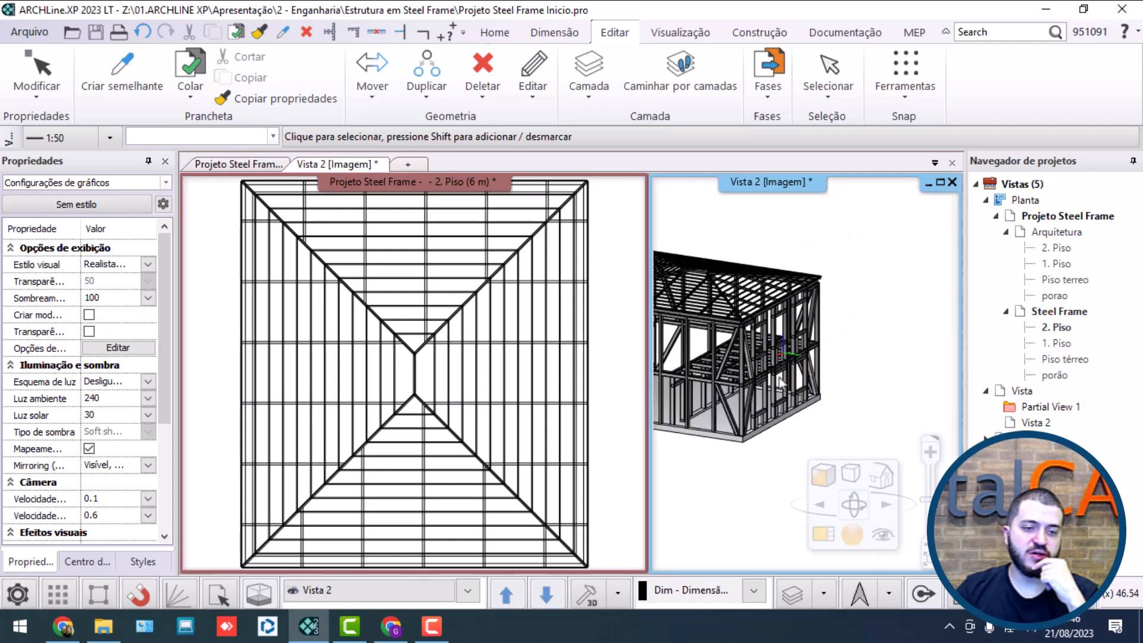
middle_click_drag(780, 383, 899, 396)
scroll(846, 381, "down", 2)
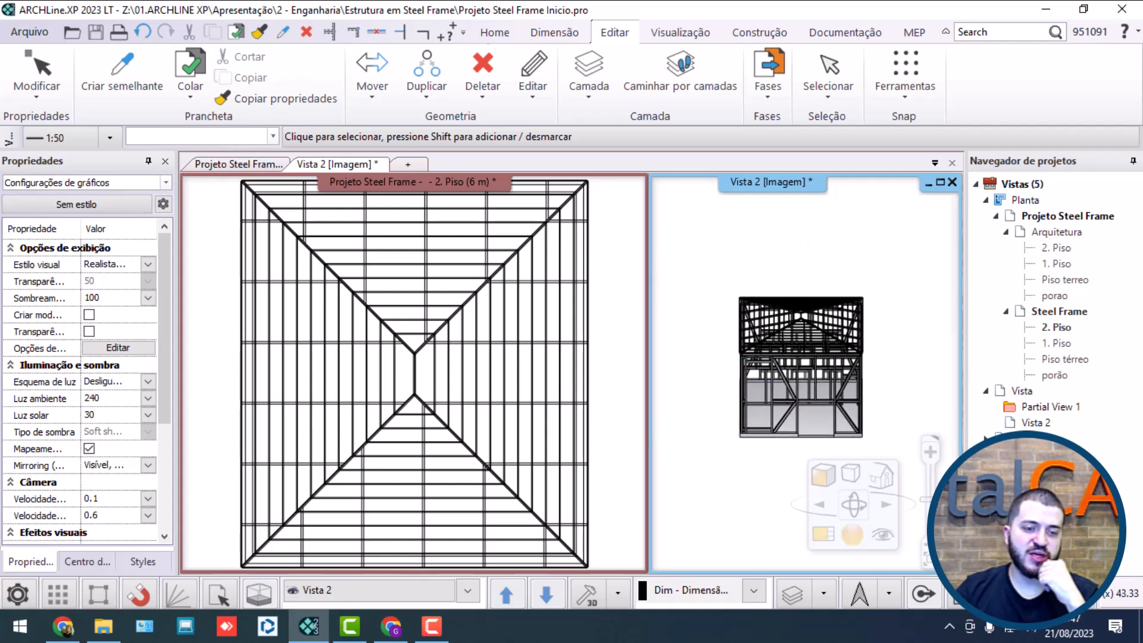
middle_click_drag(768, 349, 819, 354)
scroll(825, 365, "up", 3)
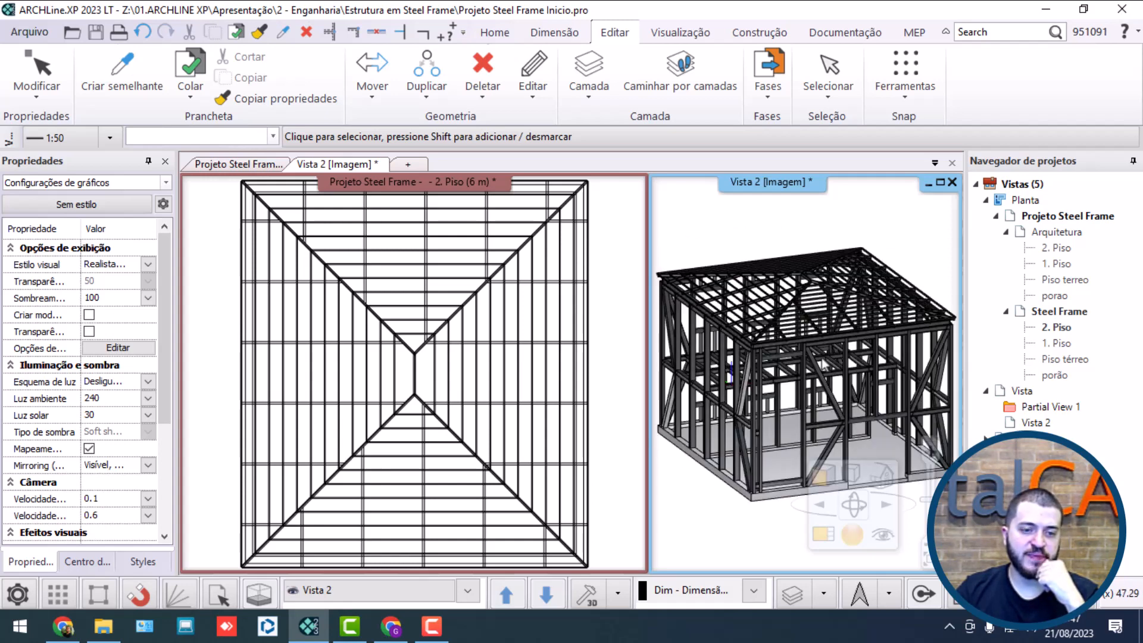
scroll(533, 362, "down", 3)
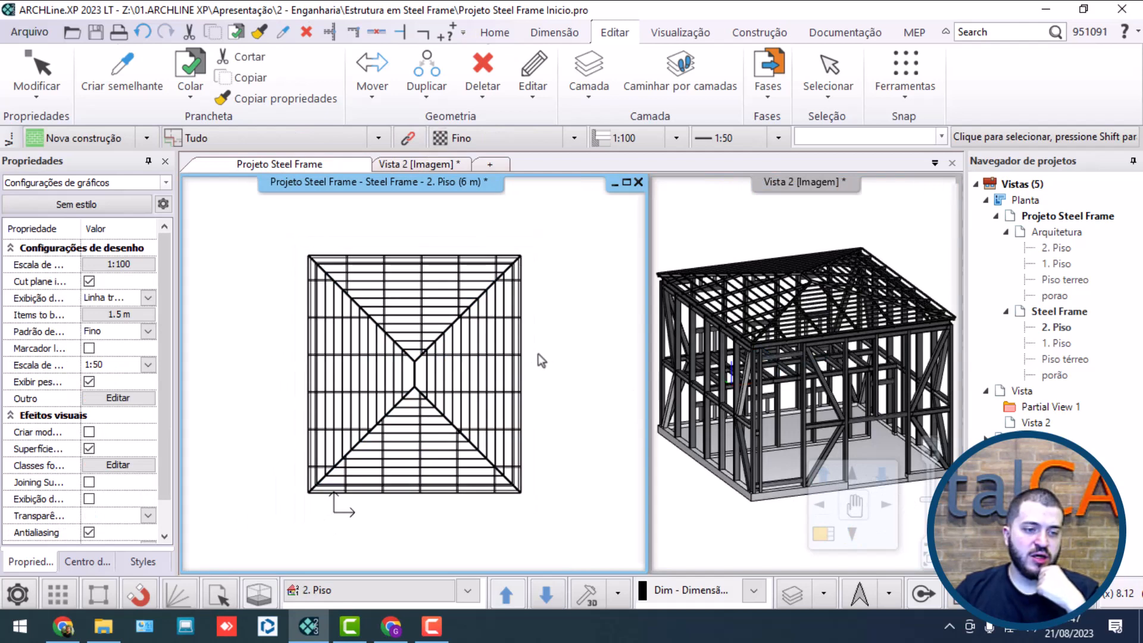
Step: Open the ground-floor plan (Piso térreo) of the Steel Frame drawing
double_click(1061, 344)
double_click(1066, 359)
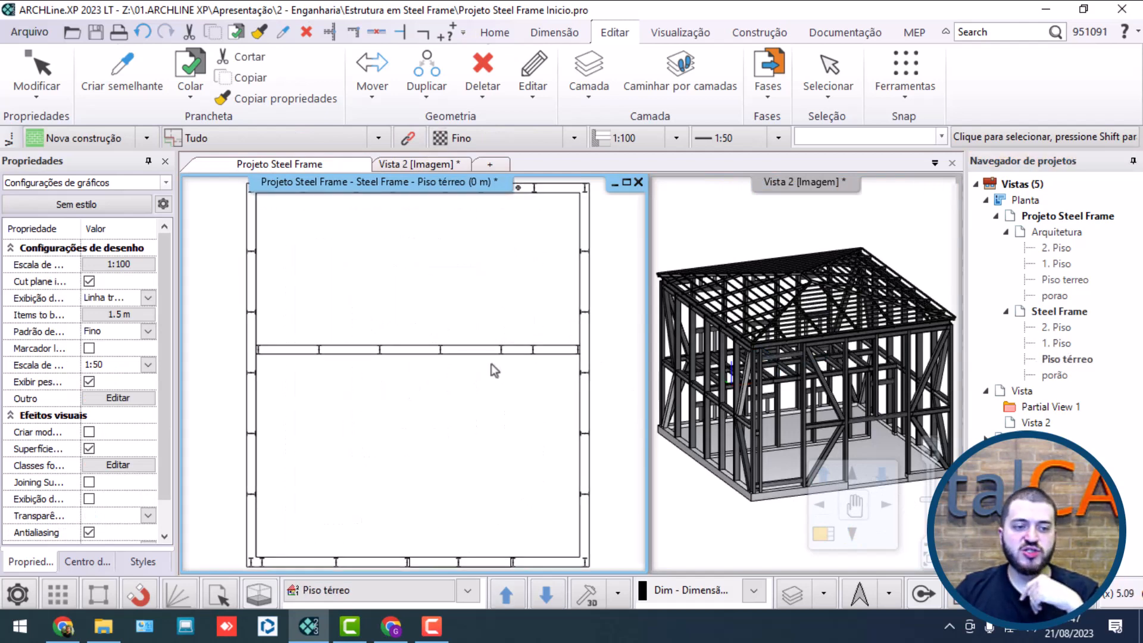
scroll(489, 349, "down", 1)
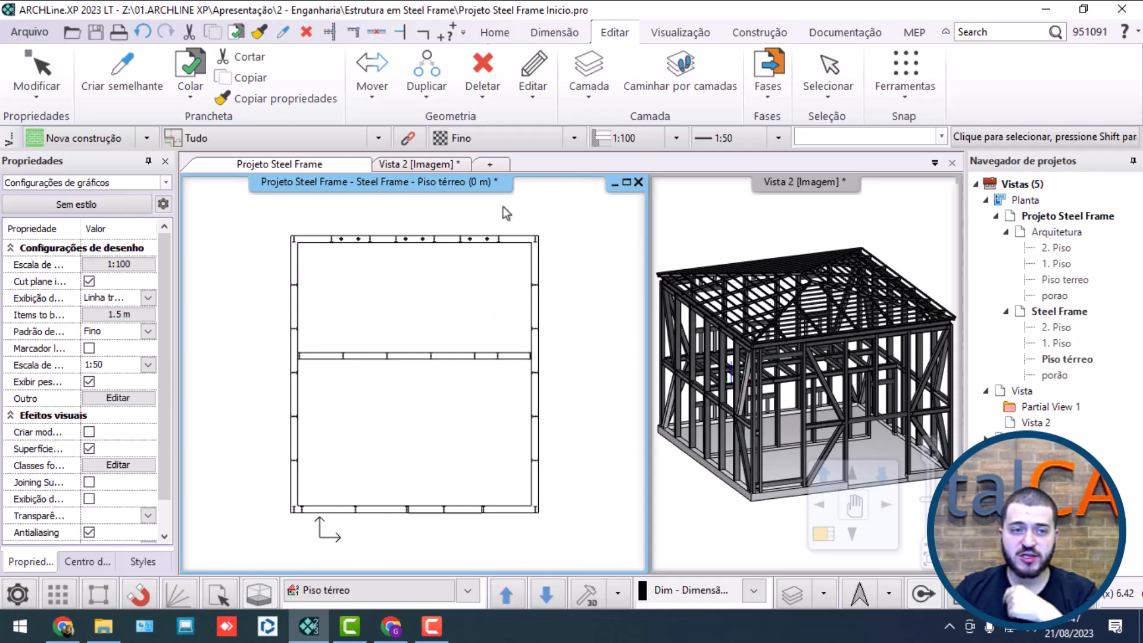
Step: Start a vertical chain dimension outside the left wall, from the lower corner column's center to the next column's center
left_click(570, 34)
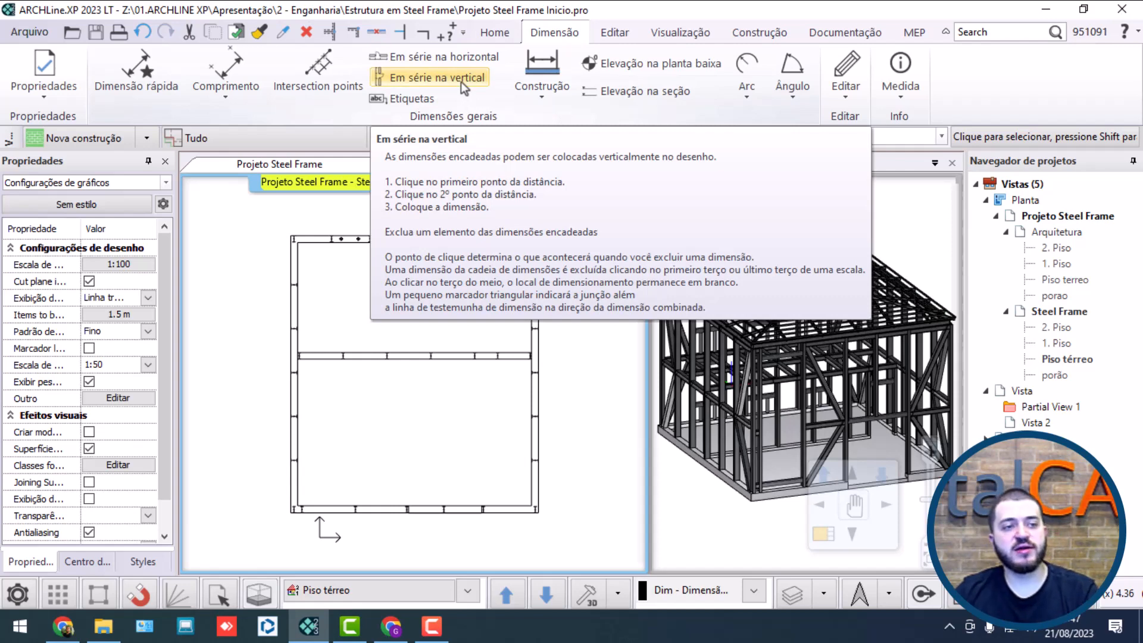
left_click(469, 78)
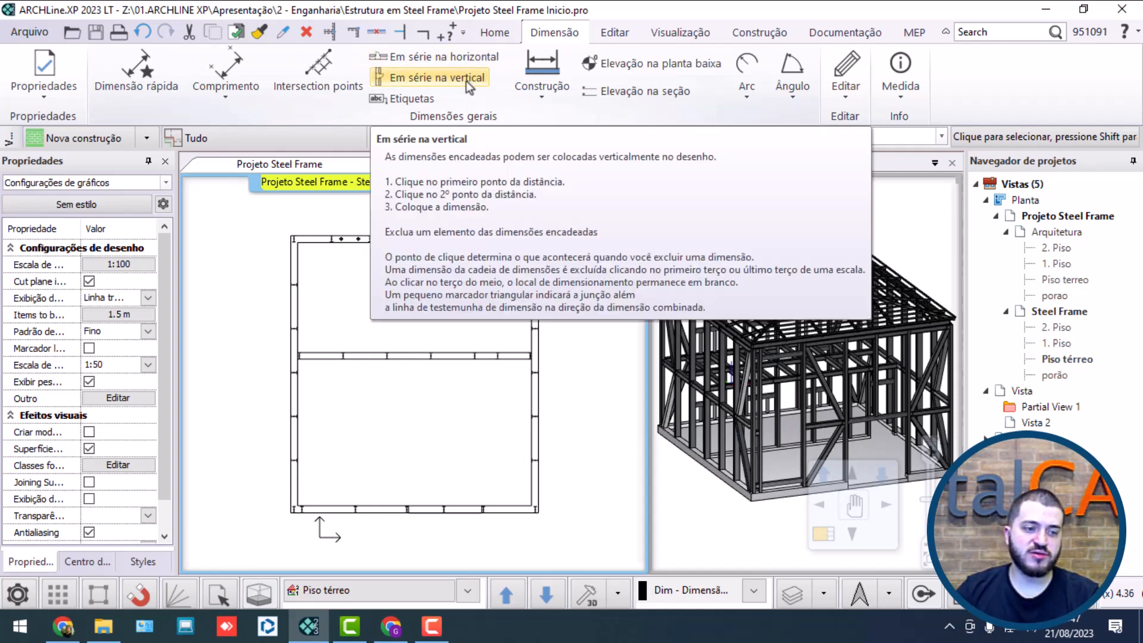
left_click(466, 81)
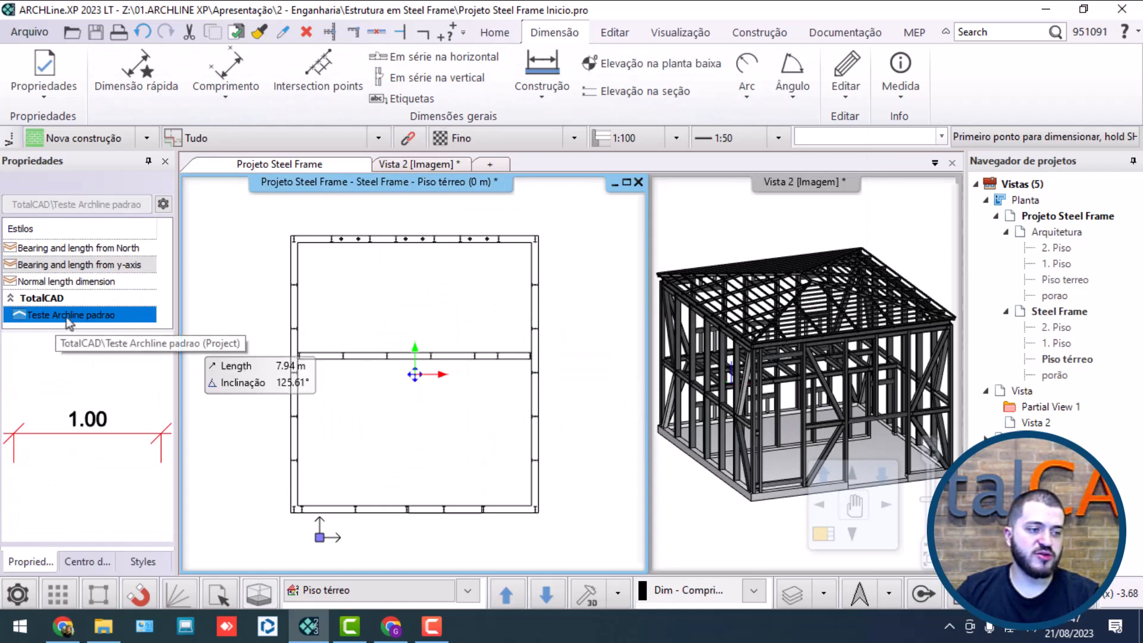
scroll(357, 404, "up", 6)
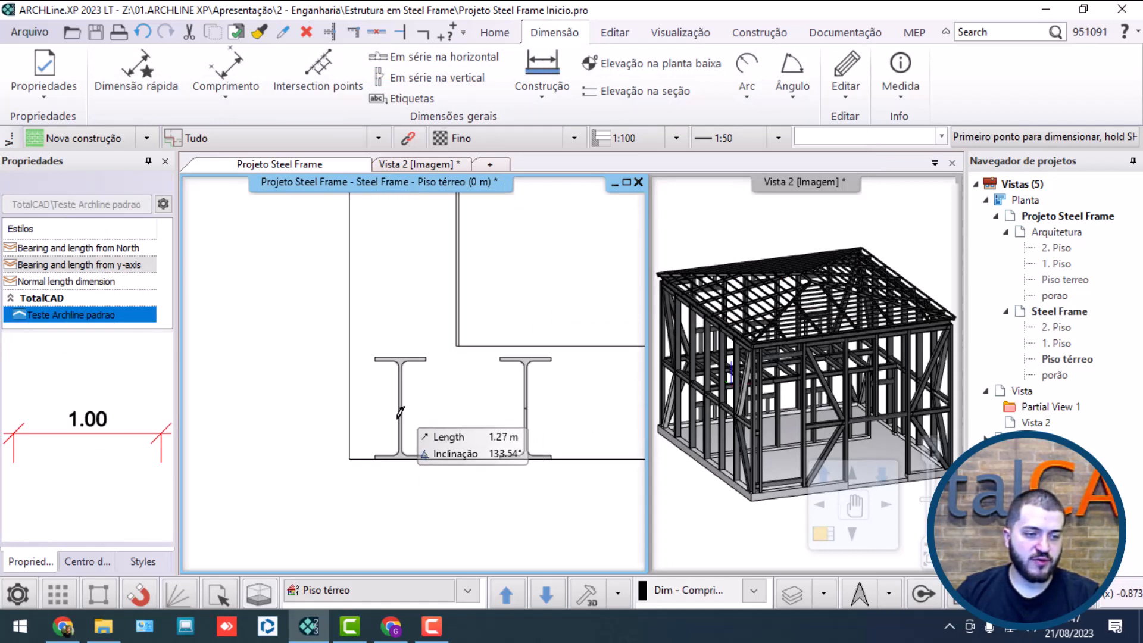
left_click(400, 412)
scroll(400, 412, "up", 3)
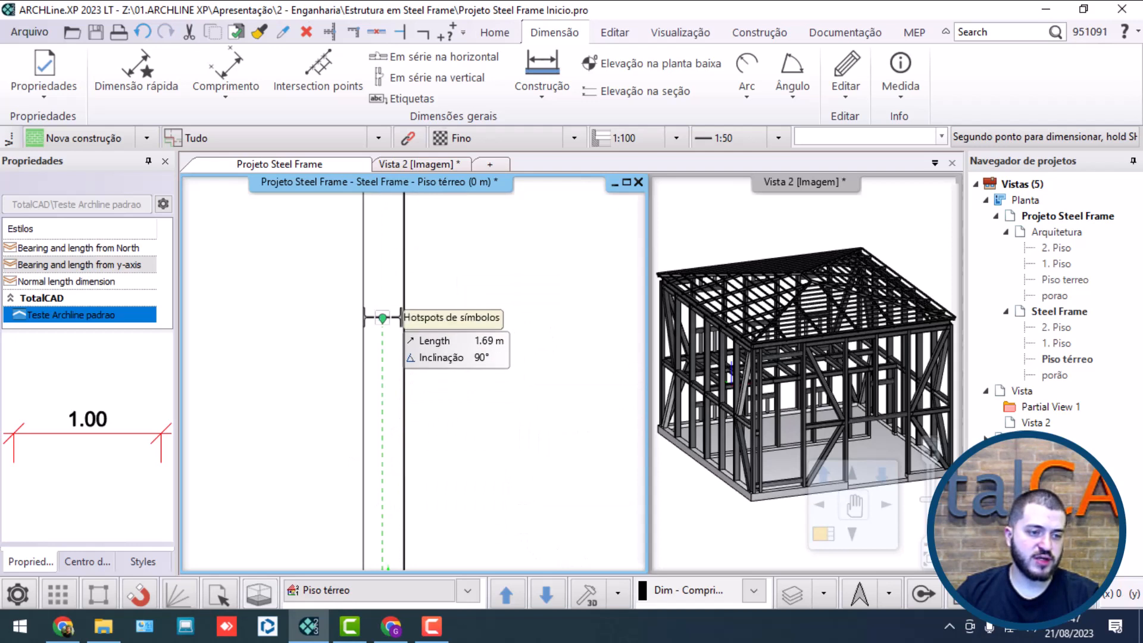
left_click(382, 318)
scroll(415, 373, "down", 2)
left_click(346, 389)
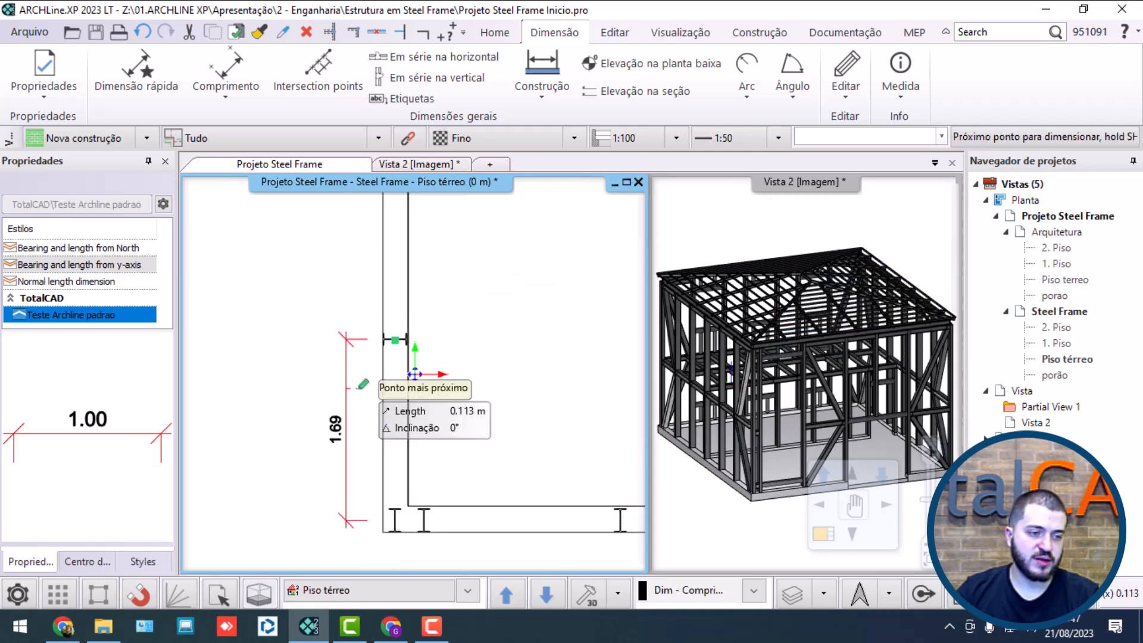
Step: Continue the vertical chain dimension column by column along the left wall up to the upper corner column and finish it
middle_click_drag(399, 215, 408, 430)
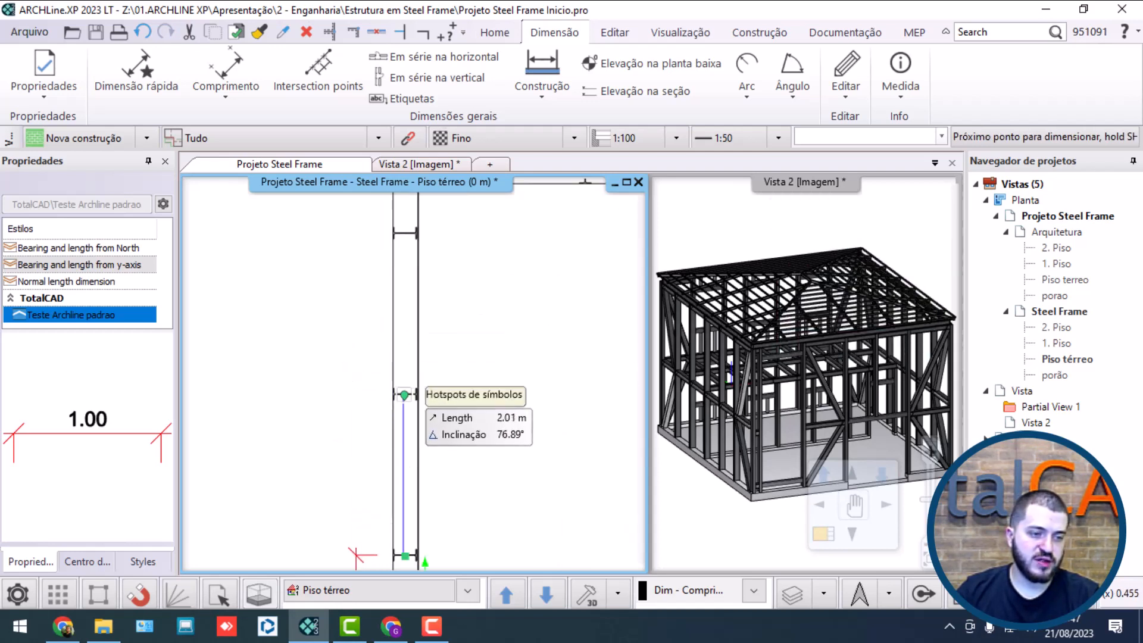
left_click(404, 395)
left_click(404, 233)
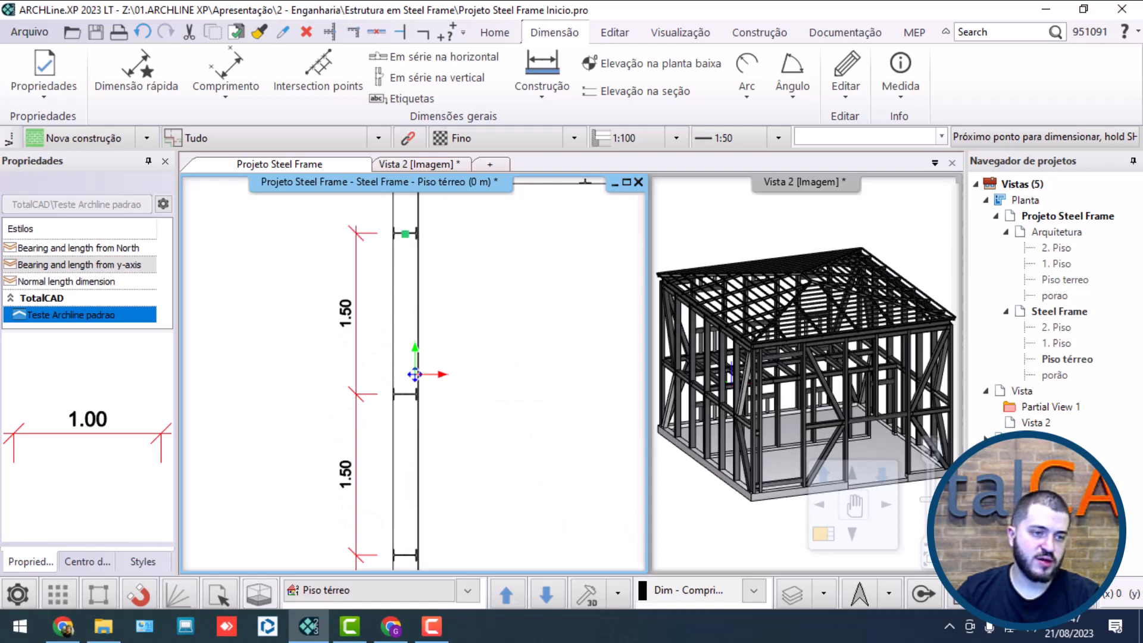
middle_click_drag(416, 205, 412, 409)
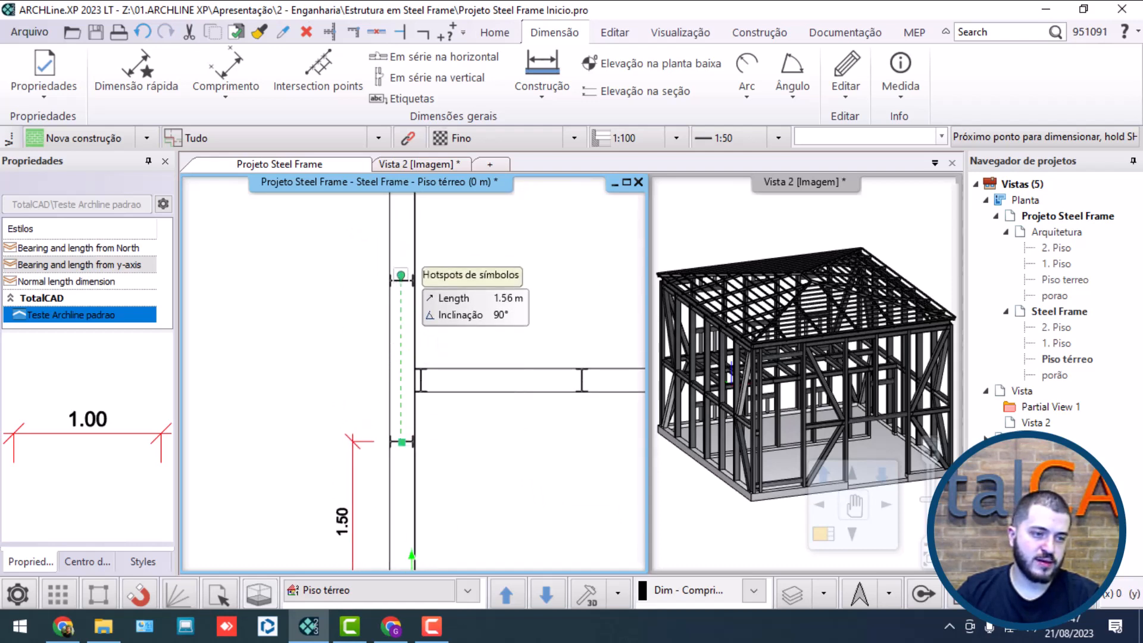
left_click(401, 280)
middle_click_drag(411, 250, 382, 383)
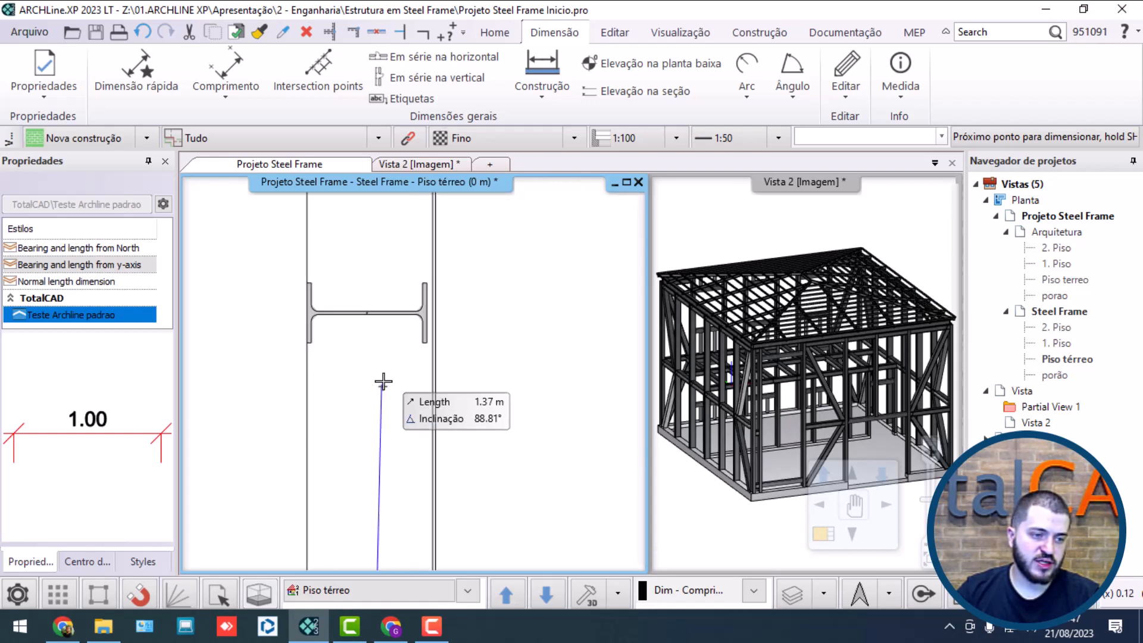
scroll(415, 434, "down", 8)
middle_click_drag(414, 236, 402, 346)
scroll(402, 347, "up", 7)
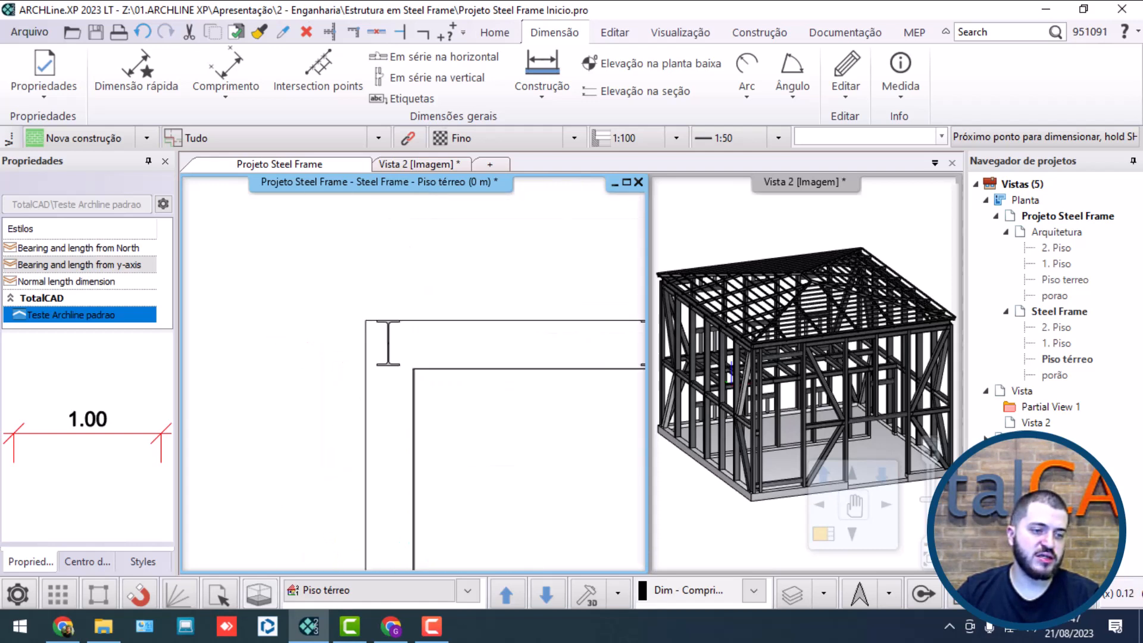
left_click(374, 339)
scroll(414, 374, "down", 10)
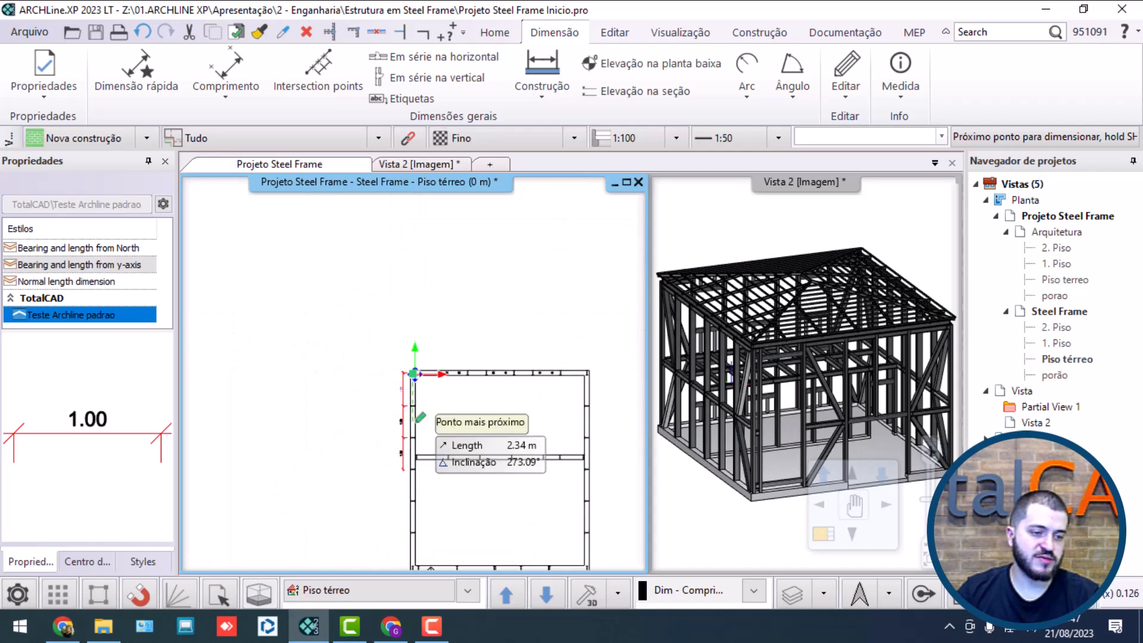
key("Escape")
Step: Start a horizontal chain dimension above the upper wall, from the left corner column's center to the next I-column's center
scroll(453, 440, "up", 6)
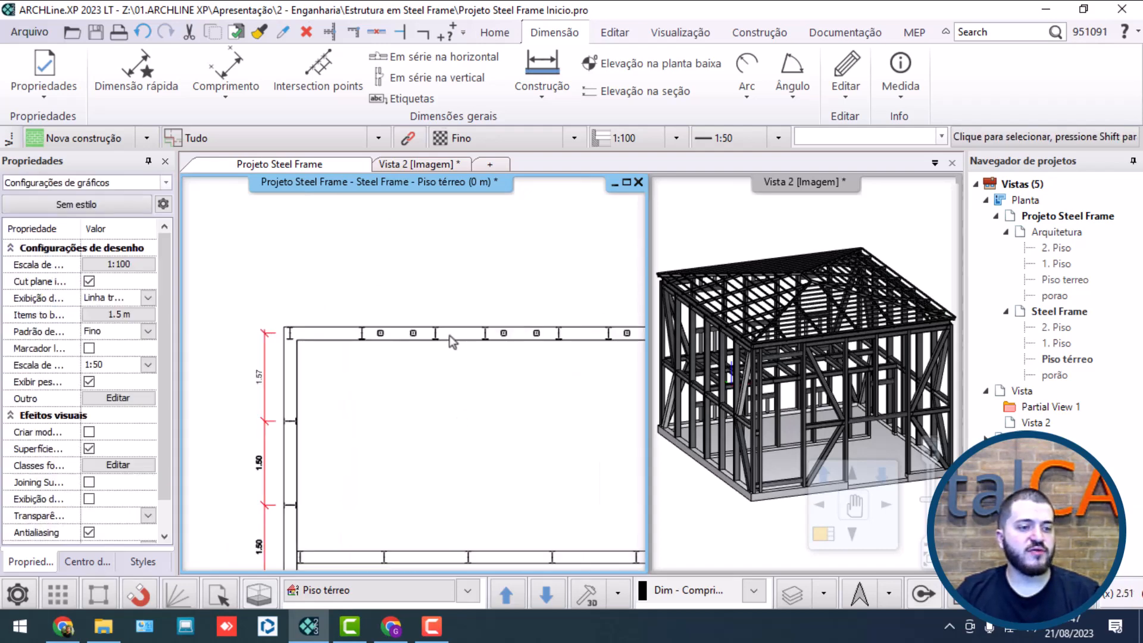
left_click(409, 59)
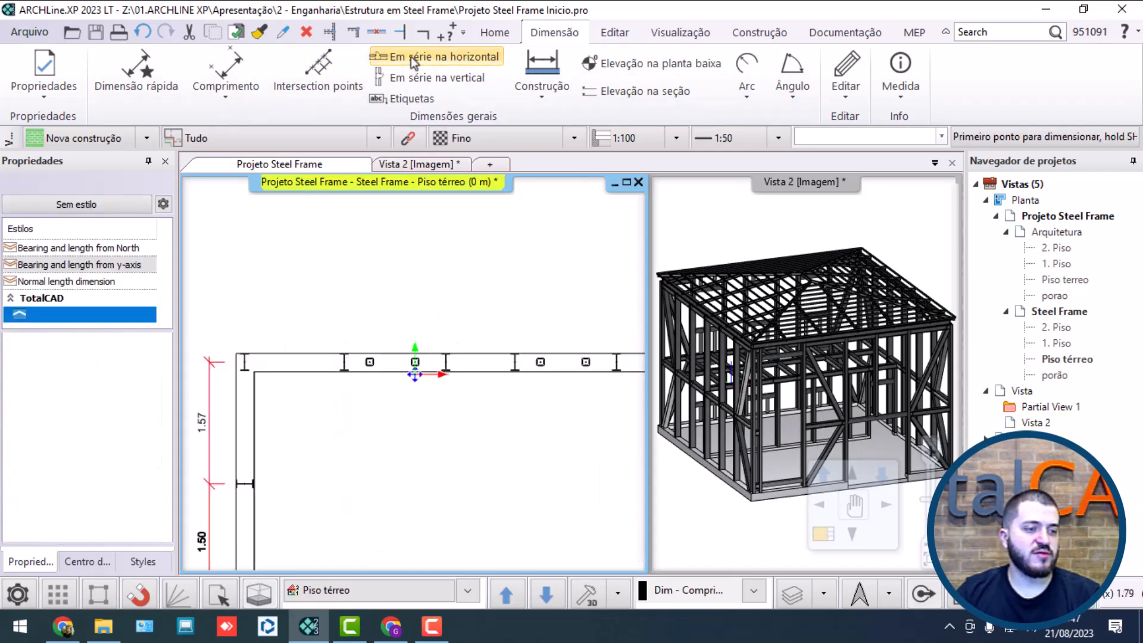
scroll(384, 374, "up", 4)
left_click(368, 374)
scroll(488, 333, "down", 3)
middle_click_drag(597, 338, 455, 340)
left_click(488, 360)
left_click(793, 343)
scroll(464, 298, "up", 4)
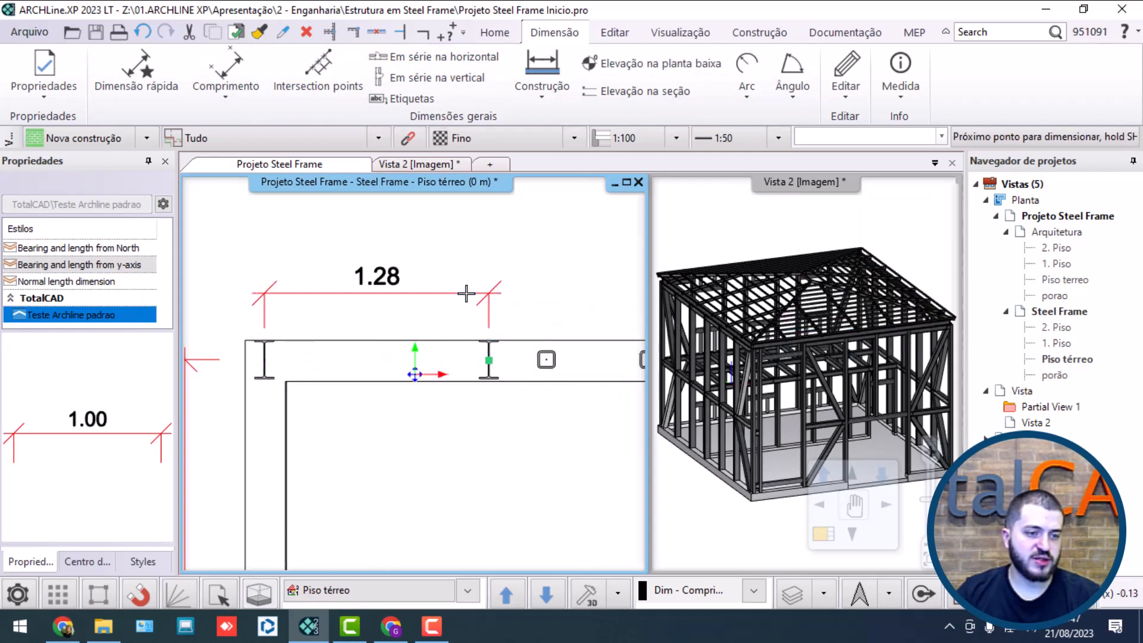
Step: Continue the horizontal chain through the remaining I-columns of the upper wall to the right corner column and finish it
left_click(308, 325)
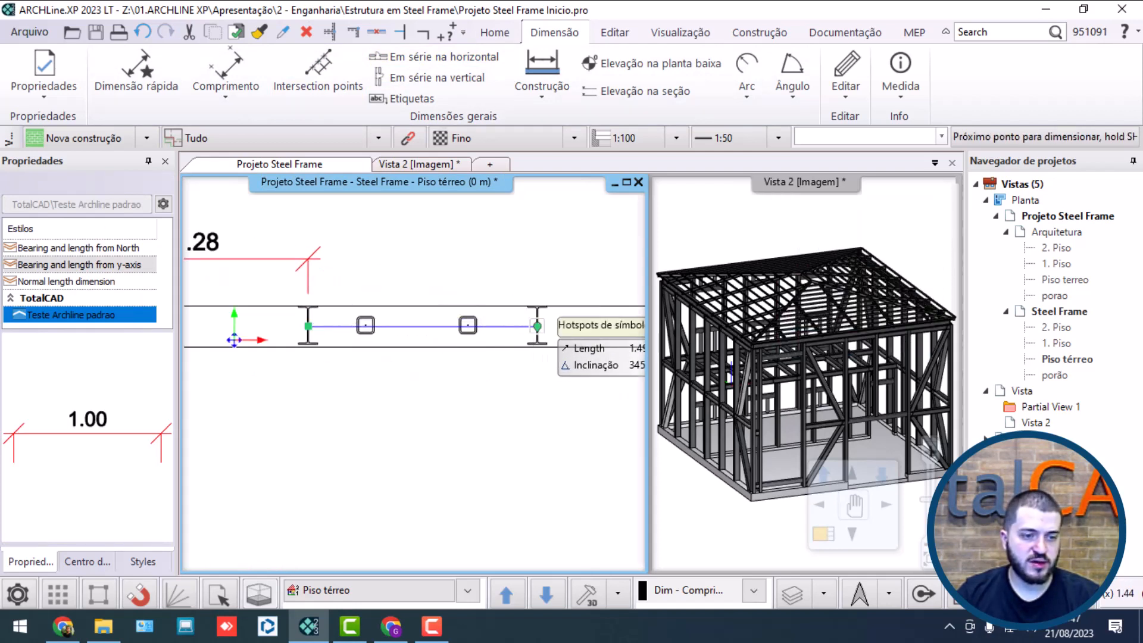
left_click(536, 326)
middle_click_drag(537, 326, 302, 317)
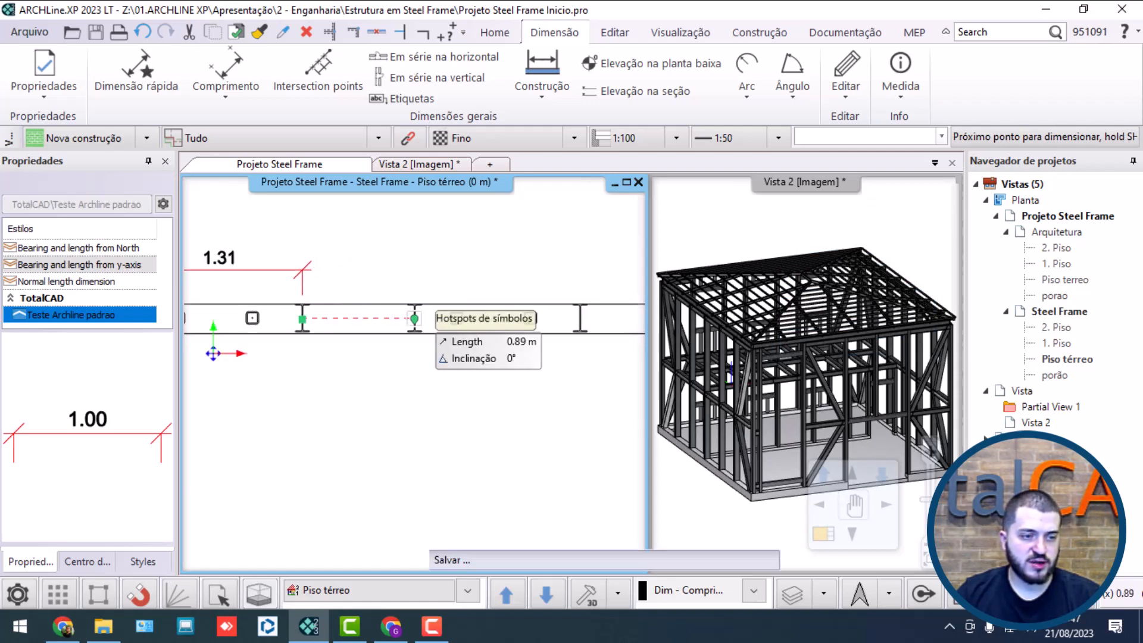
left_click(415, 319)
left_click(580, 318)
middle_click_drag(579, 318, 327, 312)
left_click(439, 313)
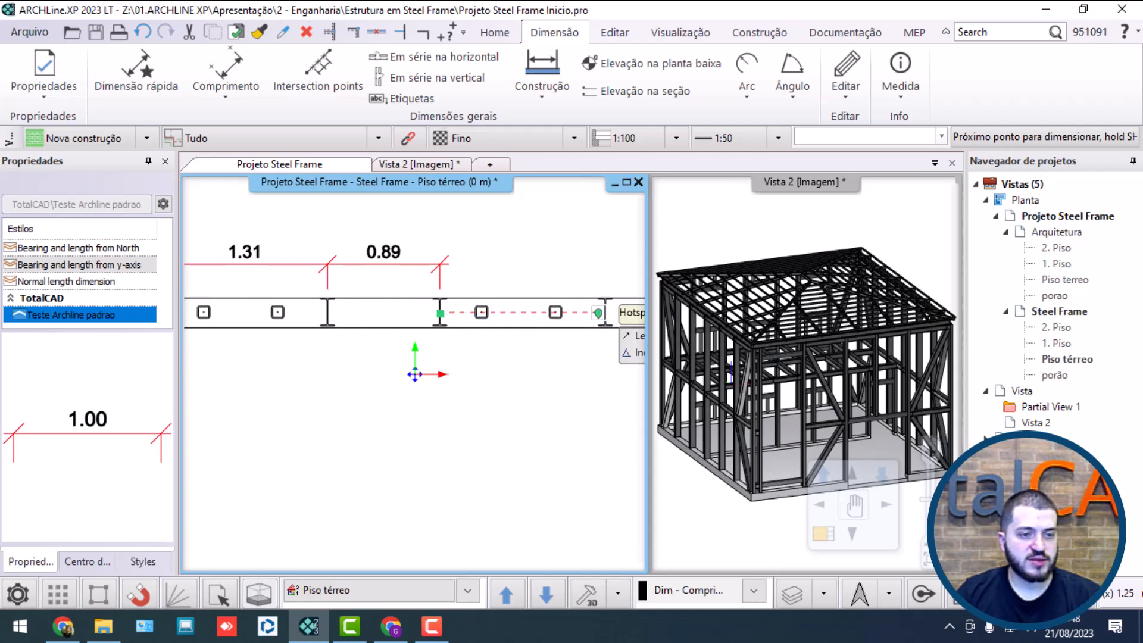
left_click(605, 312)
middle_click_drag(604, 312, 369, 320)
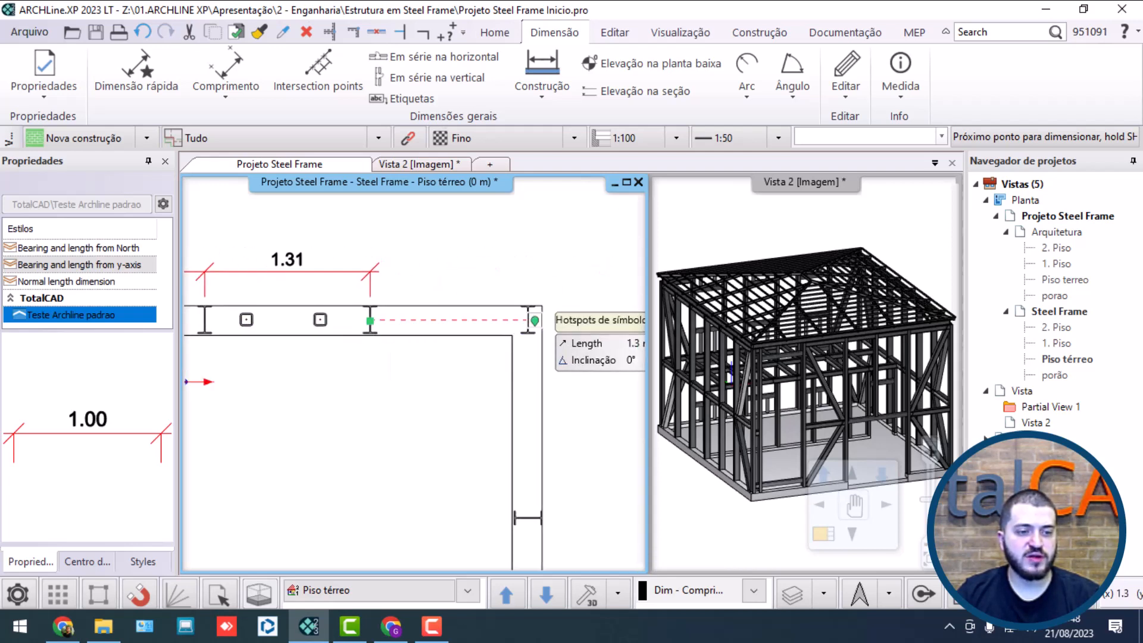
left_click(527, 320)
scroll(524, 321, "down", 5)
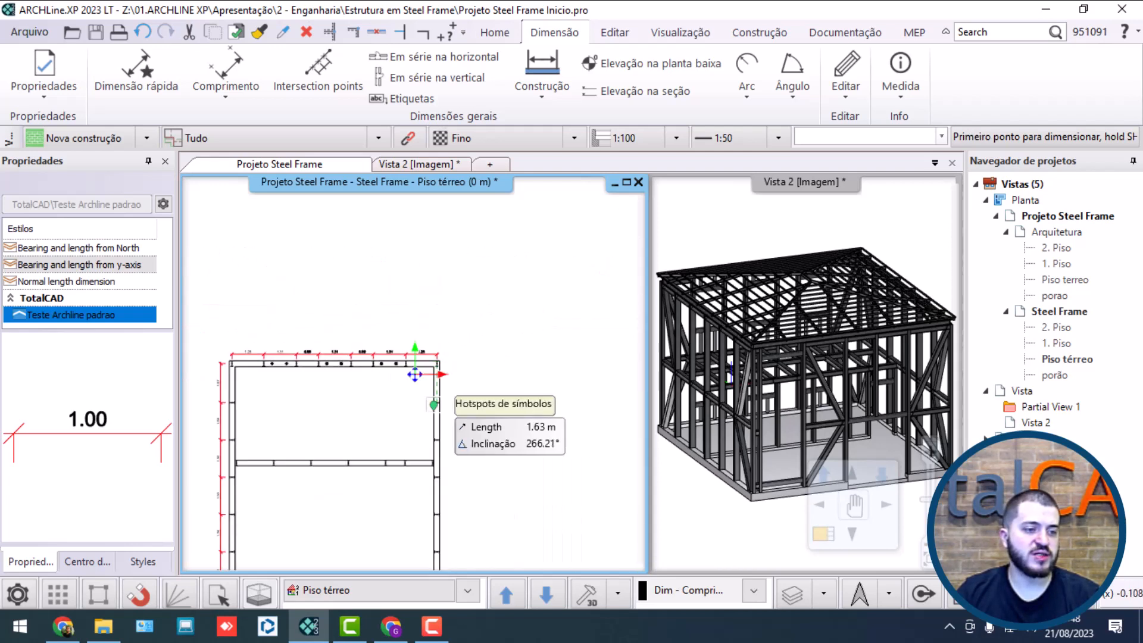
key("Escape")
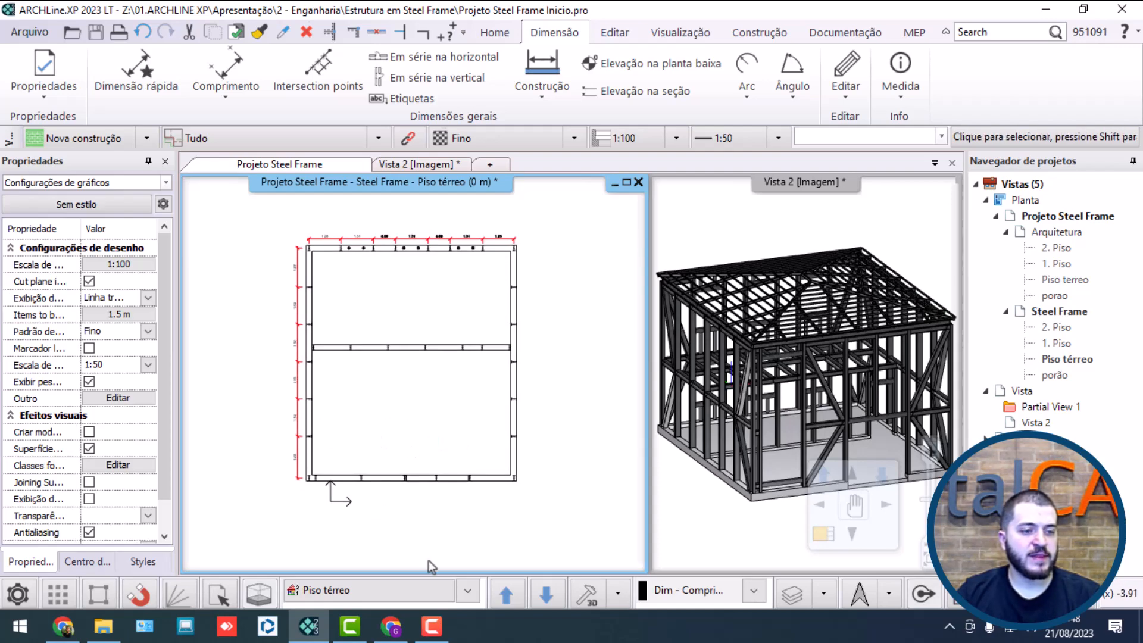
Step: Start a horizontal chain dimension below the lower wall, between the centers of the two adjacent columns at its left corner
left_click(437, 61)
scroll(334, 333, "up", 8)
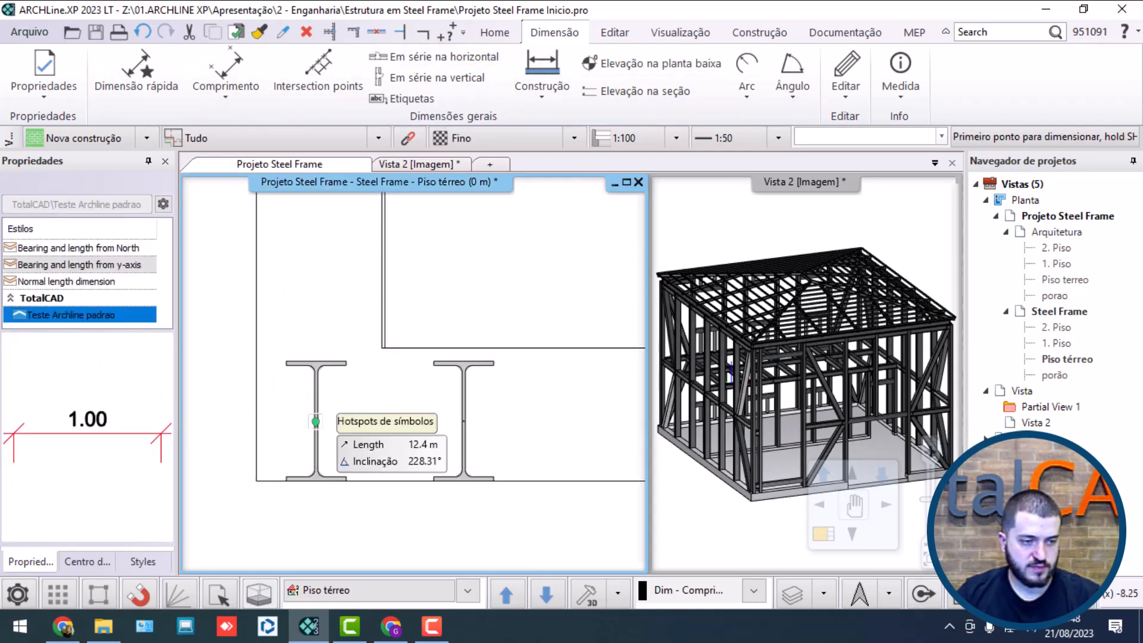
left_click(316, 421)
left_click(463, 422)
scroll(464, 419, "down", 2)
middle_click_drag(431, 444, 432, 350)
left_click(416, 370)
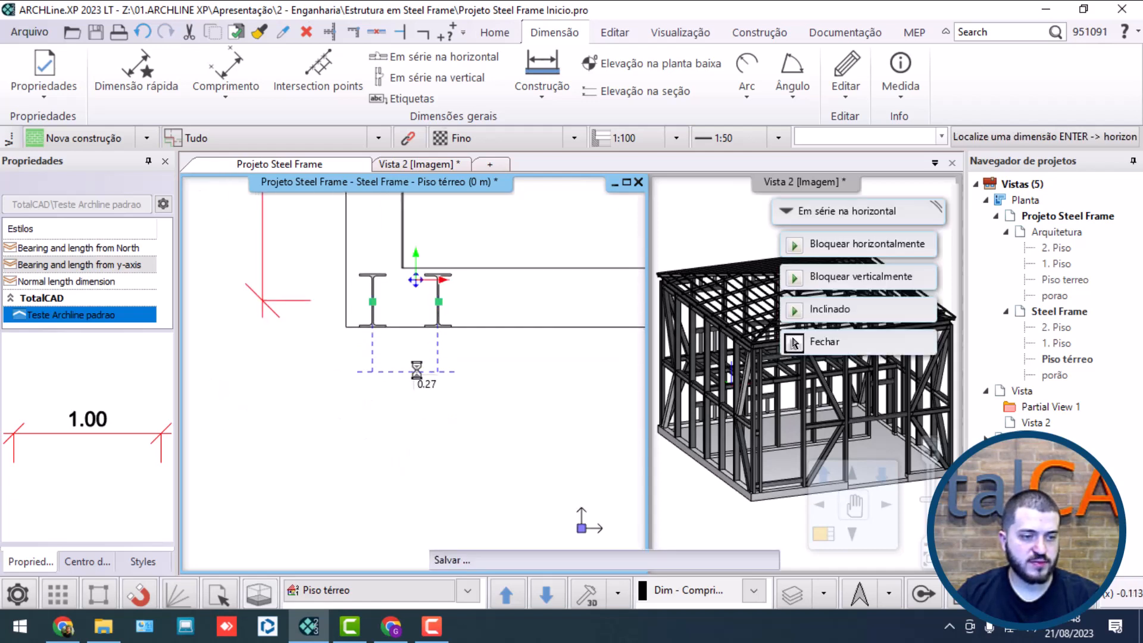
Step: Place the horizontal chain dimension below the lower wall and continue it through the next three I-columns
scroll(557, 349, "down", 2)
middle_click_drag(557, 349, 247, 370)
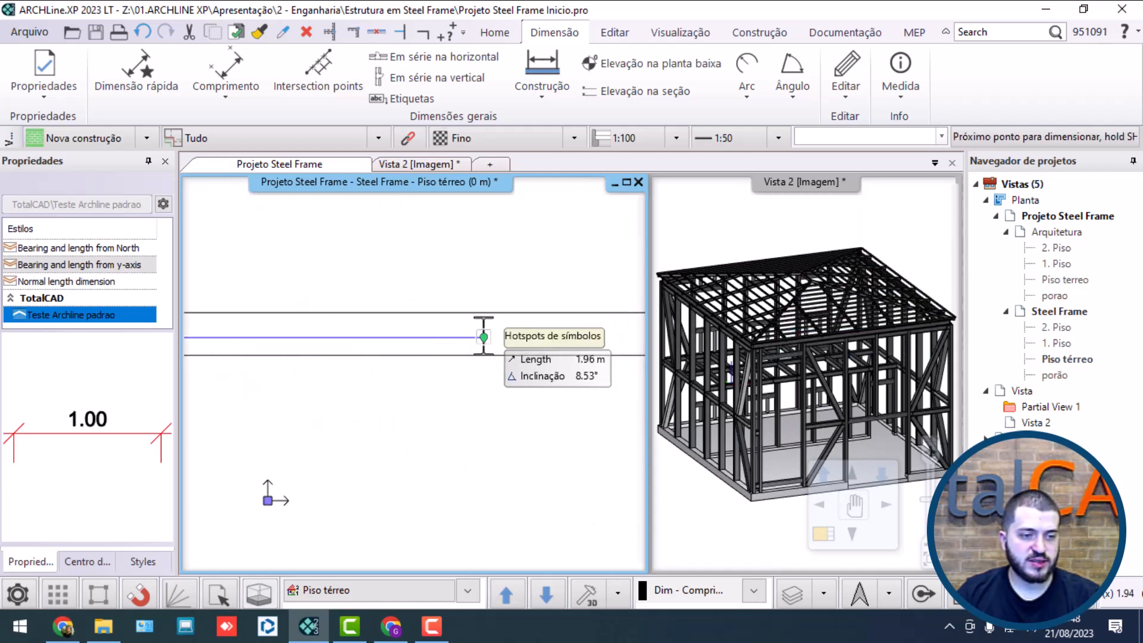
left_click(484, 334)
scroll(483, 328, "down", 3)
middle_click_drag(483, 328, 216, 342)
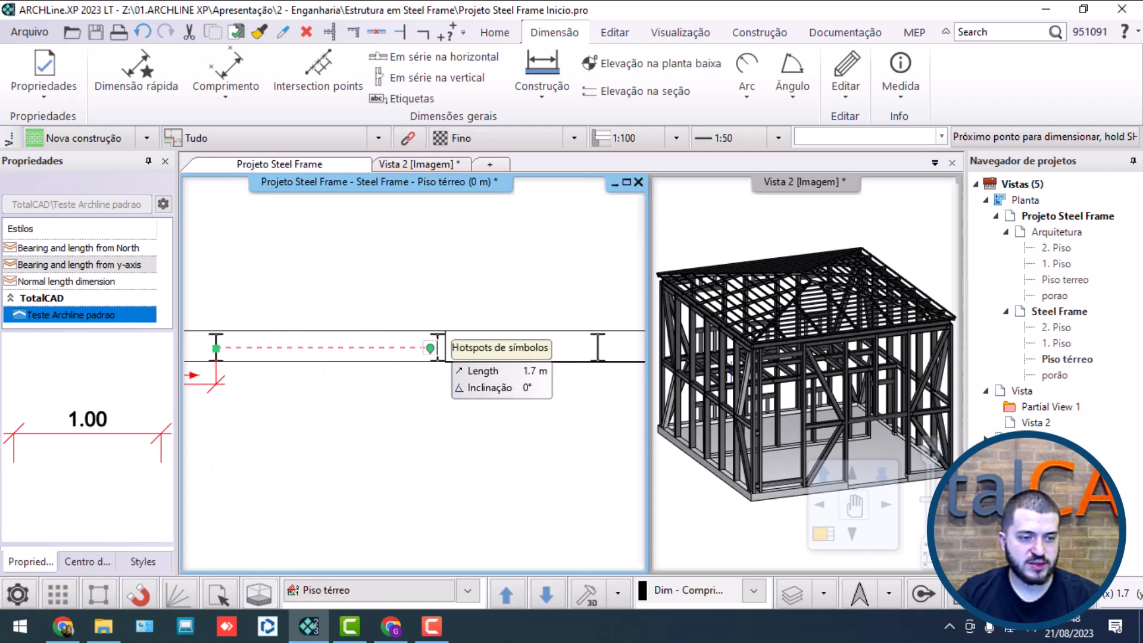
left_click(430, 348)
middle_click_drag(416, 375, 276, 373)
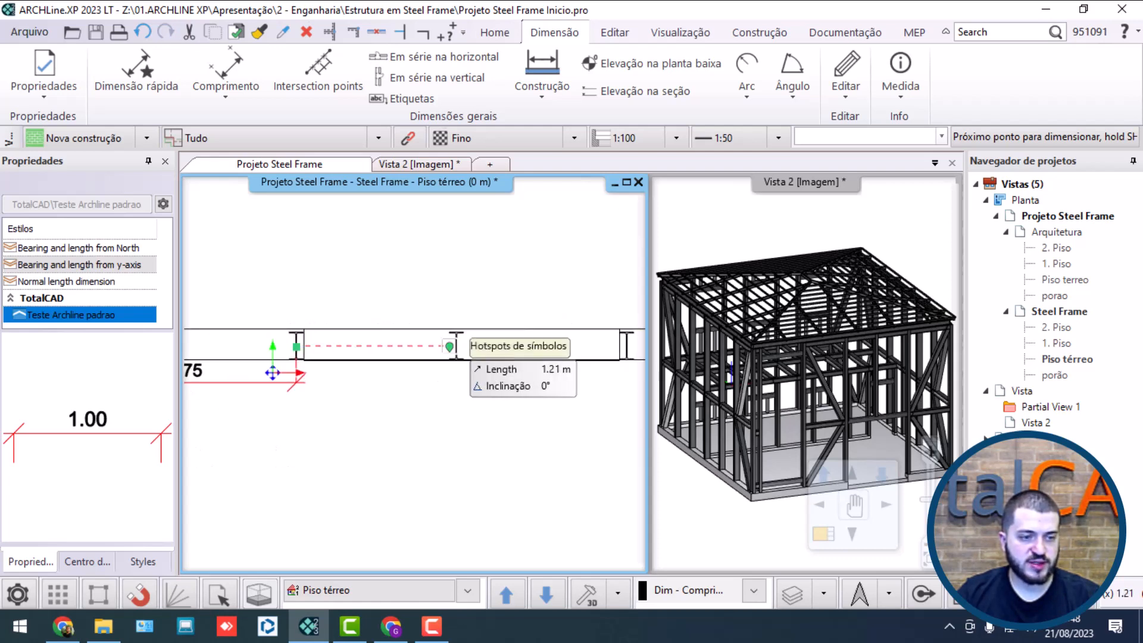
left_click(455, 345)
Step: Extend the lower wall's horizontal chain through the remaining I-columns to the right corner column and finish it
middle_click_drag(492, 339, 251, 311)
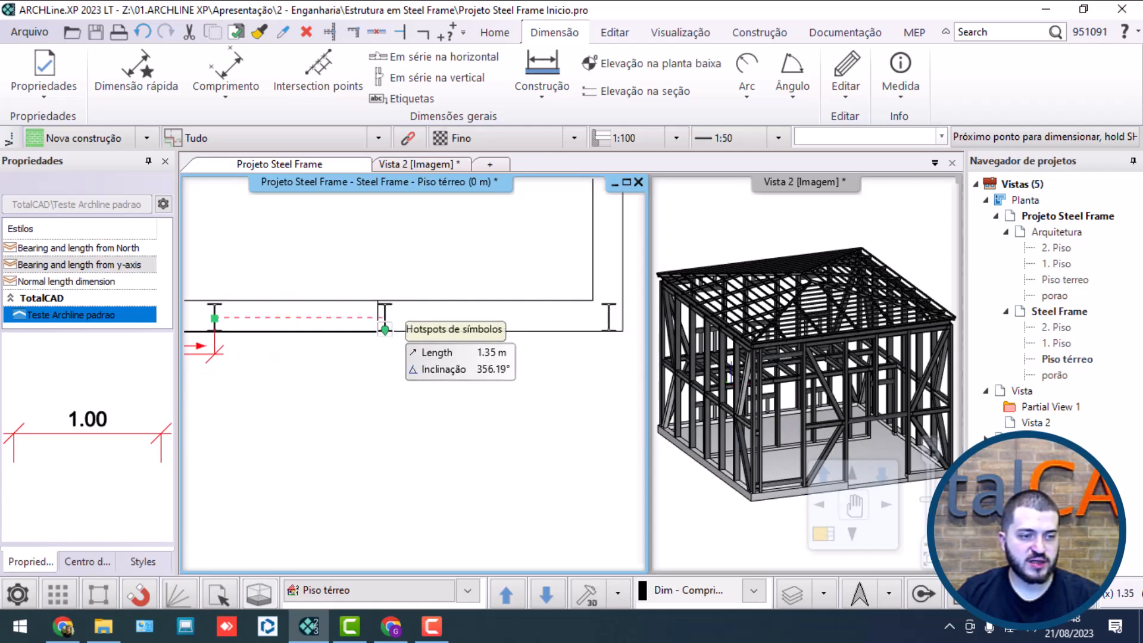
left_click(384, 317)
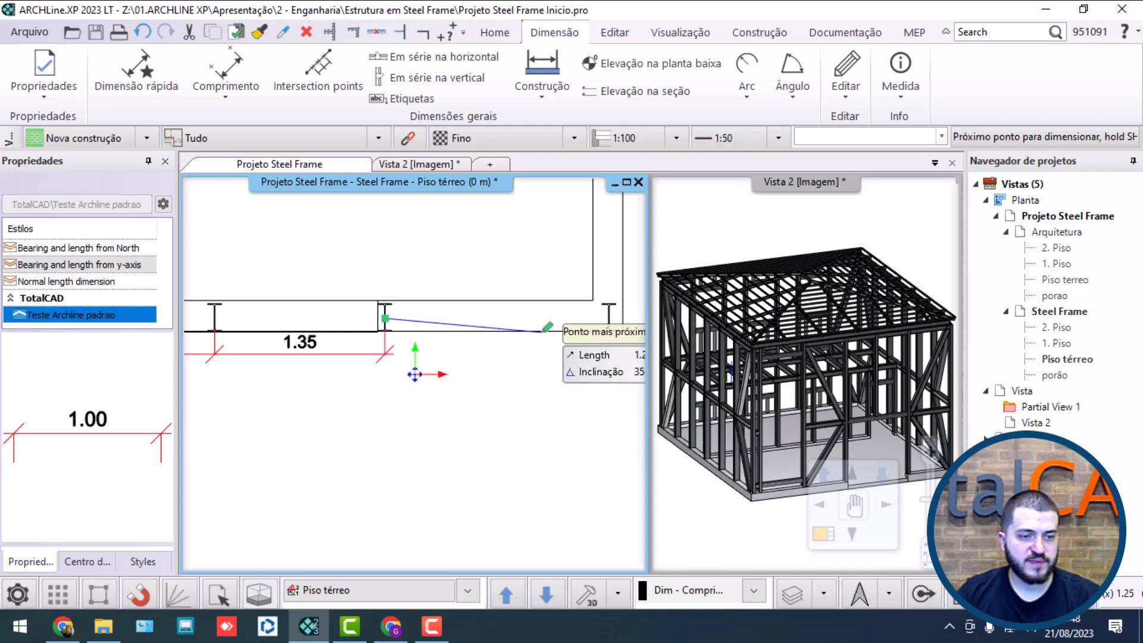
left_click(608, 318)
scroll(441, 350, "down", 5)
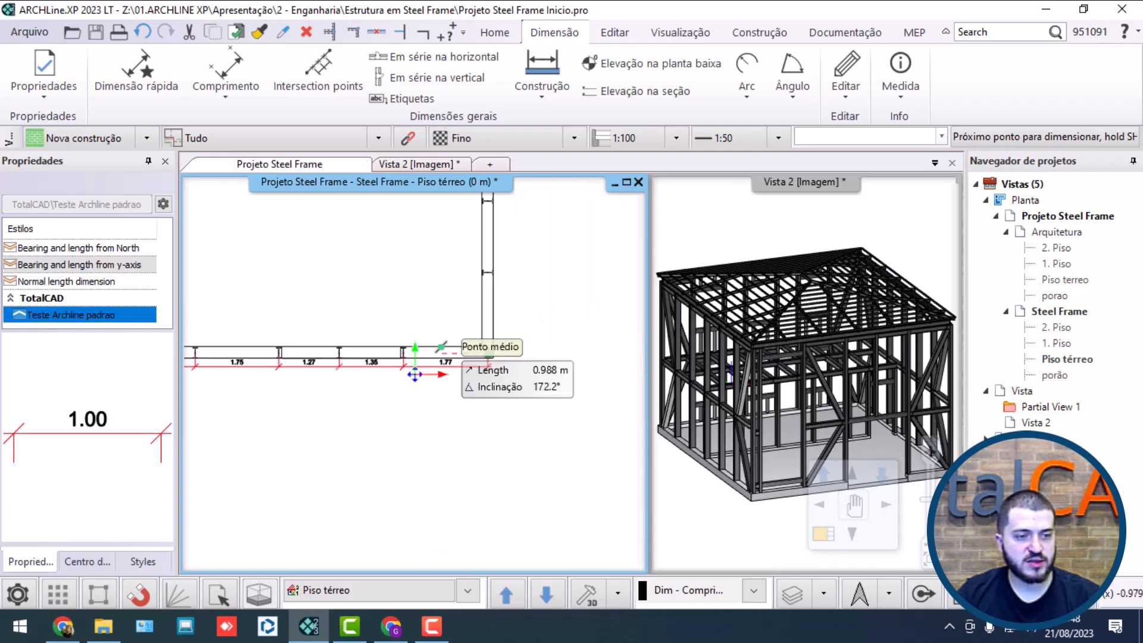
key("Escape")
middle_click_drag(444, 349, 423, 425)
key("Escape")
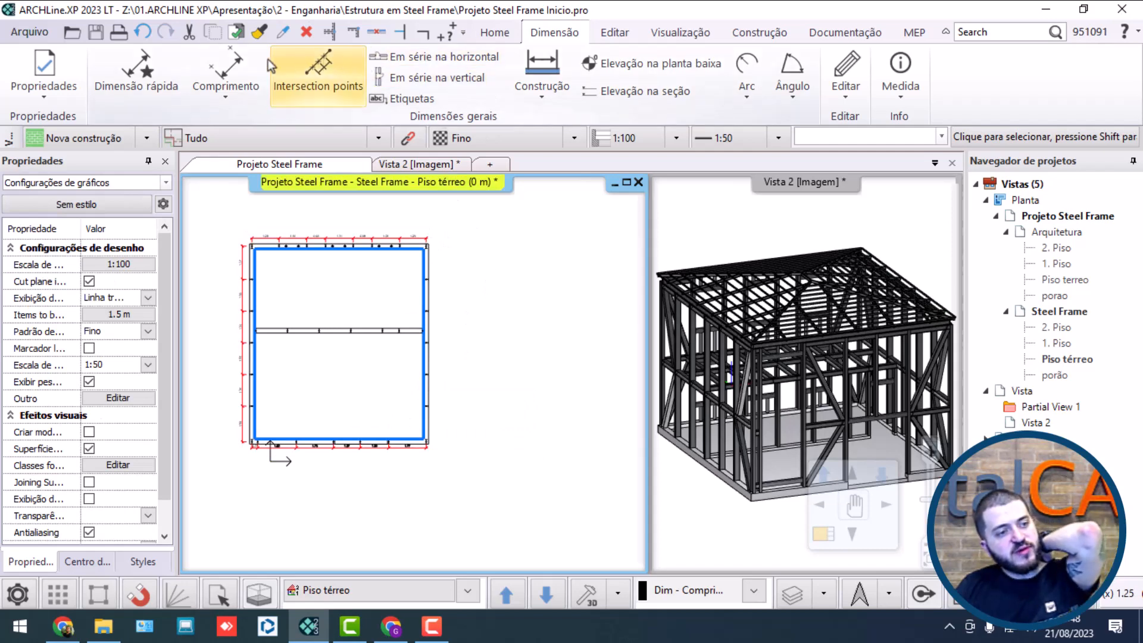
Step: Try to dimension between an upper-wall I-column and a middle-wall I-column with the horizontal chain dimension
left_click(406, 59)
scroll(369, 321, "up", 4)
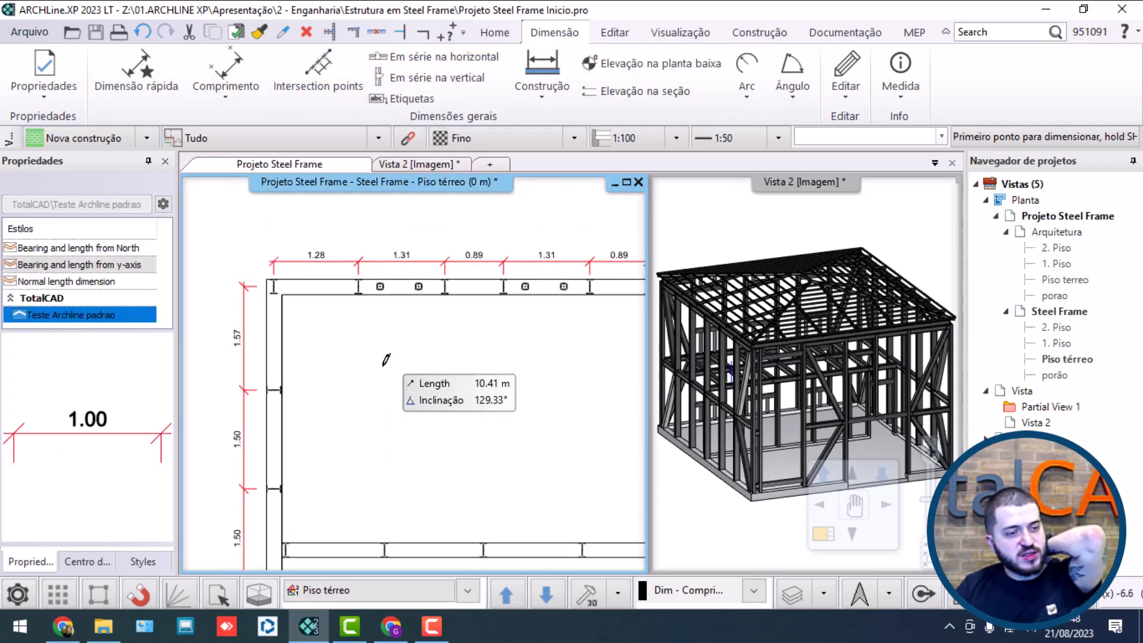
scroll(366, 323, "up", 4)
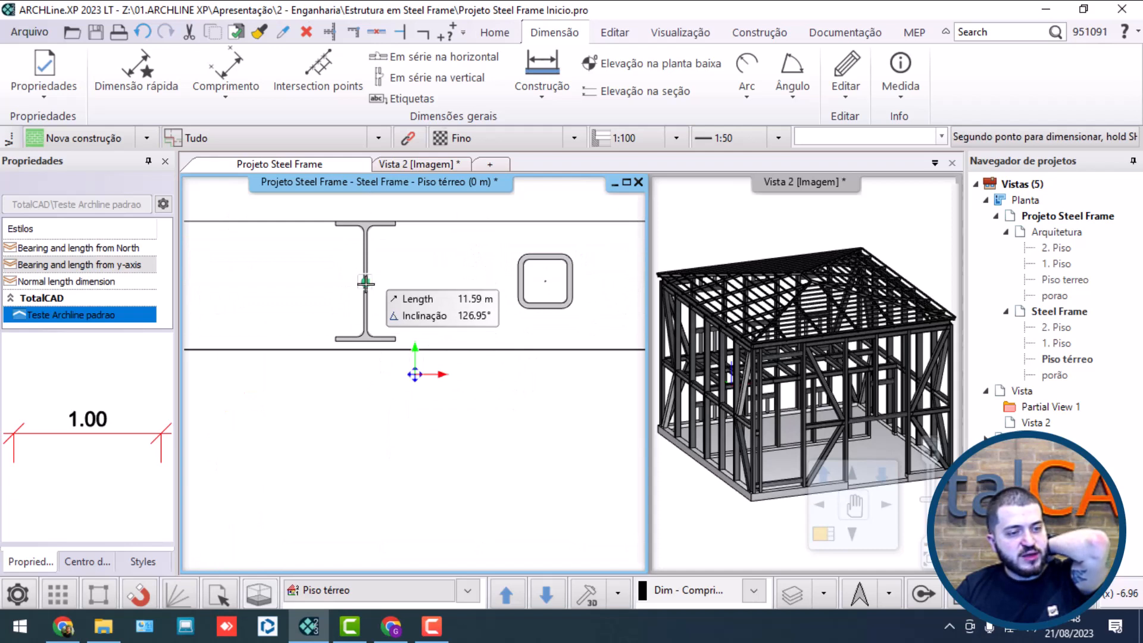
scroll(366, 283, "down", 5)
middle_click_drag(365, 506, 461, 232)
middle_click_drag(455, 440, 446, 277)
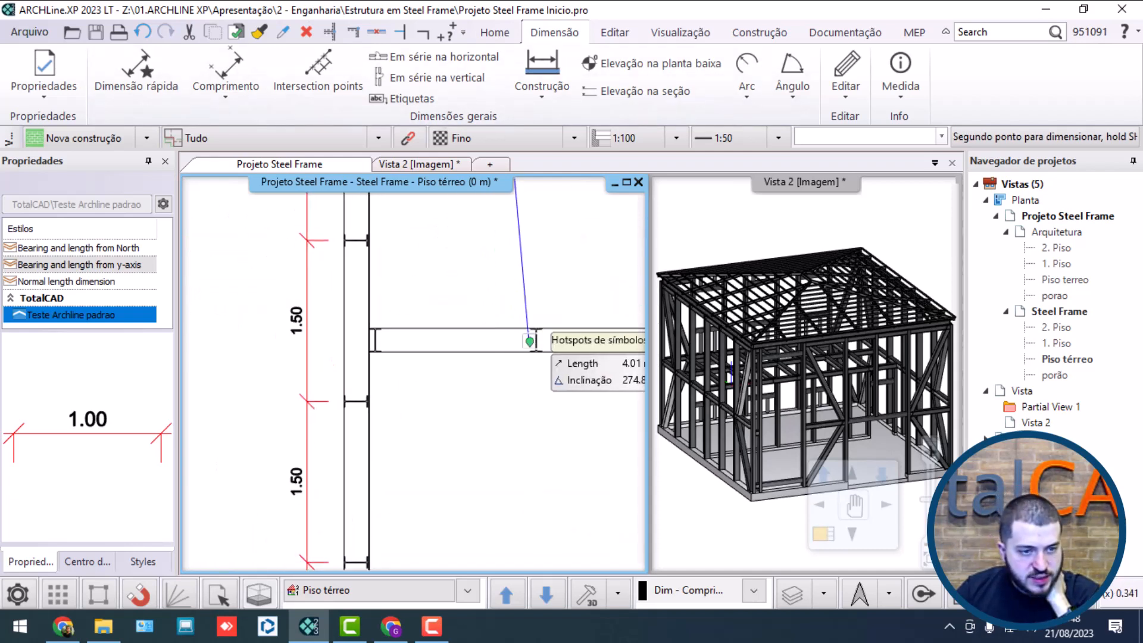
left_click(536, 341)
scroll(458, 318, "down", 5)
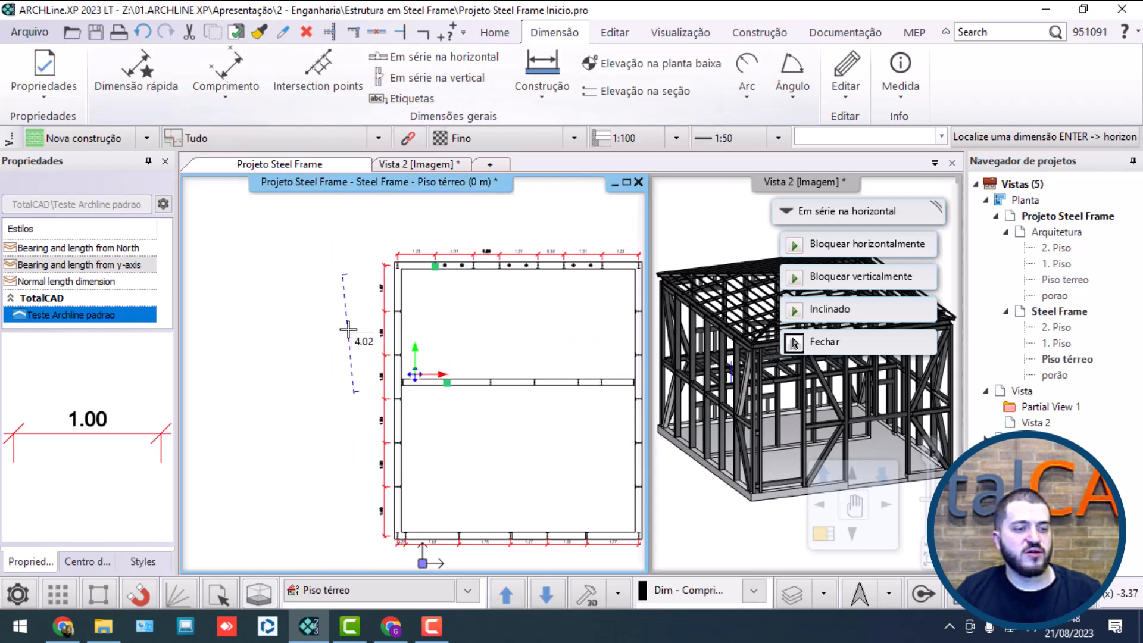
key("Escape")
Step: Delete the slanted dimension running between the upper and middle walls
left_click(398, 81)
scroll(599, 418, "up", 3)
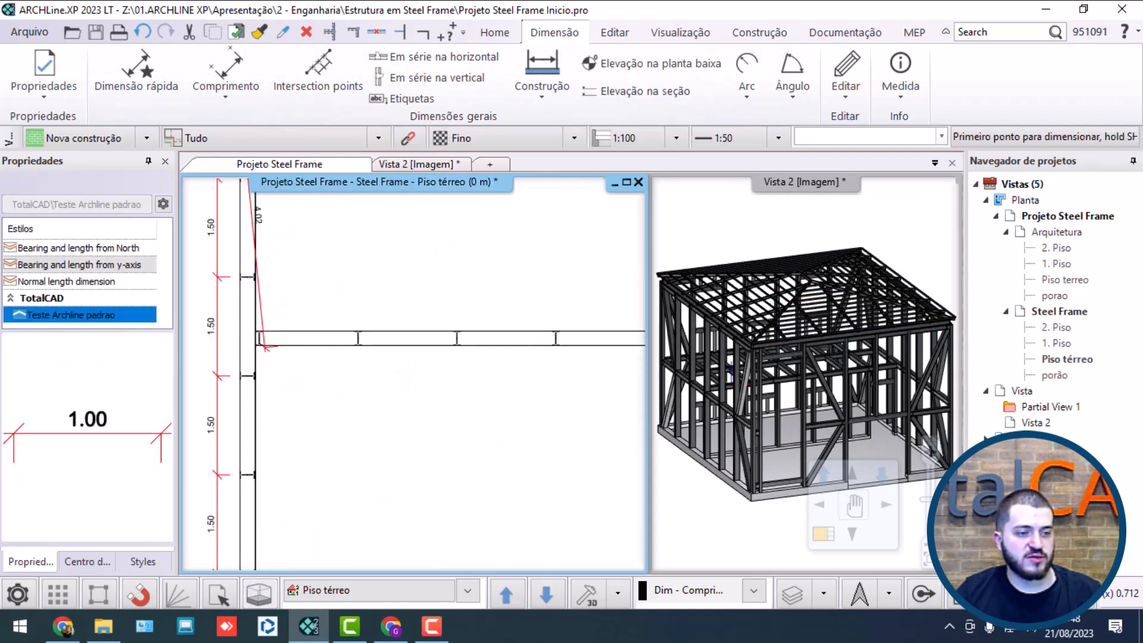
scroll(357, 330, "up", 3)
scroll(375, 357, "down", 1)
middle_click_drag(375, 357, 516, 385)
key("Escape")
left_click(312, 366)
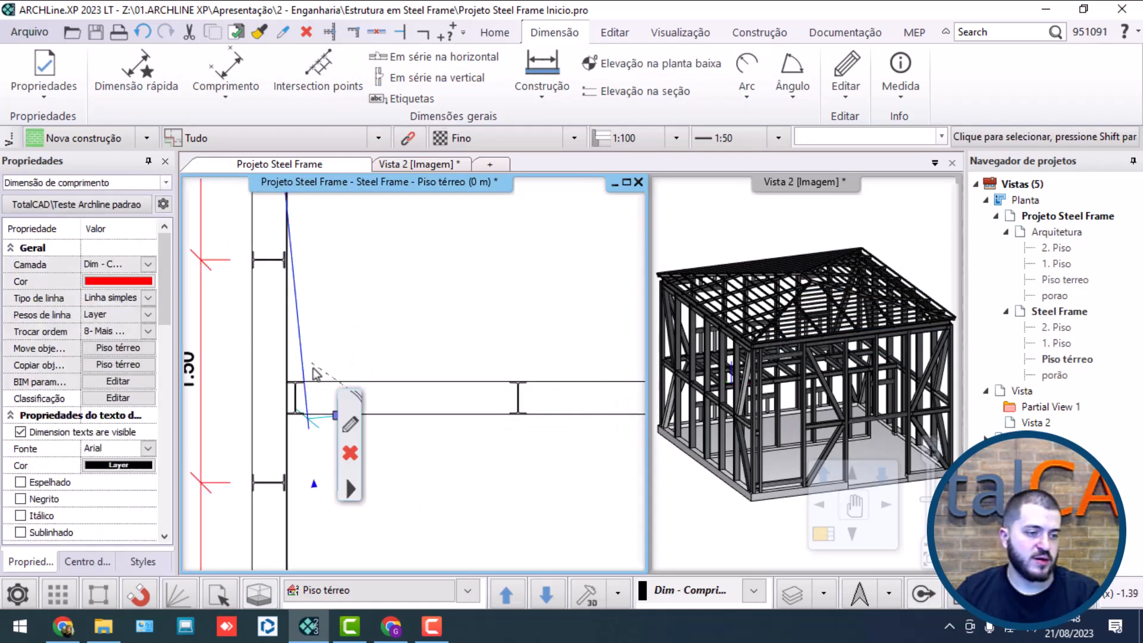
key("Escape")
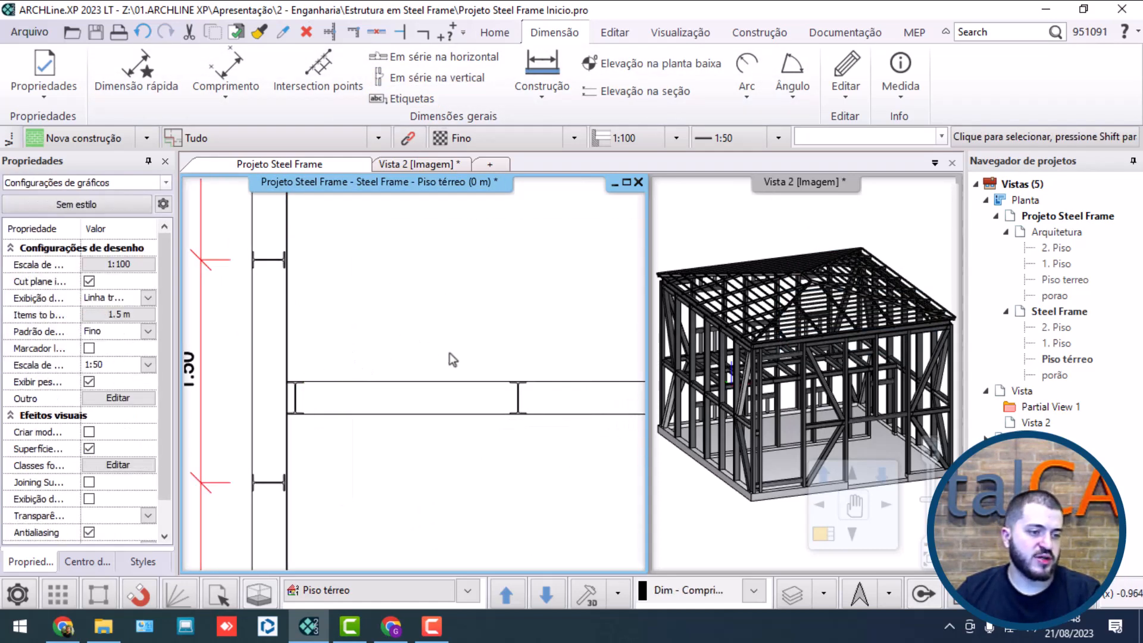
Step: Add a vertical dimension from the middle wall's left column to the upper wall's column line, outside the left wall's column chain
left_click(430, 77)
left_click(295, 399)
scroll(357, 280, "down", 2)
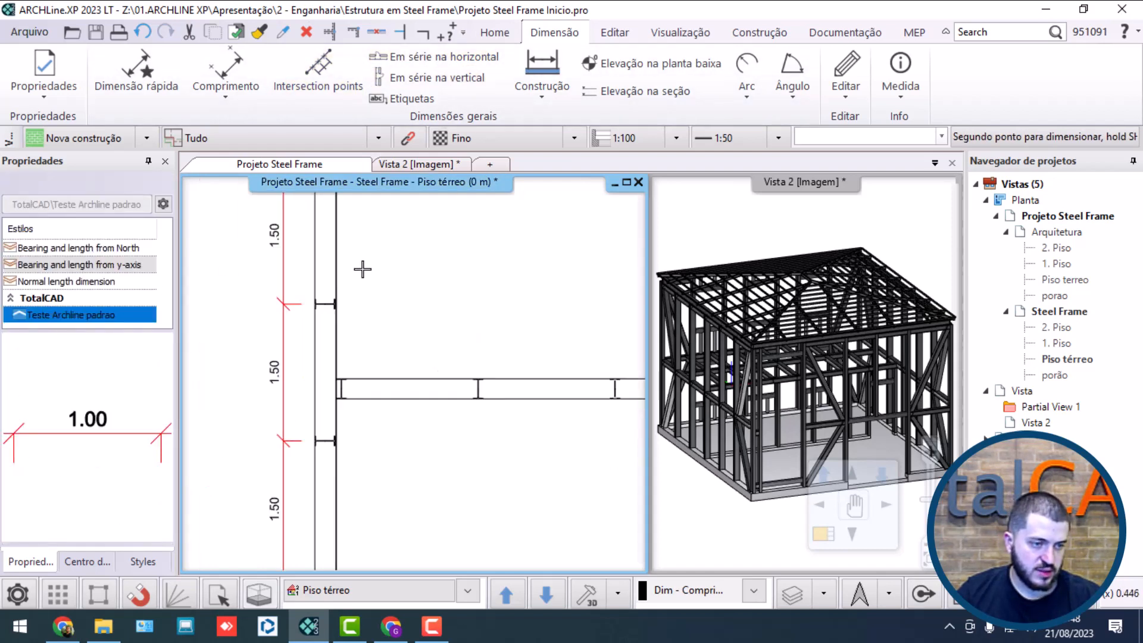
middle_click_drag(362, 267, 370, 464)
middle_click_drag(392, 280, 392, 389)
left_click(355, 379)
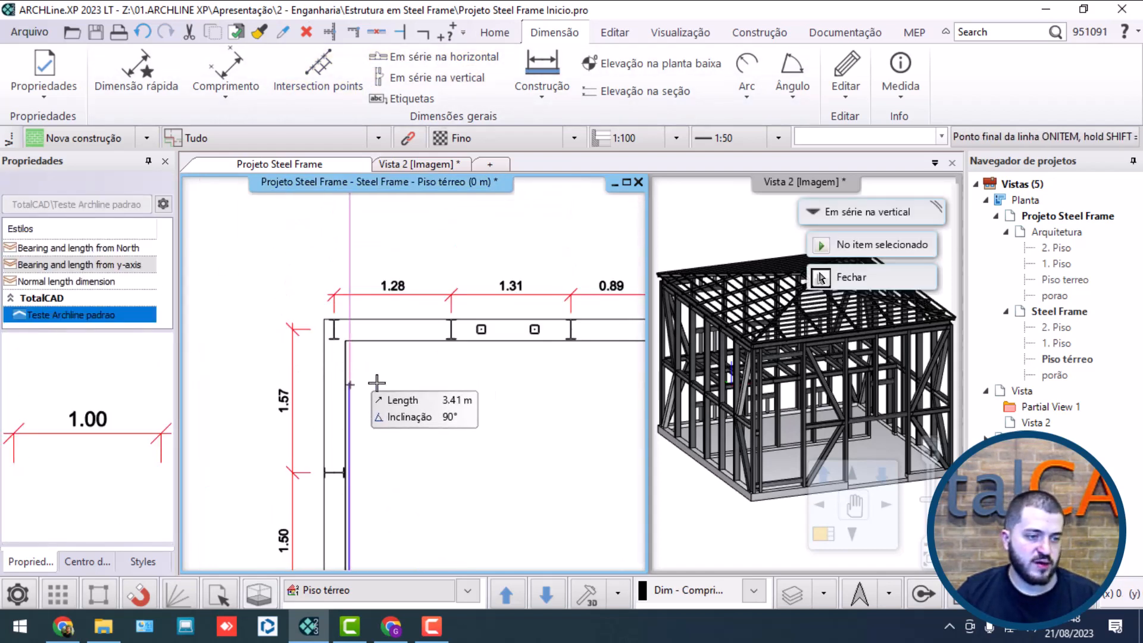
scroll(387, 340, "up", 3)
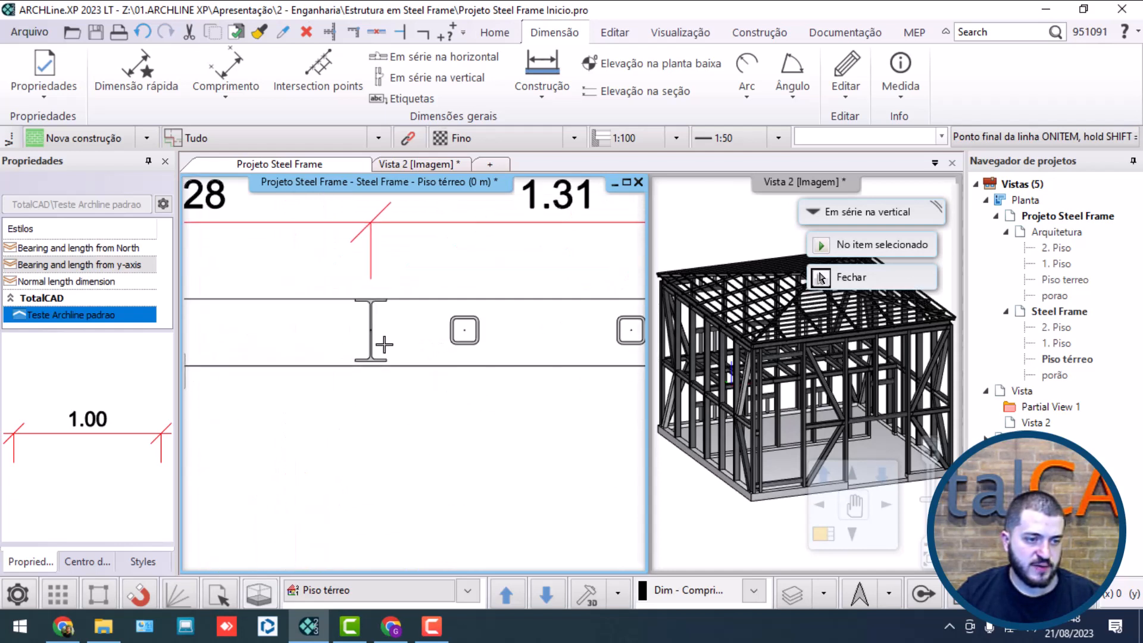
left_click(371, 332)
scroll(369, 333, "down", 3)
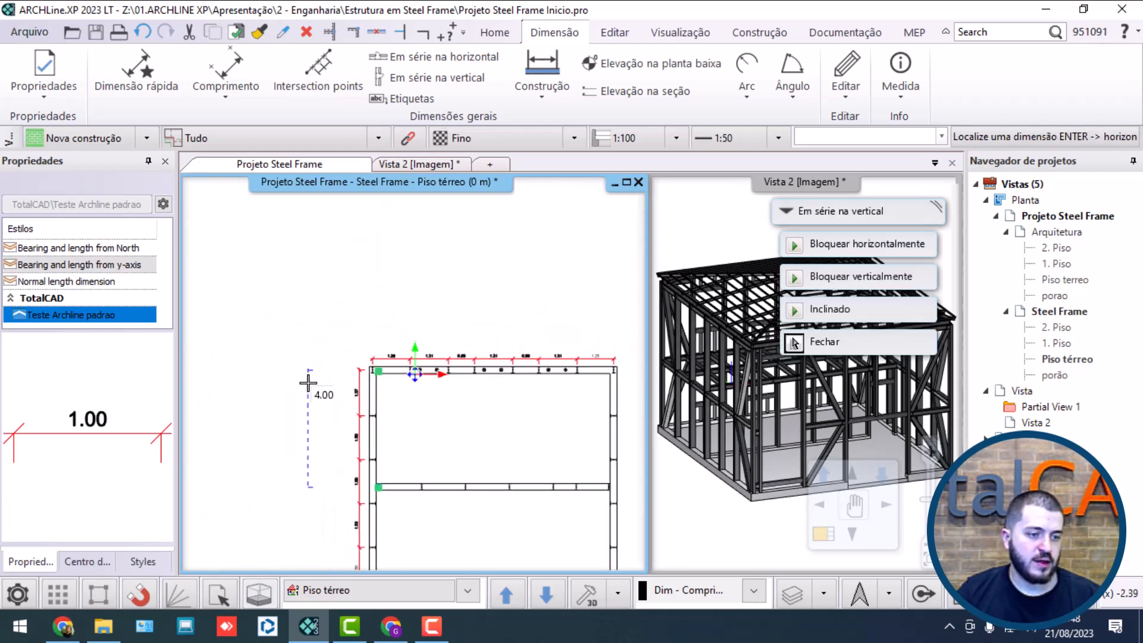
left_click(340, 388)
Step: Add a vertical dimension from the middle wall's left column to the lower wall's column line, outside the left wall's chain, and finish it
middle_click_drag(390, 473, 413, 321)
scroll(461, 333, "up", 5)
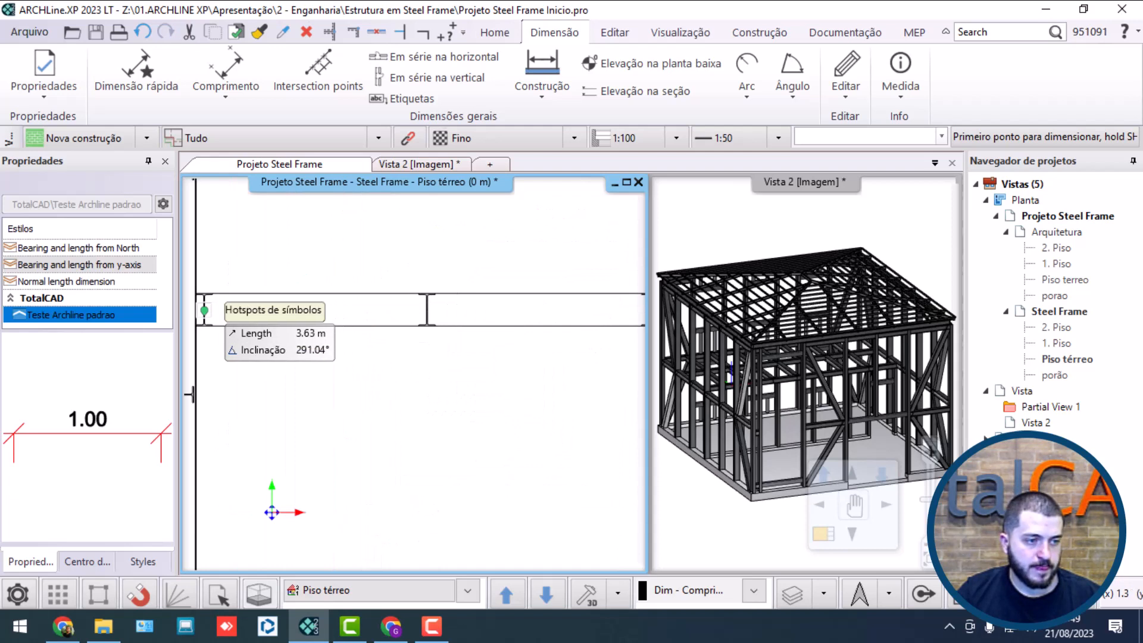
left_click(204, 310)
scroll(262, 434, "down", 2)
middle_click_drag(268, 450, 375, 262)
middle_click_drag(429, 439, 403, 223)
left_click(304, 415)
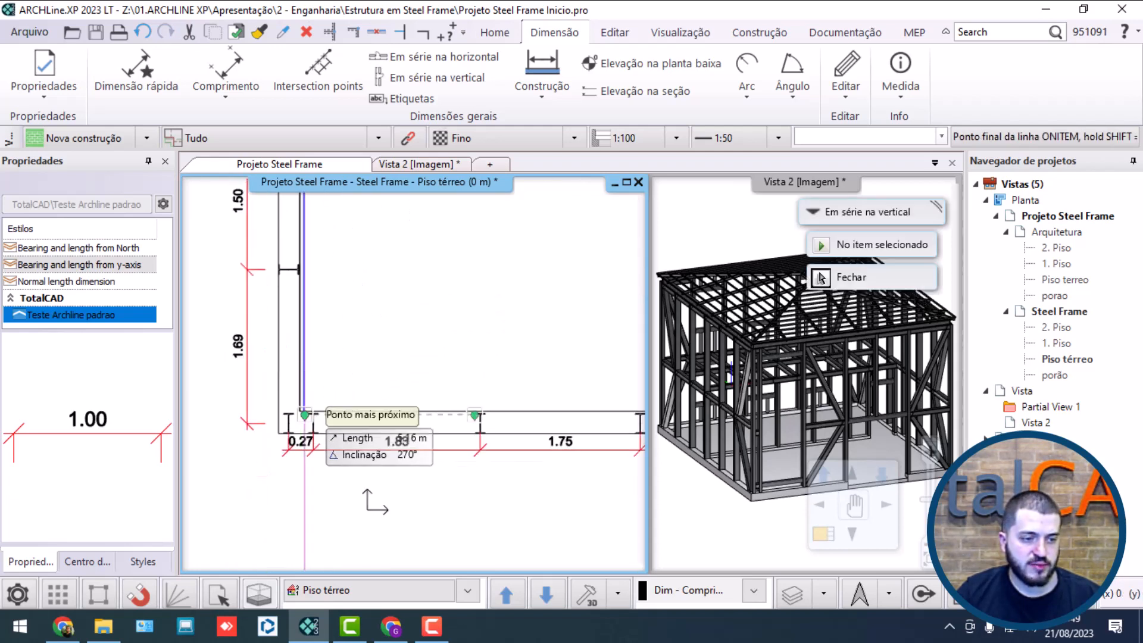
scroll(498, 432, "up", 5)
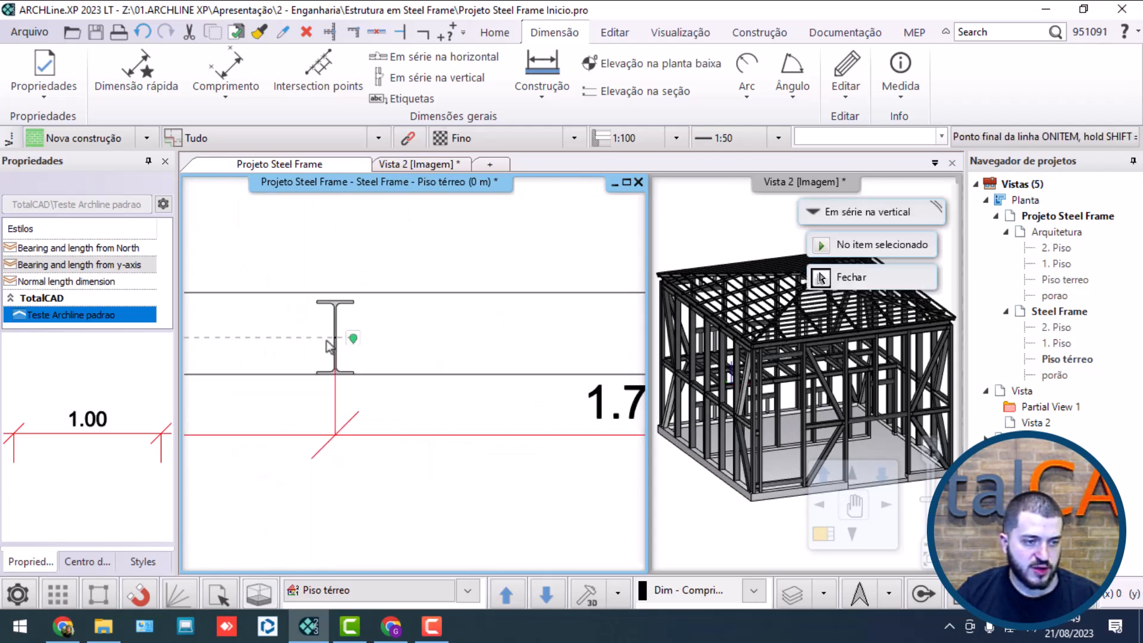
left_click(341, 344)
scroll(357, 346, "down", 4)
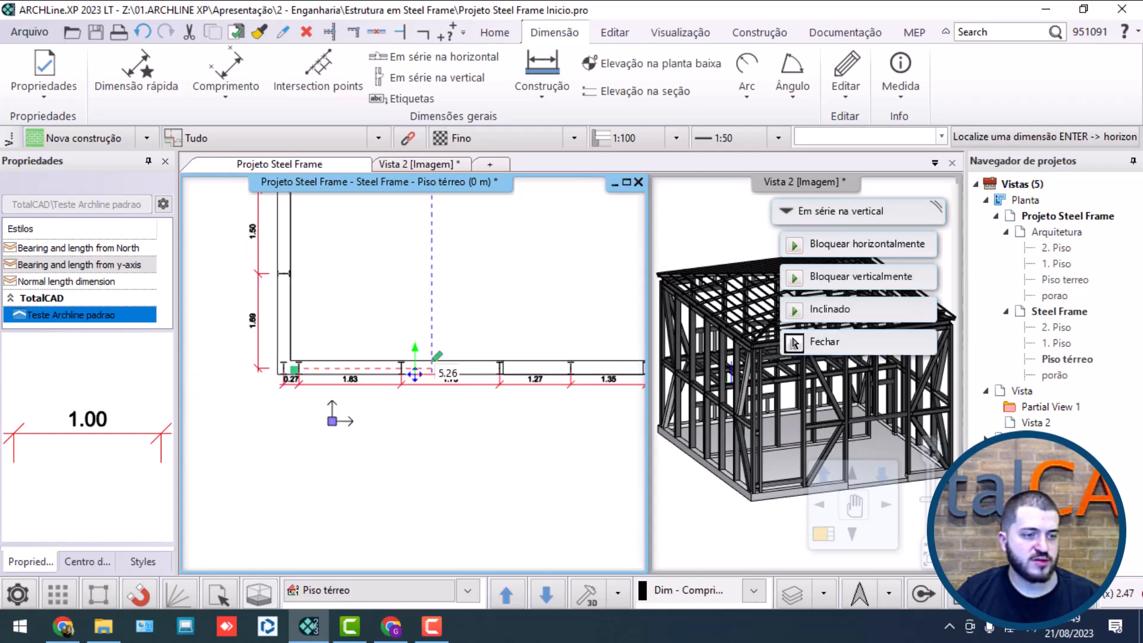
left_click(328, 241)
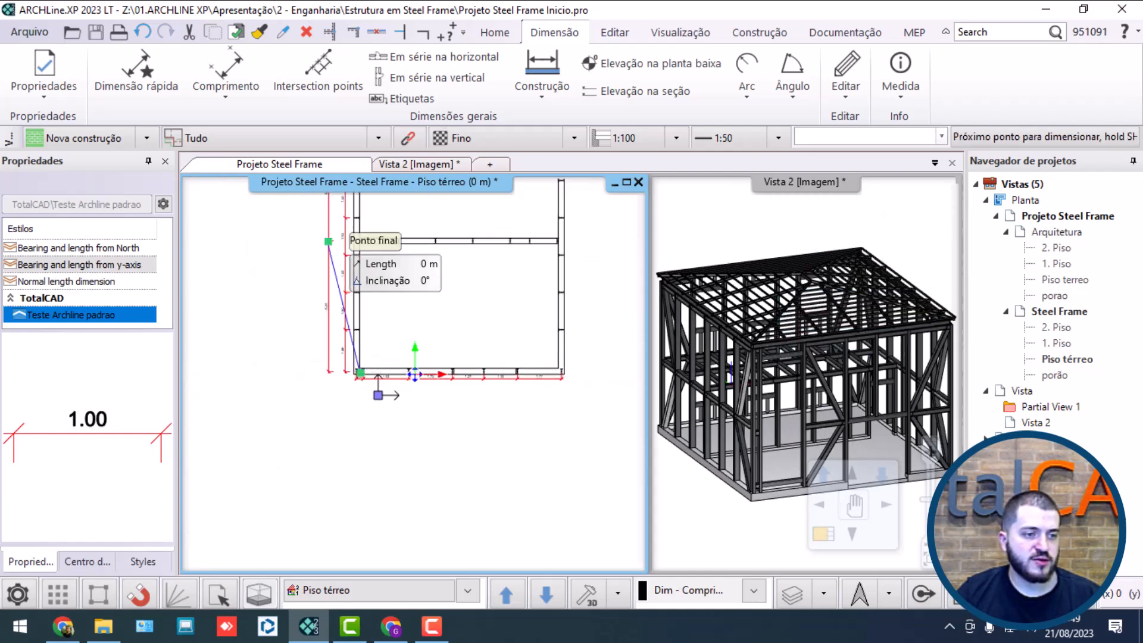
key("Escape")
scroll(390, 291, "down", 3)
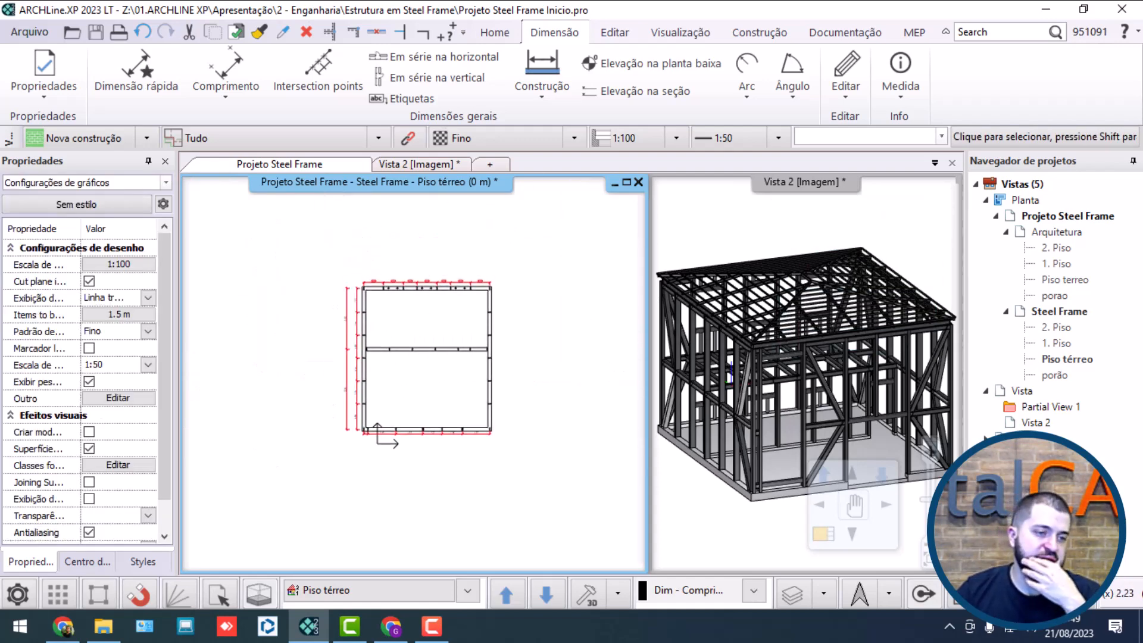
Step: Start a horizontal chain dimension above the middle wall, between the centers of its first two columns from the left
scroll(380, 331, "up", 3)
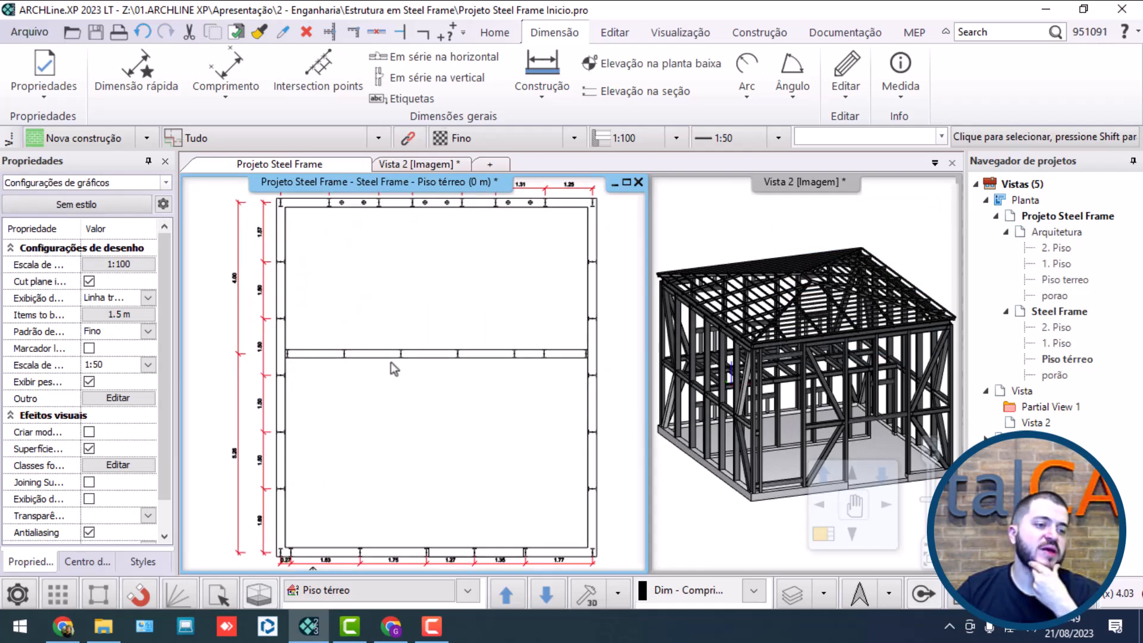
scroll(444, 364, "down", 1)
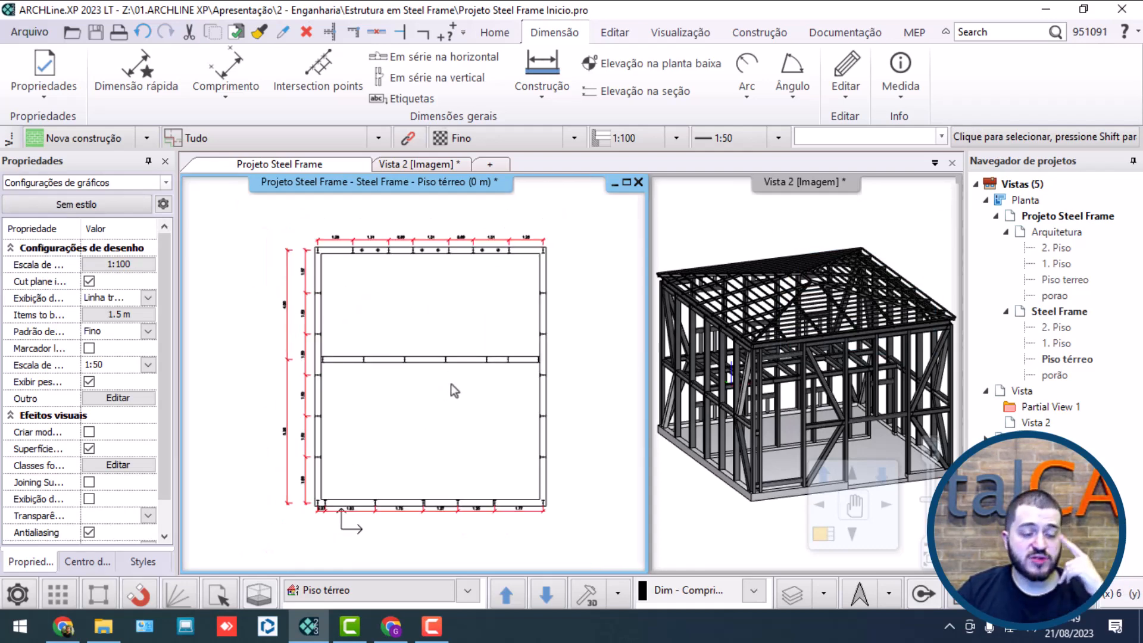
scroll(458, 380, "up", 1)
scroll(344, 323, "up", 3)
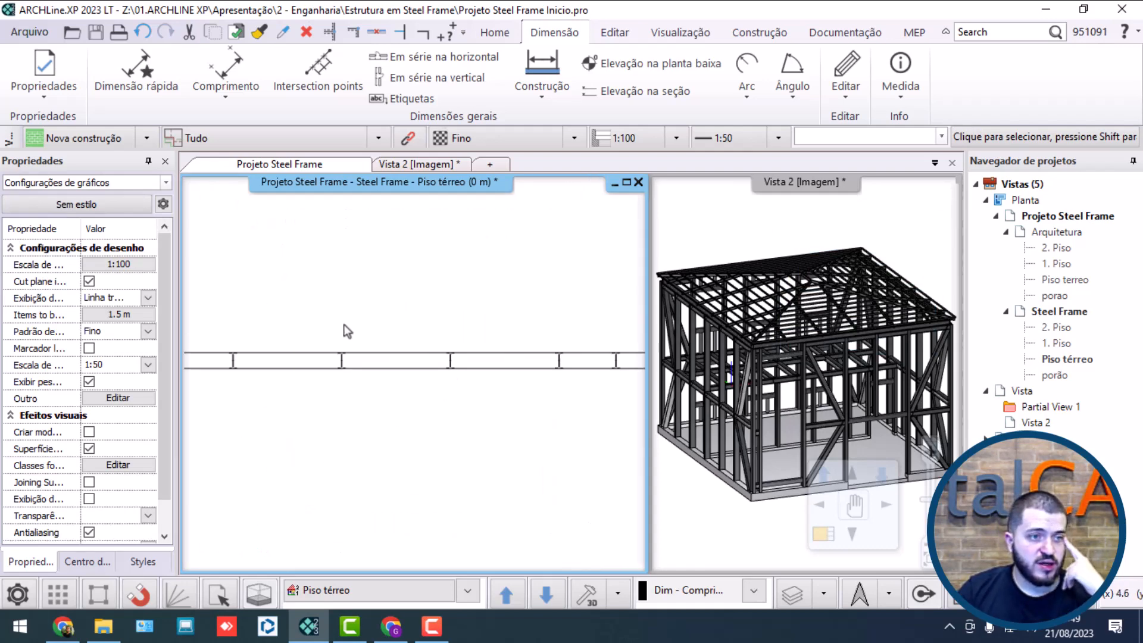
left_click(410, 63)
scroll(419, 360, "up", 5)
left_click(289, 429)
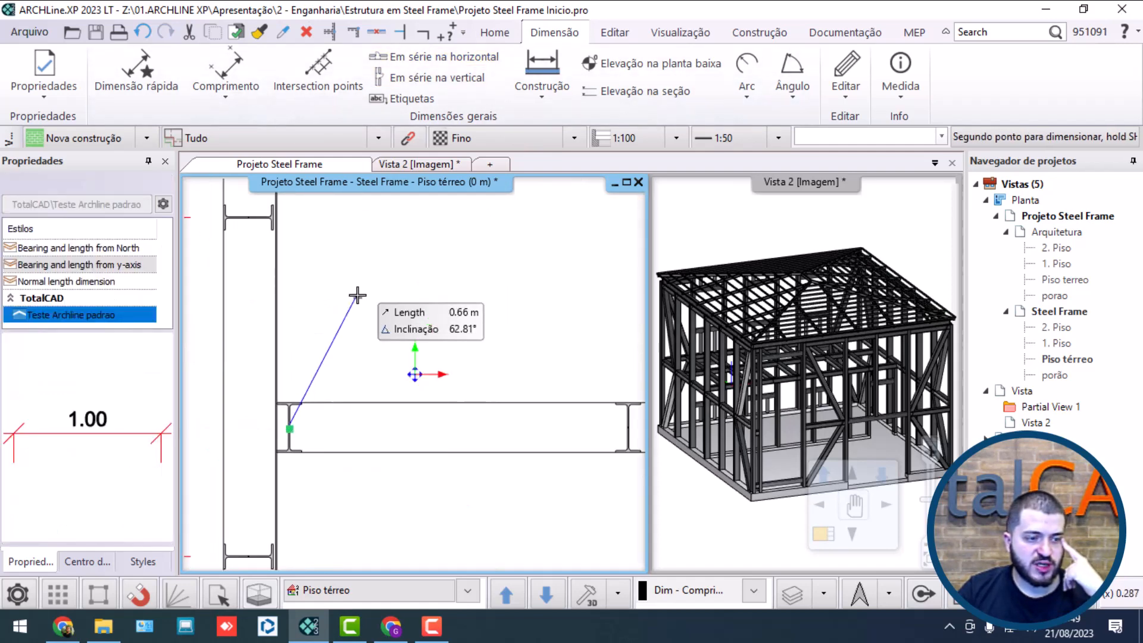
scroll(415, 392, "down", 2)
left_click(545, 408)
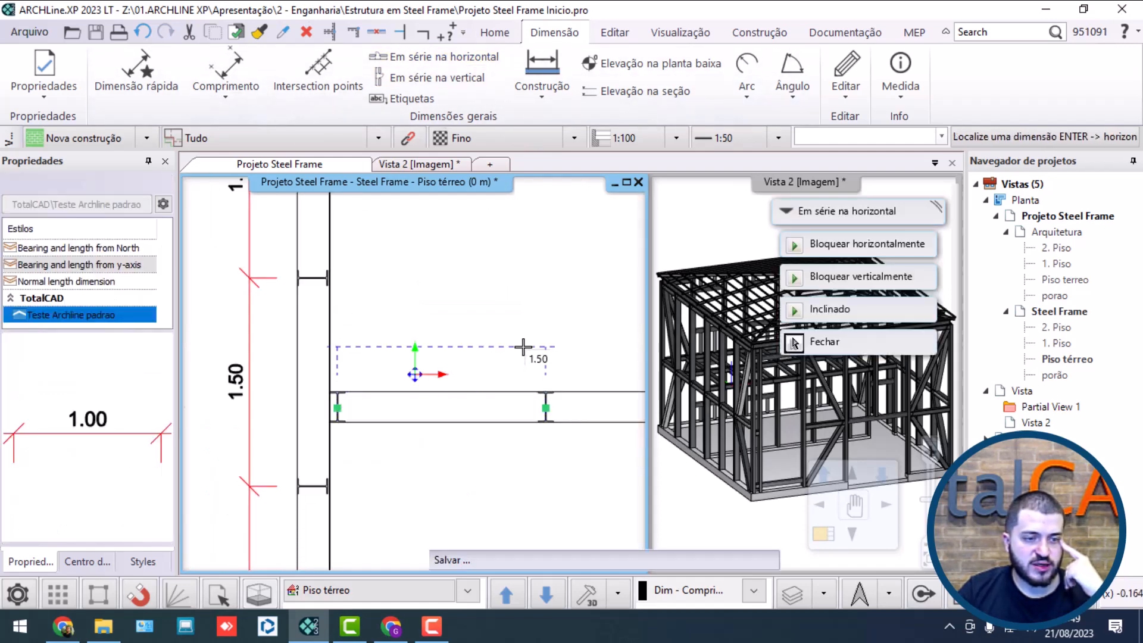
left_click(542, 345)
Step: Continue the middle wall's horizontal chain column by column to its right end column and finish it
scroll(543, 345, "down", 1)
middle_click_drag(543, 345, 357, 272)
left_click(532, 325)
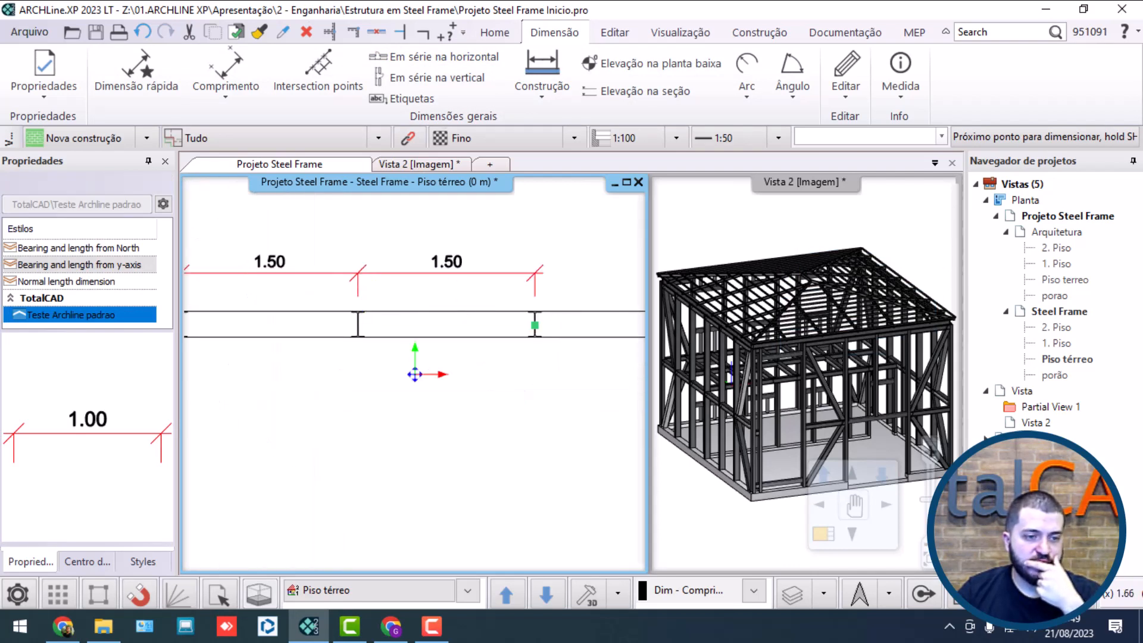
middle_click_drag(539, 291, 358, 278)
left_click(510, 308)
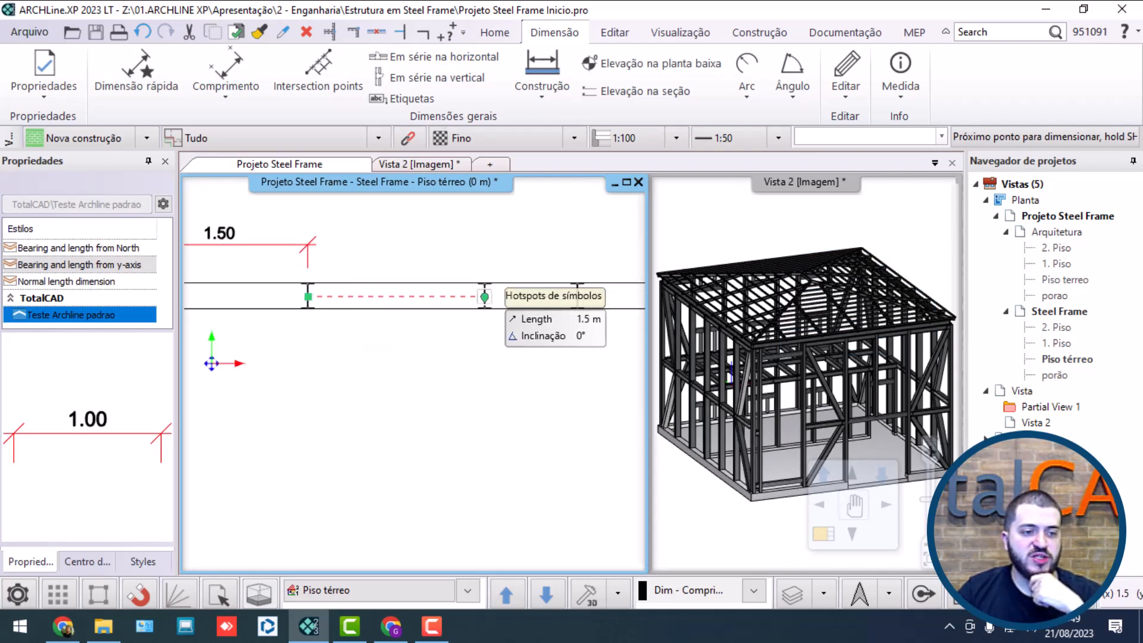
left_click(484, 297)
left_click(576, 297)
middle_click_drag(575, 296, 399, 296)
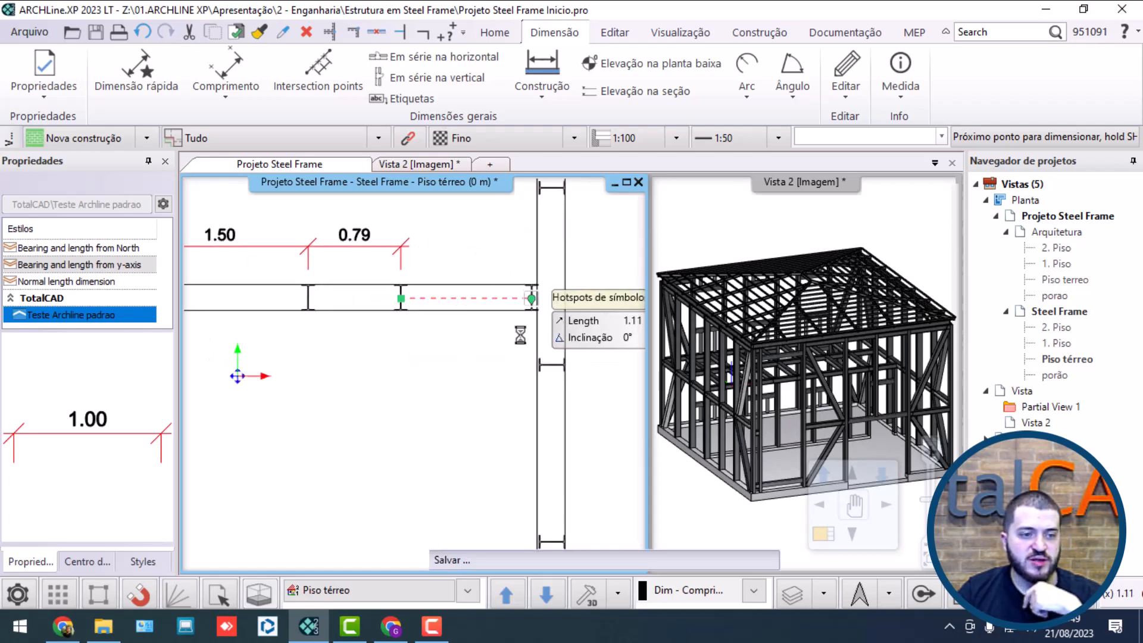
left_click(532, 298)
scroll(429, 375, "down", 5)
key("Escape")
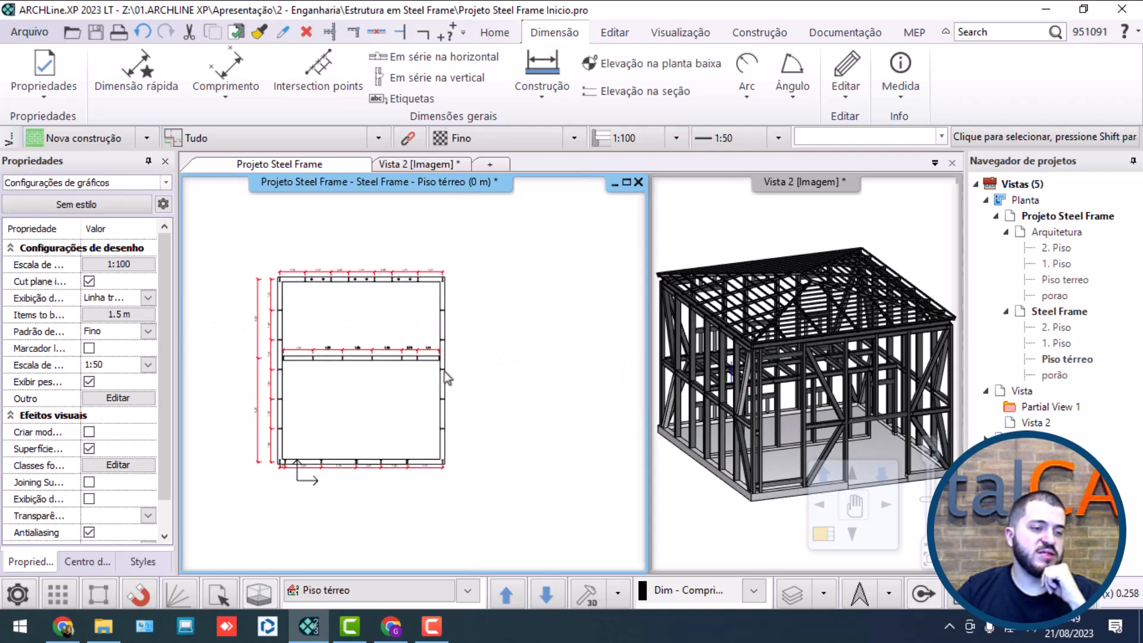
Step: Start a vertical chain dimension outside the right wall, between the centers of the lower corner column and the first column above it
scroll(444, 371, "up", 3)
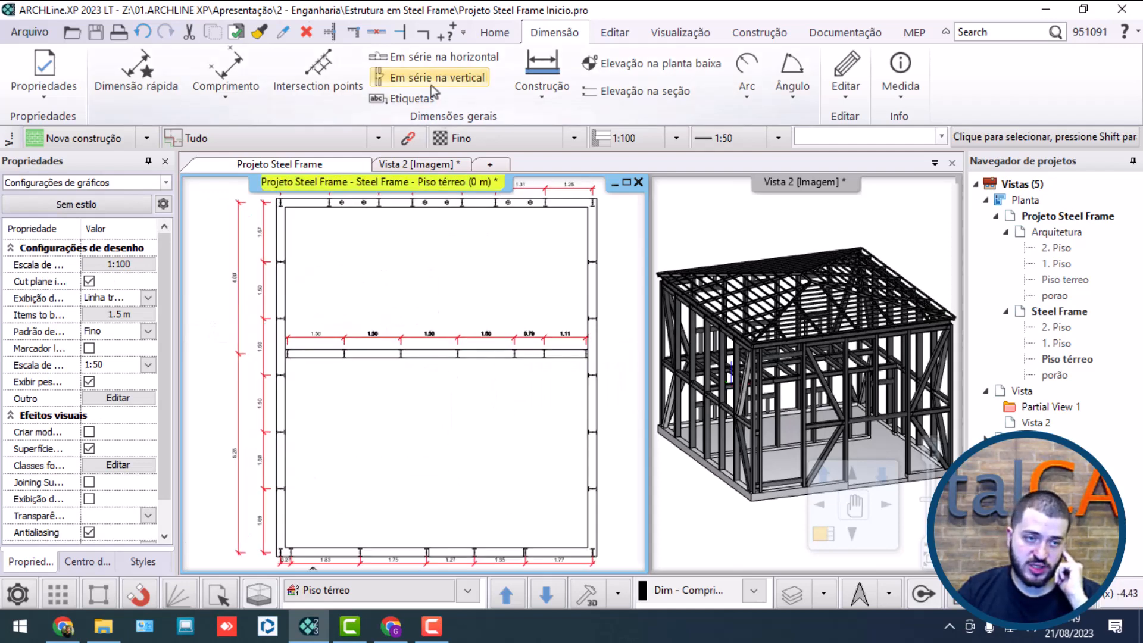
left_click(431, 85)
scroll(476, 435, "up", 5)
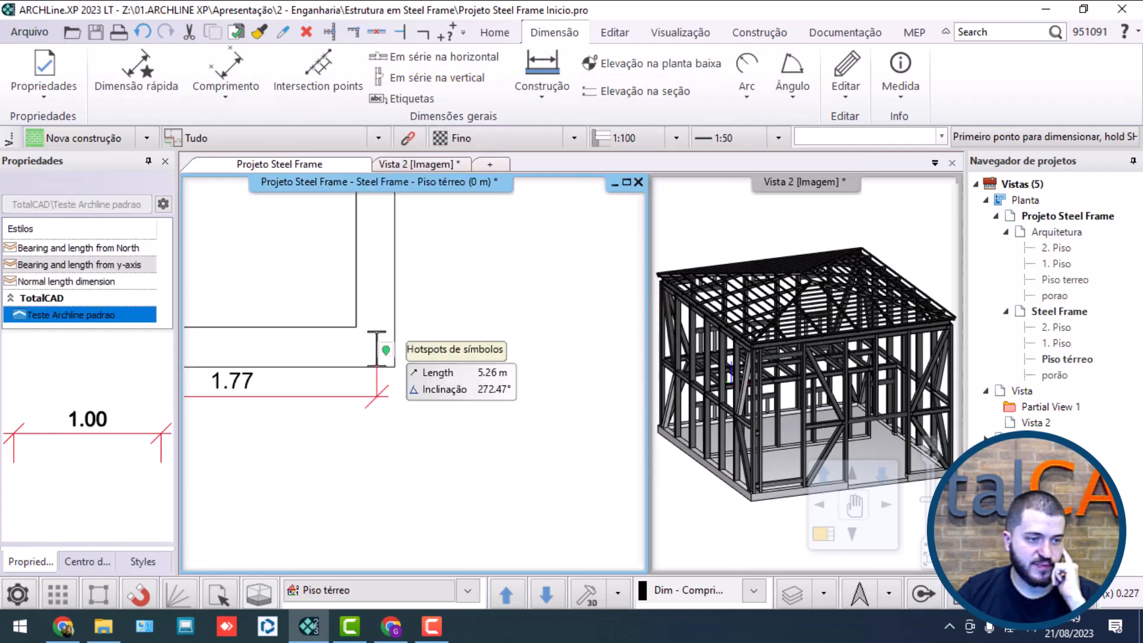
scroll(386, 350, "up", 3)
left_click(331, 369)
scroll(342, 375, "down", 4)
middle_click_drag(333, 378, 365, 530)
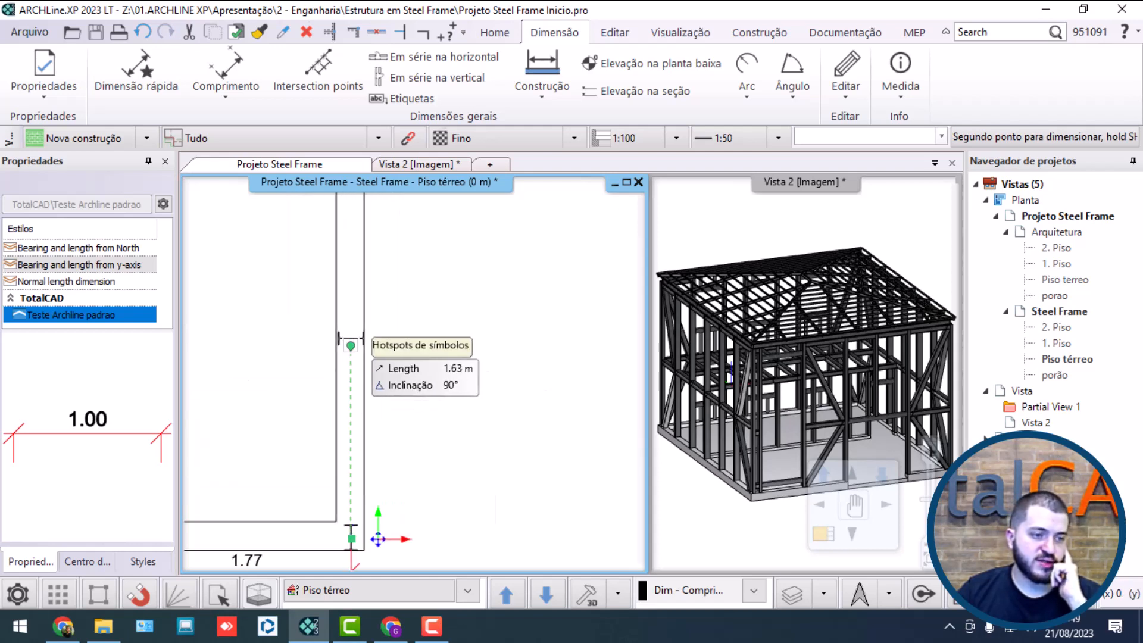
left_click(350, 341)
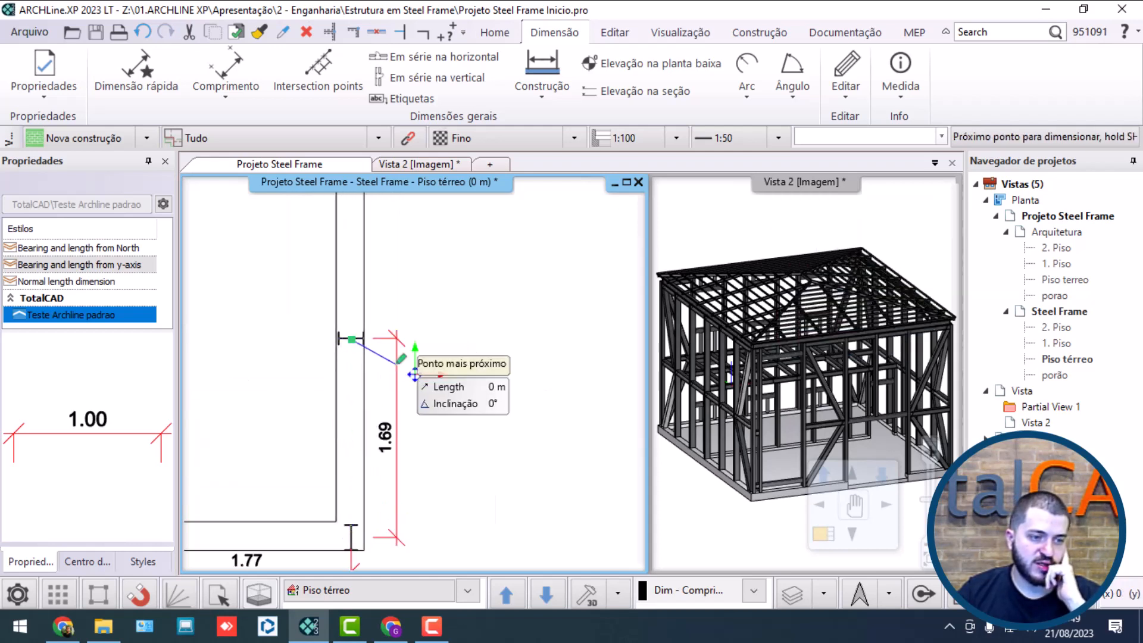
Step: Continue the right wall's vertical chain column by column up to the first column above the middle wall
scroll(364, 285, "down", 3)
middle_click_drag(363, 283, 359, 529)
left_click(350, 456)
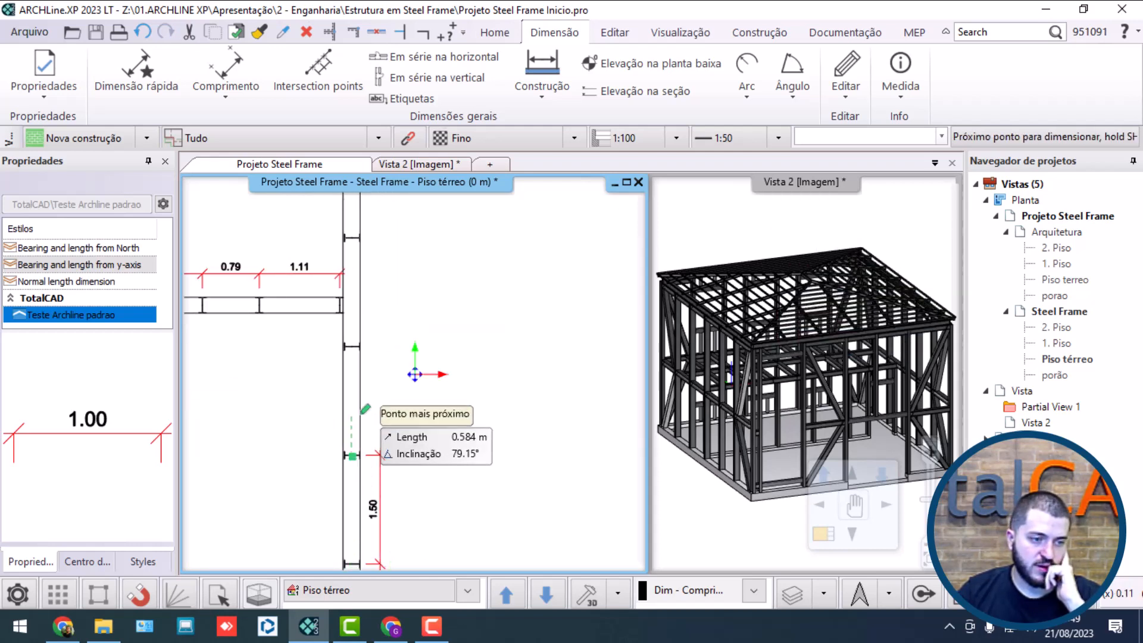
scroll(363, 392, "up", 5)
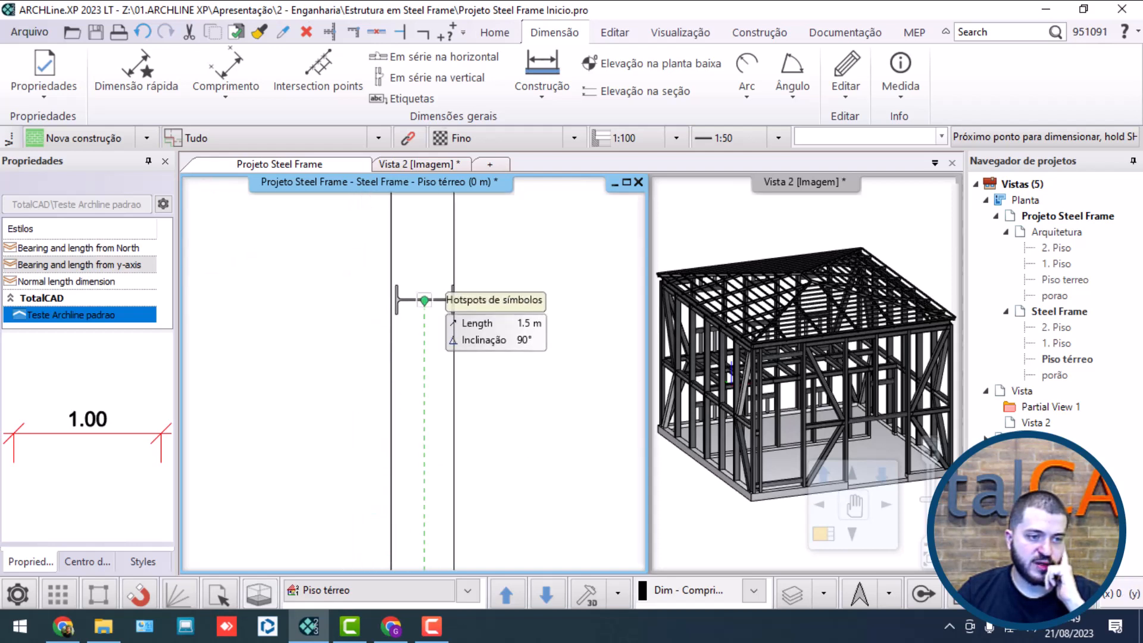
left_click(424, 301)
scroll(387, 333, "down", 3)
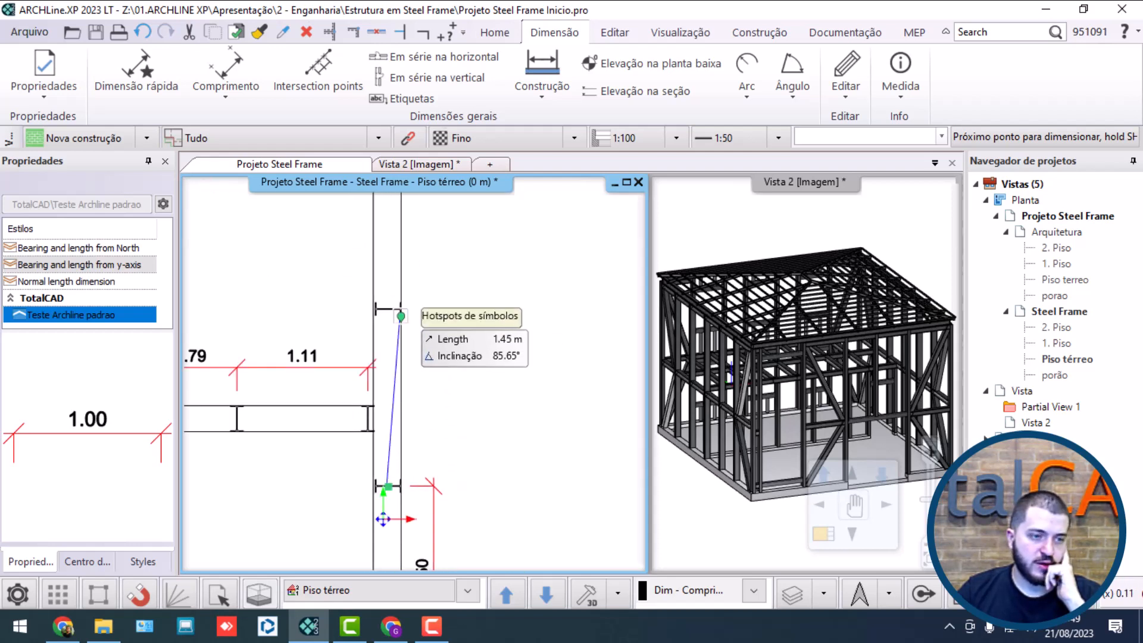
left_click(388, 308)
Step: Extend the right wall's vertical chain through its remaining columns to the upper corner column and finish it
middle_click_drag(422, 284, 410, 507)
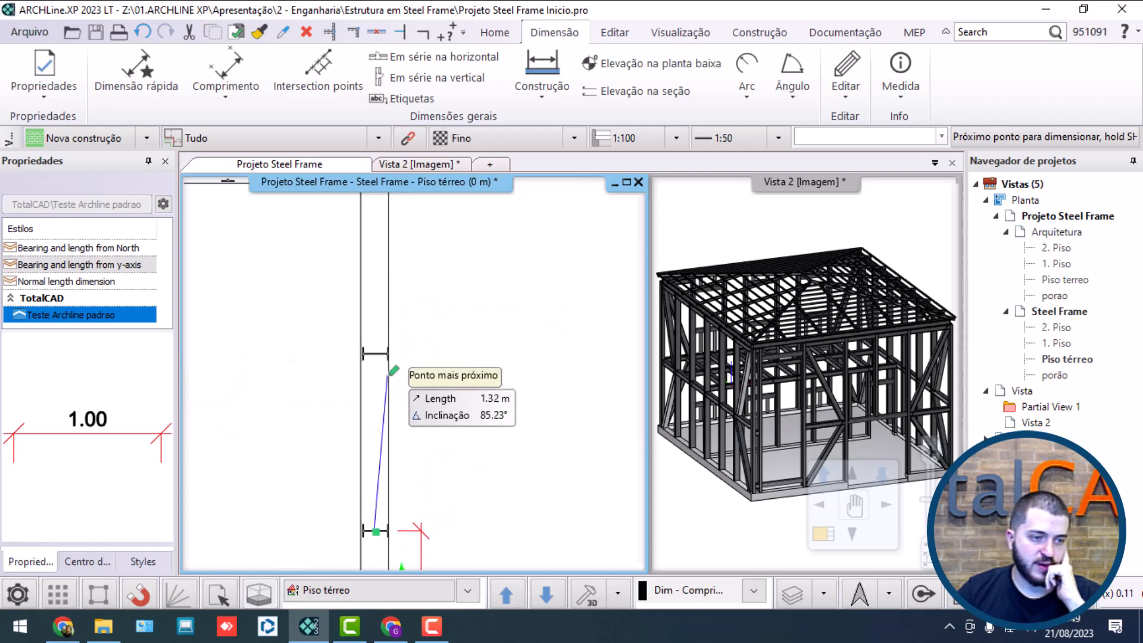
left_click(380, 352)
middle_click_drag(394, 308, 398, 458)
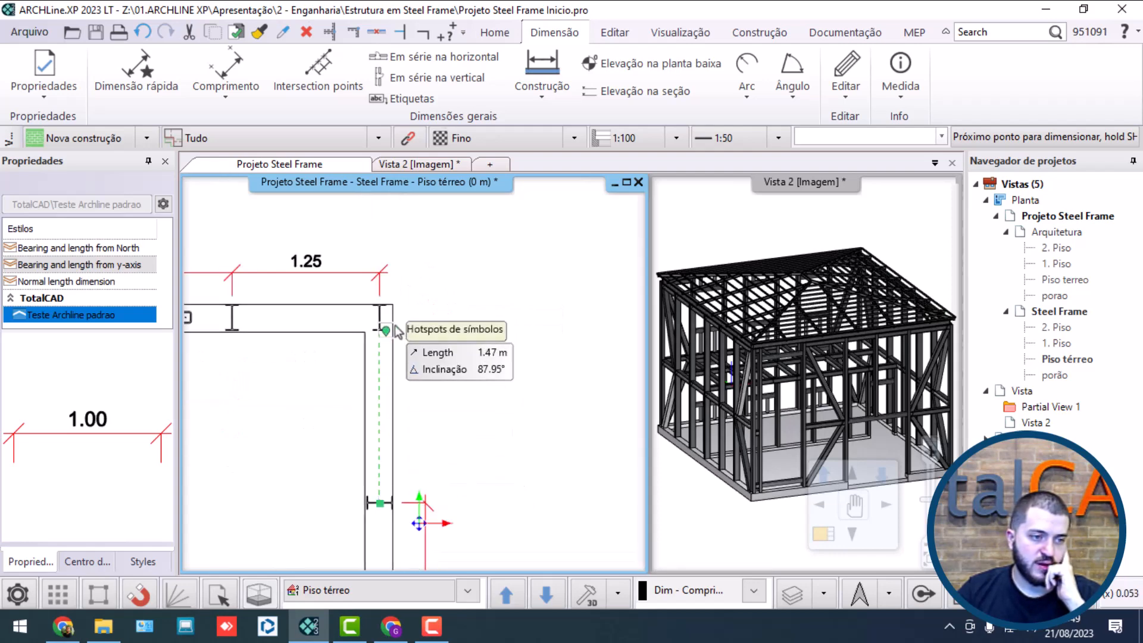
left_click(389, 315)
right_click(416, 368)
scroll(415, 375, "down", 5)
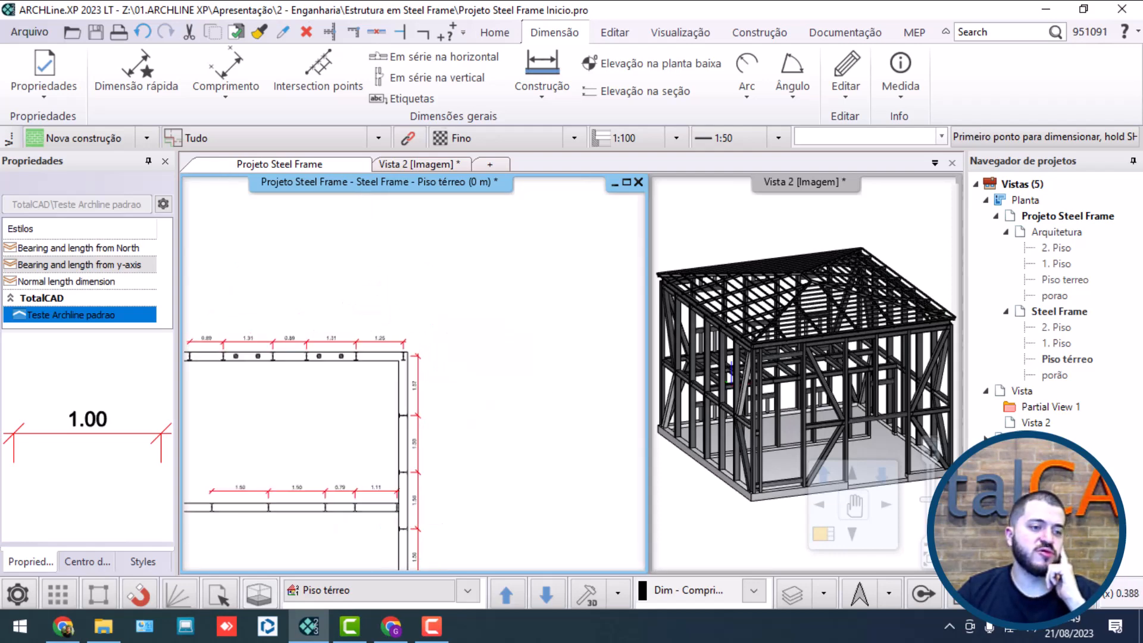
scroll(417, 376, "down", 6)
key("Escape")
scroll(269, 498, "up", 6)
scroll(426, 419, "down", 1)
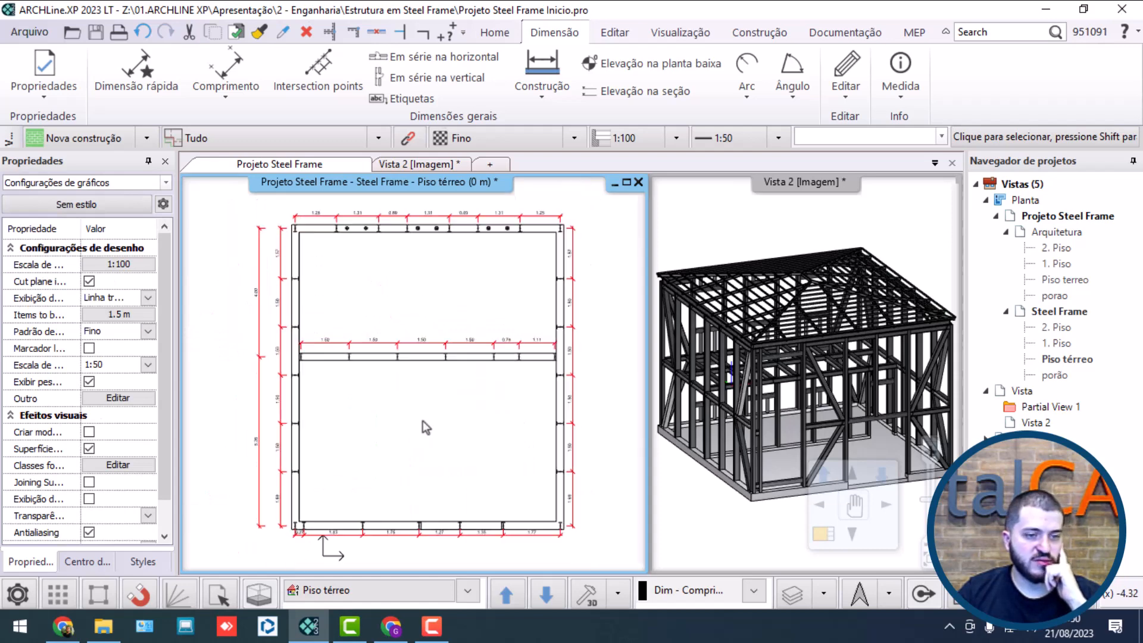
scroll(425, 426, "down", 1)
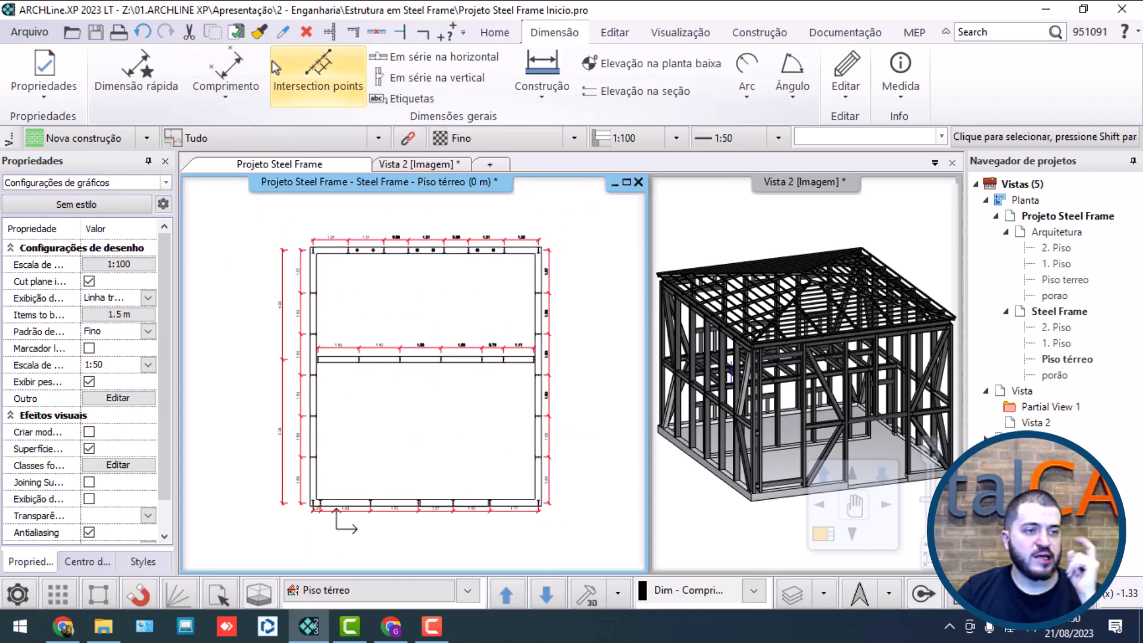
Step: Start an overall vertical dimension for the right wall between the centers of its upper and lower corner columns
left_click(403, 77)
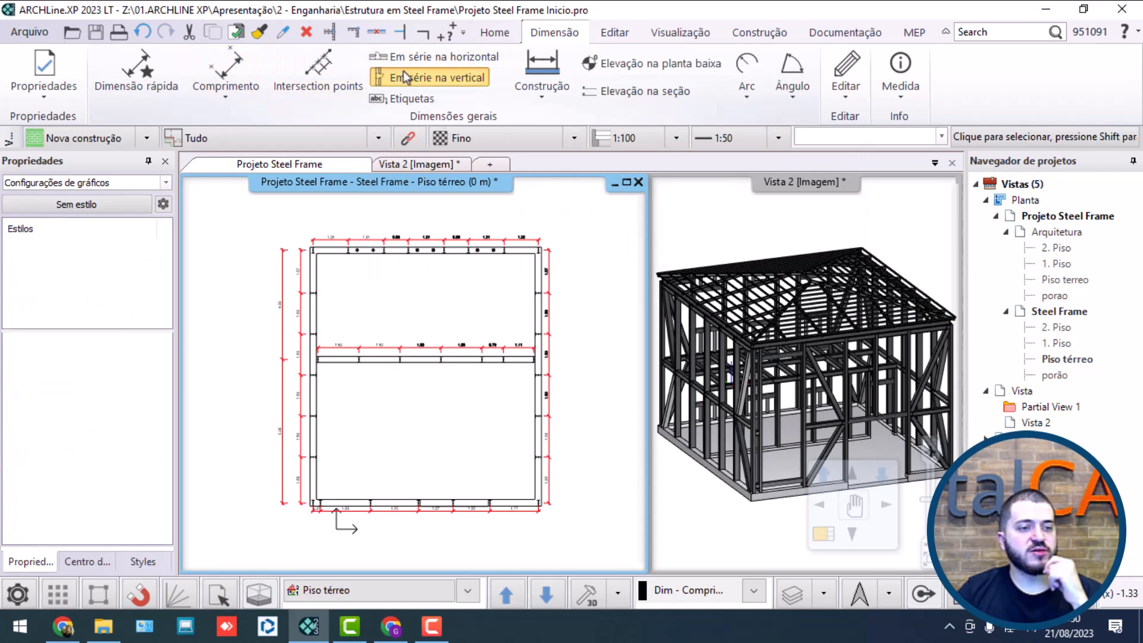
scroll(505, 333, "up", 6)
scroll(499, 289, "up", 1)
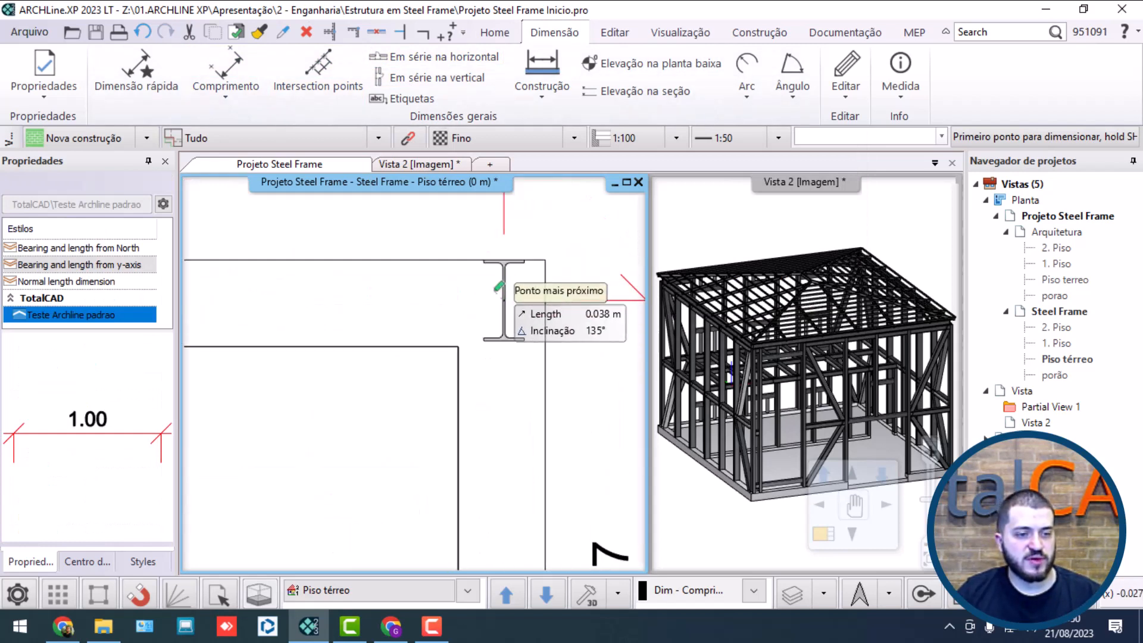
left_click(504, 301)
scroll(506, 345, "down", 5)
scroll(503, 483, "down", 2)
middle_click_drag(503, 483, 501, 294)
middle_click_drag(480, 539, 501, 292)
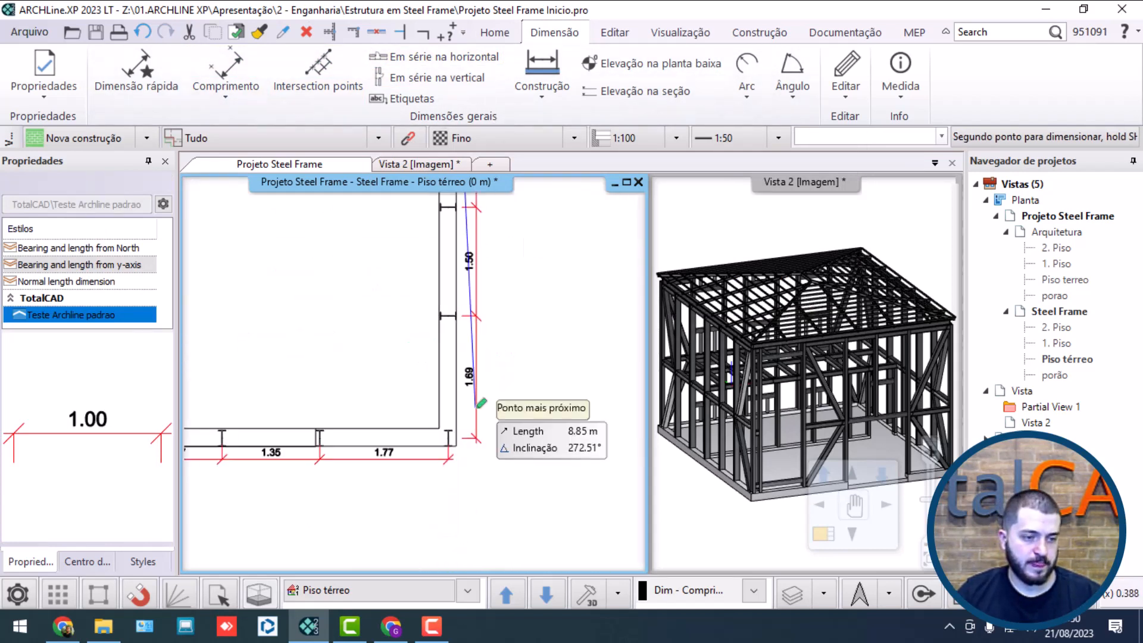
scroll(475, 414, "up", 6)
left_click(379, 344)
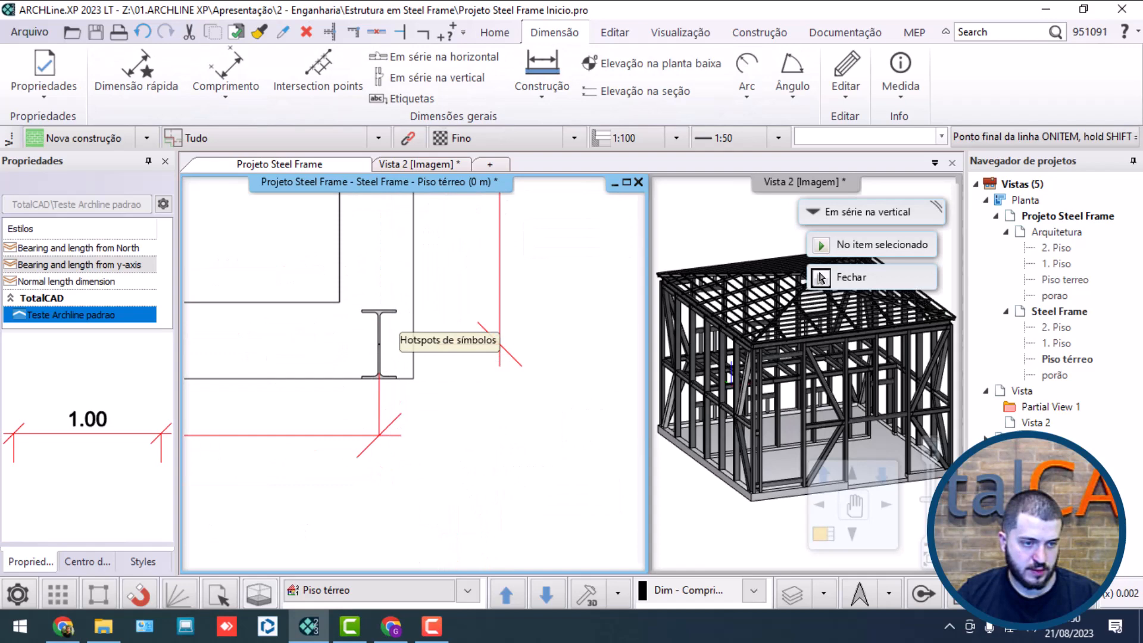
left_click(385, 355)
Step: Place the overall vertical dimension line outside the right wall's column chain and end the dimension
scroll(417, 364, "down", 3)
middle_click_drag(479, 319, 426, 420)
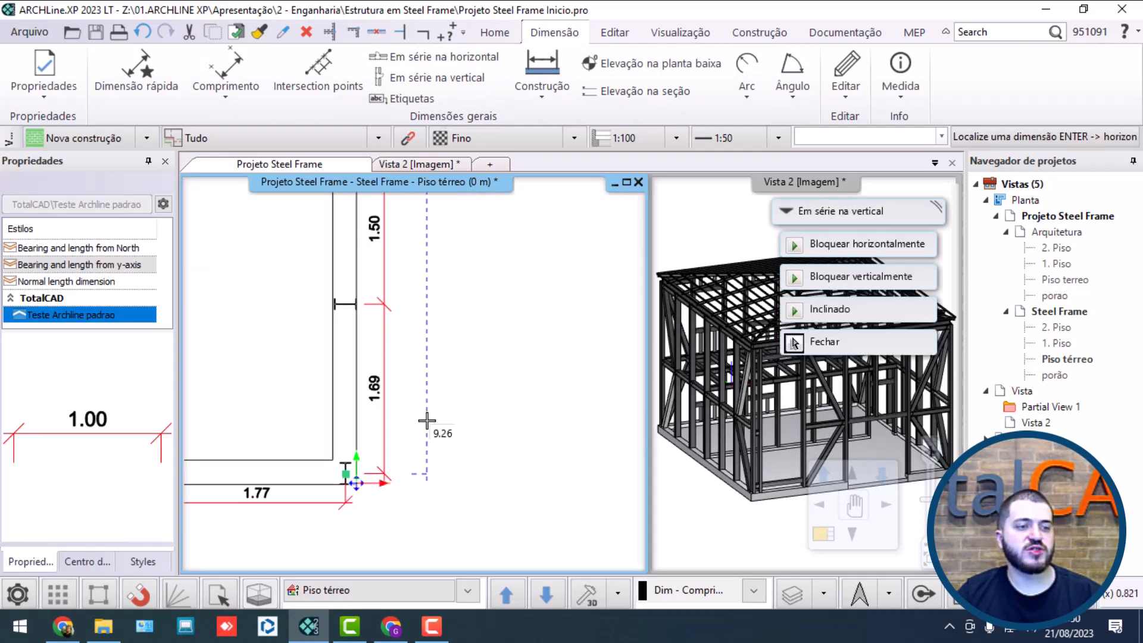
left_click(794, 343)
scroll(416, 378, "down", 5)
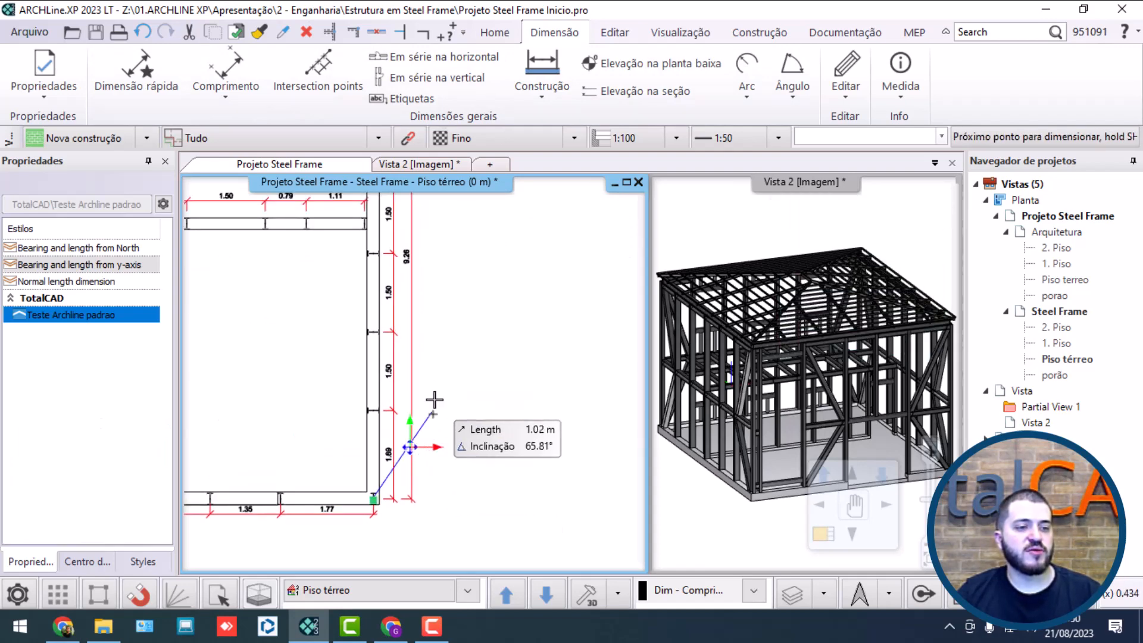
key("Escape")
middle_click_drag(441, 400, 476, 448)
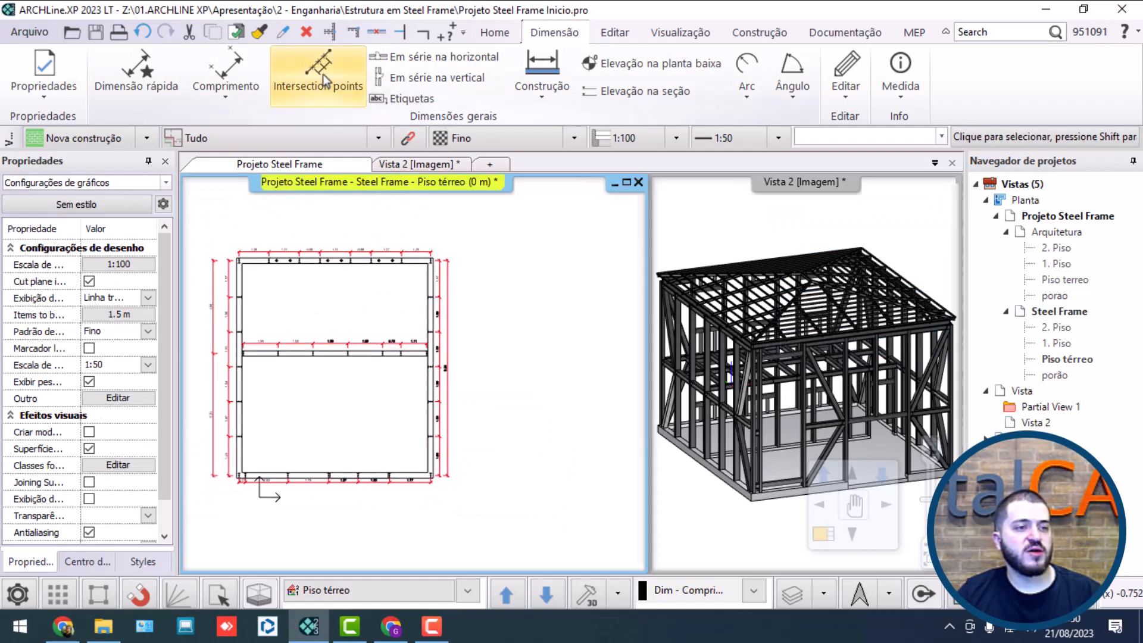
Step: Add an overall horizontal dimension between the upper wall's left and right corner column centers, above its column chain
left_click(396, 77)
scroll(352, 286, "up", 5)
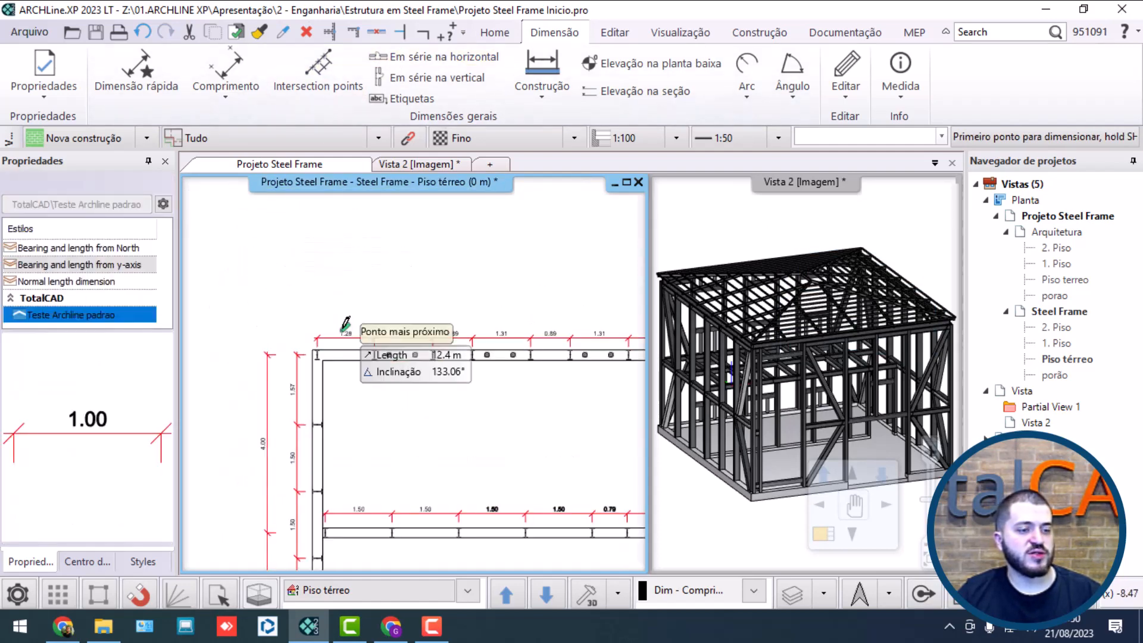
left_click(312, 391)
scroll(376, 373, "down", 3)
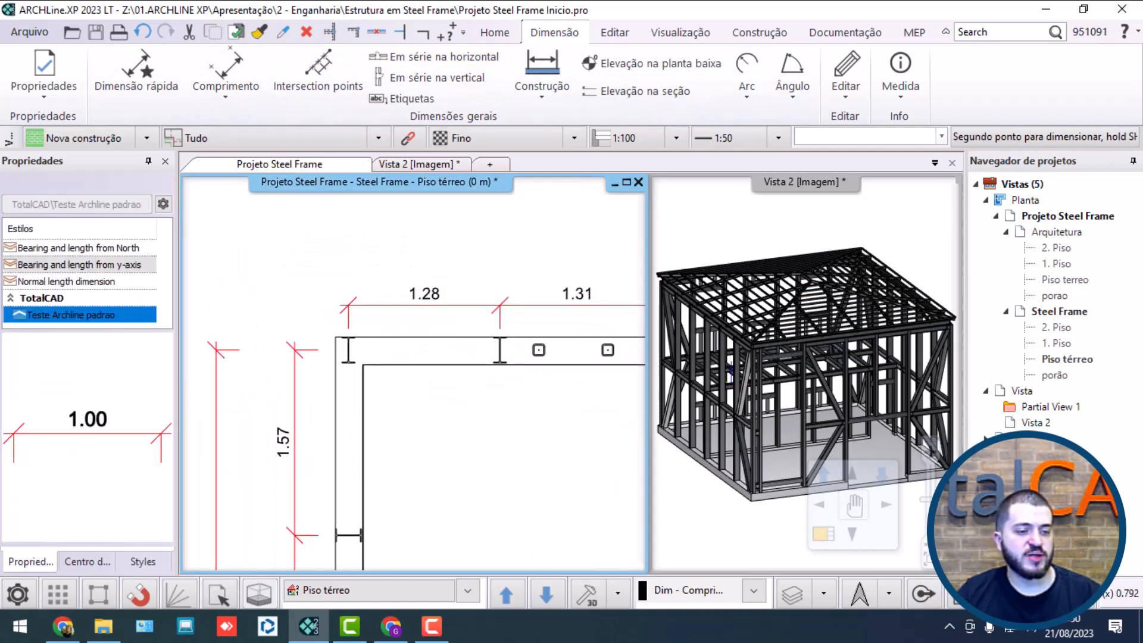
middle_click_drag(569, 381, 362, 397)
scroll(375, 384, "up", 5)
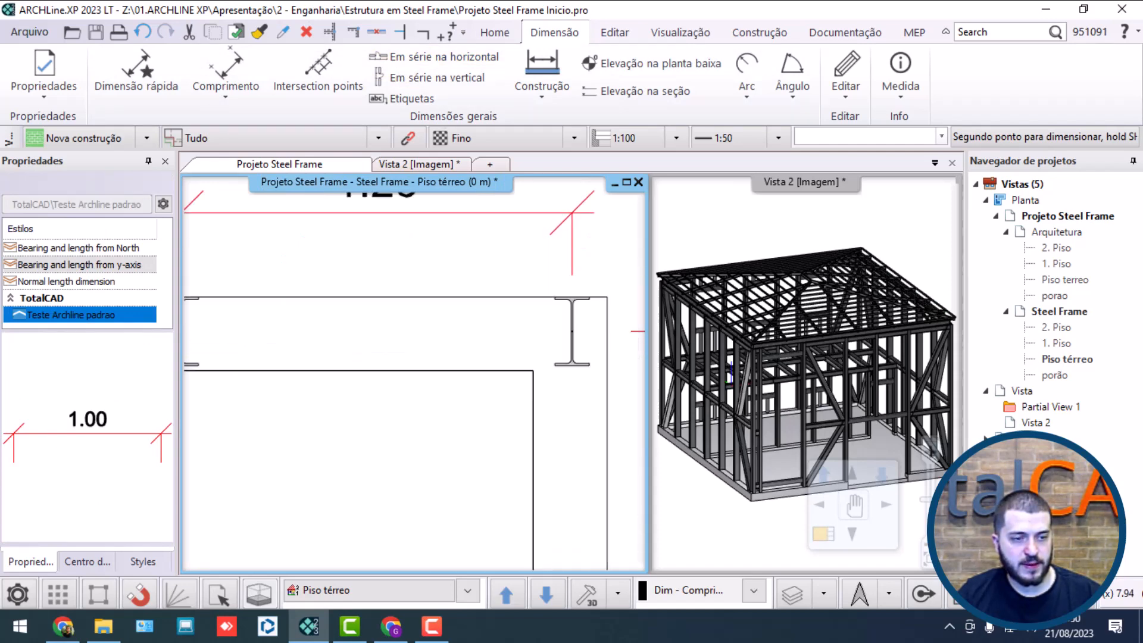
left_click(564, 330)
scroll(563, 309, "down", 5)
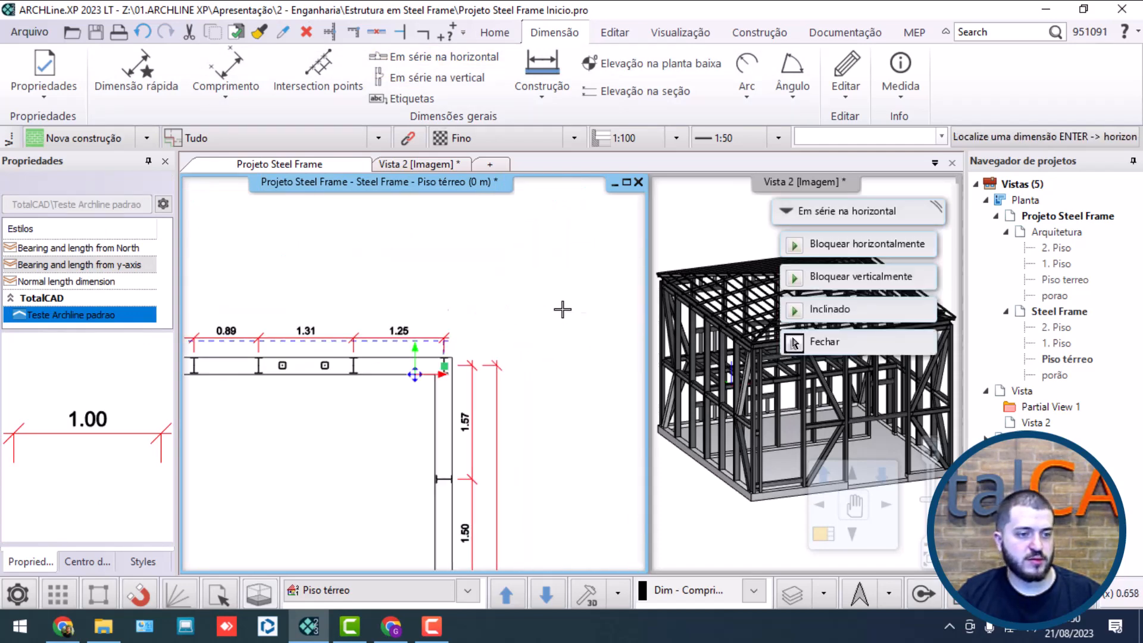
left_click(466, 303)
scroll(510, 333, "down", 4)
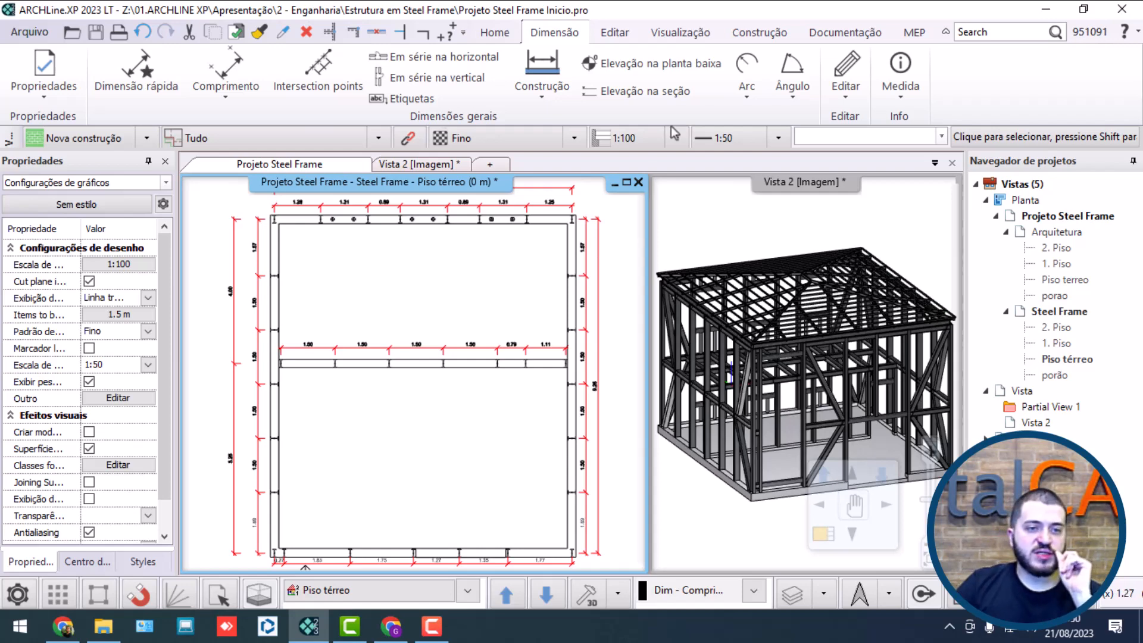
Step: Add a floor plan elevation mark for the slab's top level near the middle of the upper room
left_click(648, 64)
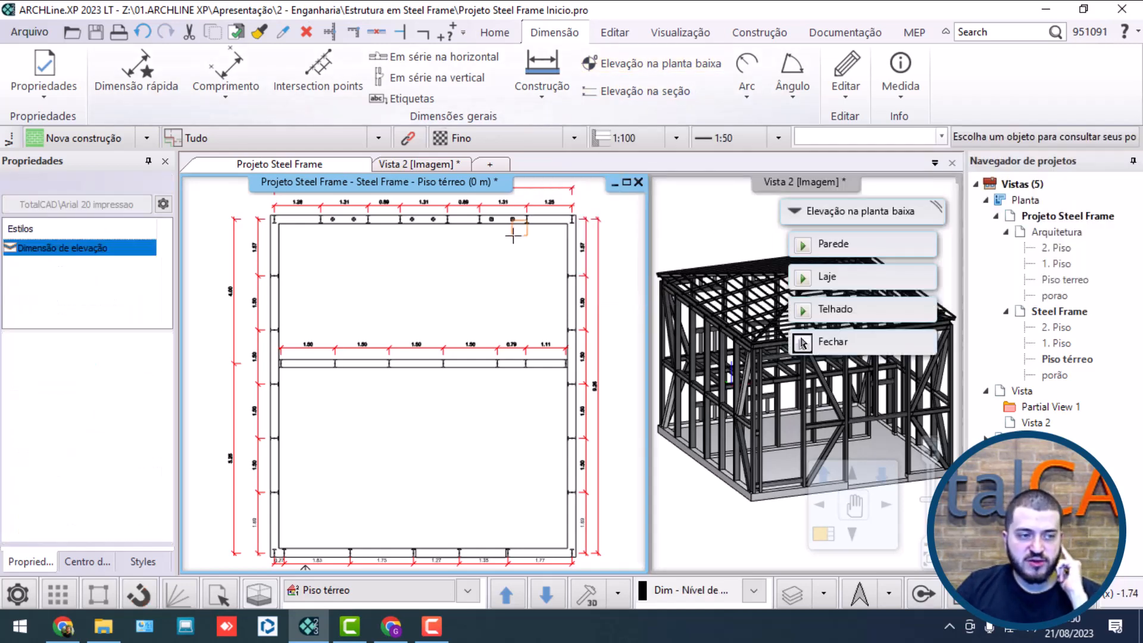
left_click(835, 309)
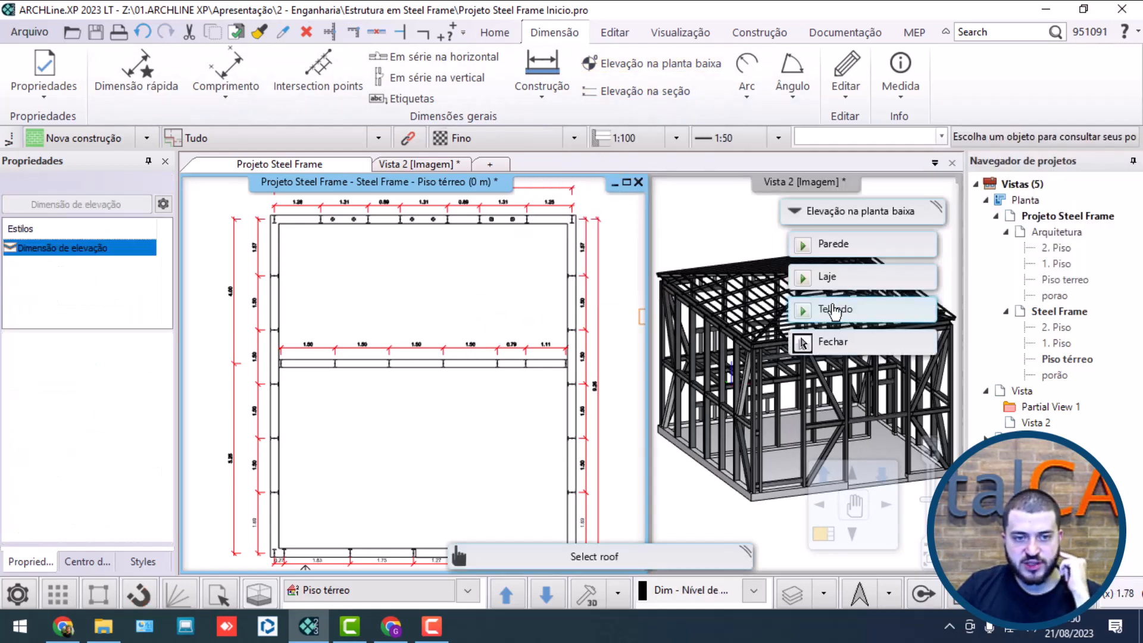
left_click(852, 276)
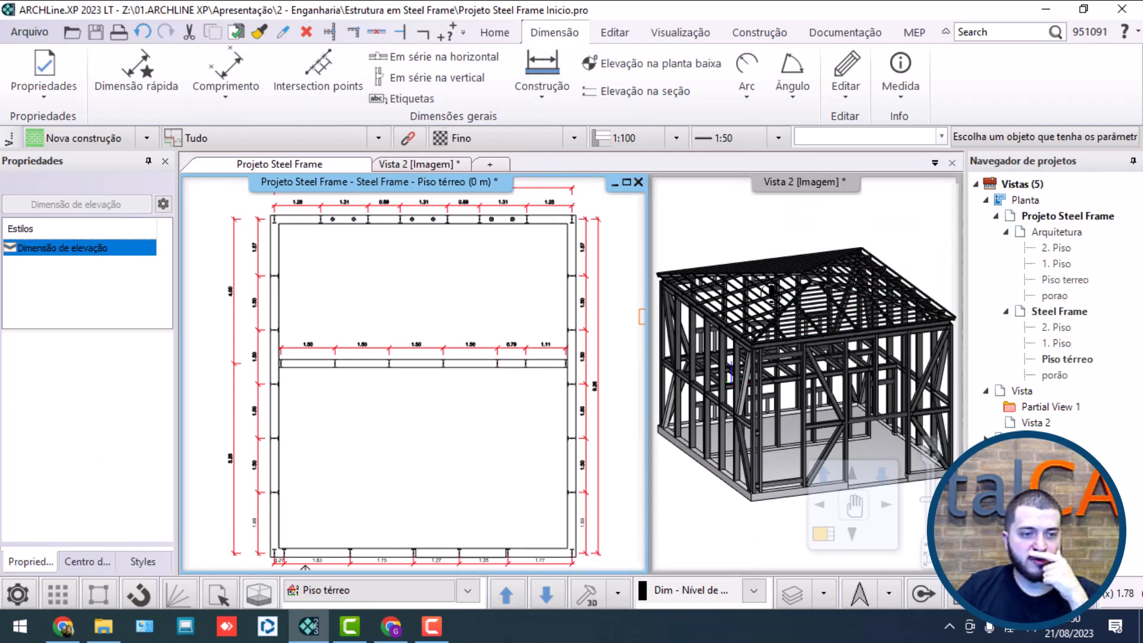
left_click(574, 301)
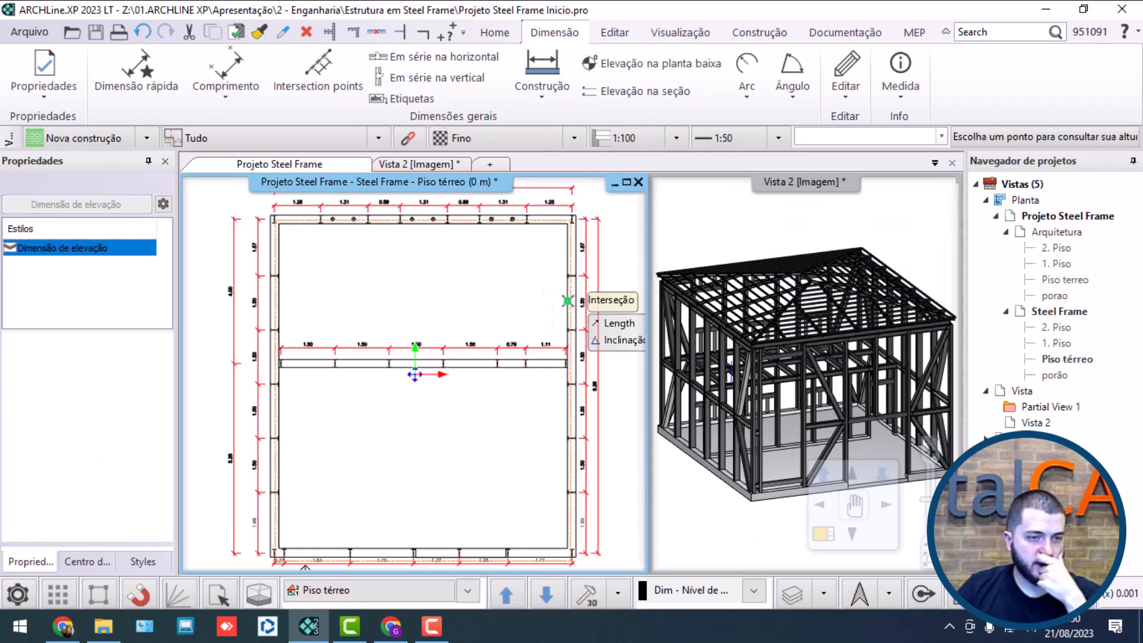
left_click(407, 301)
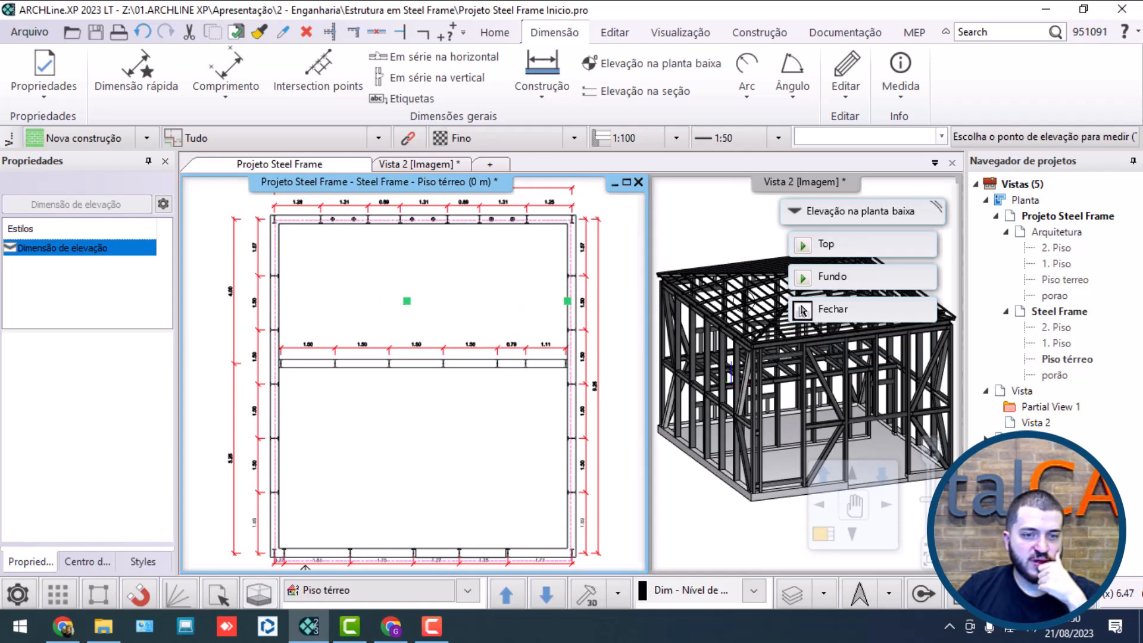
left_click(857, 253)
left_click(636, 357)
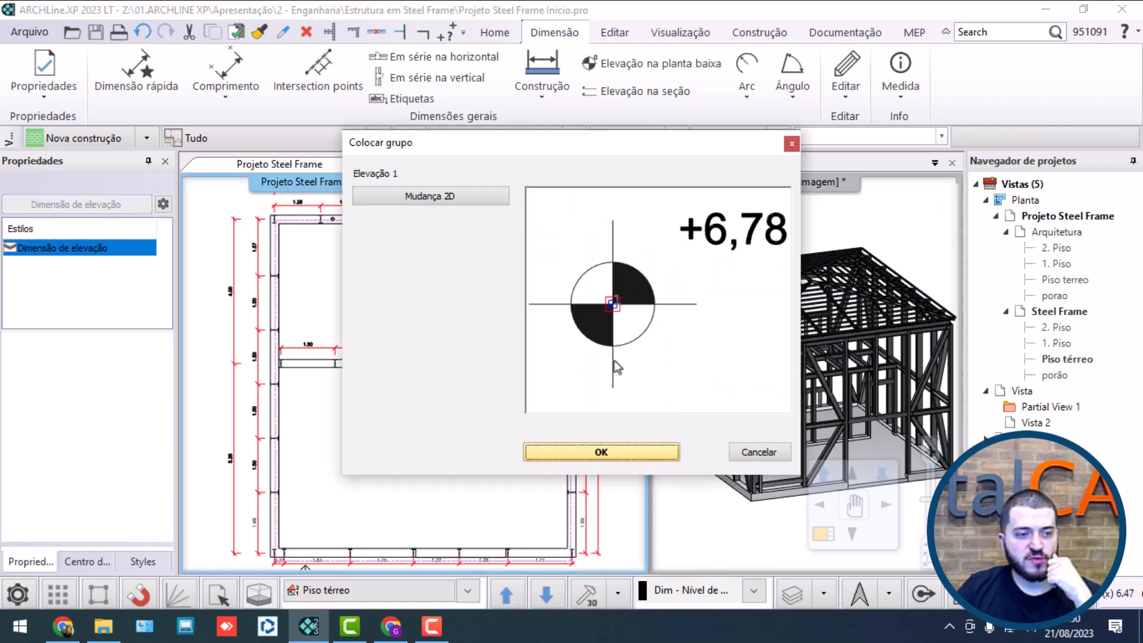
left_click(601, 453)
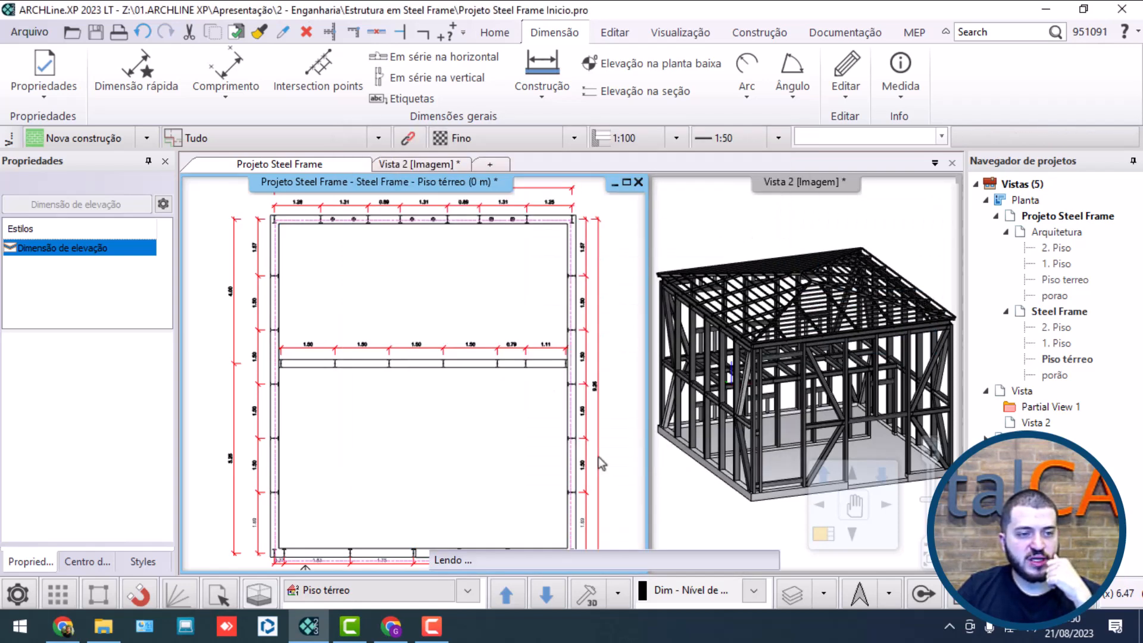
left_click(406, 286)
left_click(802, 343)
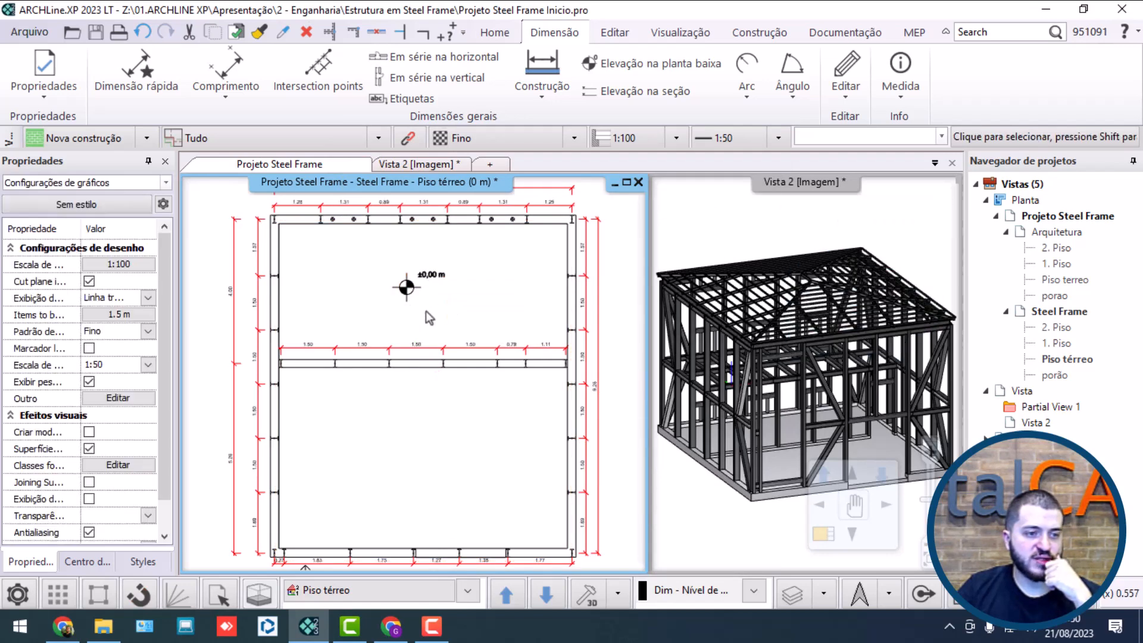
left_click(409, 295)
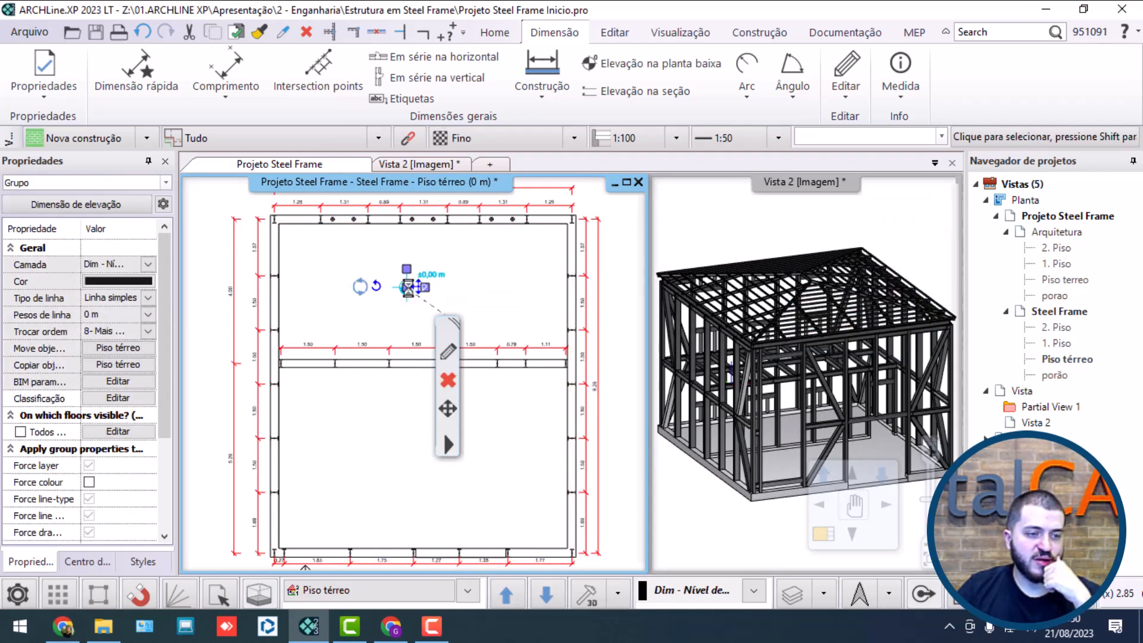
left_click(408, 288)
key("Escape")
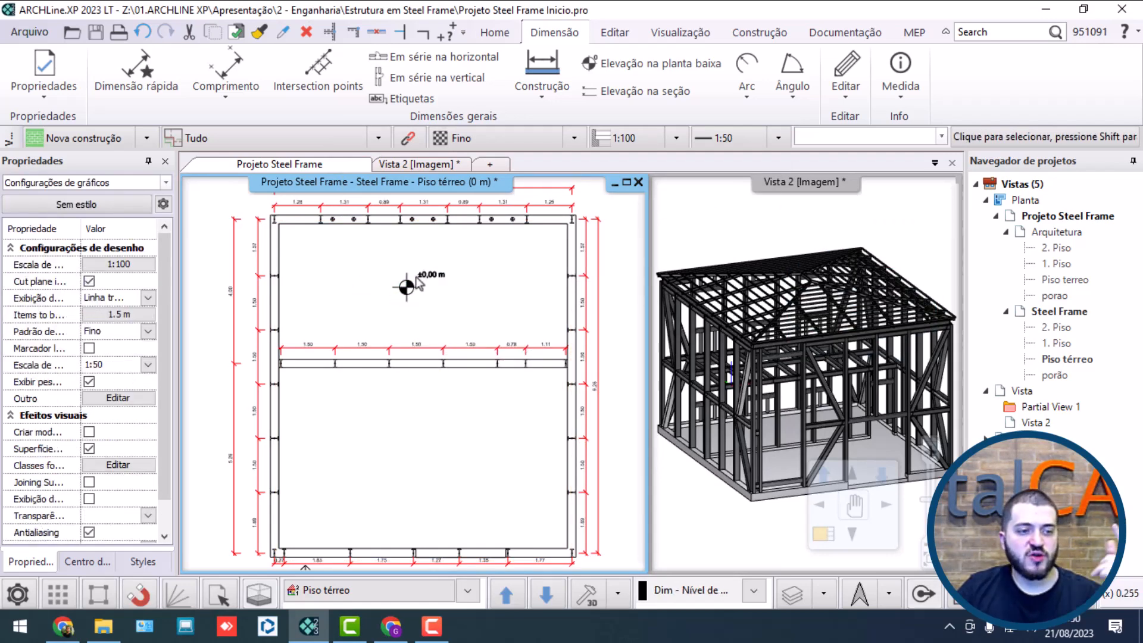
Step: Place a copy of the upper room's elevation mark about 4.58 m straight below it, in the middle of the lower room
left_click(411, 287)
left_click(456, 392)
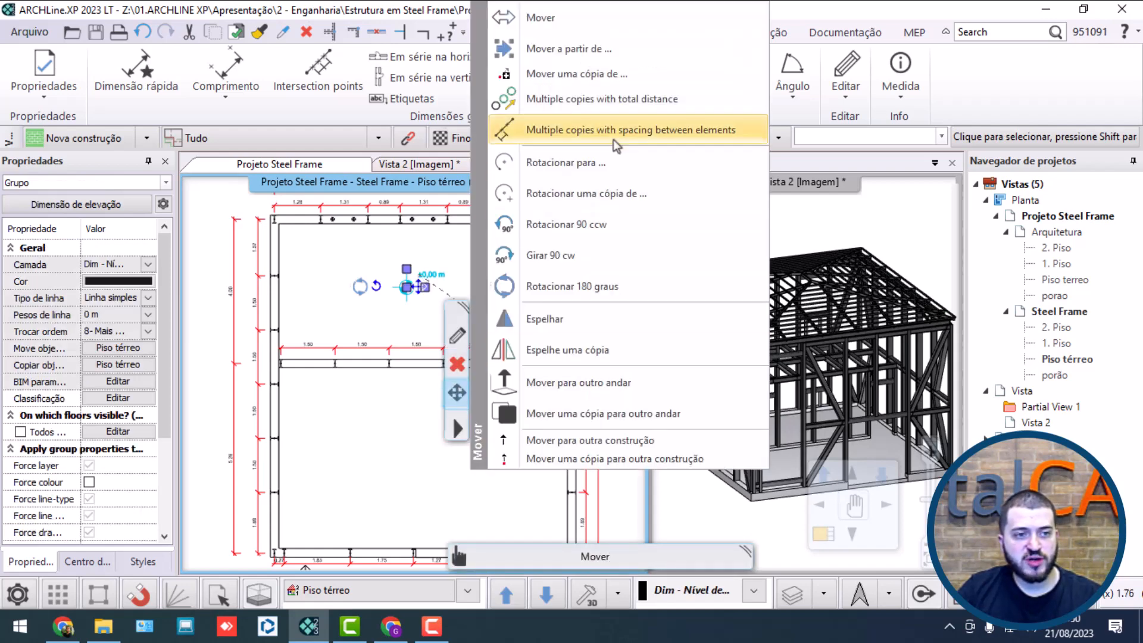
left_click(589, 50)
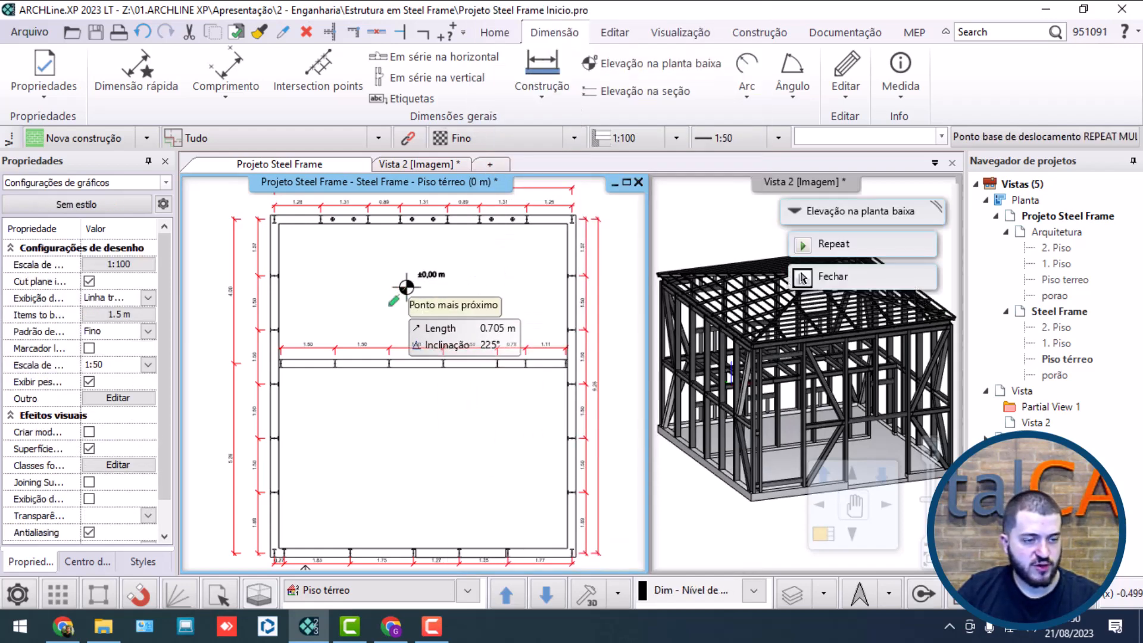
left_click(406, 287)
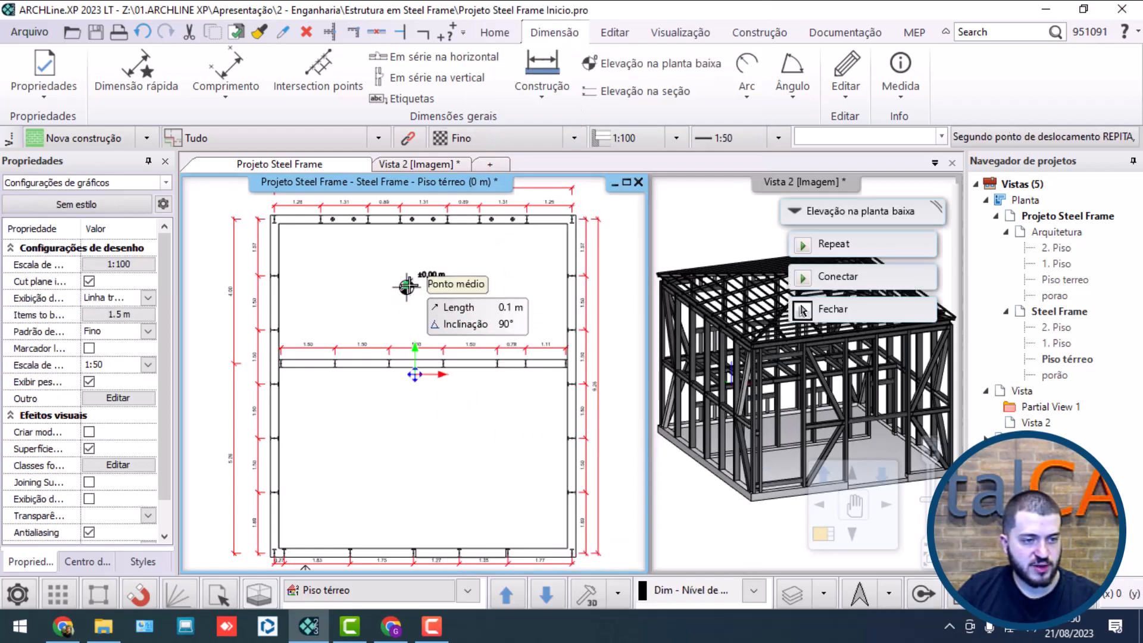
left_click(407, 453)
scroll(490, 429, "down", 1)
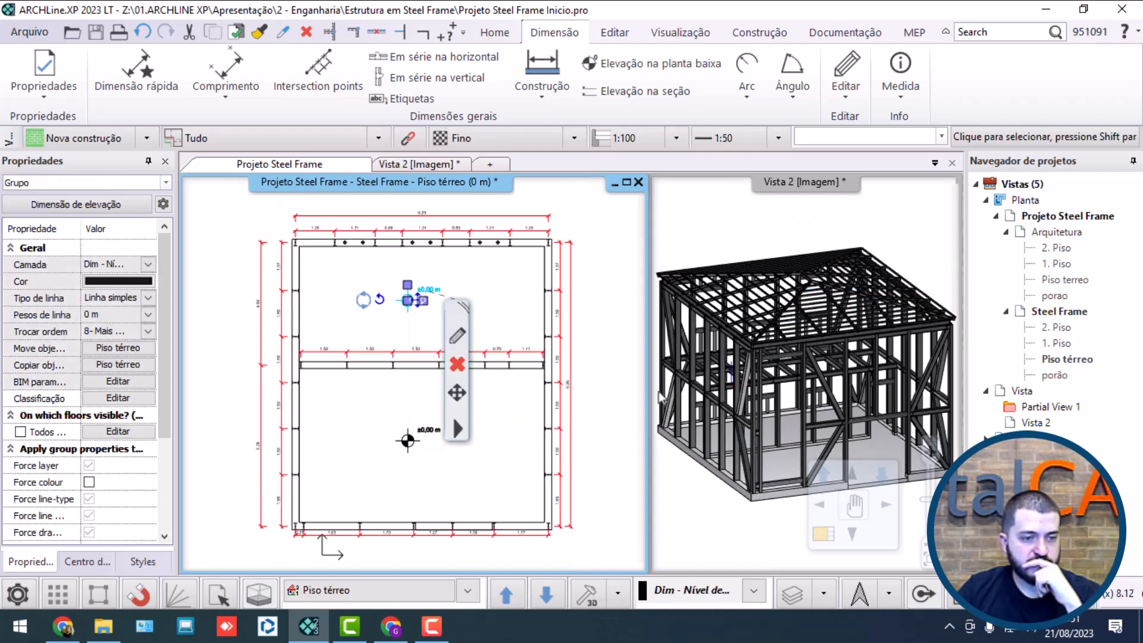
left_click(609, 288)
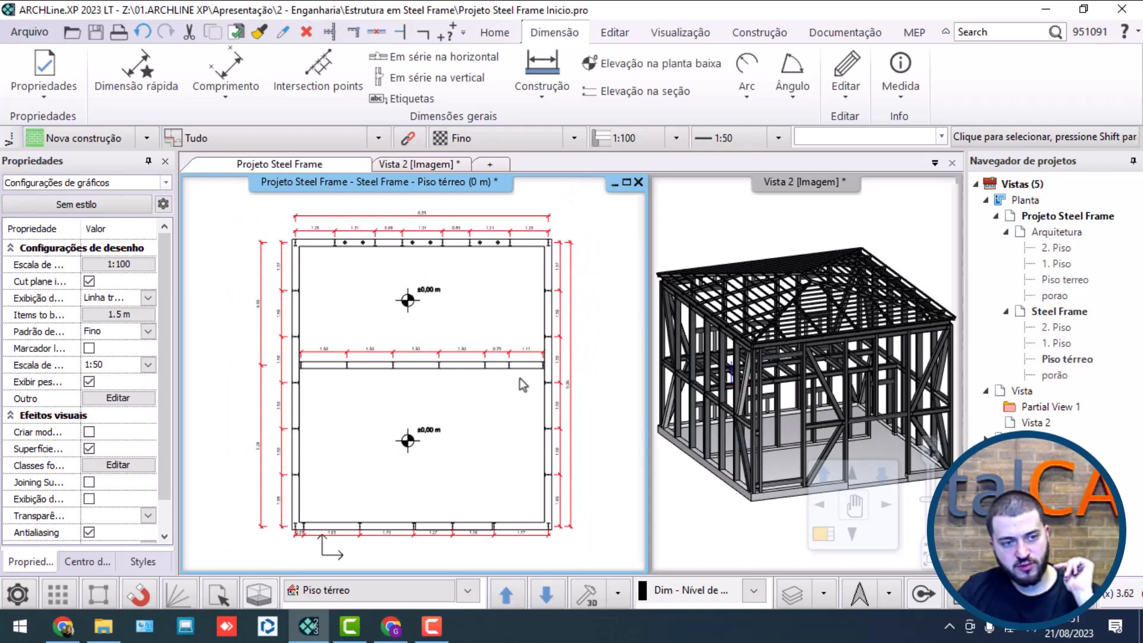
Step: Draw a straight vertical grid axis about 9.84 m long from the upper-left corner column's center down past the lower wall's dimension chain
scroll(520, 377, "up", 1)
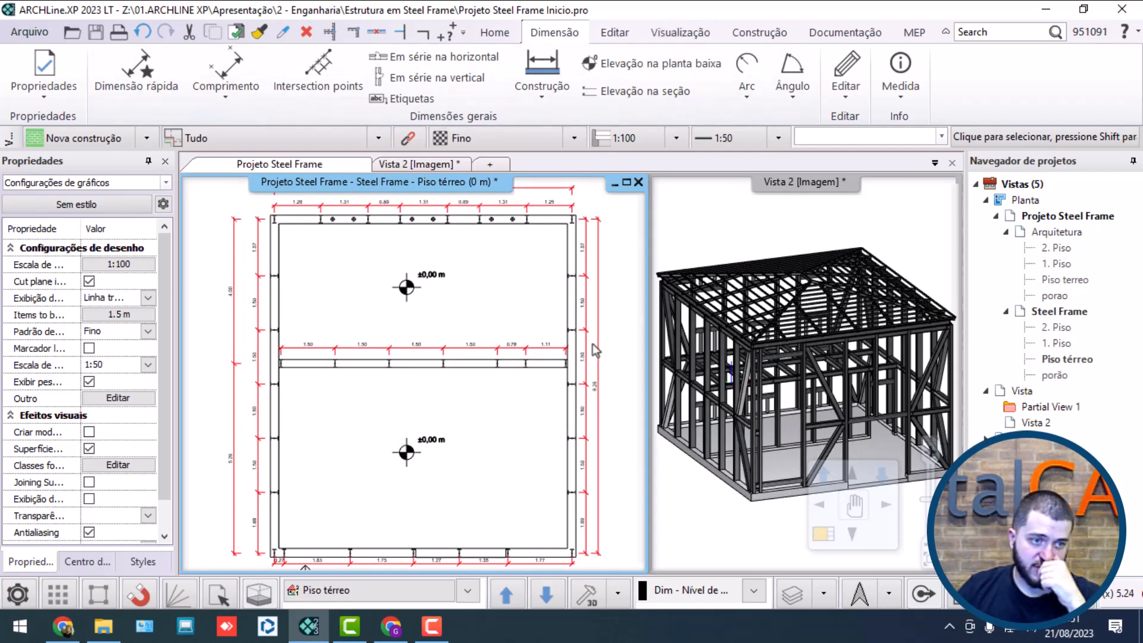
left_click(616, 33)
left_click(504, 35)
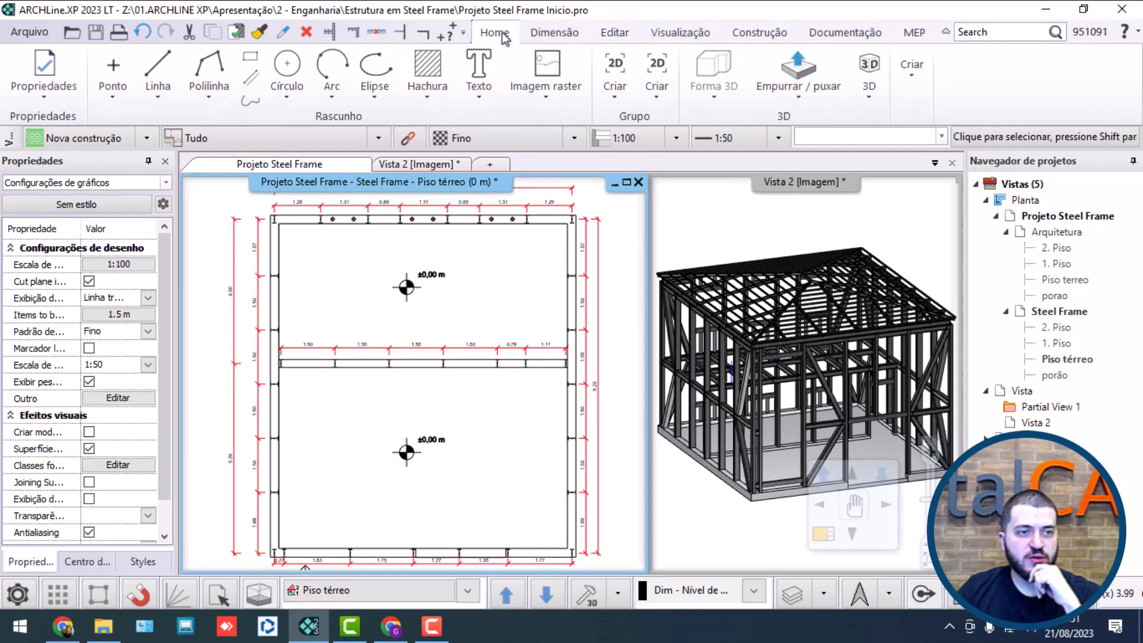
left_click(900, 84)
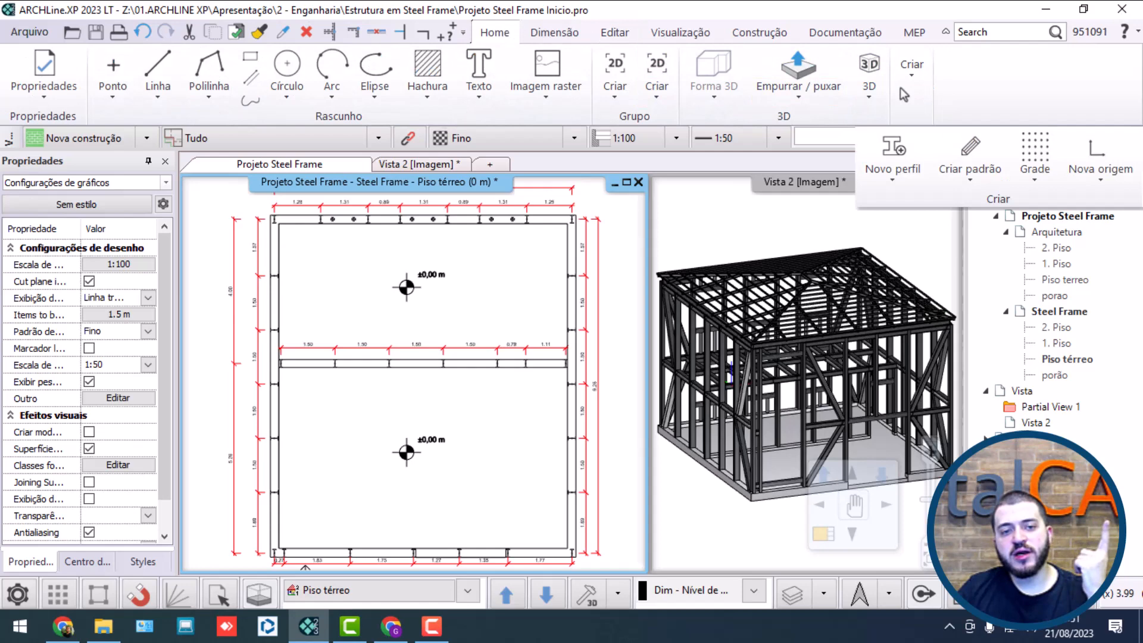
left_click(1044, 179)
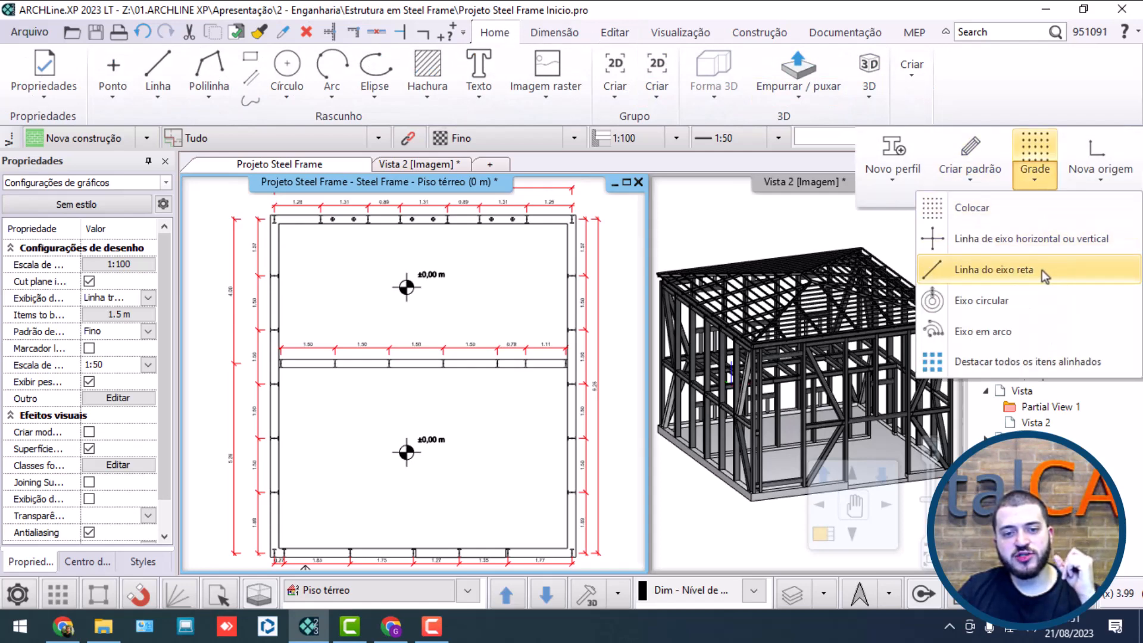
left_click(993, 270)
scroll(376, 266, "up", 5)
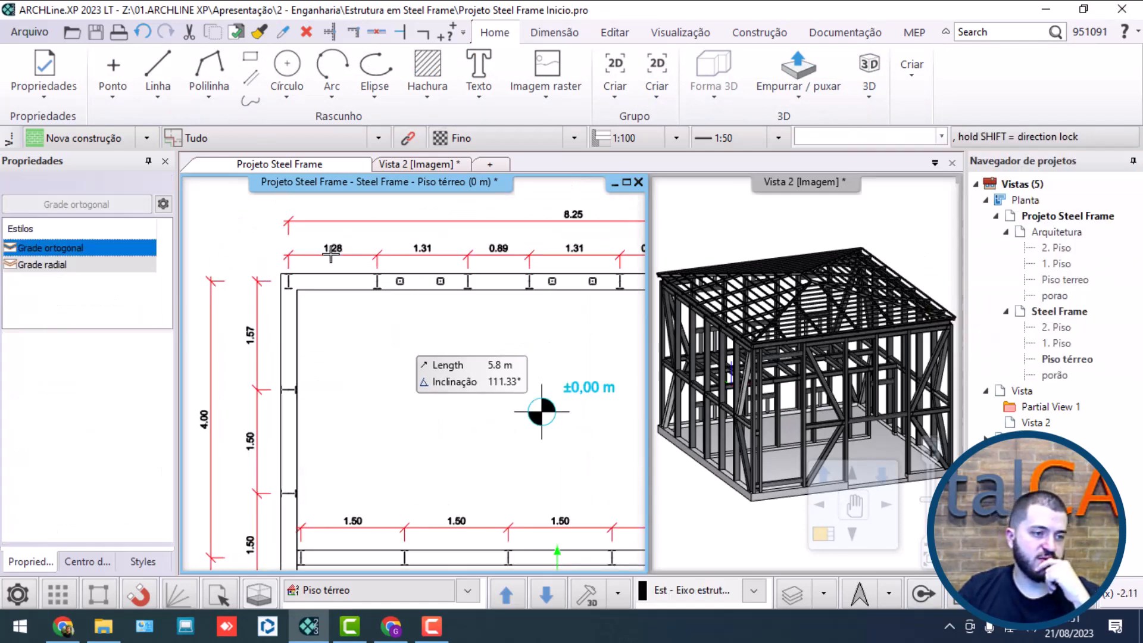
left_click(413, 373)
scroll(413, 375, "down", 6)
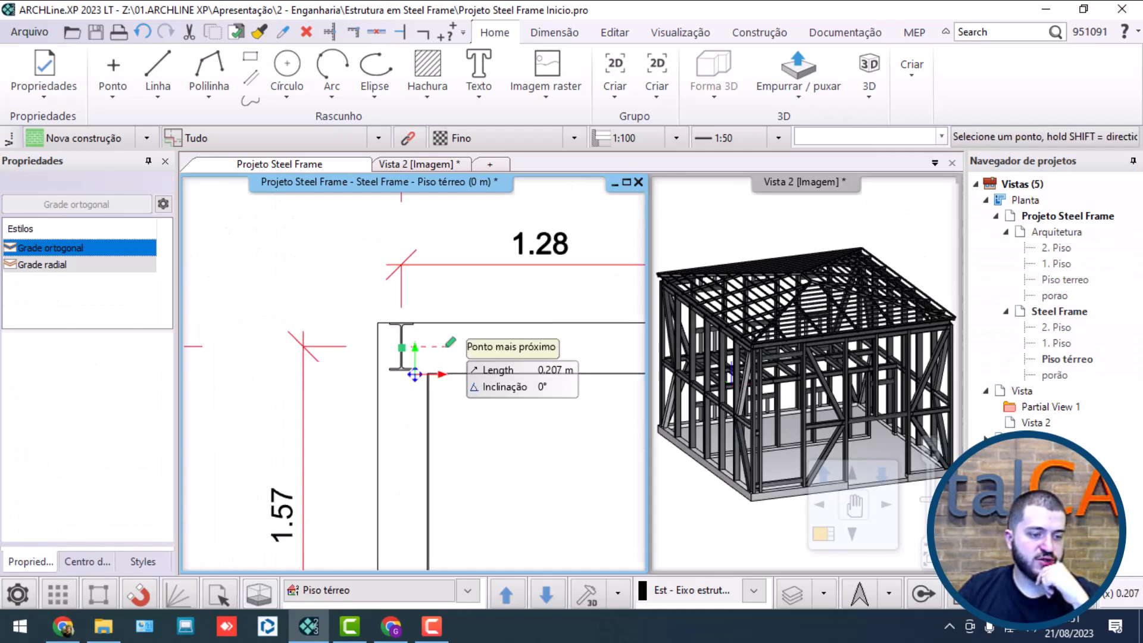
scroll(430, 437, "up", 6)
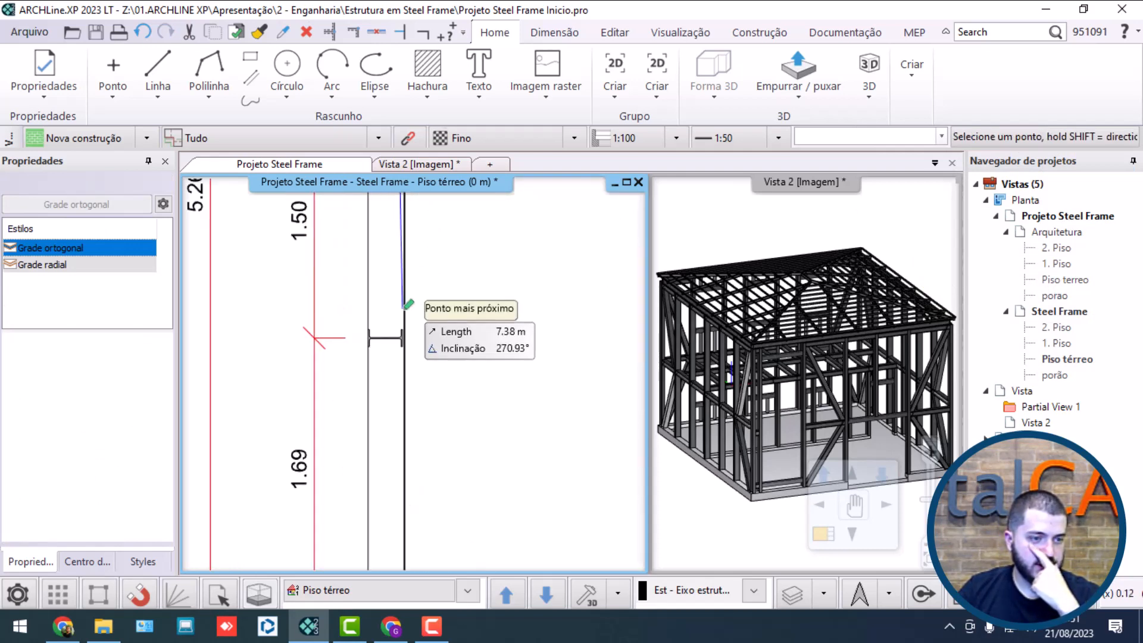
scroll(410, 405, "up", 1)
middle_click_drag(409, 406, 430, 274)
left_click(431, 273)
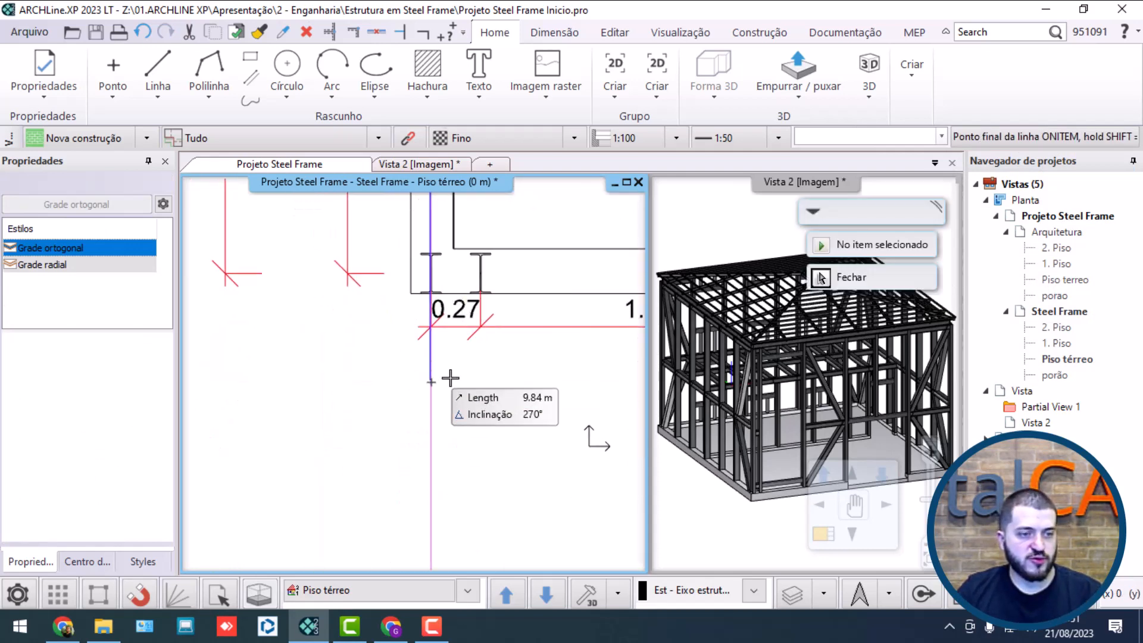
left_click(442, 392)
scroll(447, 392, "down", 7)
key("Escape")
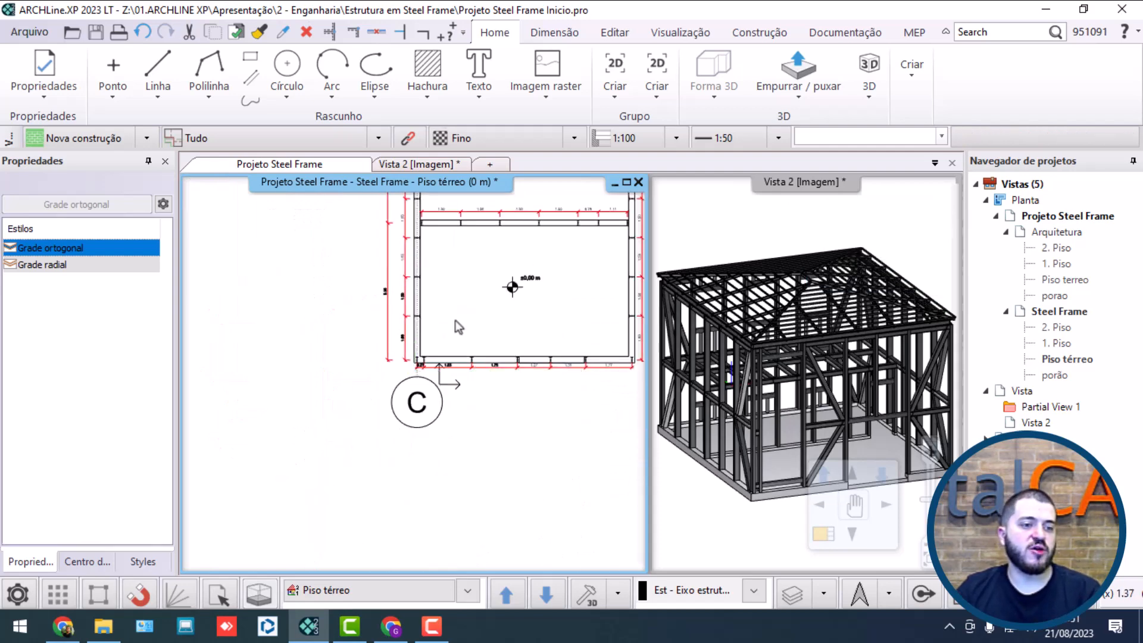
Step: Extend the upper end of the left wall's grid axis upward so its bubble sits above the overall horizontal dimension
middle_click_drag(455, 320, 445, 559)
scroll(488, 363, "up", 2)
scroll(485, 366, "up", 2)
left_click(454, 381)
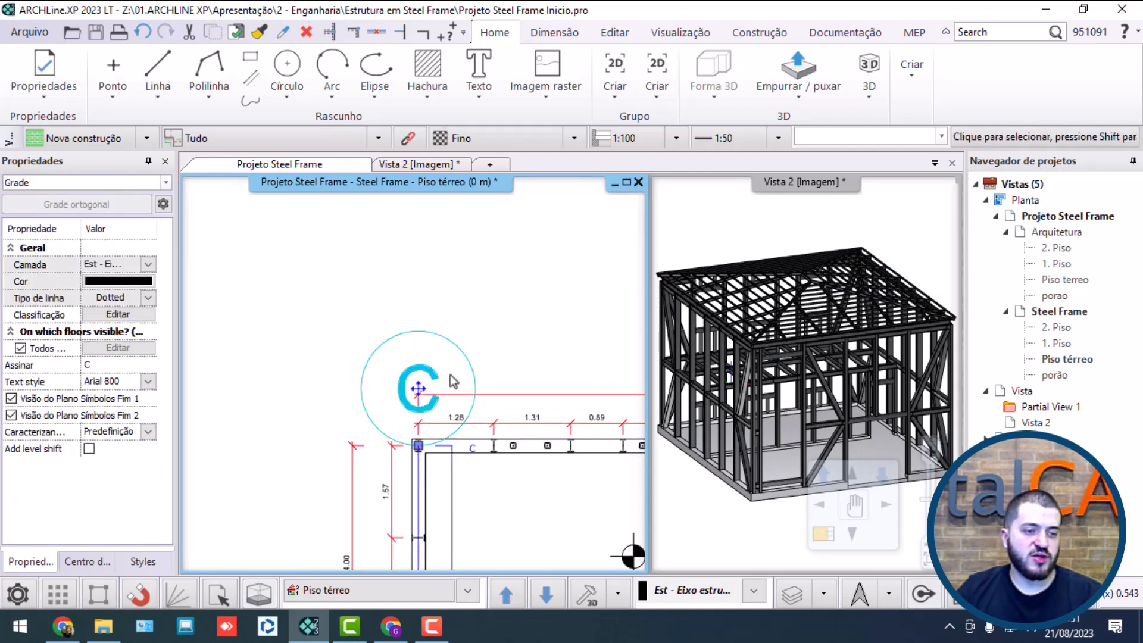
left_click(419, 446)
left_click(509, 492)
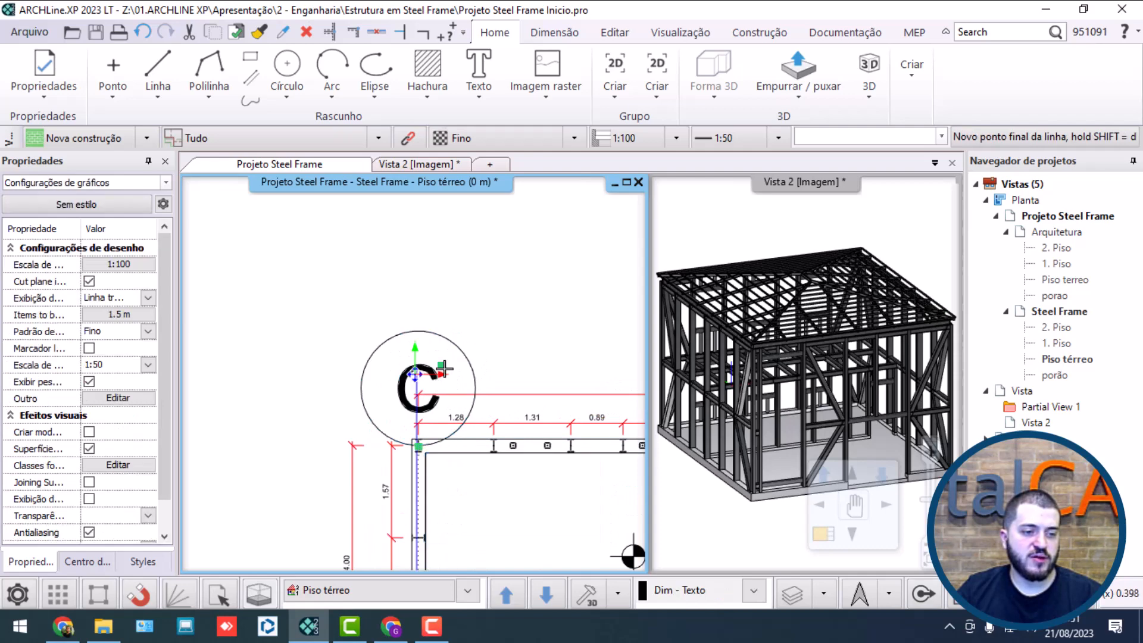
left_click(495, 369)
scroll(485, 370, "down", 2)
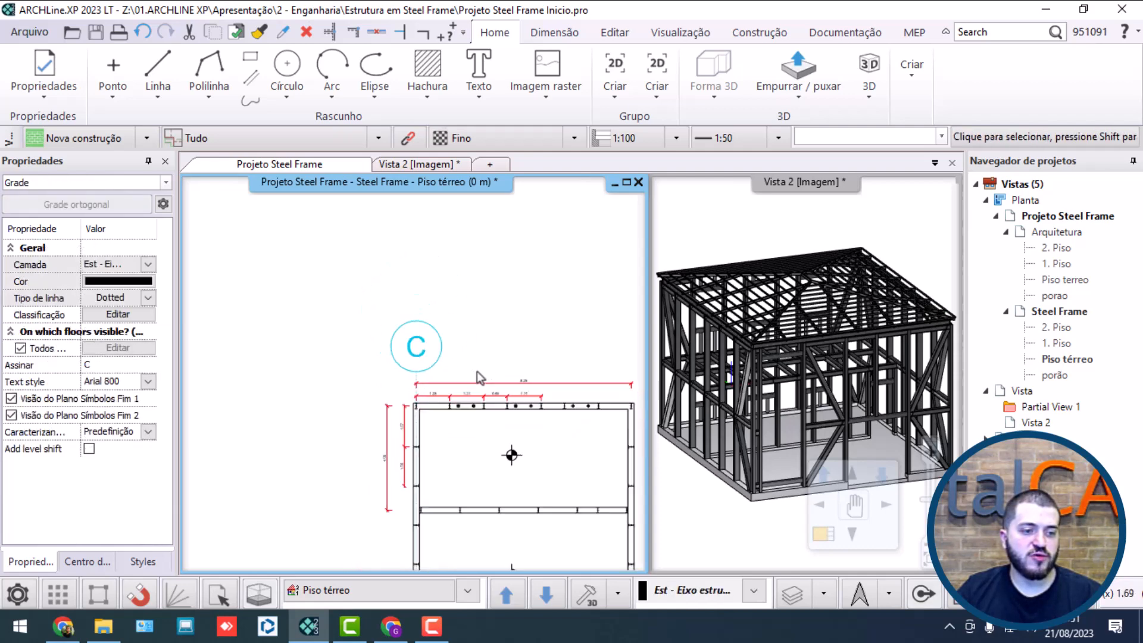
middle_click_drag(467, 518, 477, 196)
scroll(443, 366, "up", 2)
scroll(436, 318, "up", 2)
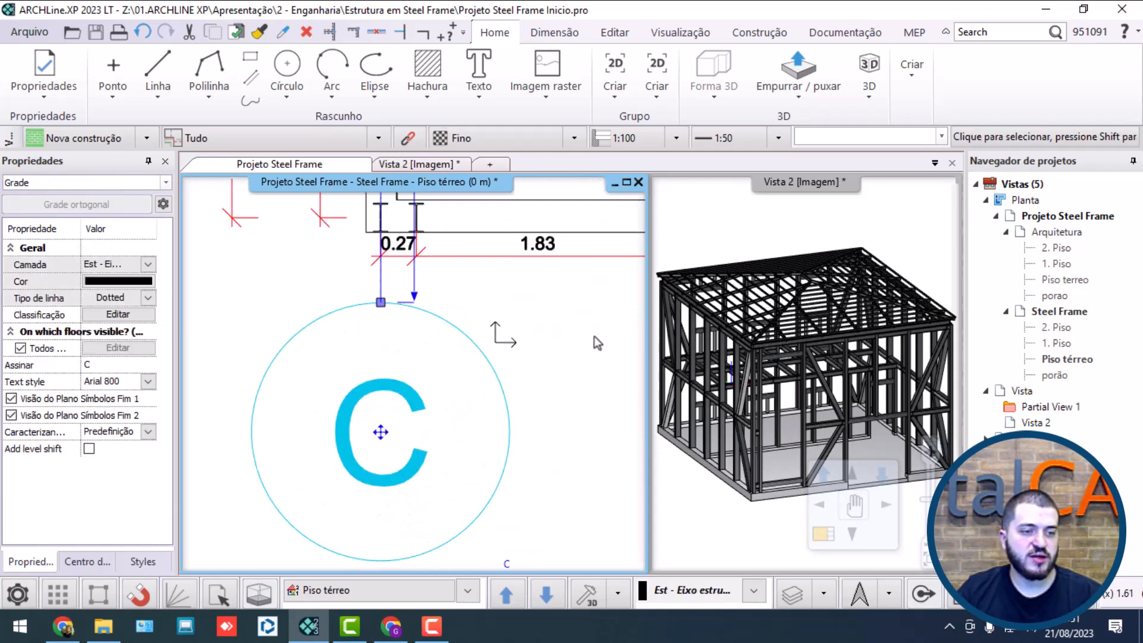
key("Escape")
Step: Maximize the ground-floor plan view and open the properties of the left wall's grid axis
scroll(529, 364, "down", 5)
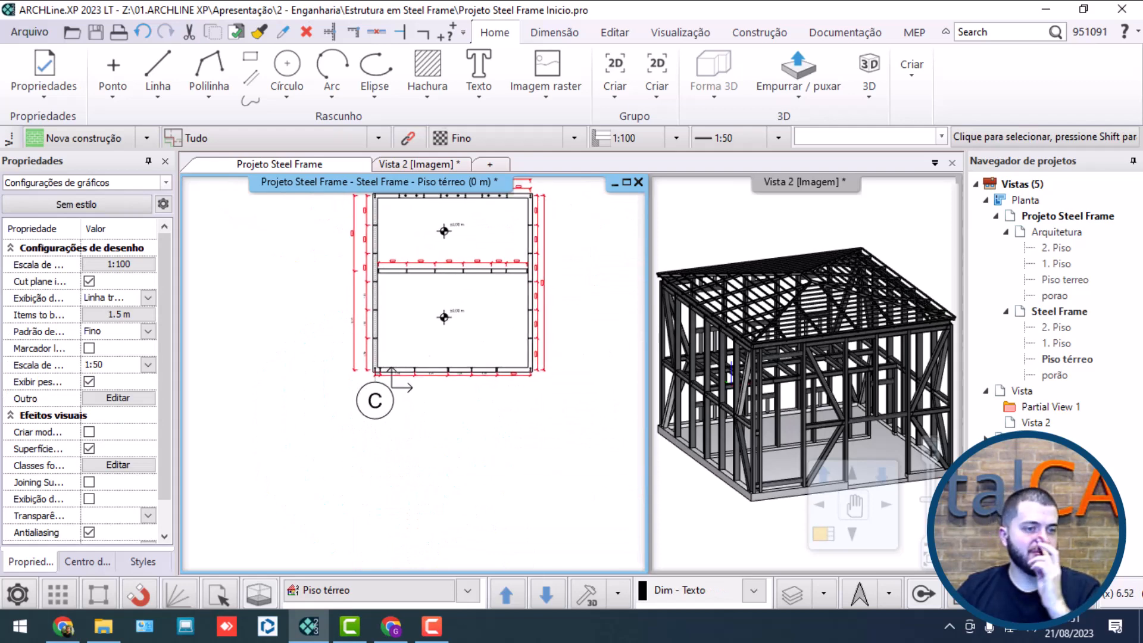
scroll(519, 315, "up", 1)
left_click(347, 223)
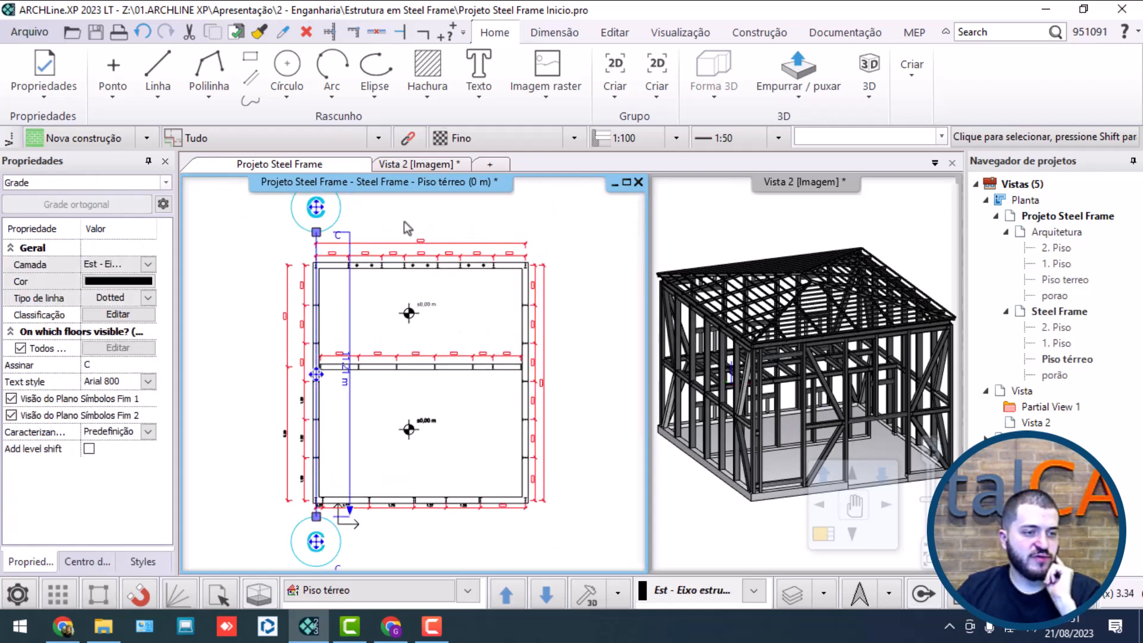
key("Escape")
left_click(343, 215)
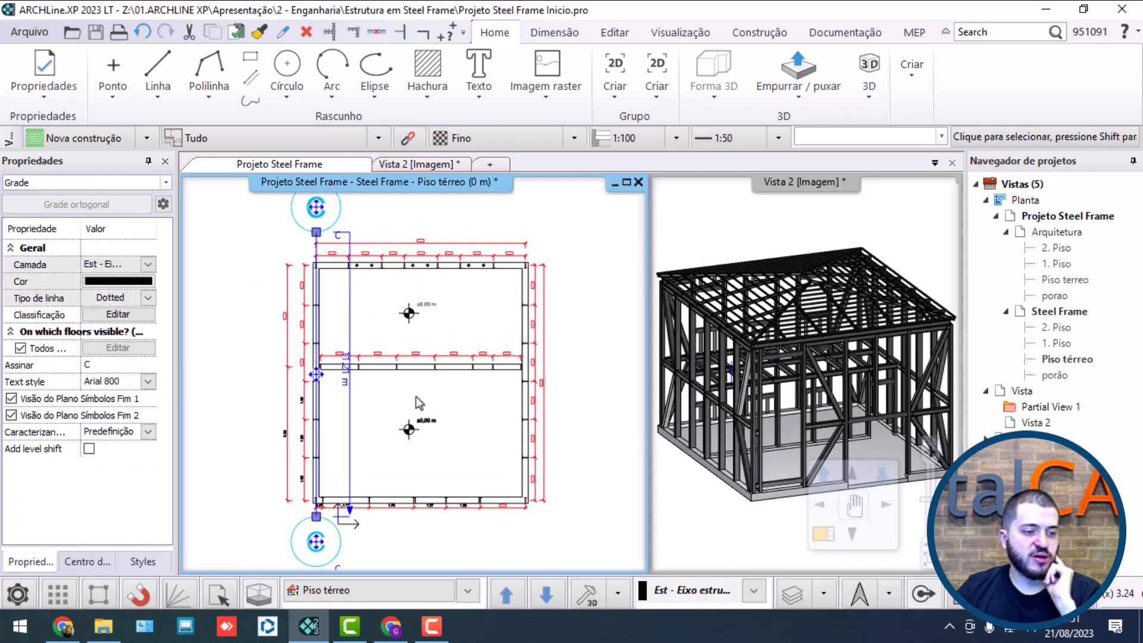
left_click(626, 182)
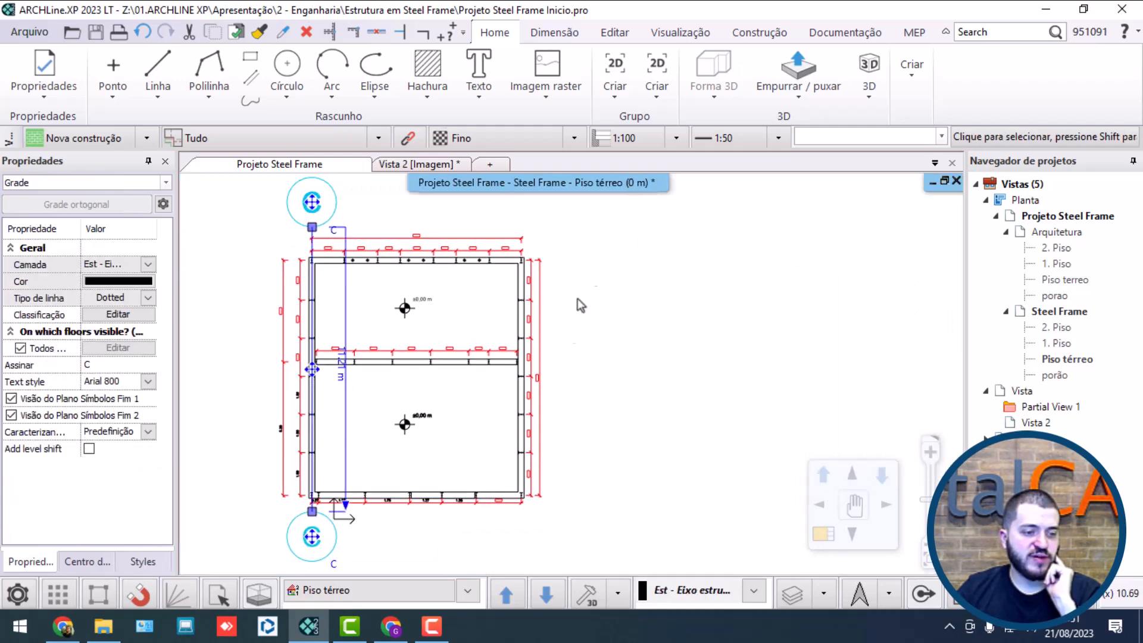
right_click(343, 200)
left_click(373, 232)
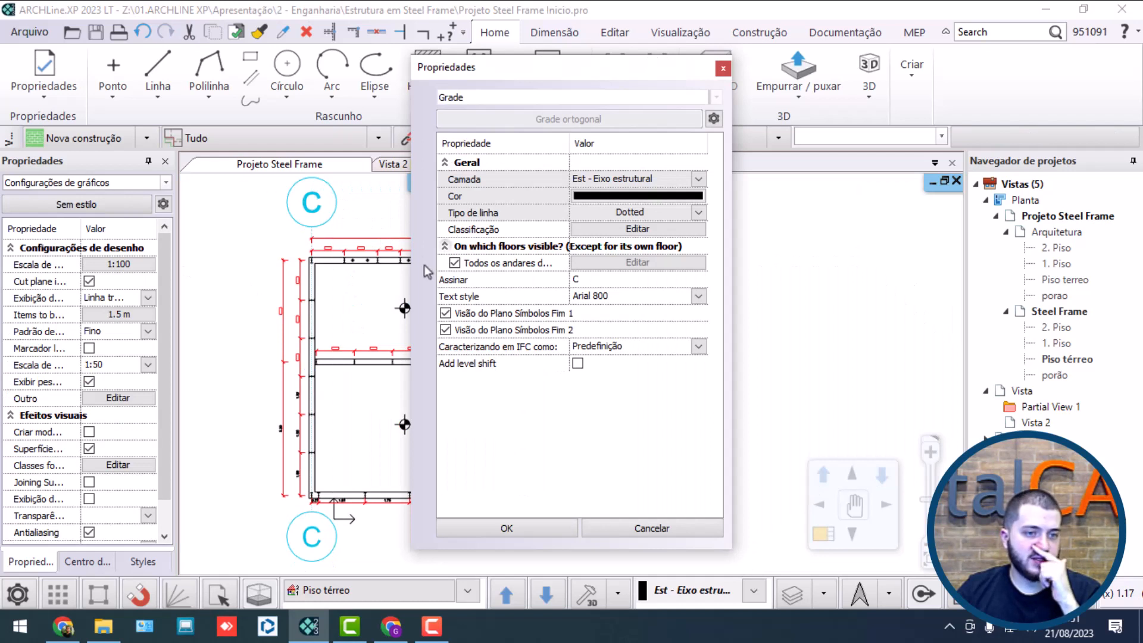
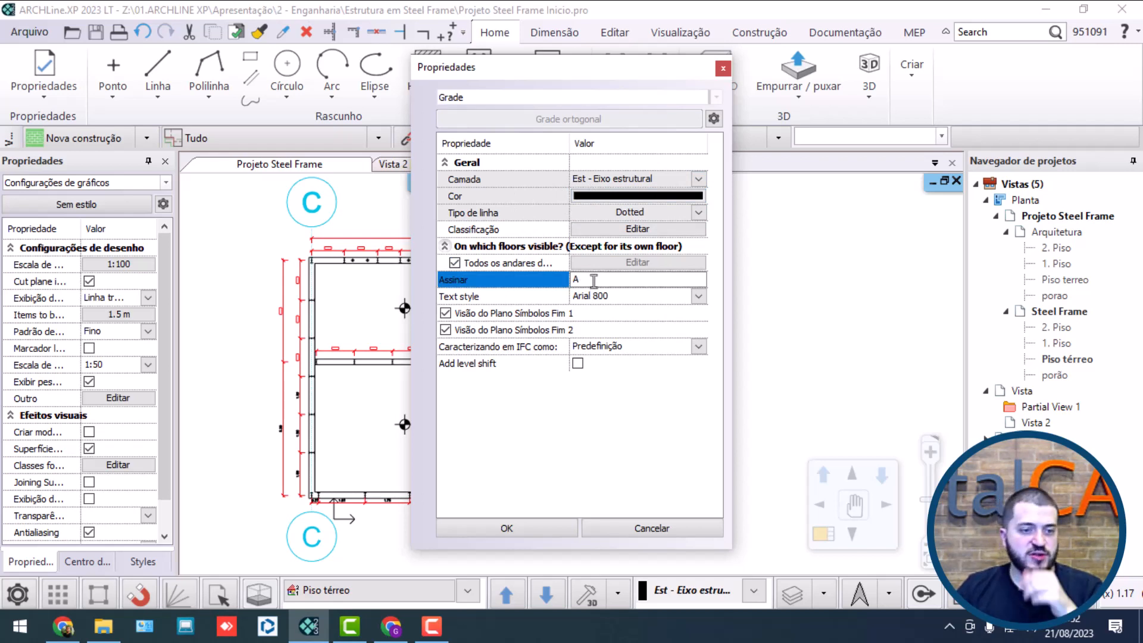
Step: Label the left wall's grid axis A and set its text style to Arial 20 impressao
left_click(698, 296)
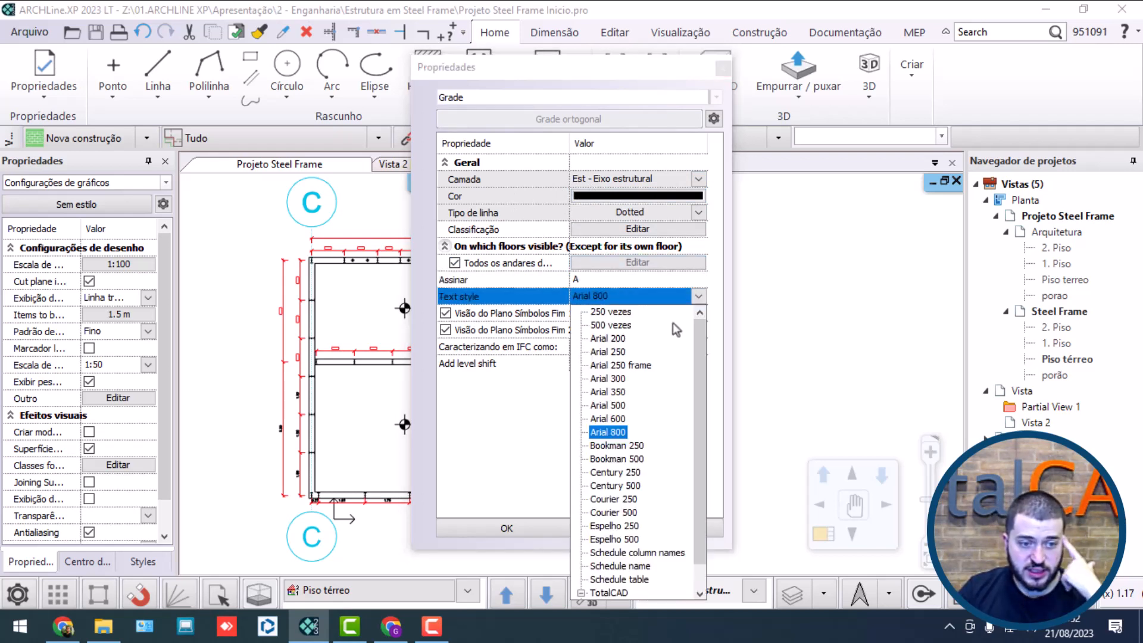
scroll(636, 428, "down", 1)
left_click(635, 580)
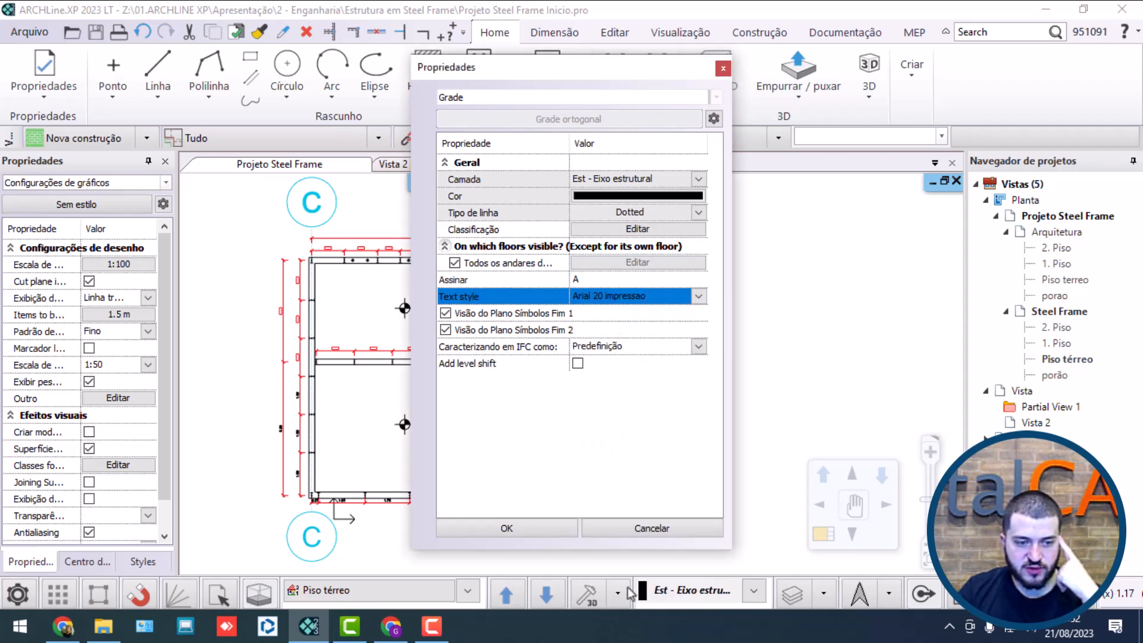
left_click(513, 533)
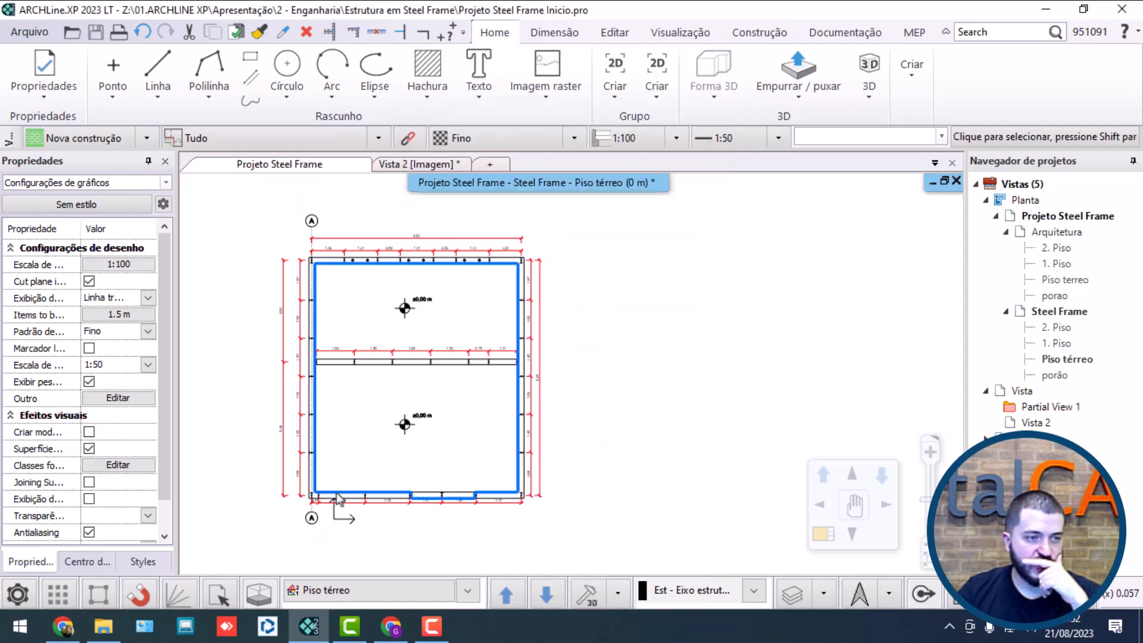
Step: Pull the upper end of axis A slightly down so its bubble sits closer to the overall horizontal dimension
scroll(351, 476, "up", 5)
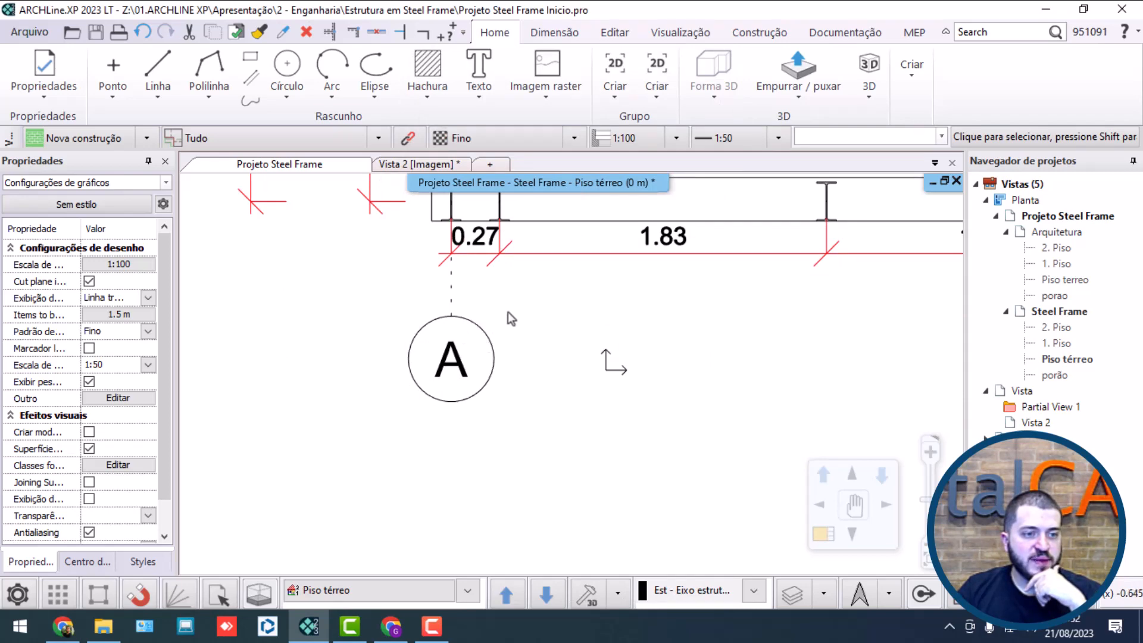
scroll(508, 312, "down", 3)
scroll(512, 381, "up", 3)
scroll(470, 294, "up", 2)
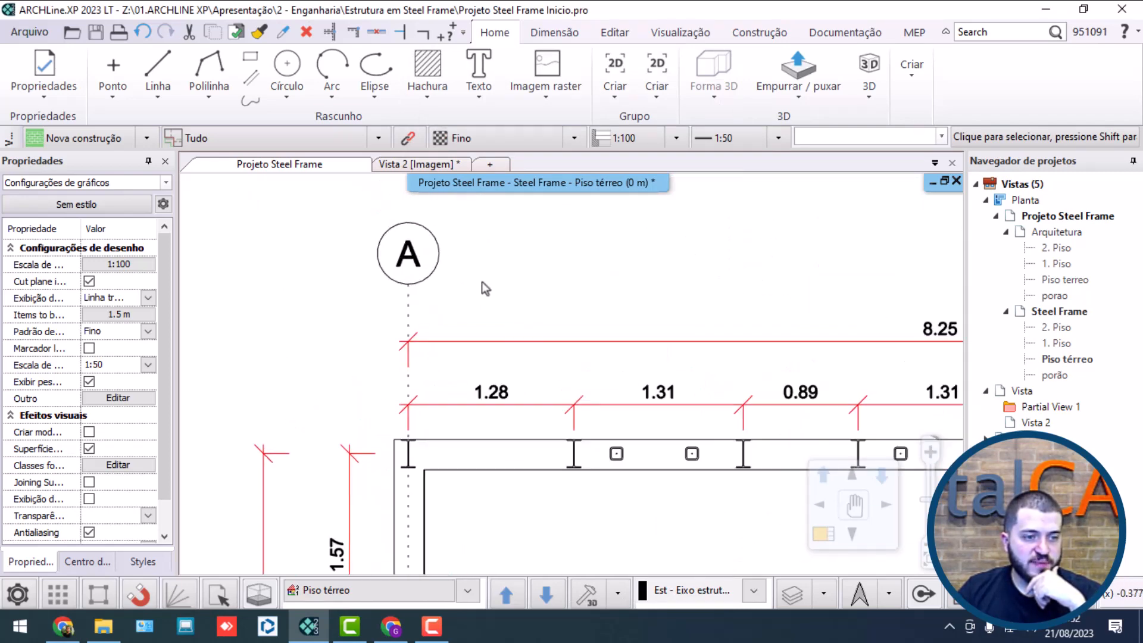
left_click(408, 253)
mouse_move(408, 286)
left_click(485, 300)
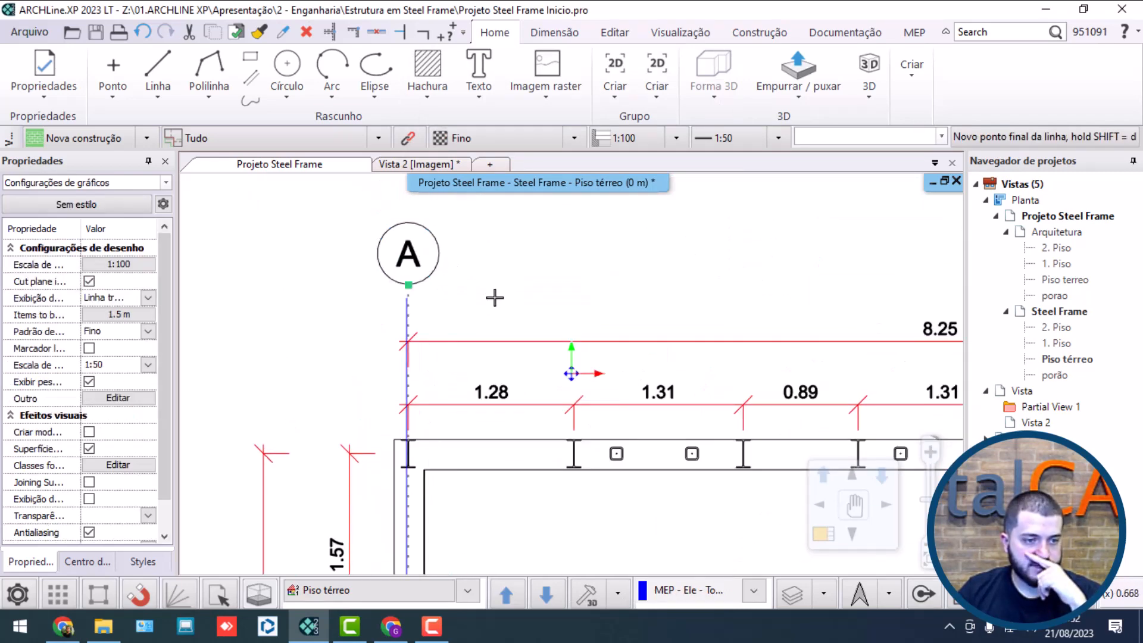
left_click(492, 298)
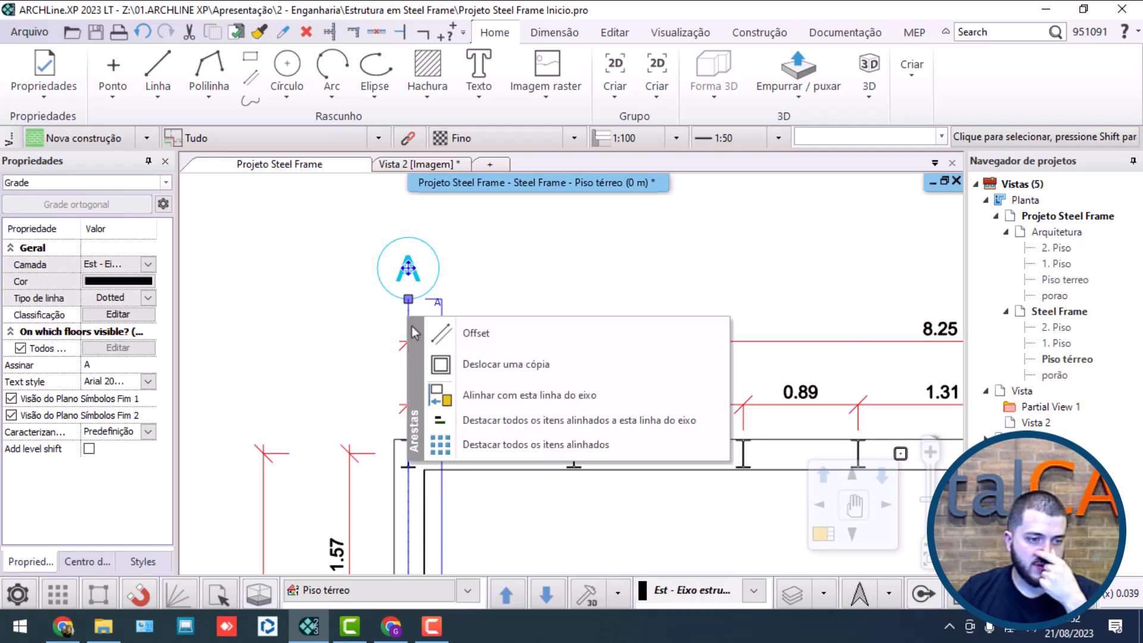
Step: Offset a copy of axis A 8.25 m to the center of the right wall's corner column
left_click(453, 362)
scroll(428, 234, "down", 3)
scroll(637, 301, "up", 5)
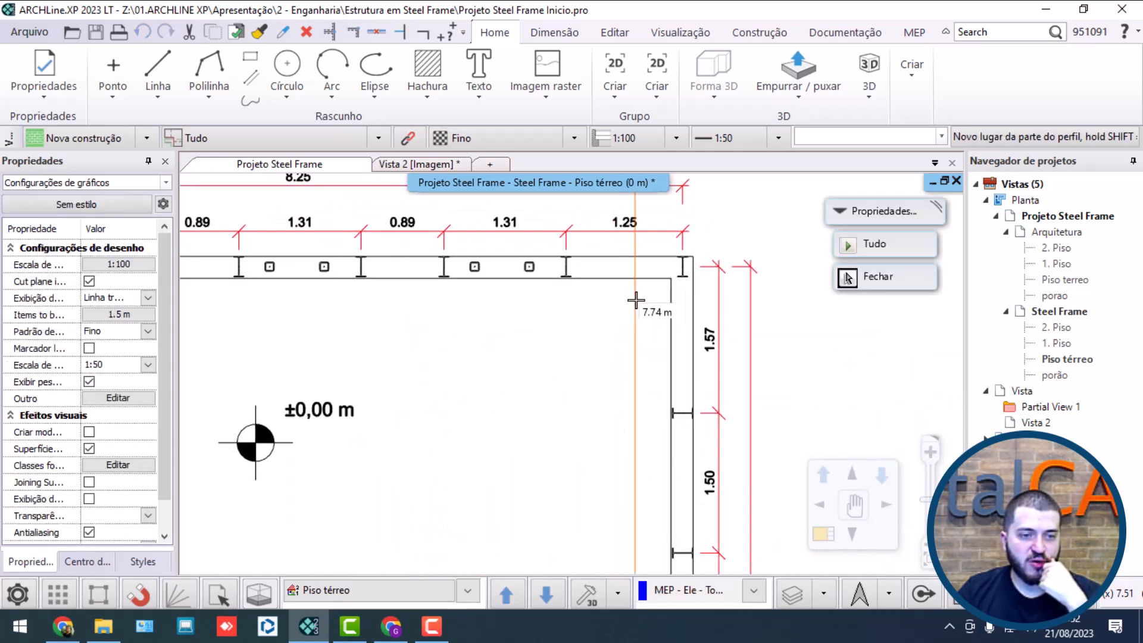
left_click(637, 346)
scroll(625, 333, "down", 8)
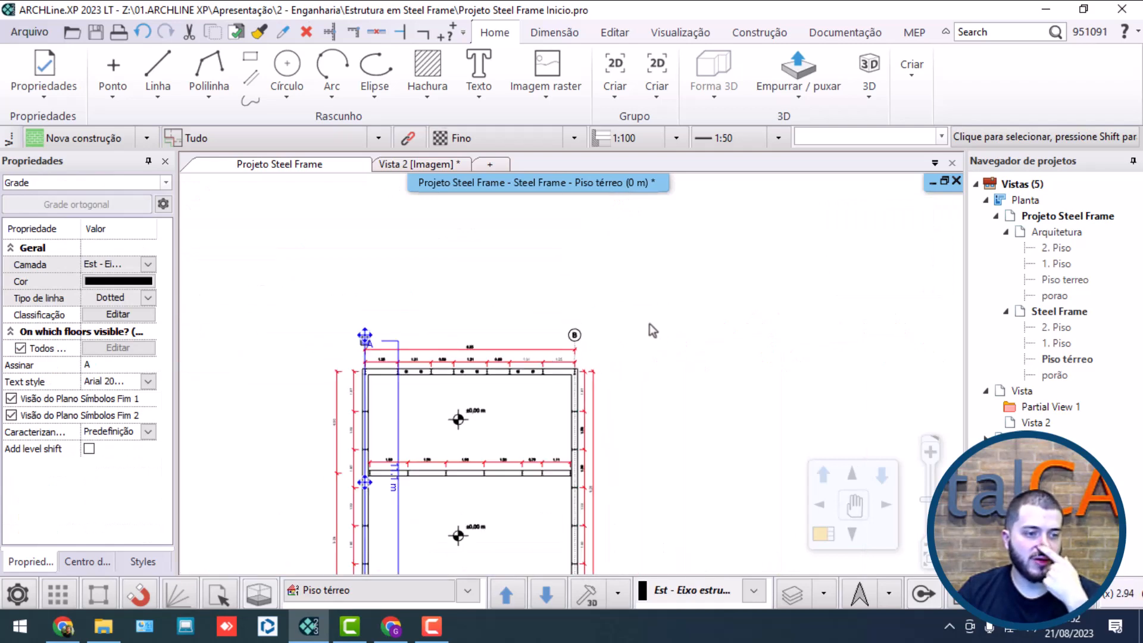
key("Escape")
scroll(659, 387, "up", 2)
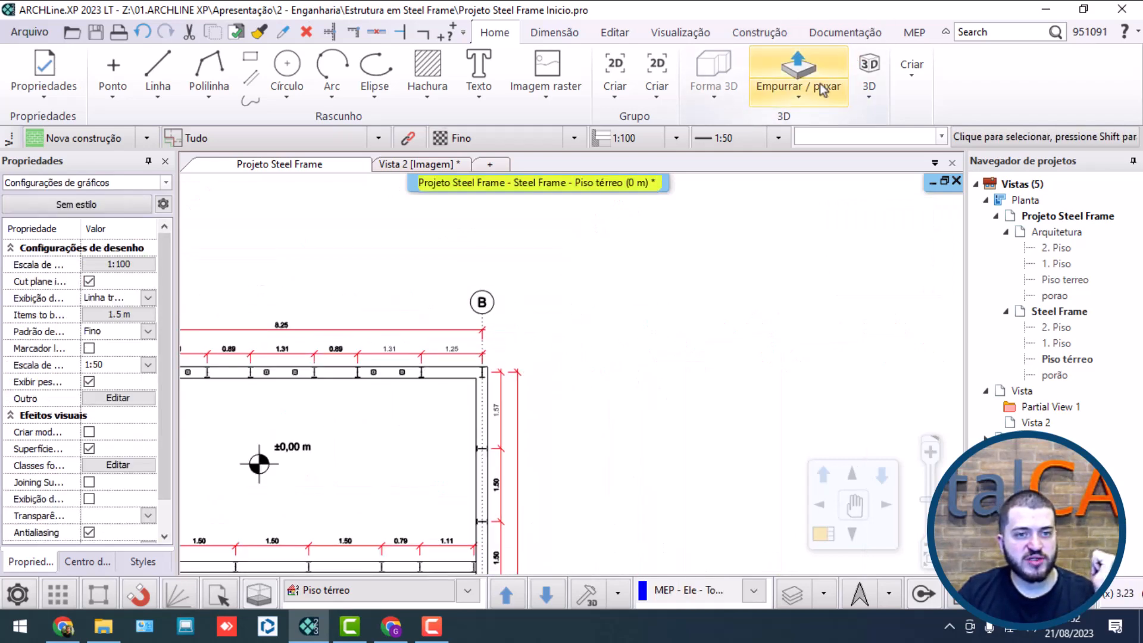
scroll(673, 260, "down", 3)
scroll(517, 250, "up", 3)
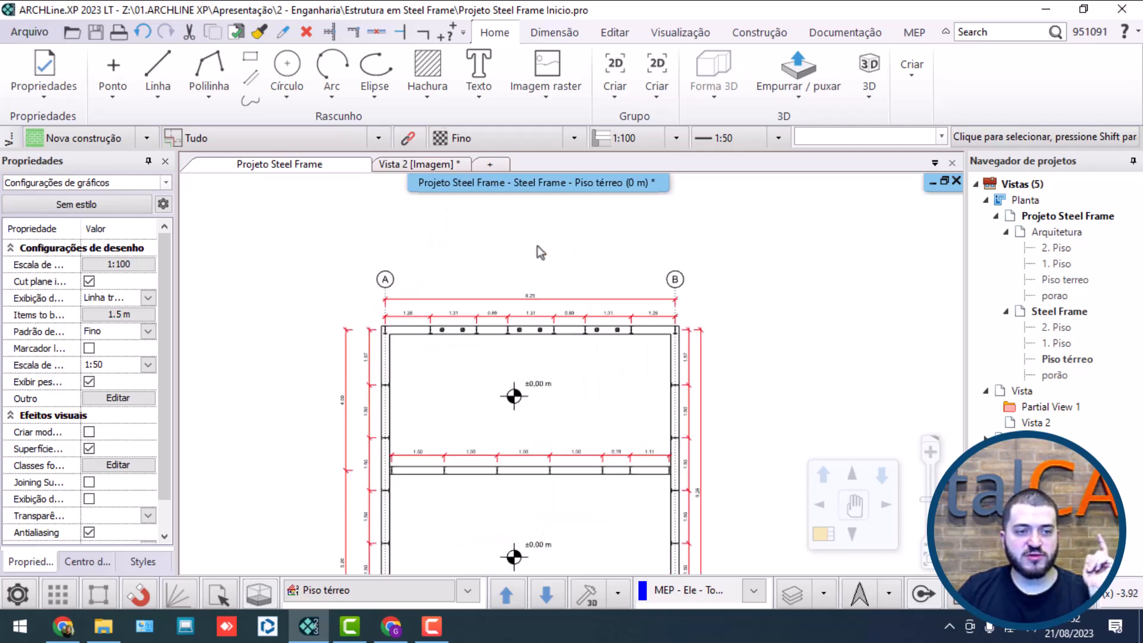
Step: Draw a horizontal orthogonal grid axis about 9.32 m long from the upper-left corner column's center past the right wall's dimension chains
left_click(921, 94)
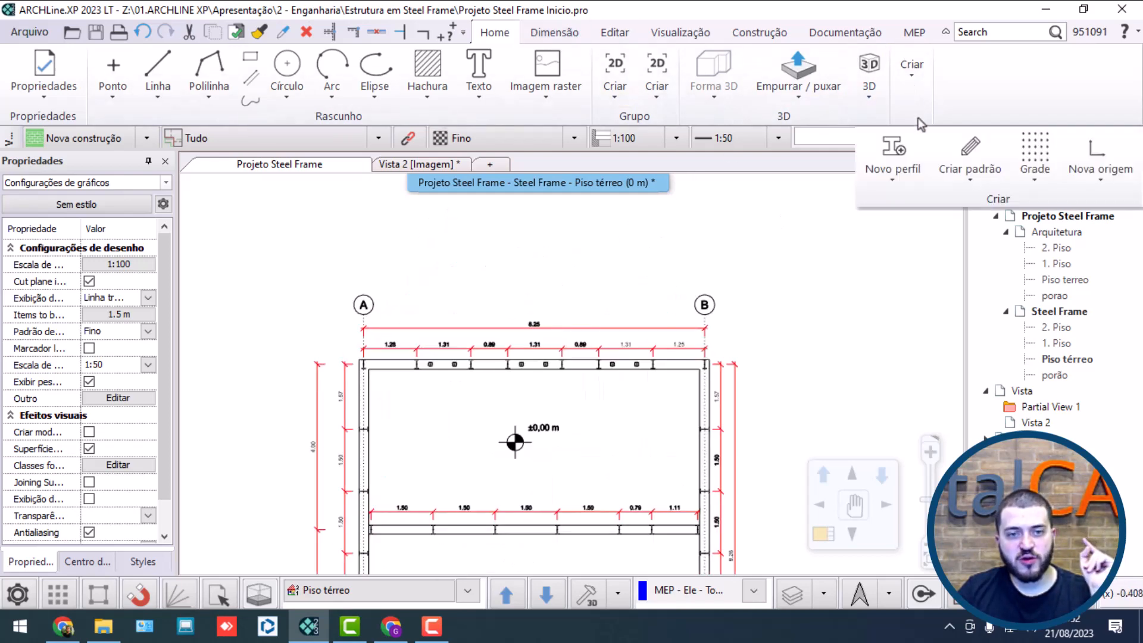
left_click(1034, 170)
left_click(991, 271)
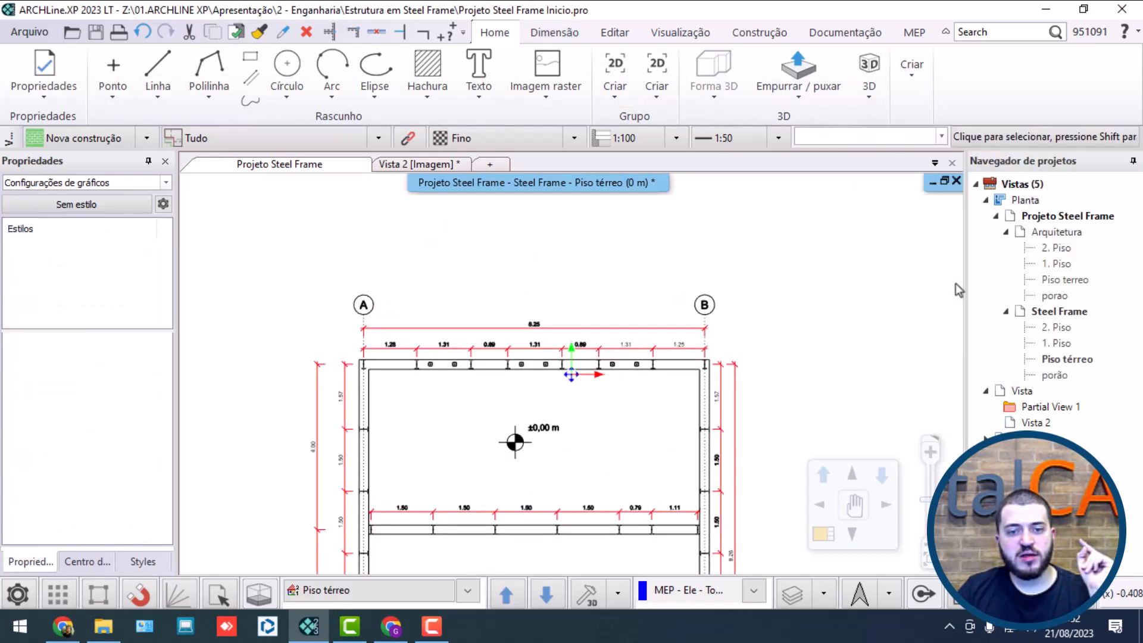
scroll(413, 377, "up", 5)
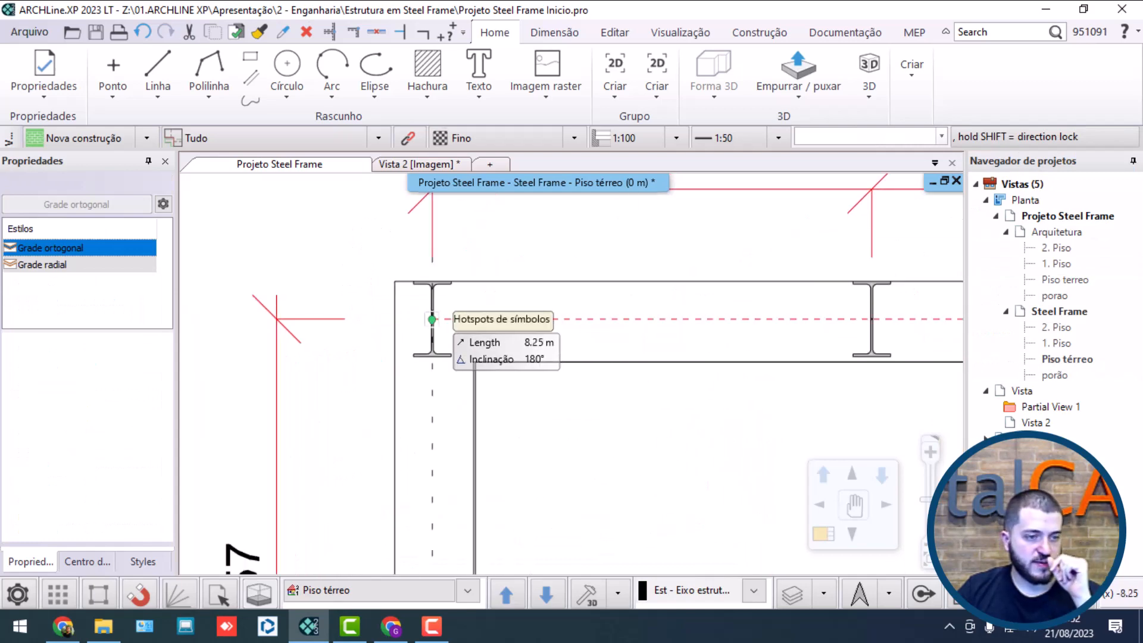
left_click(432, 319)
scroll(685, 316, "down", 3)
middle_click_drag(731, 307, 481, 237)
scroll(606, 274, "down", 3)
middle_click_drag(606, 274, 480, 312)
scroll(479, 312, "up", 1)
left_click(795, 342)
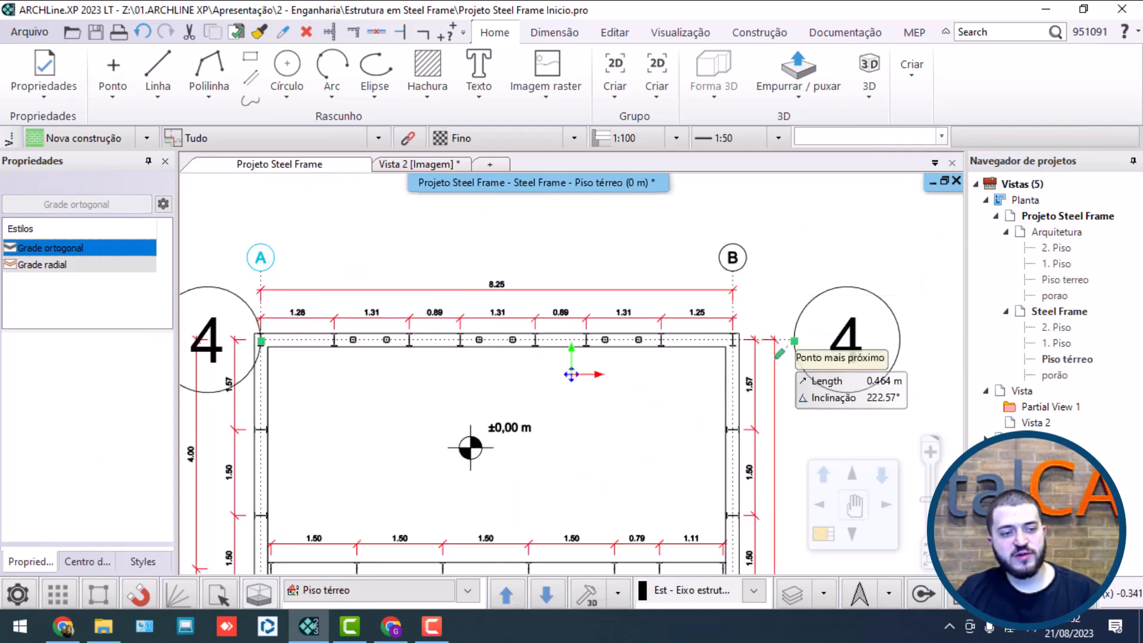
Step: Extend the left end of the upper wall's horizontal axis outward past the left wall's dimension chains
scroll(321, 350, "up", 4)
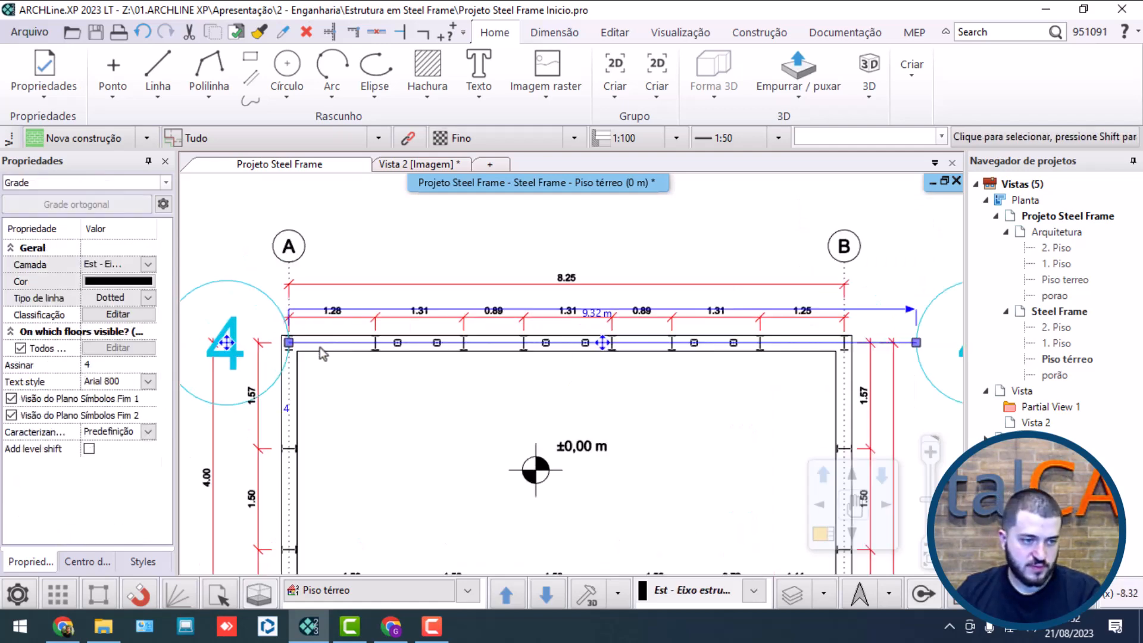
mouse_move(555, 404)
left_click(613, 415)
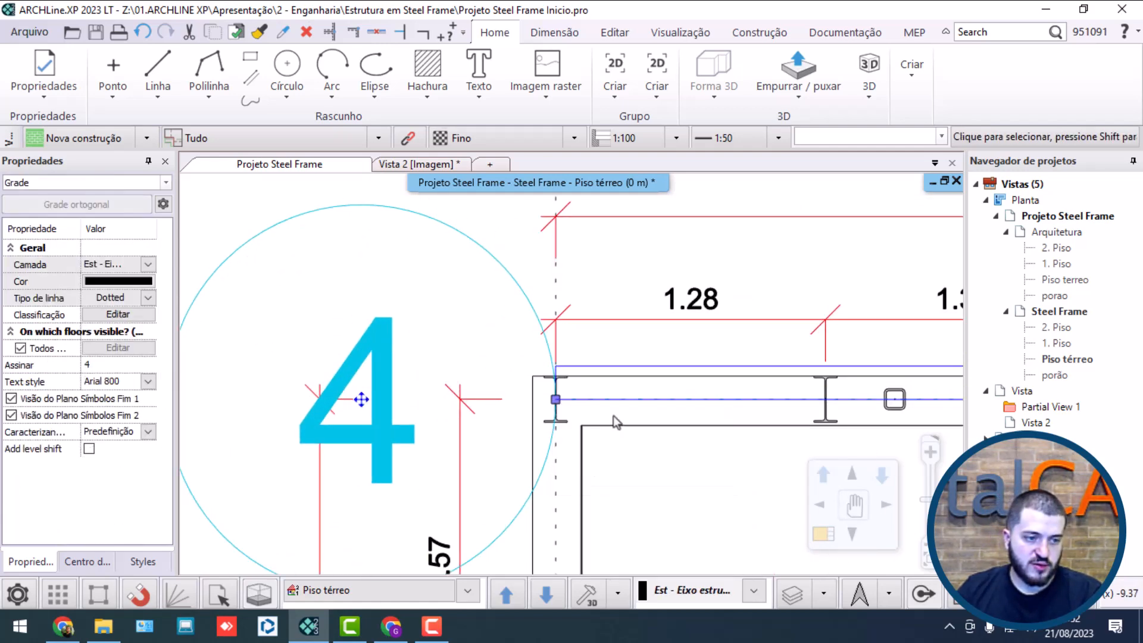
scroll(390, 397, "down", 2)
left_click(386, 387)
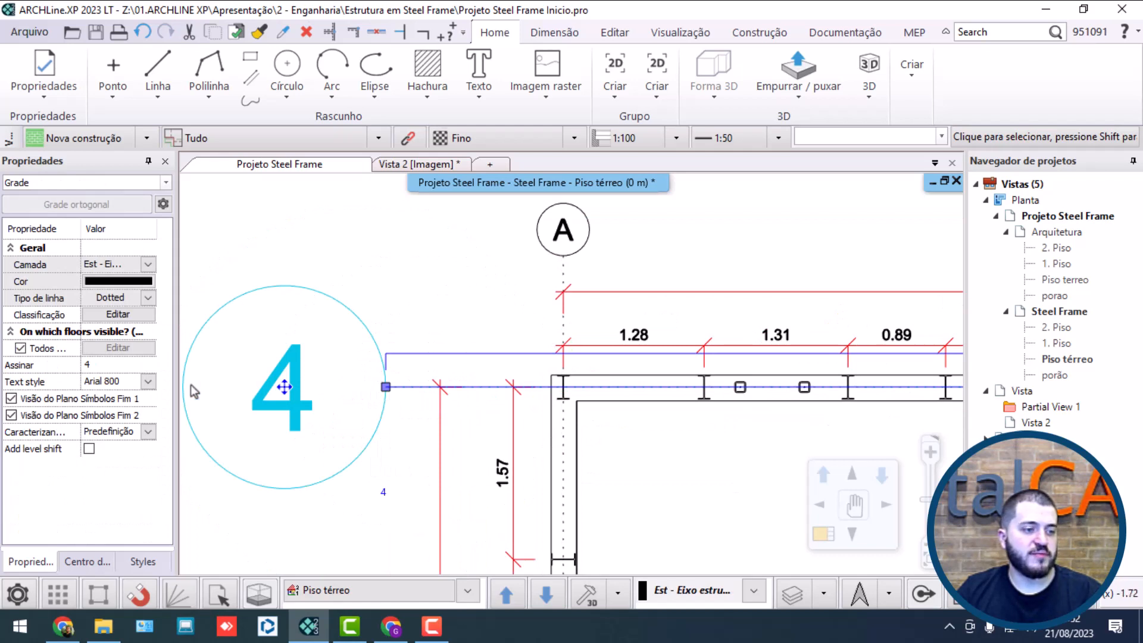
Step: Label the upper wall's horizontal axis 1 and set its text style to Arial 20 impressao
left_click(128, 365)
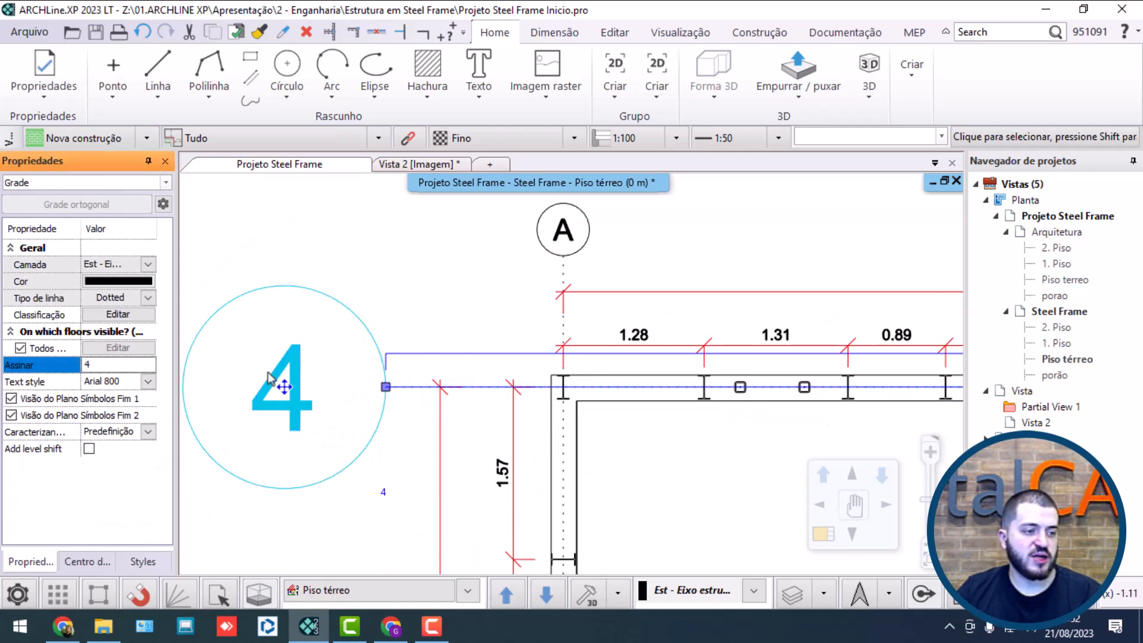
double_click(95, 364)
type("1")
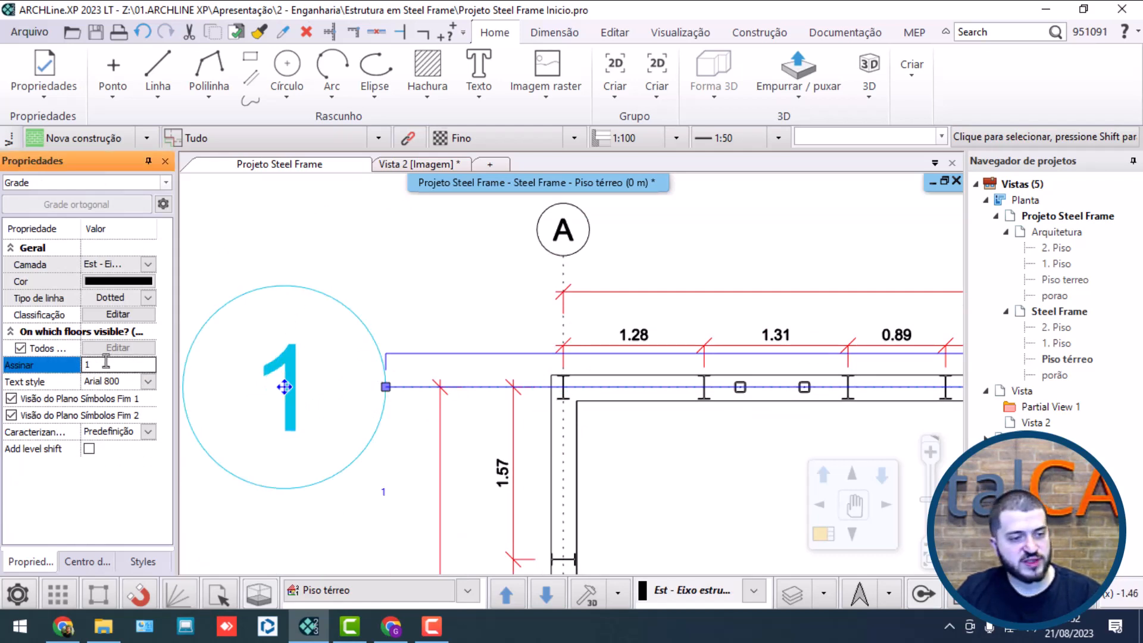
left_click(147, 381)
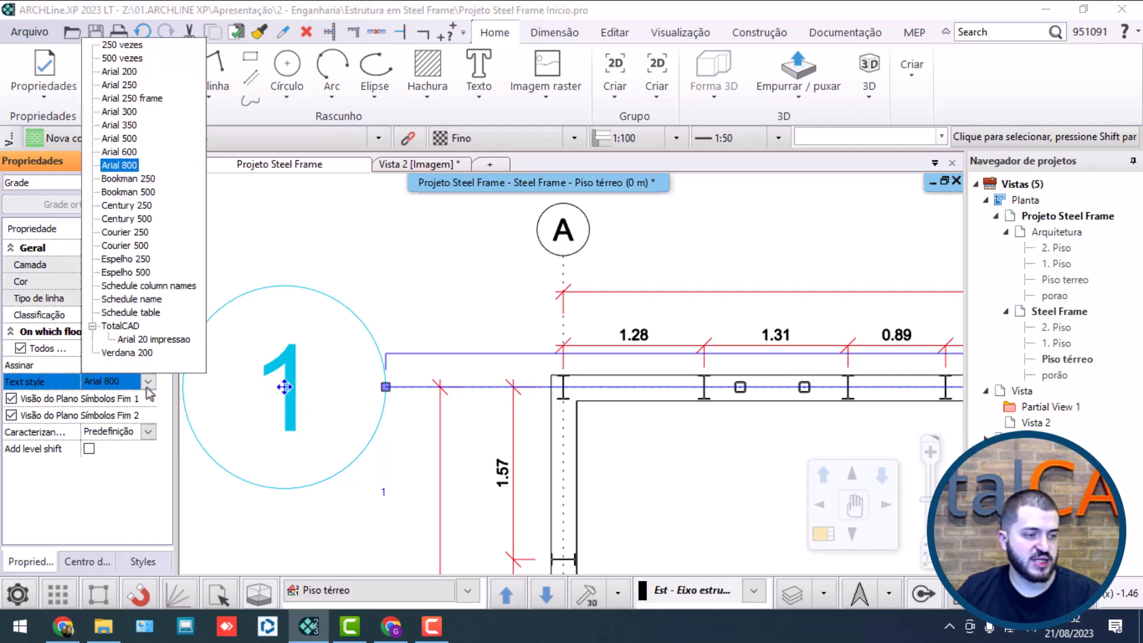
left_click(151, 340)
Step: Shorten the left end of axis 1 so its bubble sits closer to the left wall's outer dimension
scroll(375, 402, "up", 3)
middle_click_drag(371, 400, 444, 357)
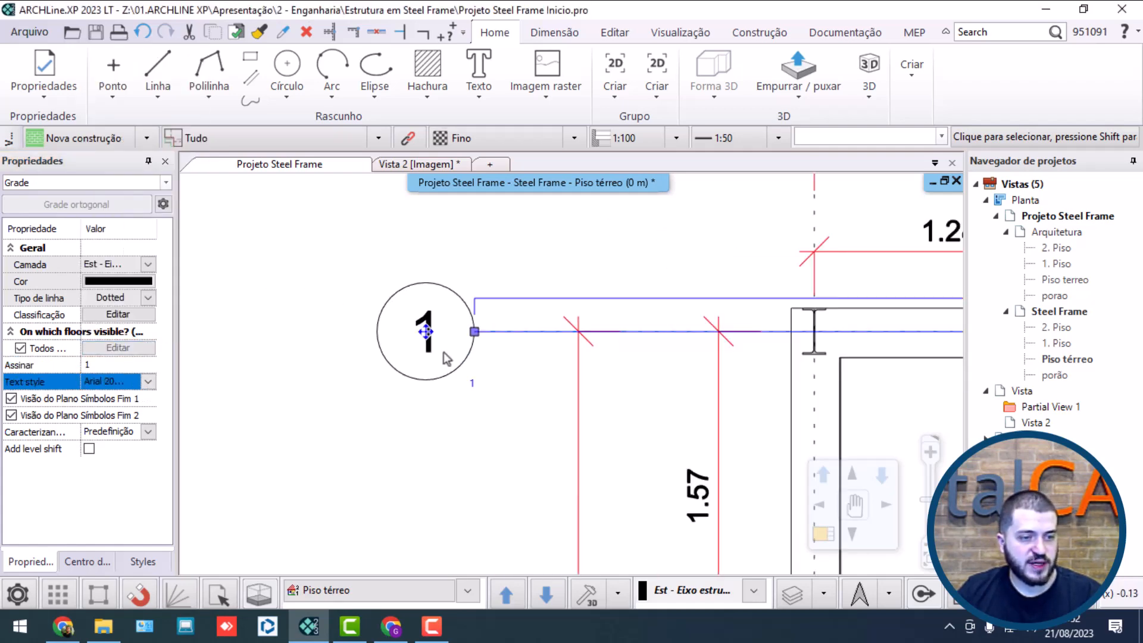
left_click(474, 332)
left_click(505, 339)
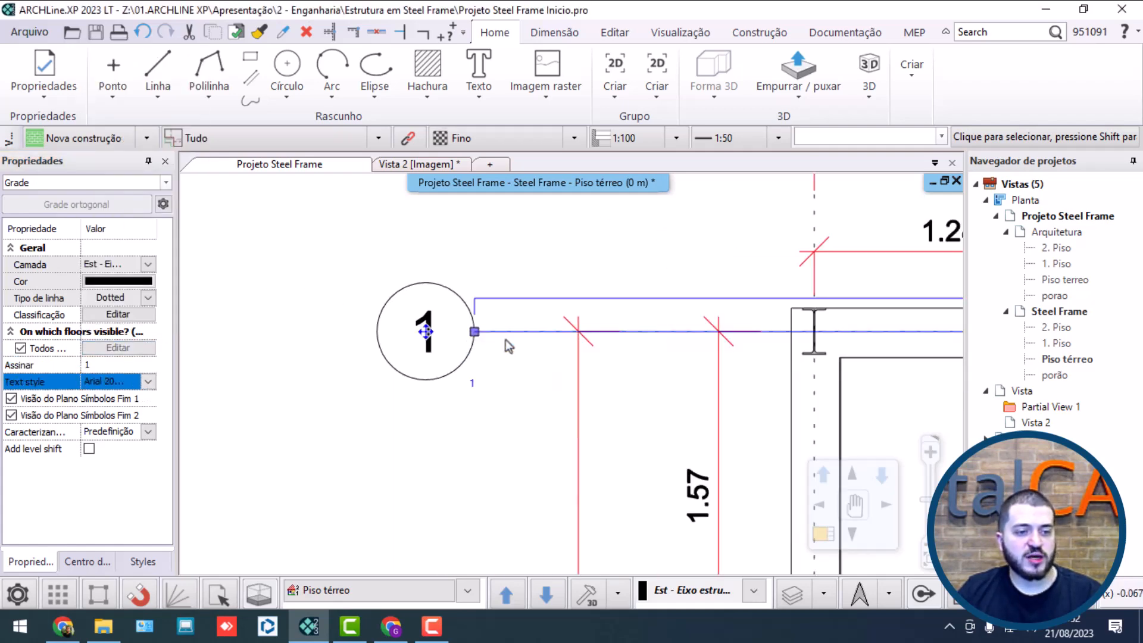
left_click(527, 362)
Step: Shorten the right end of axis 1 slightly toward the right wall's outer dimension, making the axis about 10.54 m long
scroll(571, 372, "down", 6)
middle_click_drag(752, 410, 647, 388)
scroll(814, 357, "up", 7)
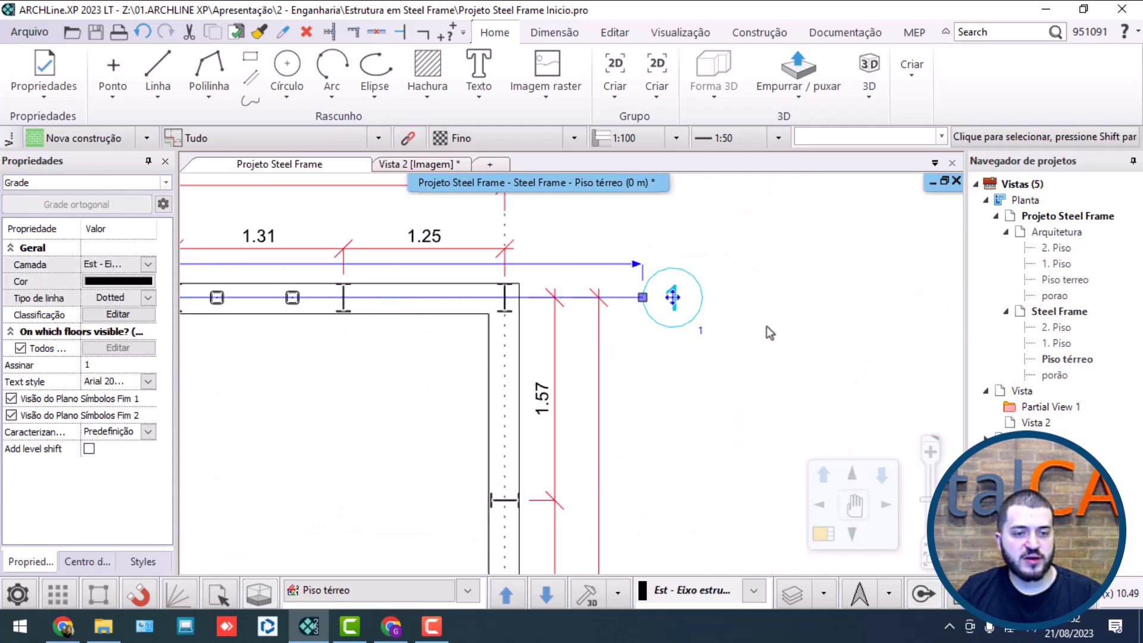
middle_click_drag(689, 319, 545, 335)
left_click(455, 293)
left_click(503, 308)
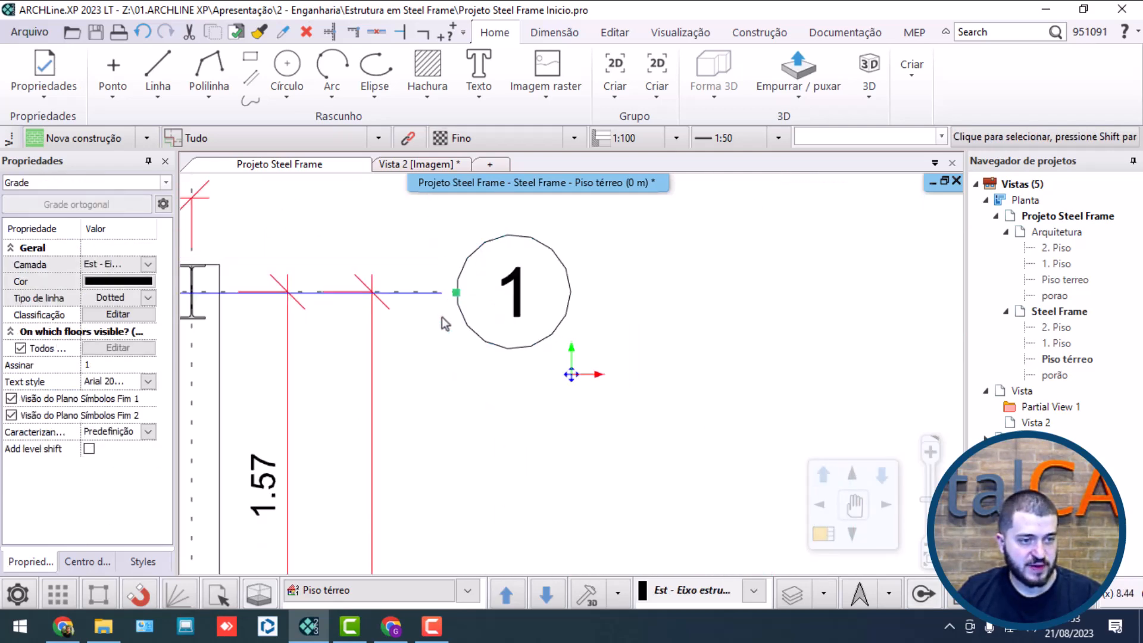
left_click(419, 324)
Step: Offset a copy of axis 1 down to the column centers of the interior dividing wall
scroll(316, 364, "down", 4)
scroll(306, 369, "down", 3)
scroll(449, 324, "up", 3)
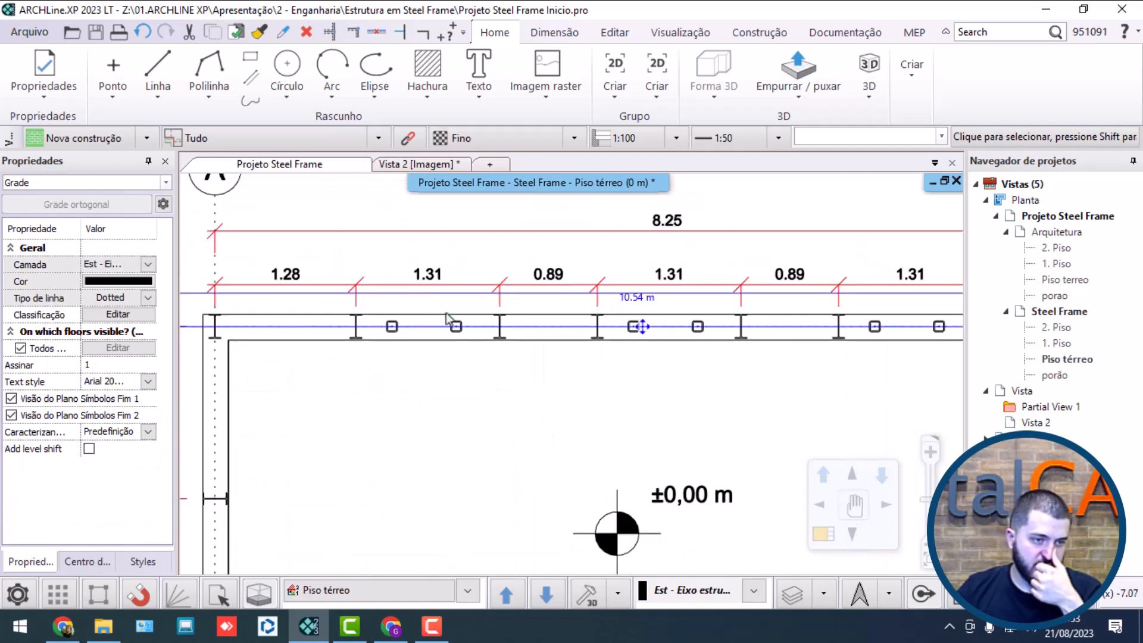
left_click(522, 333)
left_click(566, 373)
scroll(566, 372, "down", 3)
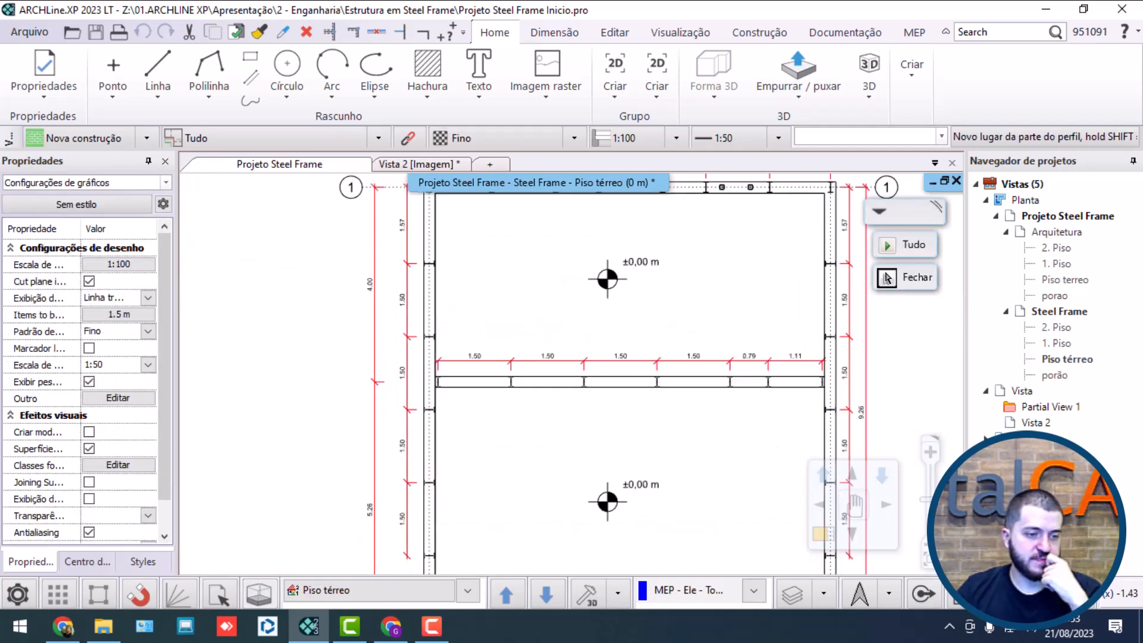
scroll(556, 369, "up", 5)
left_click(723, 346)
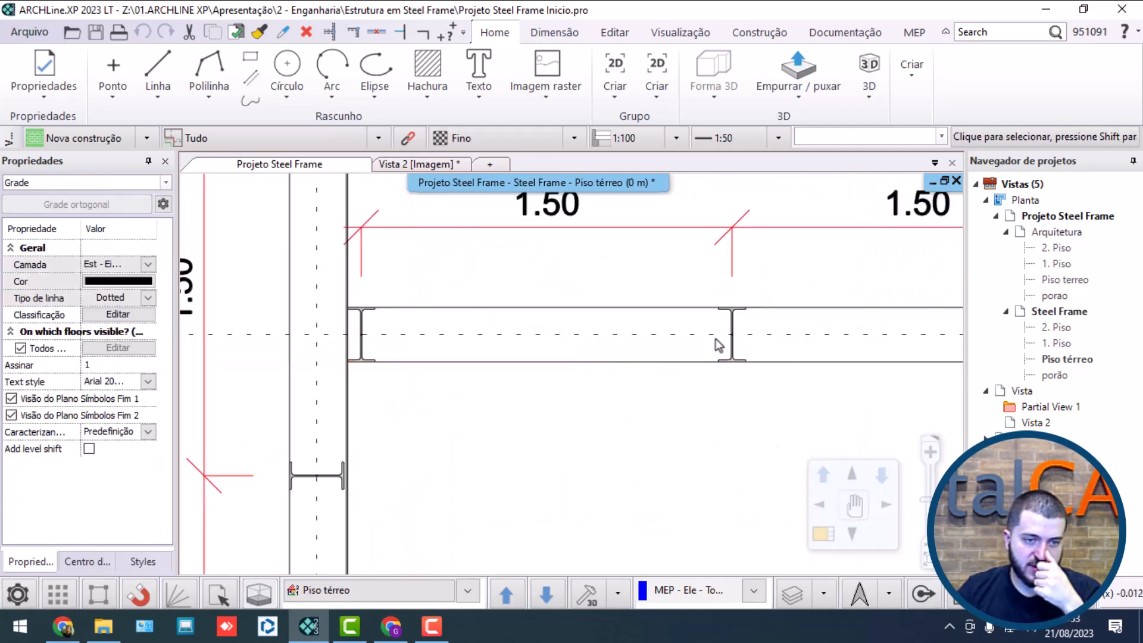
Step: Offset a copy of the dividing wall's axis 5.26 m down to the column centers of the lower wall
scroll(717, 341, "down", 3)
left_click(565, 365)
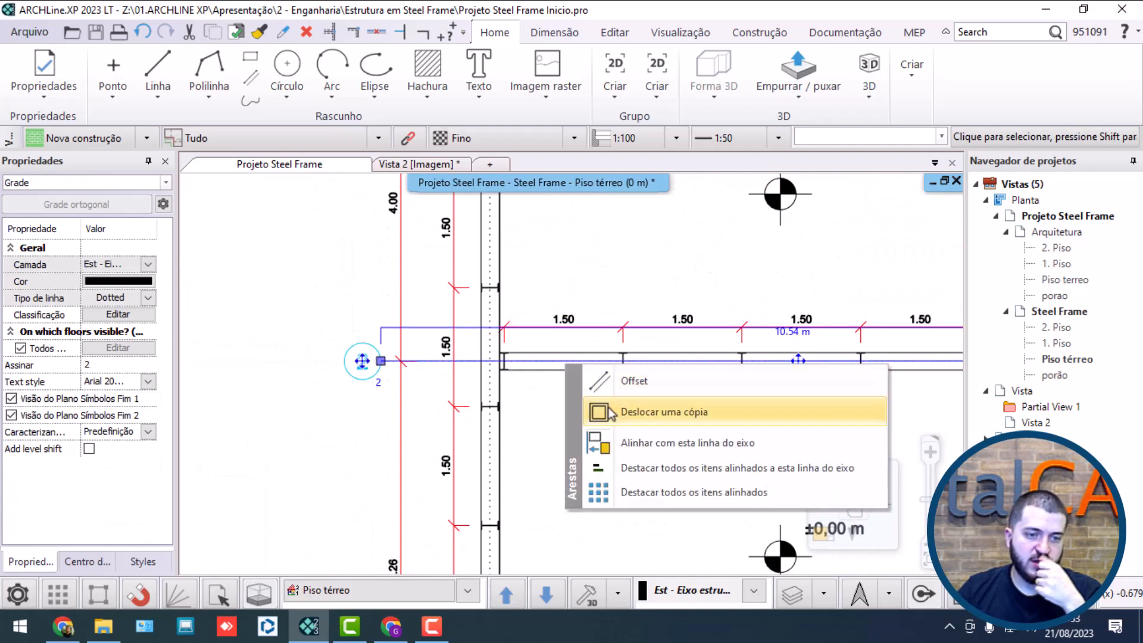
left_click(611, 410)
scroll(607, 407, "down", 3)
scroll(526, 476, "up", 3)
scroll(519, 419, "up", 4)
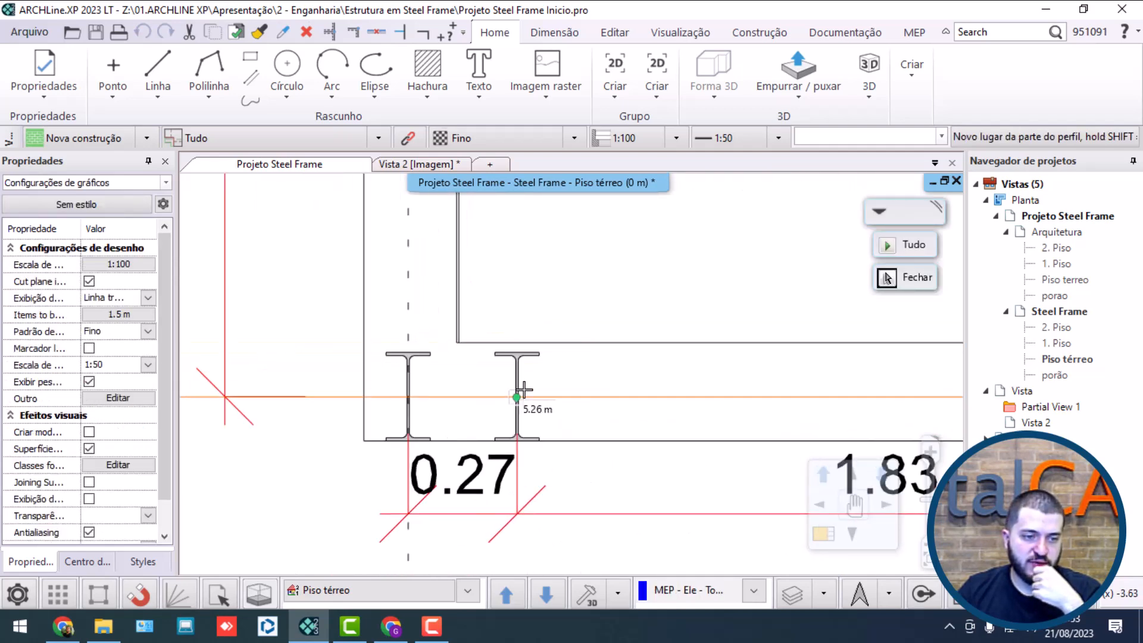
left_click(525, 396)
scroll(535, 394, "down", 3)
scroll(570, 375, "down", 3)
left_click(413, 431)
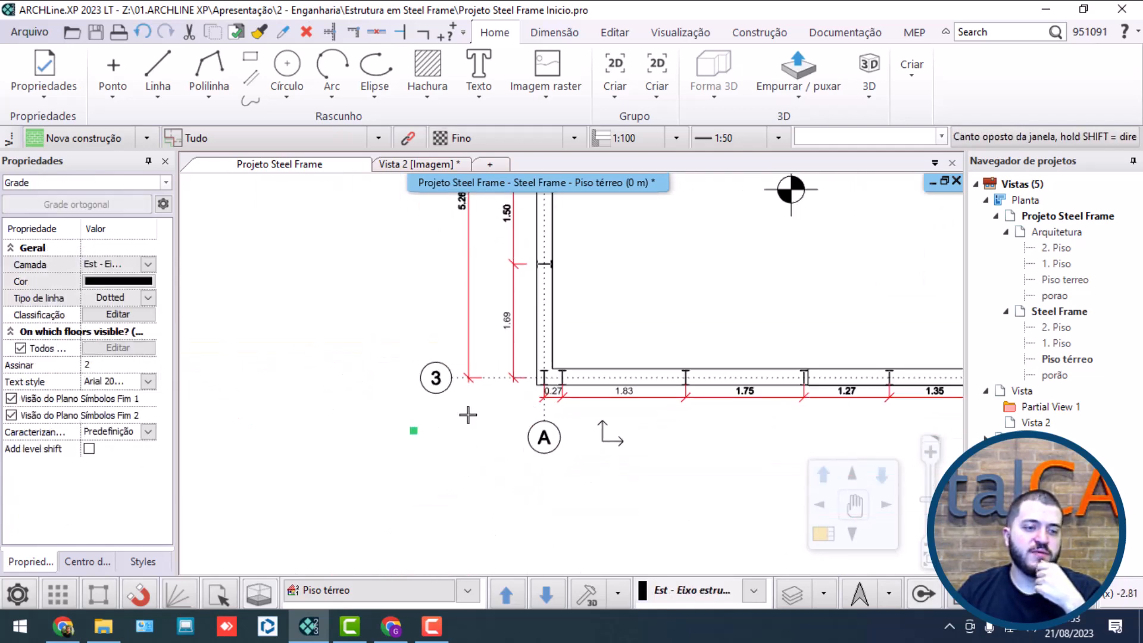
left_click(488, 403)
scroll(499, 397, "down", 5)
middle_click_drag(673, 282, 591, 378)
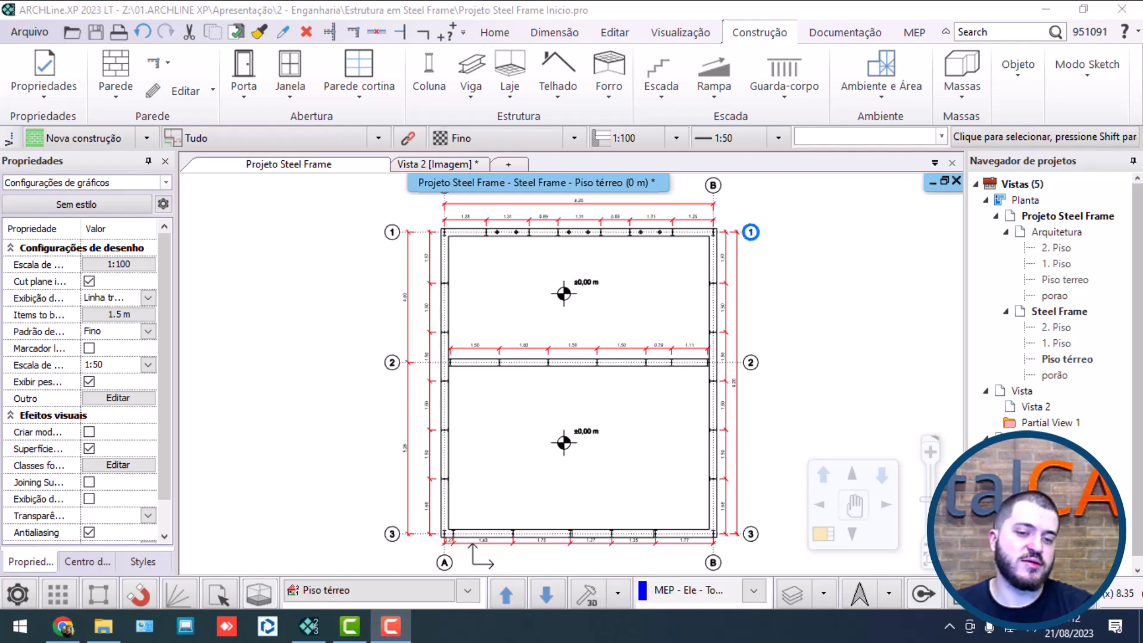
Step: Open the 3D view Vista 2 and examine the complete steel frame from several sides
double_click(1036, 406)
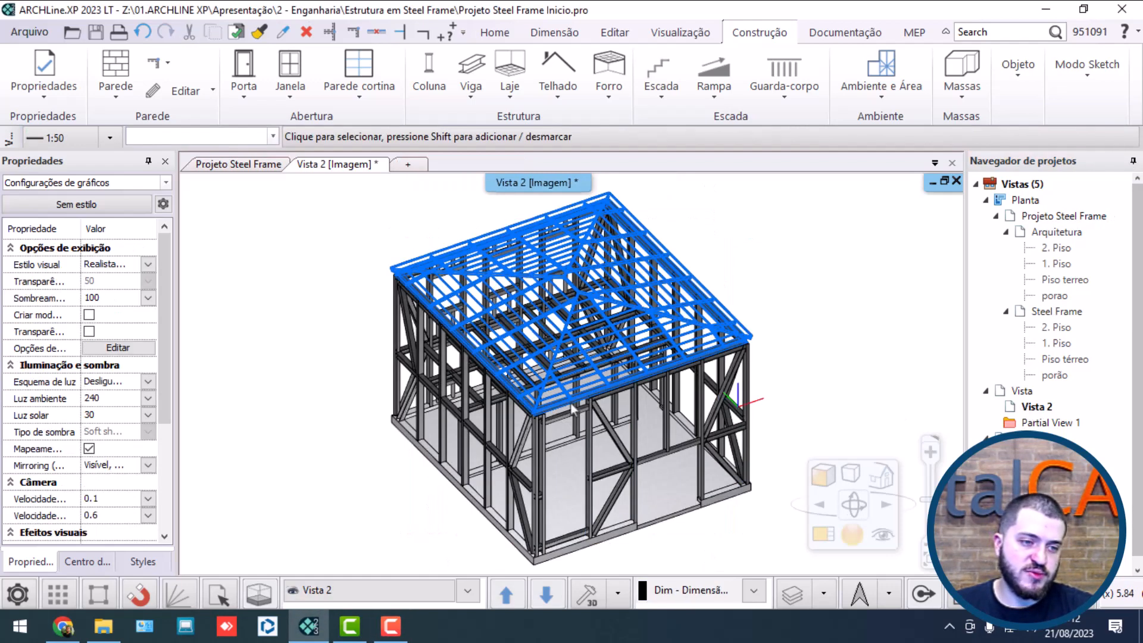
middle_click_drag(449, 345, 412, 365)
scroll(417, 370, "down", 3)
scroll(538, 457, "up", 3)
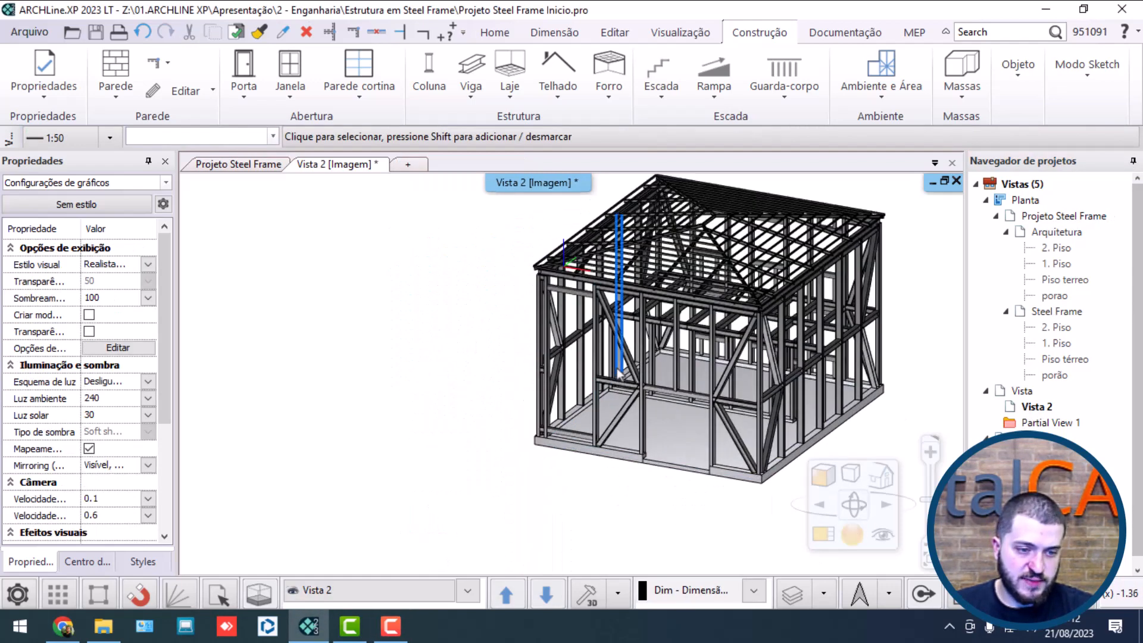
middle_click_drag(622, 358, 701, 394)
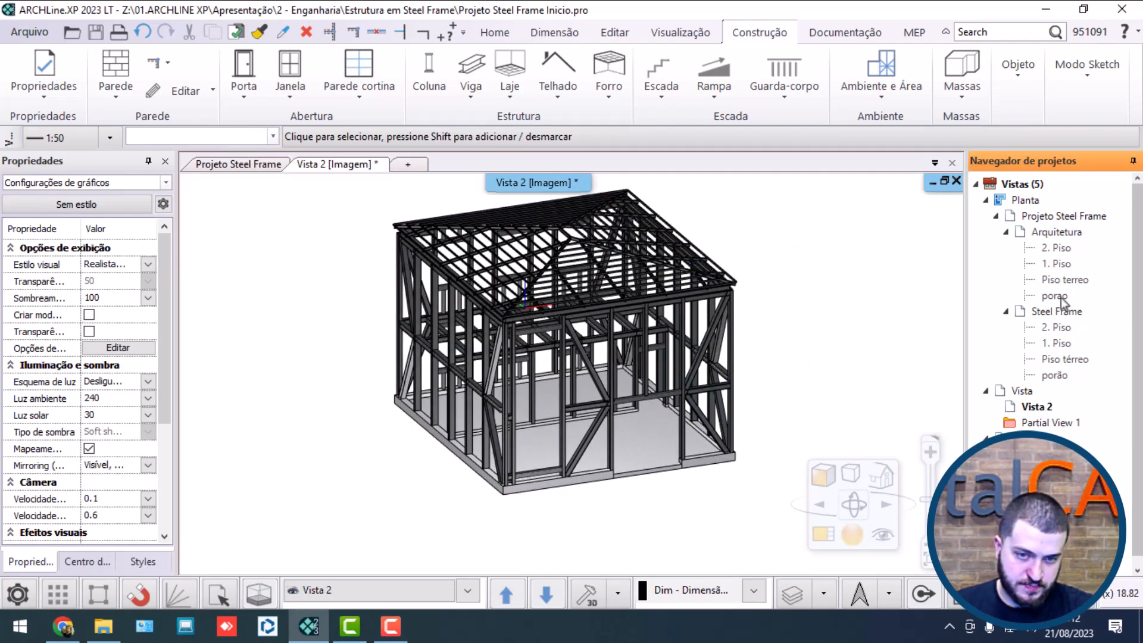
Step: Open the Steel Frame Piso térreo plan and review the Section tool's properties, including its letter and text style
double_click(1071, 359)
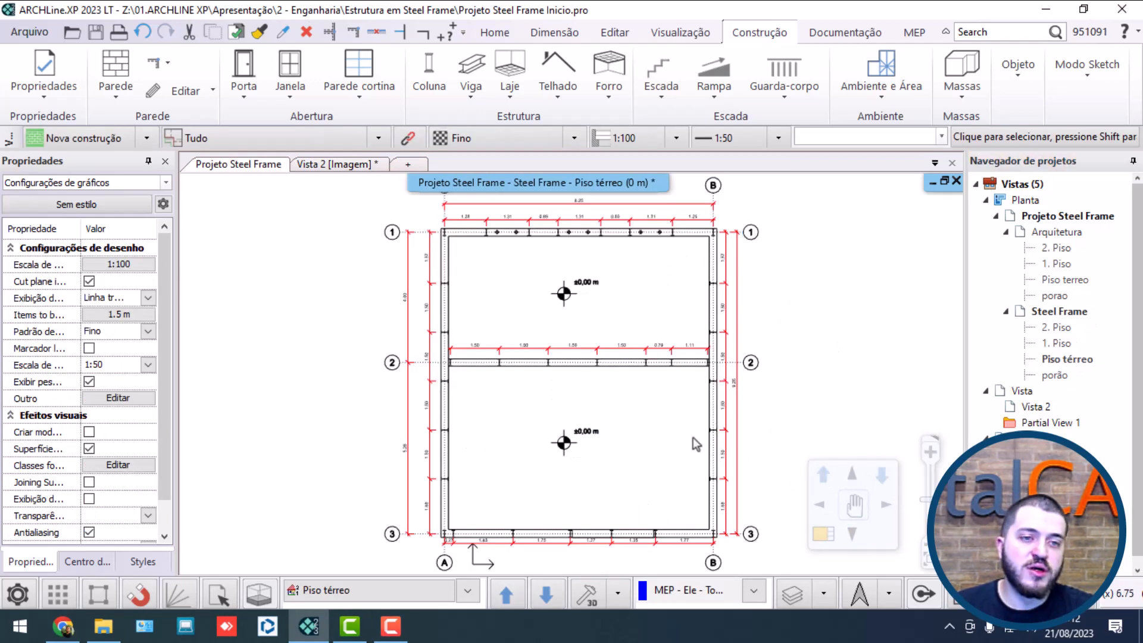
left_click(862, 36)
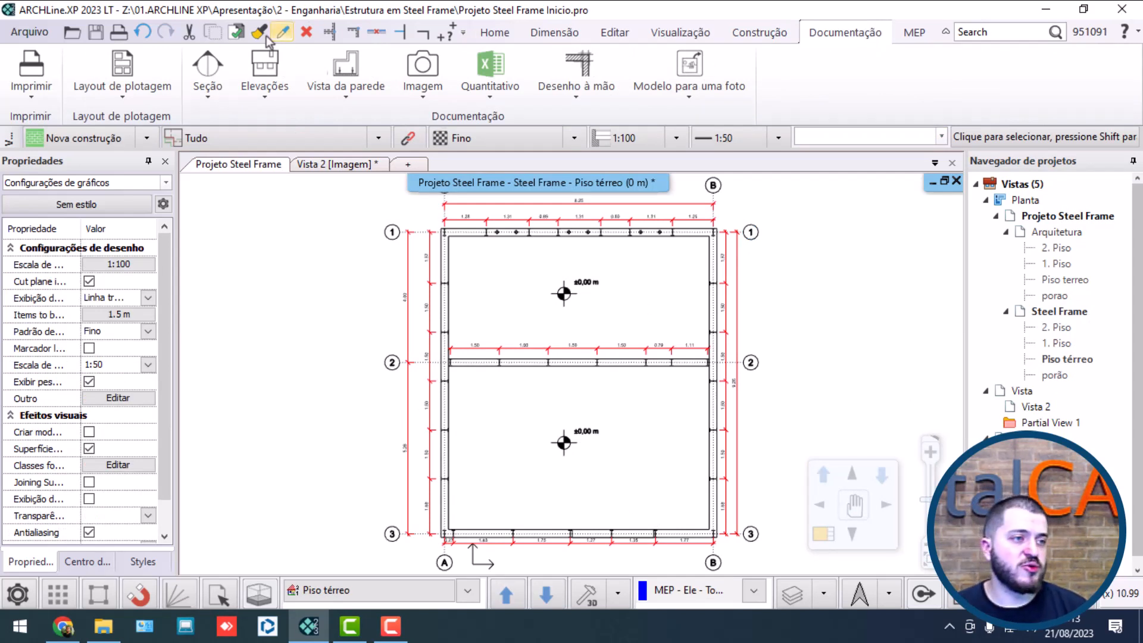
right_click(208, 66)
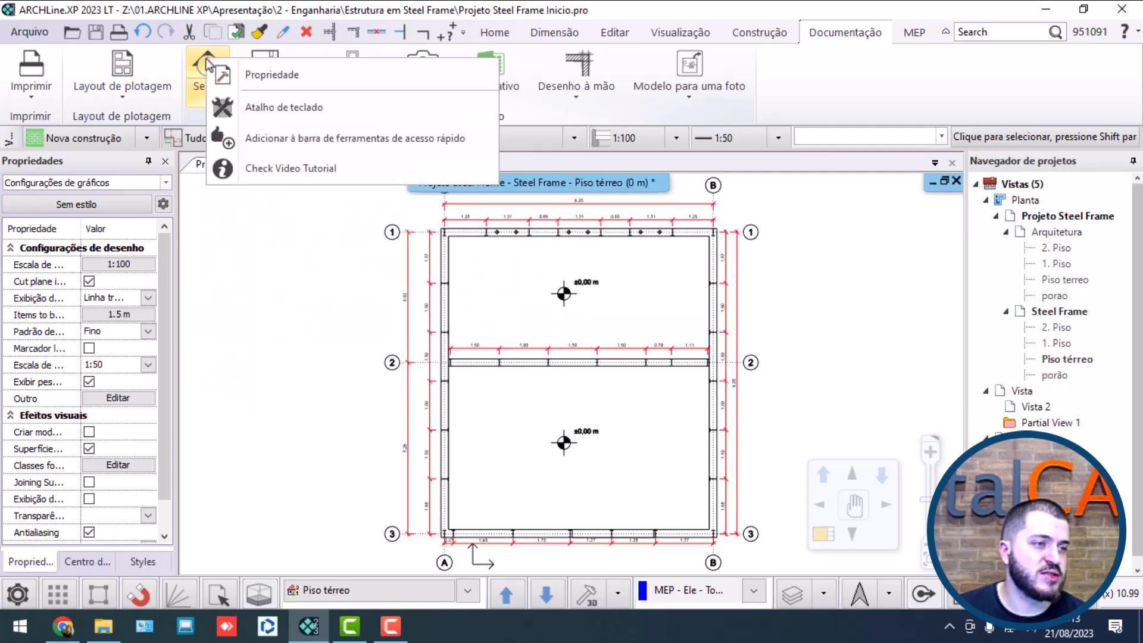
left_click(241, 75)
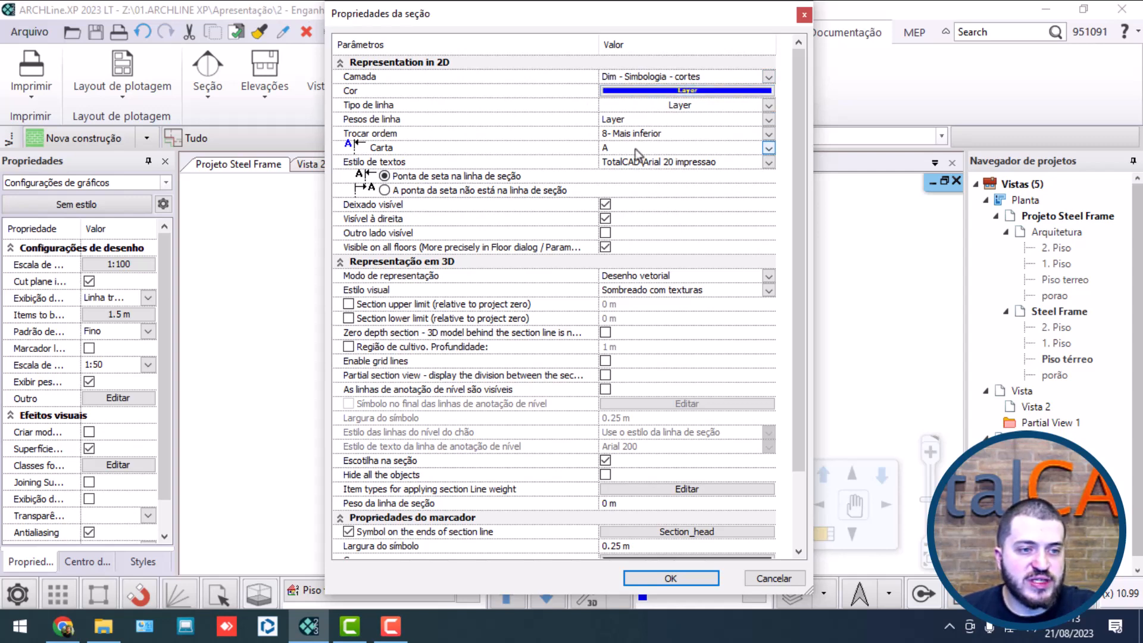
left_click(440, 146)
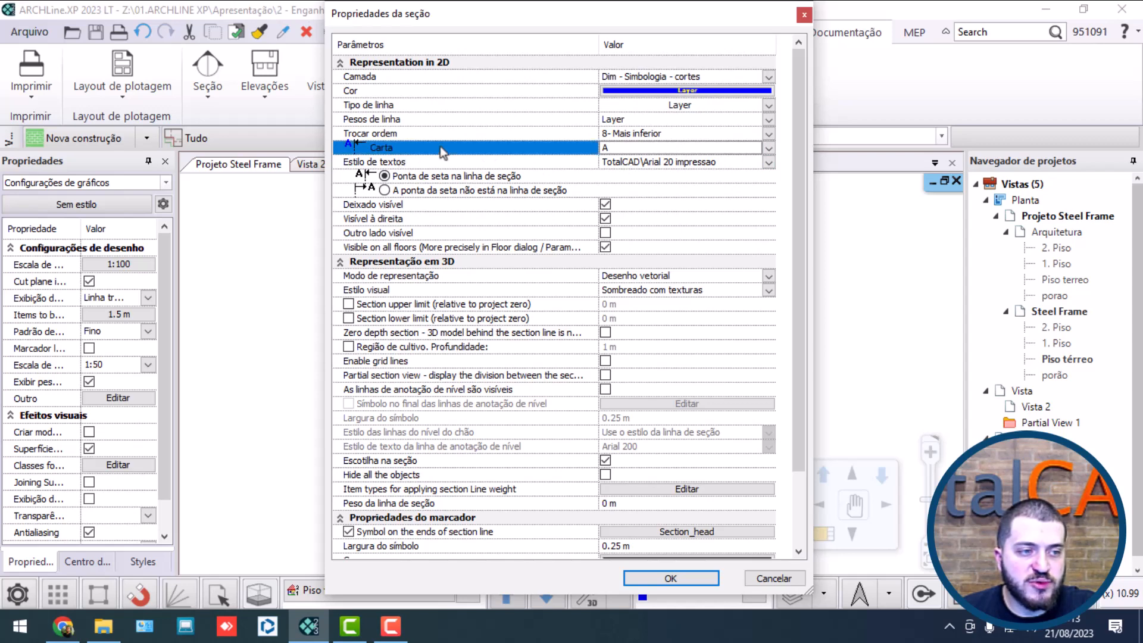
left_click(549, 165)
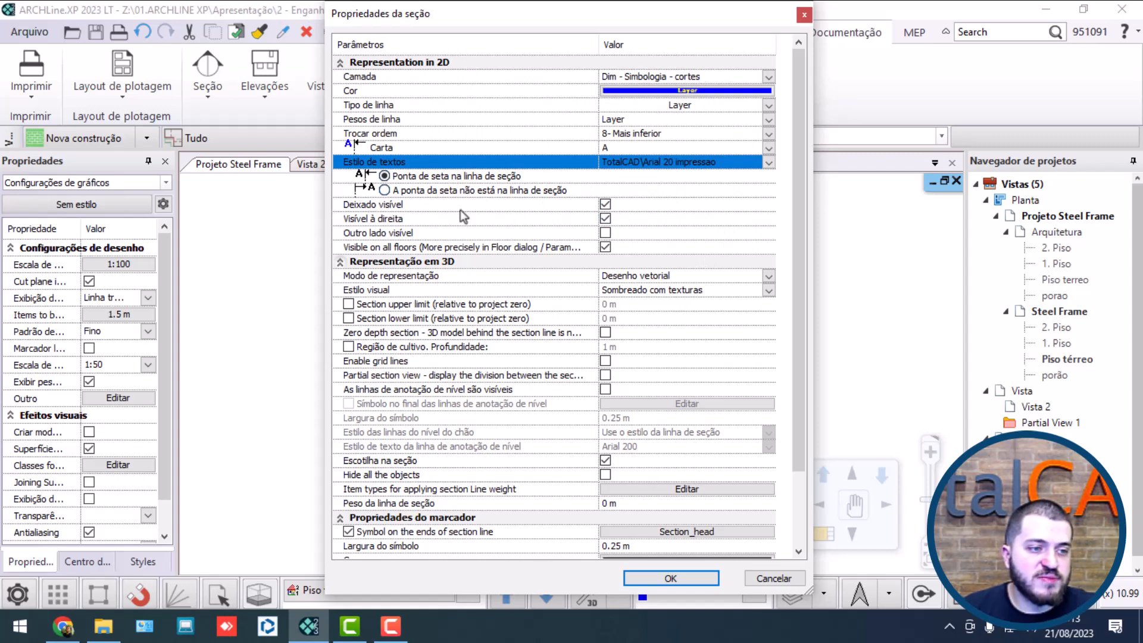
scroll(524, 213, "down", 1)
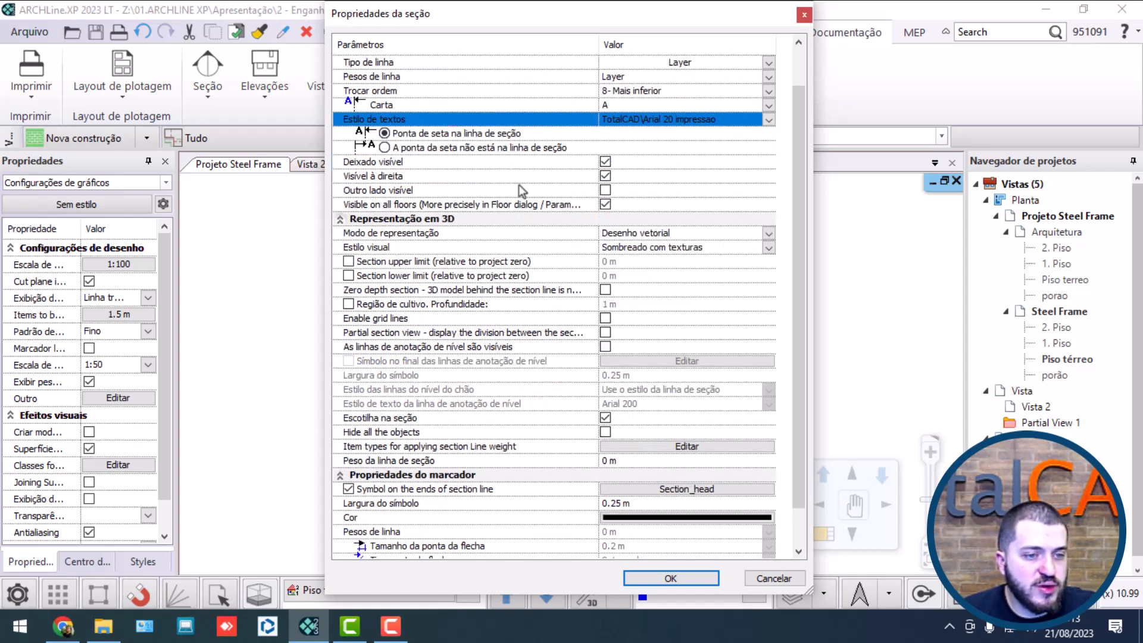
scroll(543, 189, "down", 1)
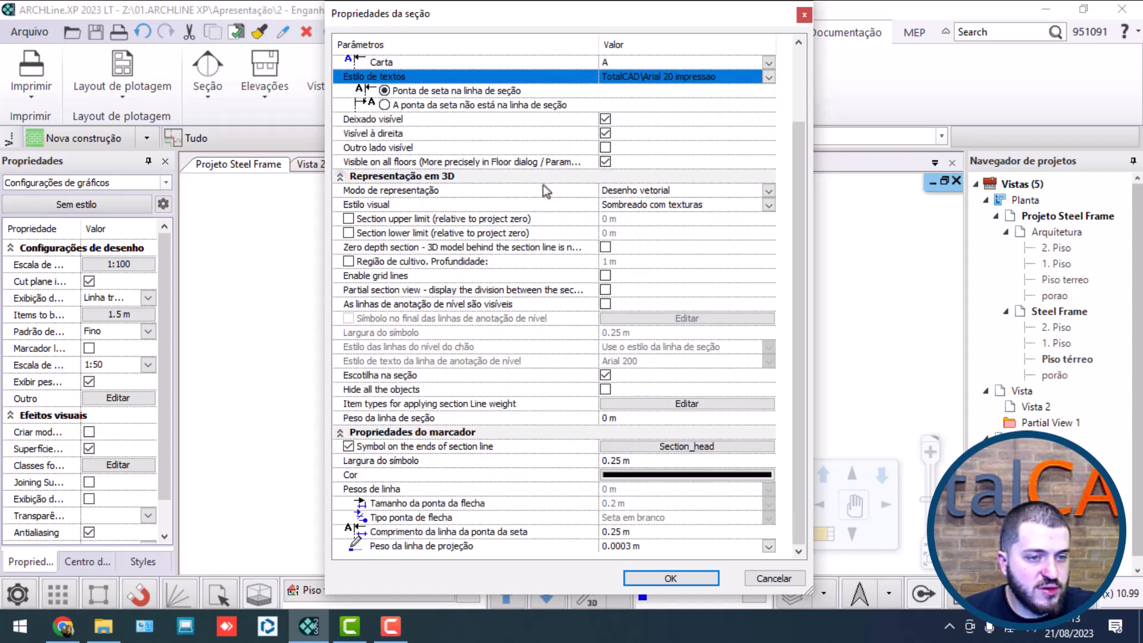
Step: Set the section's 3D representation mode to Desenho vetorial with the Sombreado com texturas visual style, and accept the properties
left_click(378, 191)
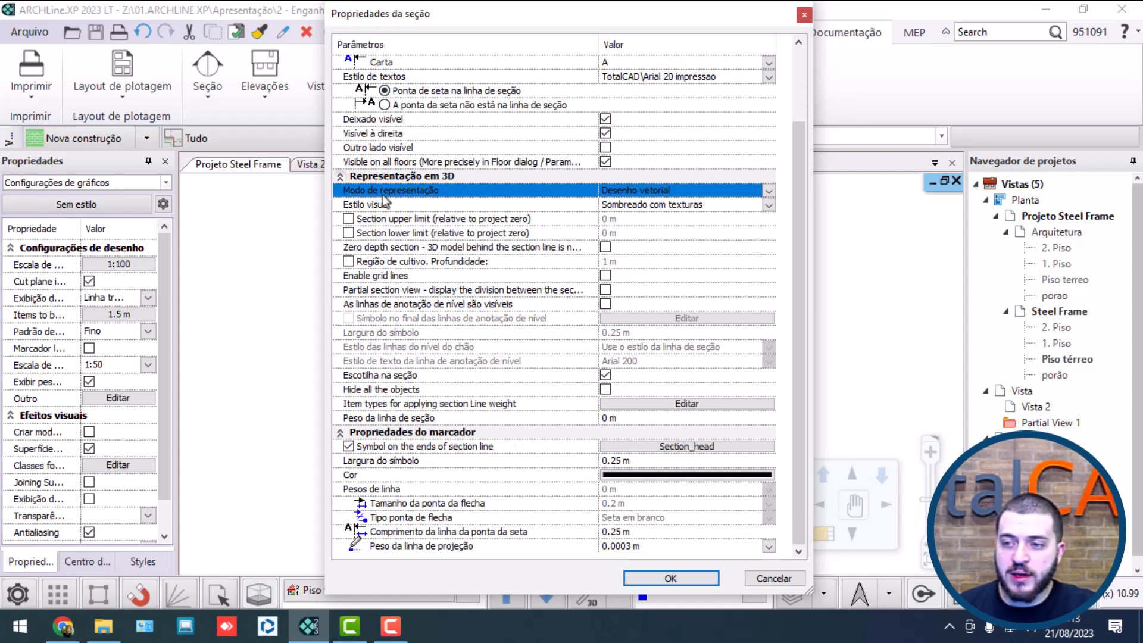
left_click(664, 191)
left_click(666, 201)
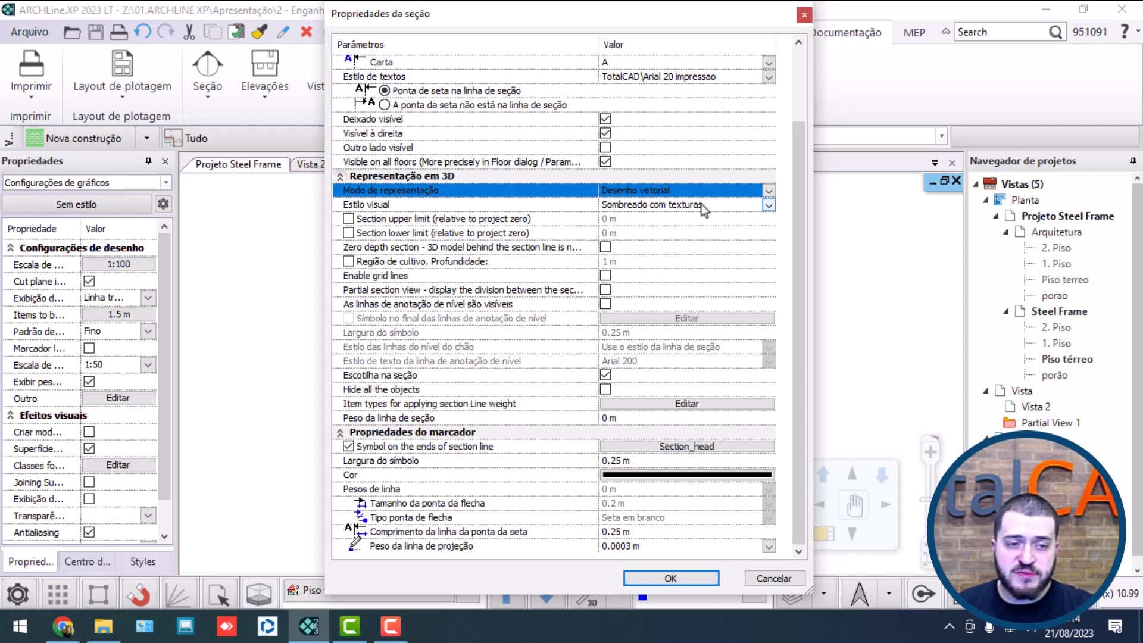
left_click(701, 207)
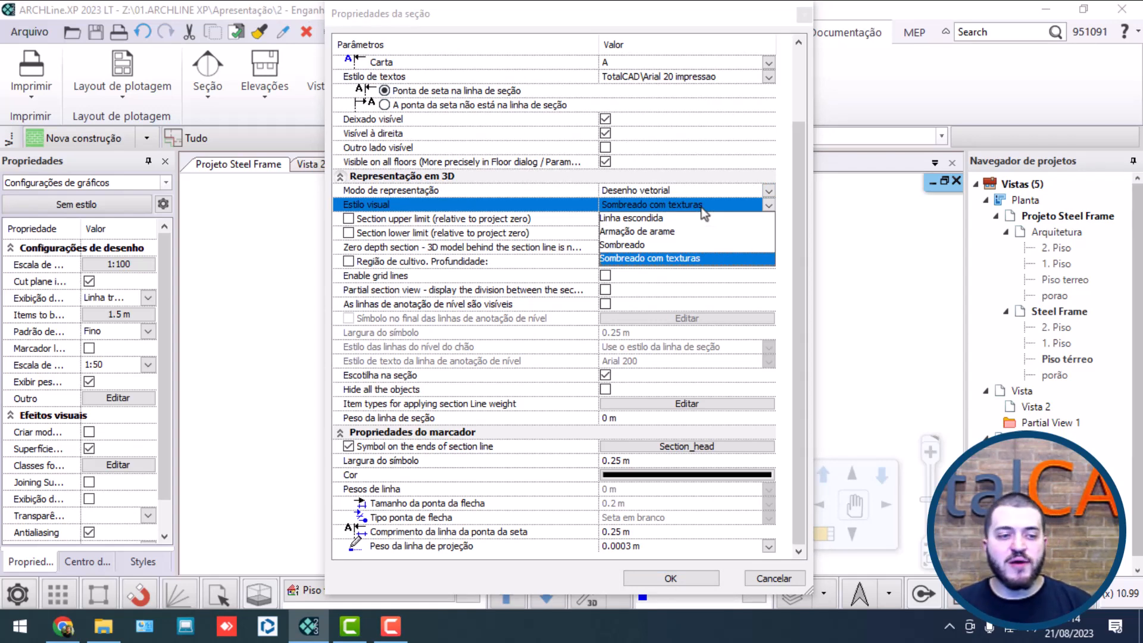
left_click(695, 257)
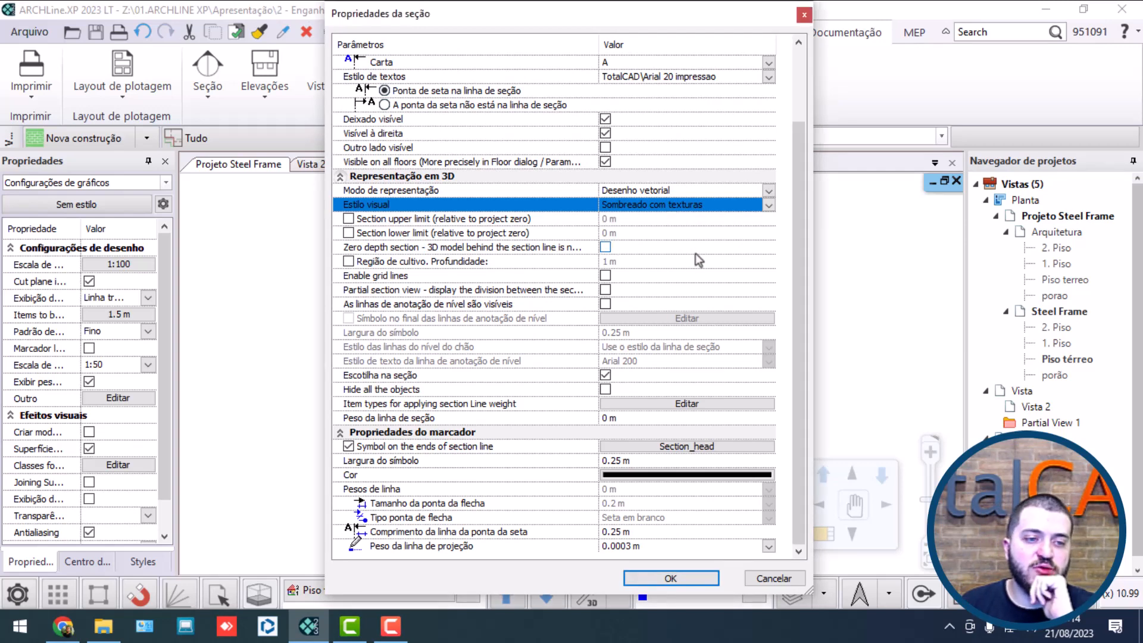
left_click(669, 205)
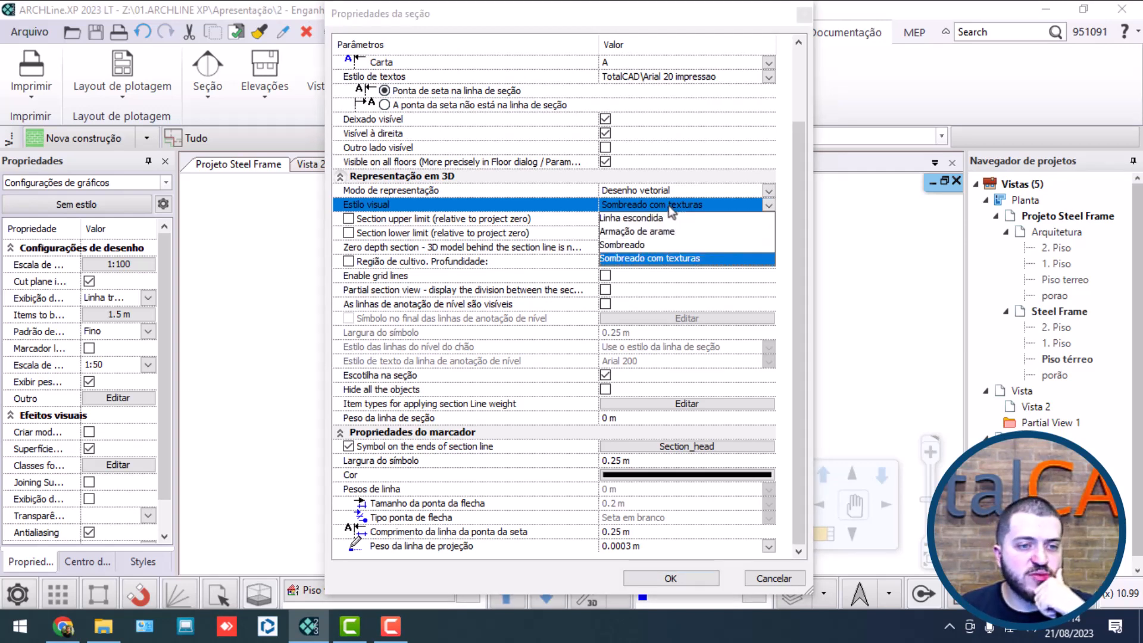
left_click(669, 205)
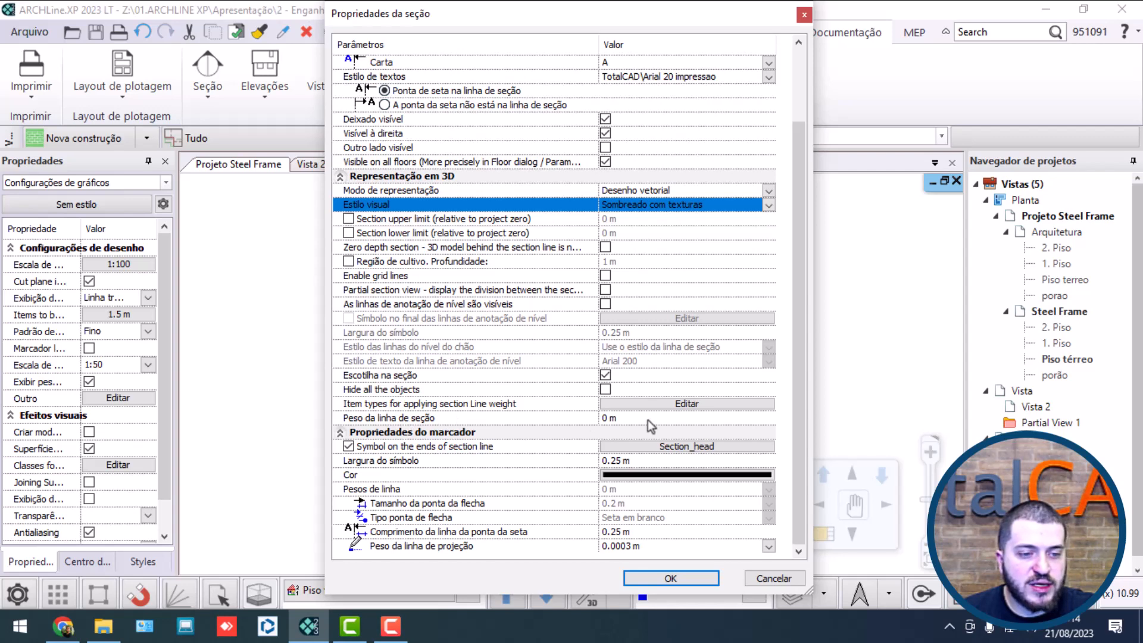
left_click(690, 582)
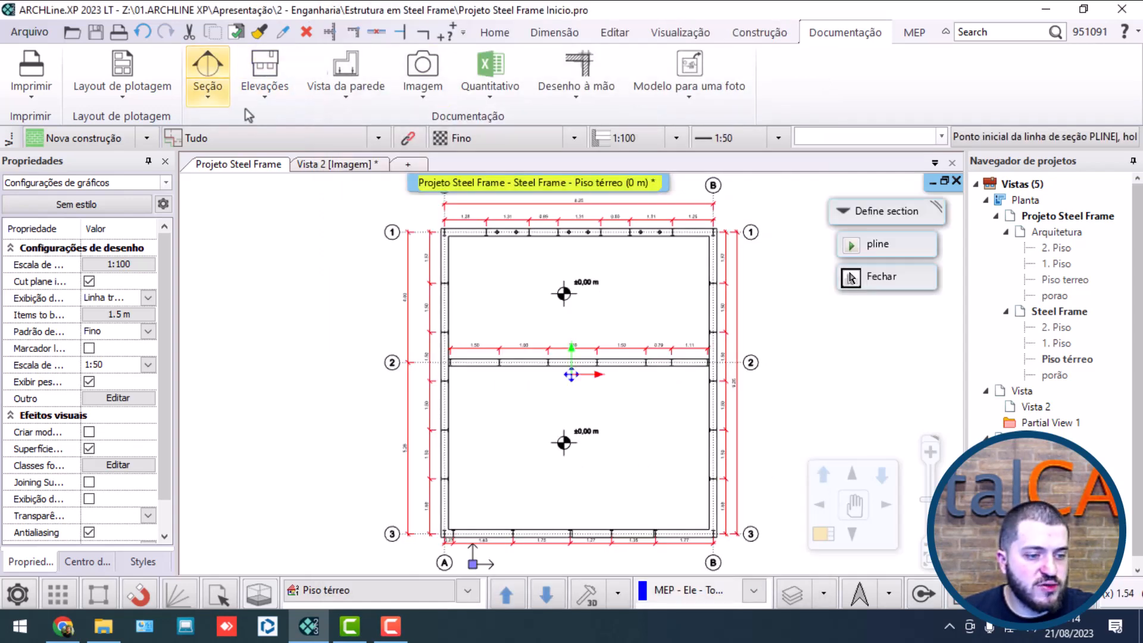
Step: Draw a horizontal section line about 12 m long across the room between axes 2 and 3, choosing the side below the line
left_click(369, 408)
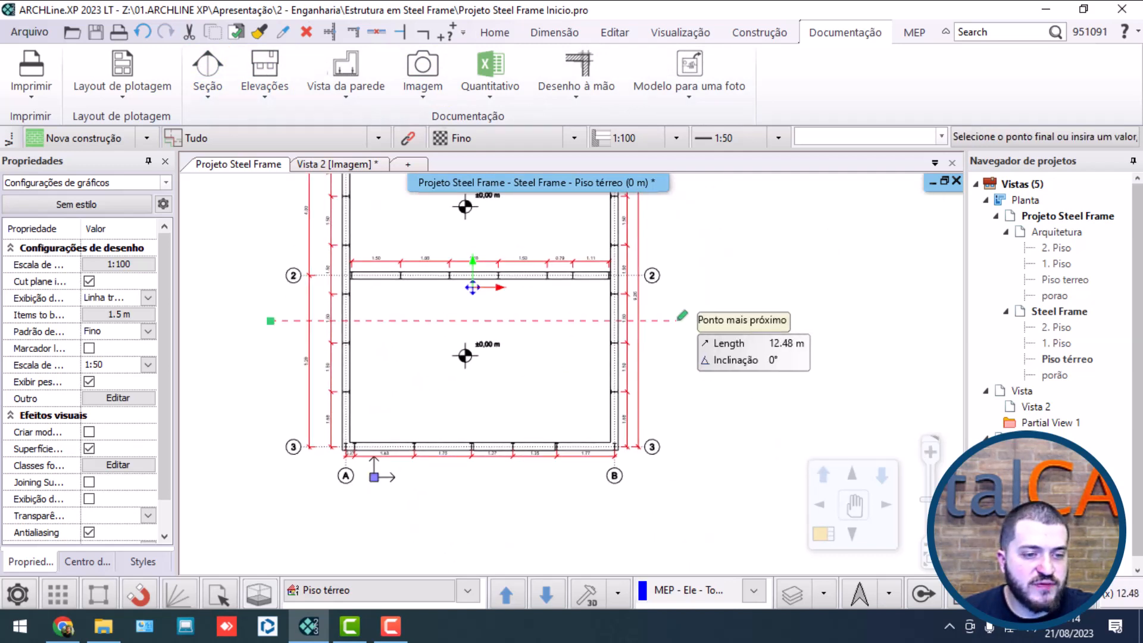
left_click(660, 321)
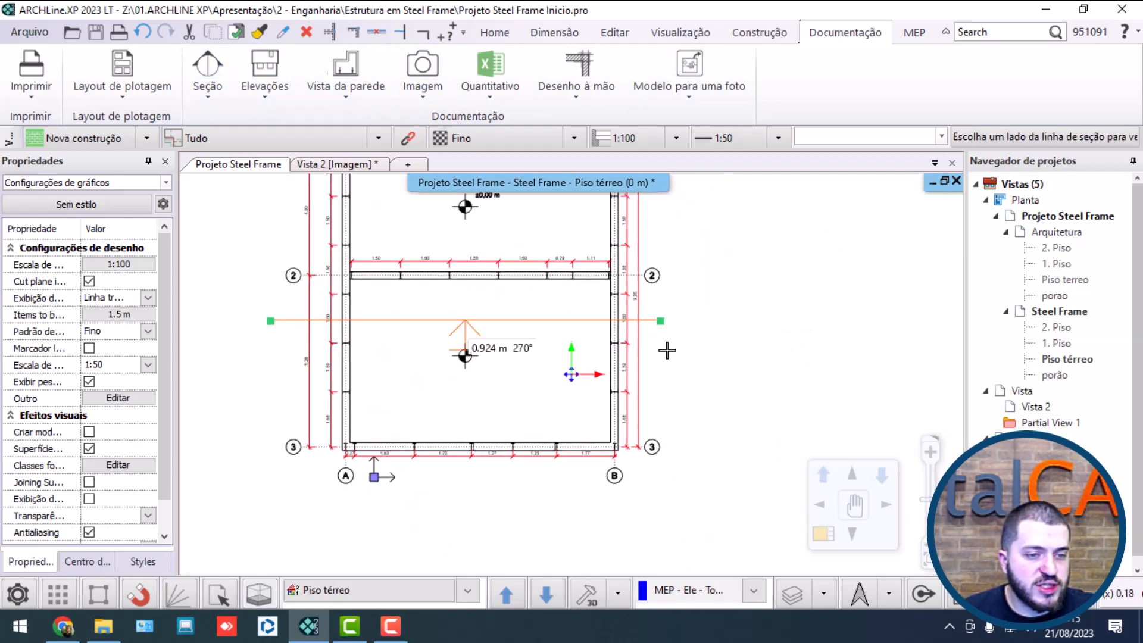
left_click(717, 401)
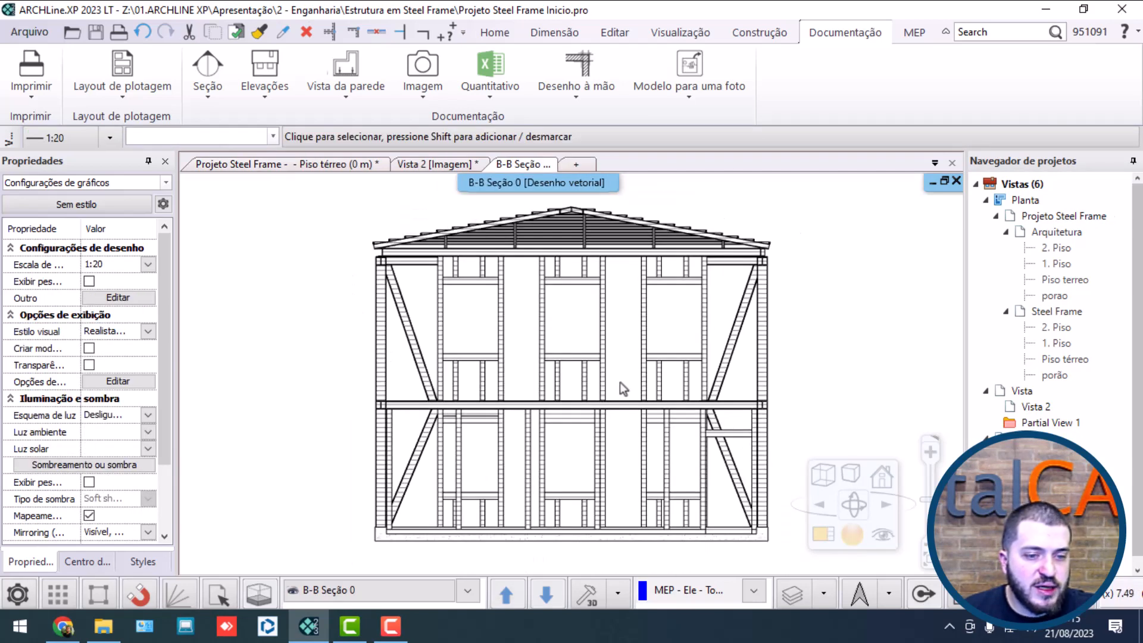
Step: Try the Colorido, Linha oculta and Realista visual styles on the B-B section view
scroll(618, 384, "up", 3)
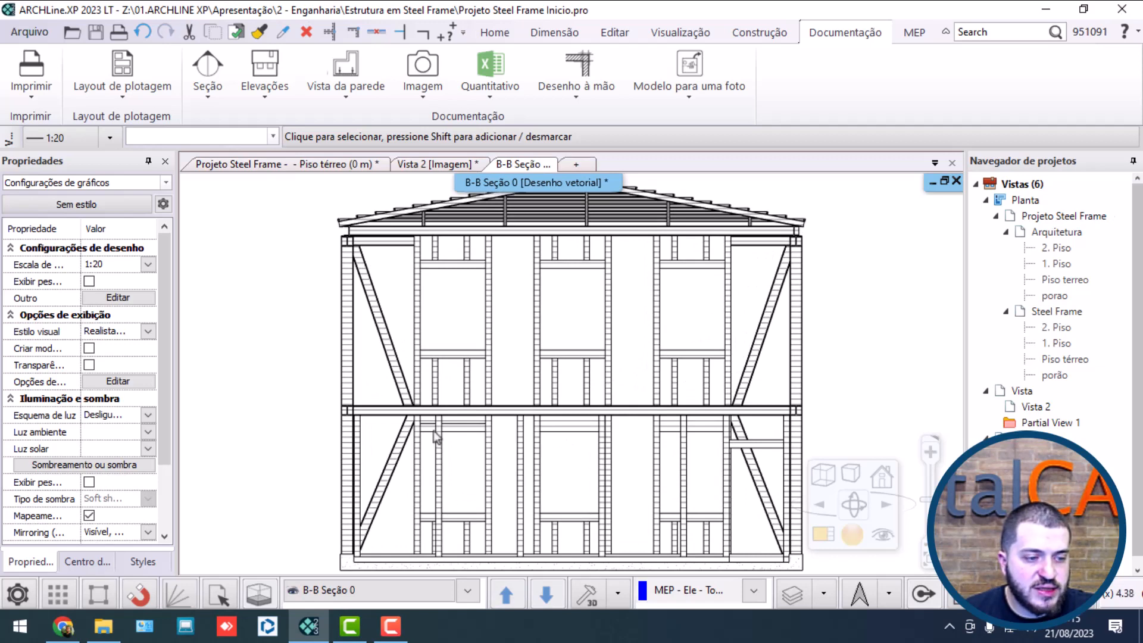
scroll(595, 471, "down", 1)
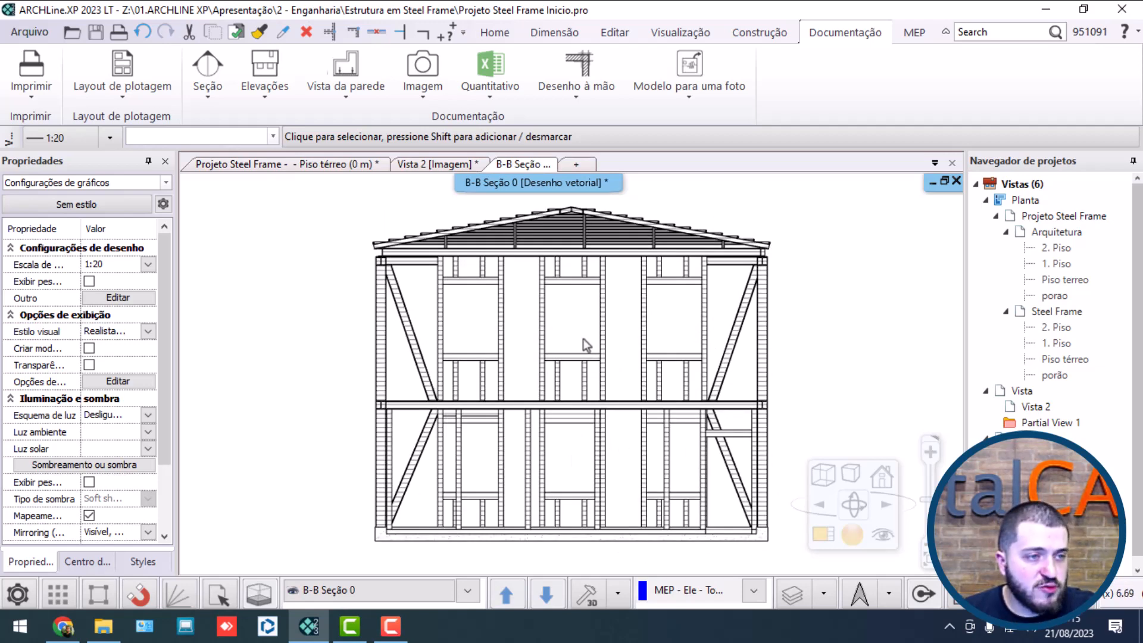
left_click(658, 34)
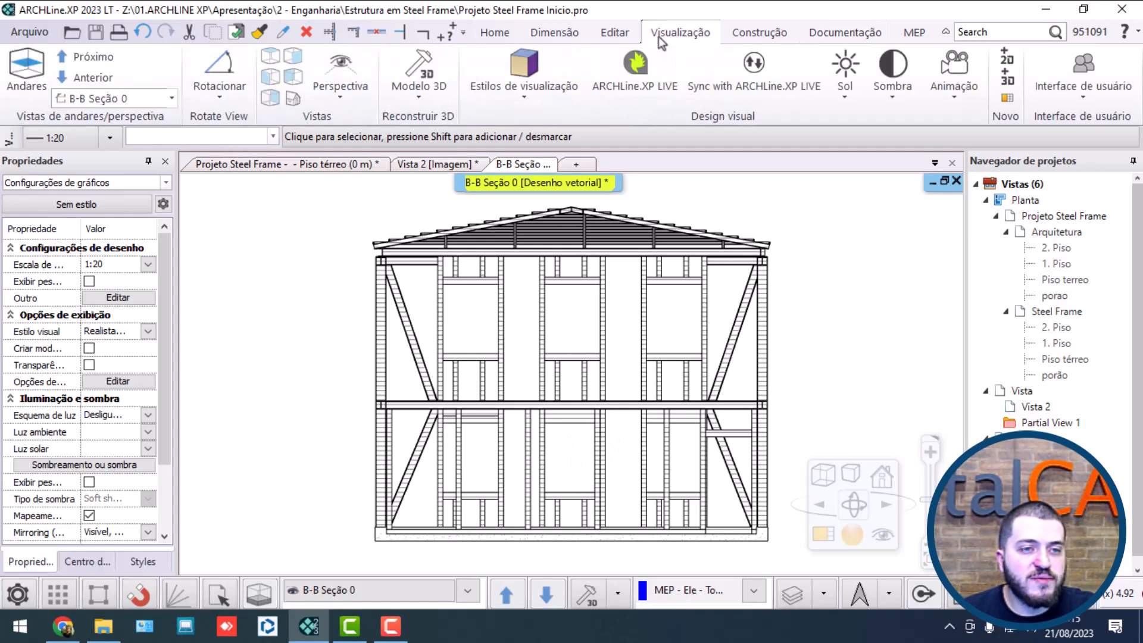
left_click(525, 83)
left_click(541, 186)
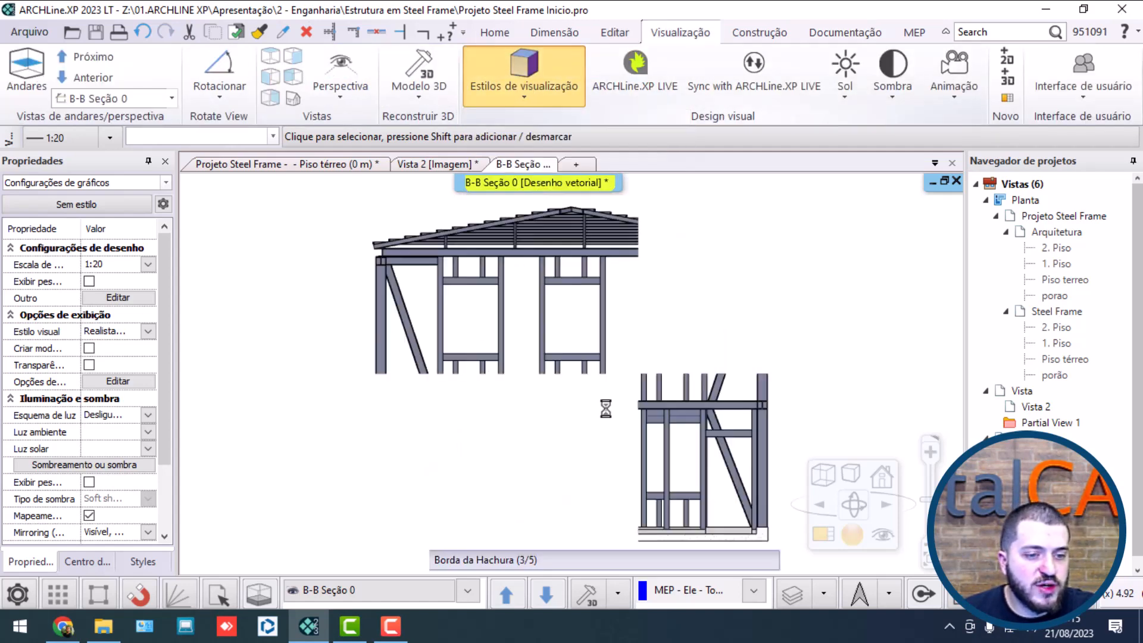
left_click(533, 87)
left_click(524, 154)
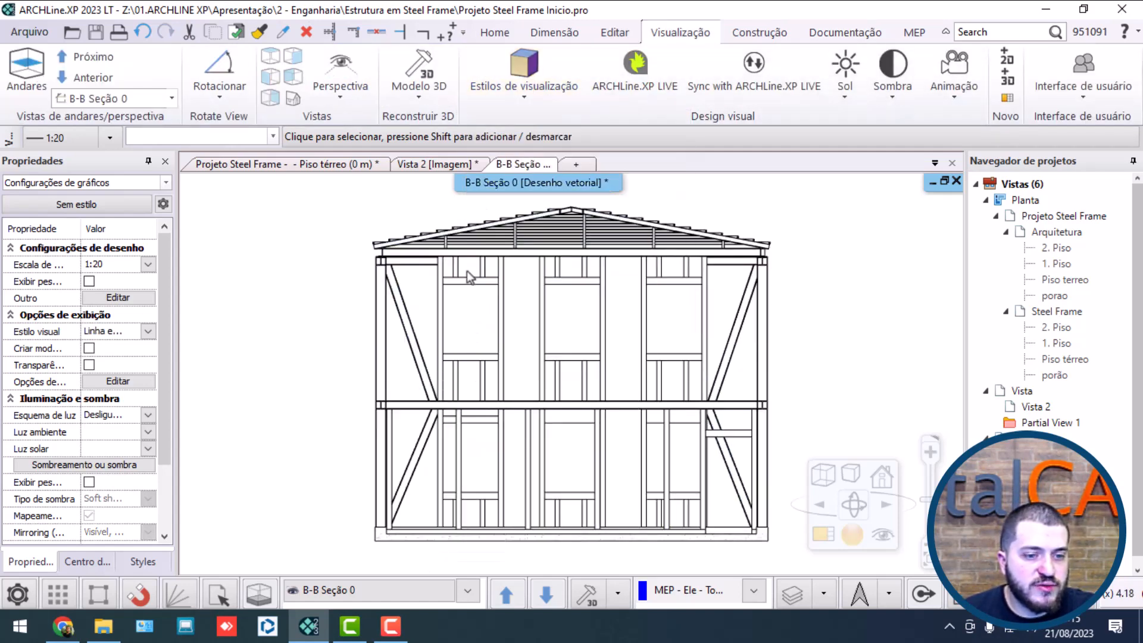
left_click(554, 95)
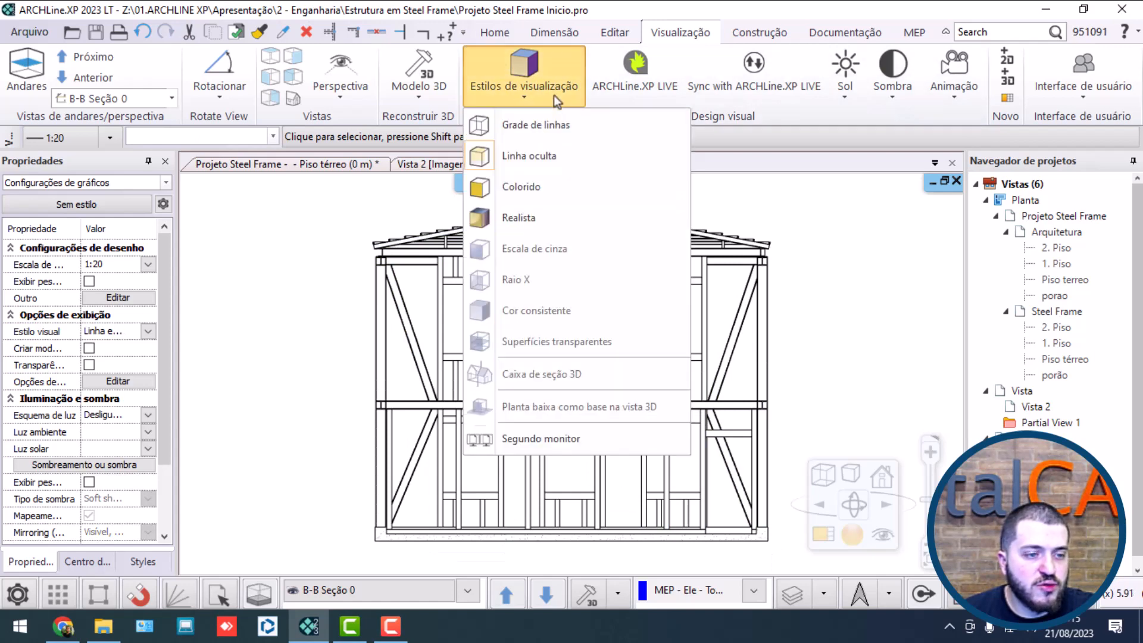
left_click(538, 219)
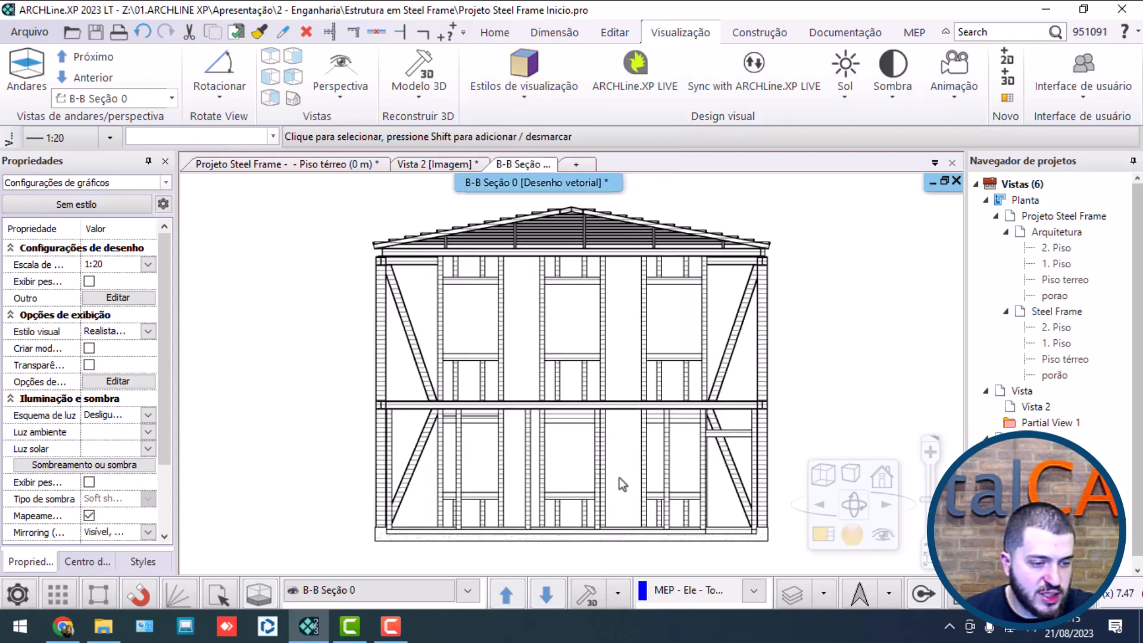
Step: Set the B-B section view's visual style to Linha oculta
left_click(528, 98)
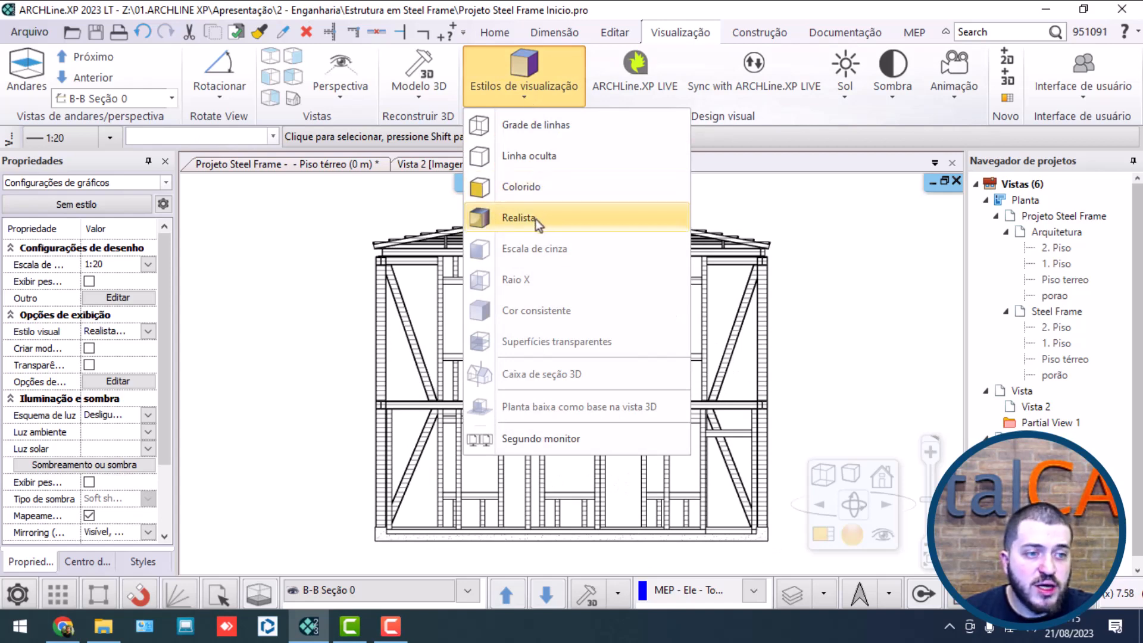
left_click(524, 157)
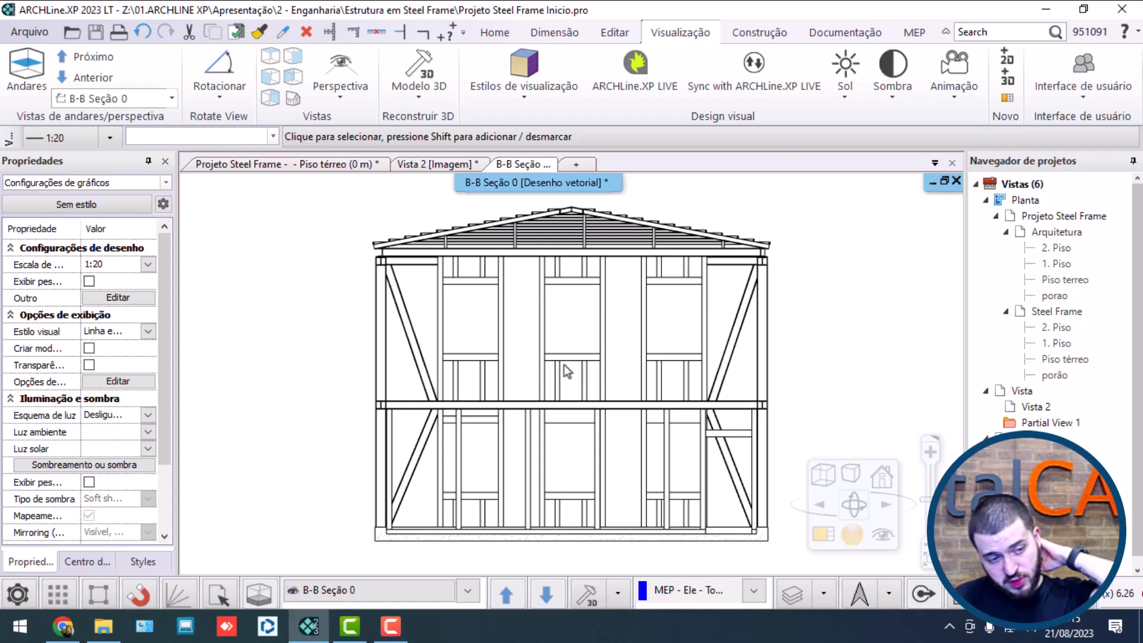
Step: Examine the steel frame's floor beam, wall studs and diagonal braces up close in the B-B section
scroll(563, 365, "up", 3)
scroll(724, 400, "up", 5)
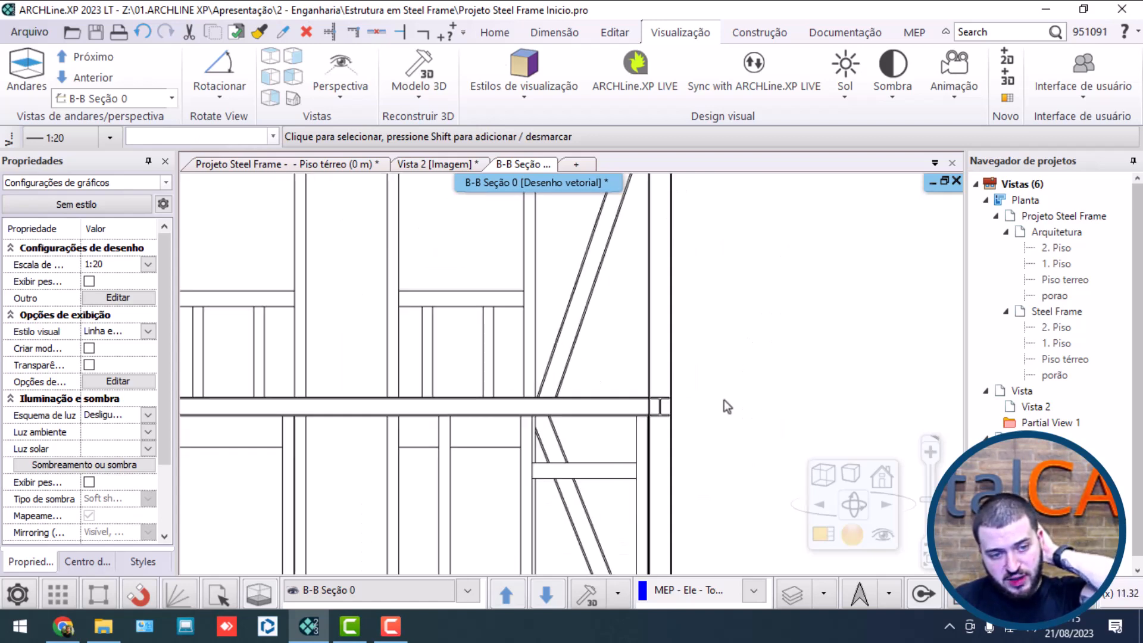
scroll(666, 382, "up", 9)
scroll(678, 364, "down", 10)
middle_click_drag(660, 359, 947, 365)
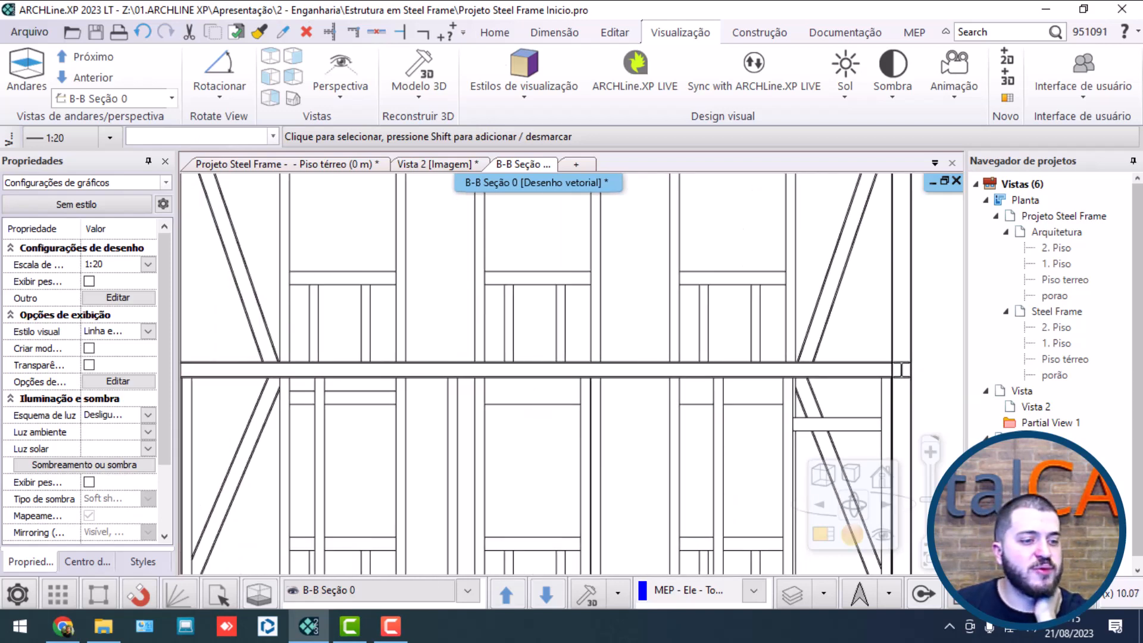
middle_click_drag(429, 317, 633, 323)
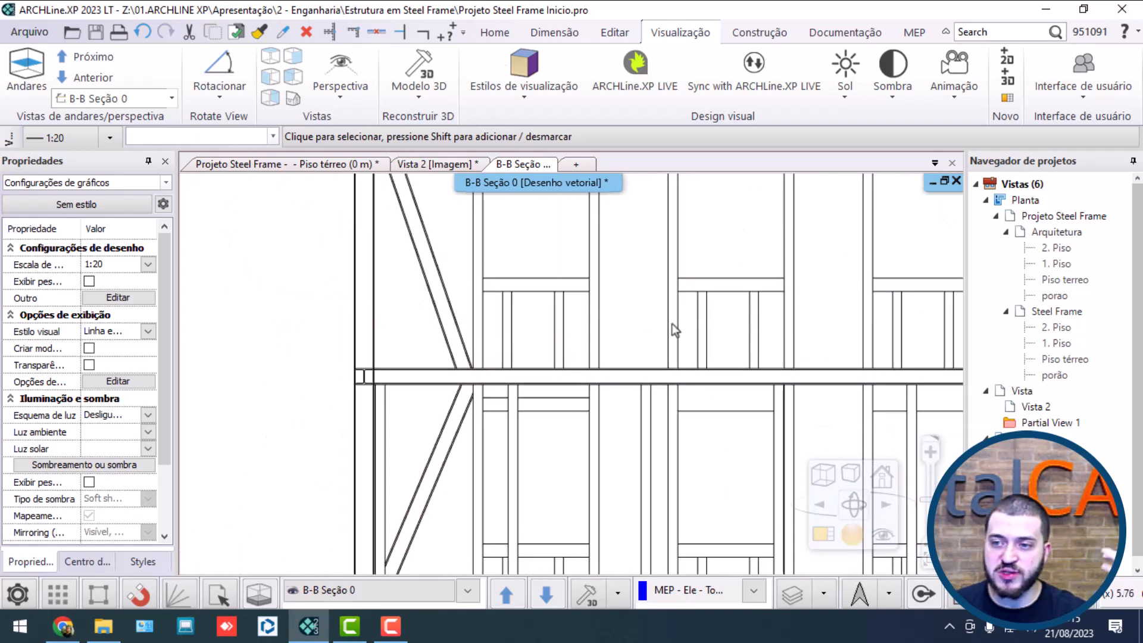
scroll(556, 408, "down", 4)
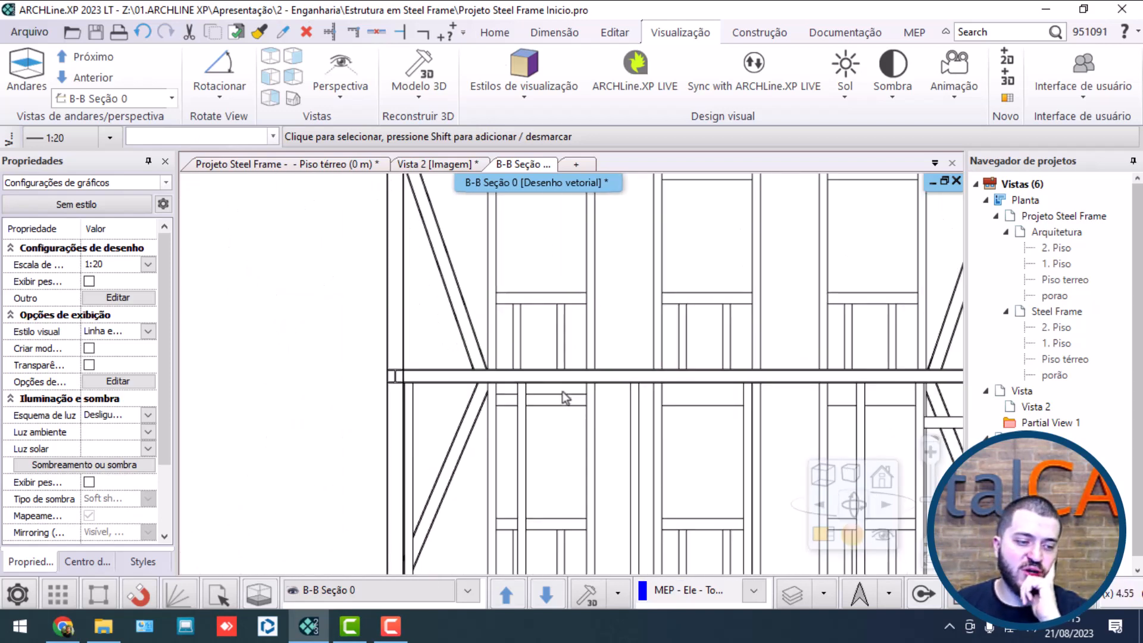
middle_click_drag(528, 379, 514, 370)
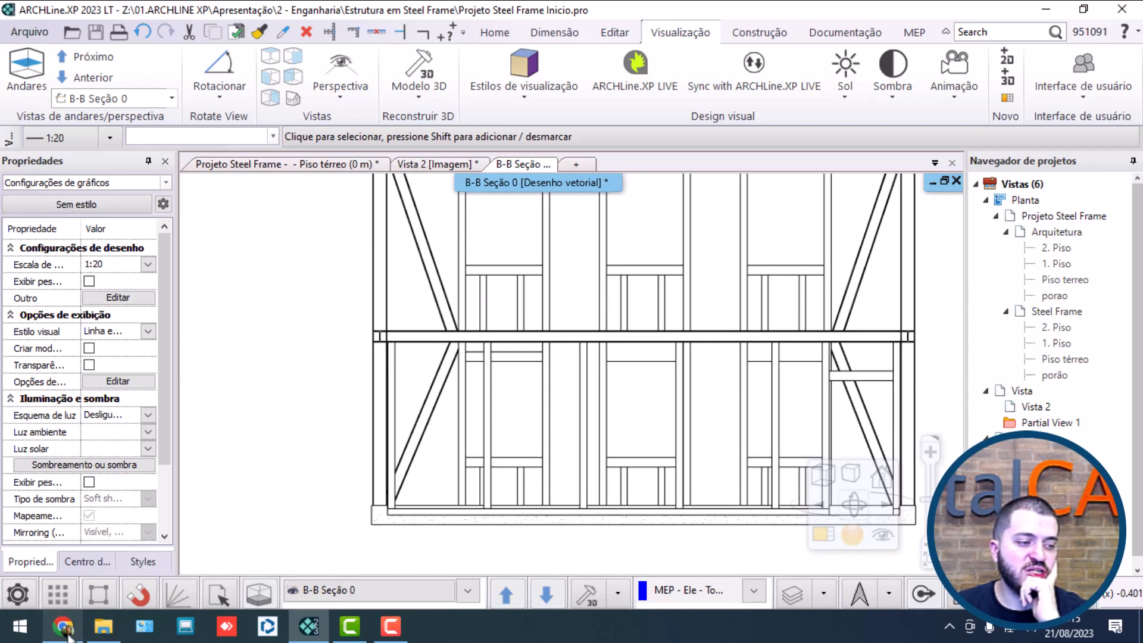
middle_click_drag(344, 299, 316, 321)
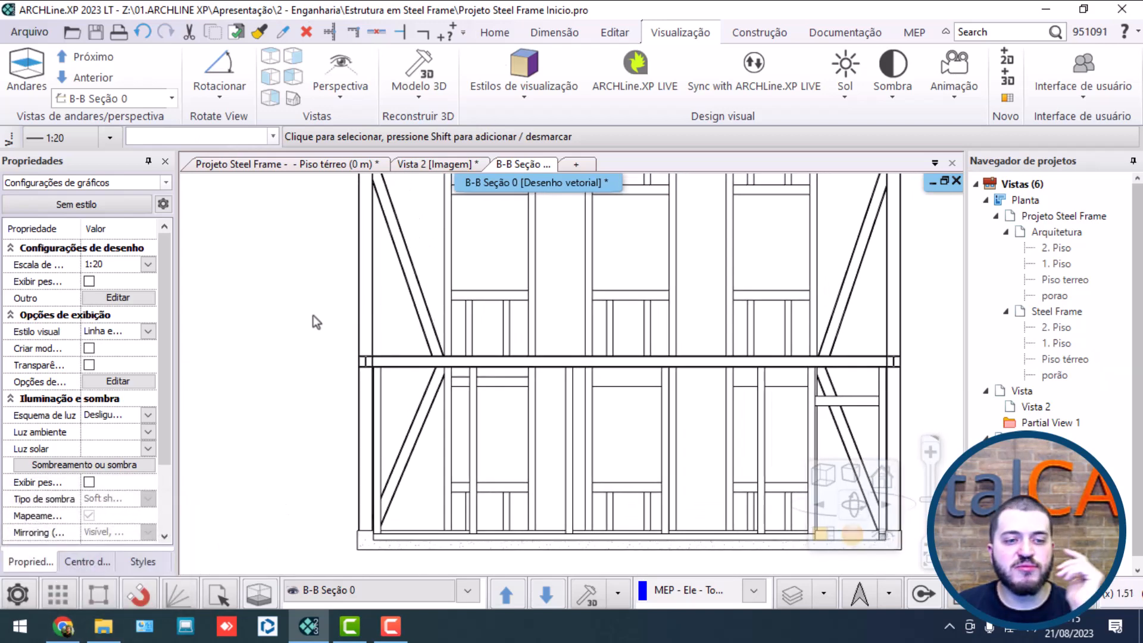
middle_click_drag(632, 299, 594, 310)
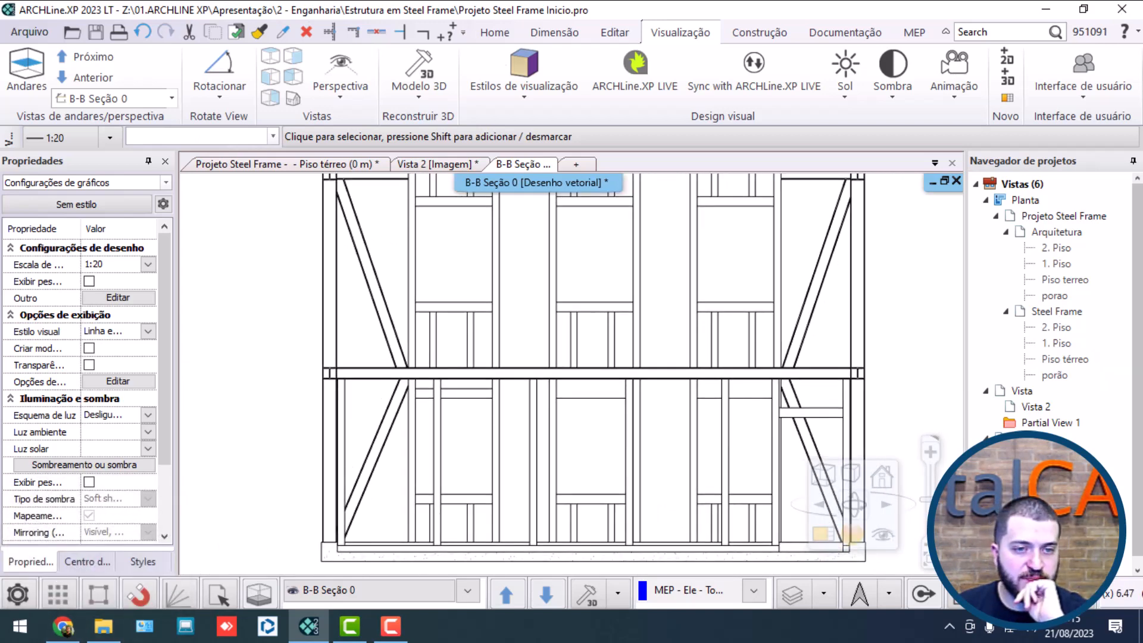
middle_click(593, 309)
middle_click(592, 310)
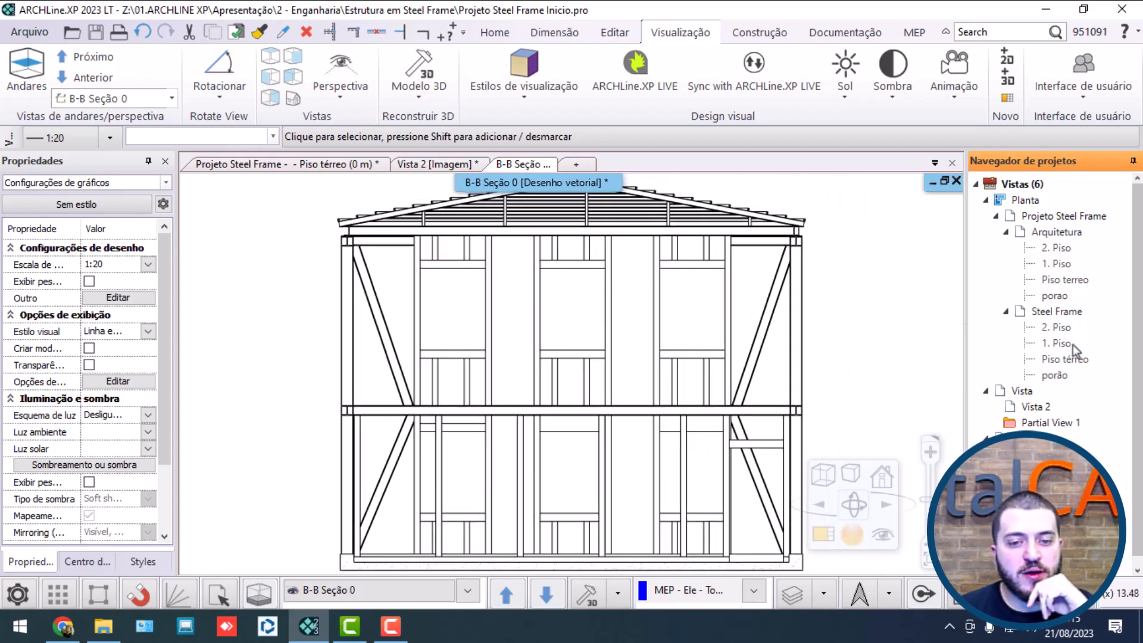
Step: In the Steel Frame Piso térreo plan, set the B section's cut line weight to .5 mm and update its section view
double_click(1050, 361)
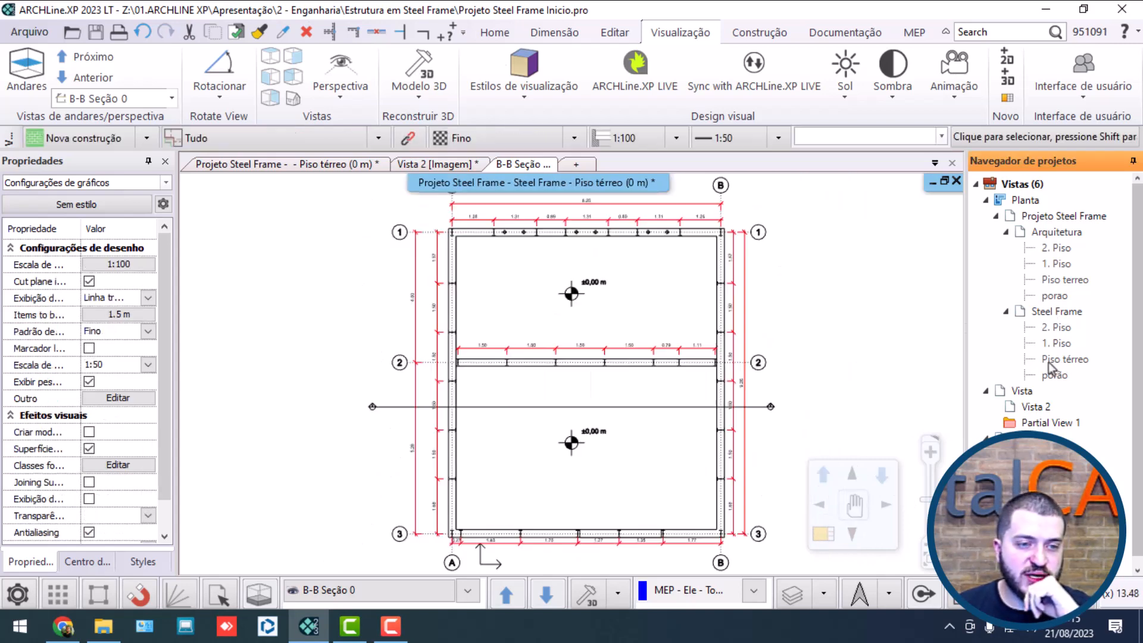
scroll(708, 410, "up", 6)
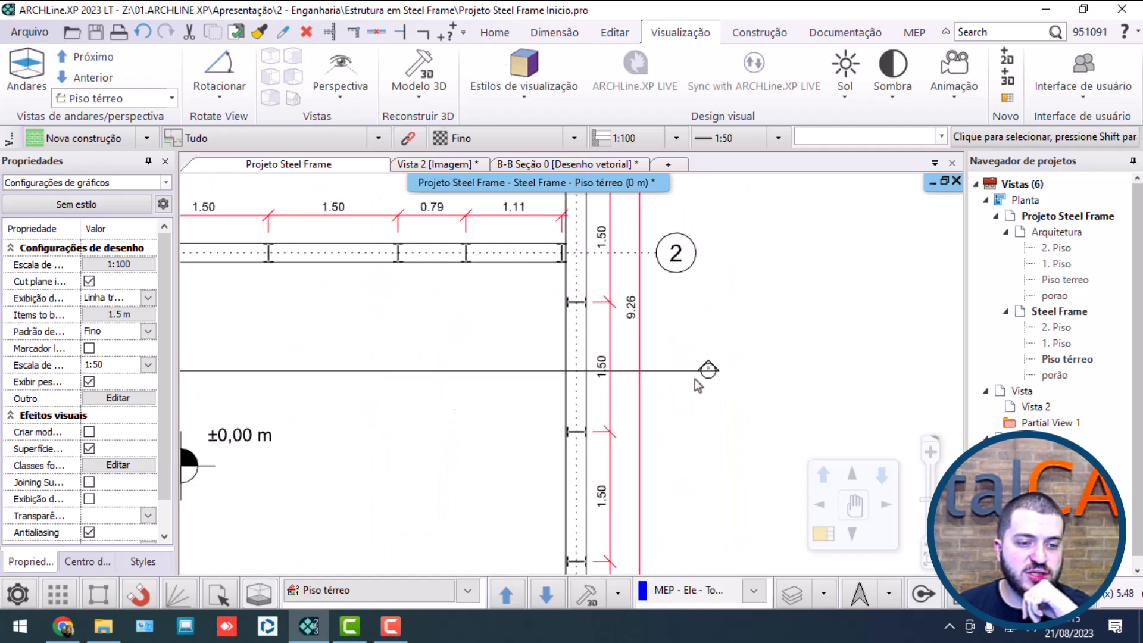
scroll(580, 382, "down", 5)
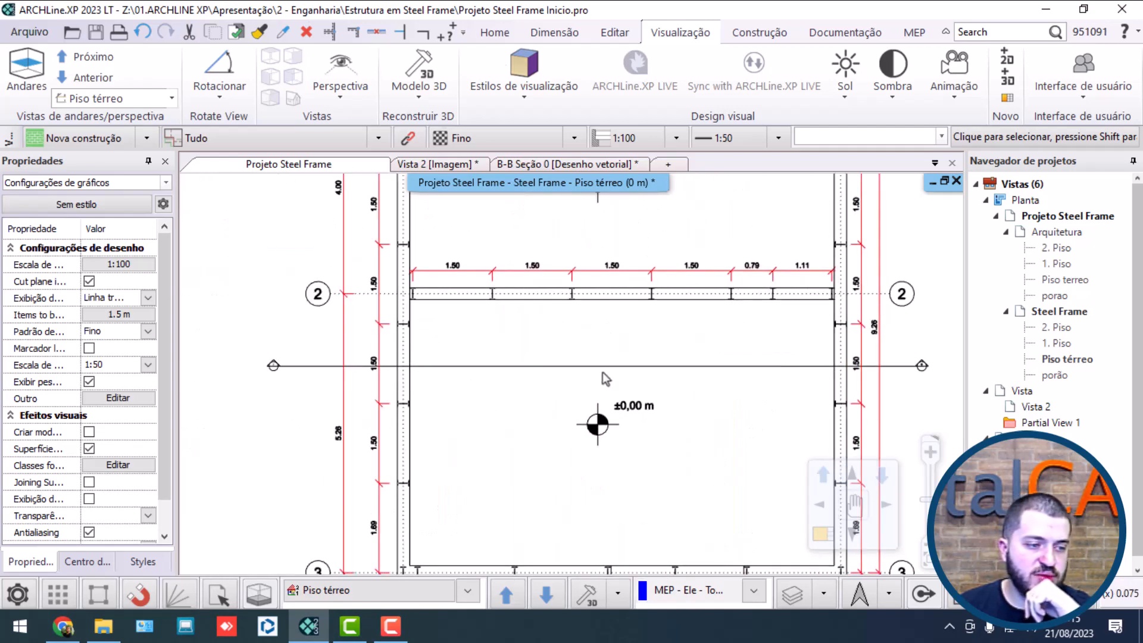
scroll(602, 373, "up", 1)
left_click(457, 366)
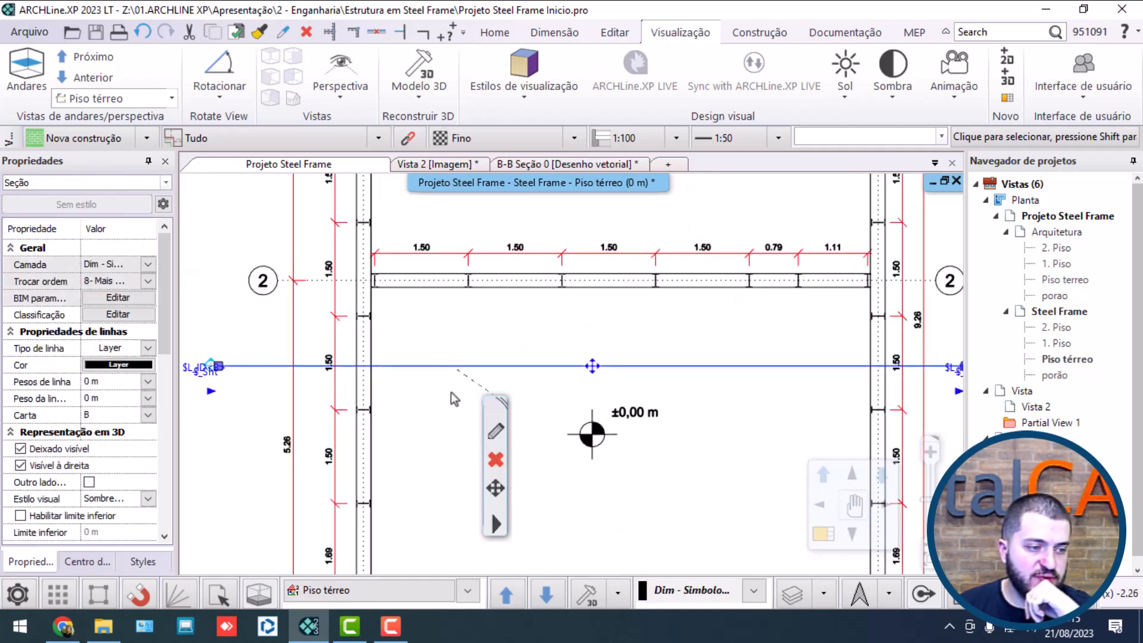
left_click(496, 435)
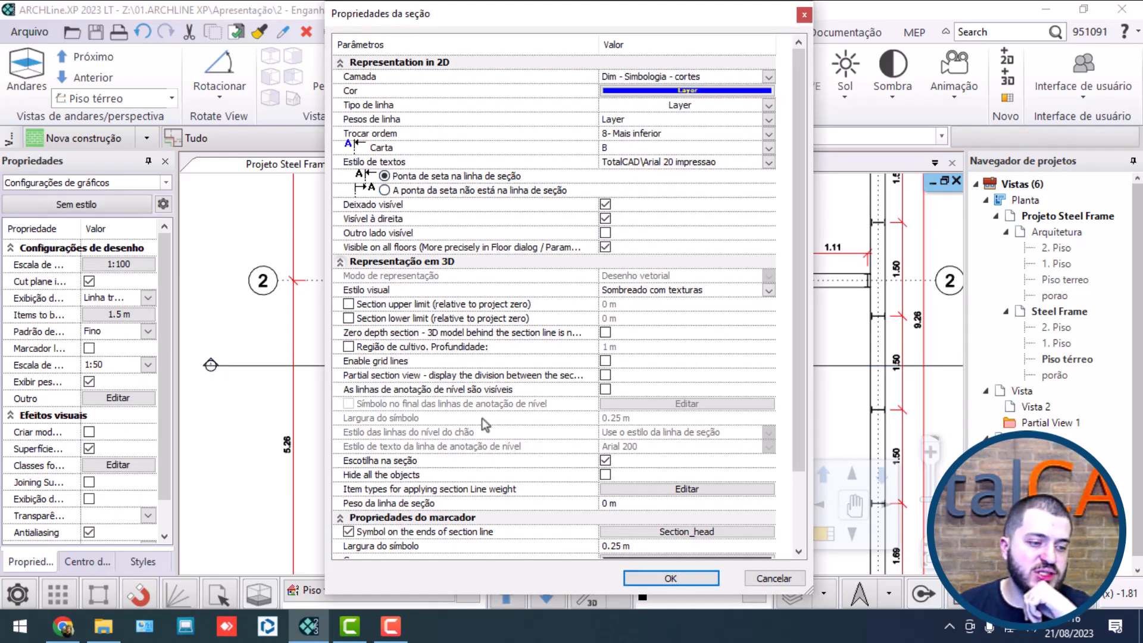
left_click(390, 505)
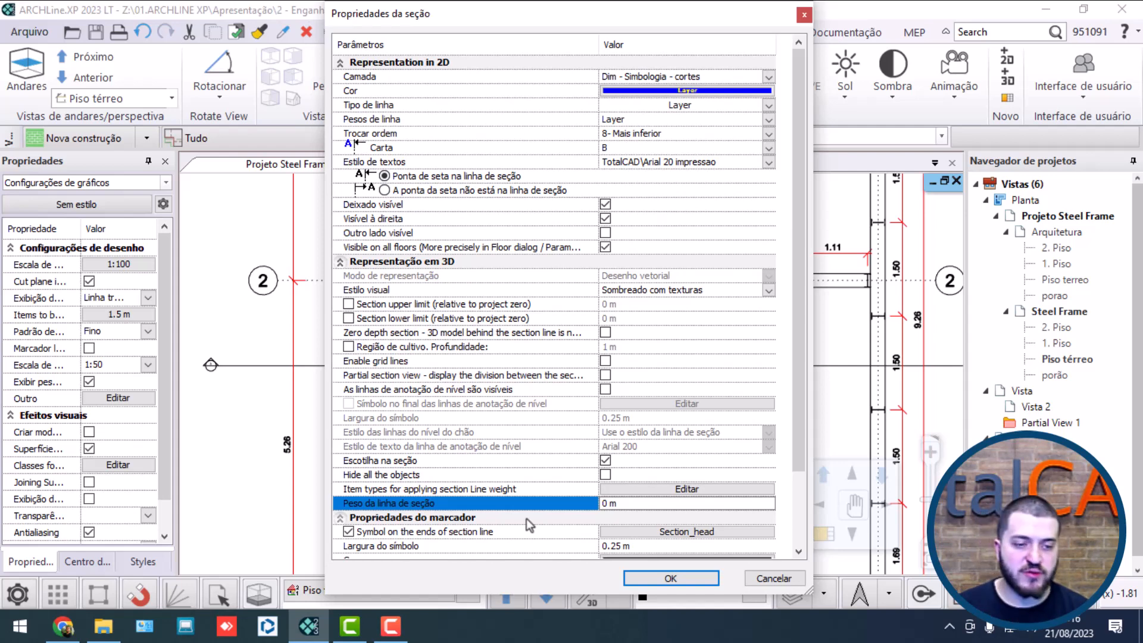
left_click(648, 505)
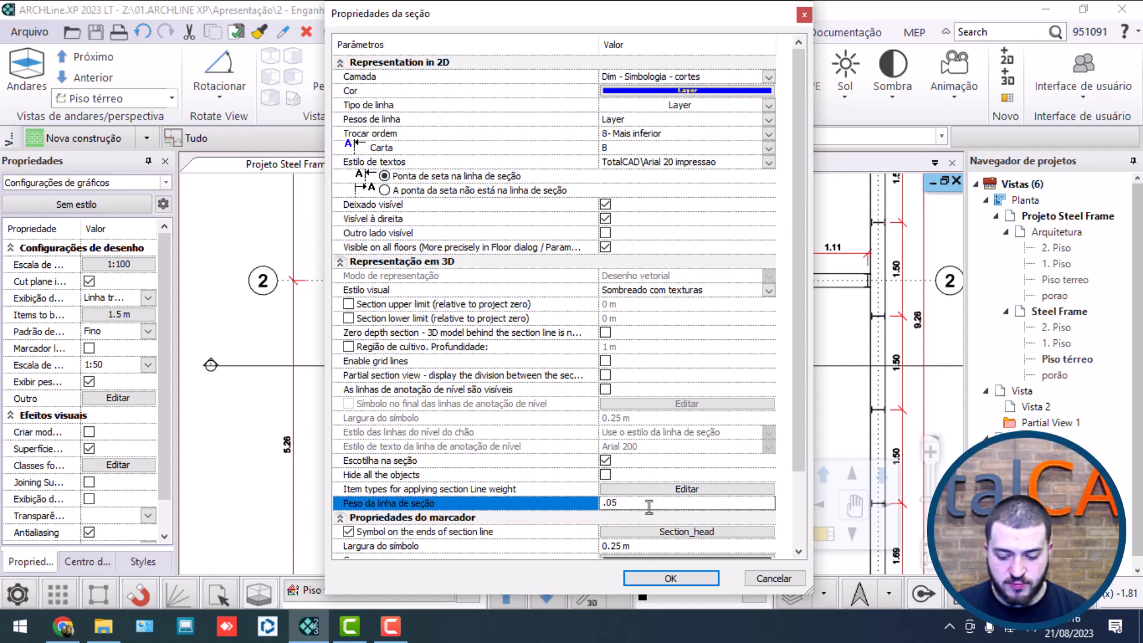
type(".5mm")
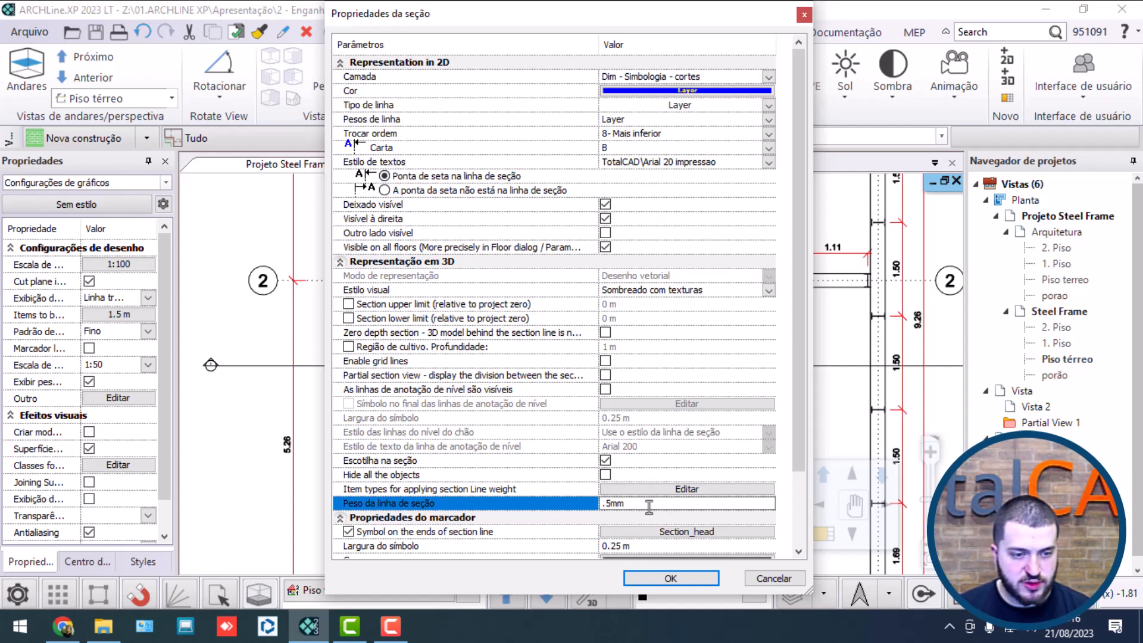
left_click(670, 578)
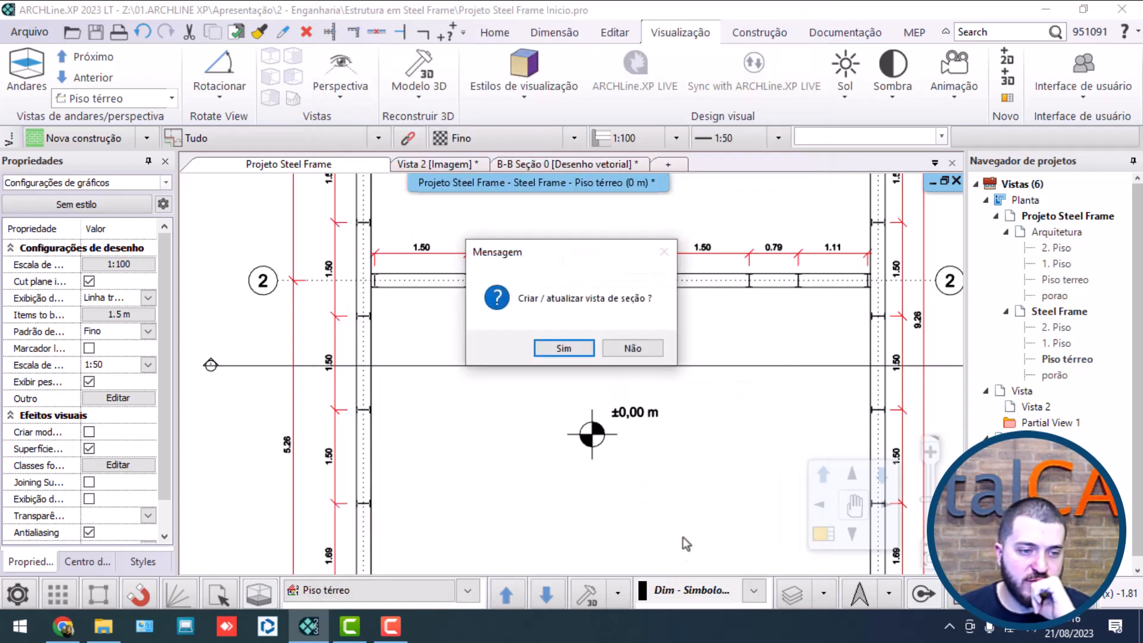
left_click(553, 351)
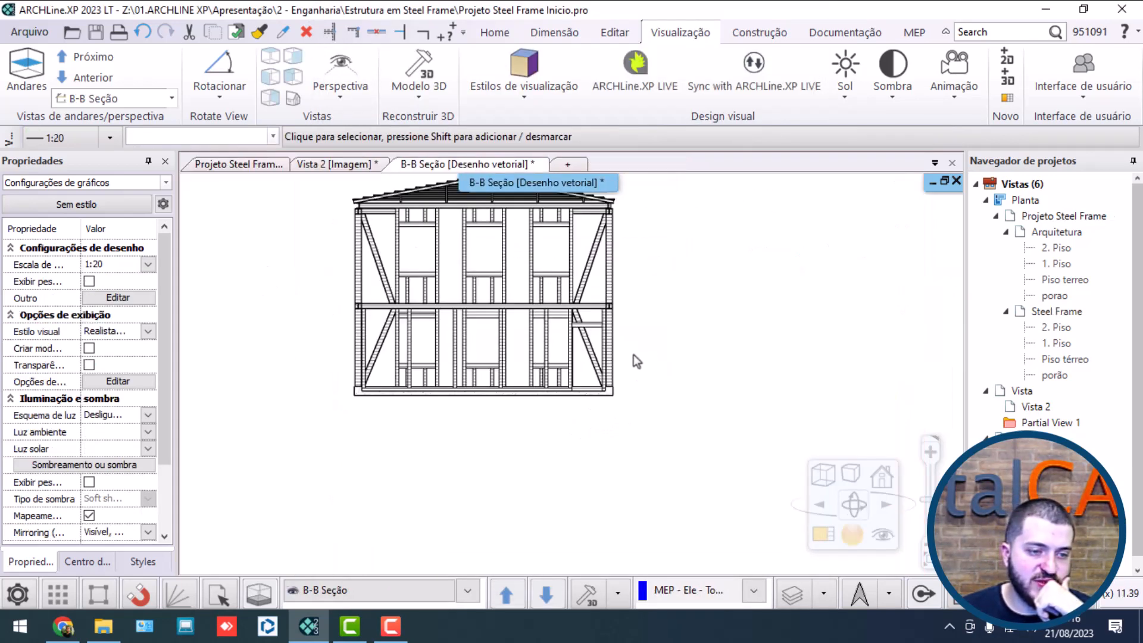
Step: Examine the cut outlines of the eave beams, purlins and rafters up to the ridge in the B-B section
scroll(633, 355, "up", 10)
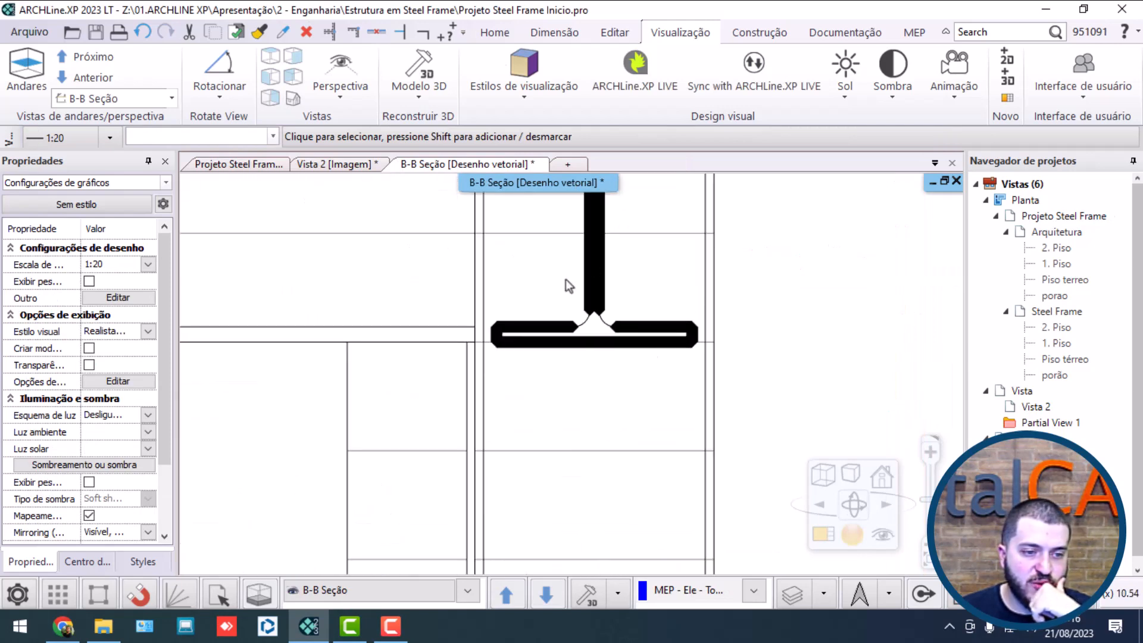
scroll(568, 298, "down", 5)
scroll(565, 291, "up", 5)
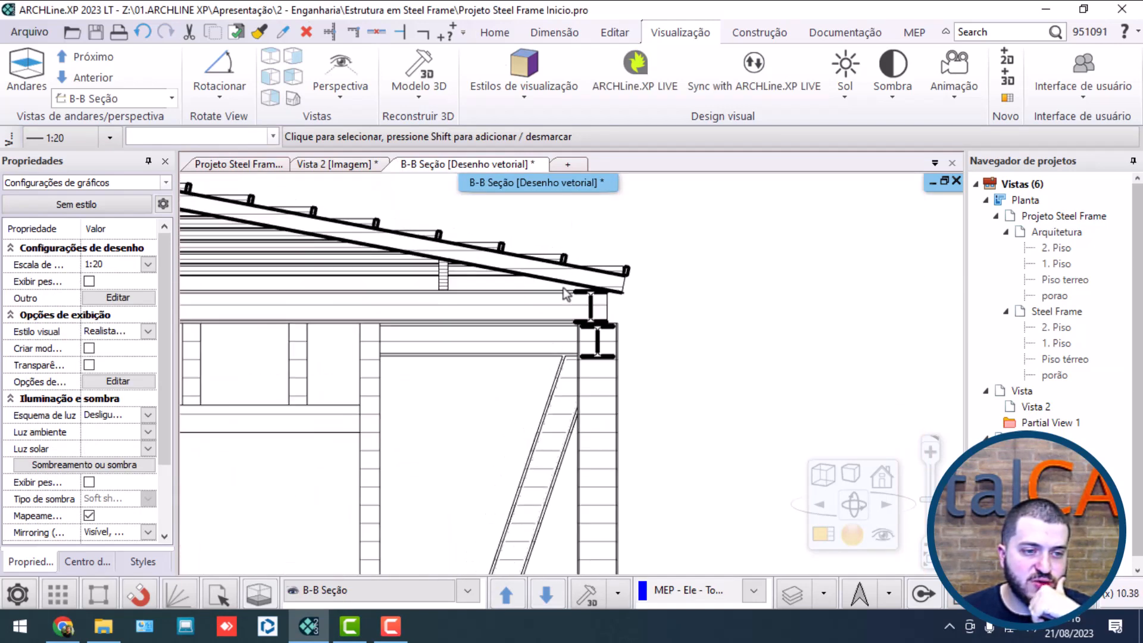
scroll(565, 293, "up", 6)
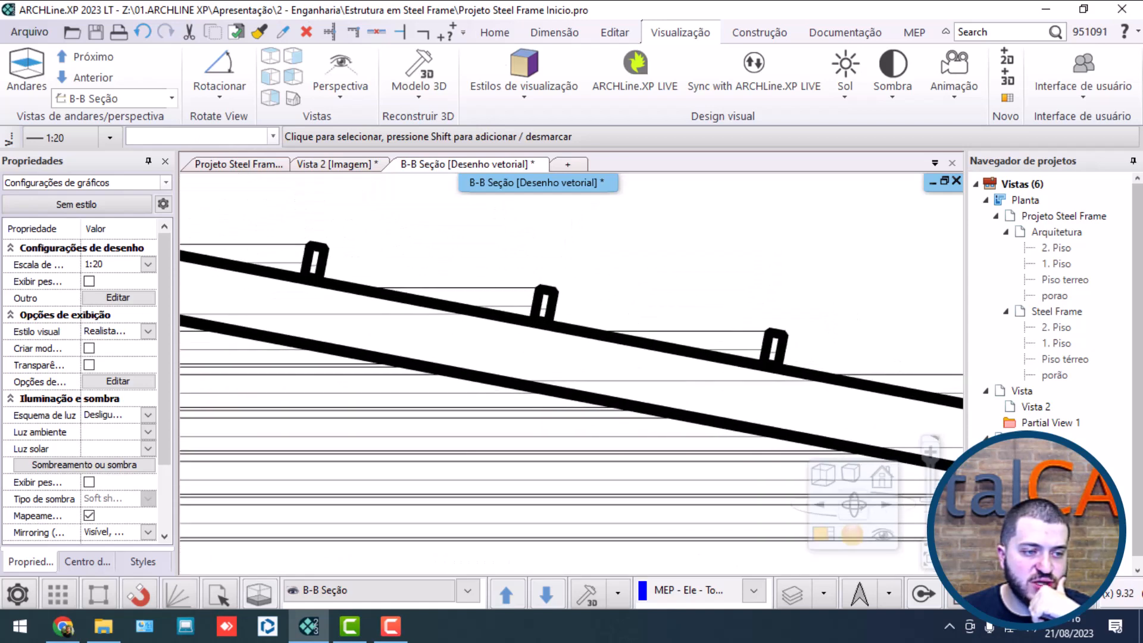
middle_click_drag(250, 262, 797, 409)
middle_click_drag(285, 319, 641, 400)
middle_click_drag(275, 339, 500, 360)
middle_click_drag(304, 351, 545, 352)
scroll(490, 352, "down", 1)
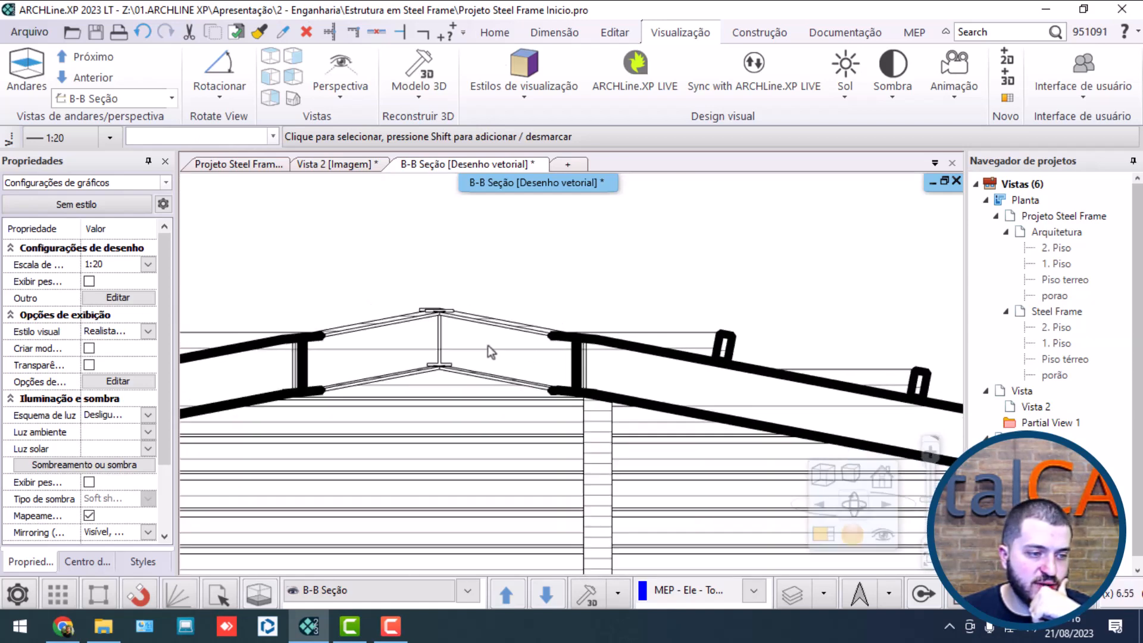
scroll(491, 353, "down", 1)
middle_click_drag(342, 380, 759, 316)
middle_click_drag(334, 436, 911, 252)
middle_click_drag(280, 363, 763, 266)
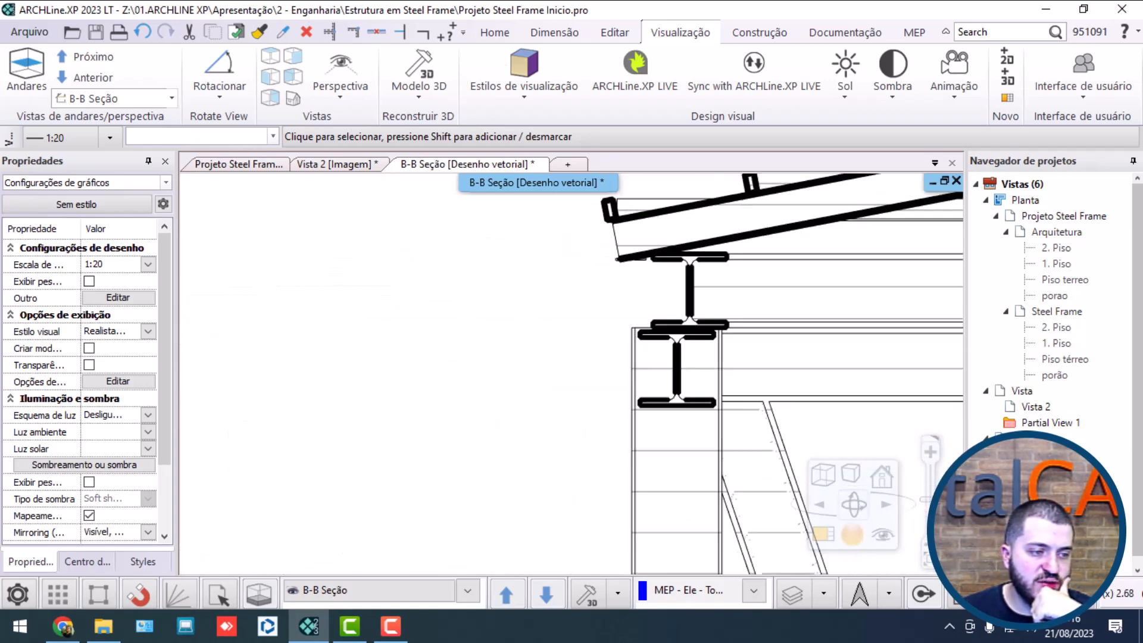
Step: Examine the wall framing and the cut outline of the foundation slab and its edge beam in the B-B section
scroll(577, 360, "down", 4)
middle_click_drag(643, 453, 526, 255)
middle_click_drag(571, 454, 533, 148)
middle_click_drag(545, 517, 540, 322)
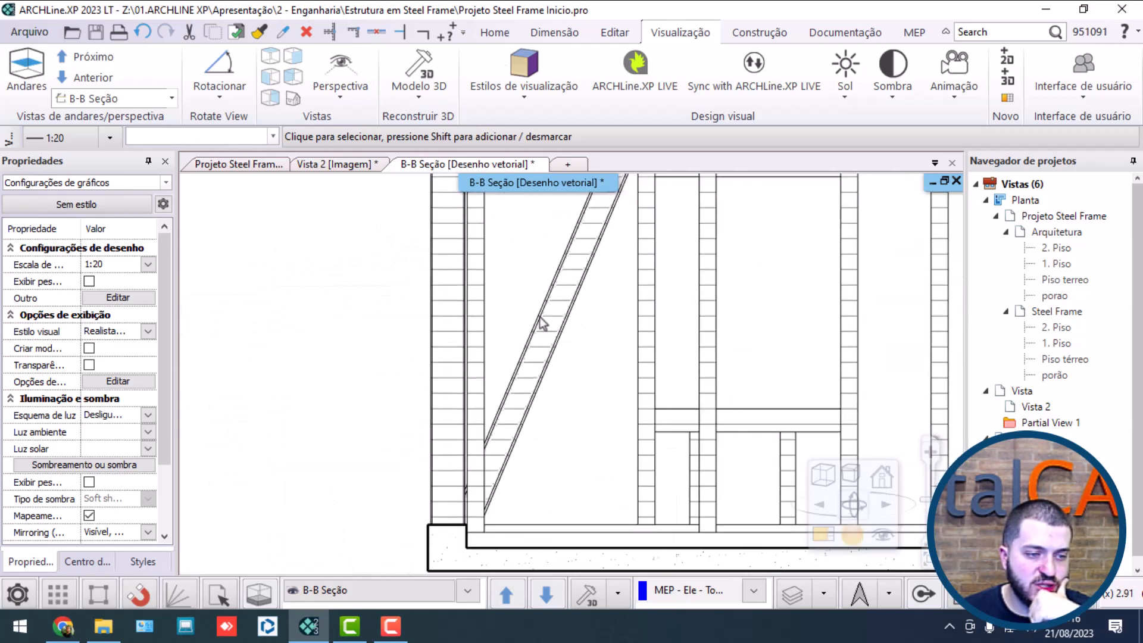
middle_click_drag(616, 515, 581, 346)
scroll(345, 364, "up", 4)
scroll(607, 409, "up", 1)
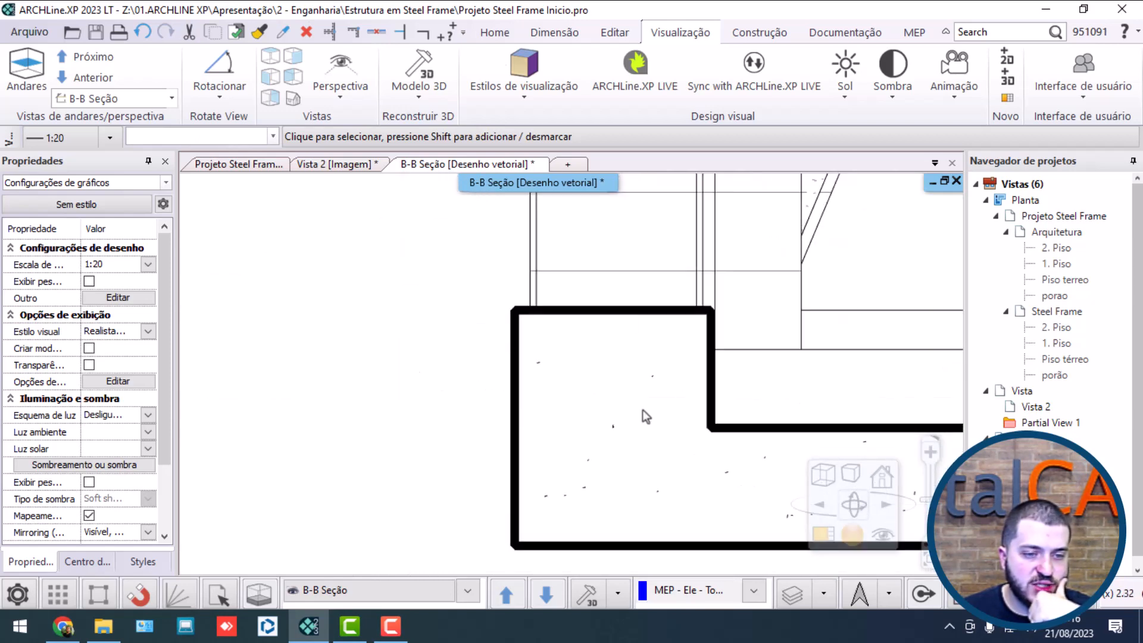
scroll(680, 342, "down", 9)
middle_click_drag(735, 292, 627, 337)
scroll(626, 337, "up", 3)
scroll(424, 481, "up", 5)
middle_click_drag(268, 513, 333, 488)
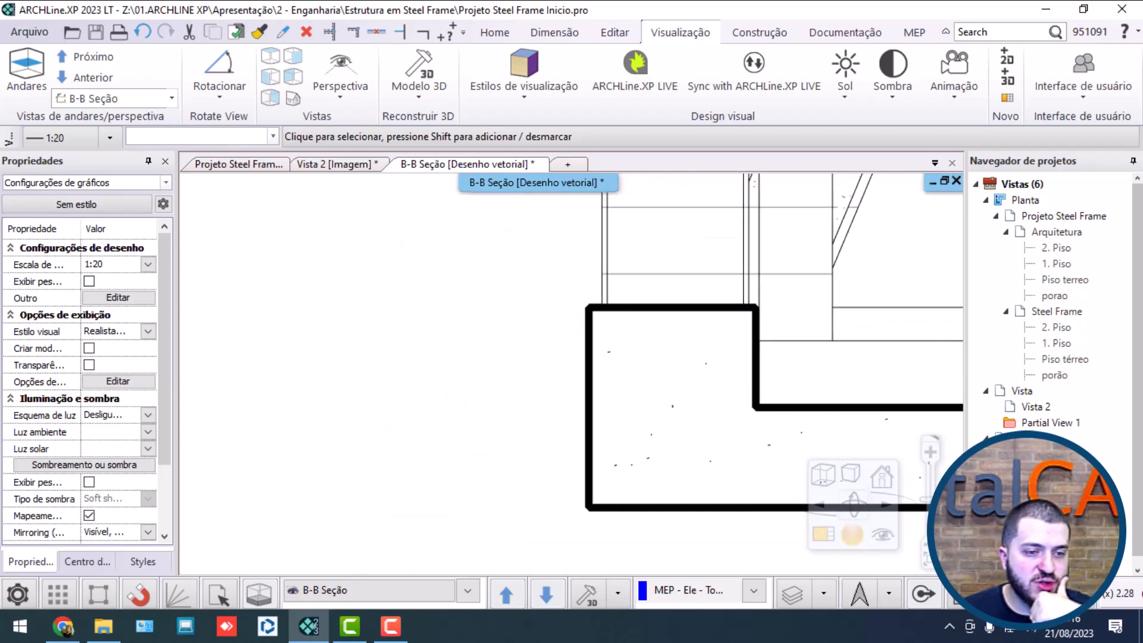
Step: Set the line weight display scale of the B-B section view to 1:50
middle_click_drag(318, 216, 229, 202)
left_click(111, 140)
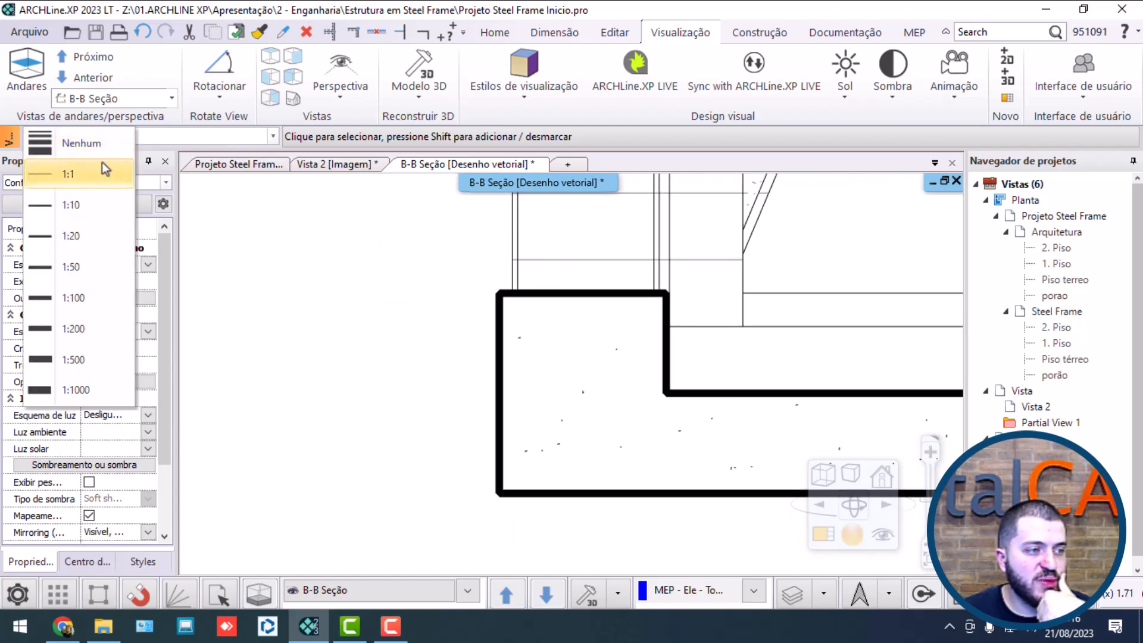
left_click(86, 263)
Step: Check the line weights across the whole B-B section and up close at the foundation's edge
scroll(577, 376, "down", 5)
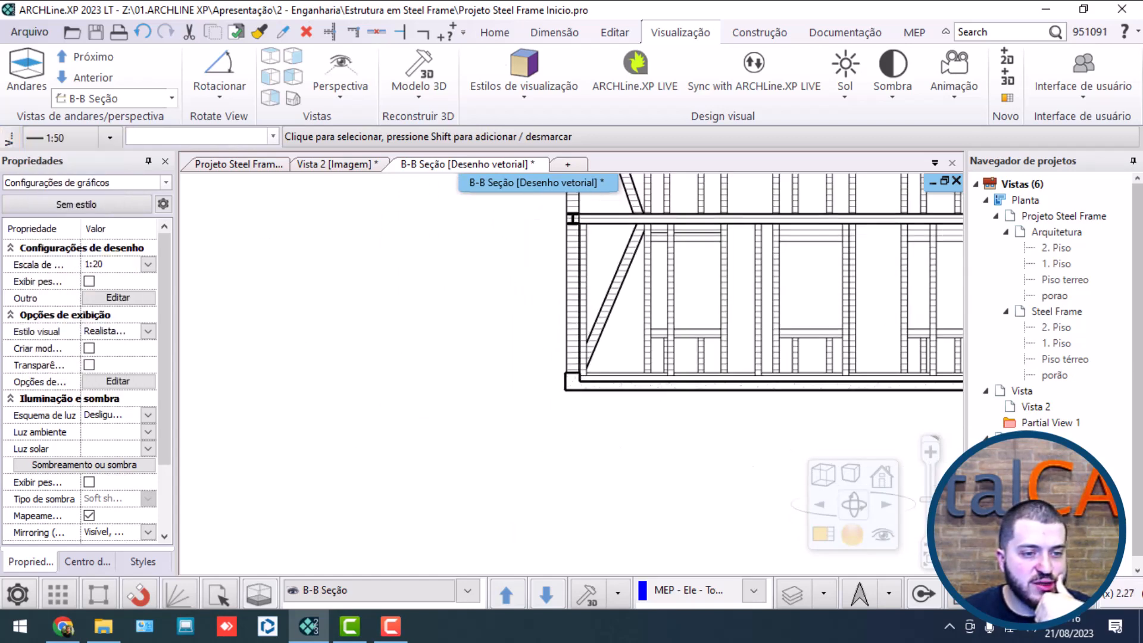
middle_click_drag(557, 250, 538, 415)
scroll(538, 415, "up", 3)
scroll(595, 378, "up", 3)
scroll(537, 325, "up", 4)
scroll(558, 352, "down", 4)
scroll(559, 352, "down", 4)
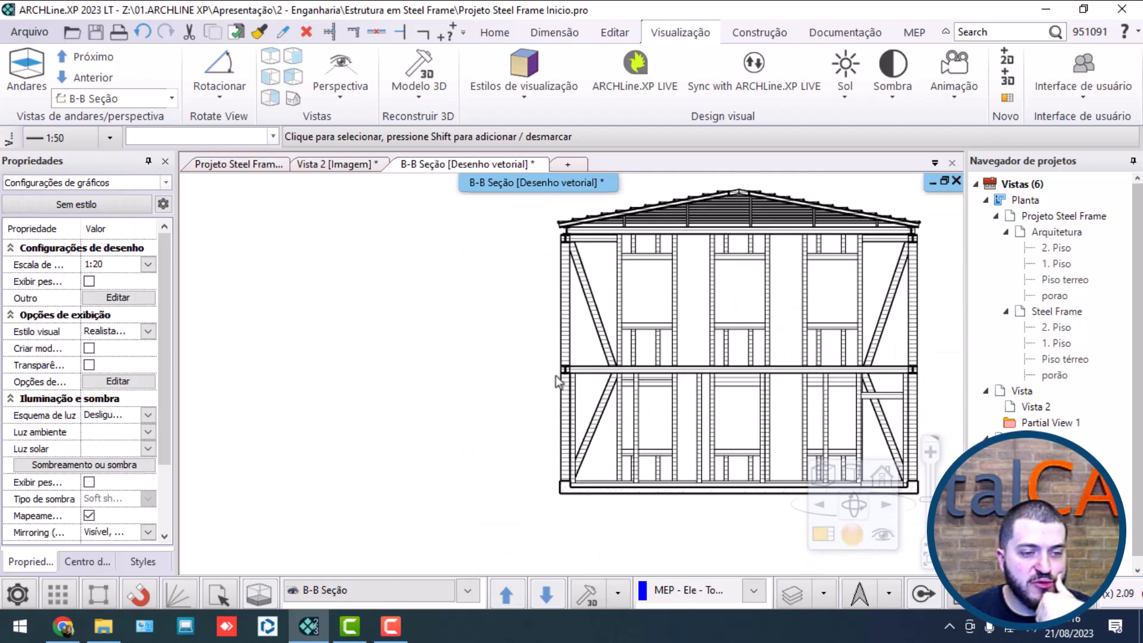
scroll(768, 435, "up", 4)
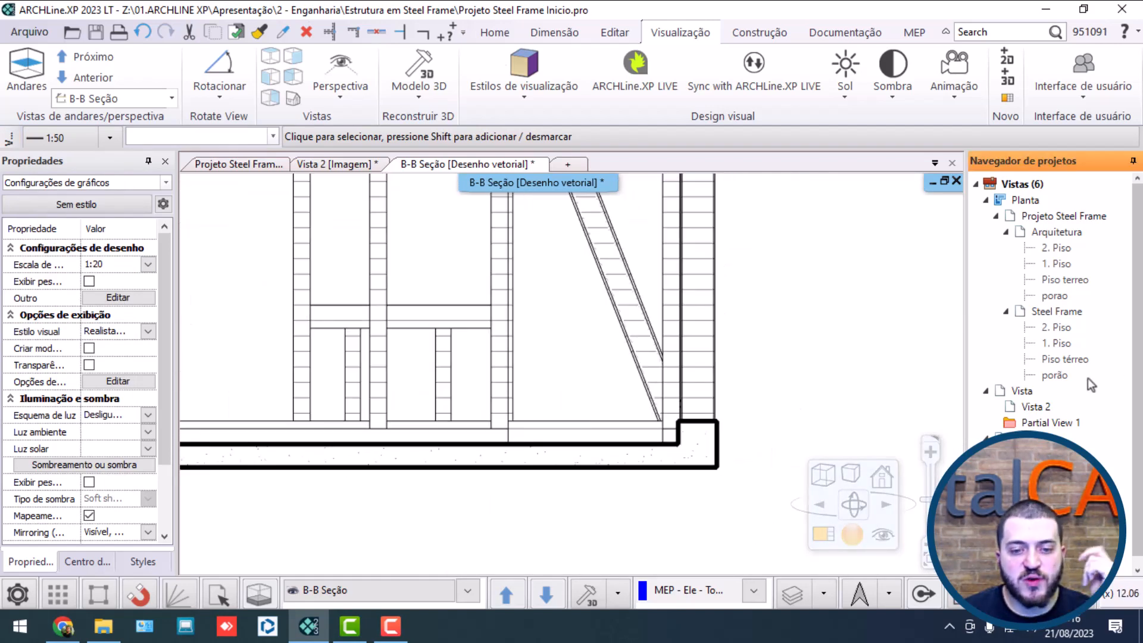
Step: In the Steel Frame Piso térreo plan, set the B section's cut line weight to 0.0002 m and update its section view
double_click(1063, 358)
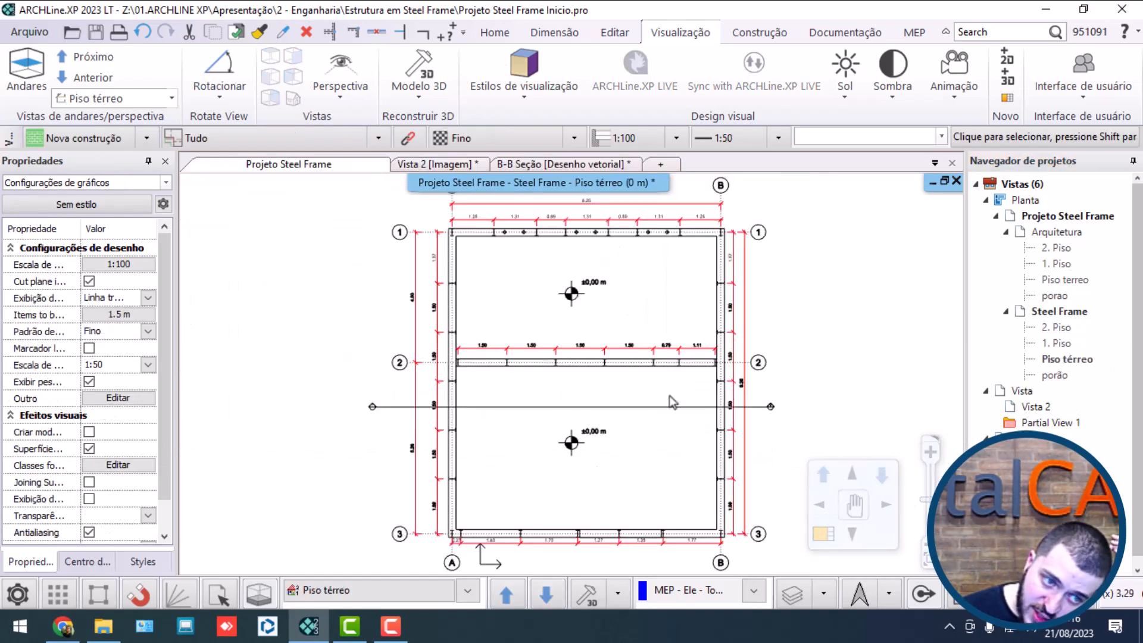
left_click(767, 408)
left_click(798, 465)
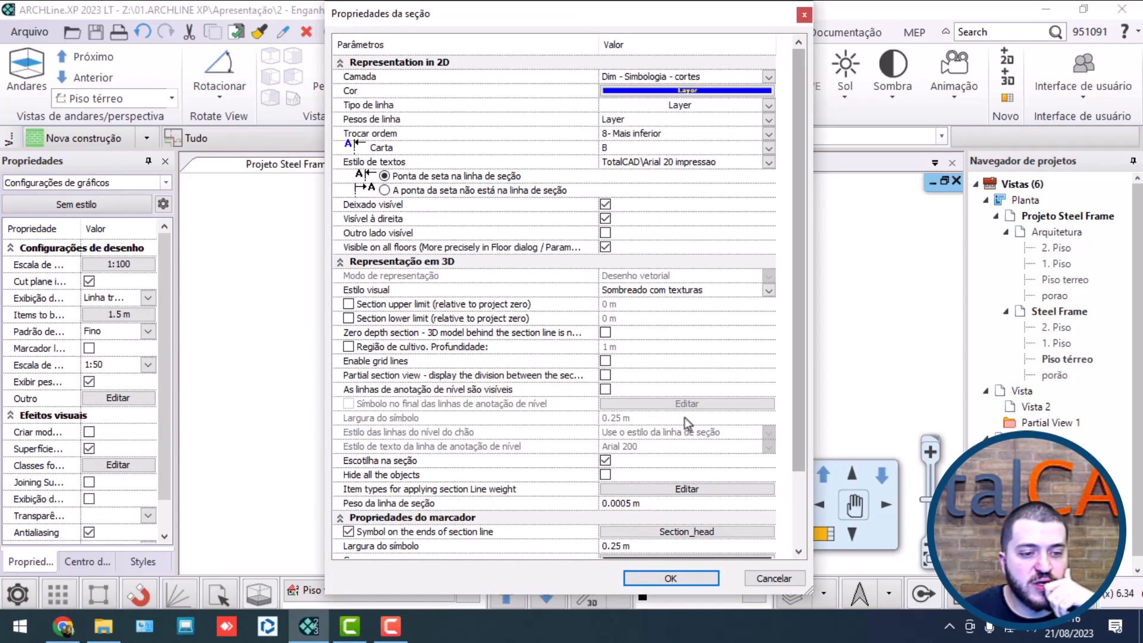
left_click(631, 503)
type("0.0002")
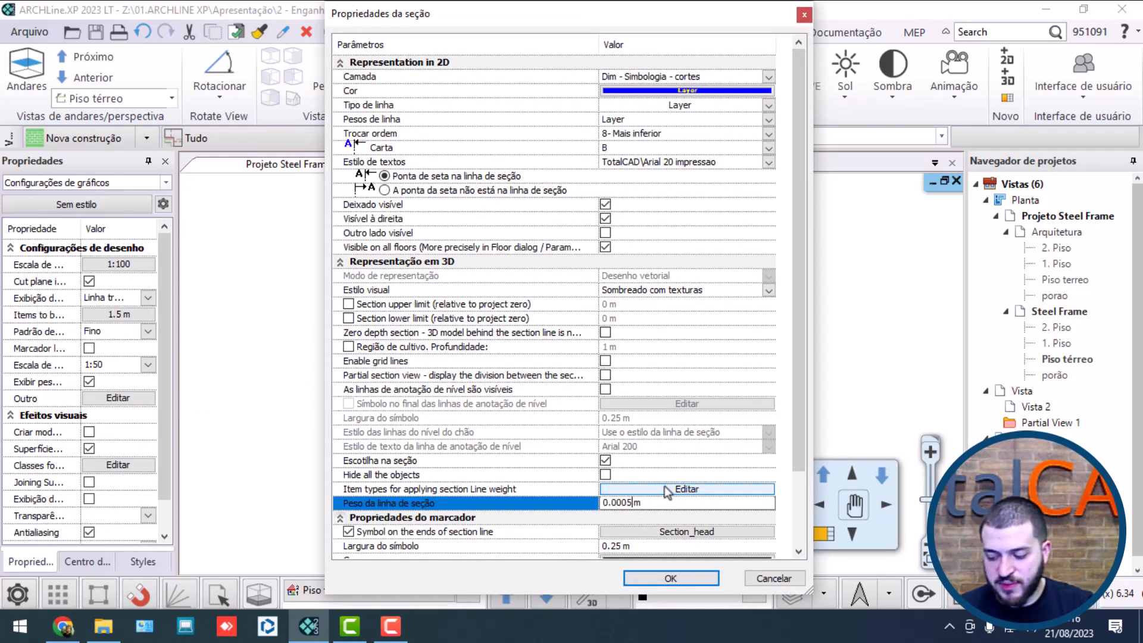
left_click(671, 578)
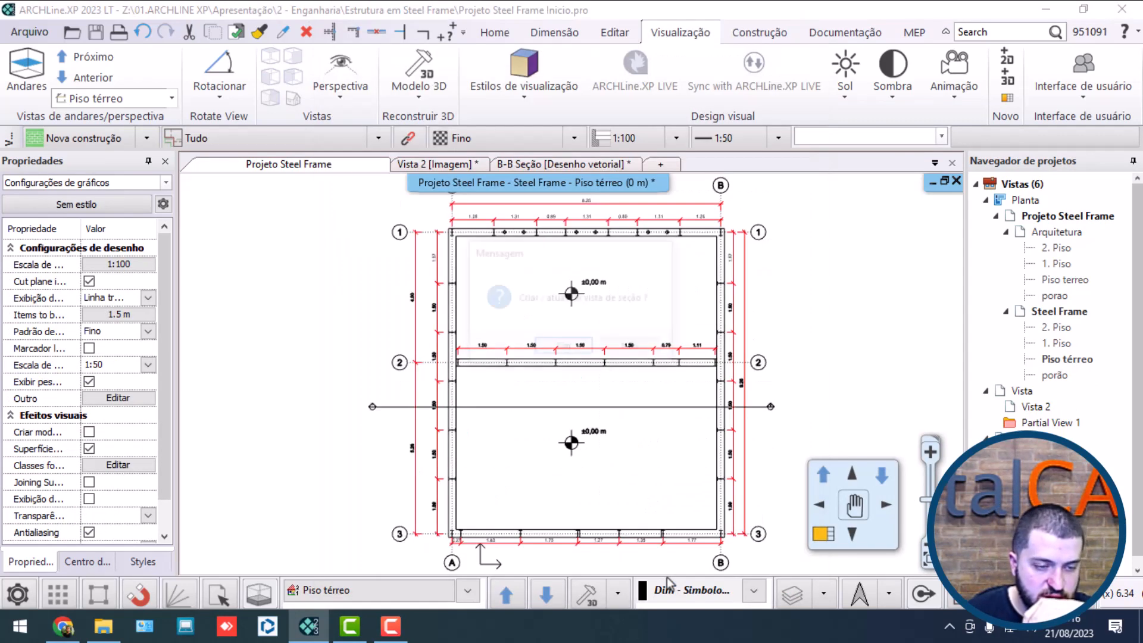
left_click(550, 350)
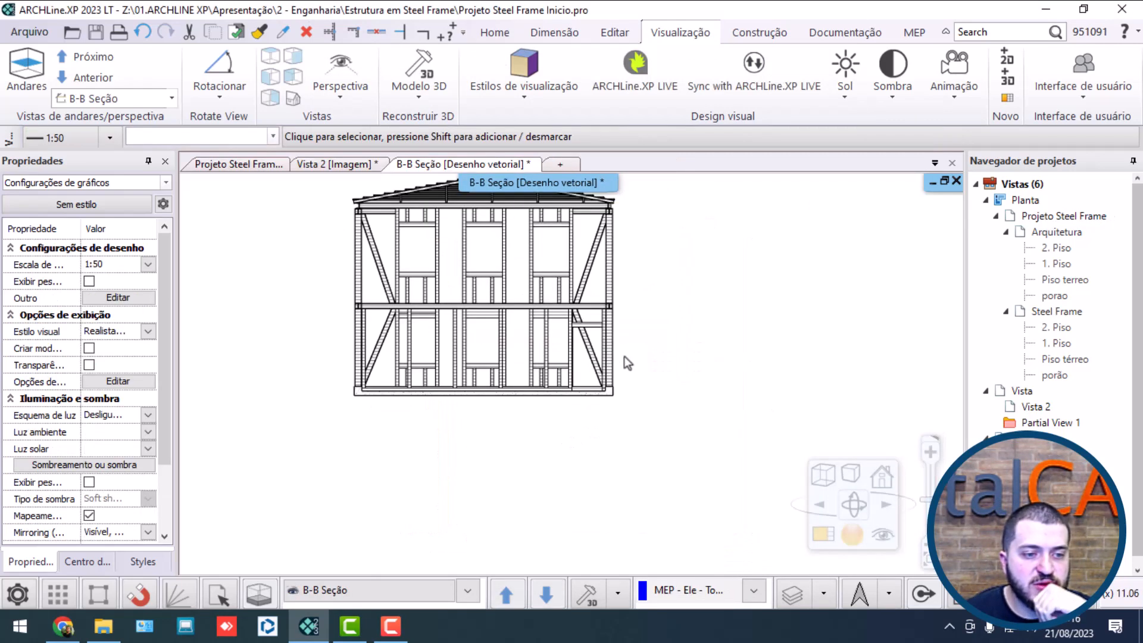
Step: Examine the outline thickness of the foundation slab and the roof framing in the updated B-B section
scroll(623, 355, "up", 5)
middle_click_drag(574, 421, 620, 170)
middle_click_drag(550, 488, 619, 178)
middle_click_drag(588, 473, 854, 376)
middle_click_drag(571, 426, 756, 388)
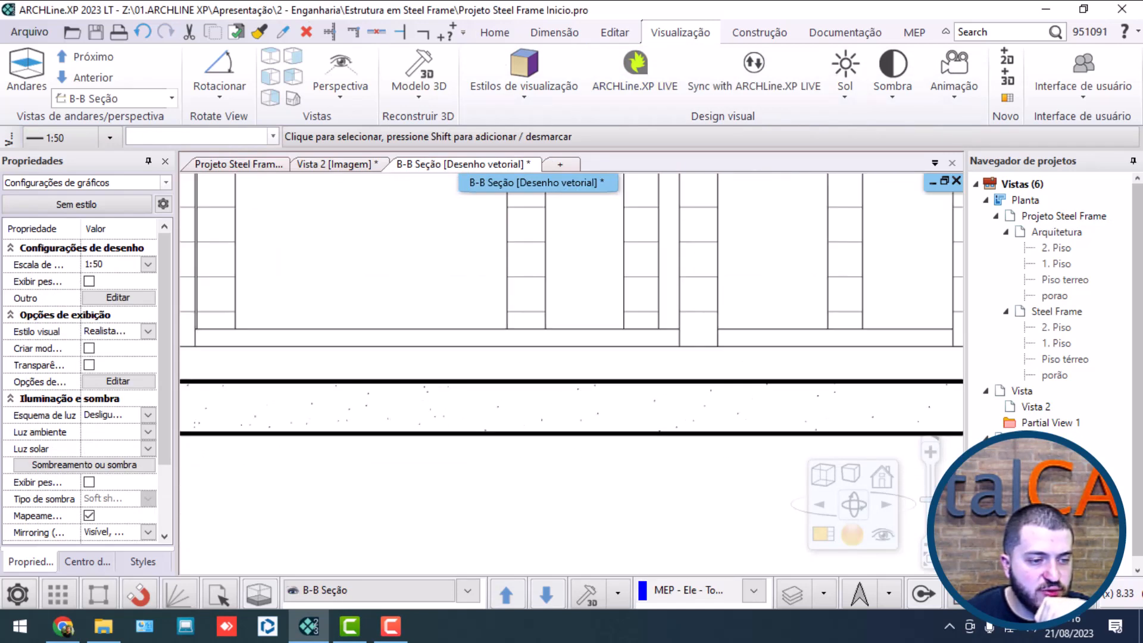
middle_click_drag(452, 427, 714, 430)
middle_click_drag(379, 431, 655, 451)
middle_click_drag(428, 457, 679, 459)
middle_click_drag(489, 462, 767, 450)
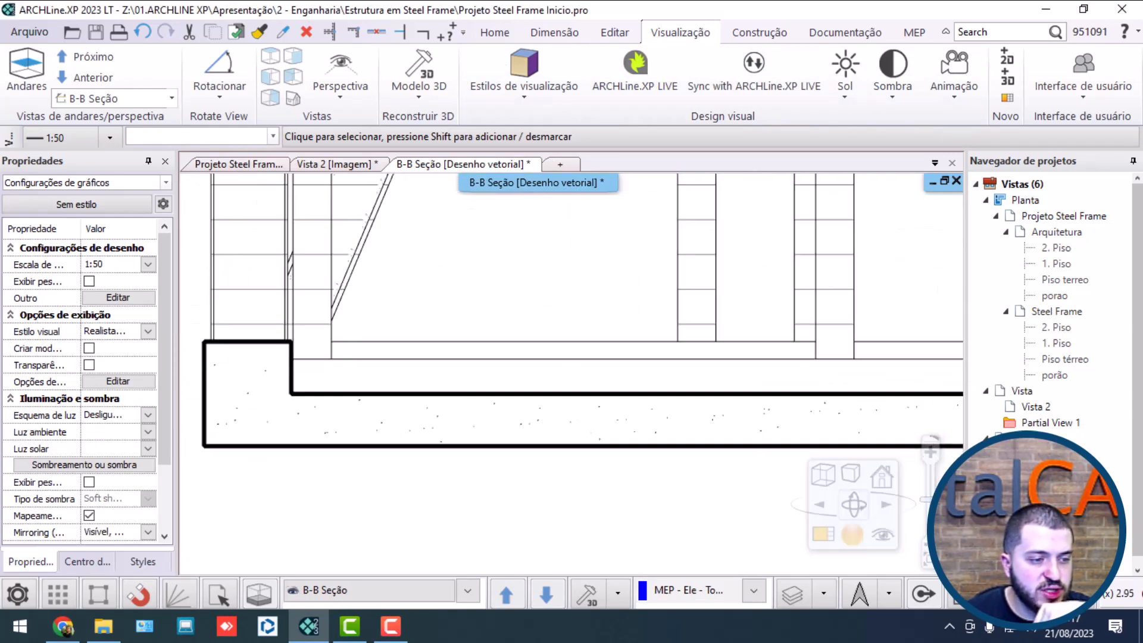
middle_click_drag(429, 444, 679, 430)
scroll(575, 372, "up", 2)
scroll(576, 376, "up", 1)
scroll(576, 375, "down", 6)
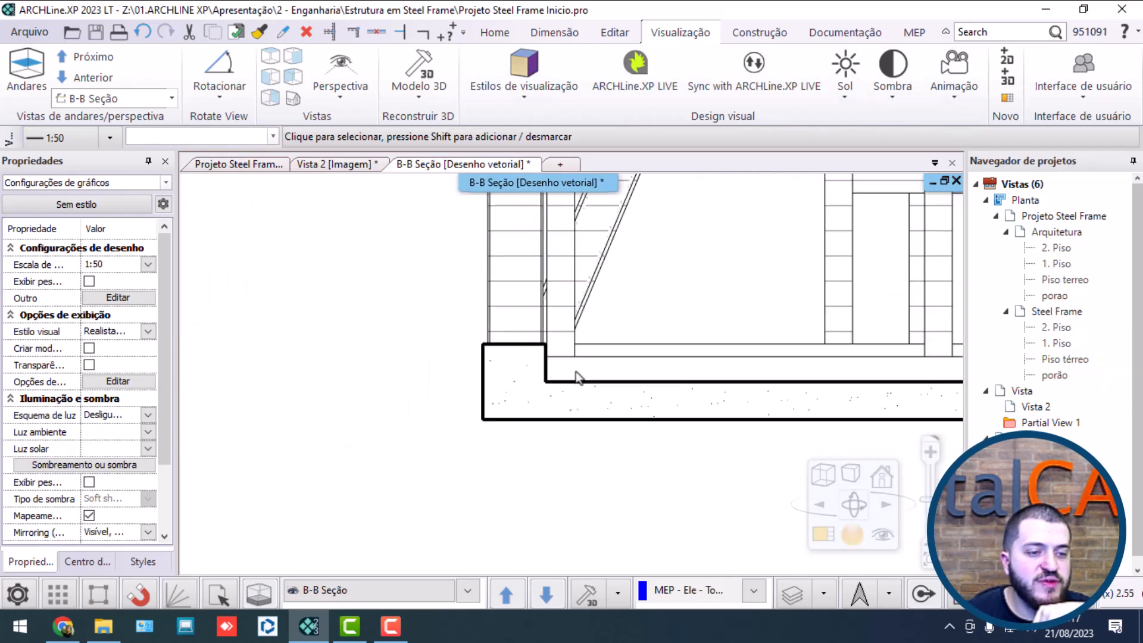
scroll(587, 286, "up", 4)
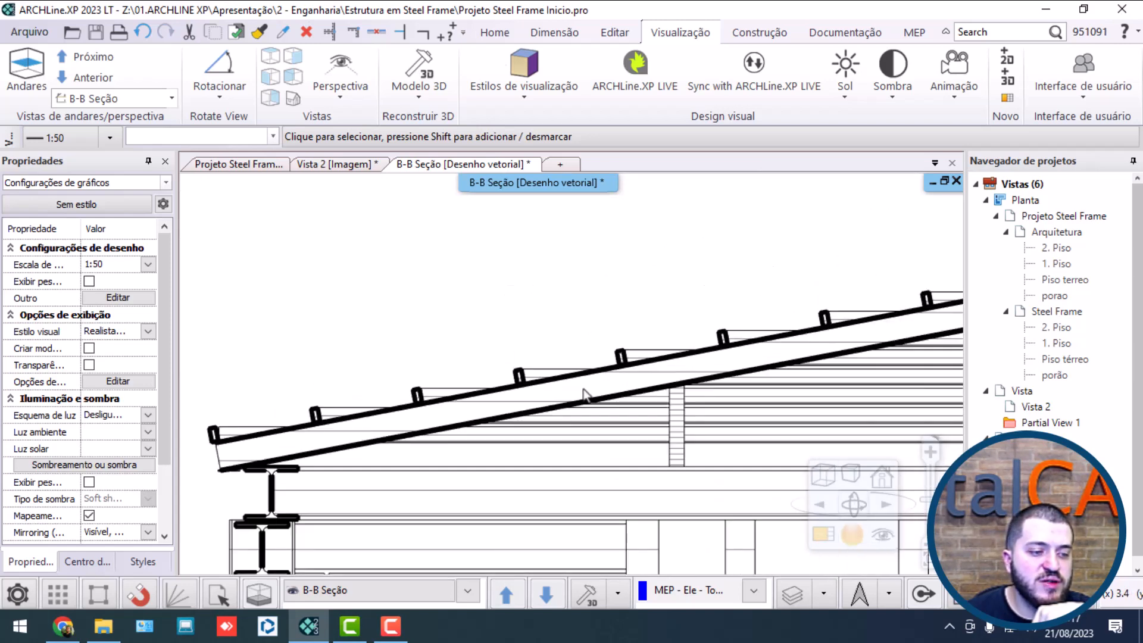
scroll(583, 390, "up", 3)
scroll(419, 378, "down", 6)
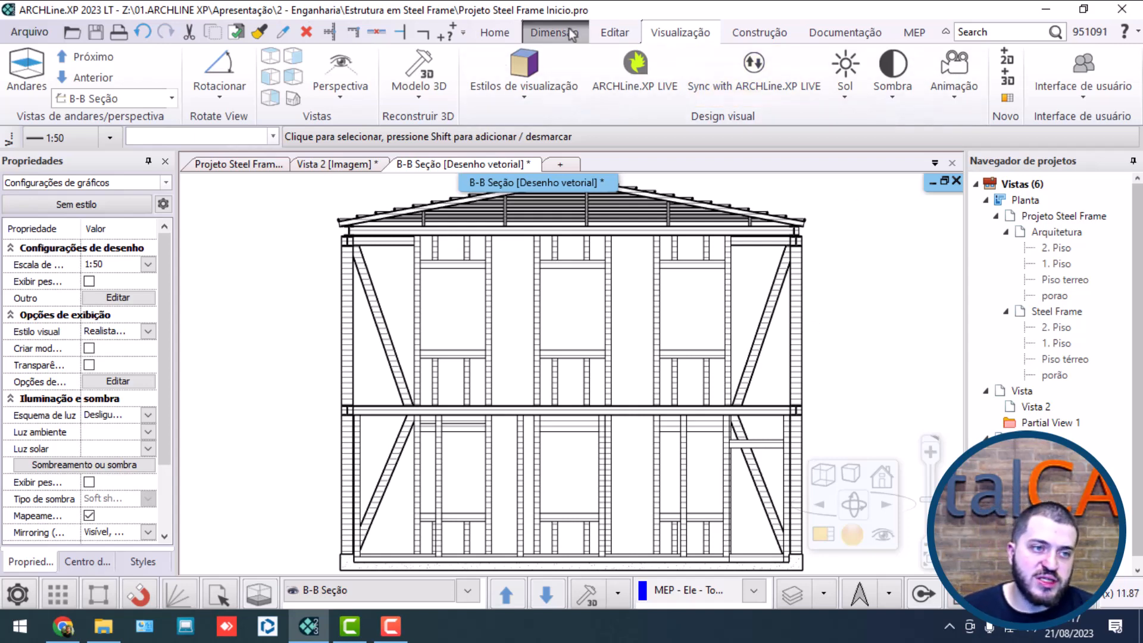
Step: Set the updated B-B section view's visual style to Linha oculta and inspect the foundation corner
left_click(524, 77)
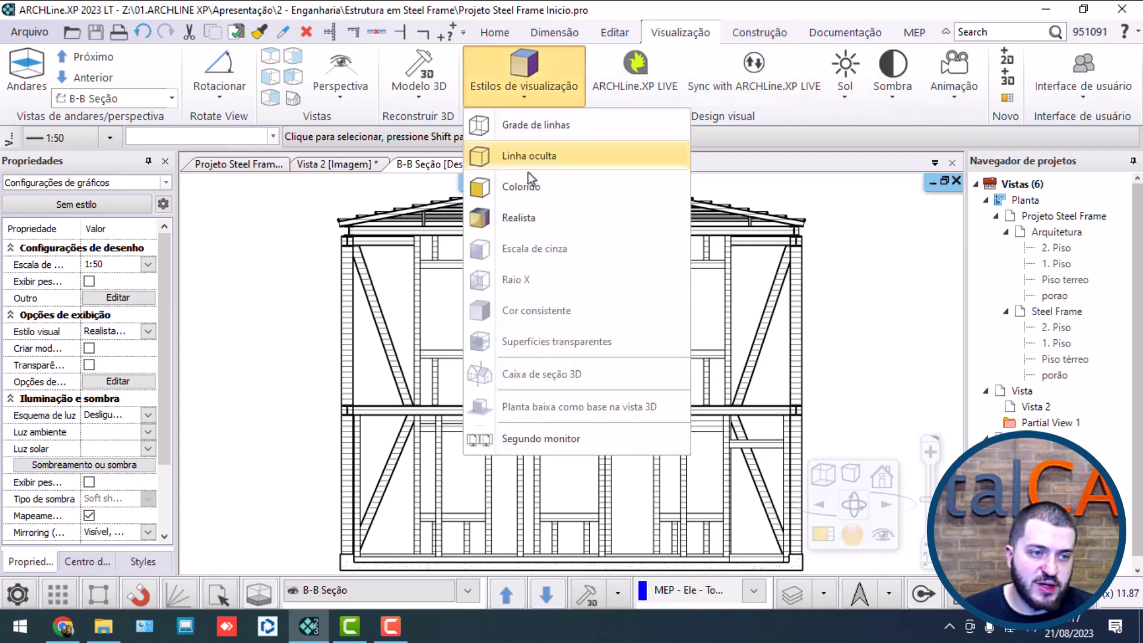
left_click(528, 182)
scroll(363, 557, "up", 5)
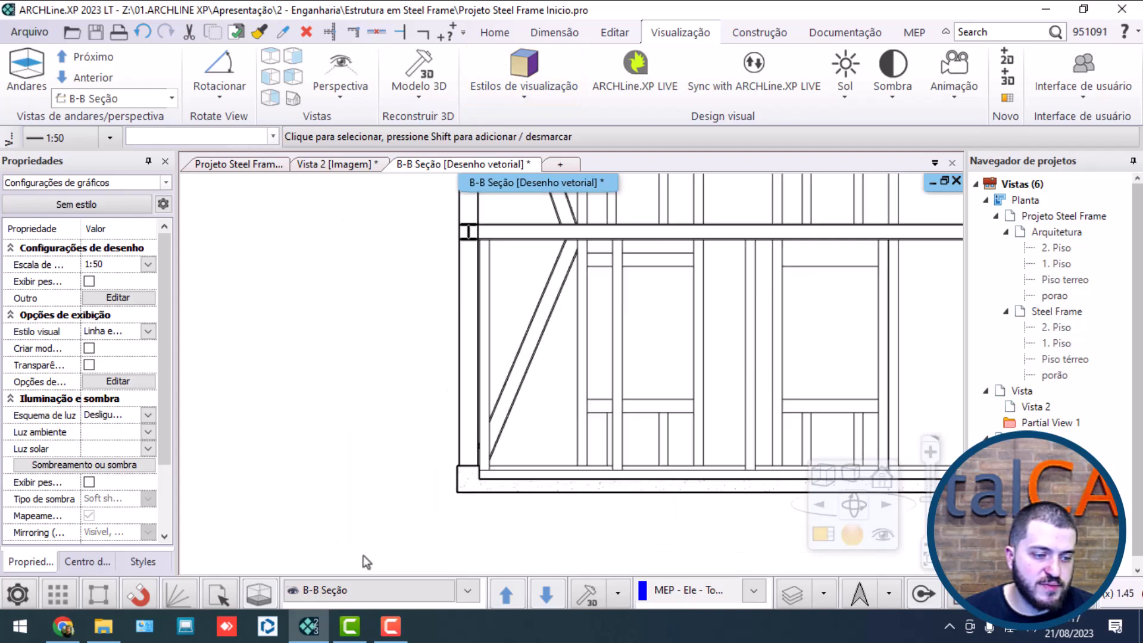
scroll(536, 411, "up", 2)
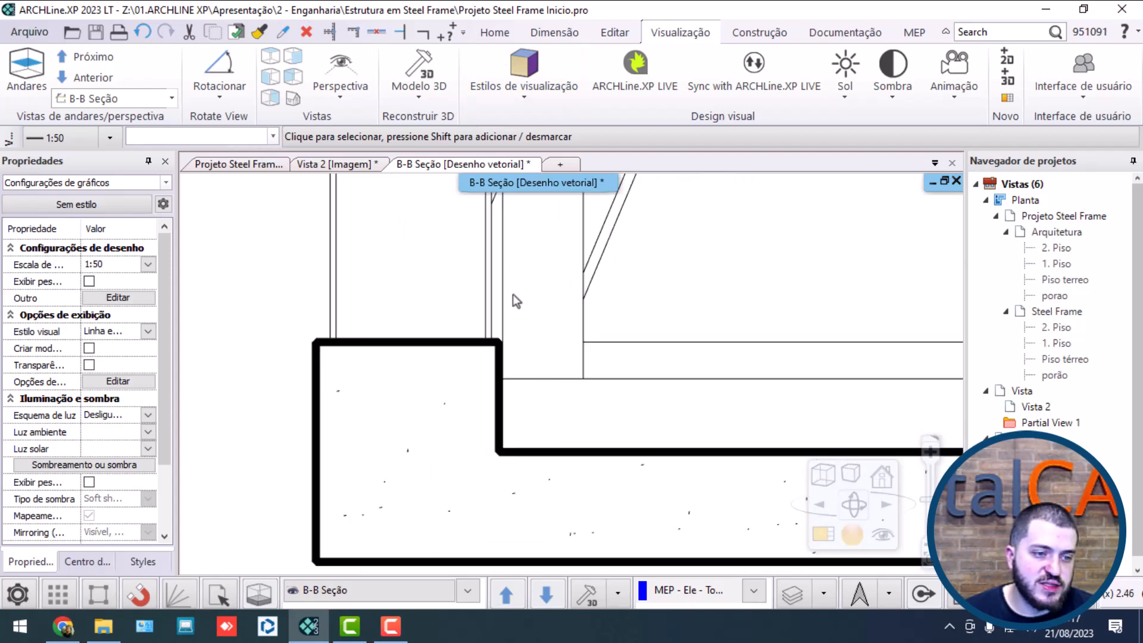
Step: In the Steel Frame Piso térreo plan, set the B section to Linha escondida with a 1 m deep crop region and update its view
scroll(500, 357, "down", 6)
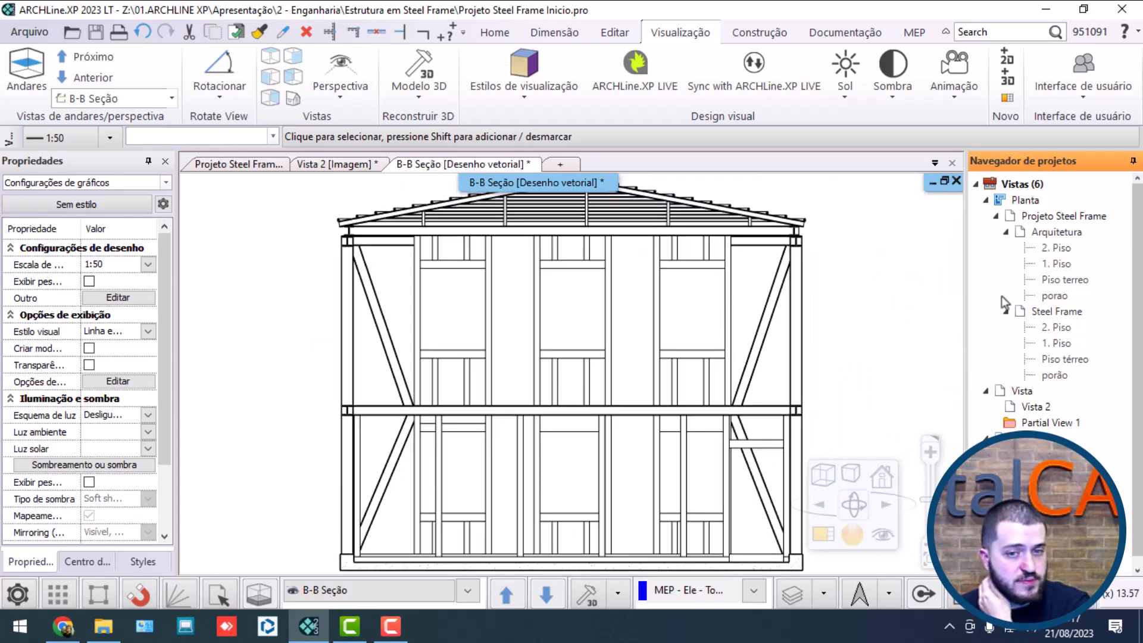
double_click(1065, 359)
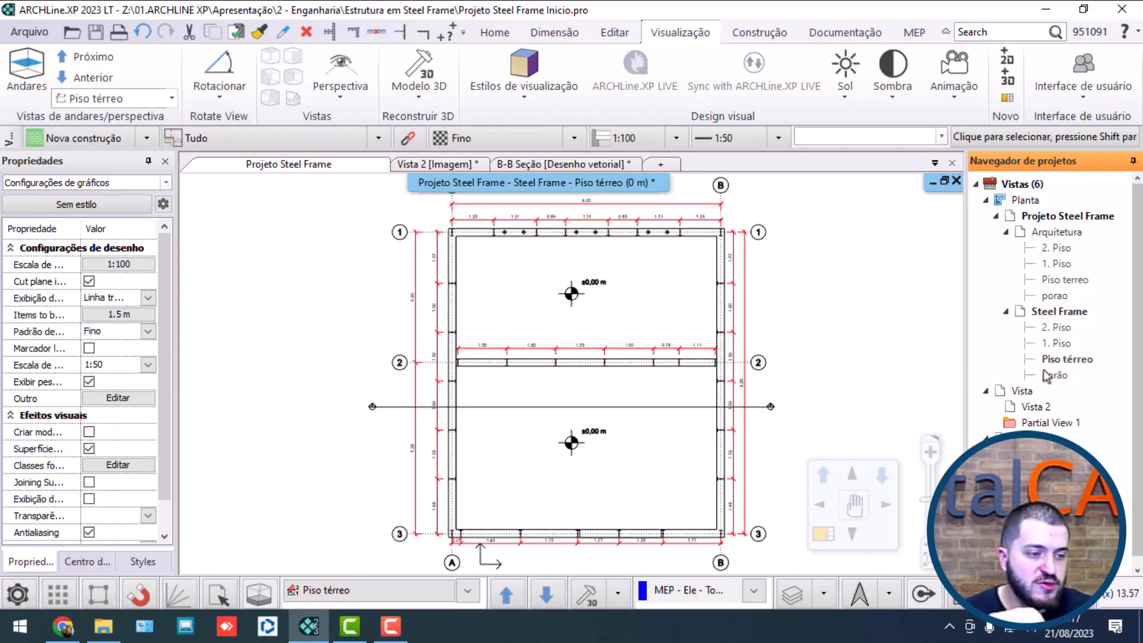
right_click(770, 408)
left_click(863, 174)
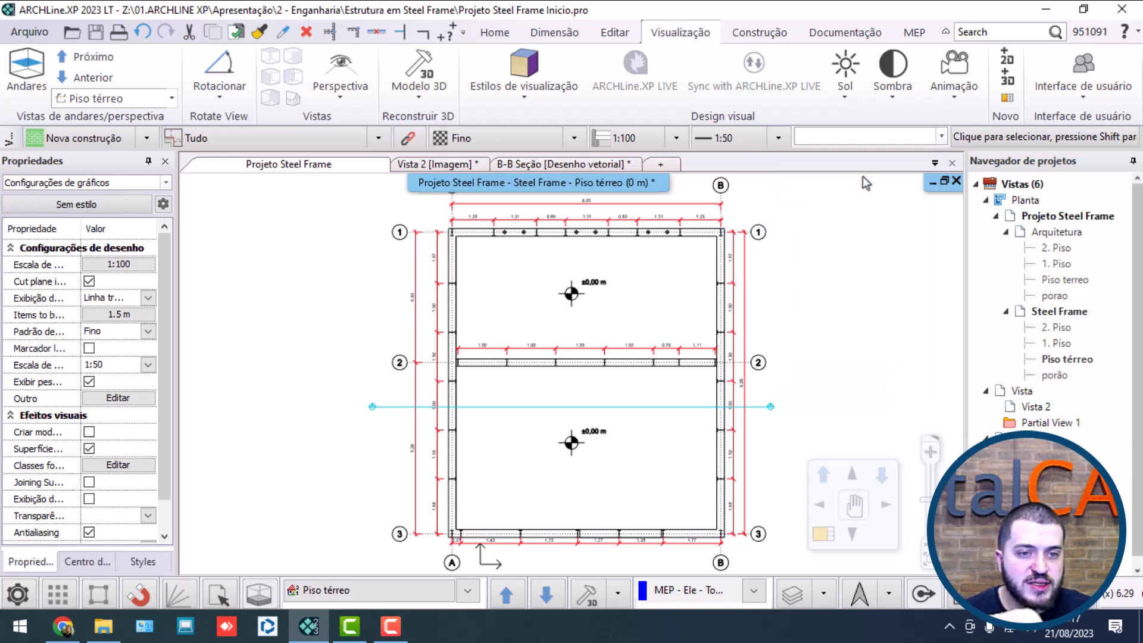
left_click(665, 292)
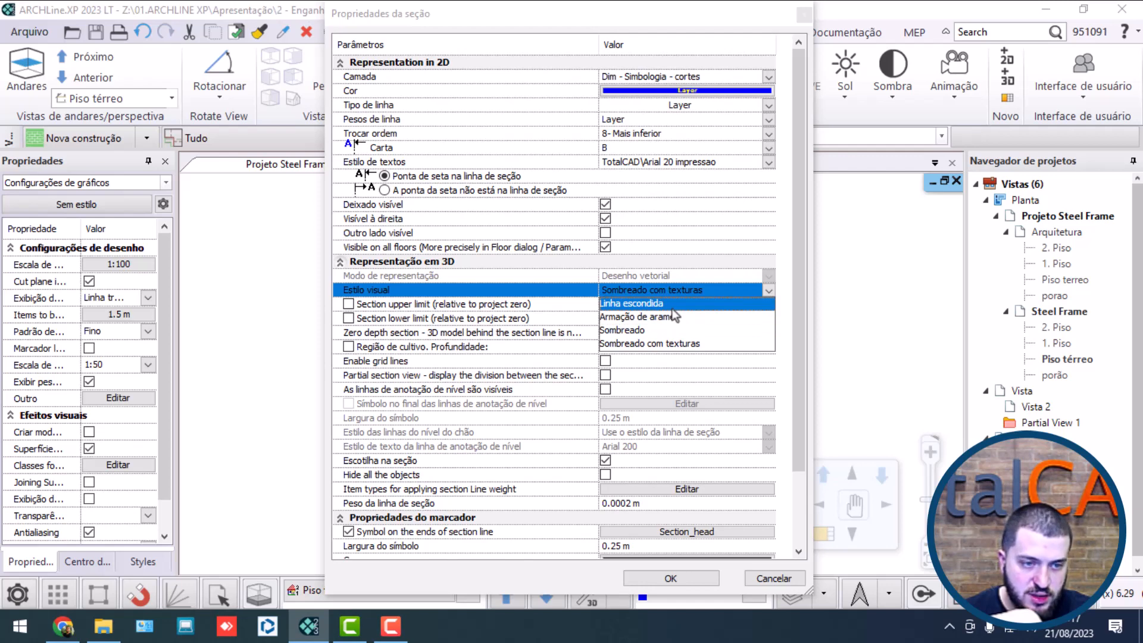
left_click(671, 309)
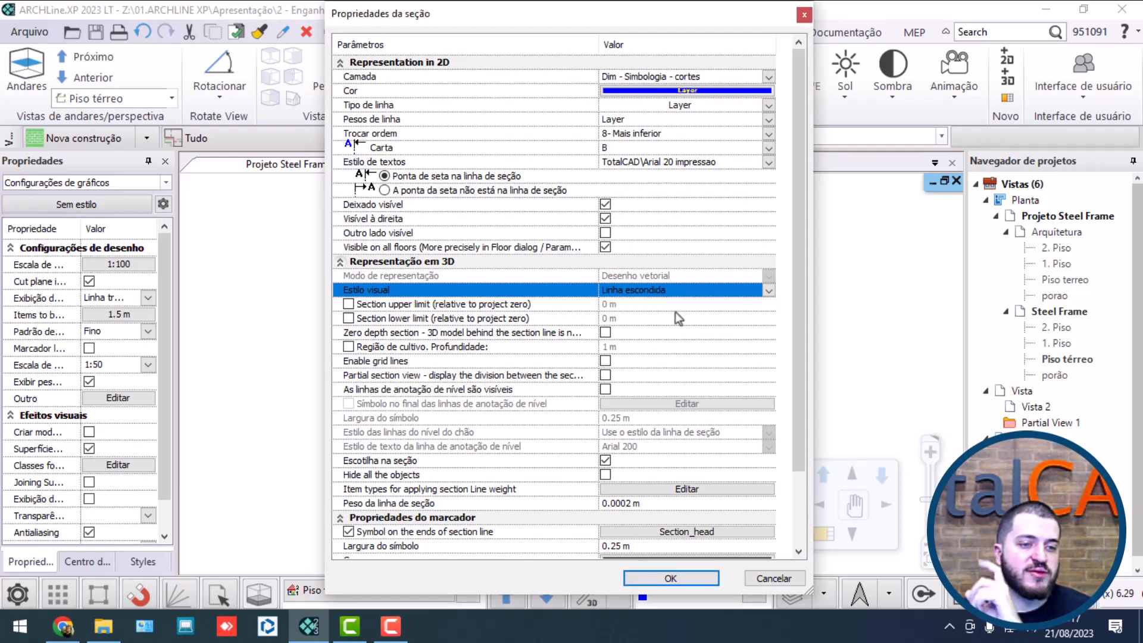
left_click(395, 350)
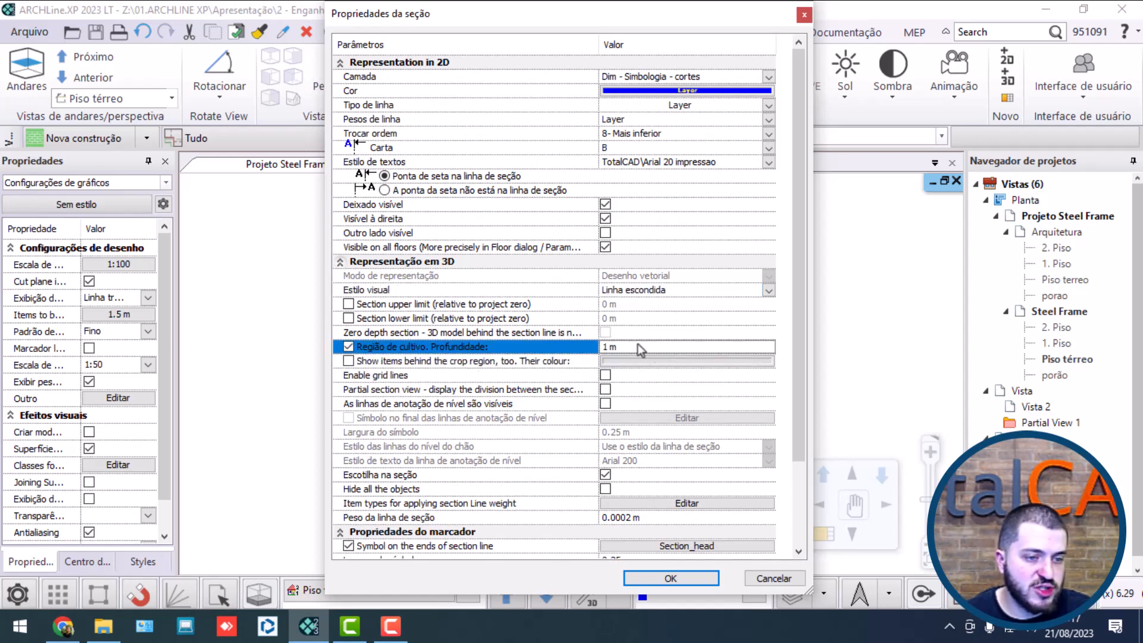
left_click(655, 576)
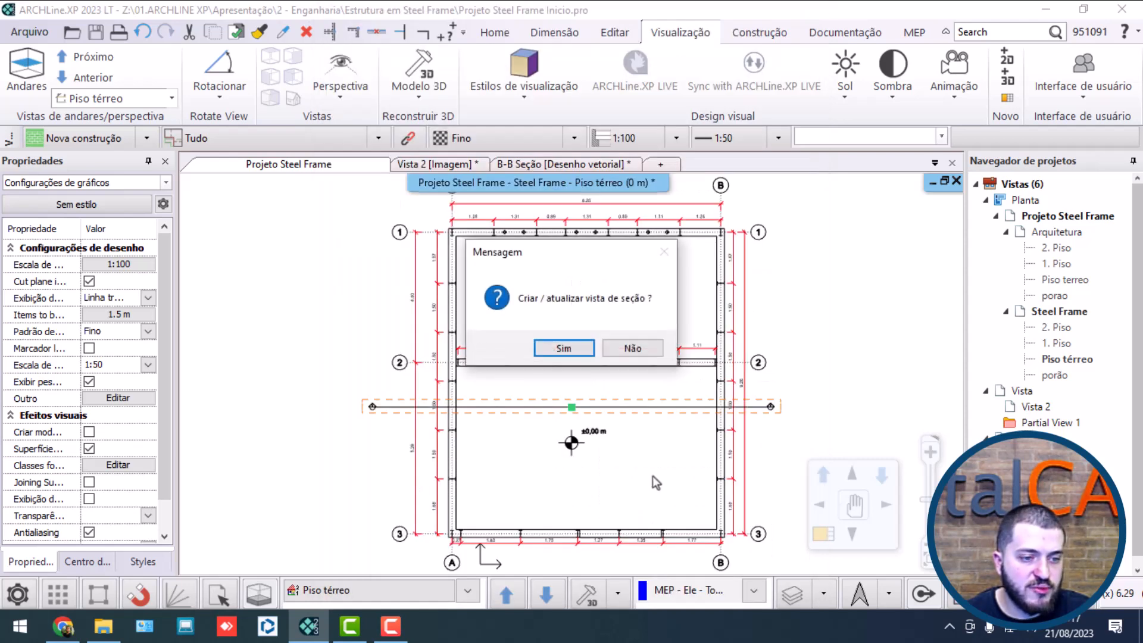
left_click(564, 348)
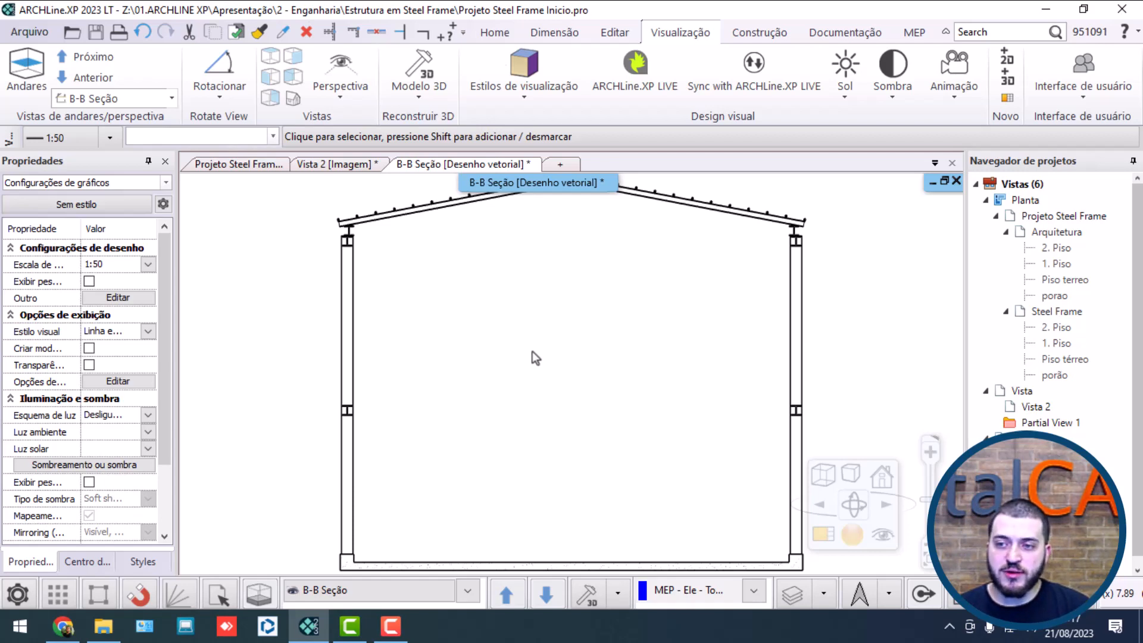
Step: Extend the B section's crop depth to about 2.67 m, past axis 2, update the section view and inspect the foundation corner
double_click(1075, 360)
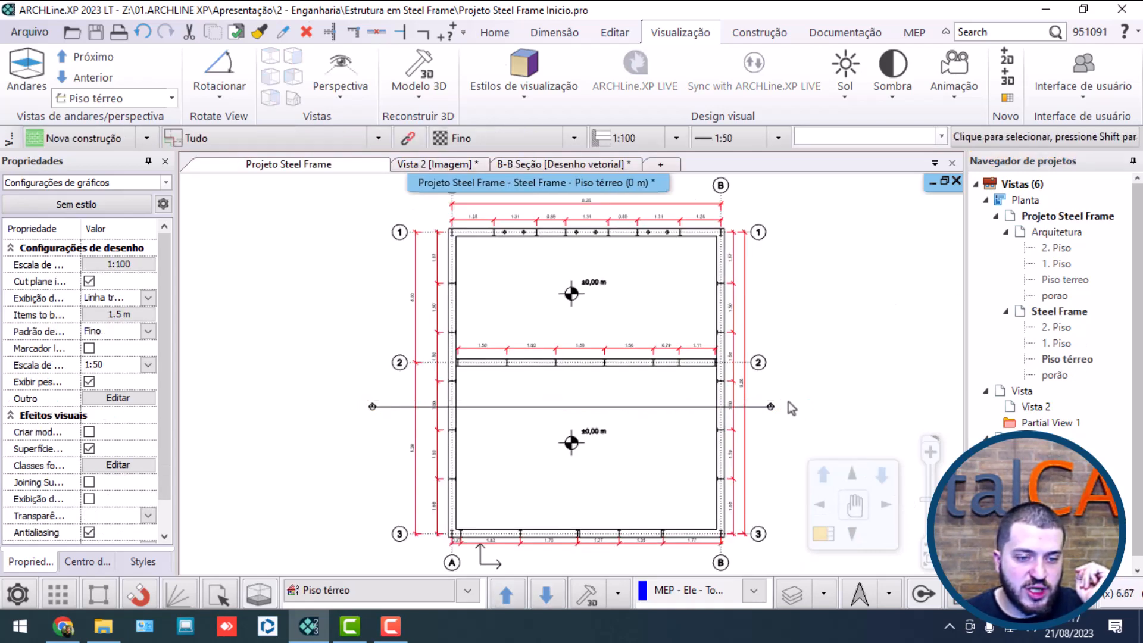
left_click(769, 409)
scroll(542, 404, "up", 2)
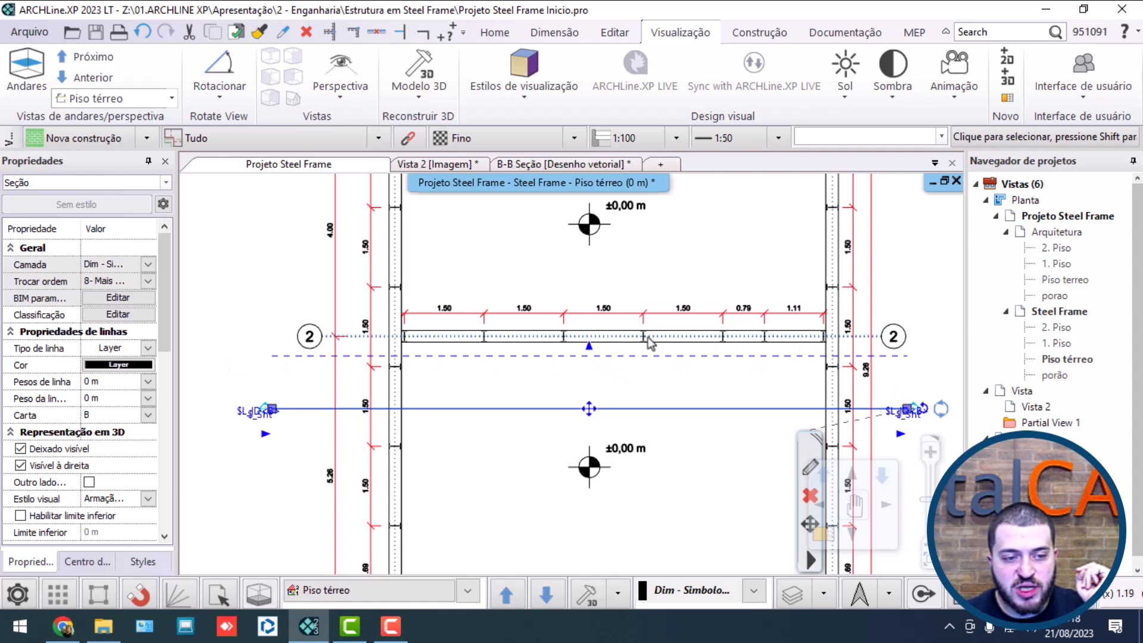
left_click(589, 351)
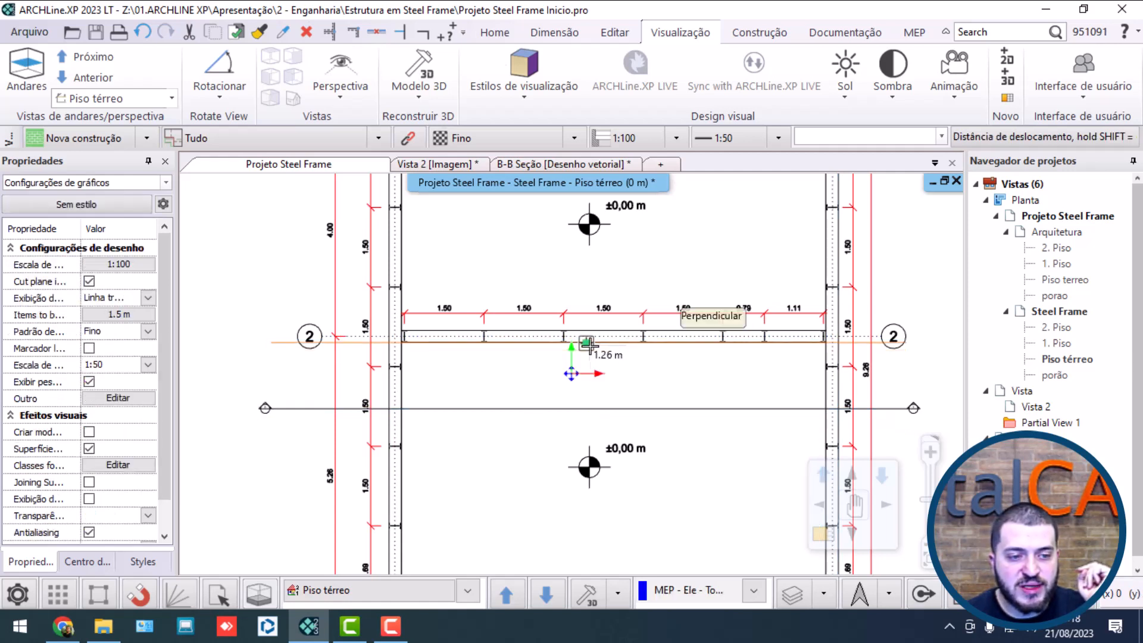
left_click(608, 268)
left_click(576, 348)
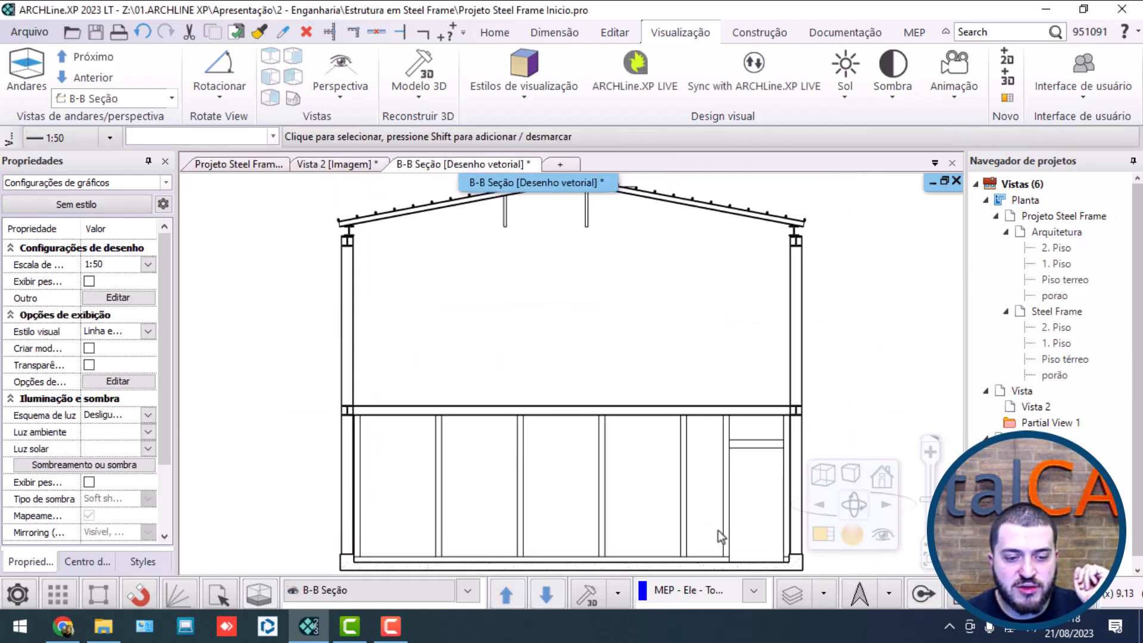
scroll(717, 529, "up", 5)
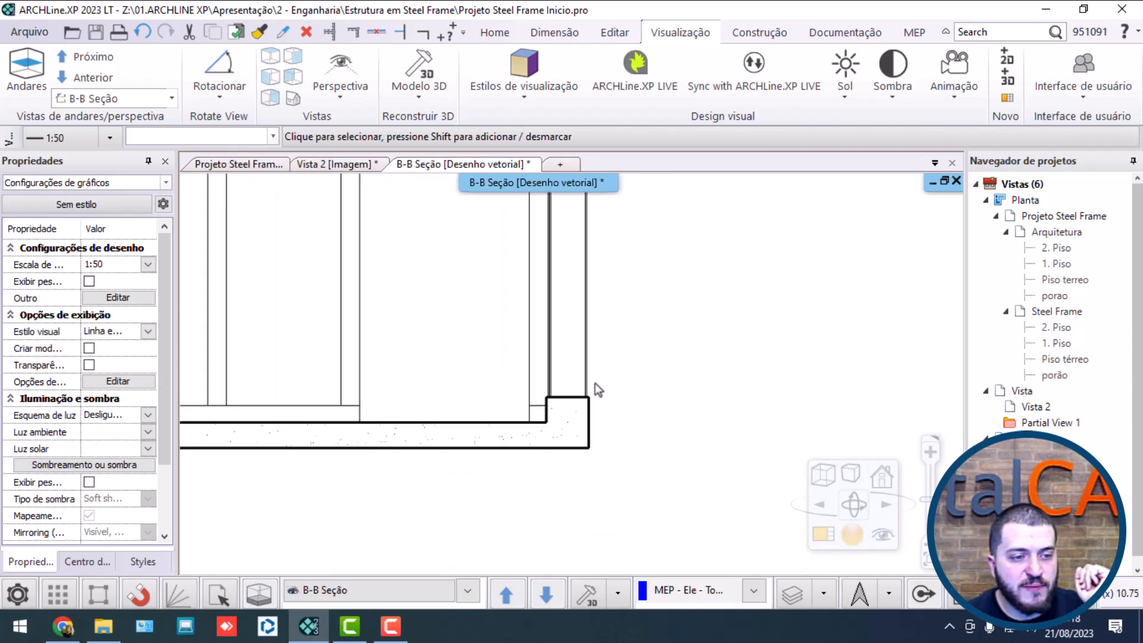
scroll(595, 387, "down", 5)
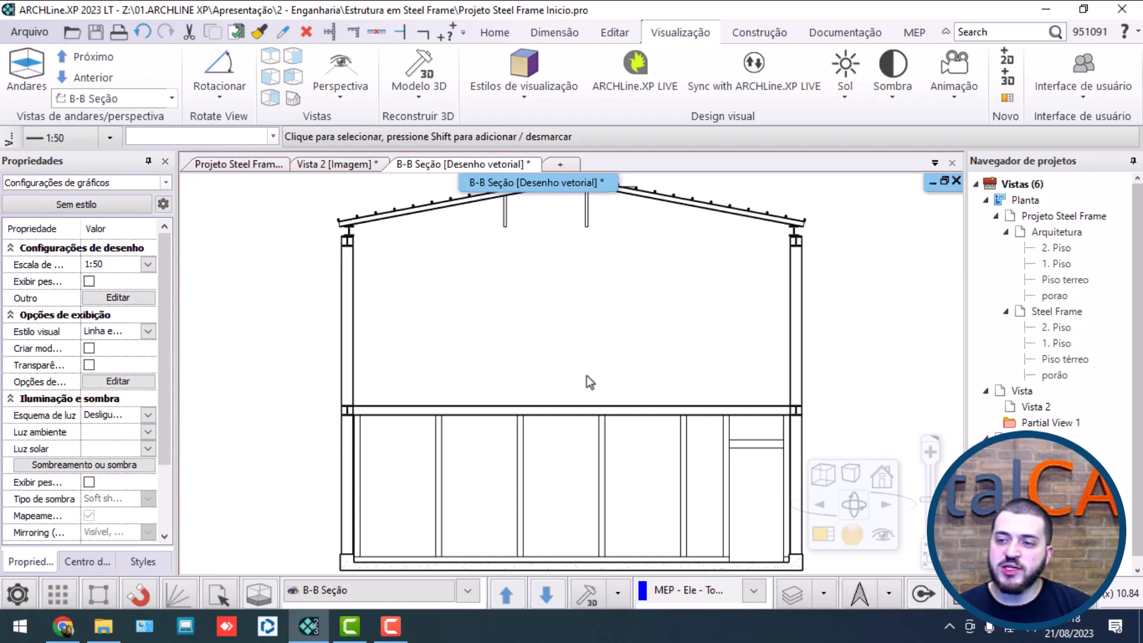
Step: In the Piso térreo plan, set the B section's crop depth to 1.8 m, just beyond the axis 2 wall, and update its view
double_click(1073, 360)
left_click(636, 407)
scroll(637, 410, "up", 3)
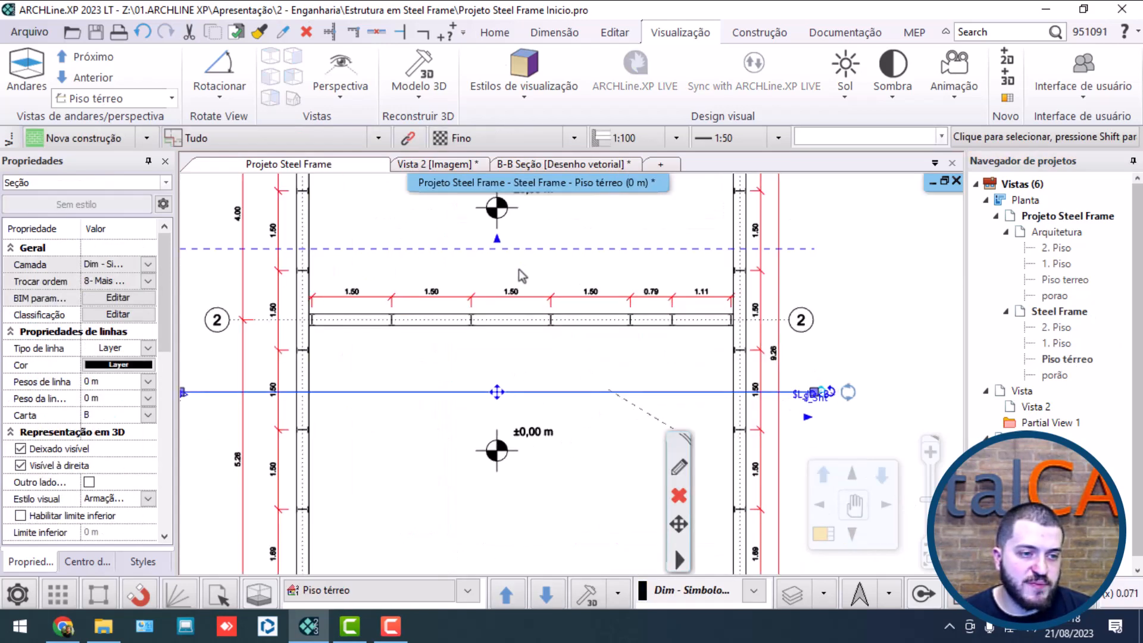
left_click(495, 249)
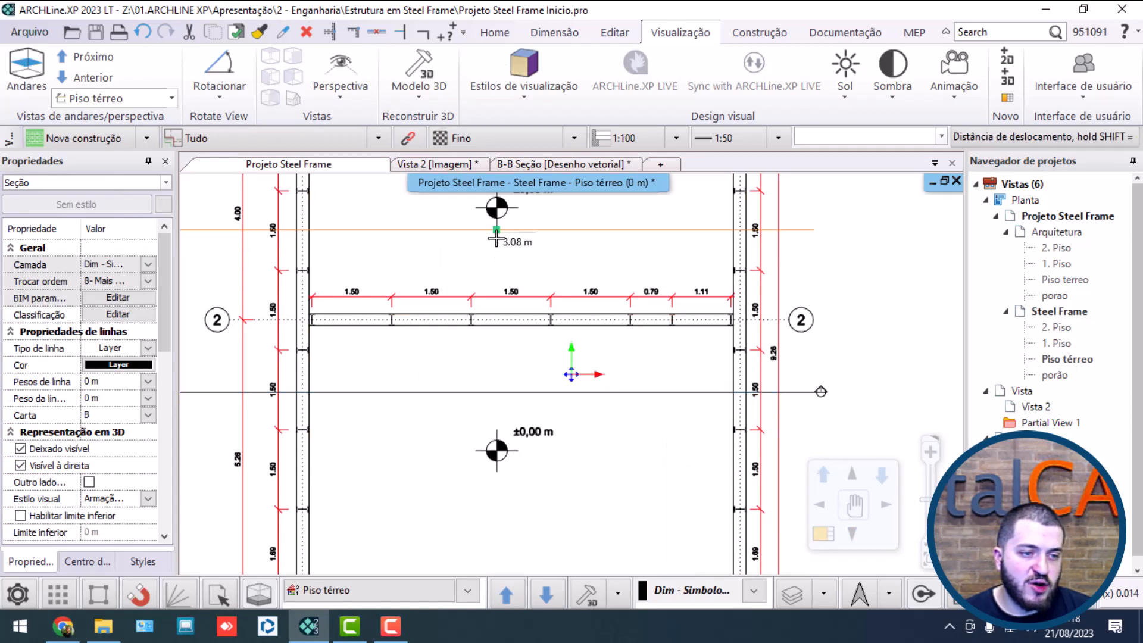
left_click(534, 294)
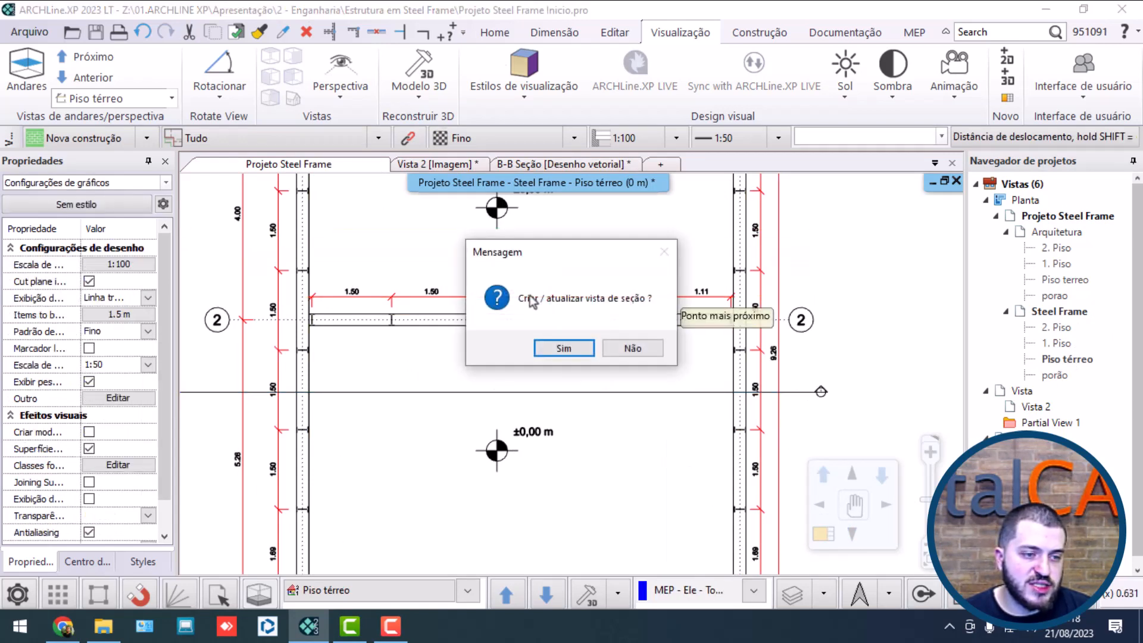
left_click(576, 350)
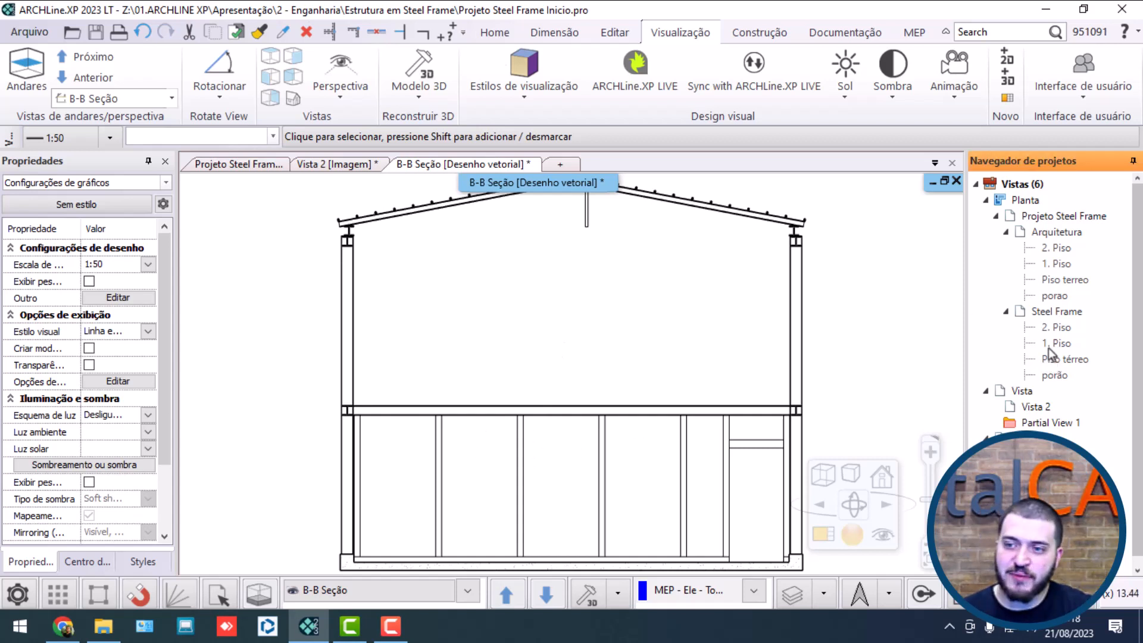
Step: Make the B section show items behind the crop region in grey (RGB 187, 187, 187) and update its section view
double_click(1065, 358)
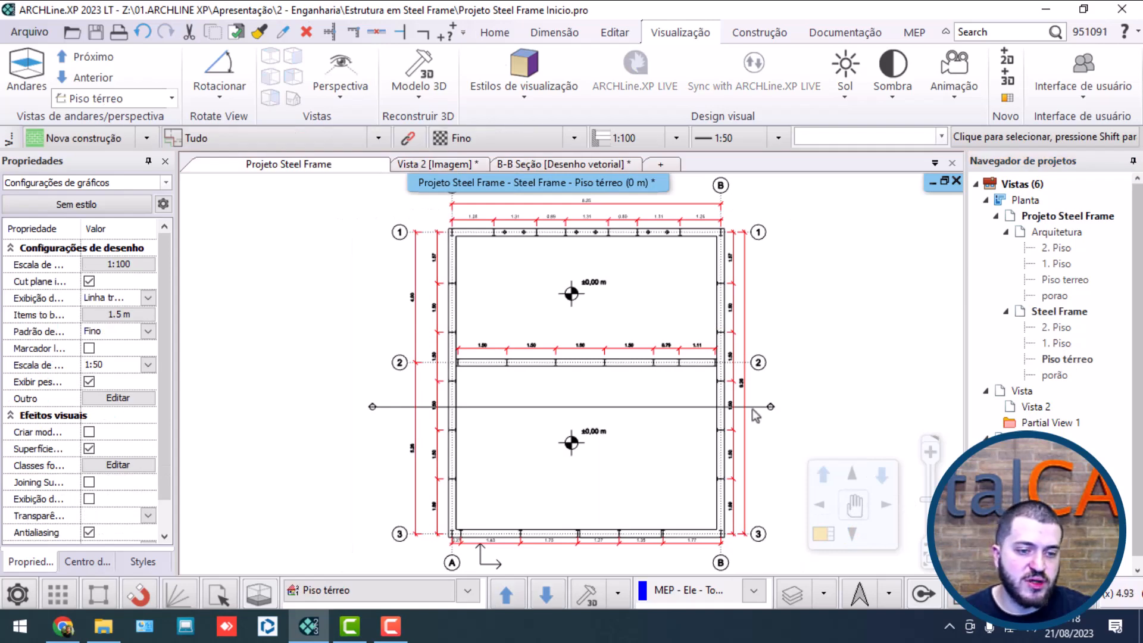
left_click(771, 407)
left_click(789, 470)
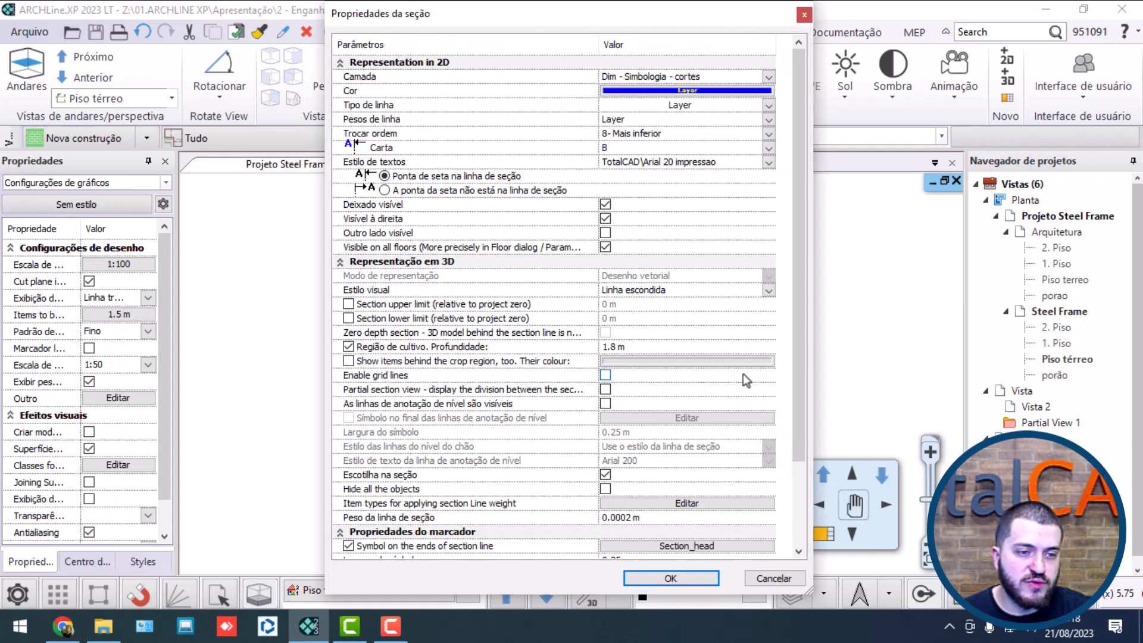
left_click(349, 362)
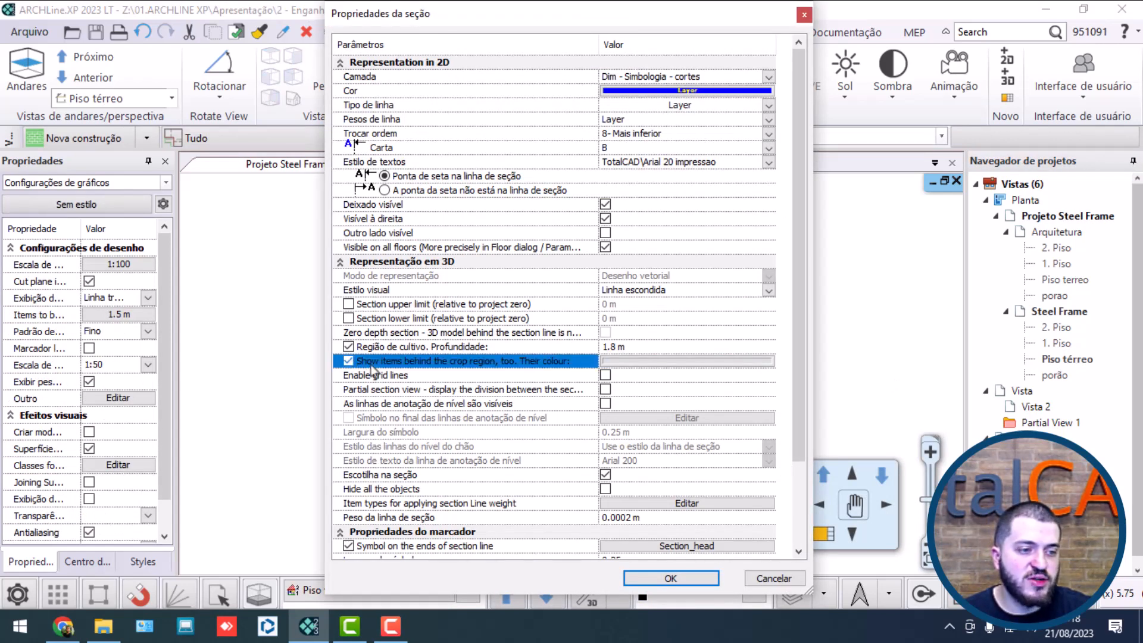
left_click(634, 361)
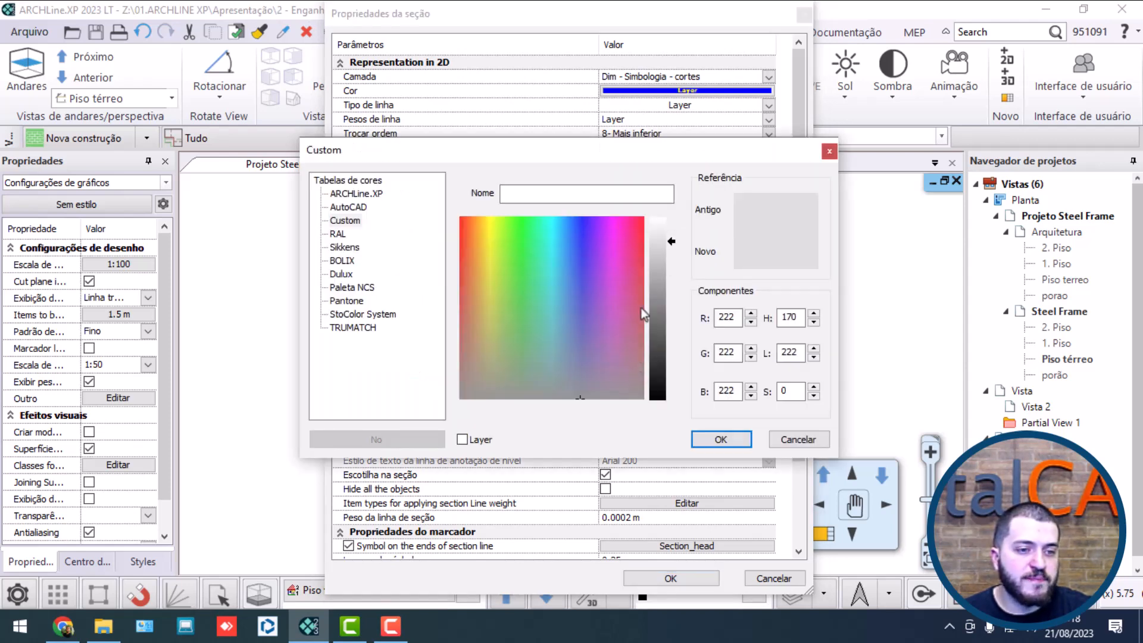
left_click_drag(678, 242, 668, 266)
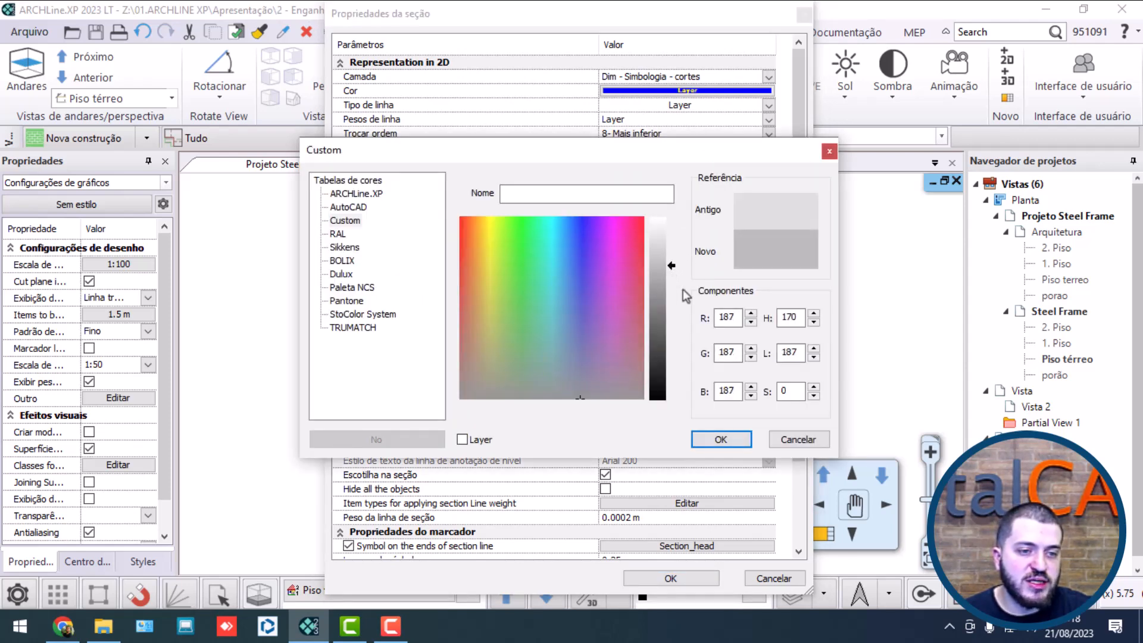
left_click(722, 444)
left_click(671, 578)
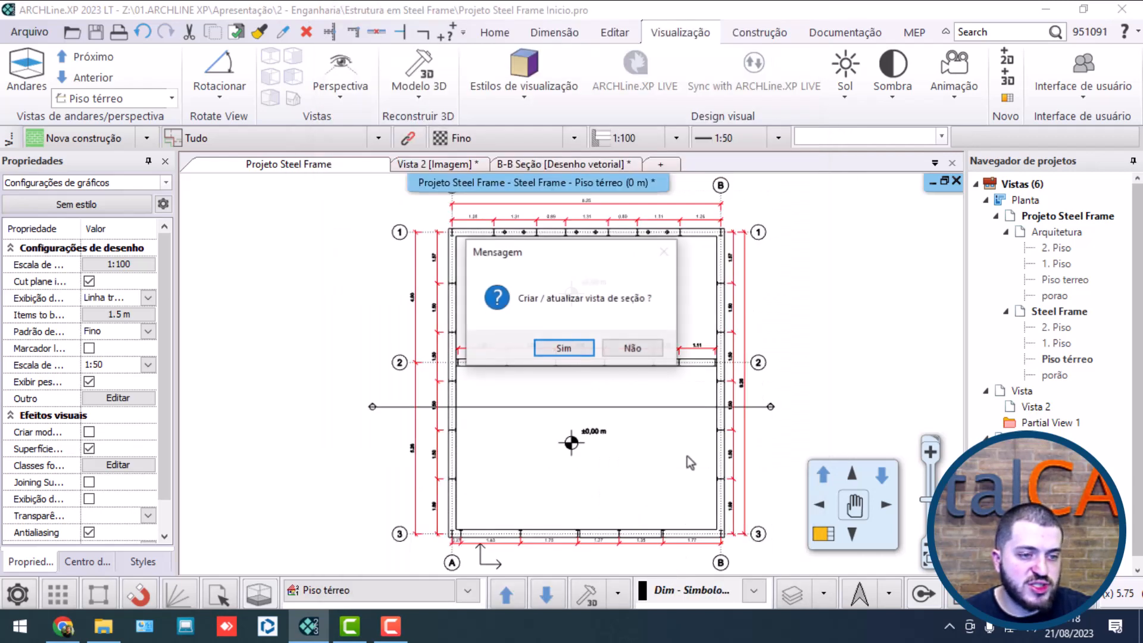
left_click(563, 349)
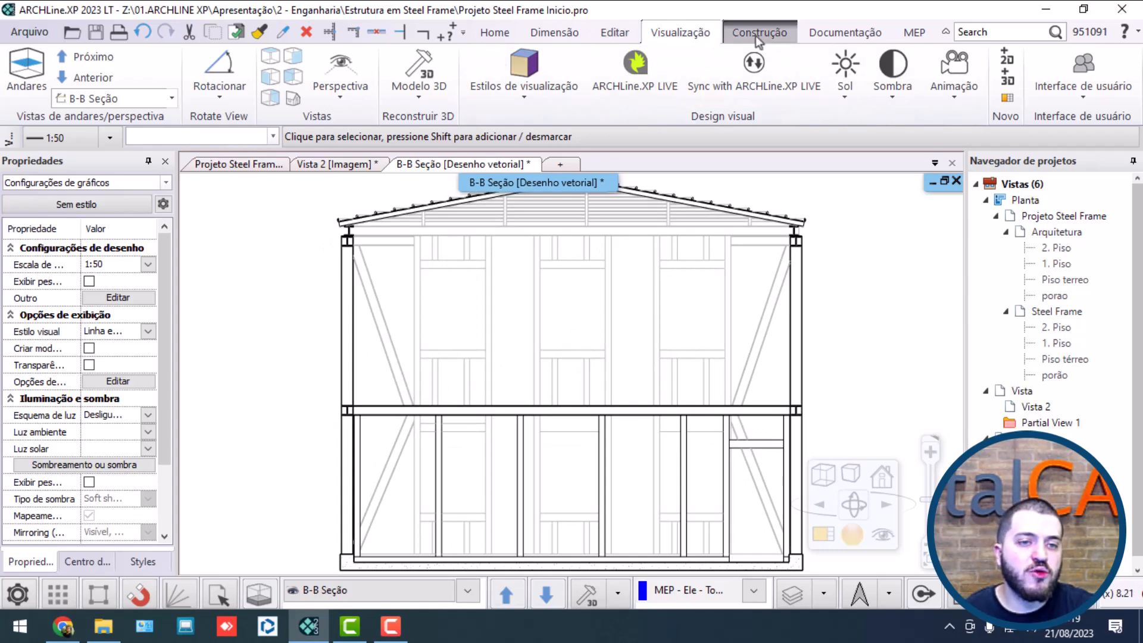
Step: Start a vertical serial dimension on the B-B section's foundation, from its underside to its top, with the dimension line outside the left edge
left_click(554, 32)
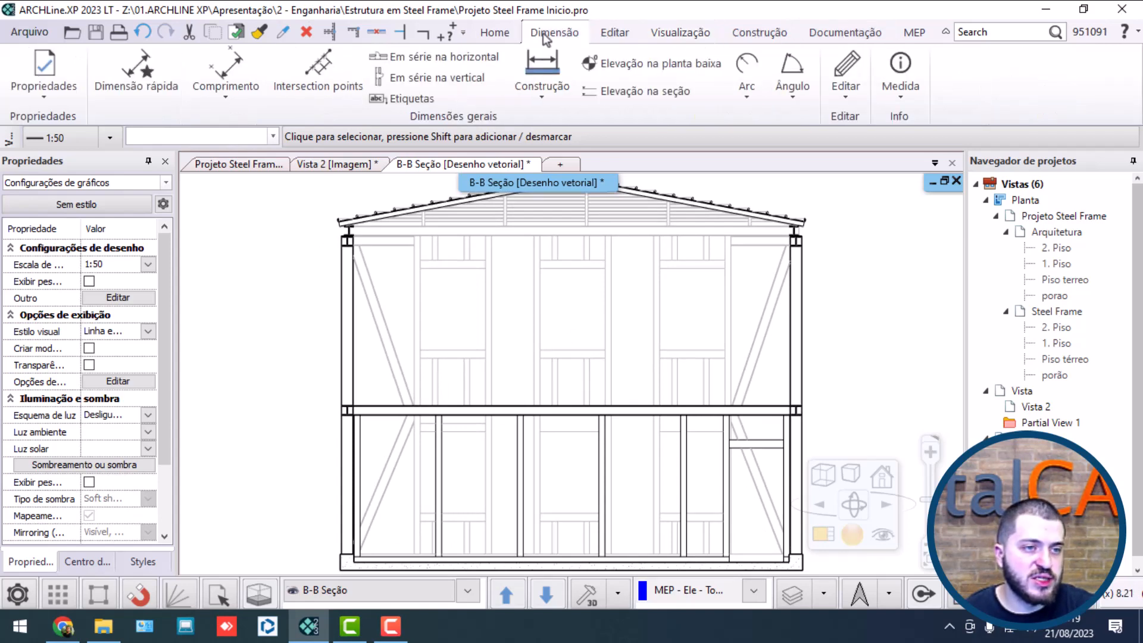
left_click(377, 78)
scroll(571, 413, "up", 5)
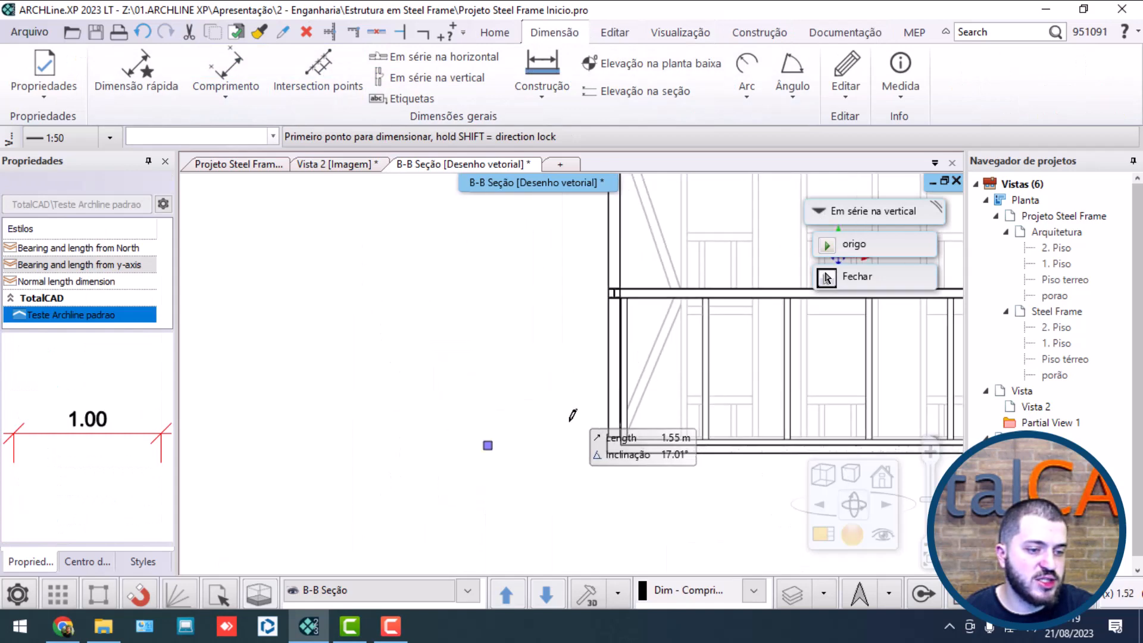
scroll(508, 441, "up", 2)
left_click(515, 389)
left_click(514, 306)
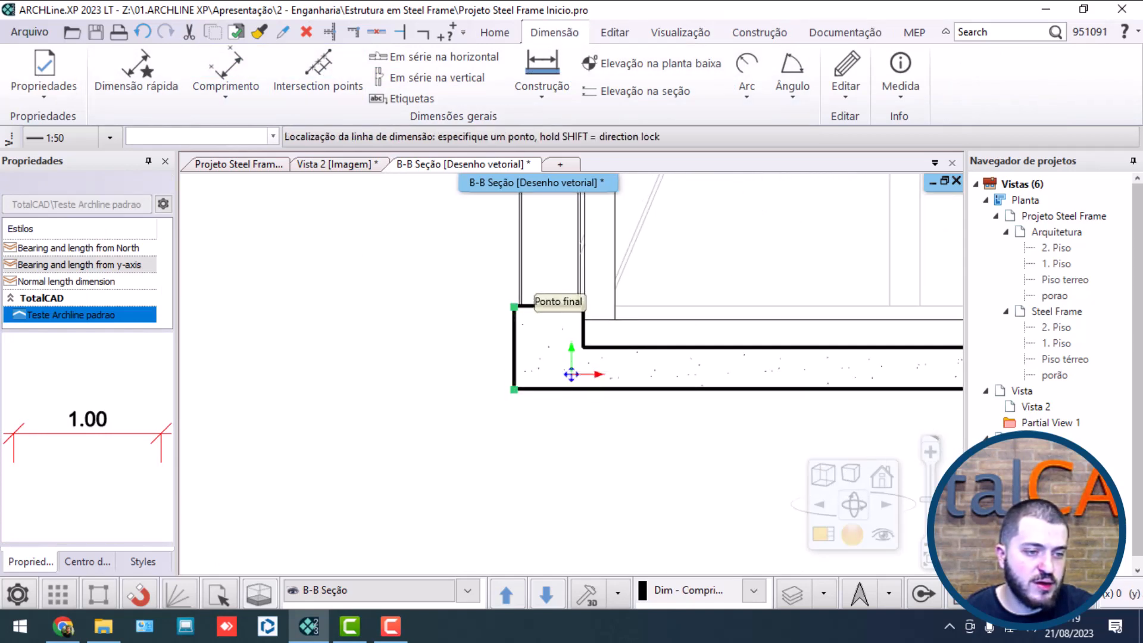
left_click(429, 332)
Step: Continue the vertical dimension chain to the centres of the intermediate floor beam and the upper wall beam, and finish it
scroll(548, 306, "down", 4)
middle_click_drag(543, 307, 491, 528)
middle_click_drag(494, 288, 451, 454)
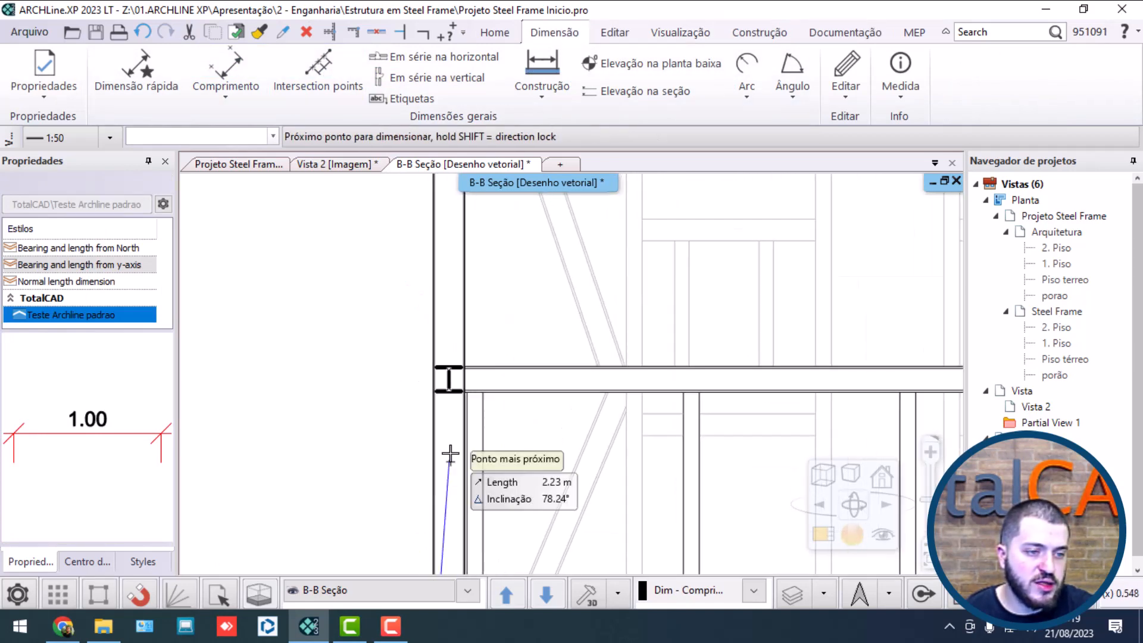
left_click(448, 380)
middle_click_drag(468, 282, 474, 462)
middle_click_drag(472, 223, 485, 479)
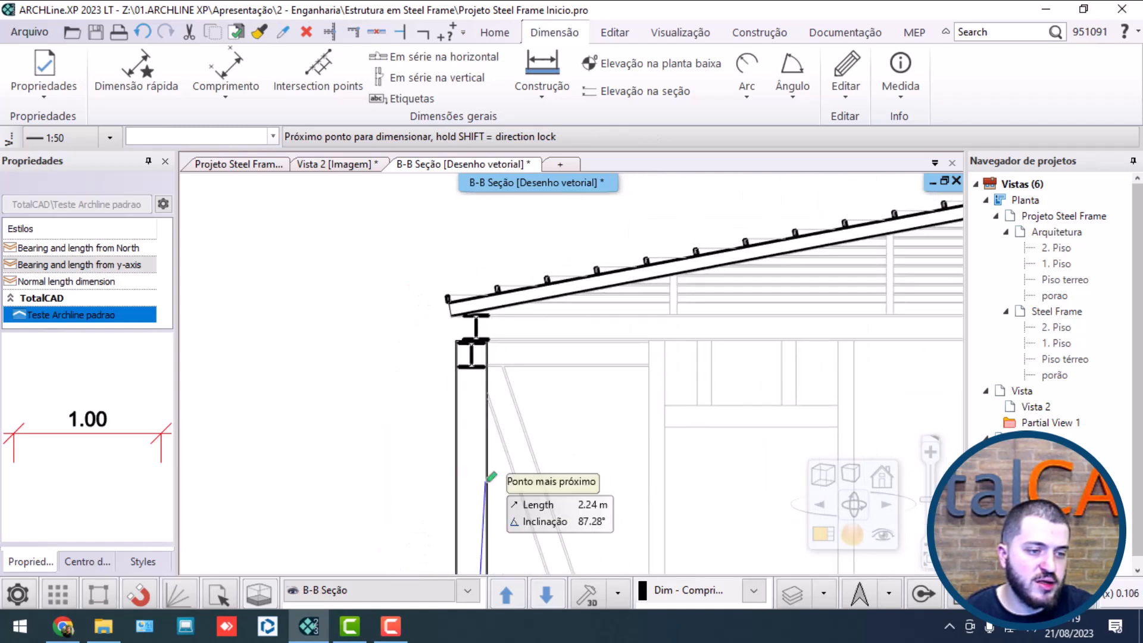
left_click(472, 355)
scroll(457, 378, "down", 2)
middle_click_drag(457, 378, 349, 264)
scroll(357, 322, "down", 4)
key("Escape")
scroll(550, 432, "up", 1)
middle_click_drag(557, 435, 529, 346)
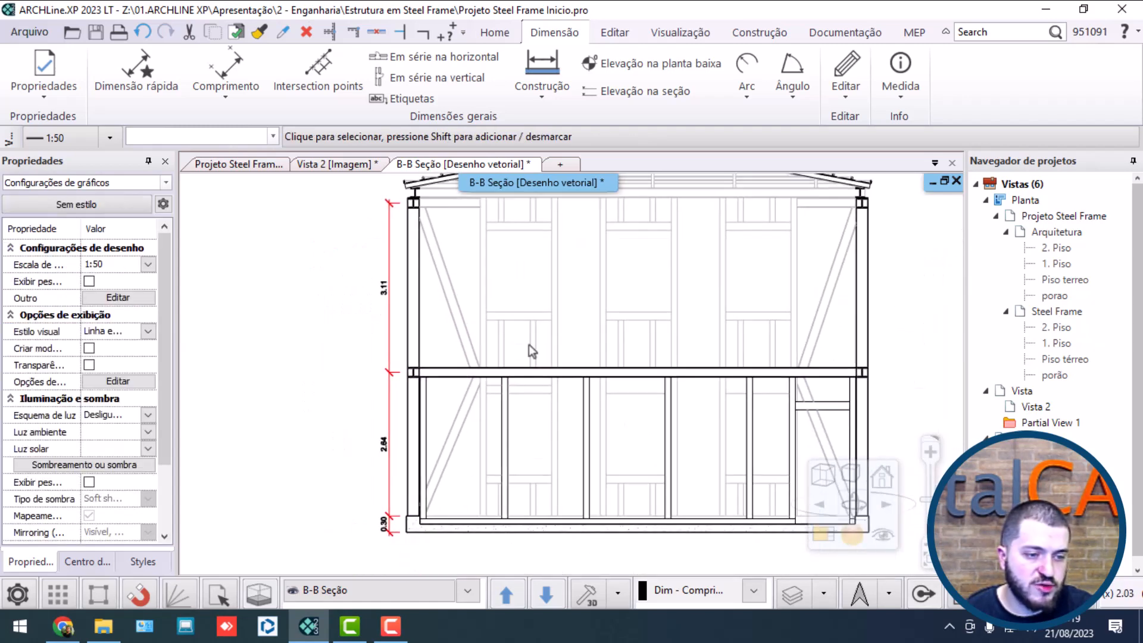
scroll(551, 362, "down", 2)
scroll(661, 441, "up", 2)
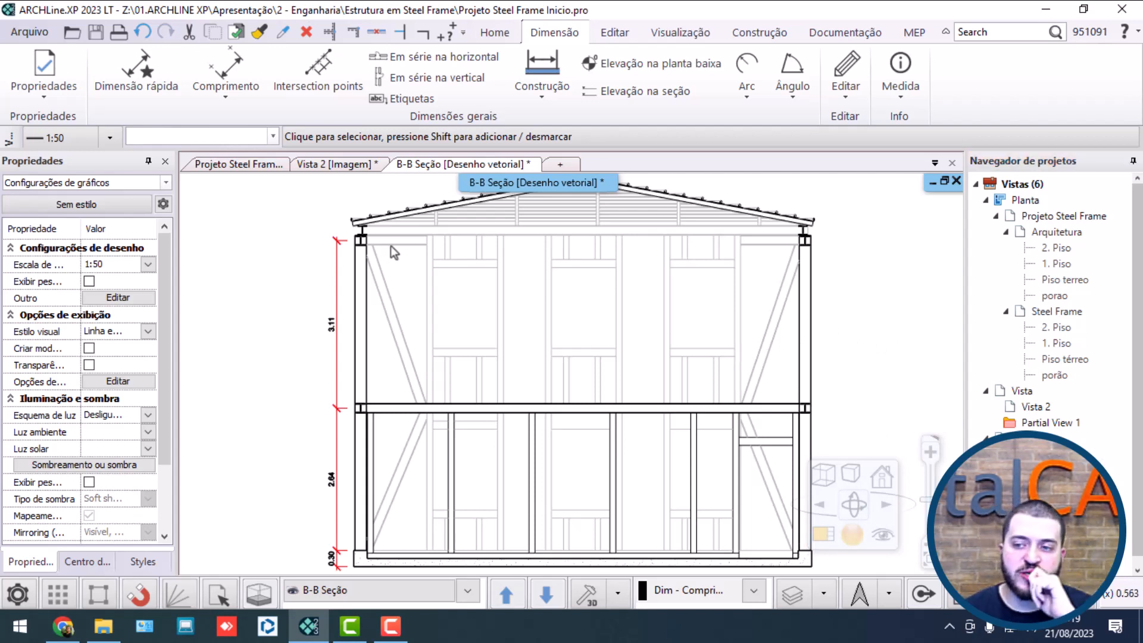
Step: View the steel frame model in Vista 2 and return to the Steel Frame Piso térreo plan
left_click(245, 164)
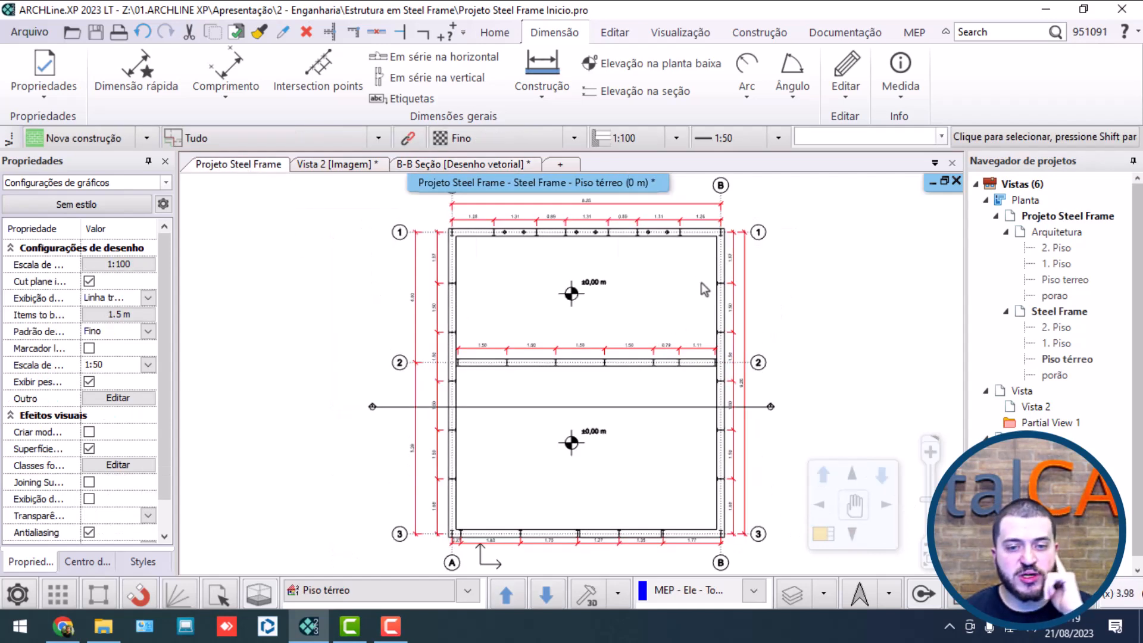
double_click(1034, 407)
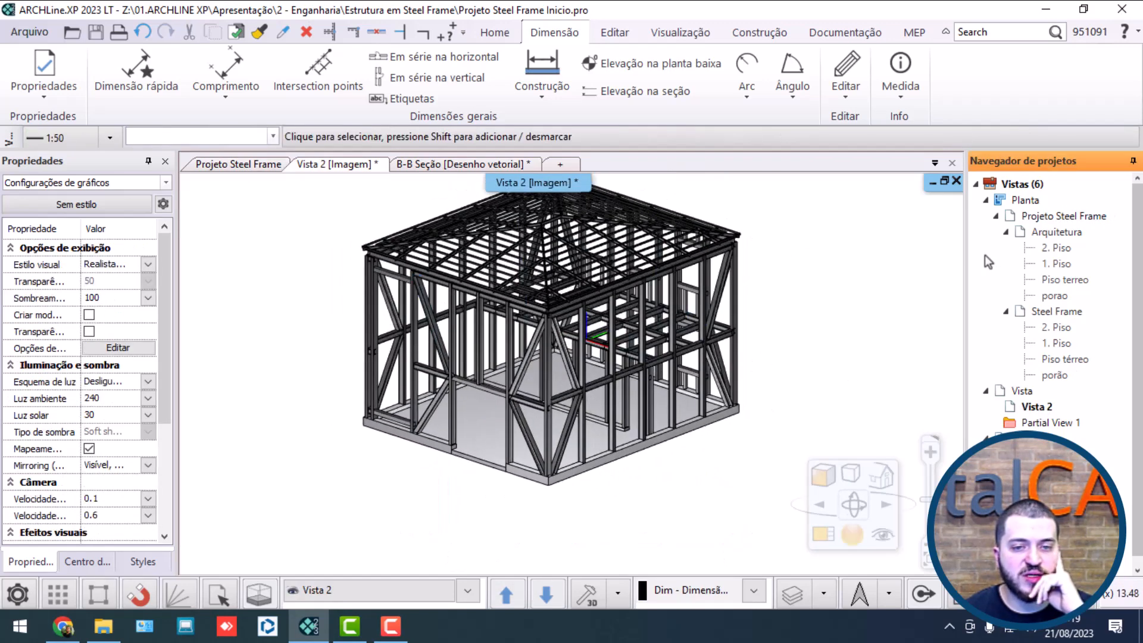
double_click(1066, 360)
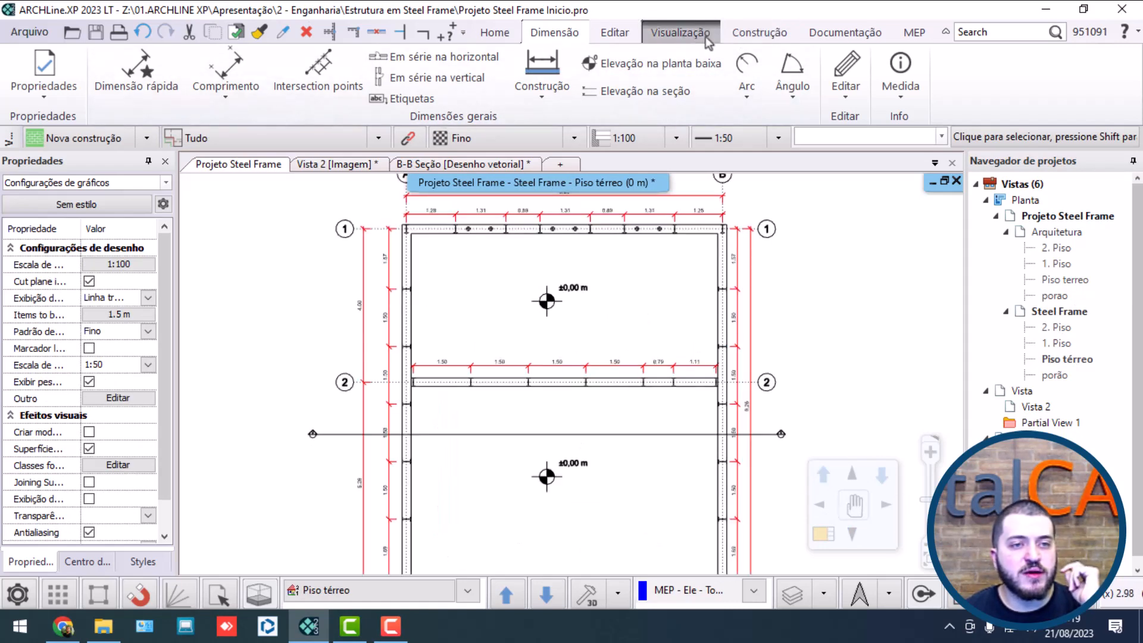
Step: Create a cut 3D view across all floors from a rectangle about 12.8 by 6.3 m, spanning from above axis 1 to just below axis 2
left_click(680, 32)
left_click(534, 102)
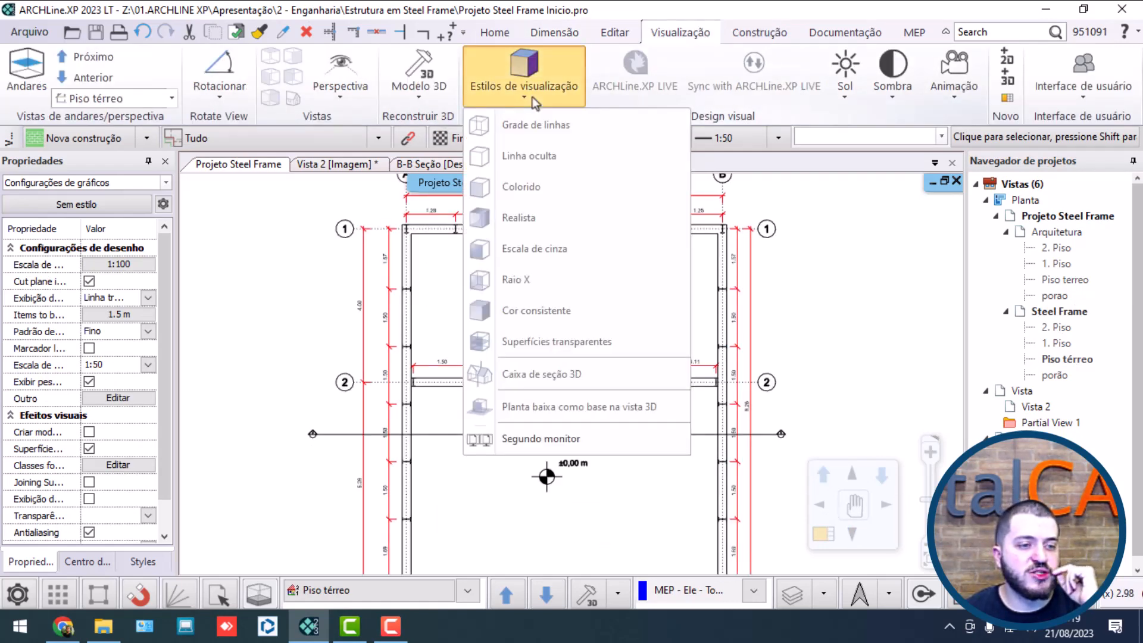
left_click(425, 101)
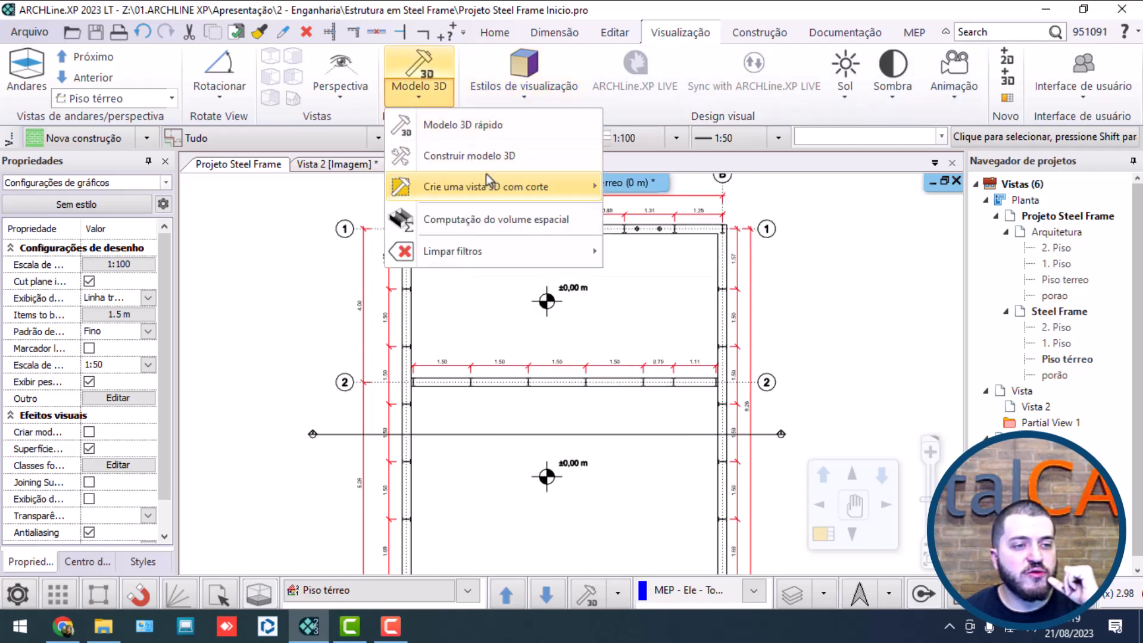
mouse_move(456, 192)
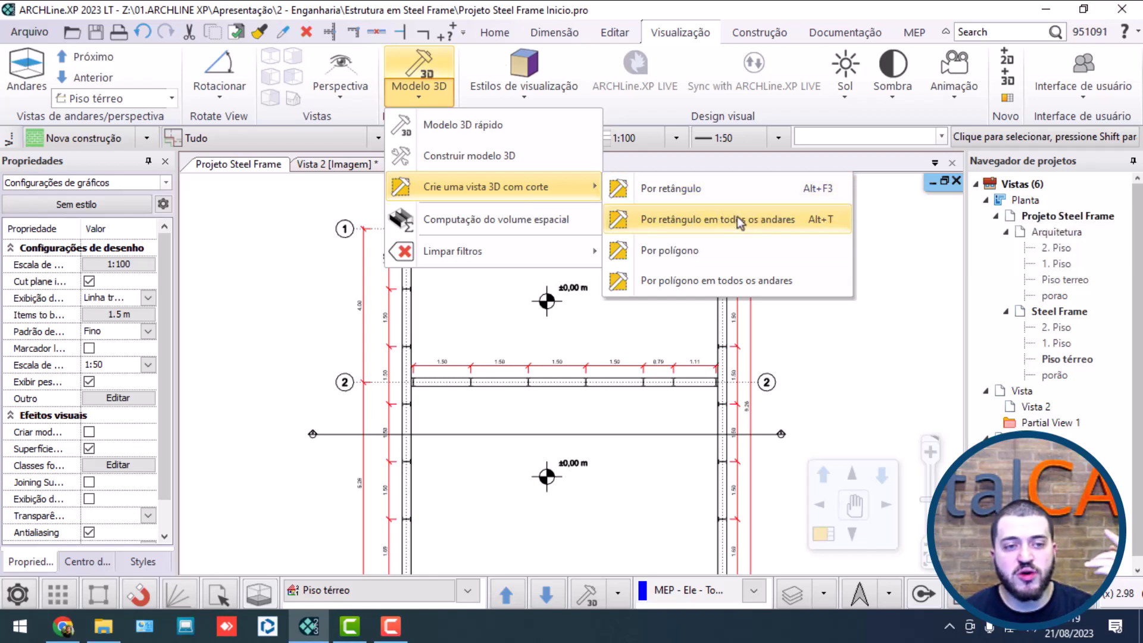
left_click(741, 220)
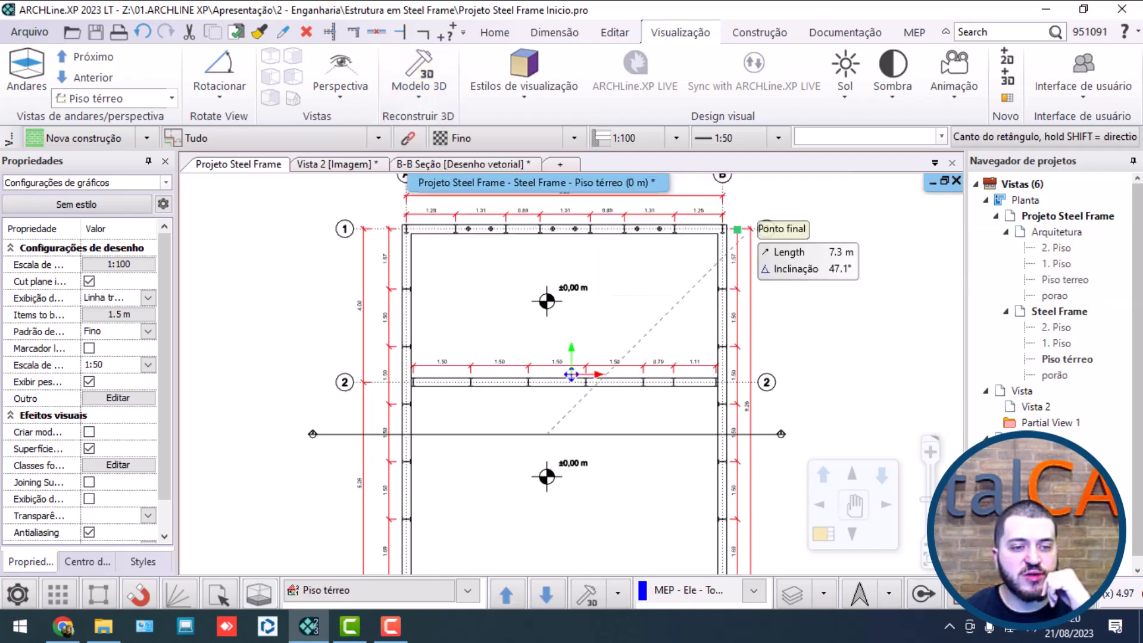
middle_click_drag(742, 270, 736, 345)
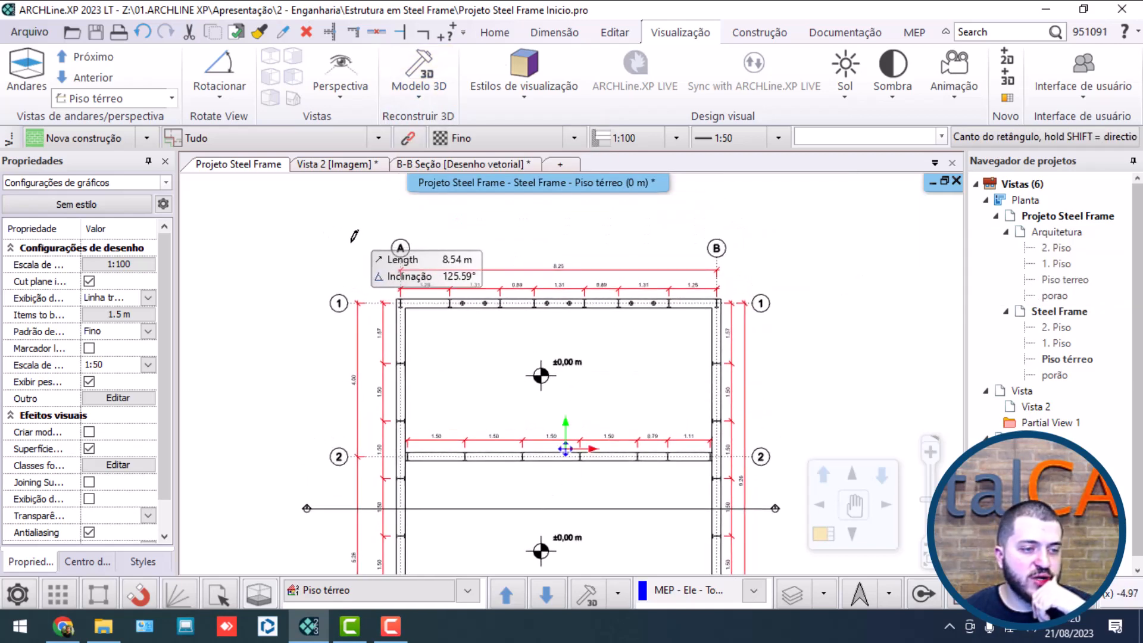
left_click(302, 231)
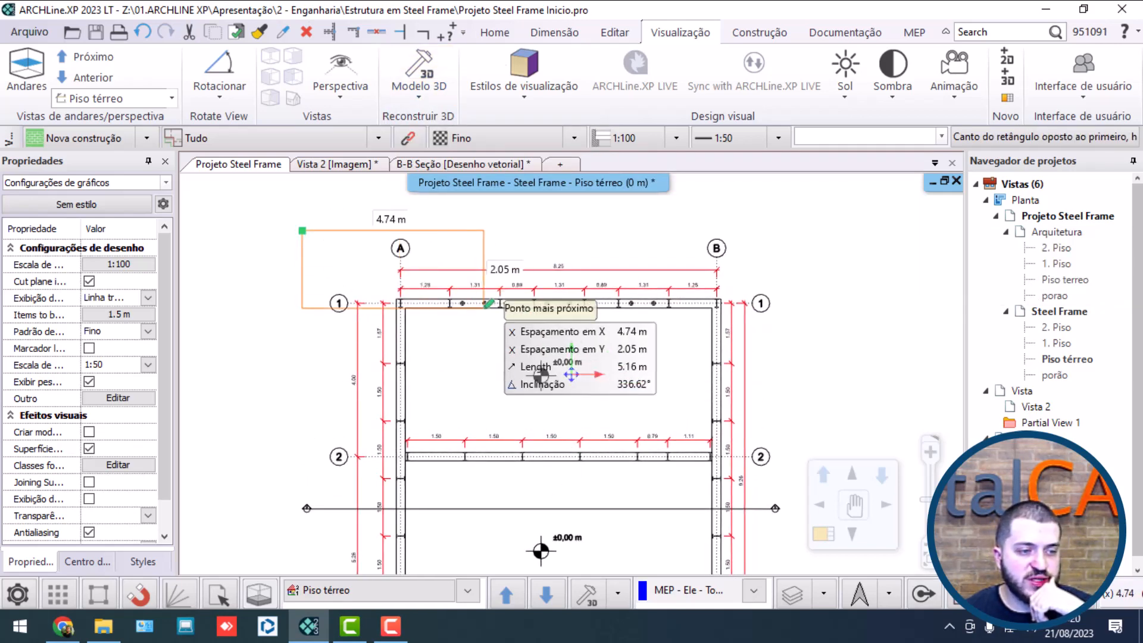
middle_click_drag(808, 443, 752, 321)
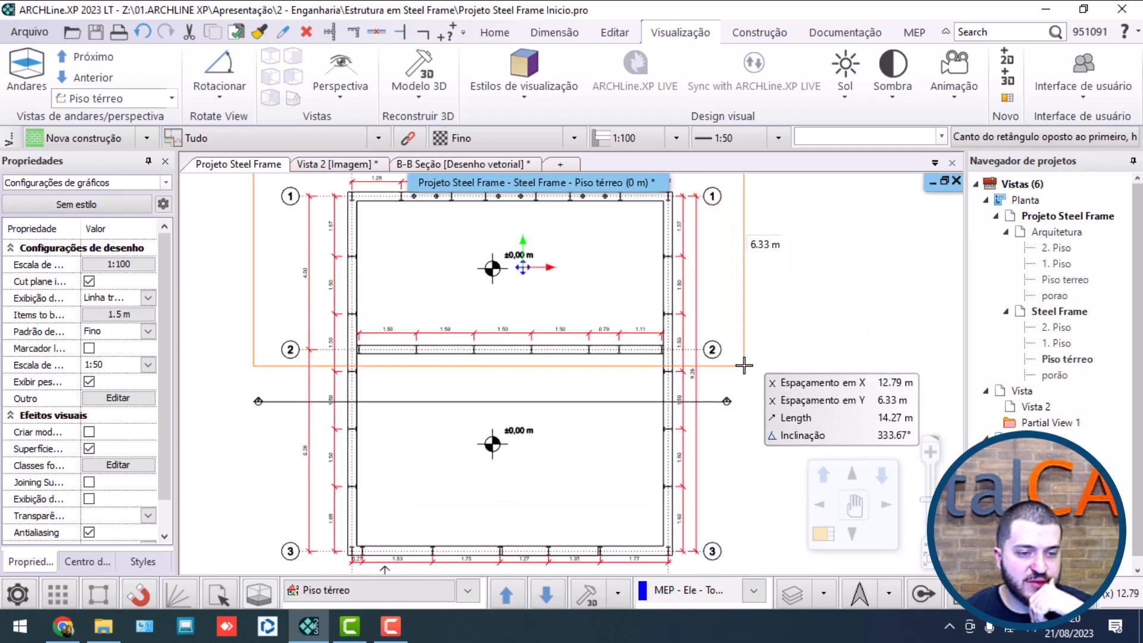
middle_click_drag(742, 364, 486, 356)
middle_click_drag(407, 271, 540, 347)
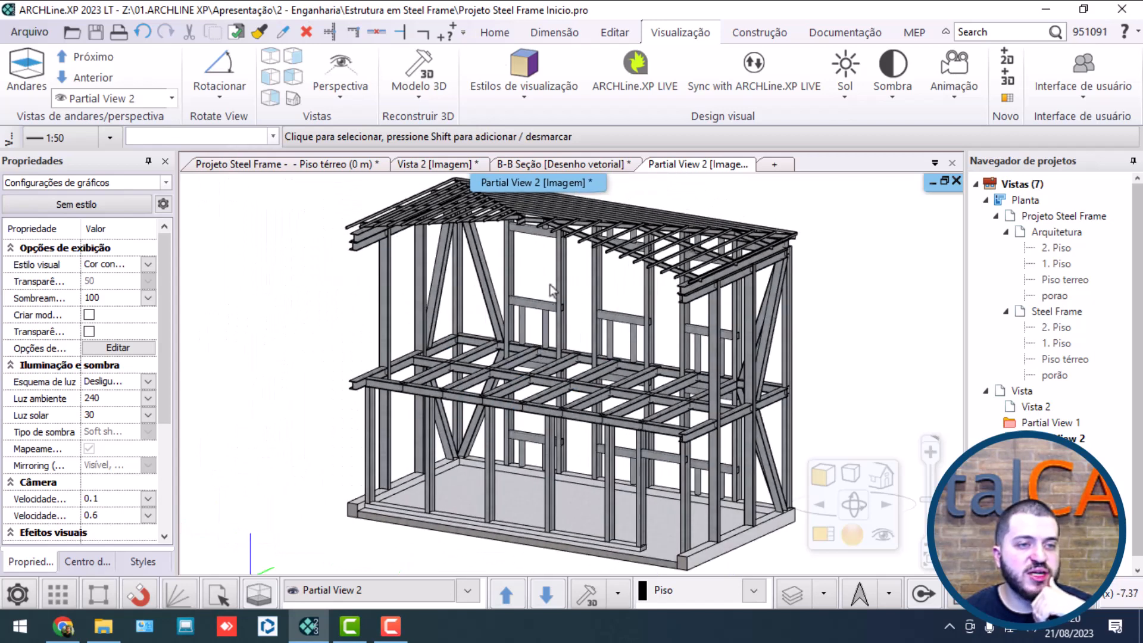
Step: Apply the Realista visual style to the partial 3D view and frame the whole cut structure
left_click(552, 91)
left_click(530, 228)
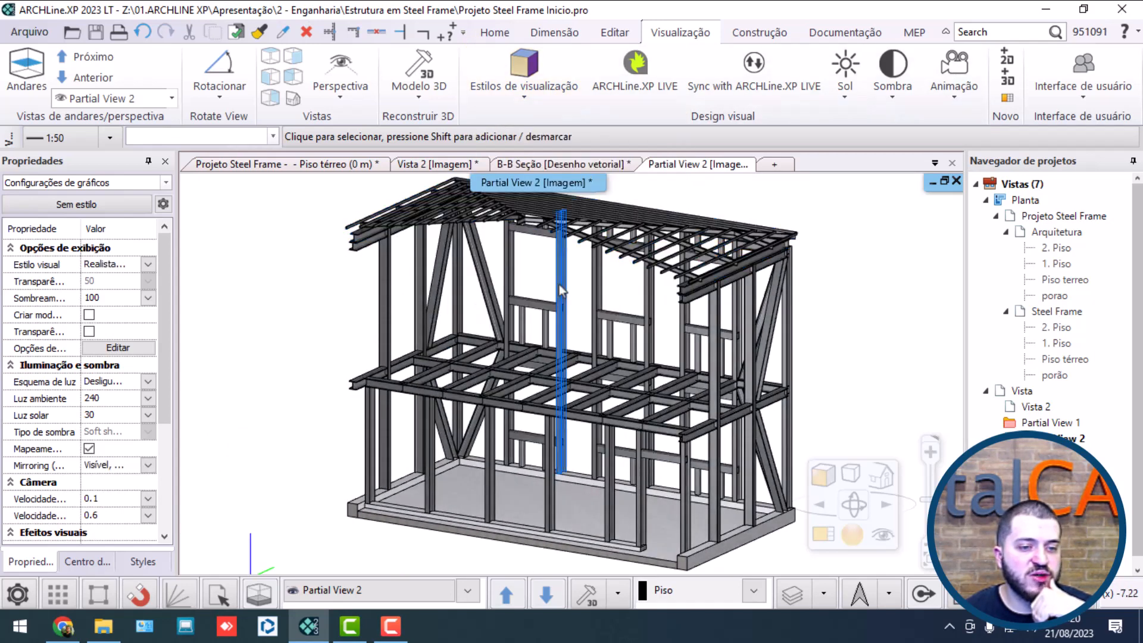
scroll(767, 321, "down", 1)
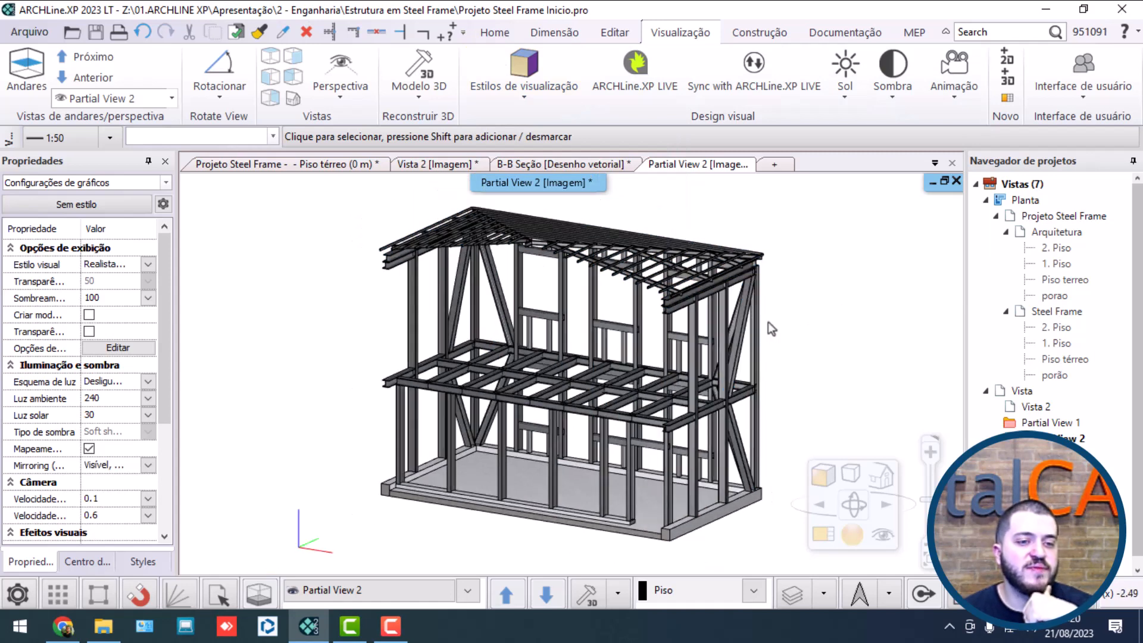
middle_click_drag(640, 341, 625, 344)
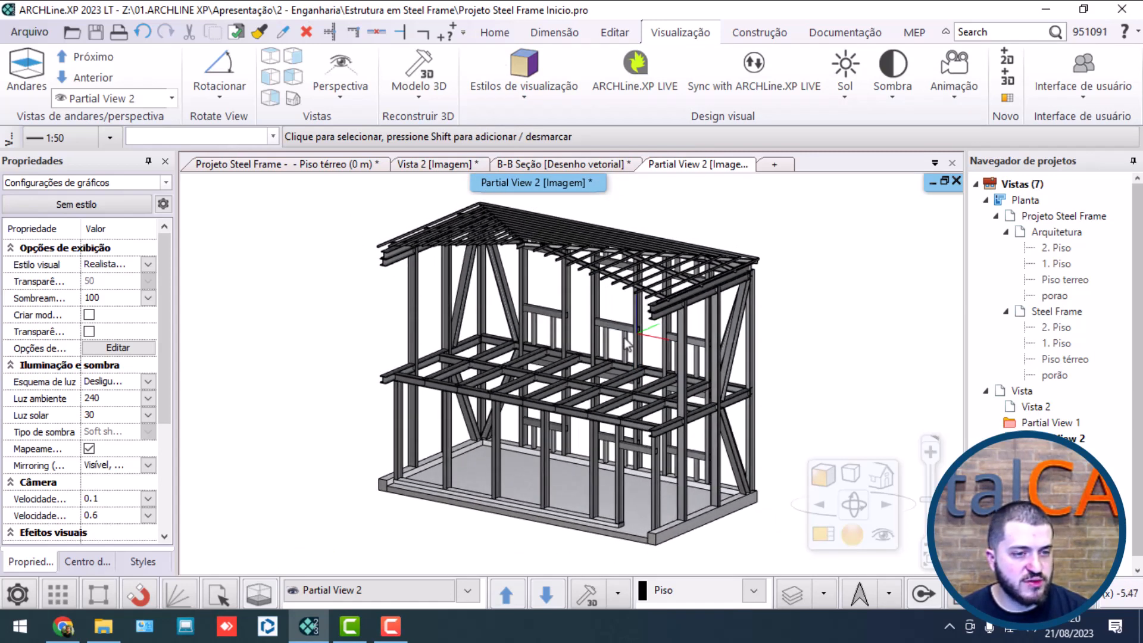
scroll(625, 338, "up", 1)
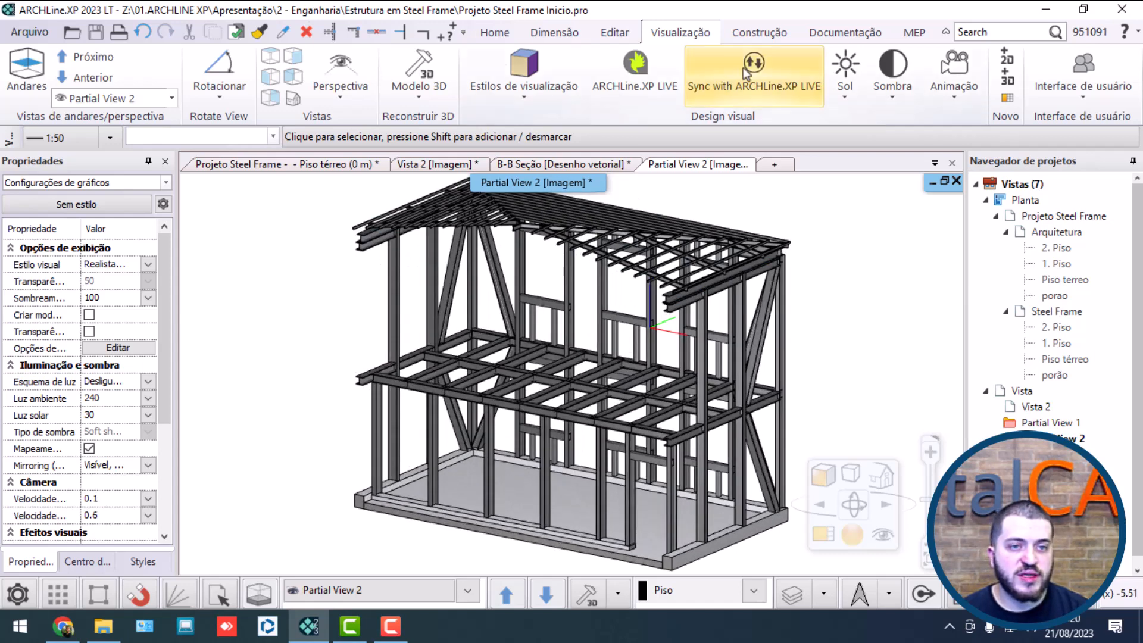
Step: Save a 4096-pixel .jpg snapshot of the partial 3D view in Downloads as "Projeto Steel Frame Parcial"
left_click(839, 34)
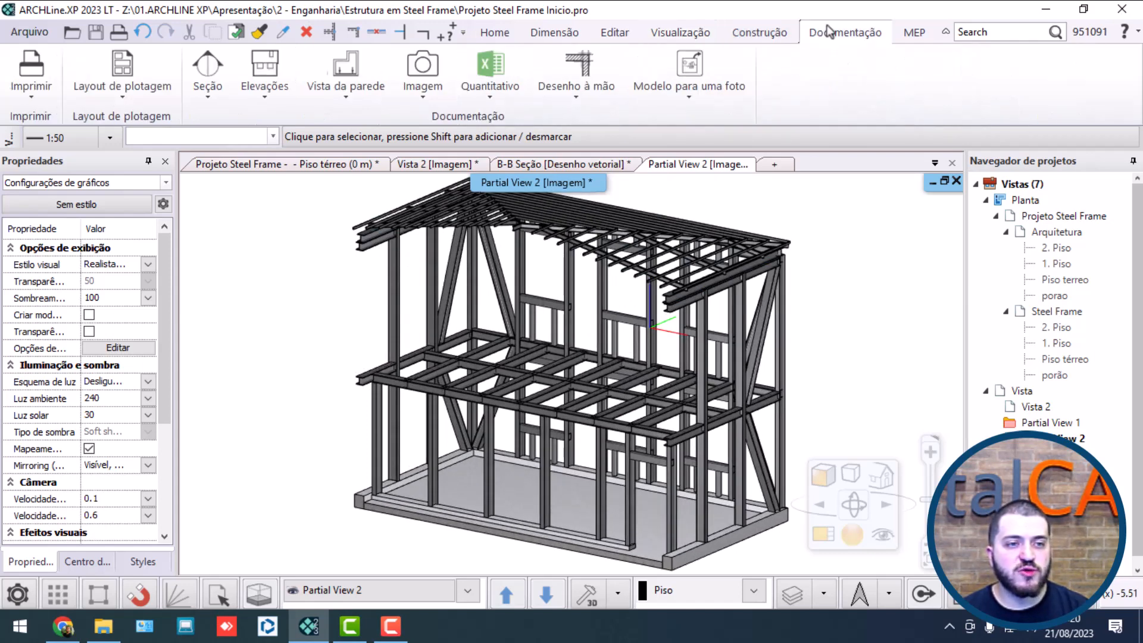
left_click(438, 70)
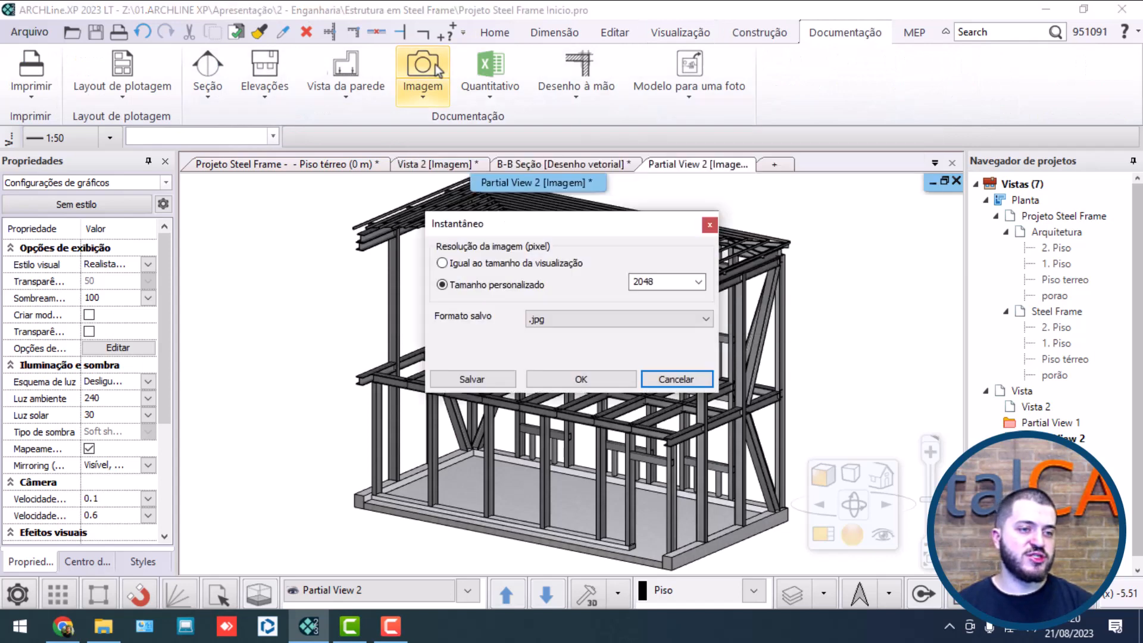
left_click(698, 282)
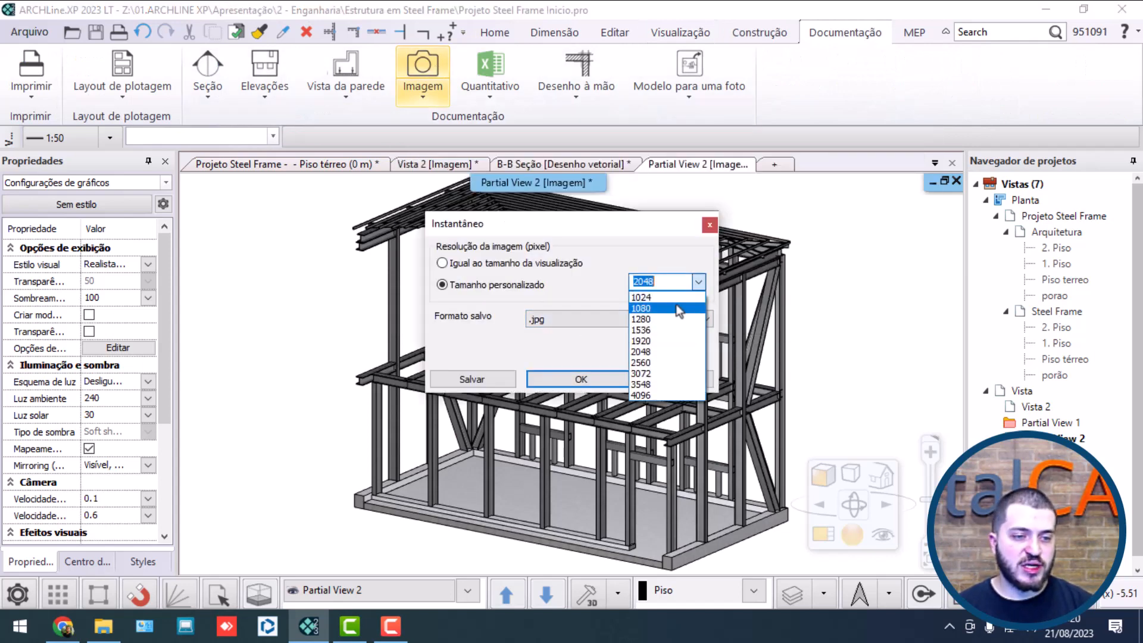
left_click(648, 389)
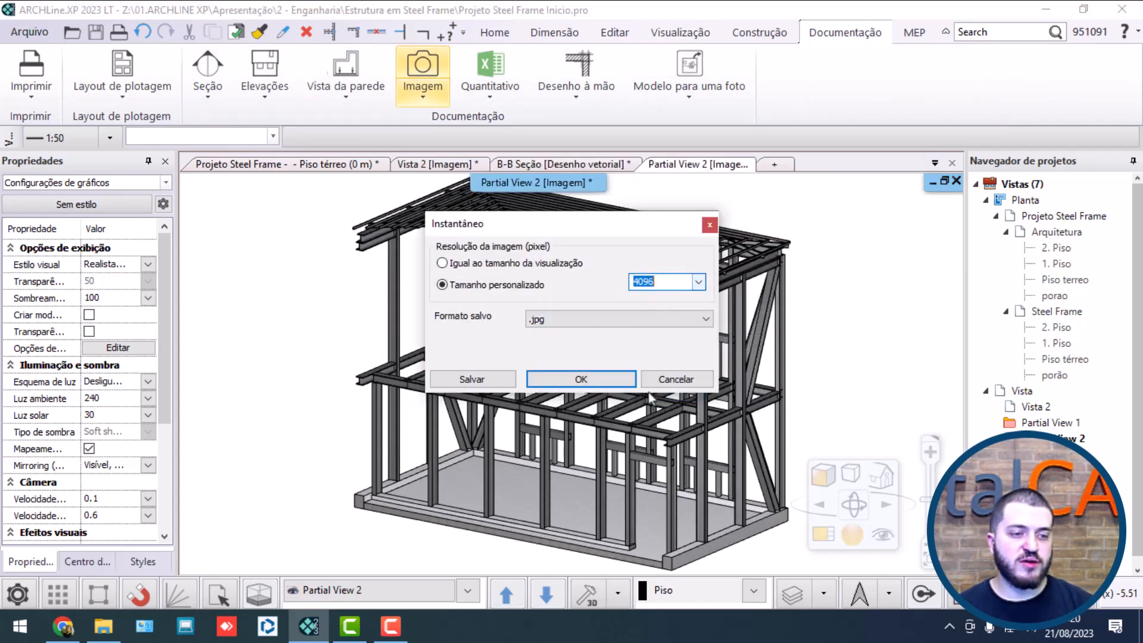
left_click(479, 381)
left_click(369, 254)
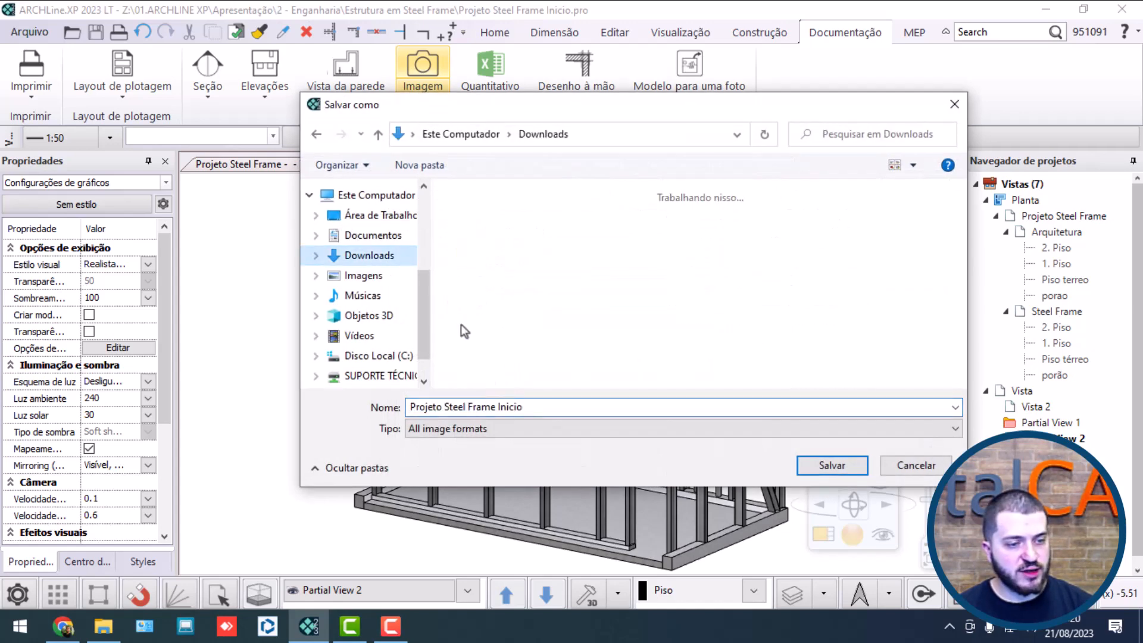
left_click(534, 407)
left_click_drag(536, 407, 500, 407)
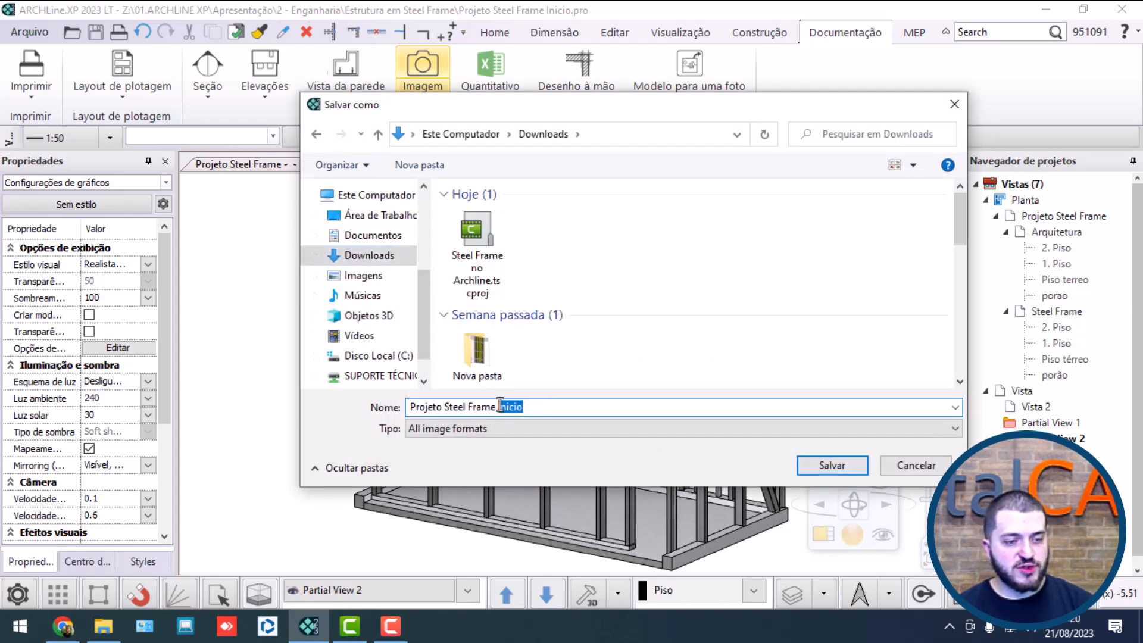
key("BackSpace")
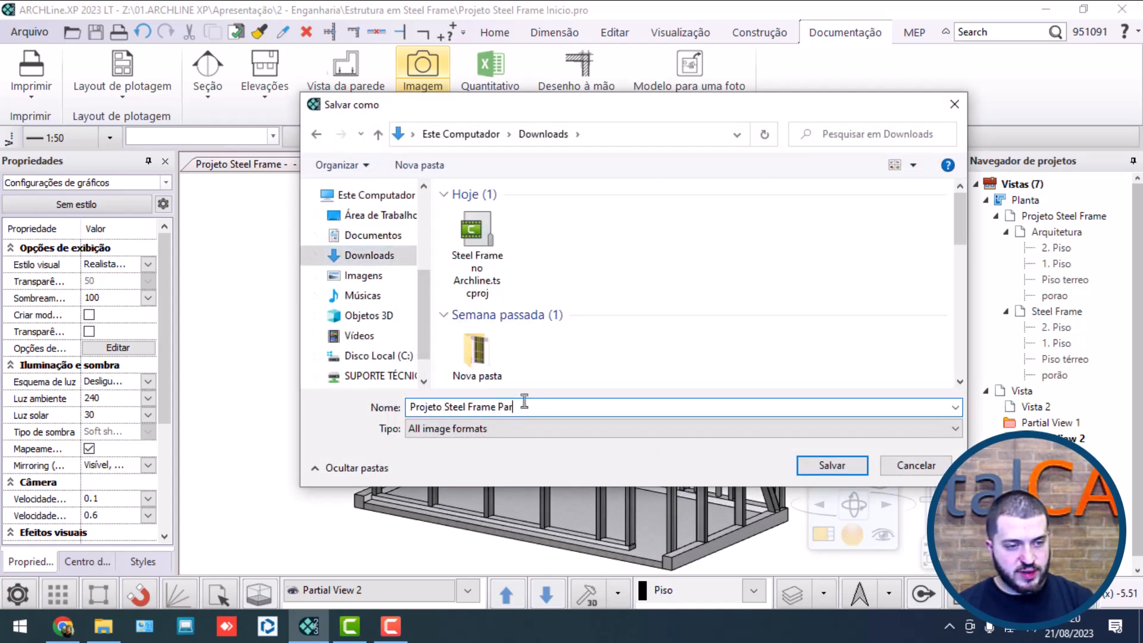
key("Return")
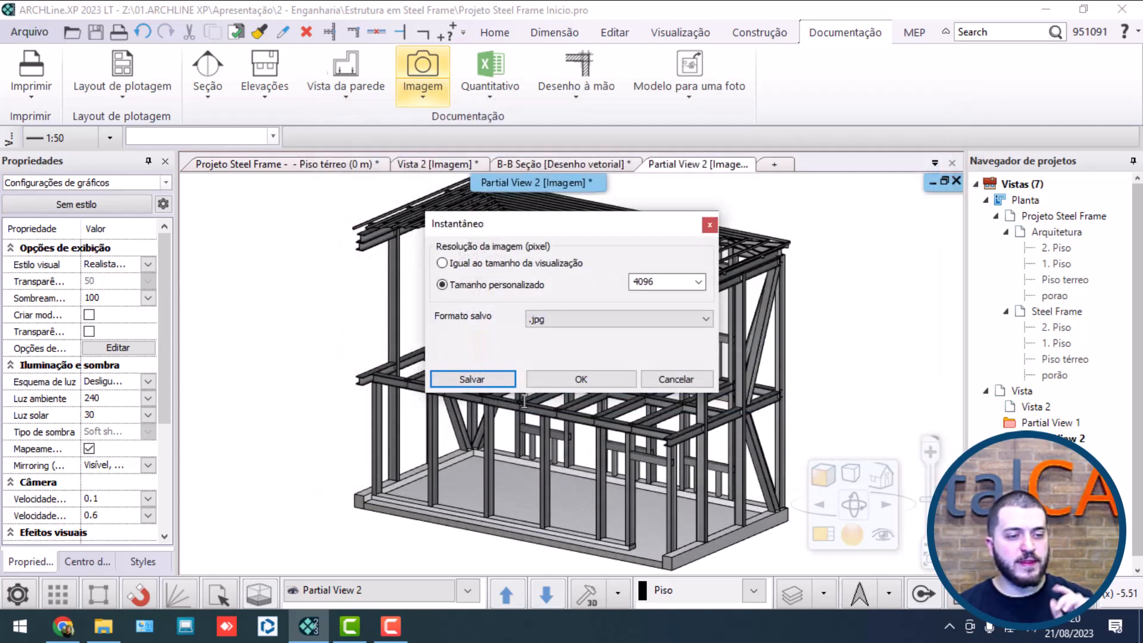
Step: Save a 4096-pixel .jpg snapshot of Vista 2 in Downloads, replacing "Parcial" in the file name to distinguish the full-model image
left_click(415, 166)
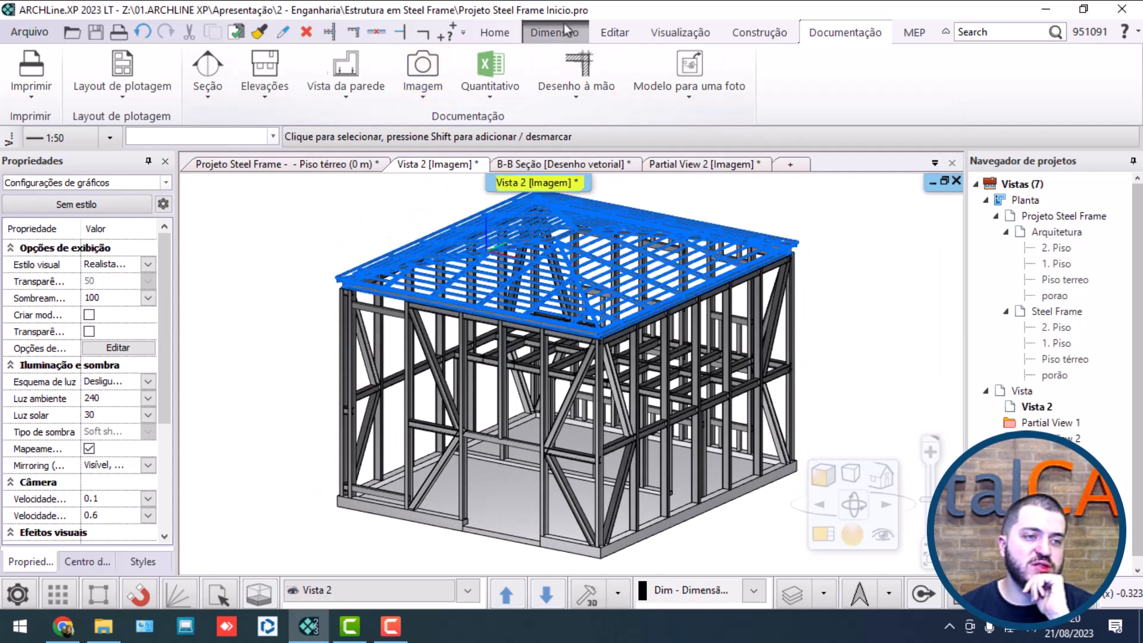
left_click(430, 63)
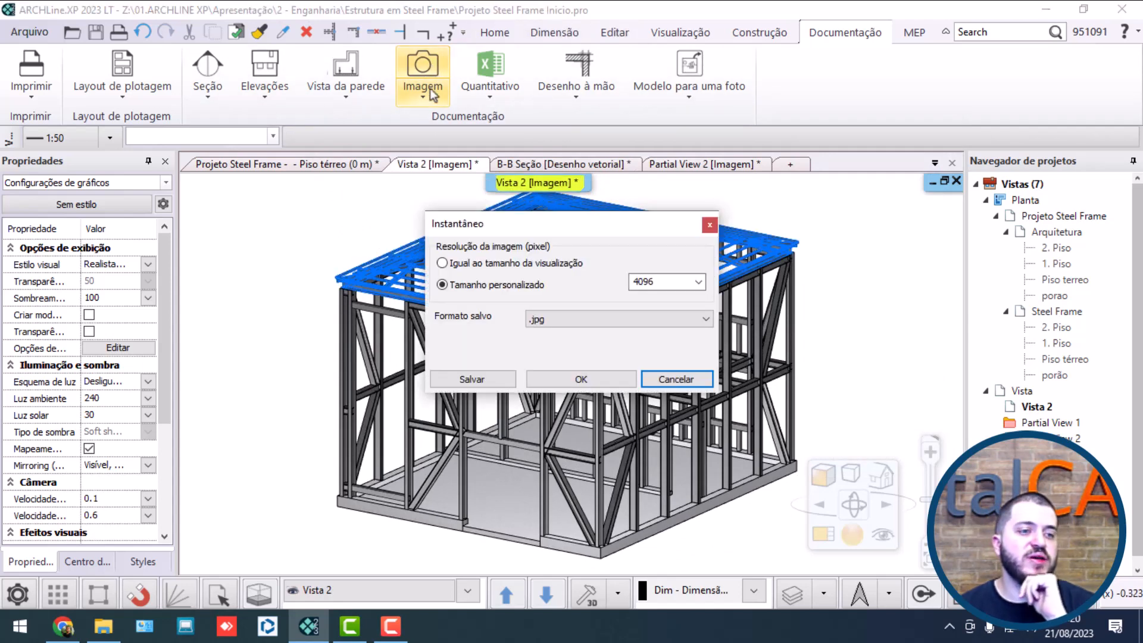
left_click(472, 379)
left_click(476, 244)
left_click(540, 408)
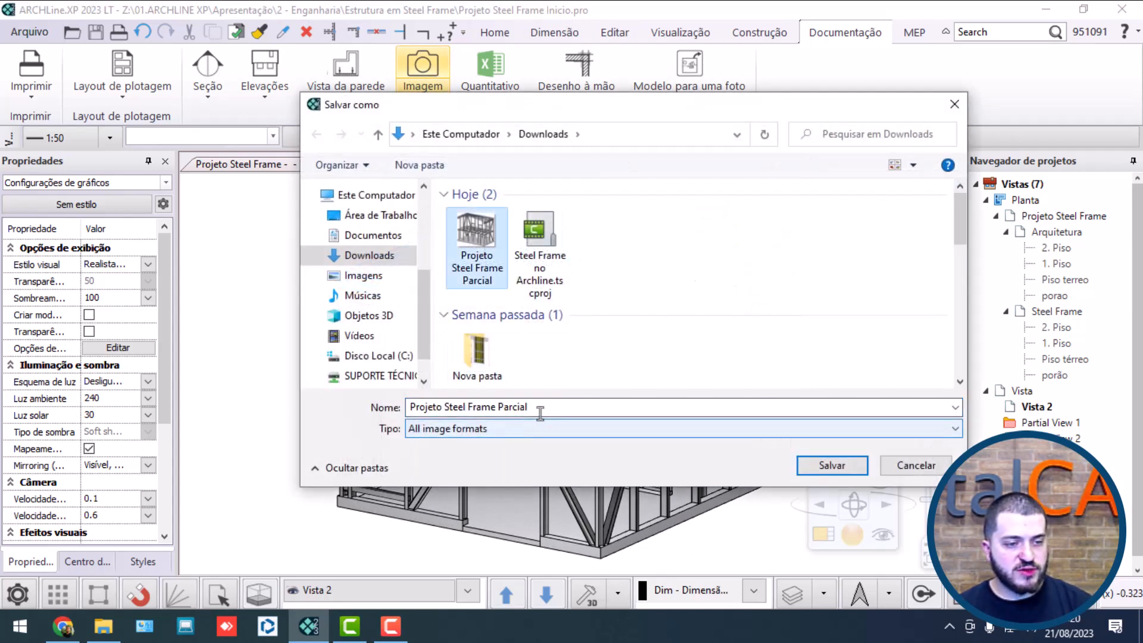
left_click_drag(540, 411, 505, 409)
key("BackSpace")
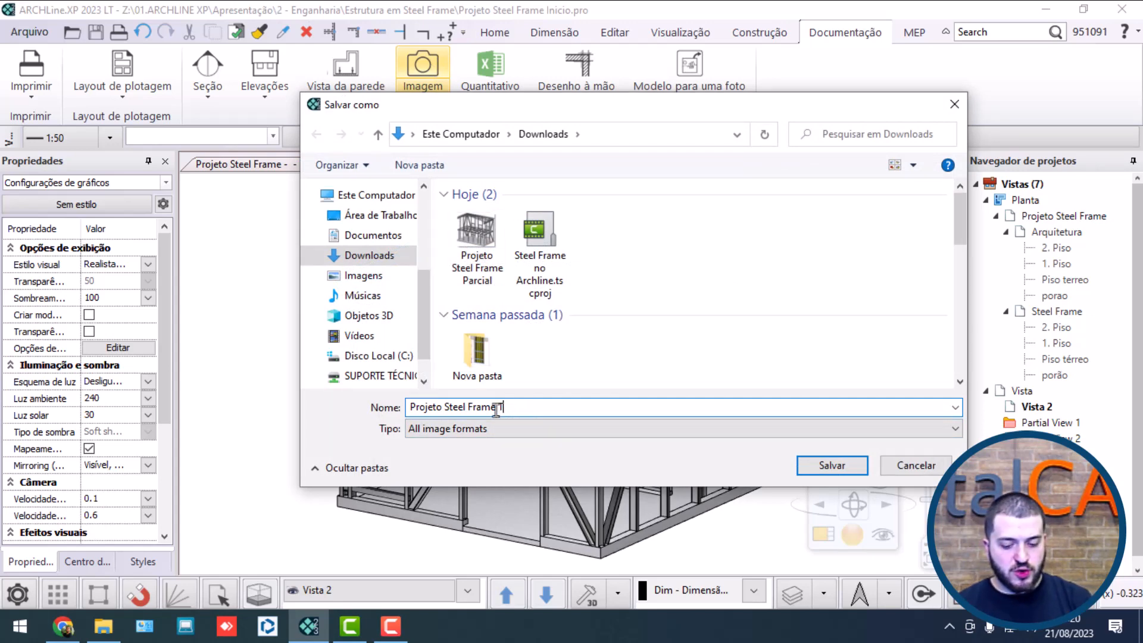
key("Return")
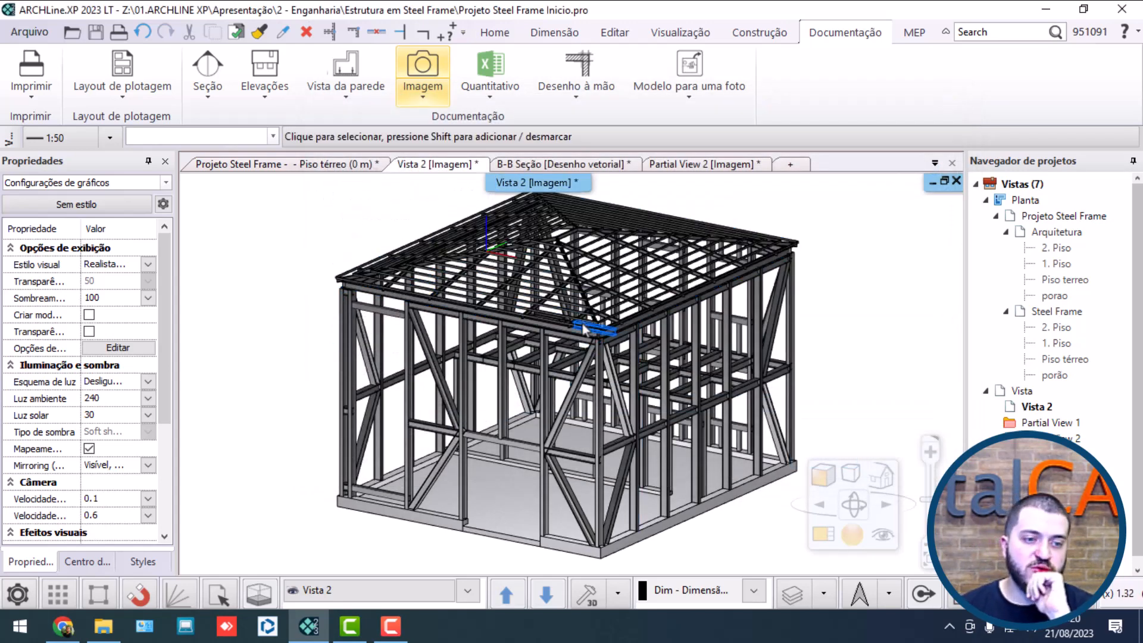
scroll(484, 356, "up", 1)
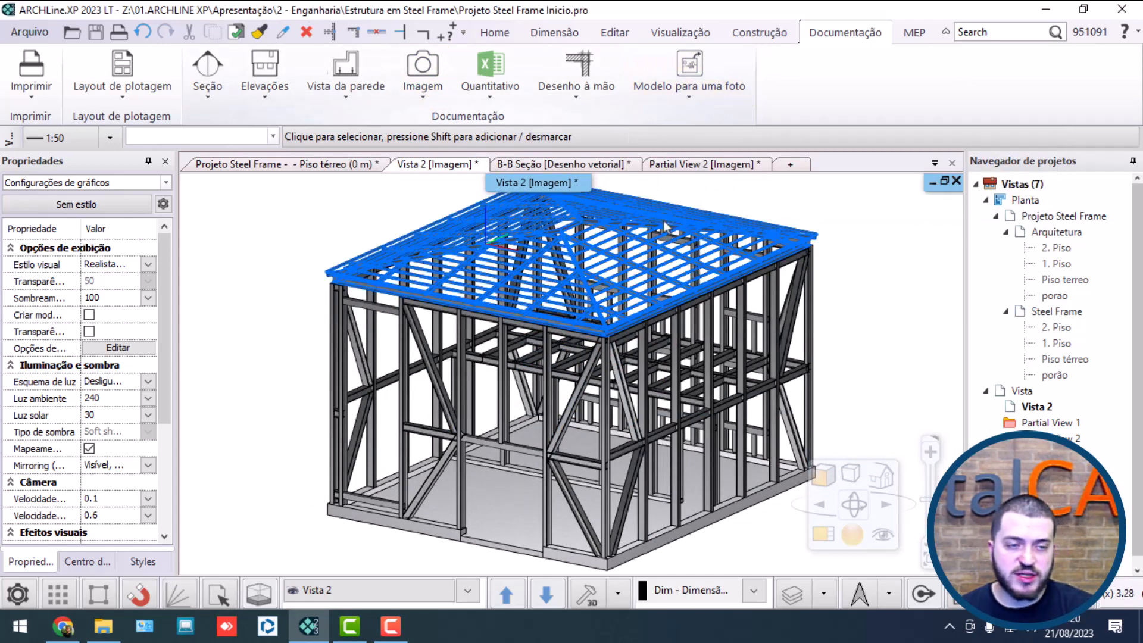
Step: Create a landscape ISO A3 297x420 mm plot layout with the "Folha padrão A3" stamp
left_click(132, 67)
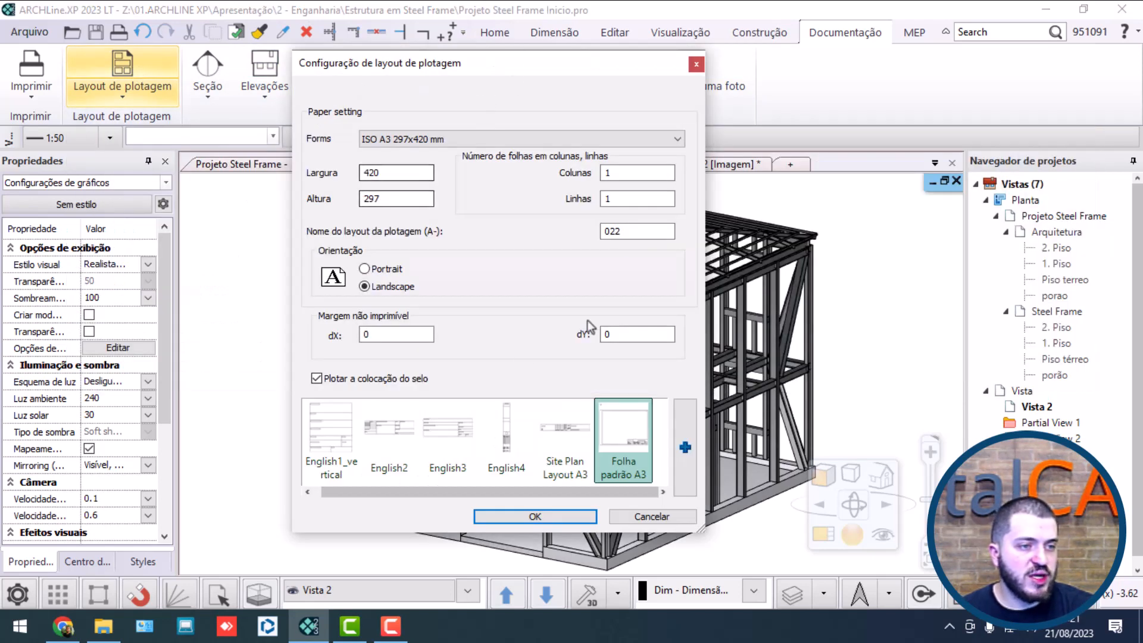
left_click(454, 143)
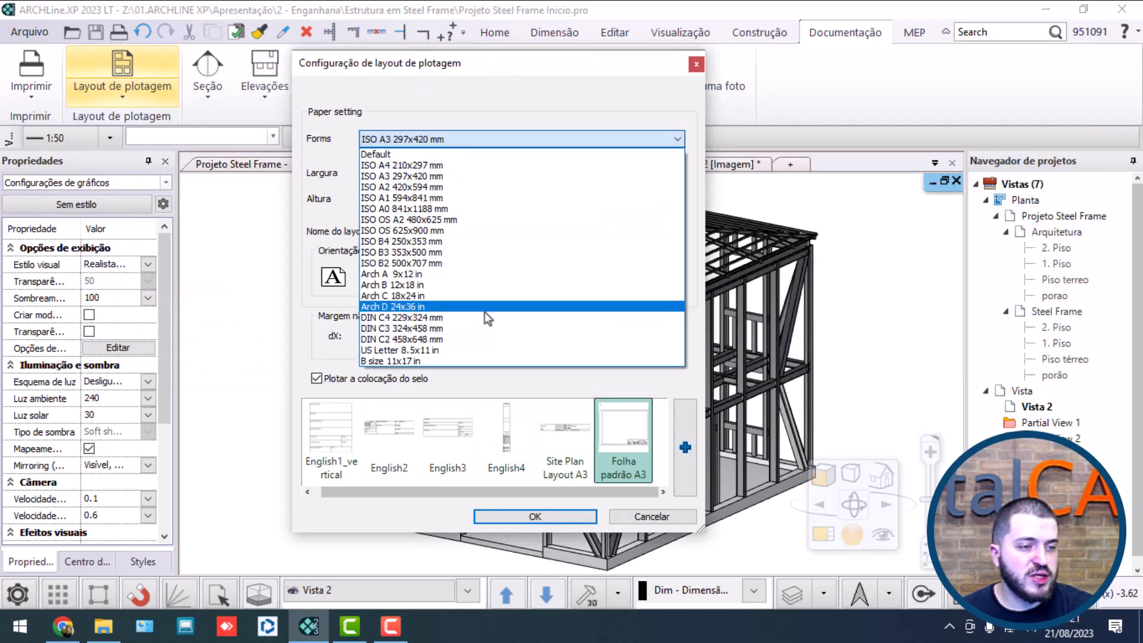
left_click(508, 137)
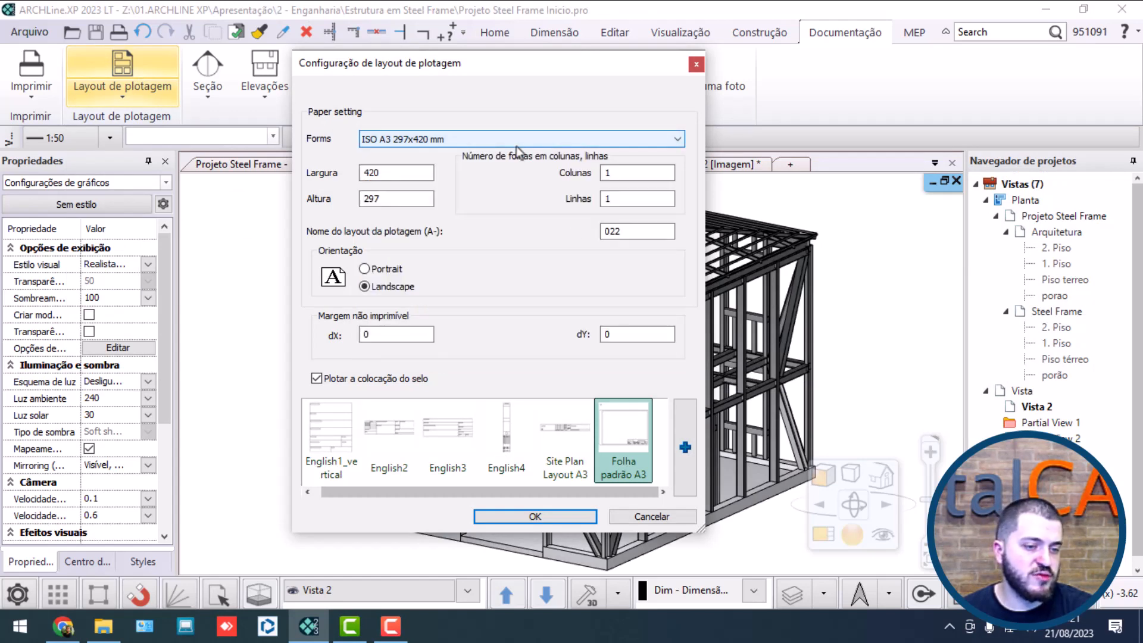
left_click(627, 429)
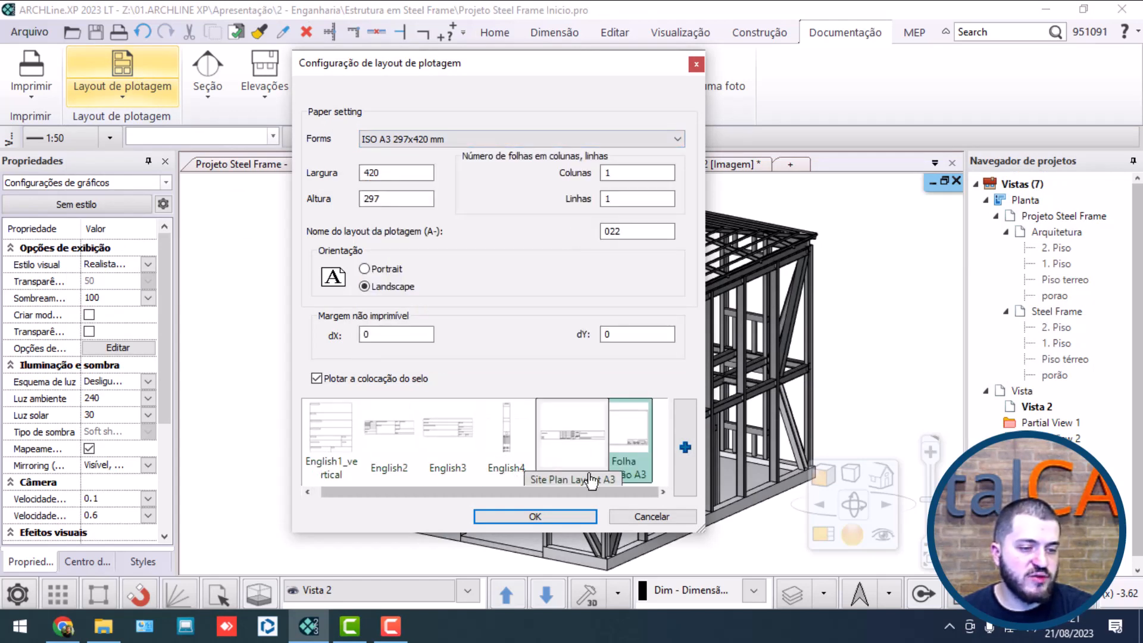
left_click(555, 516)
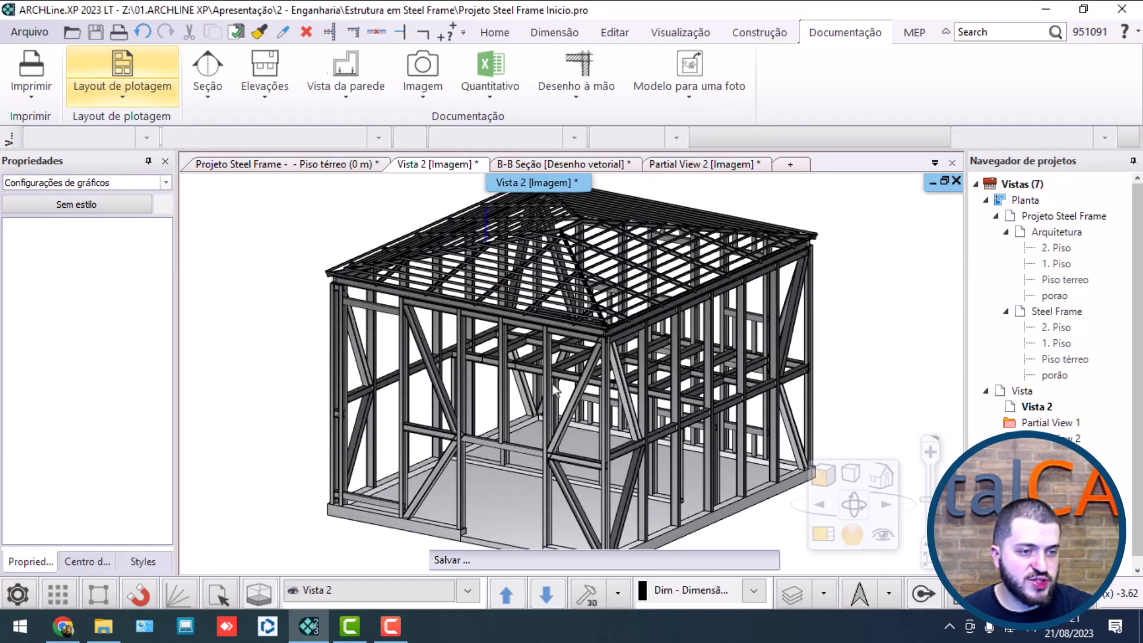
scroll(605, 359, "down", 1)
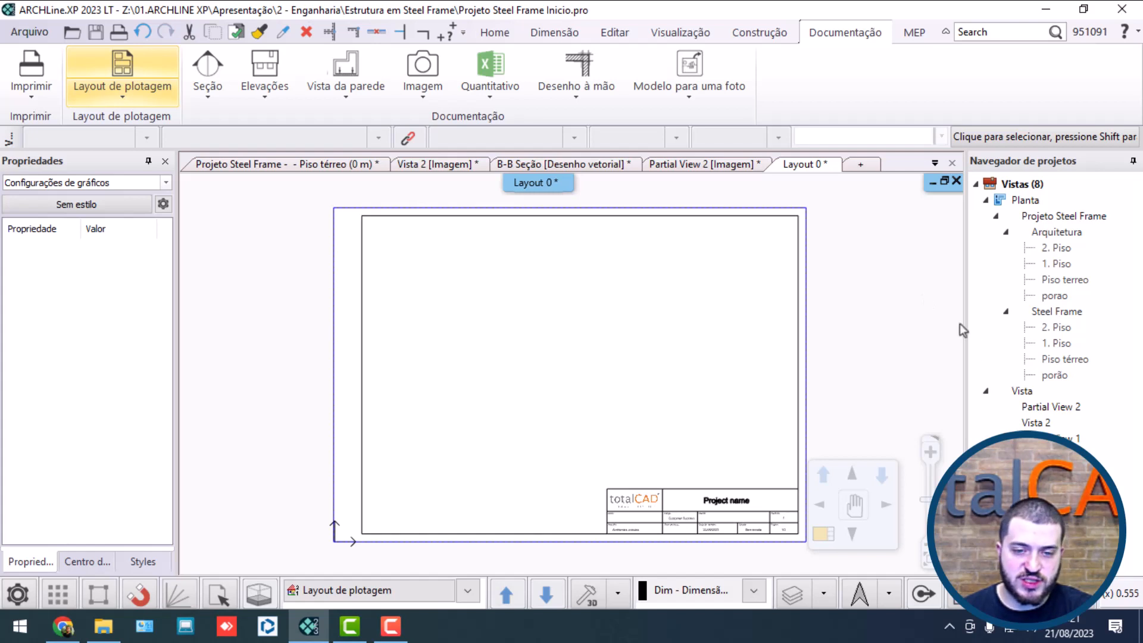
Step: Place the Steel Frame ground-floor plan on the plot layout at 1:50, against the sheet's left frame line
left_click_drag(1055, 375, 500, 374)
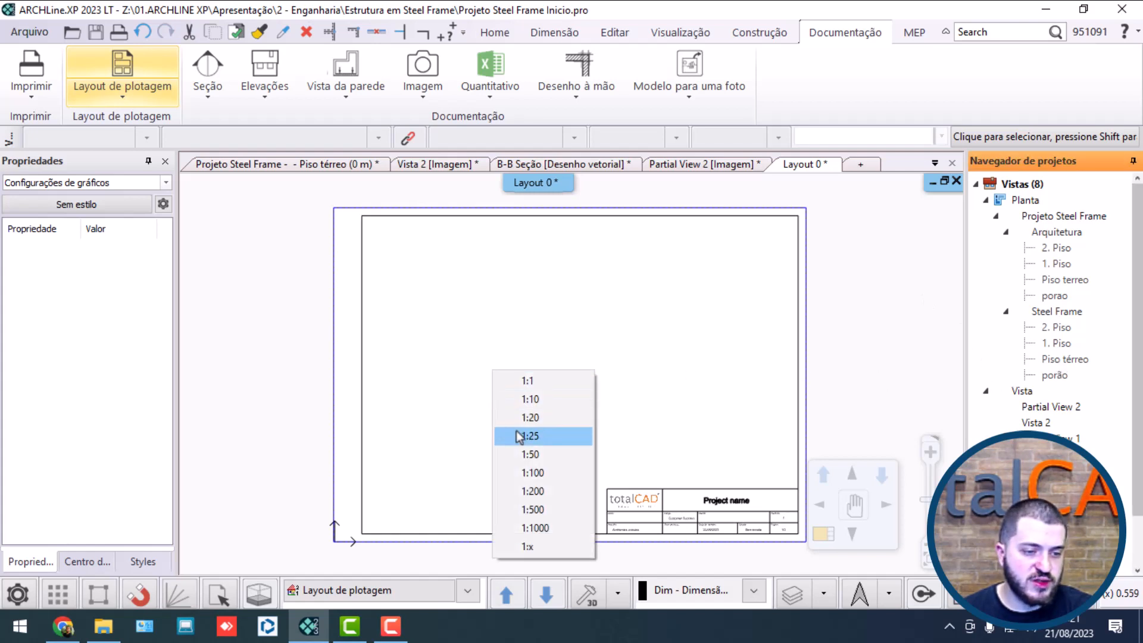
left_click(505, 456)
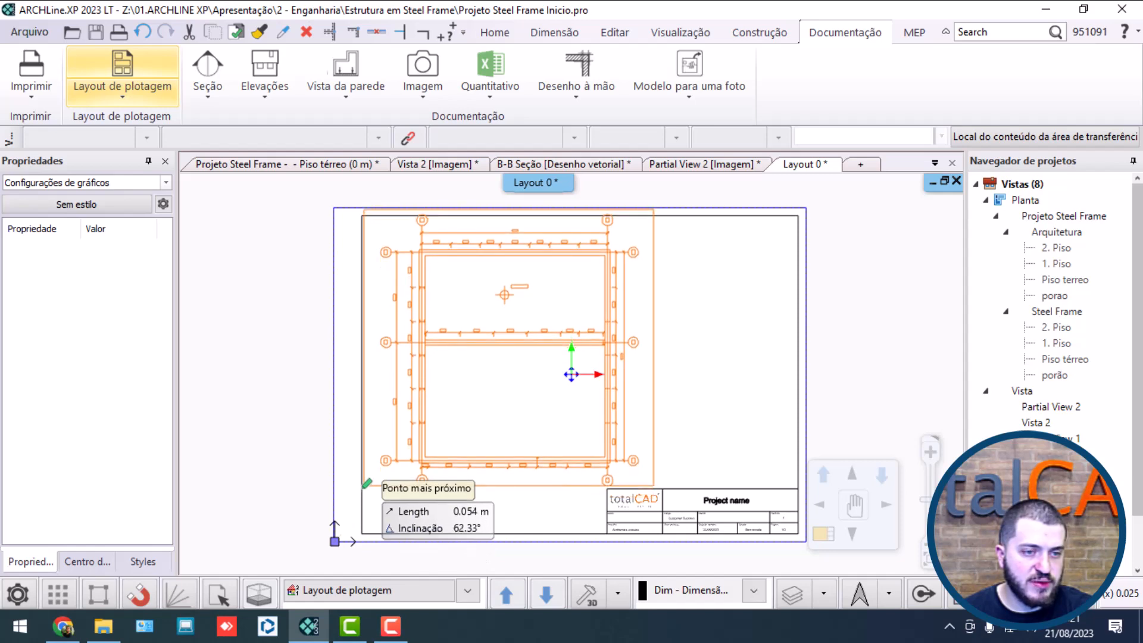
left_click(366, 488)
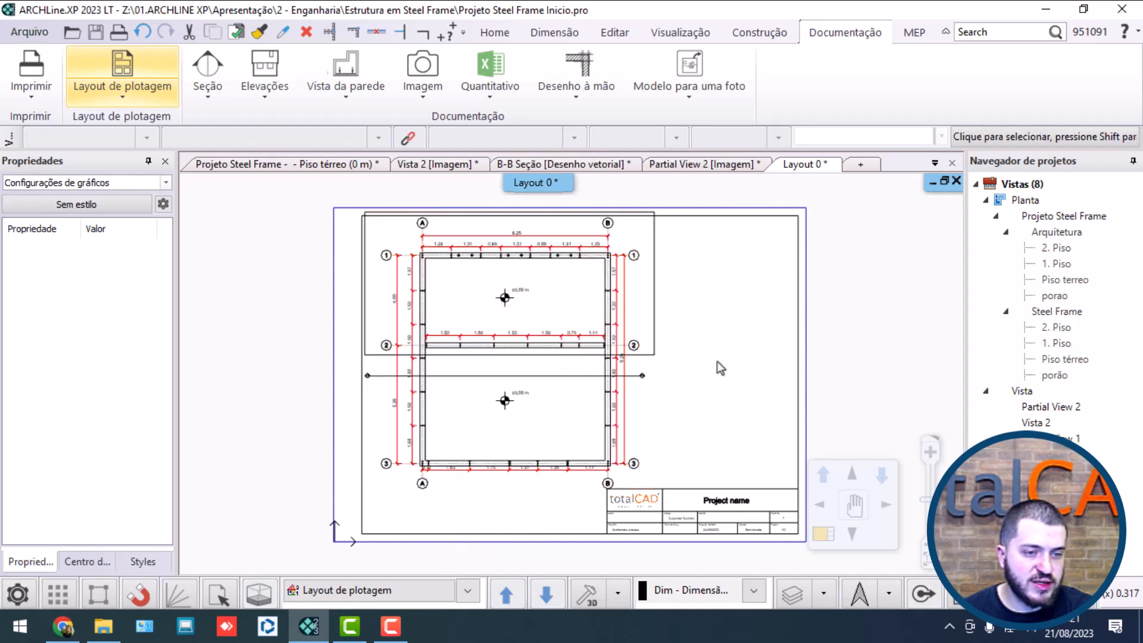
Step: Examine the placed ground-floor plan on the layout for its extents, wall profiles, dimensions and the unwanted rectangle around its upper half
left_click(596, 398)
scroll(487, 390, "up", 3)
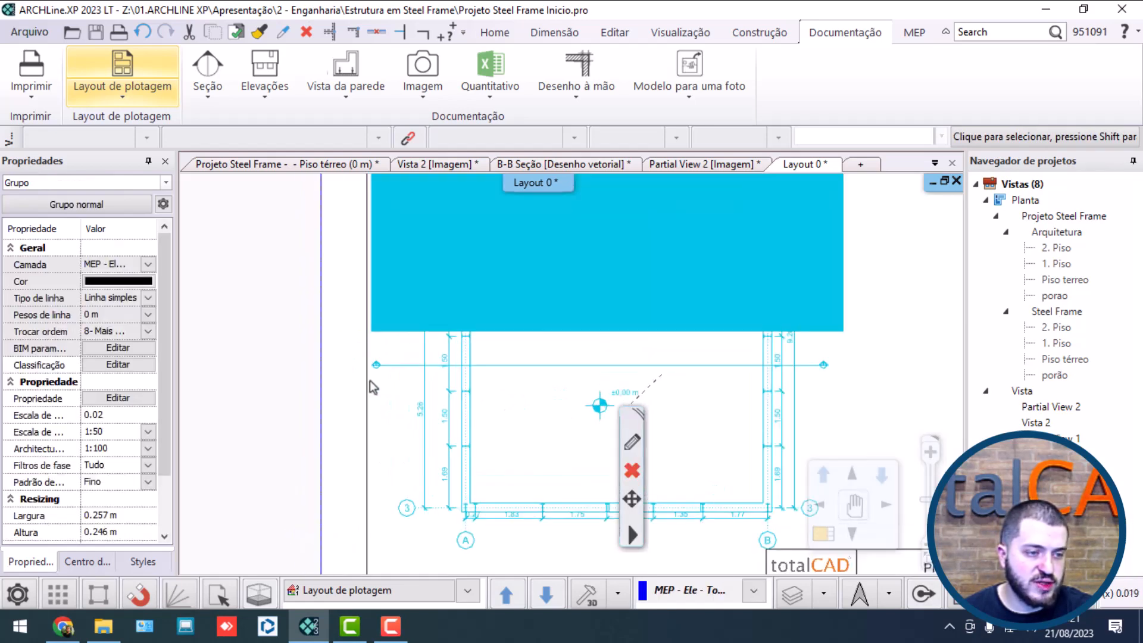
scroll(568, 374, "down", 3)
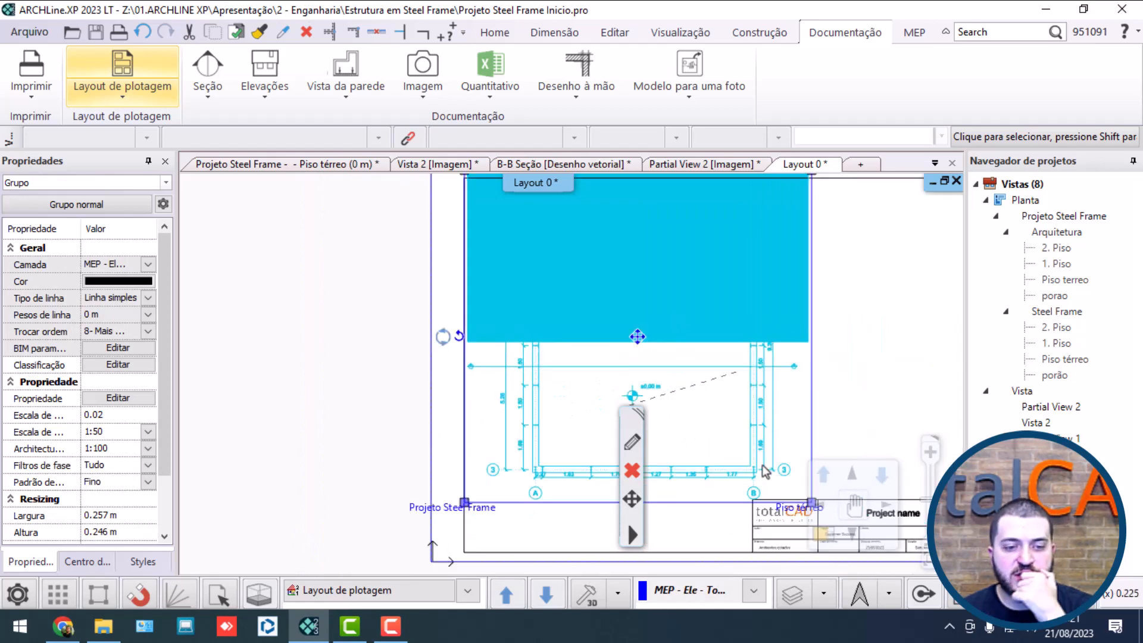
left_click(801, 431)
scroll(806, 437, "up", 3)
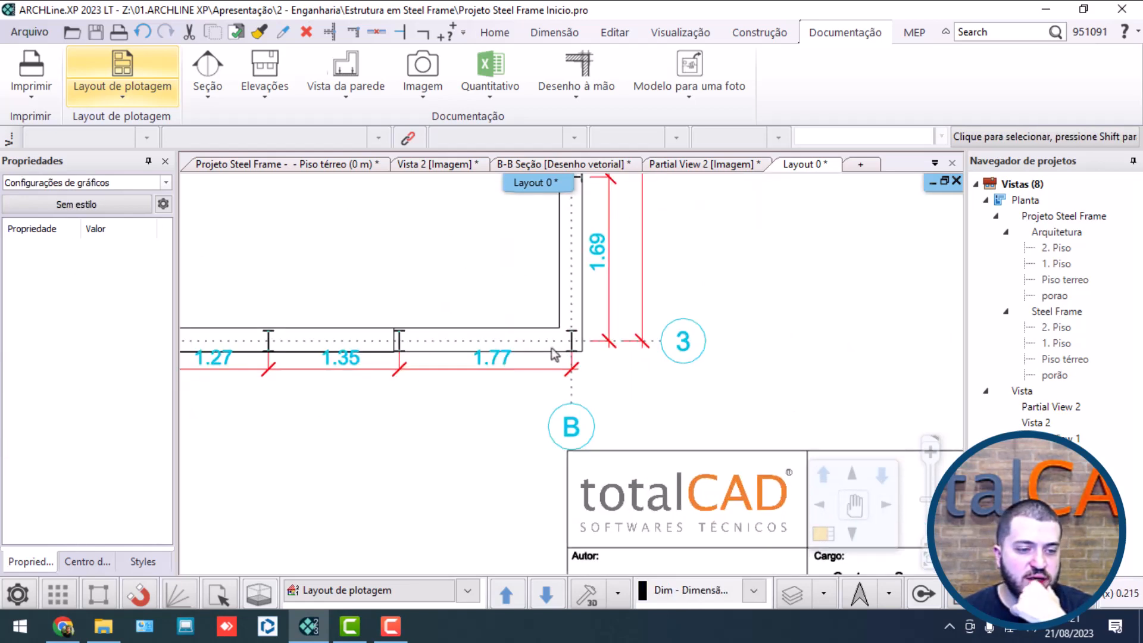
scroll(658, 362, "down", 5)
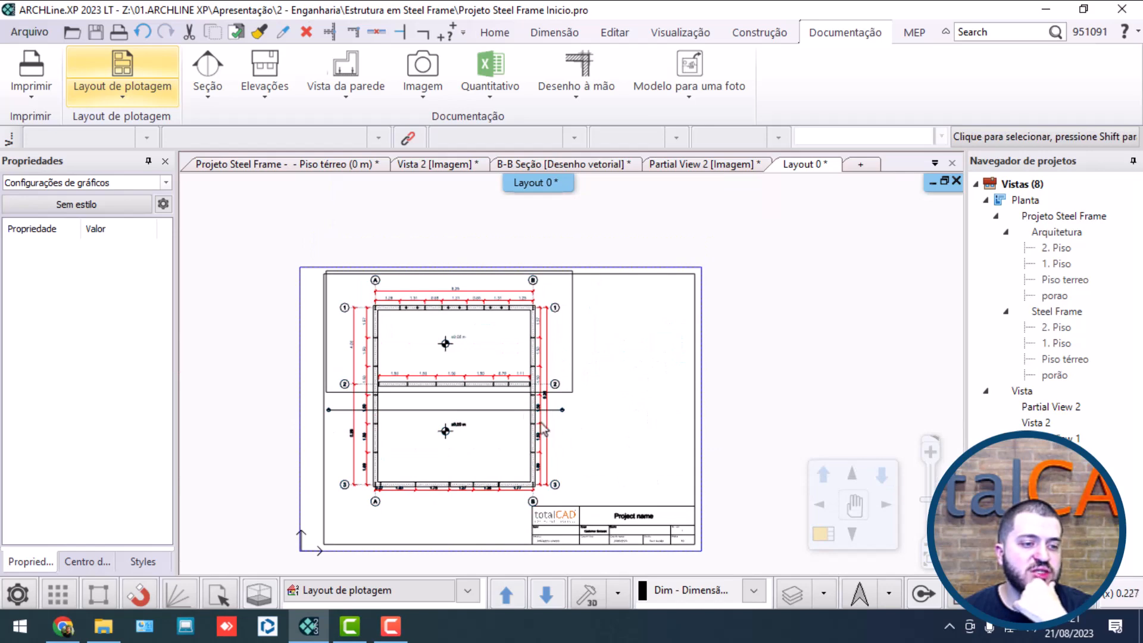
left_click(566, 353)
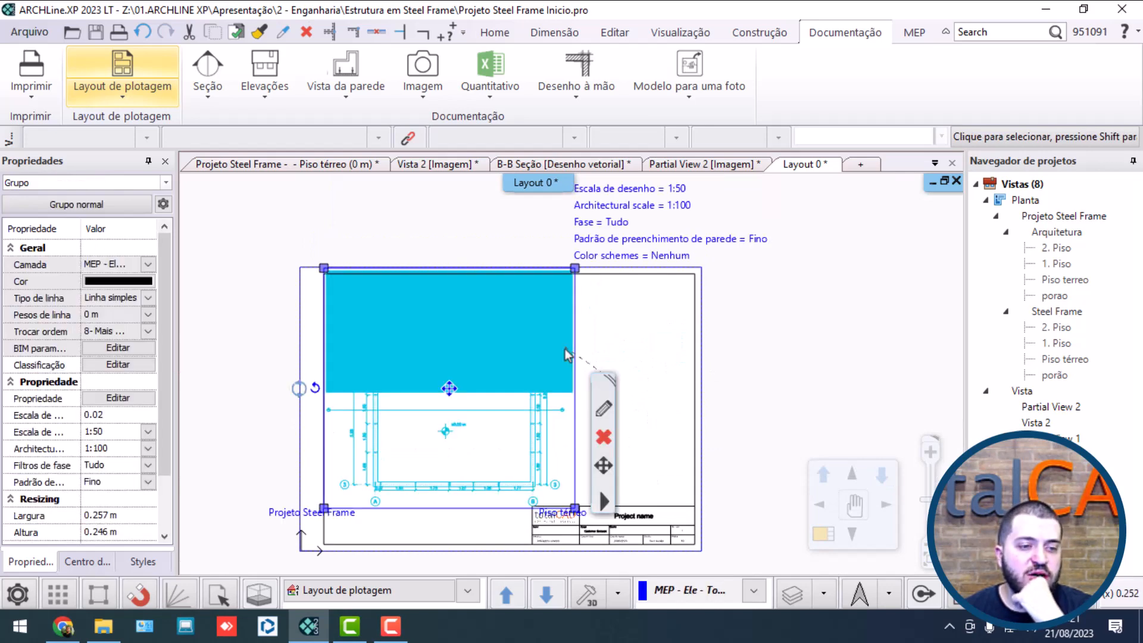
scroll(596, 330, "up", 3)
left_click(560, 343)
scroll(595, 354, "down", 5)
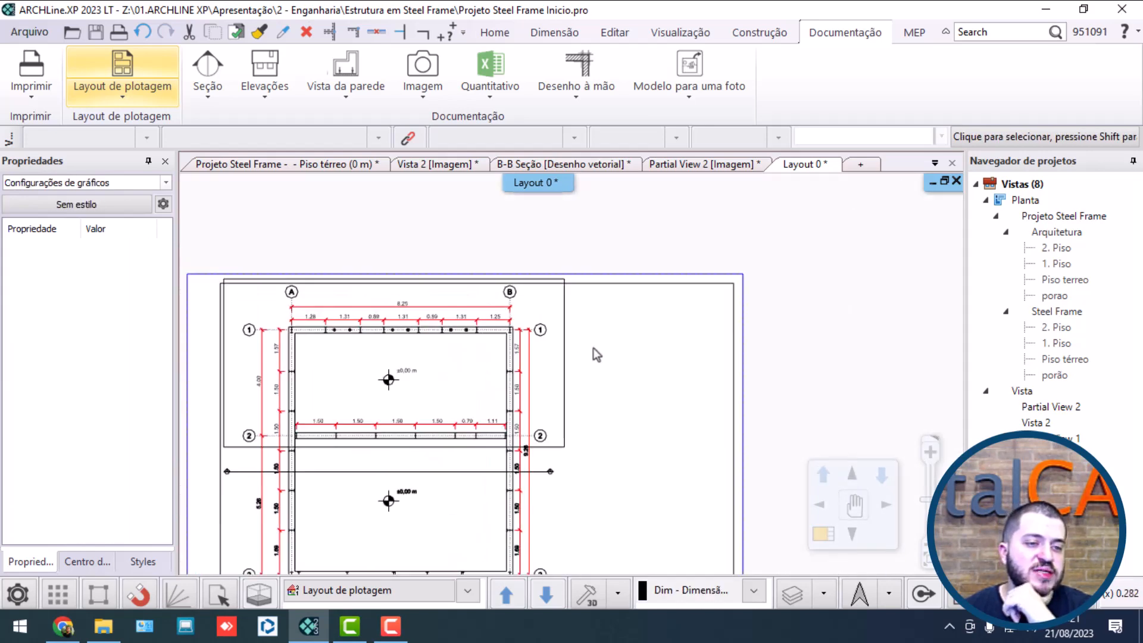
Step: Open the Steel Frame "Piso térreo" source plan and check which layer the rectangle around its upper half belongs to
double_click(1060, 280)
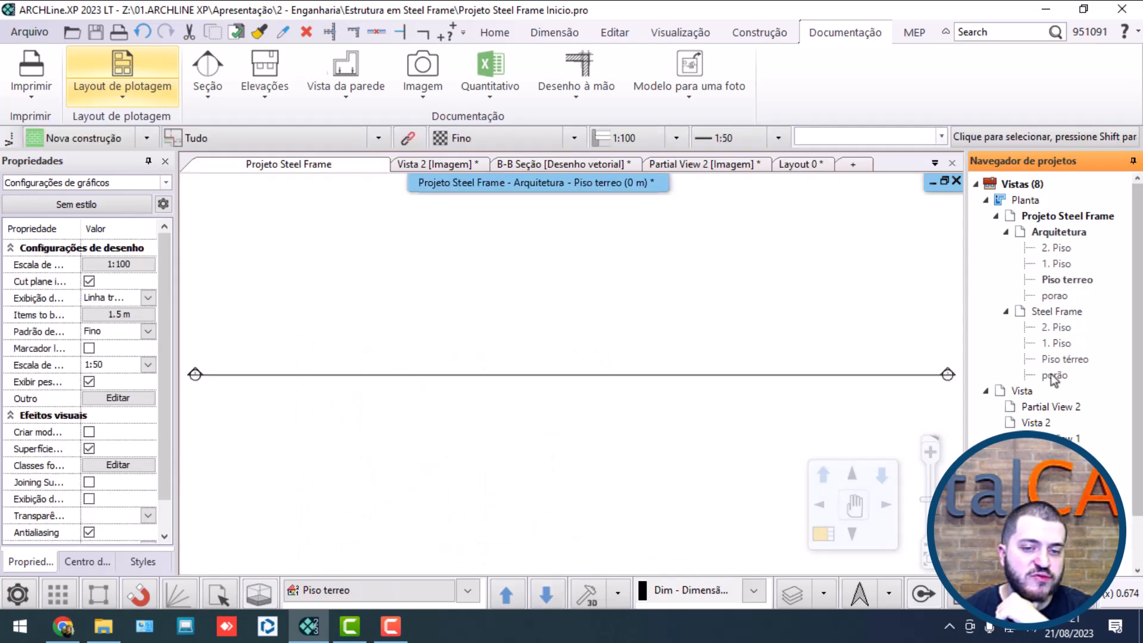
double_click(1060, 359)
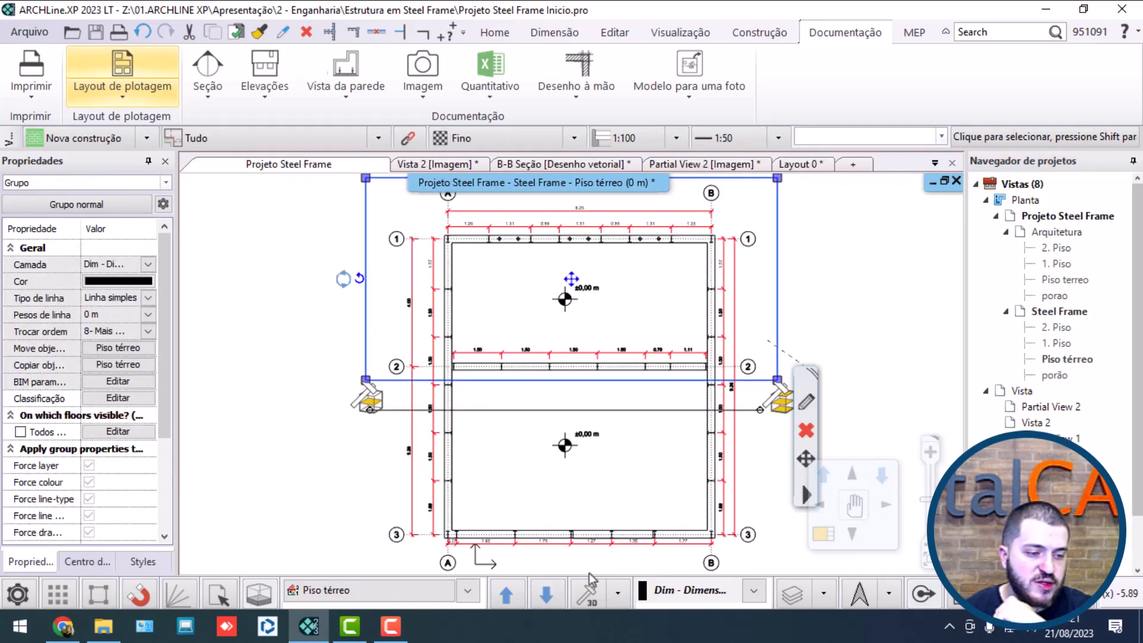
left_click(754, 594)
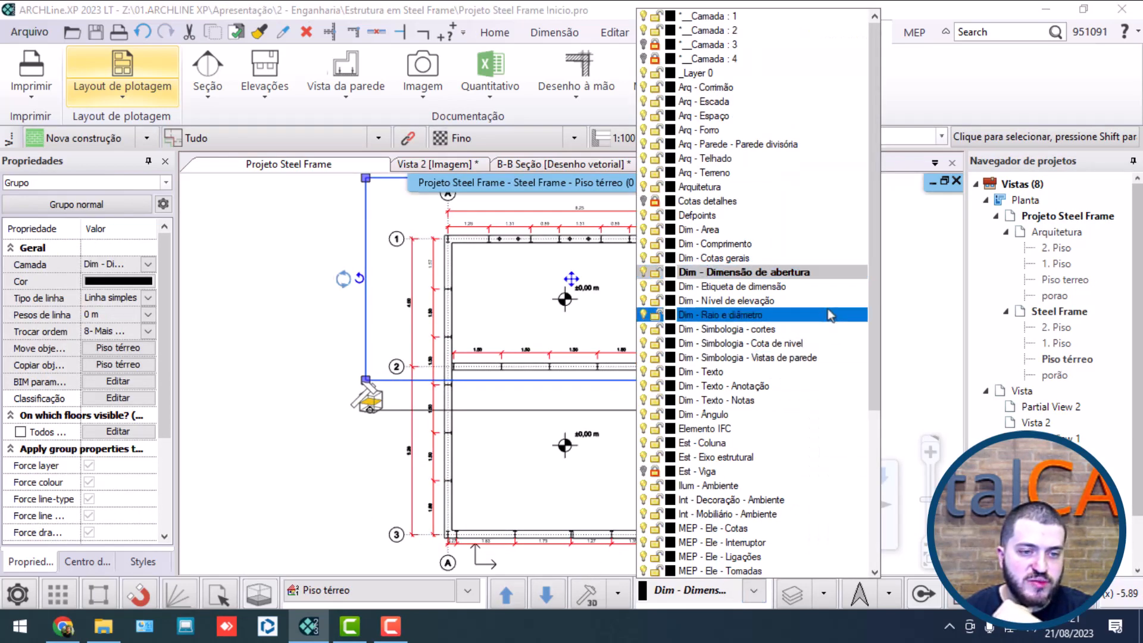
left_click(743, 272)
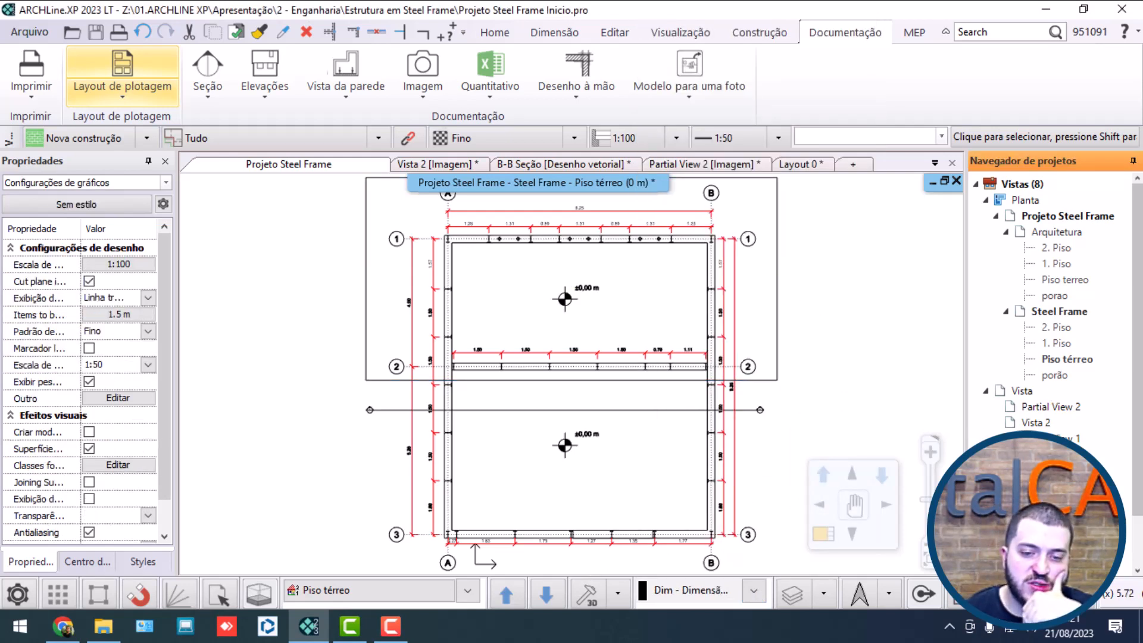
left_click(691, 399)
Step: In the layer settings of the plan placed on the layout, make "Arq - Telhado" the current layer instead of "Dim - Dimensão de abertura"
left_click(562, 357)
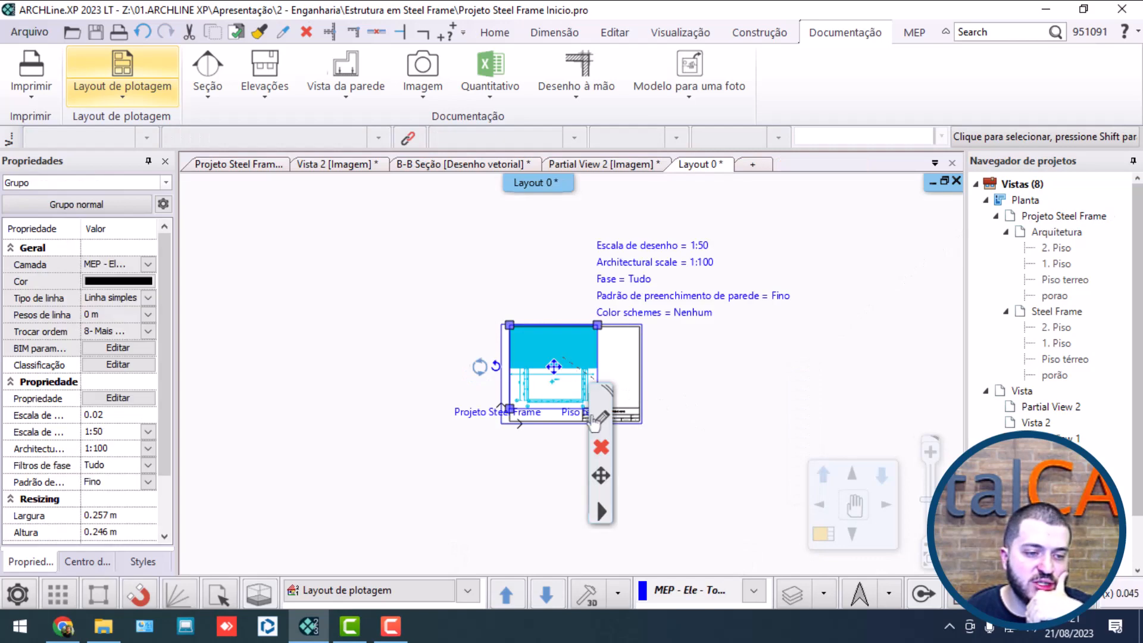
left_click(598, 418)
left_click(781, 371)
left_click(601, 420)
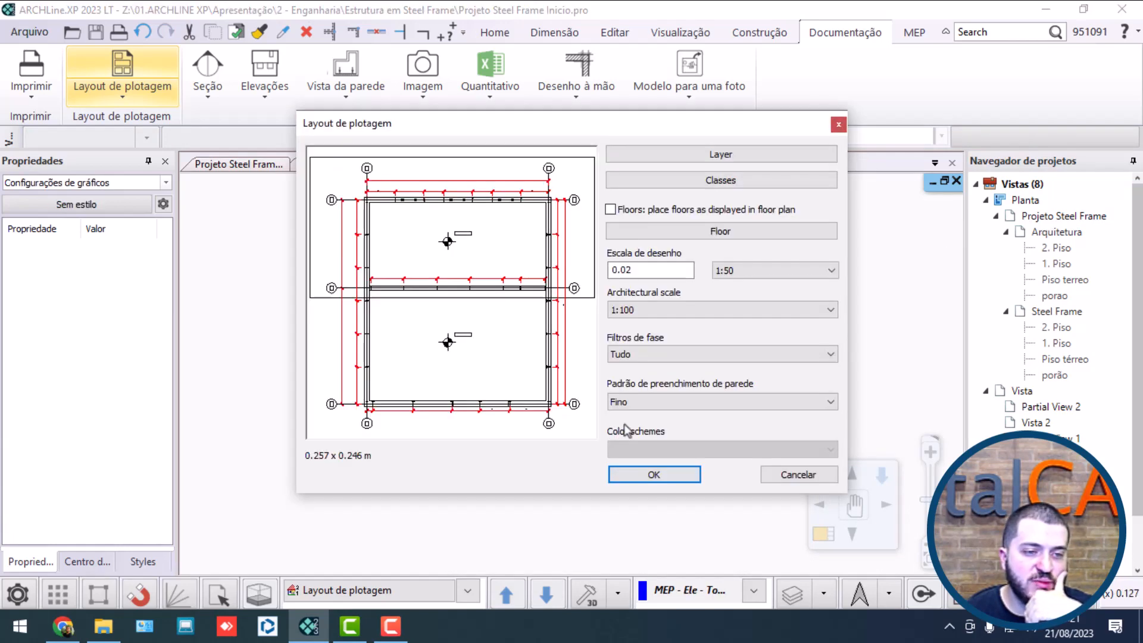
left_click(684, 157)
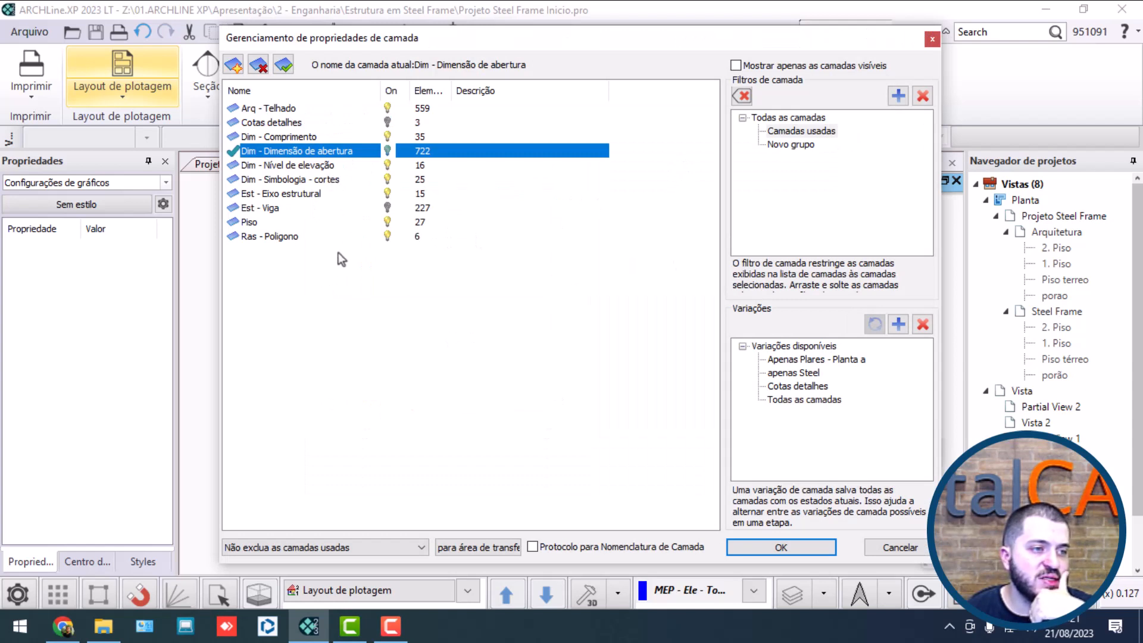
left_click(801, 132)
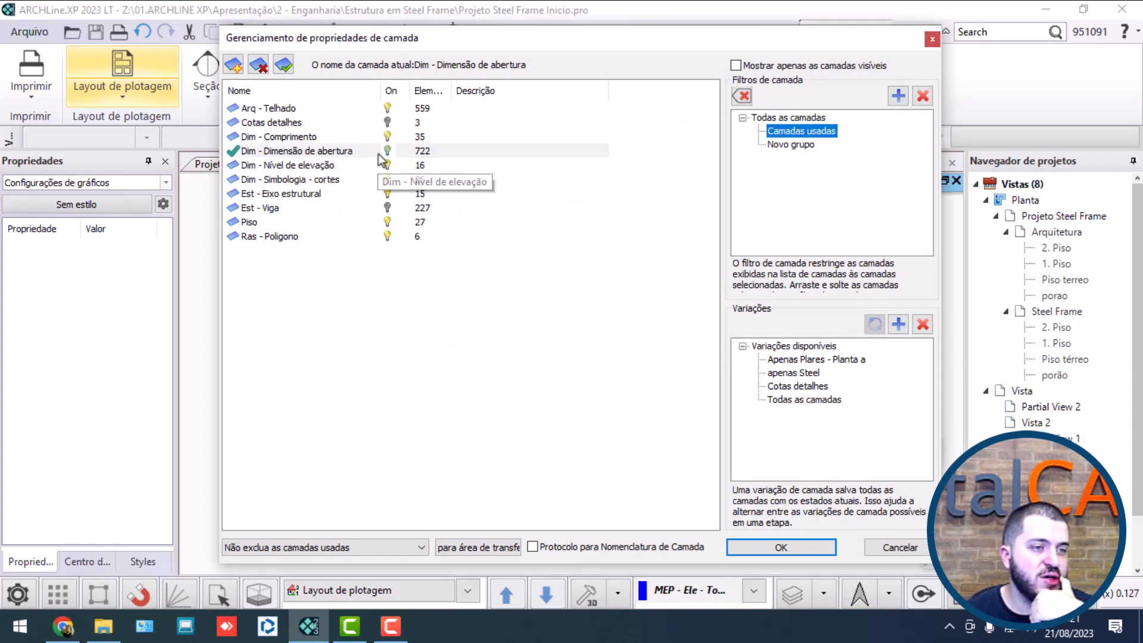
left_click(389, 153)
left_click(310, 123)
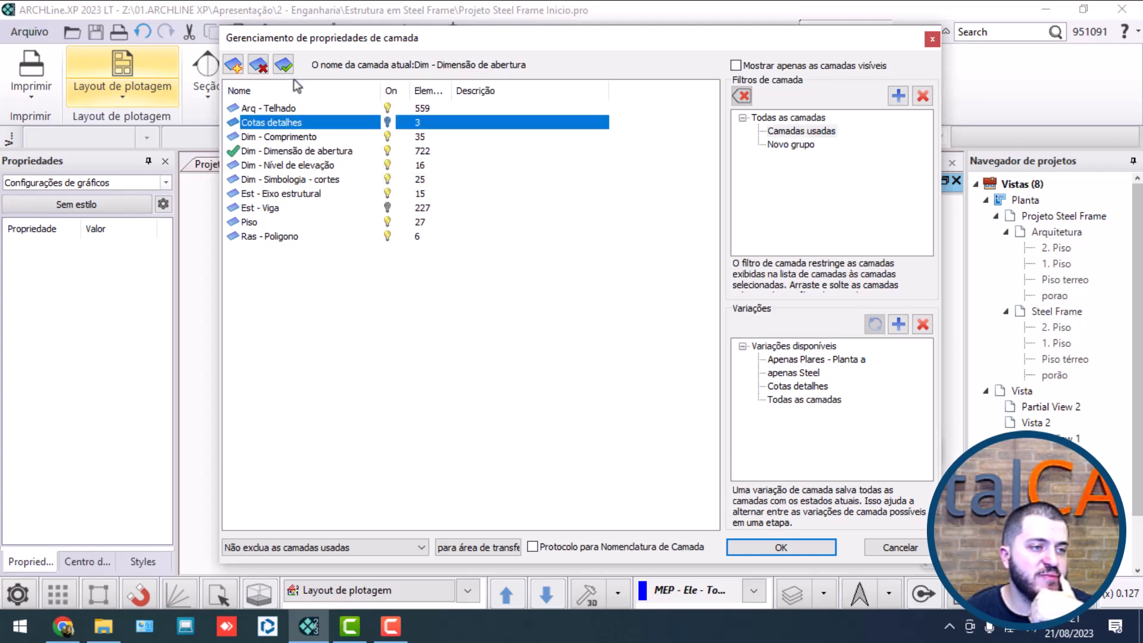
left_click(284, 64)
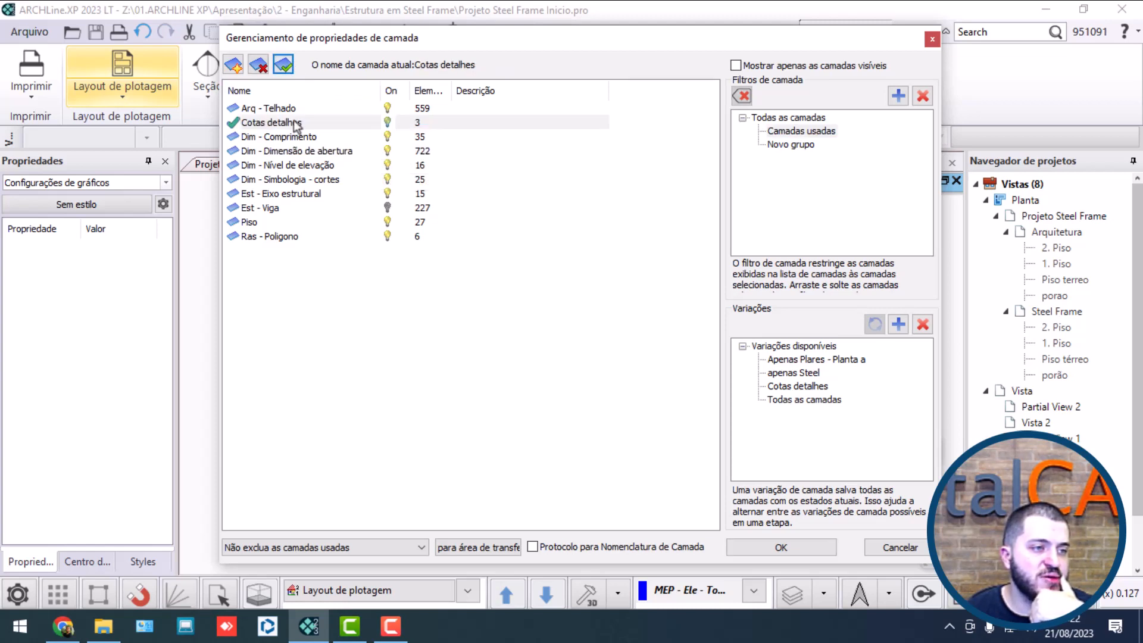
left_click(338, 110)
left_click(283, 63)
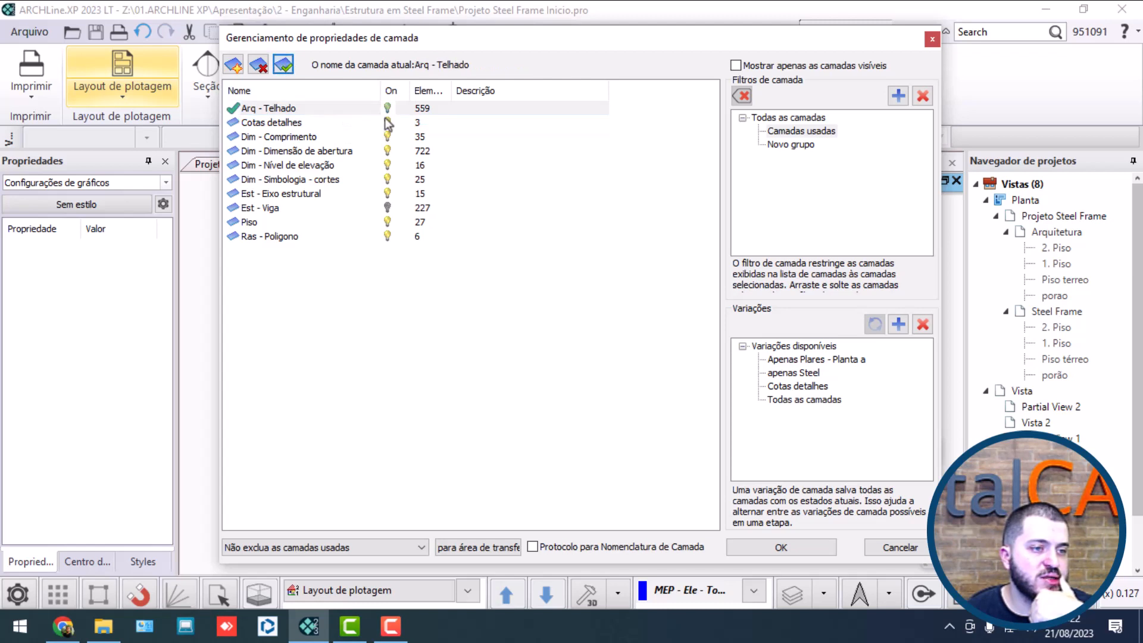
Step: Turn off the layers "Cotas detalhes" and "Dim - Dimensão de abertura" for the placed plan and apply the settings
left_click(387, 123)
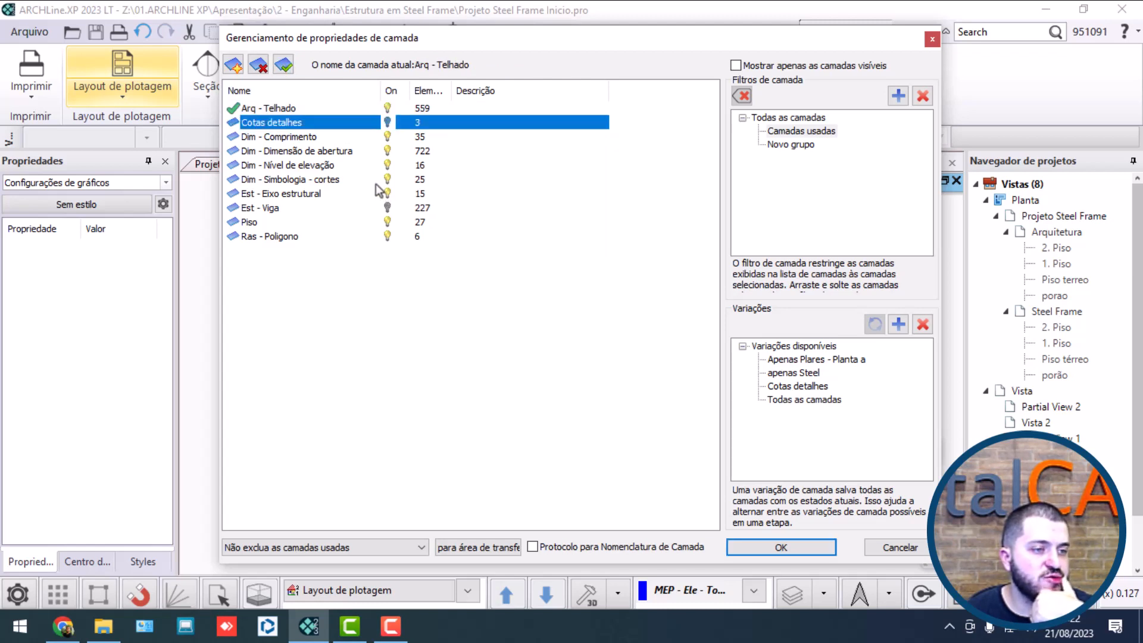
left_click(385, 154)
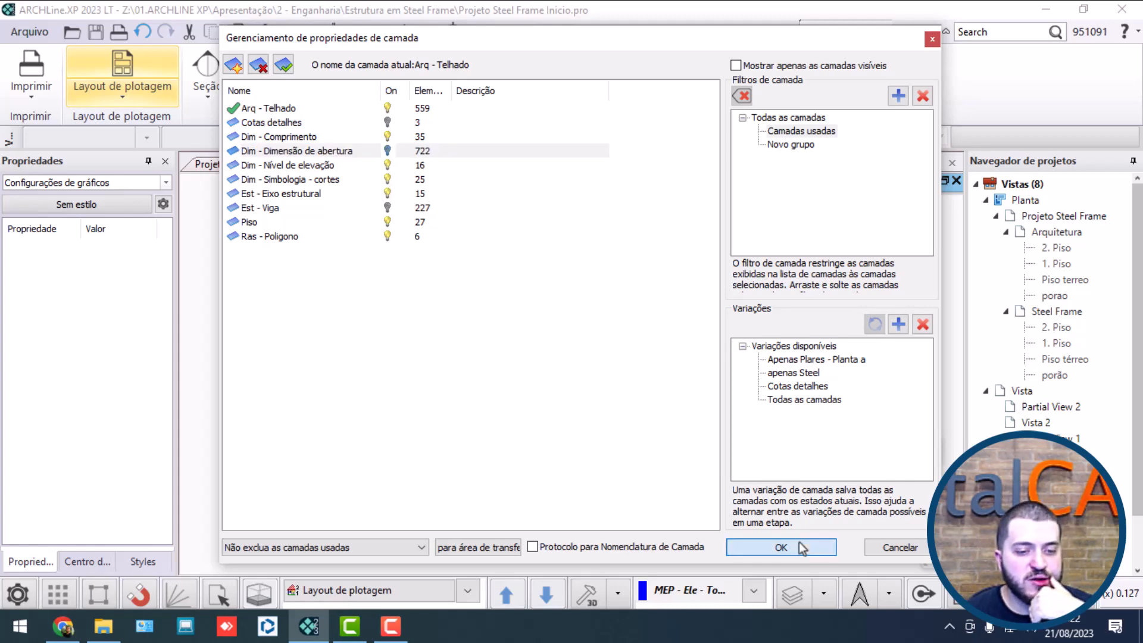
left_click(780, 546)
left_click(675, 480)
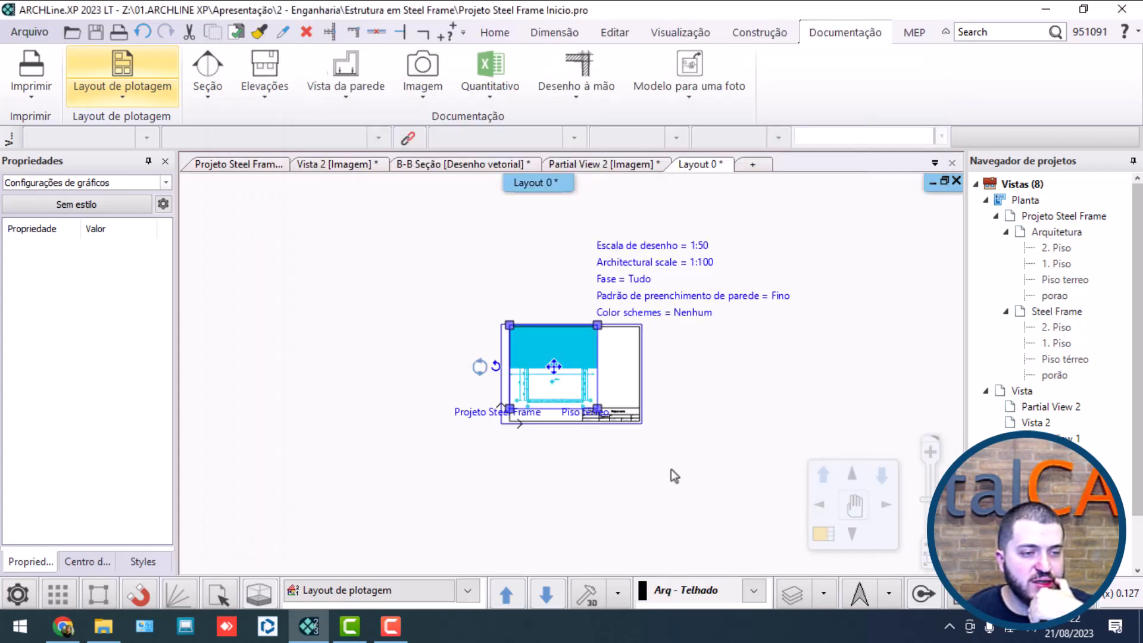
left_click(563, 385)
scroll(564, 380, "up", 5)
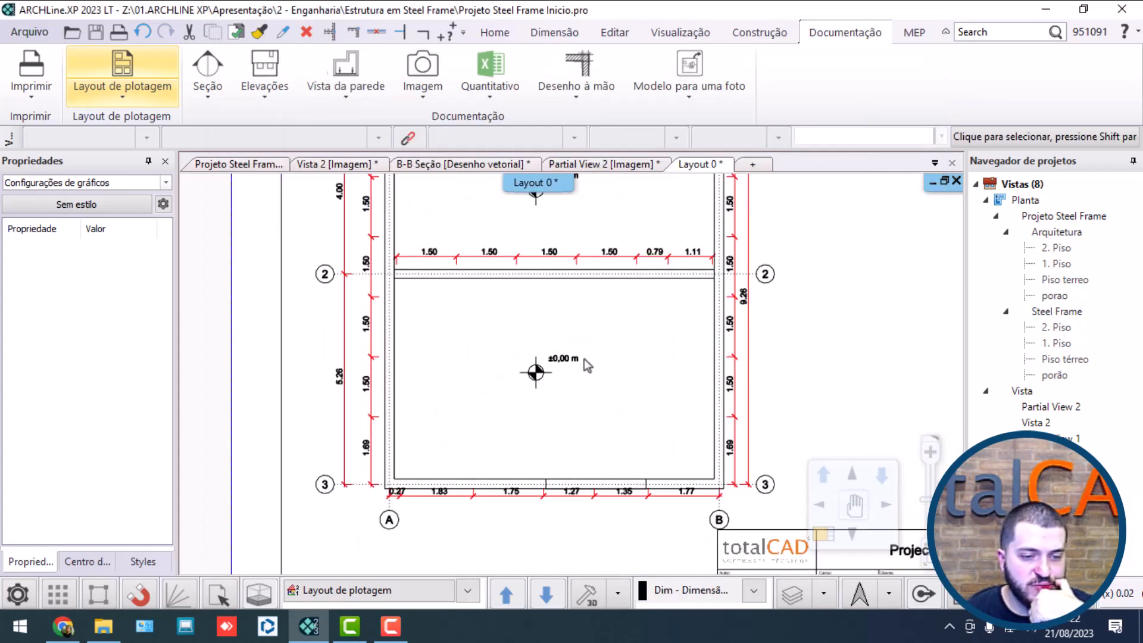
scroll(586, 364, "down", 6)
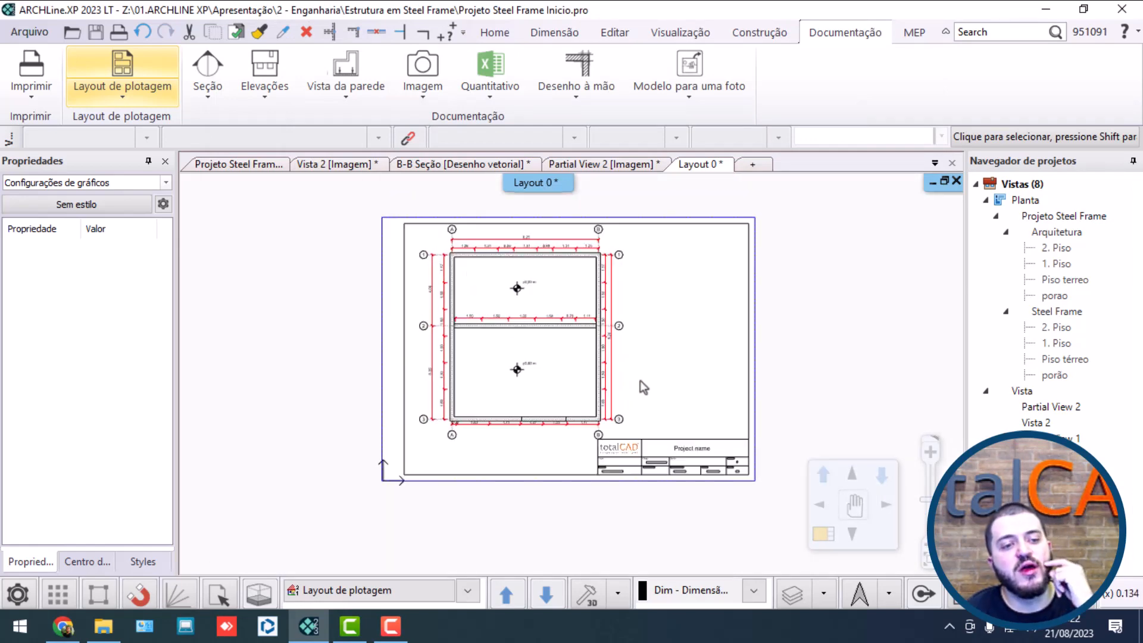
Step: Move the placed ground-floor plan horizontally to the left so its boundary sits at the sheet's left frame line
middle_click_drag(666, 387, 616, 379)
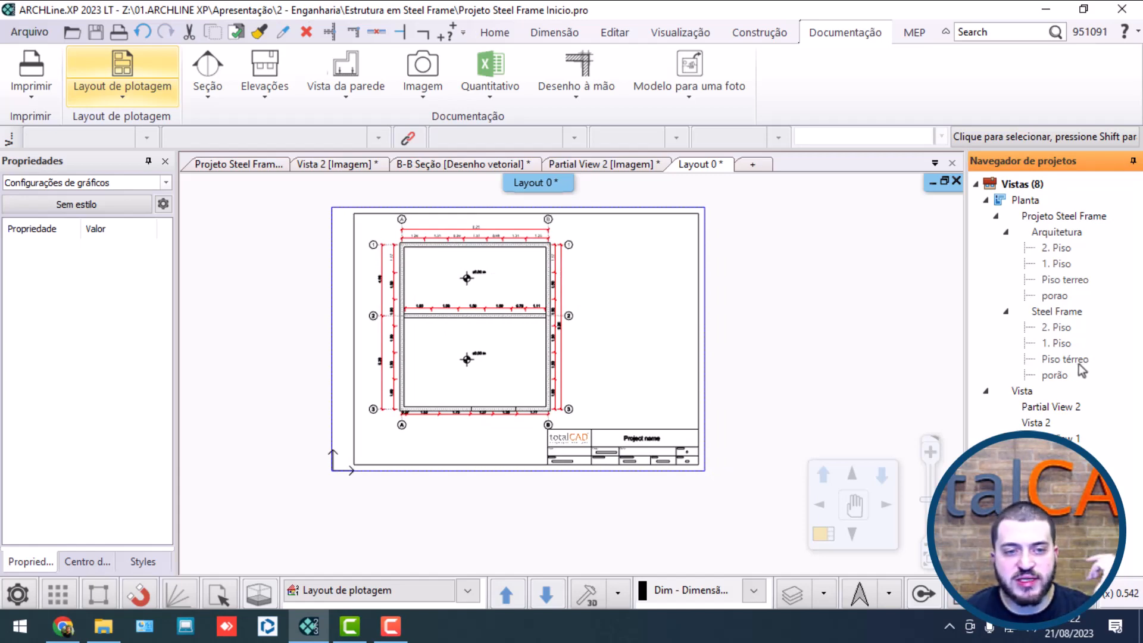
scroll(596, 327, "up", 5)
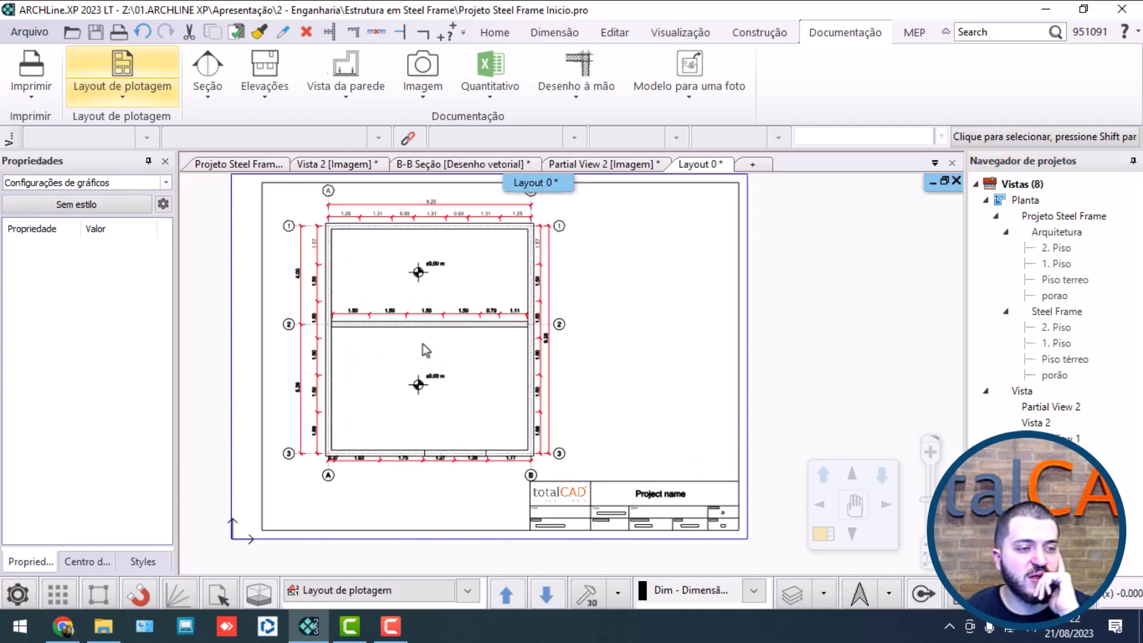
left_click(364, 468)
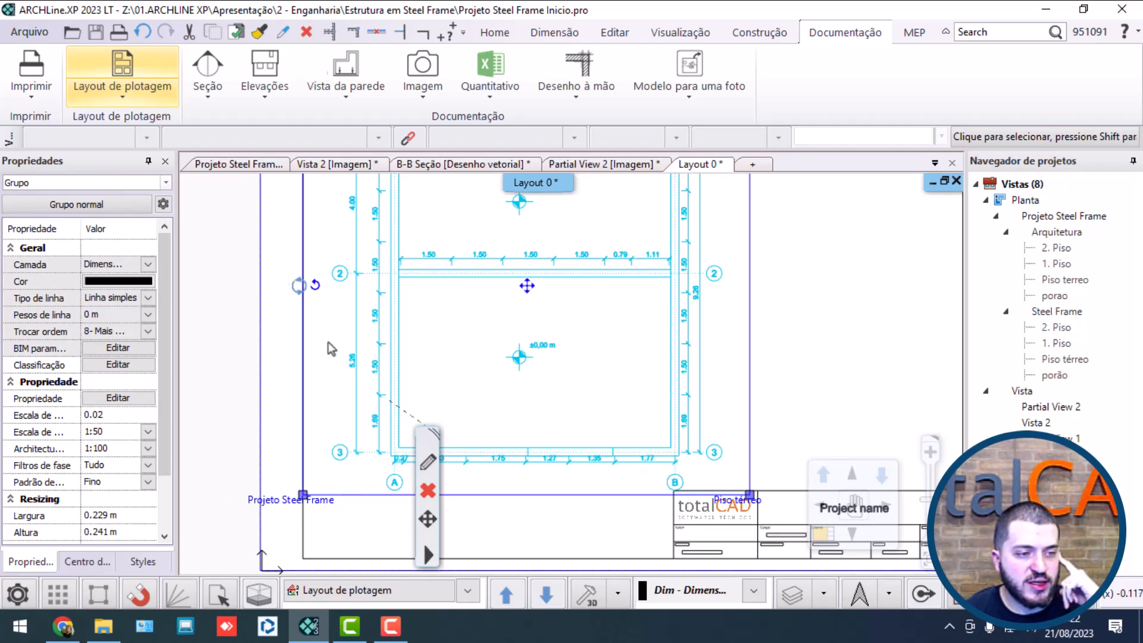
right_click(305, 352)
left_click(357, 359)
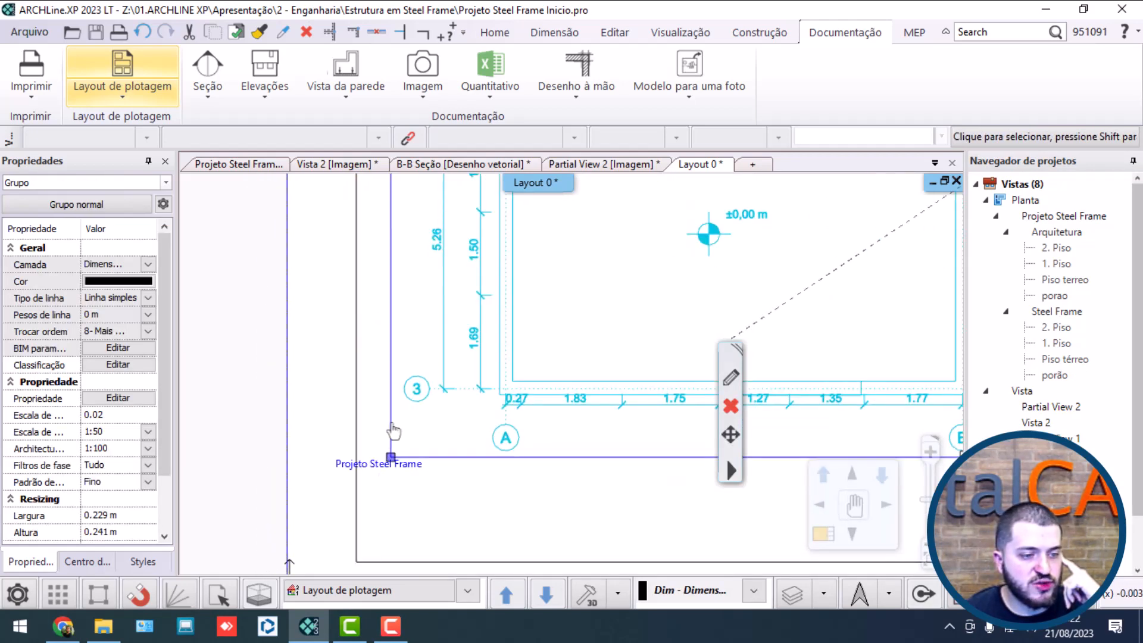
right_click(392, 424)
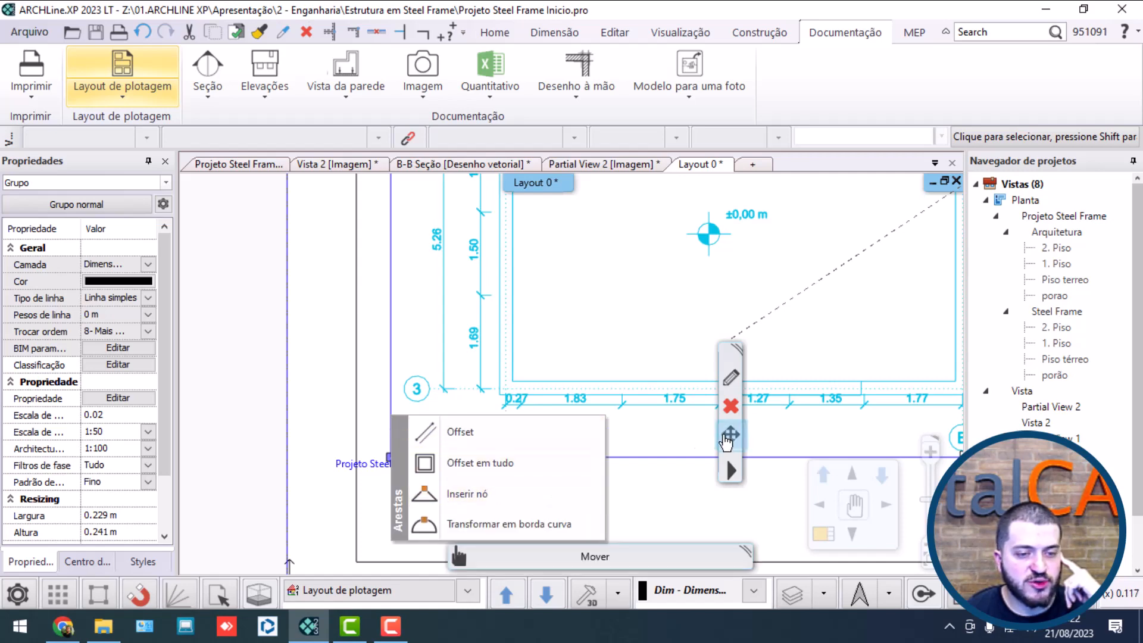
left_click(731, 435)
left_click(875, 56)
left_click(647, 308)
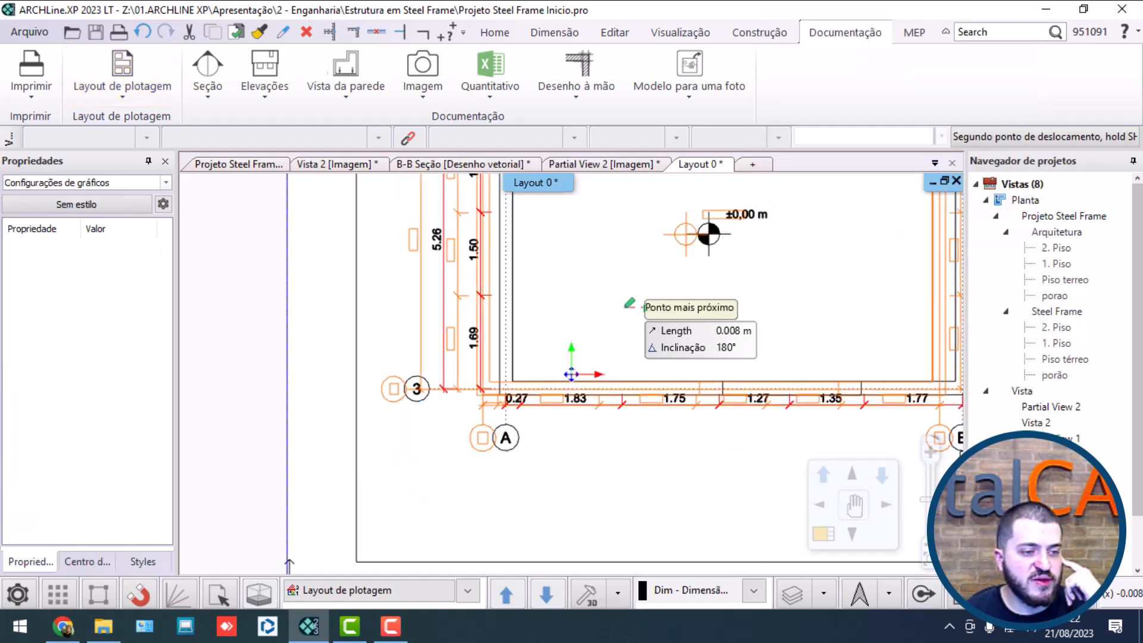
left_click(604, 308)
scroll(635, 306, "down", 4)
middle_click_drag(635, 305, 397, 414)
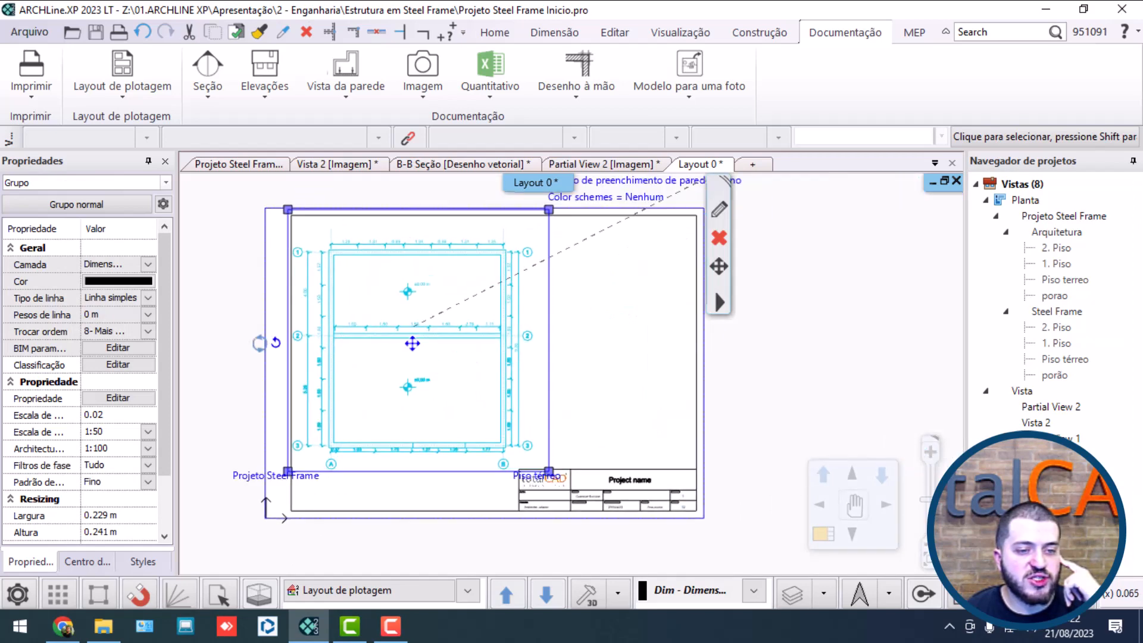
left_click(804, 330)
left_click(488, 433)
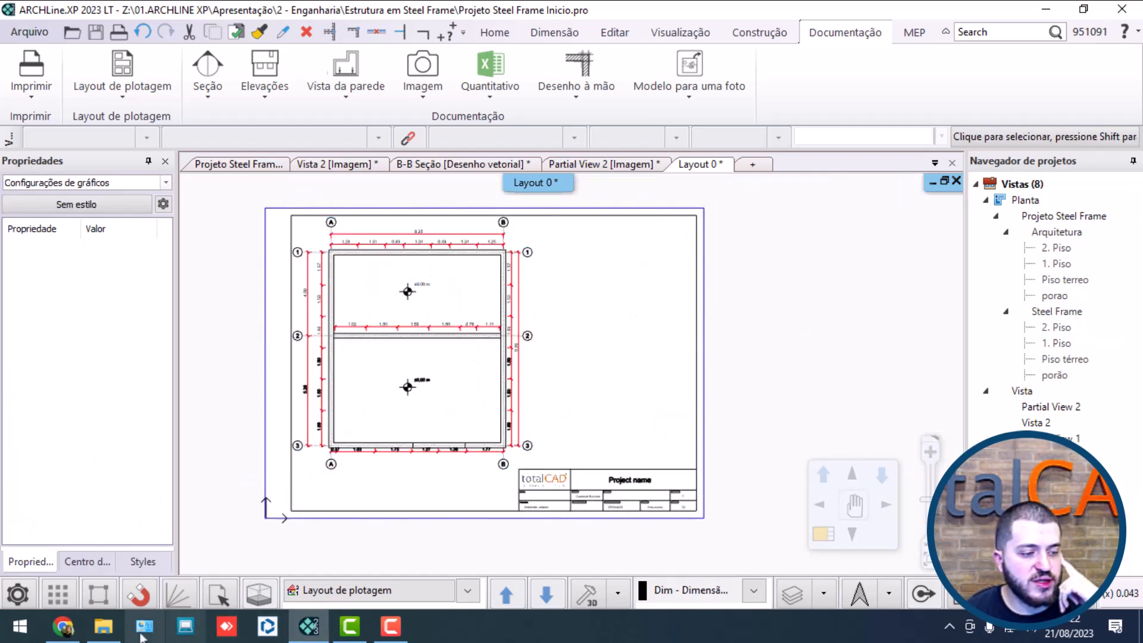
Step: Insert the "Projeto Steel Frame Total" image from the Downloads folder in File Explorer into the sheet's upper-right area, beside the plan
left_click(103, 626)
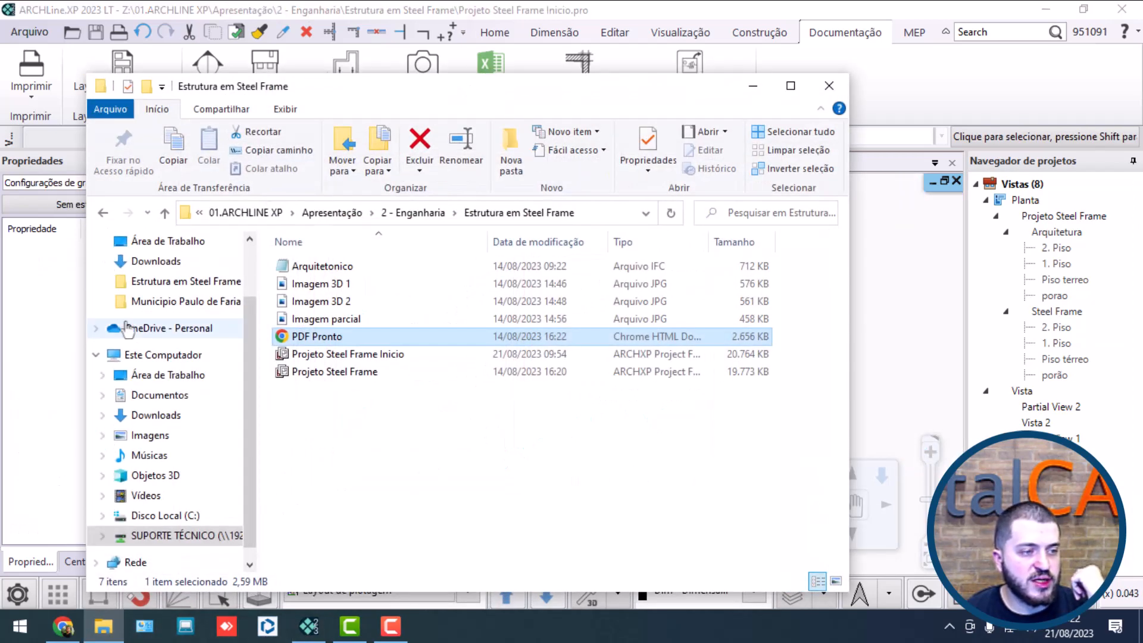
left_click(146, 263)
left_click(346, 269)
left_click(357, 288)
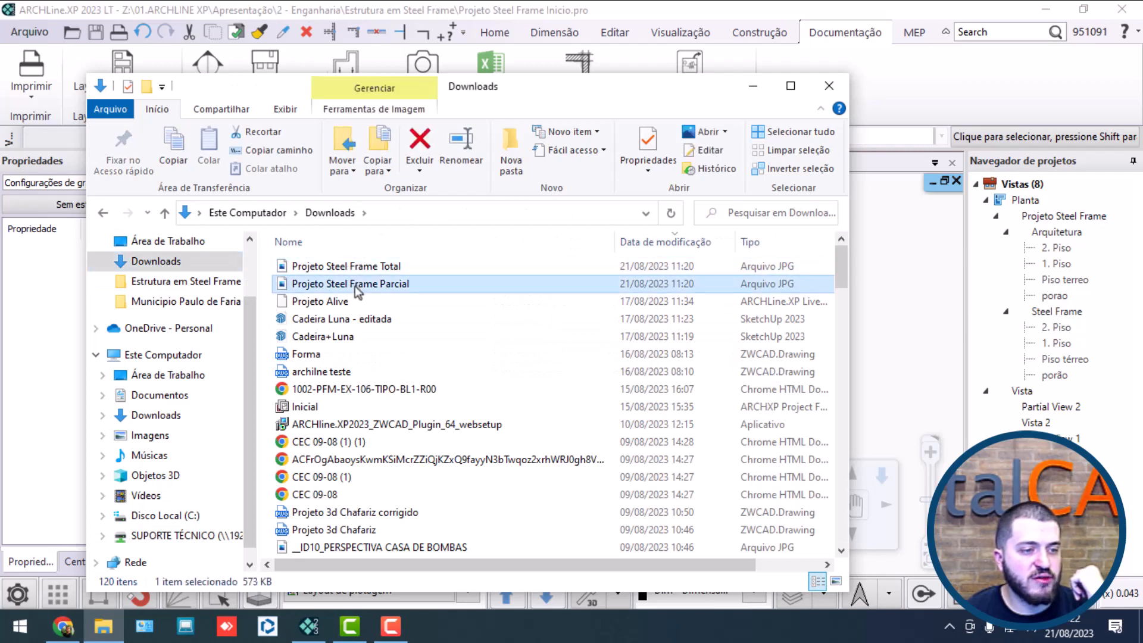
left_click_drag(453, 87, 153, 97)
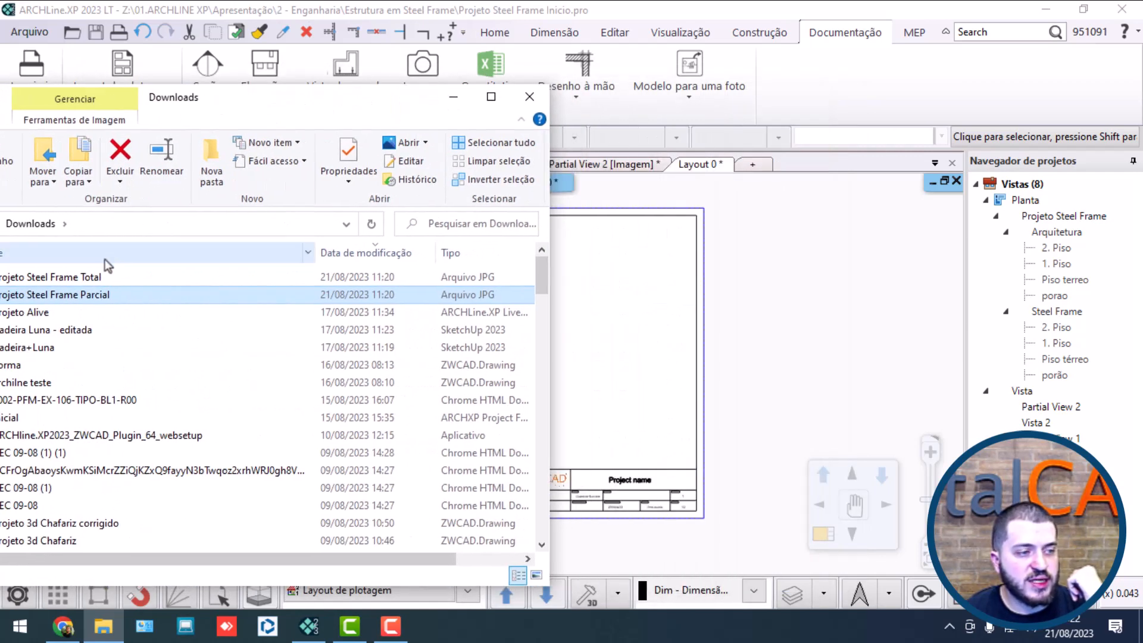
left_click_drag(119, 277, 612, 305)
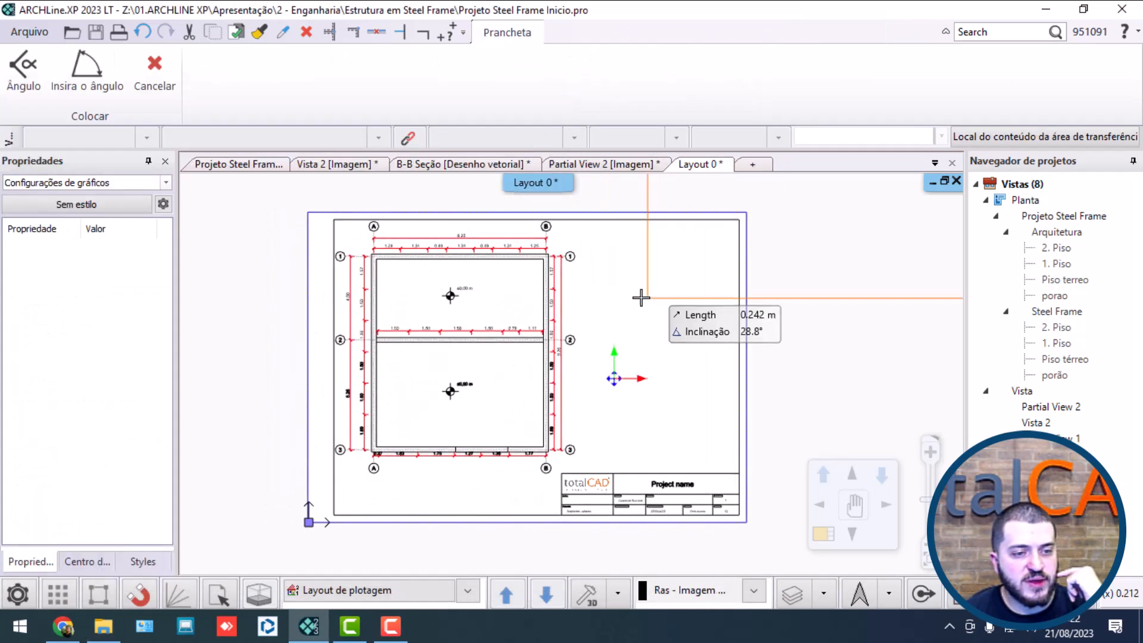
left_click(589, 319)
left_click(719, 217)
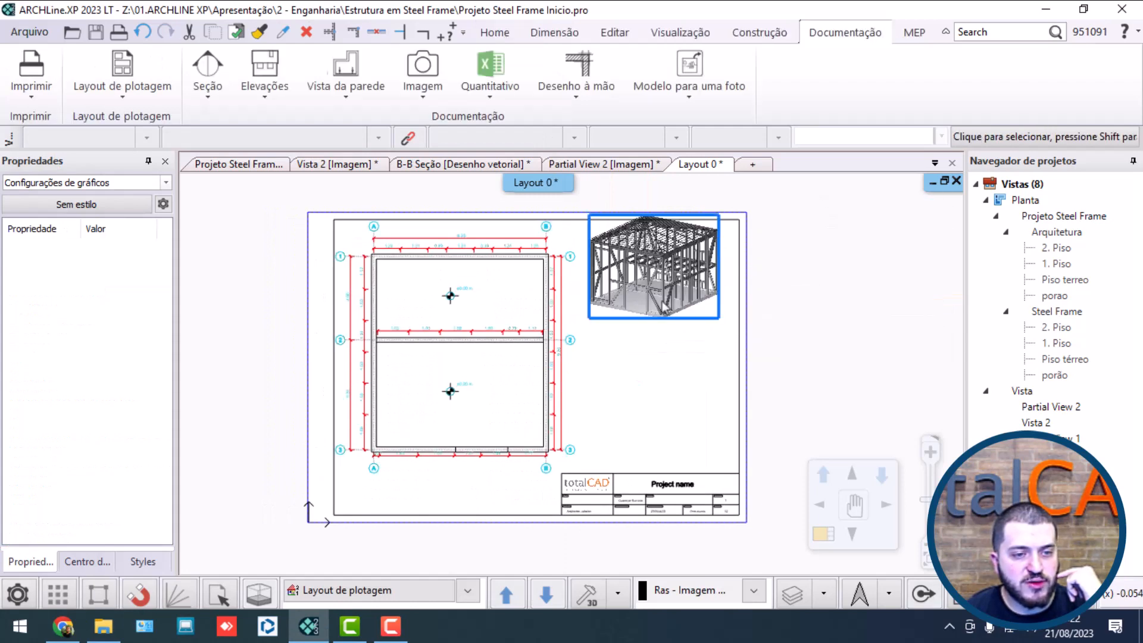
Step: Move the "Projeto Steel Frame Total" image slightly down and to the right so it sits inside the sheet's frame
scroll(656, 324, "up", 3)
left_click(655, 324)
left_click(648, 475)
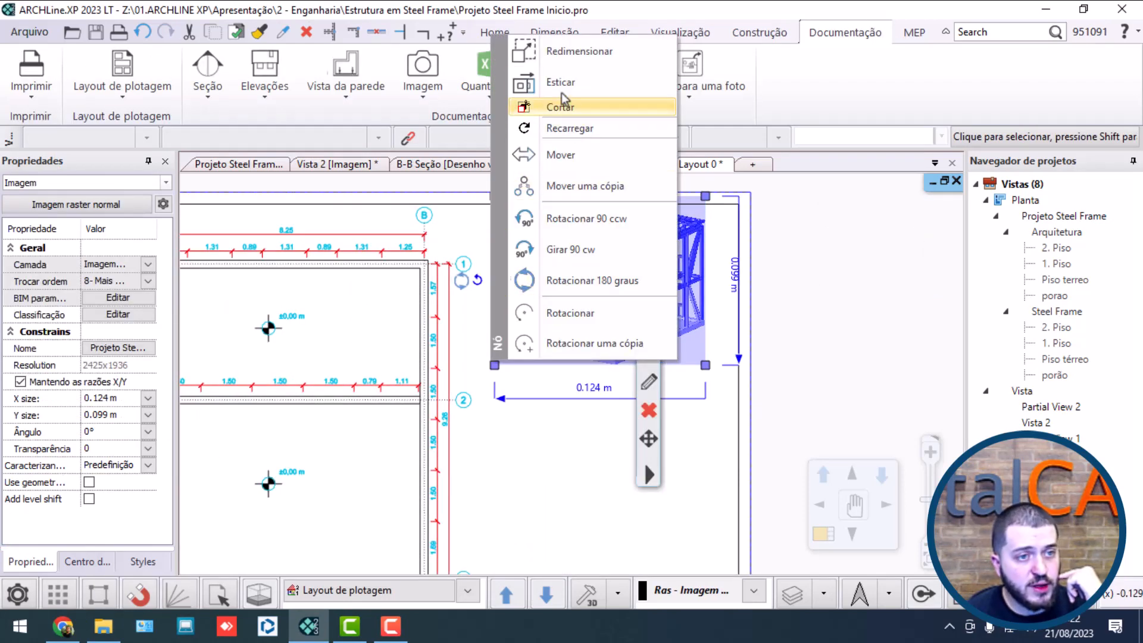
left_click(560, 154)
left_click(494, 365)
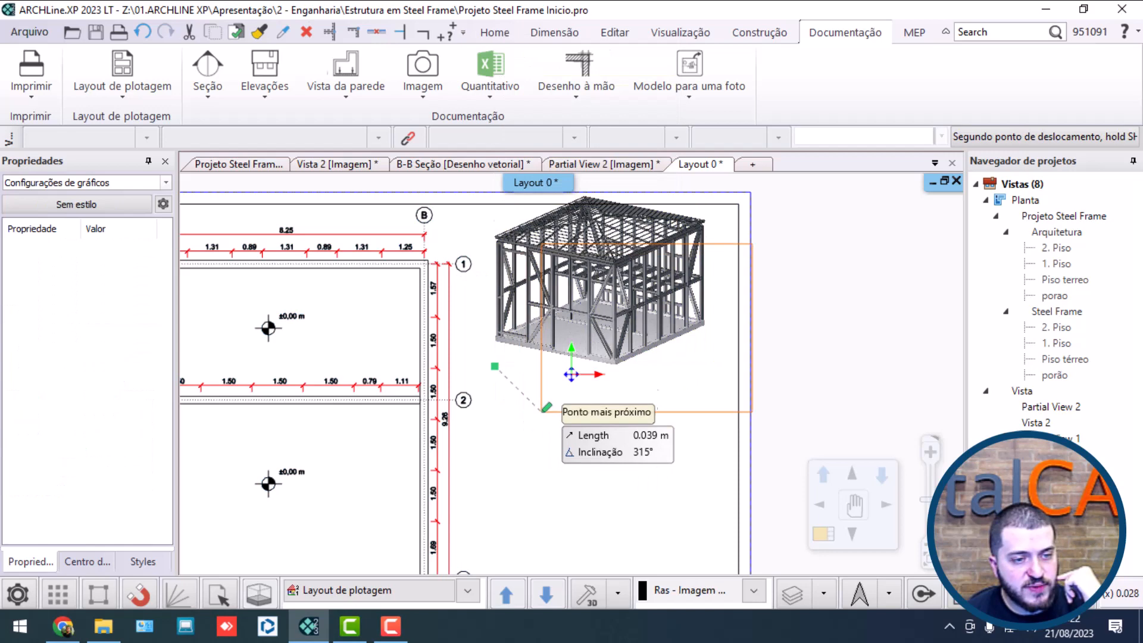
left_click(507, 401)
left_click(892, 327)
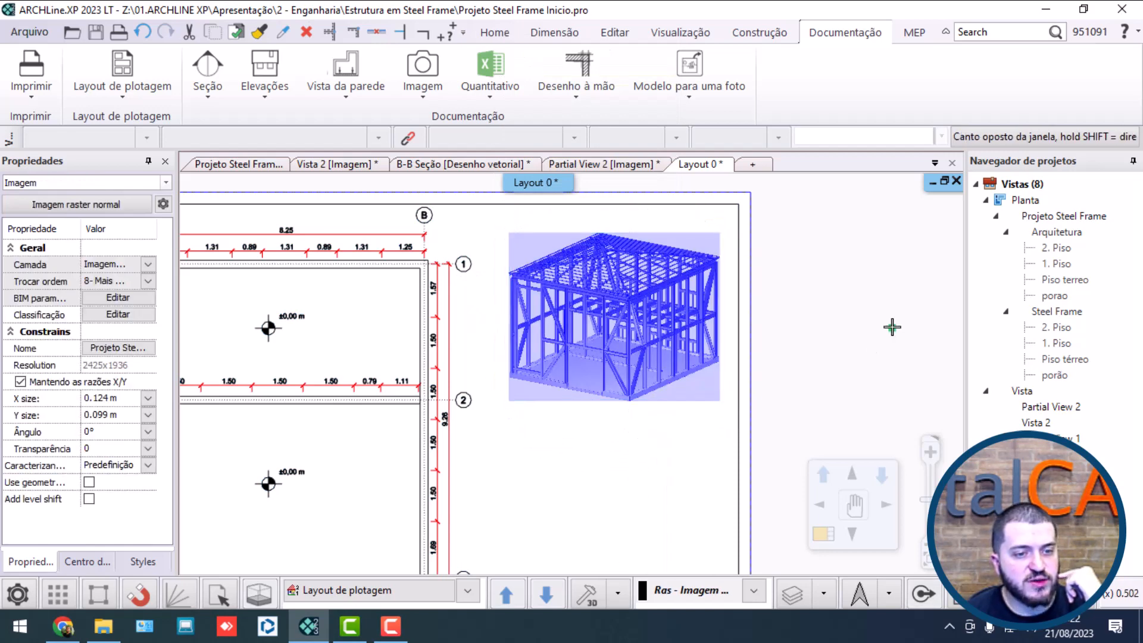
Step: Insert the "Projeto Steel Frame Parcial" image from the Downloads folder below the total-frame image, sized about 0.119 m by 0.095 m
scroll(641, 380, "down", 3)
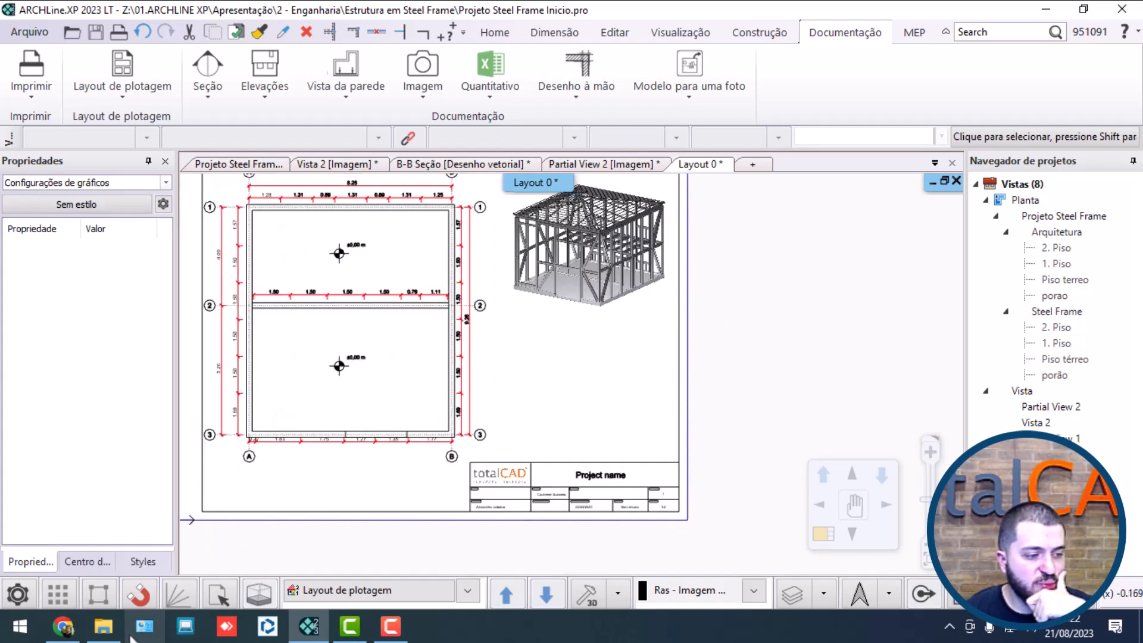
left_click(104, 626)
left_click(102, 295)
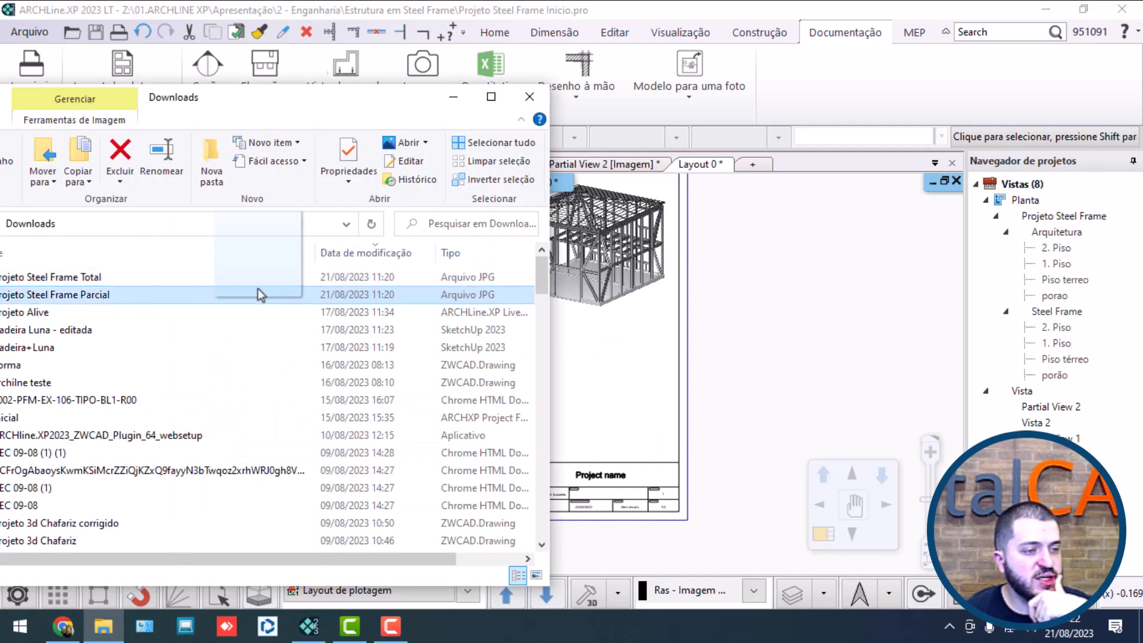
left_click_drag(560, 366, 575, 368)
middle_click_drag(578, 378, 605, 364)
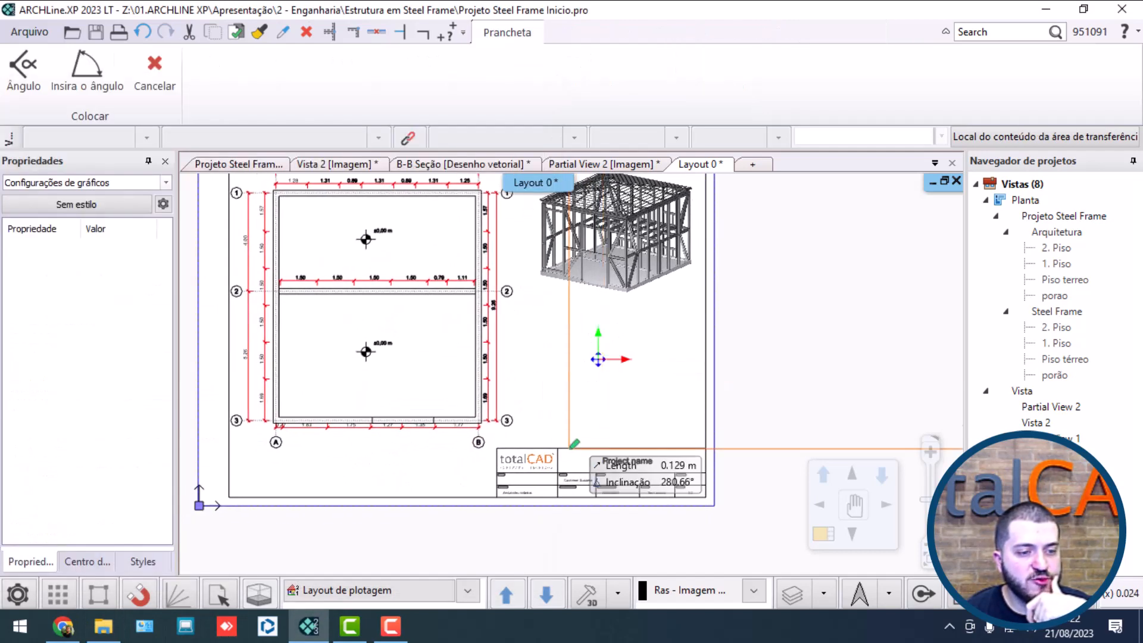
left_click(540, 430)
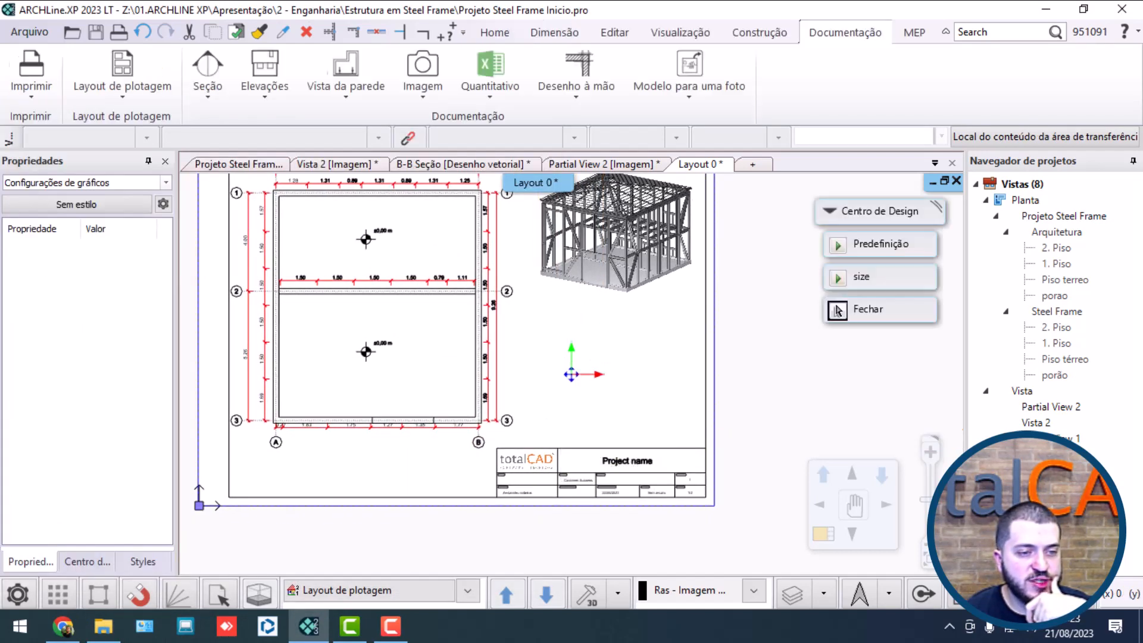
left_click(687, 315)
scroll(708, 334, "up", 3)
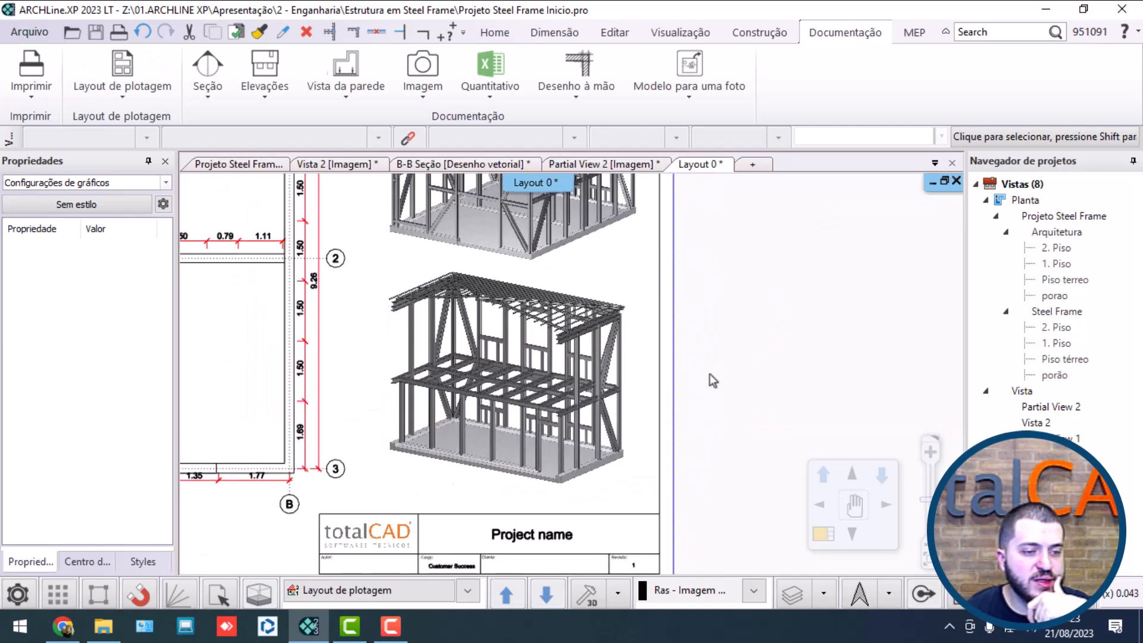
Step: Move the "Projeto Steel Frame Total" image straight up by about 0.009 m, away from the partial-frame image
scroll(550, 357, "down", 4)
left_click(530, 250)
scroll(520, 221, "up", 3)
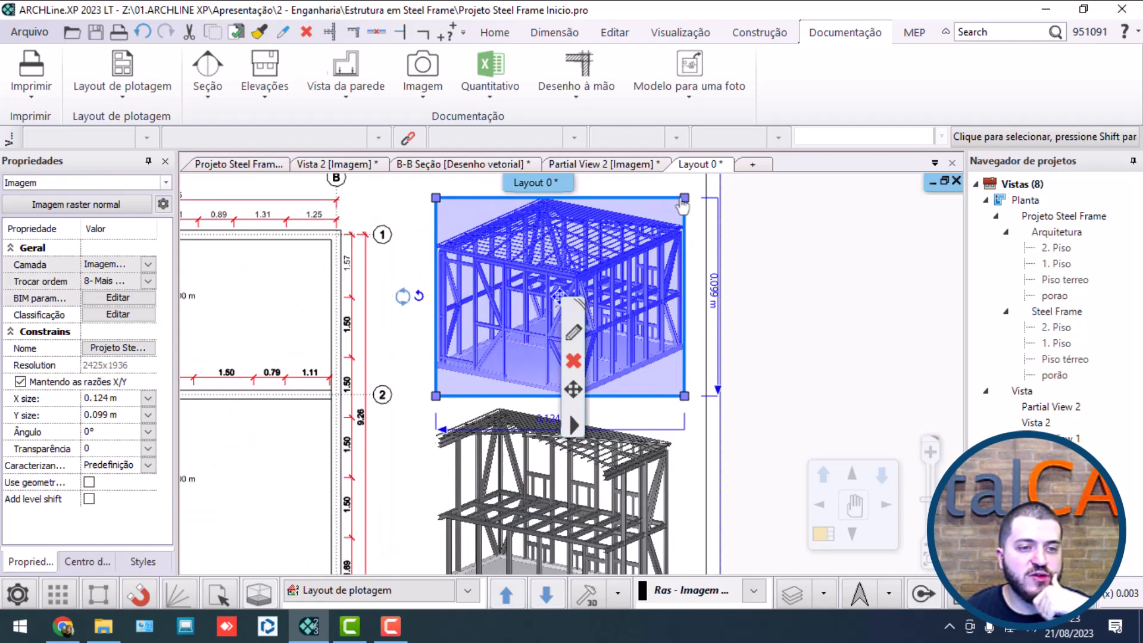
left_click(682, 200)
left_click(741, 317)
middle_click_drag(685, 184, 680, 271)
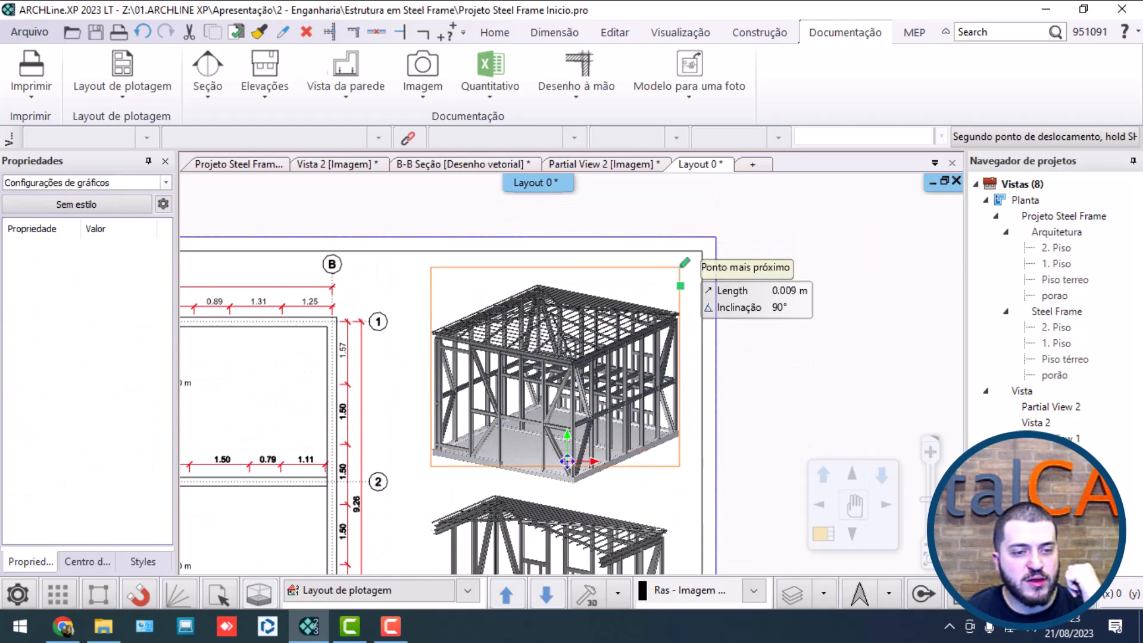
left_click(684, 263)
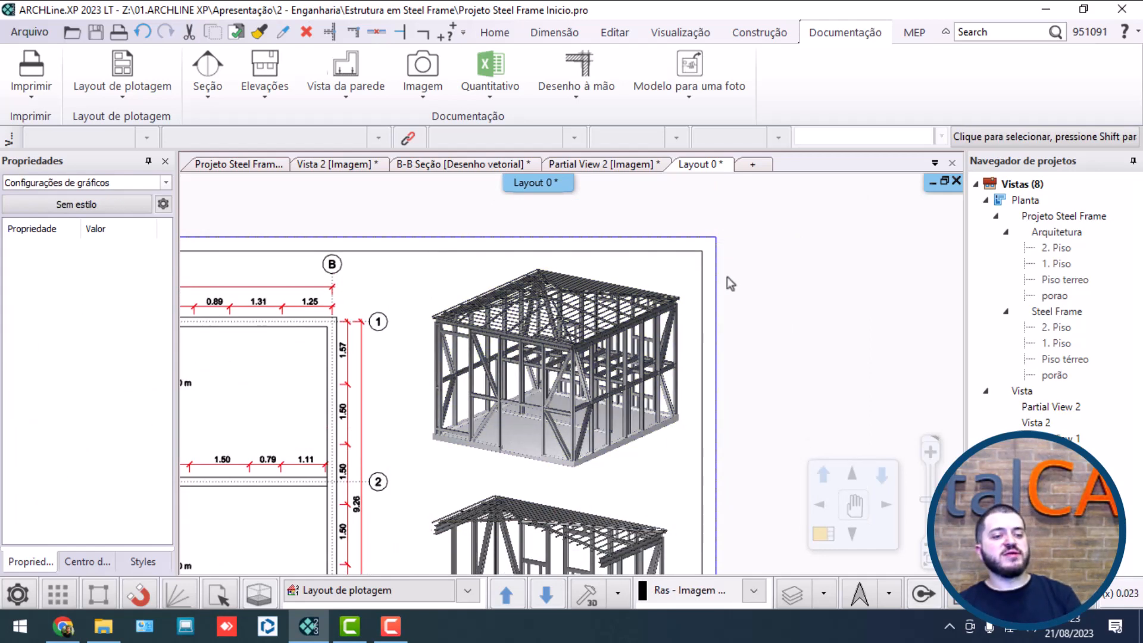
Step: Bring up the drafting tools for adding a text to the layout sheet
scroll(731, 284, "down", 3)
left_click(665, 370)
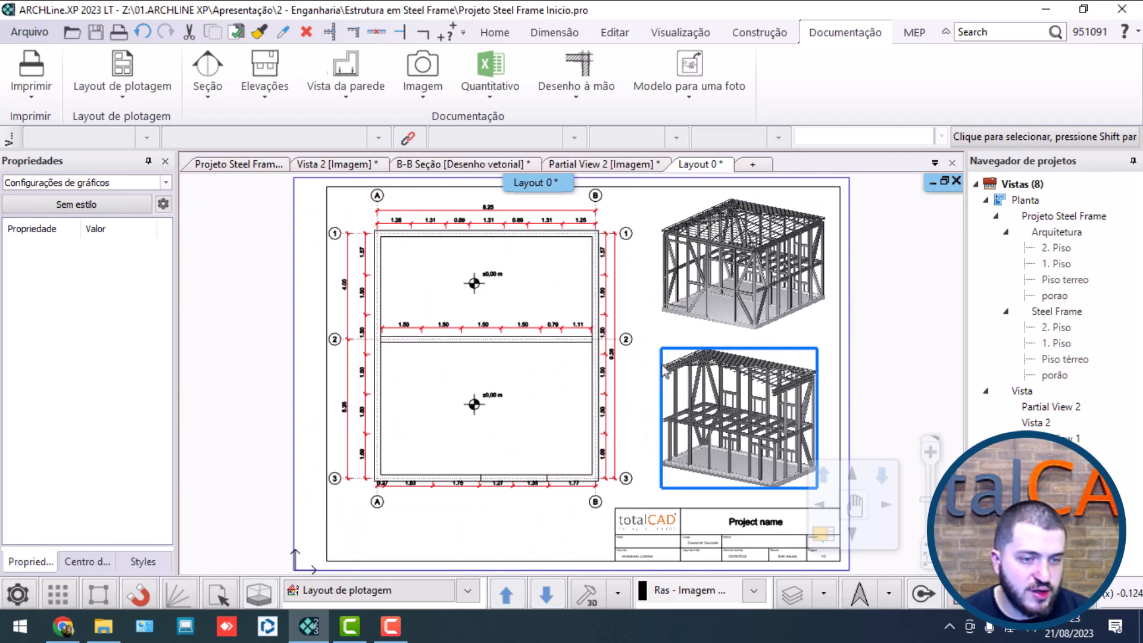
left_click(676, 344)
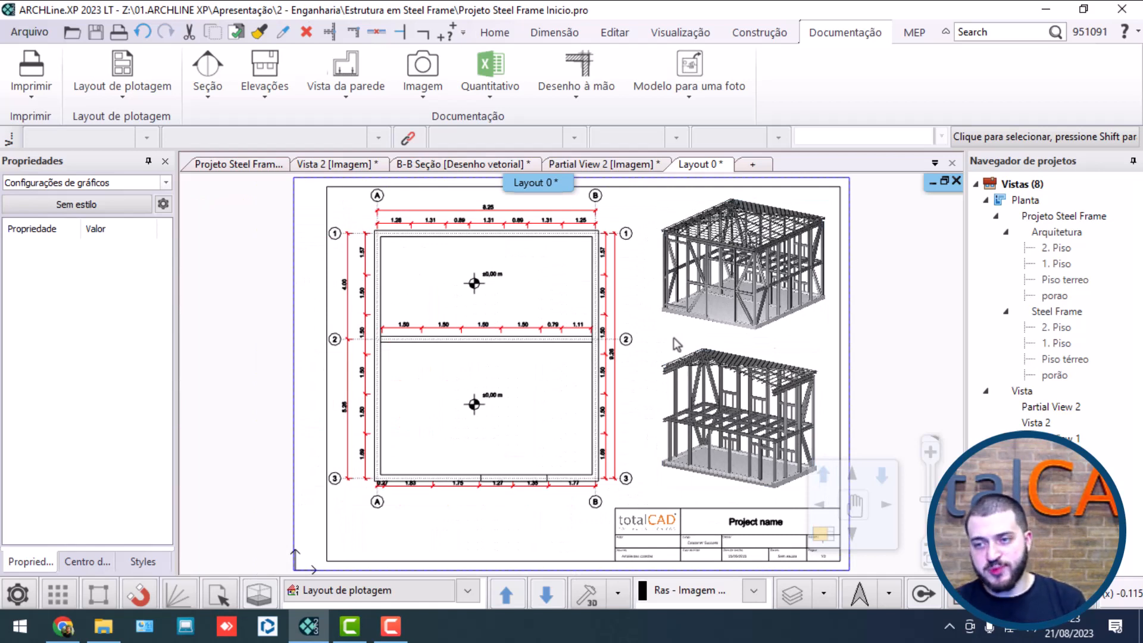
left_click(496, 39)
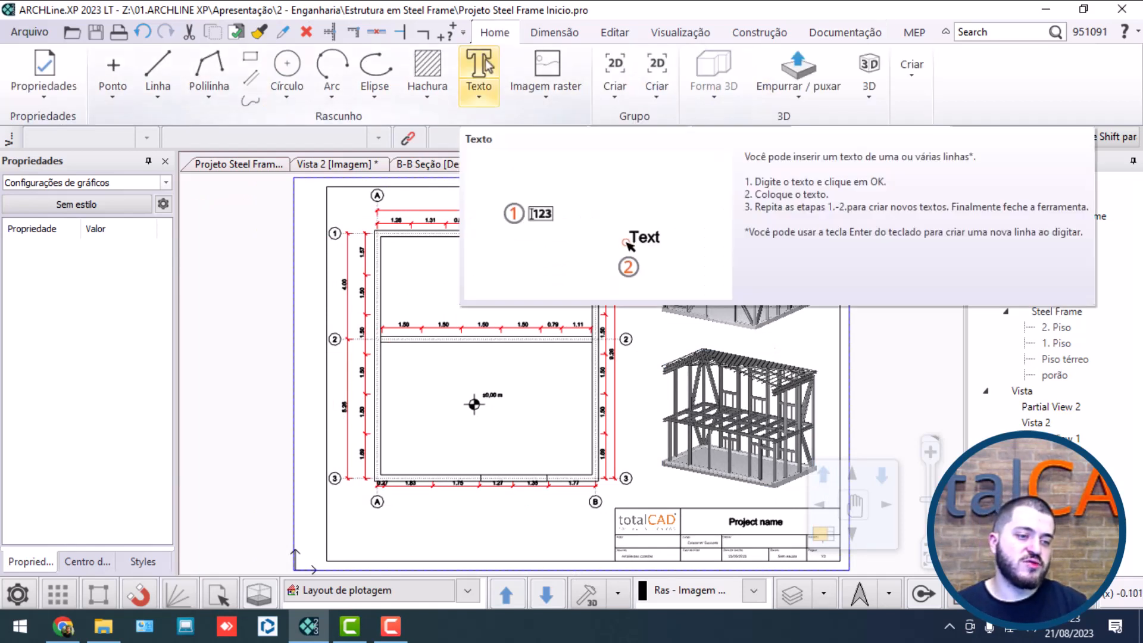